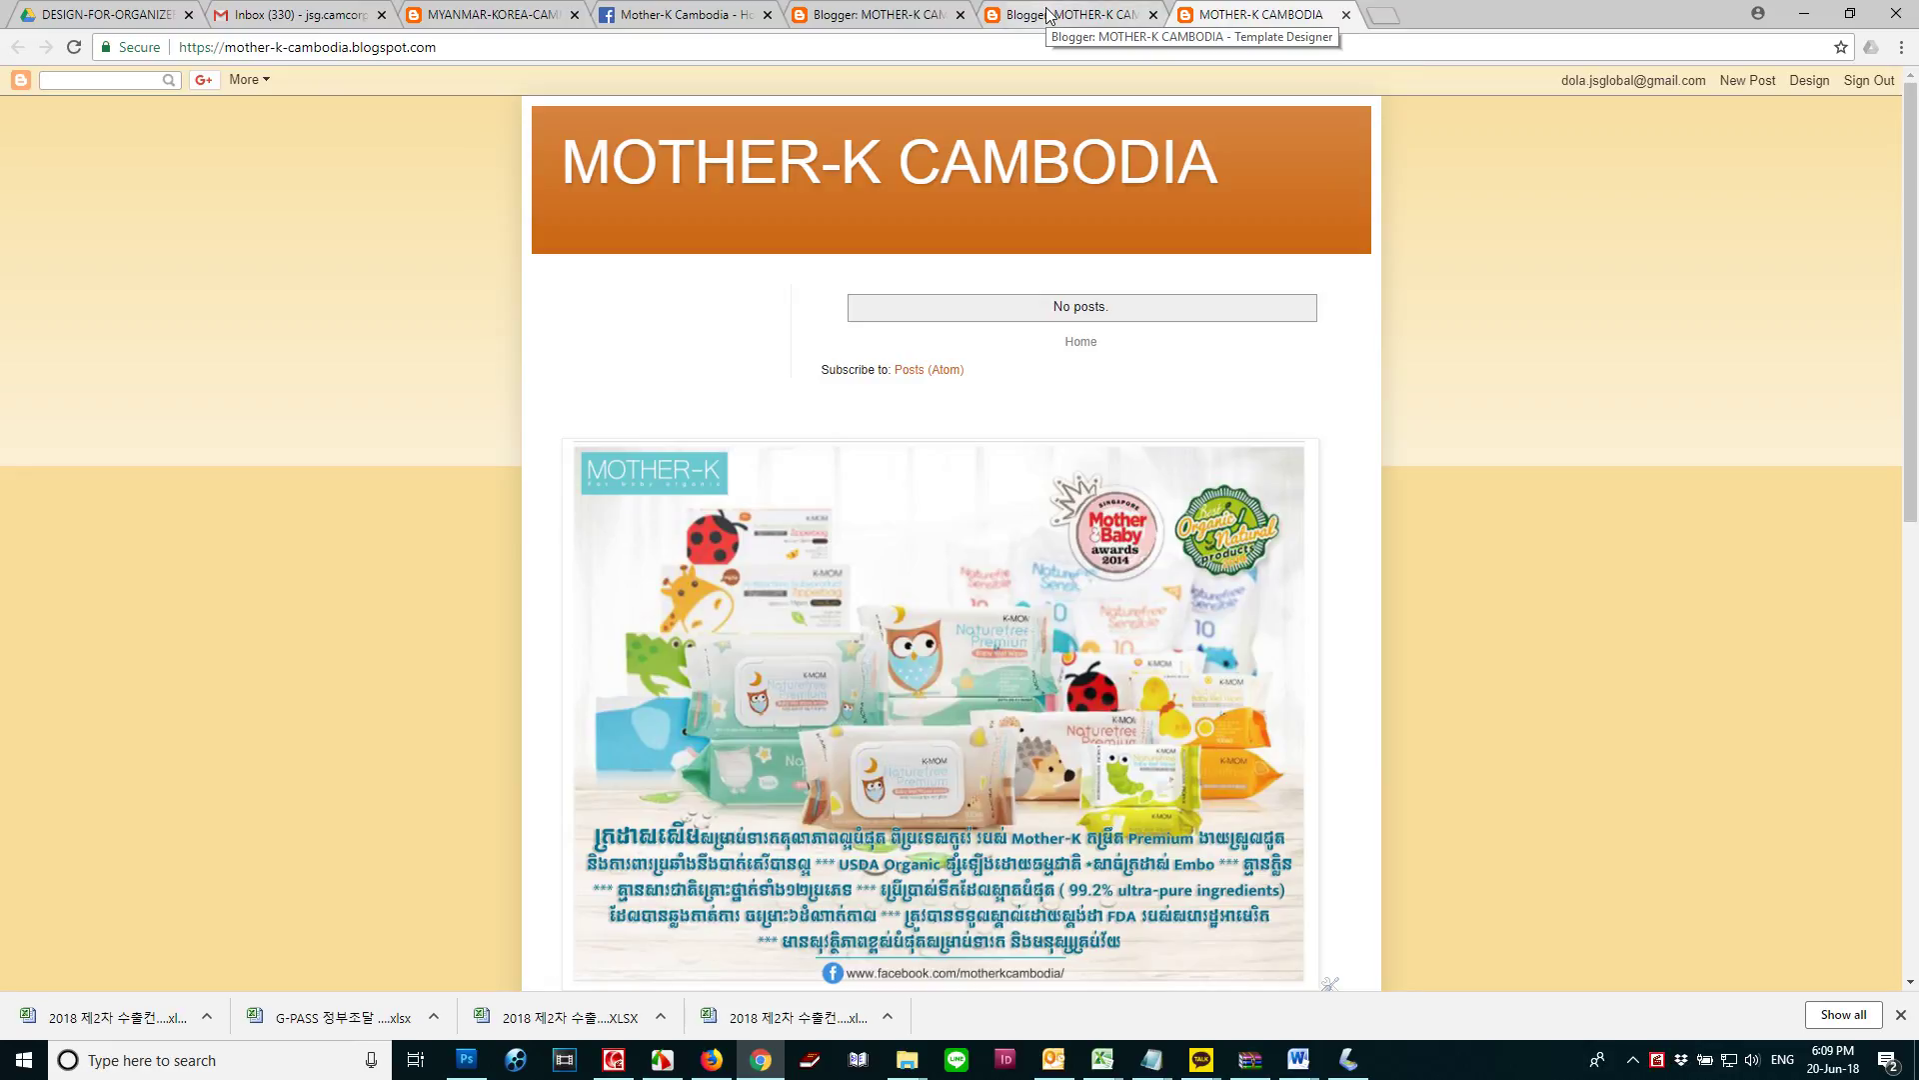
Copy the MOTHER-K profile picture from the Mother-K Cambodia Facebook page and paste it into the blank banner in Photoshop
{"action": "left_click", "coordinate": [674, 14]}
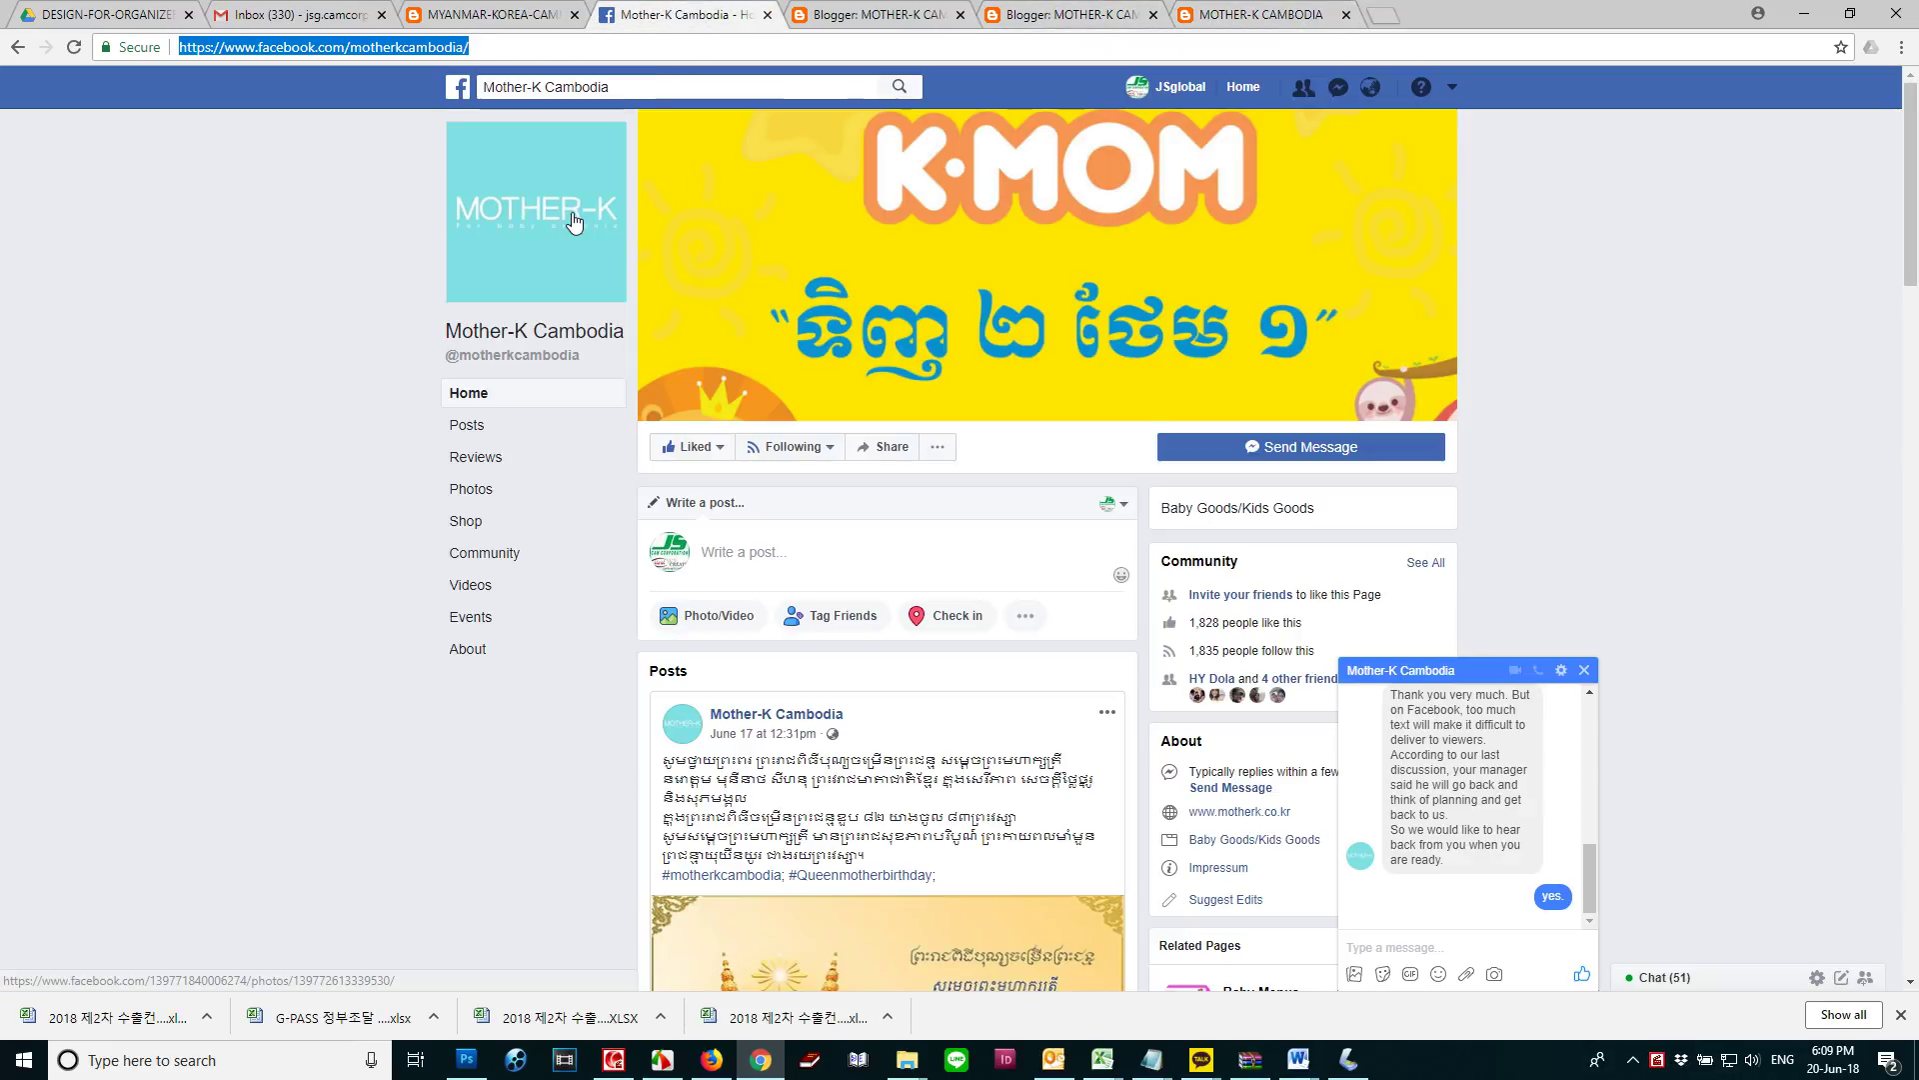
{"action": "left_click", "coordinate": [572, 219]}
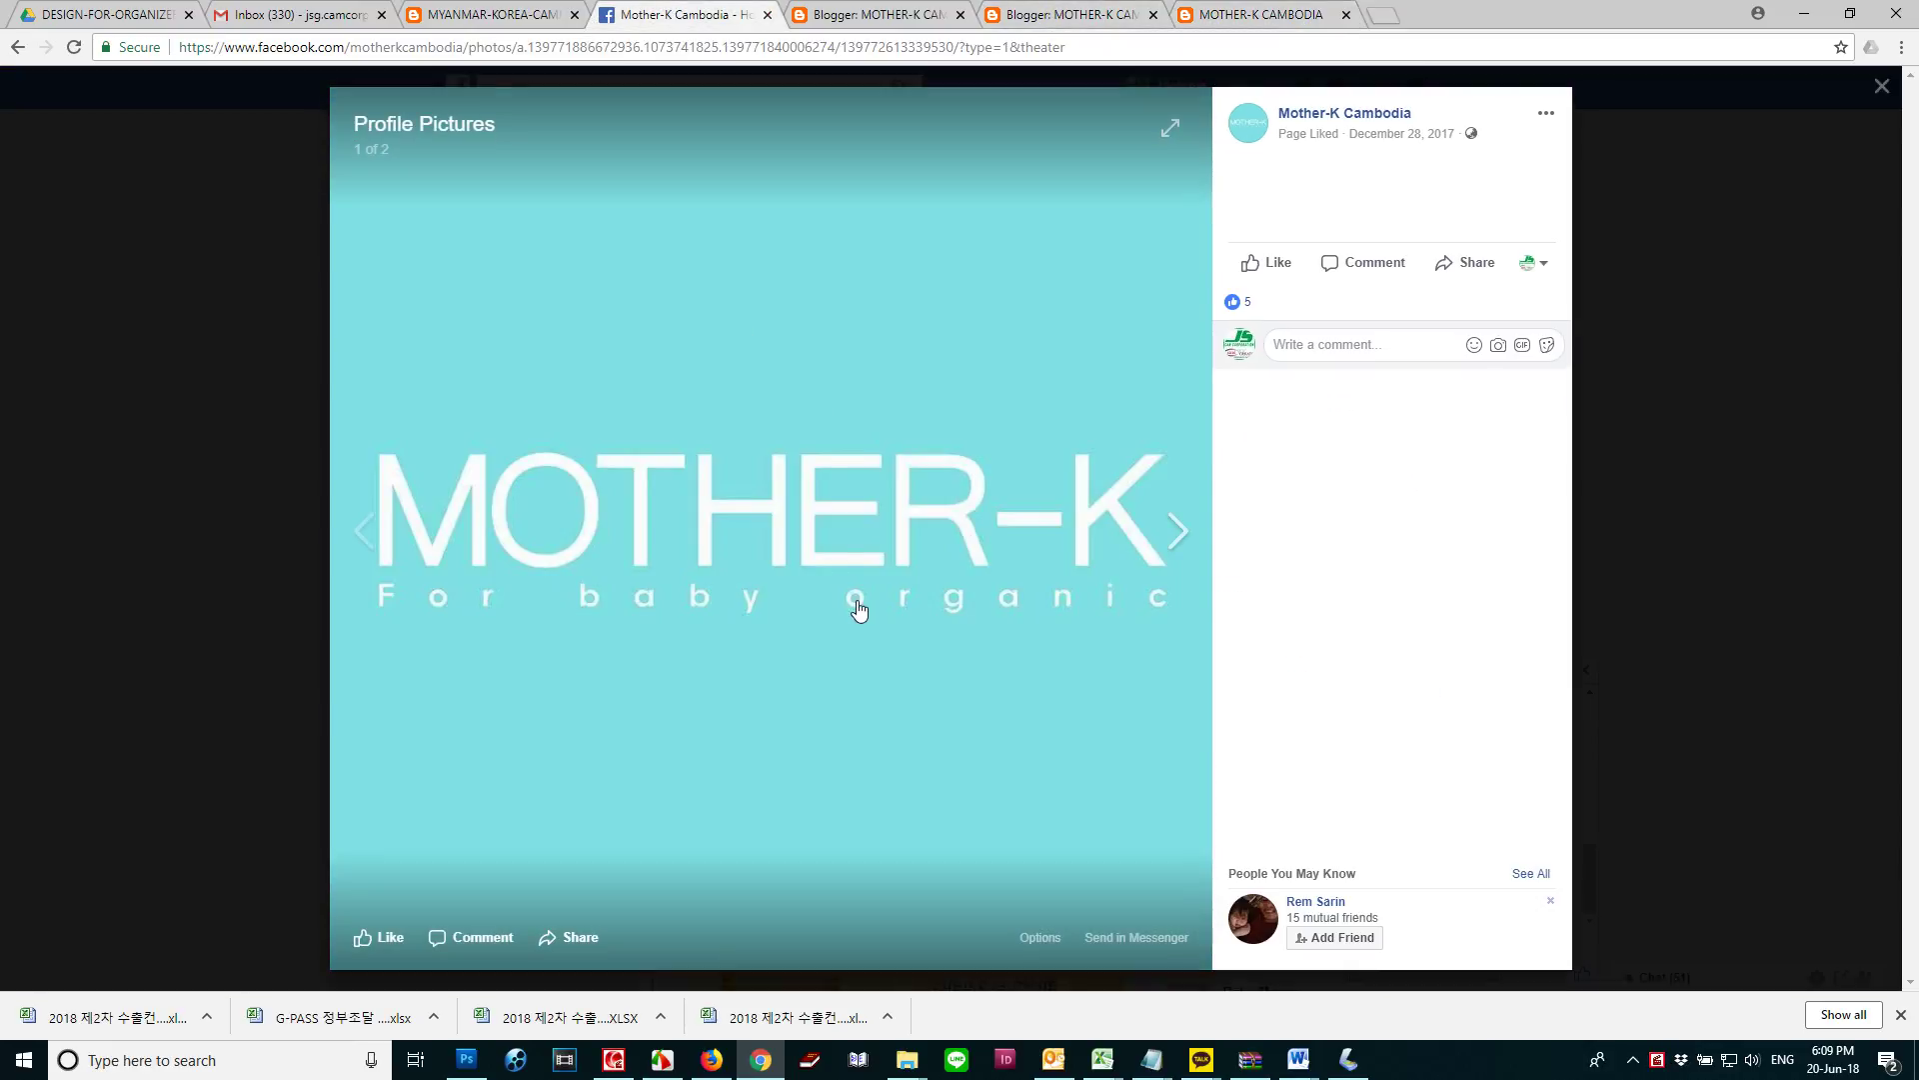
{"action": "right_click", "coordinate": [1028, 559]}
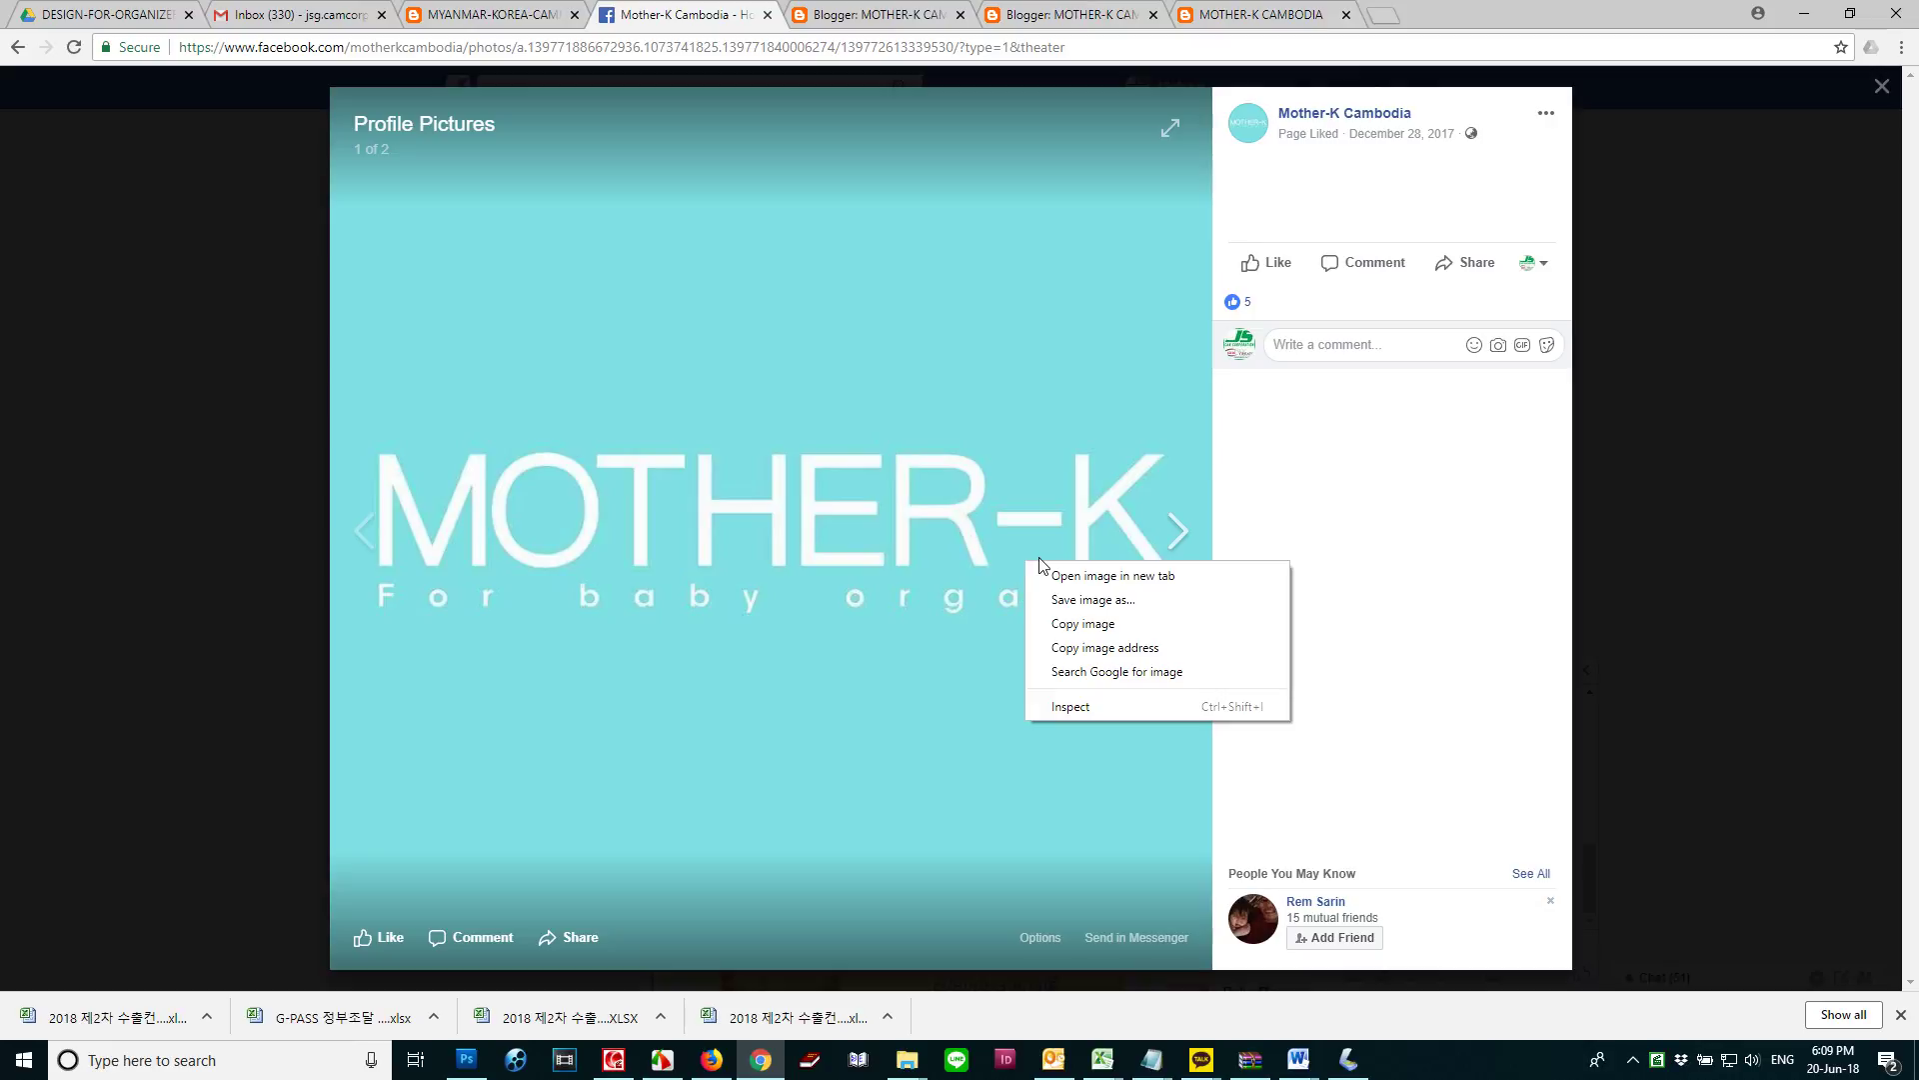
{"action": "left_click", "coordinate": [1071, 627]}
{"action": "left_click", "coordinate": [466, 1062]}
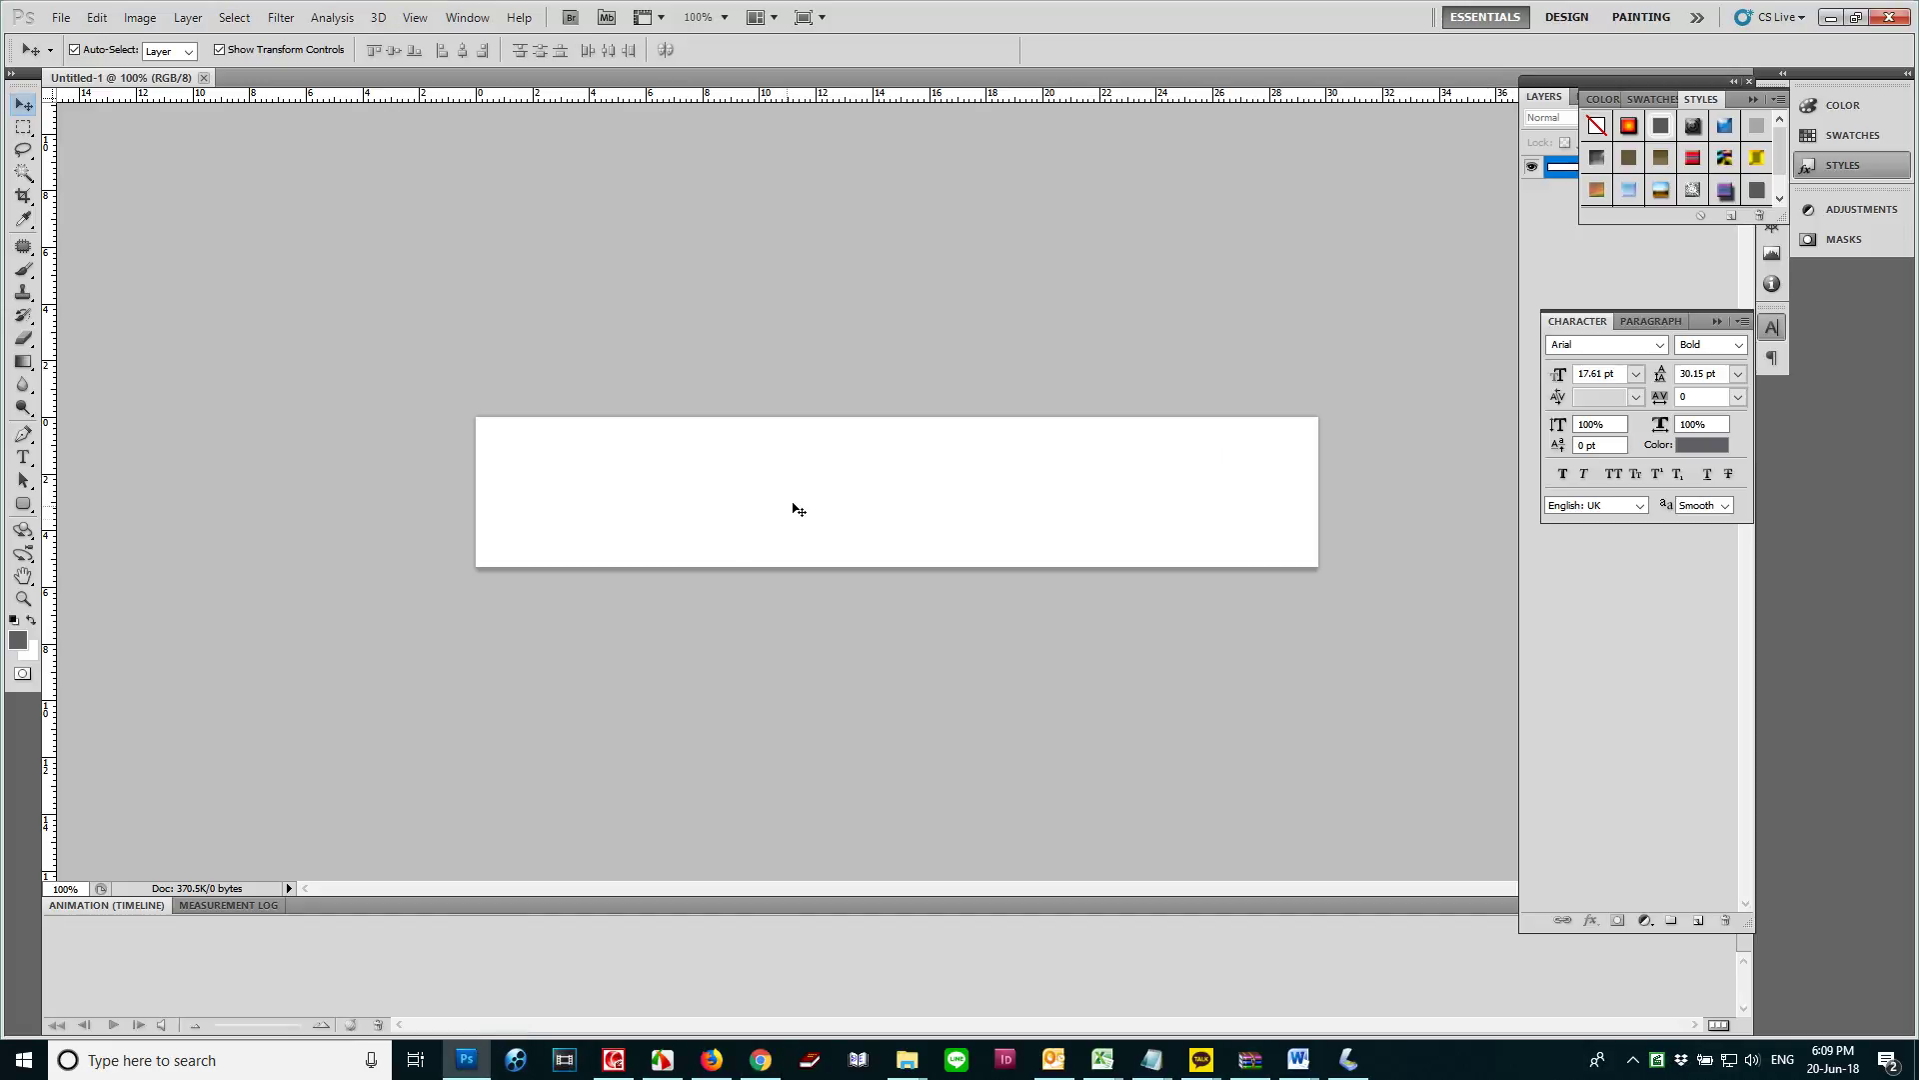
{"action": "key", "text": "ctrl+v"}
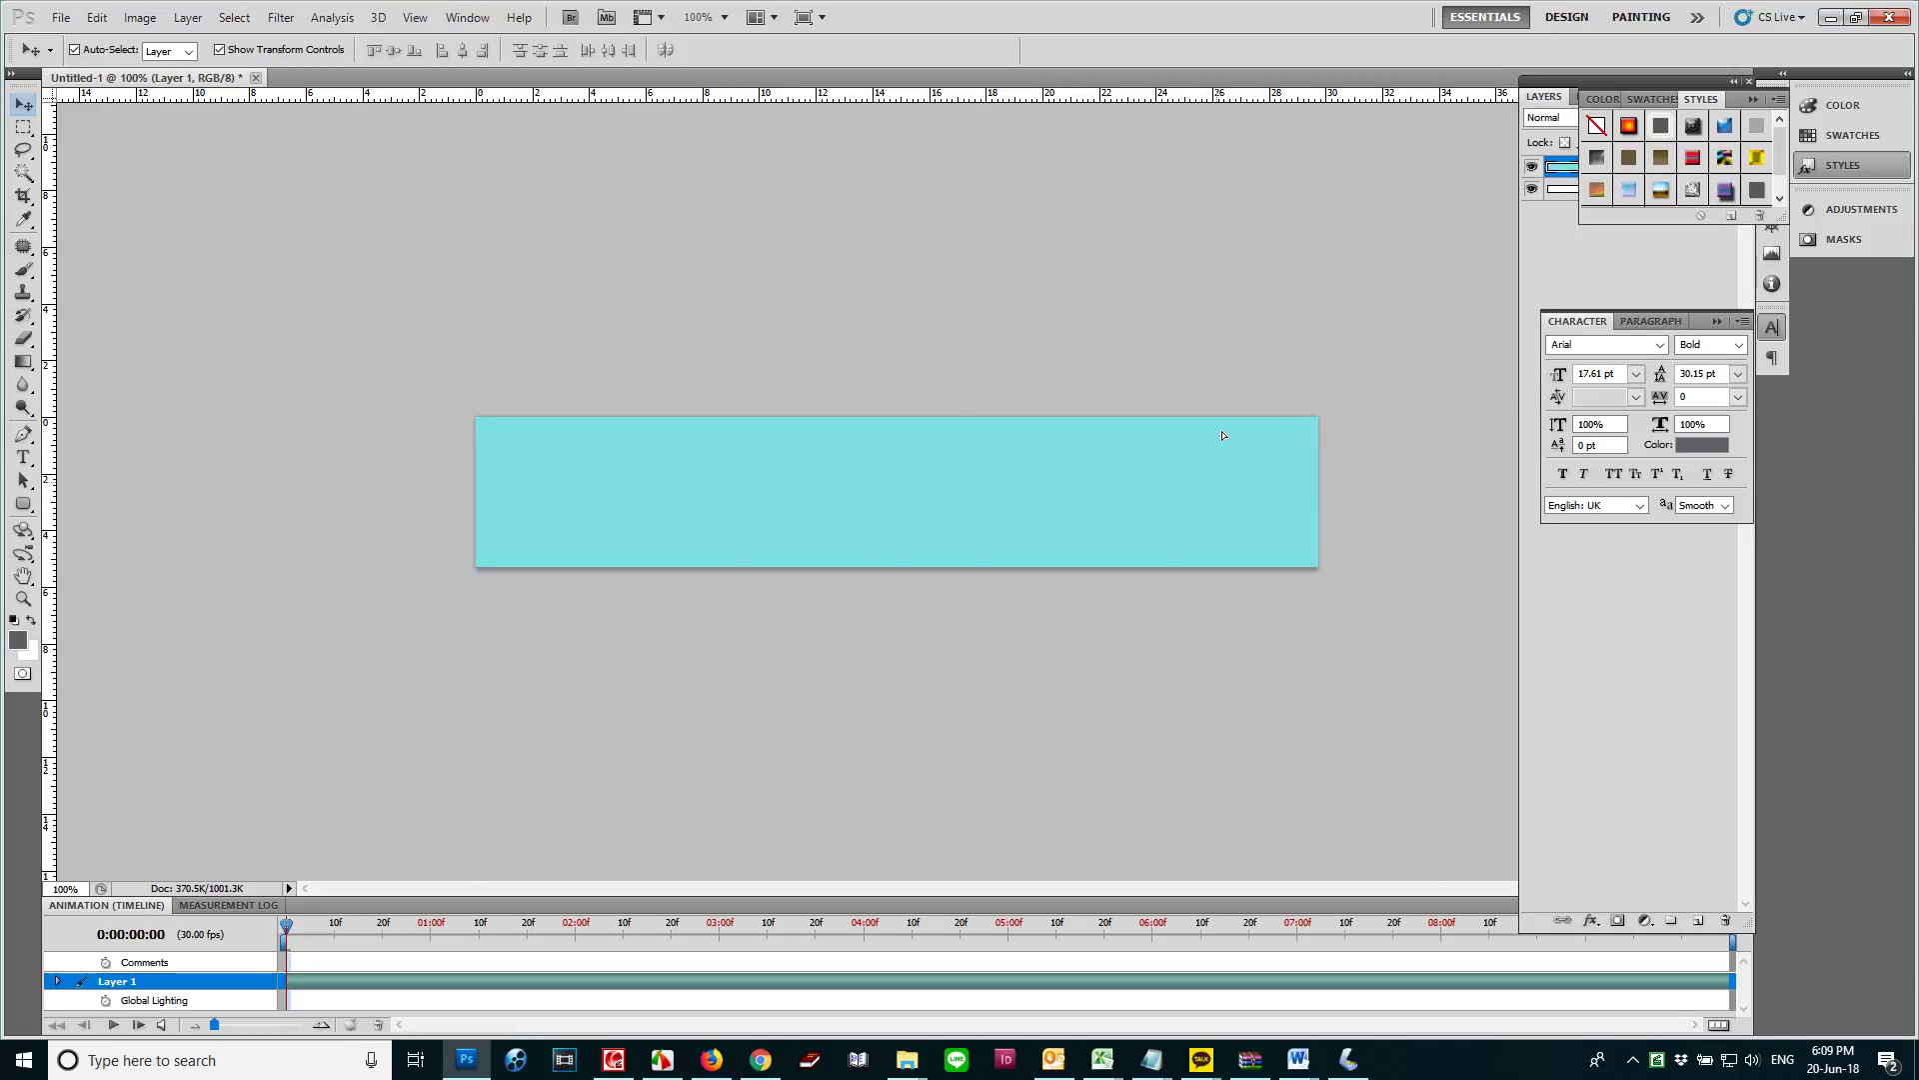
Scale the pasted logo down to about 46.75% so its lettering fits within the banner height, and apply the transform
{"action": "key", "text": "ctrl+0"}
{"action": "left_click_drag", "start_coordinate": [1216, 752], "coordinate": [1069, 610]}
{"action": "key", "text": "ctrl+0"}
{"action": "left_click_drag", "start_coordinate": [1017, 505], "coordinate": [1030, 556]}
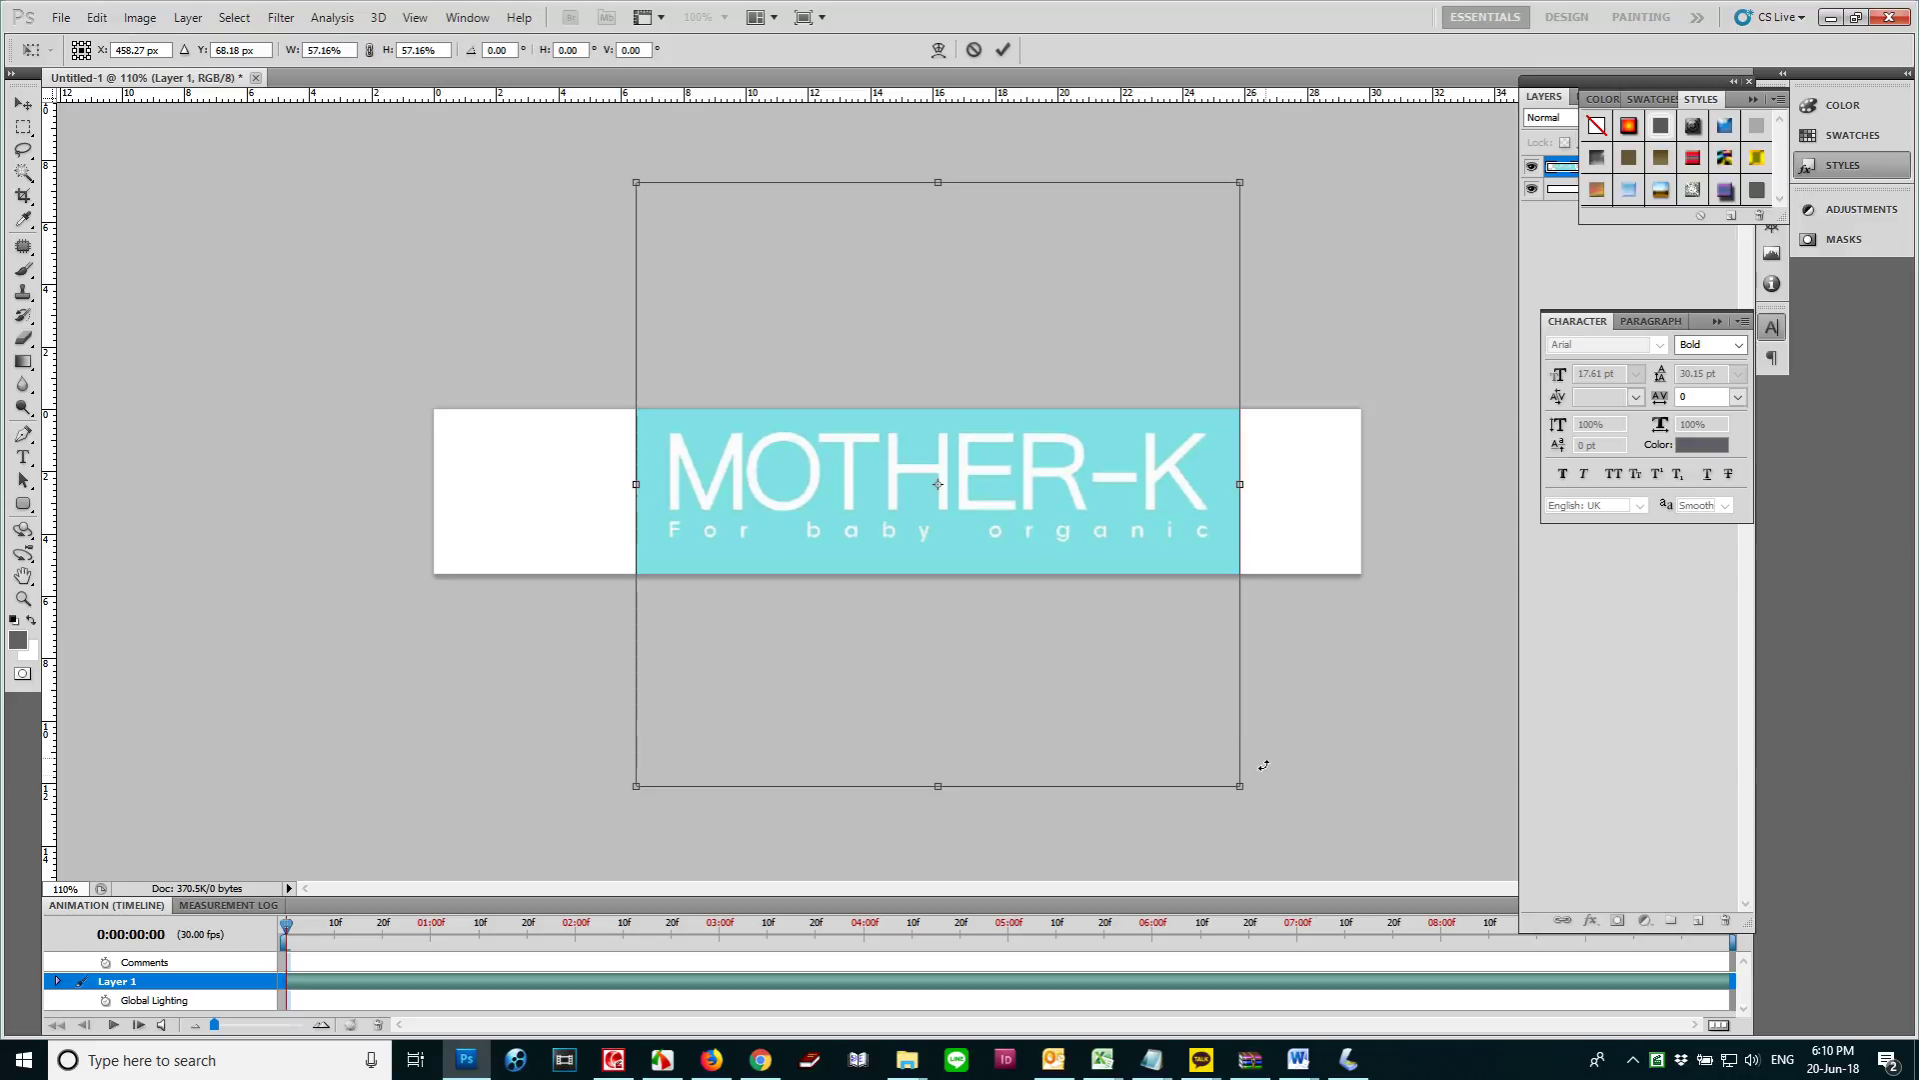
{"action": "left_click_drag", "start_coordinate": [1242, 787], "coordinate": [1200, 721]}
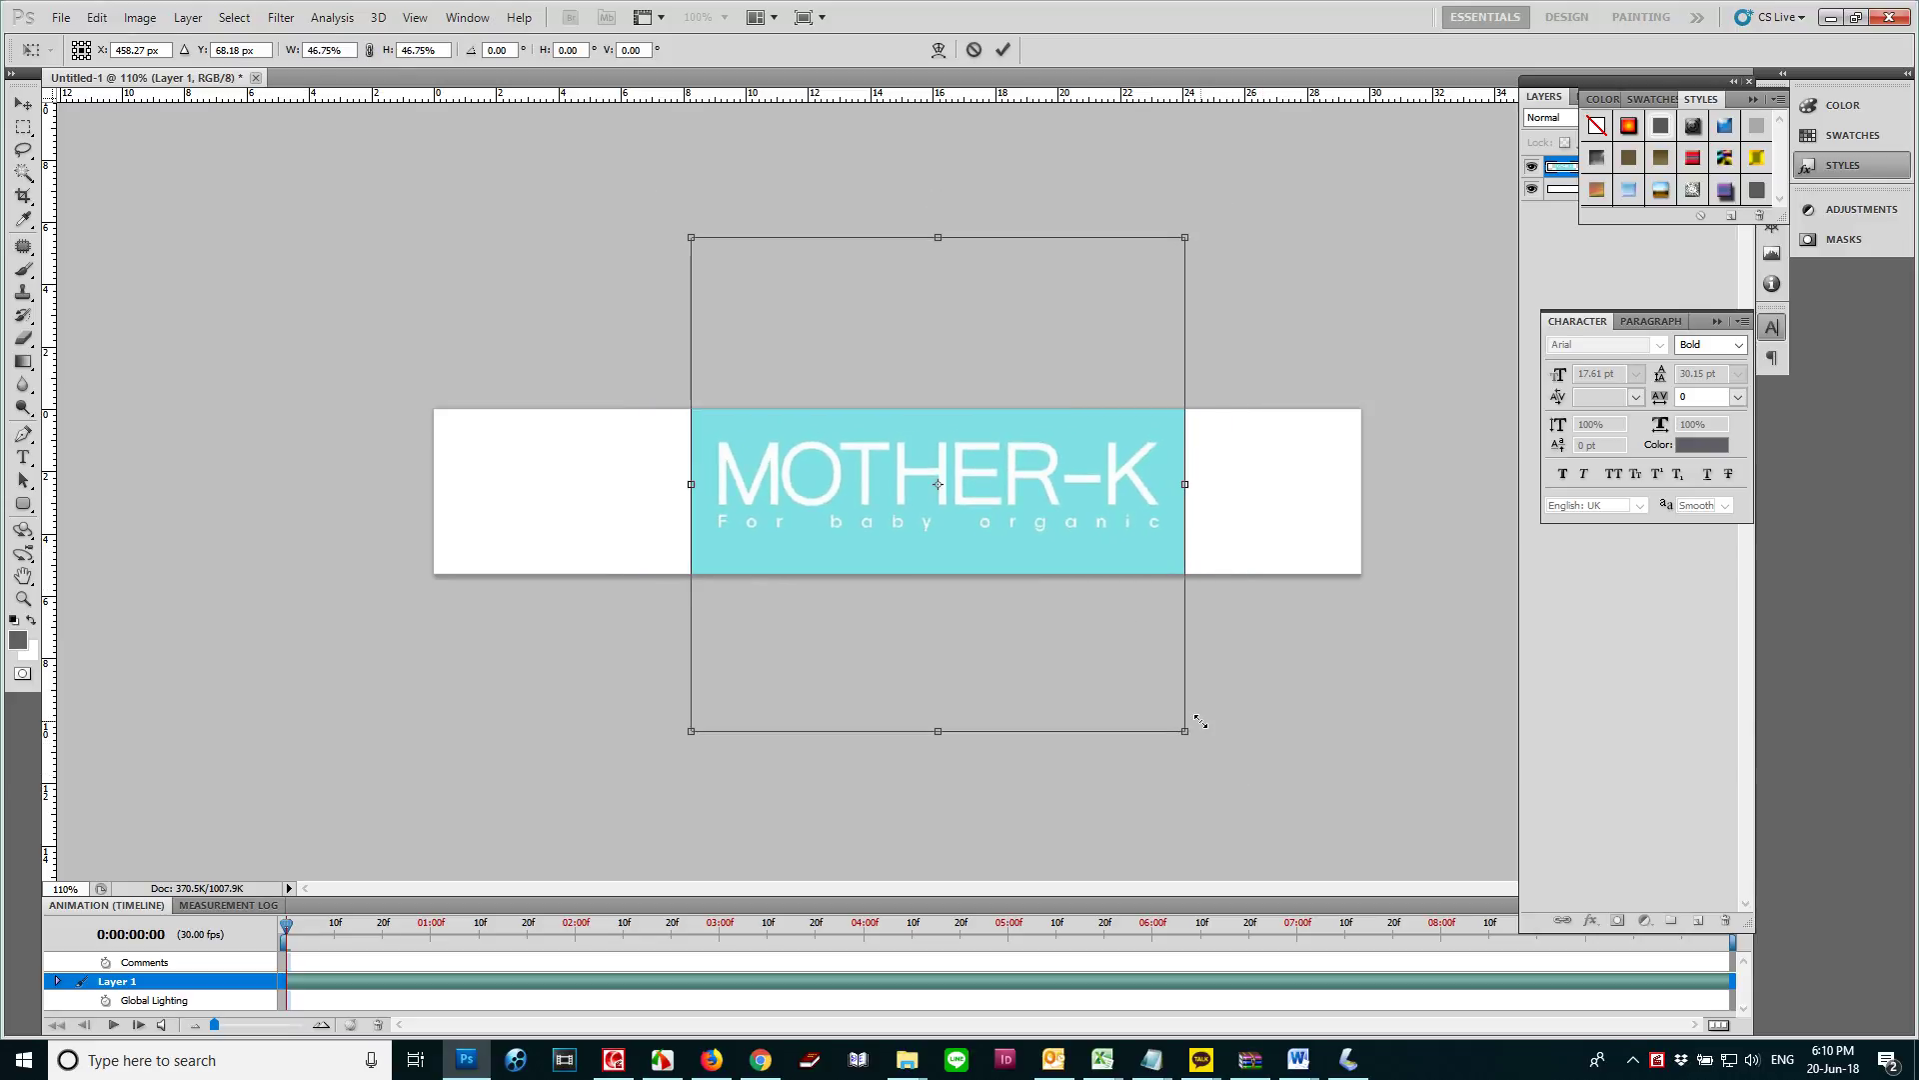
{"action": "scroll", "coordinate": [1108, 532], "scroll_direction": "up", "scroll_amount": 4}
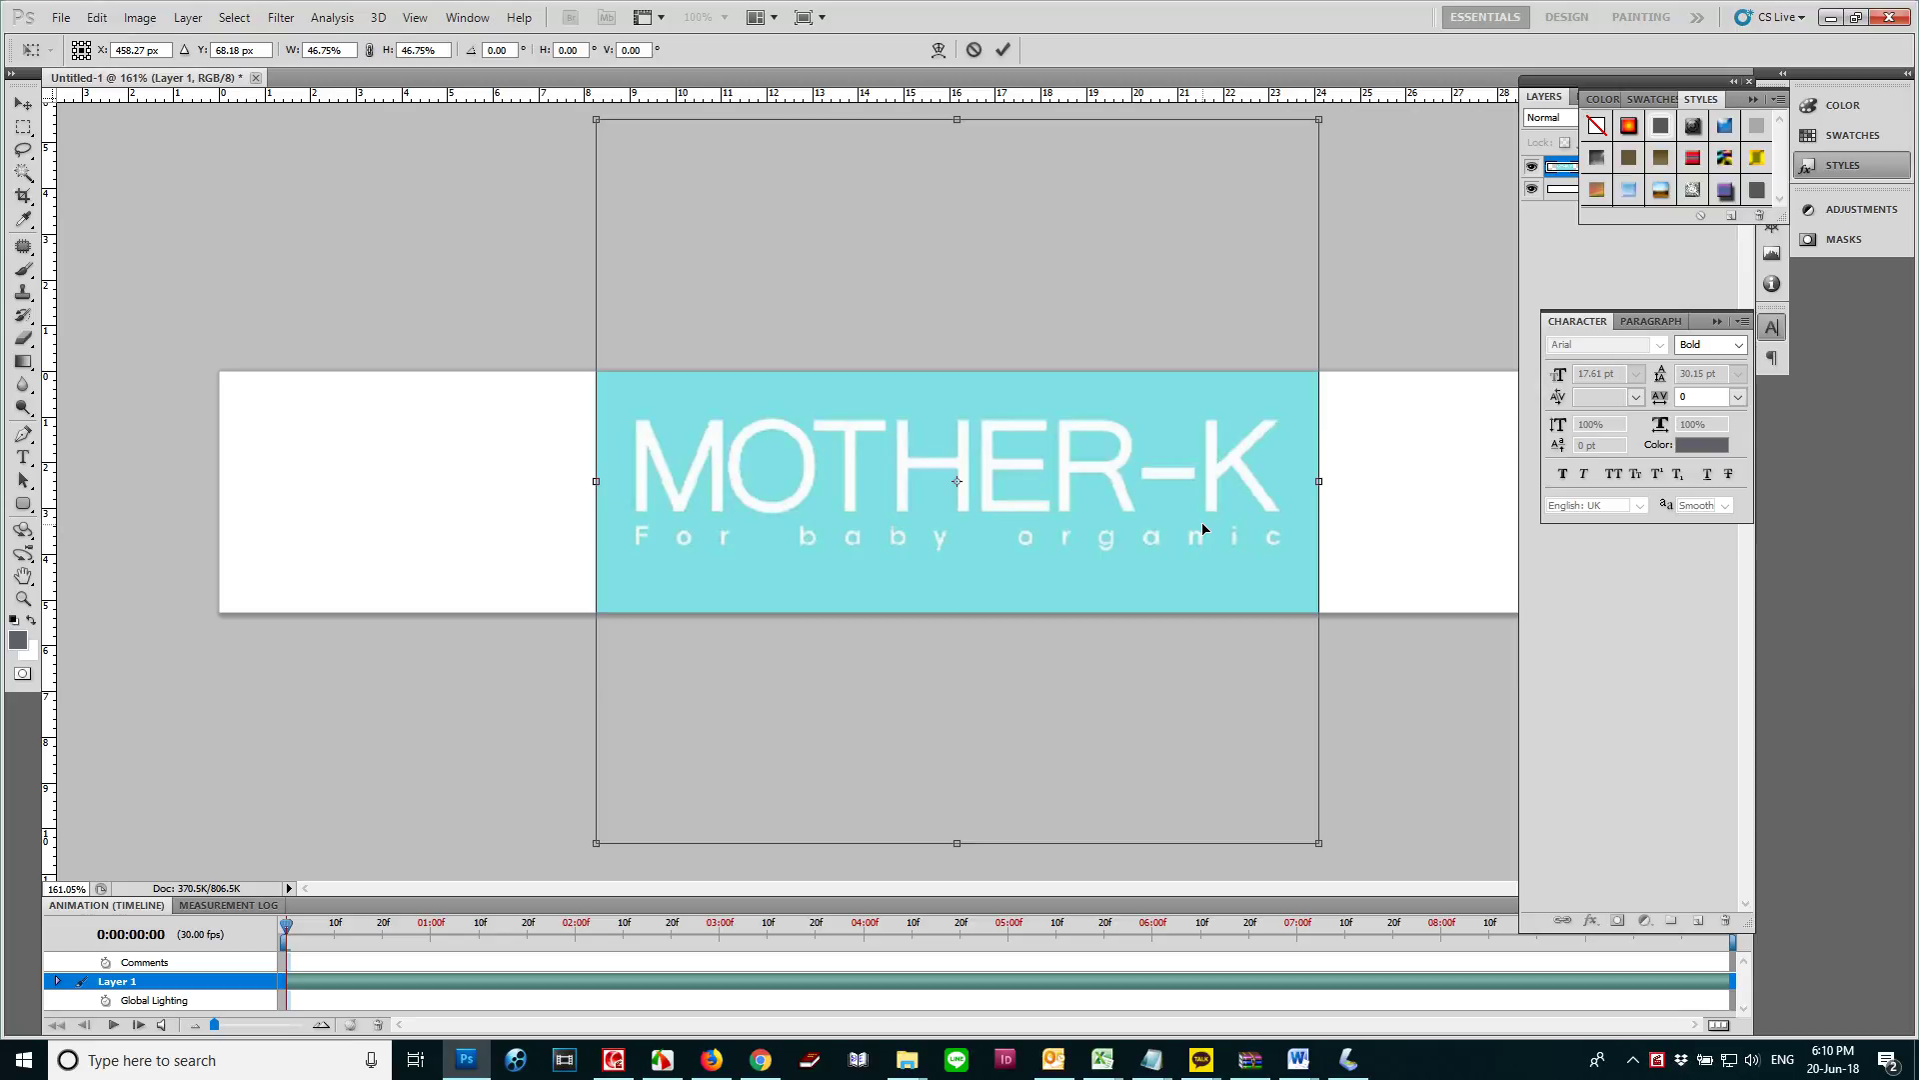
{"action": "key", "text": "Return"}
{"action": "left_click", "coordinate": [1429, 661]}
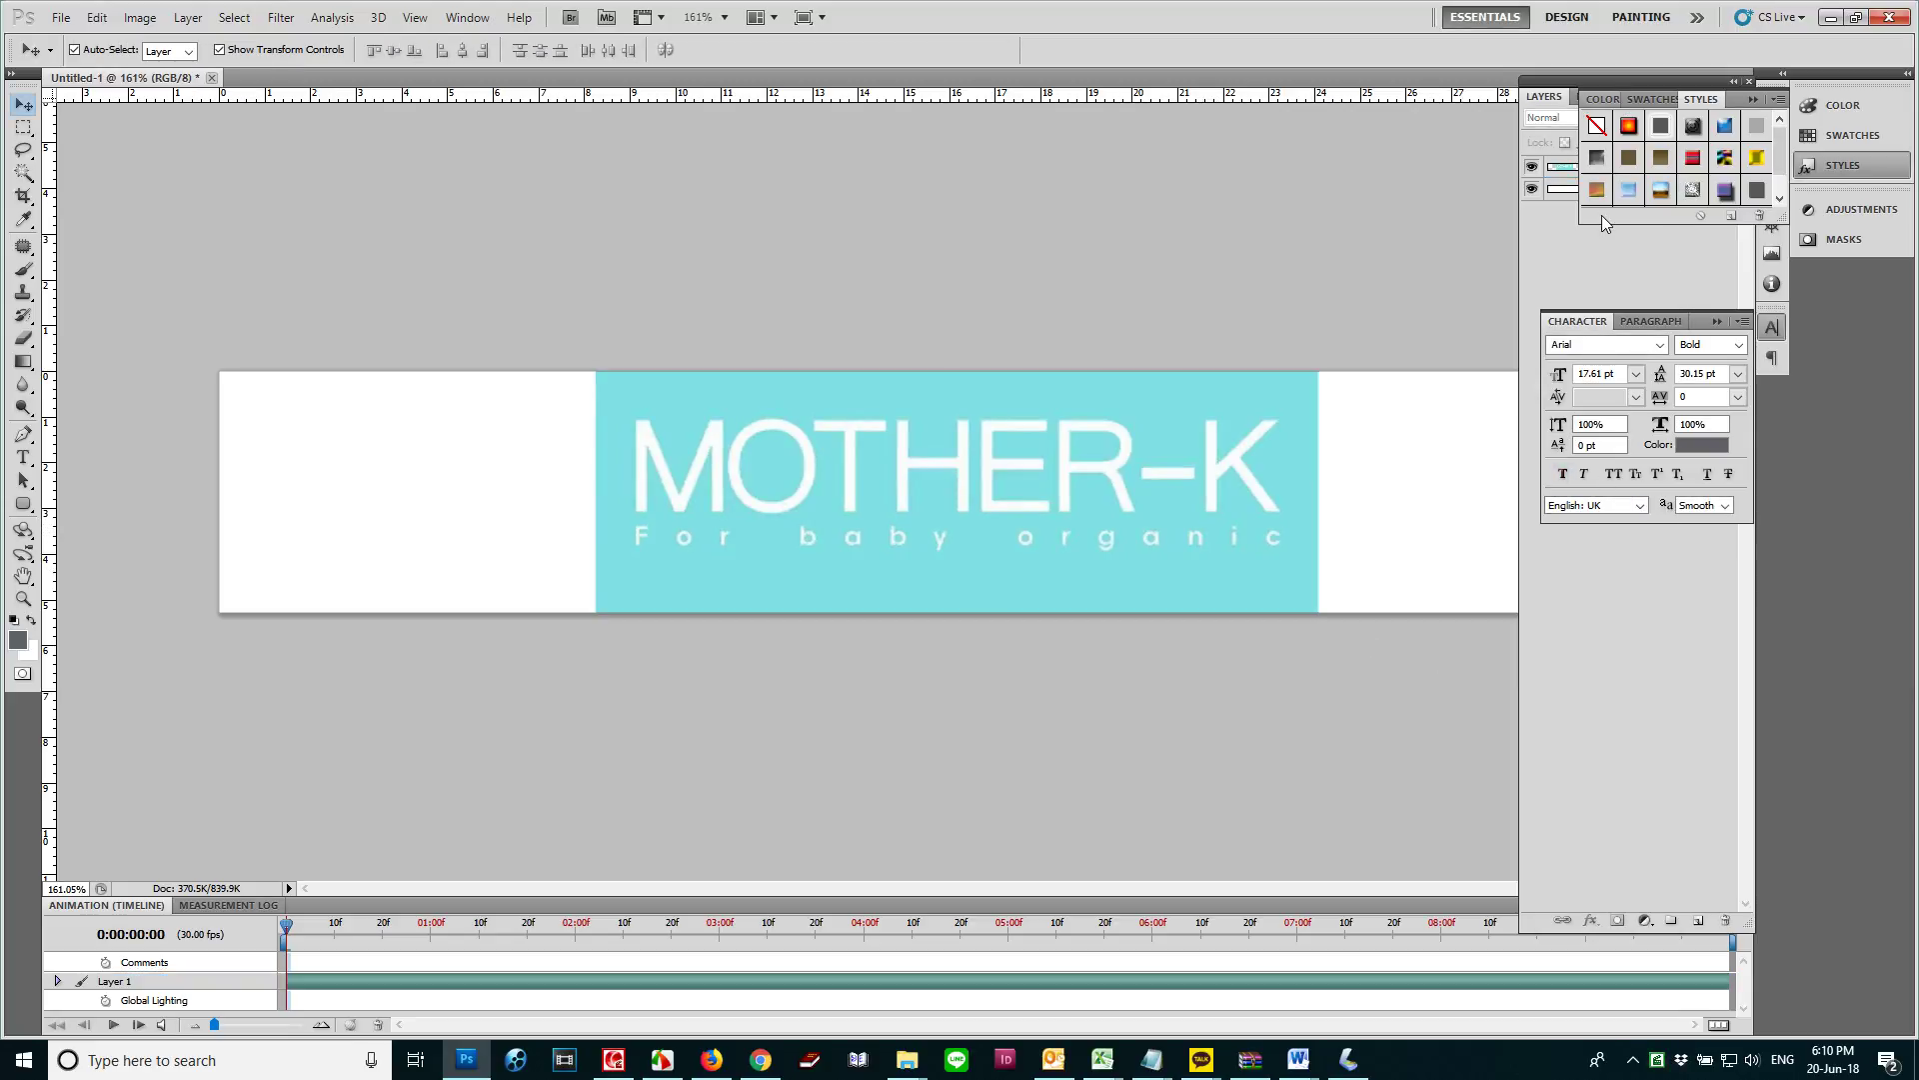
Fill the Background layer with the turquoise sampled from the logo and move the logo to the banner's left end
{"action": "left_click", "coordinate": [1614, 265]}
{"action": "left_click", "coordinate": [1637, 192]}
{"action": "key", "text": "i"}
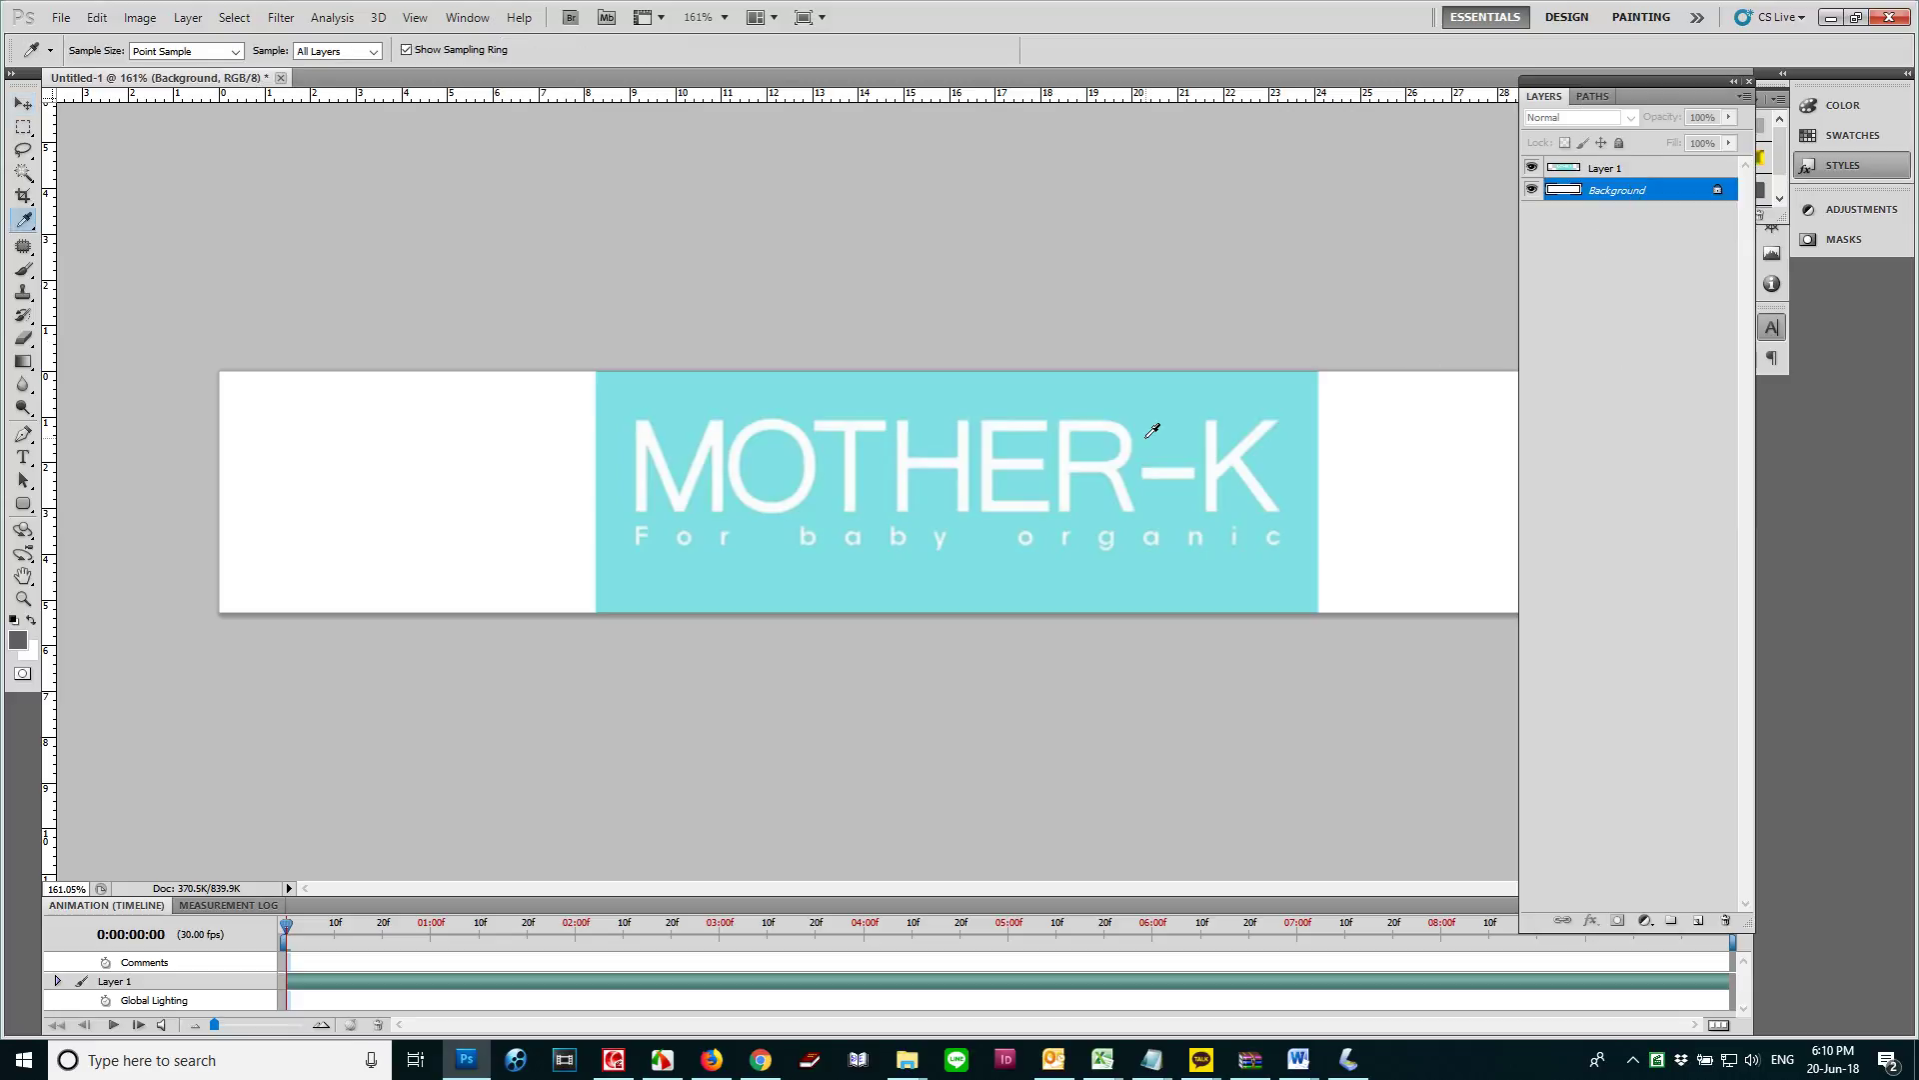
{"action": "key", "text": "alt+BackSpace"}
{"action": "key", "text": "v"}
{"action": "left_click_drag", "start_coordinate": [1183, 492], "coordinate": [828, 483]}
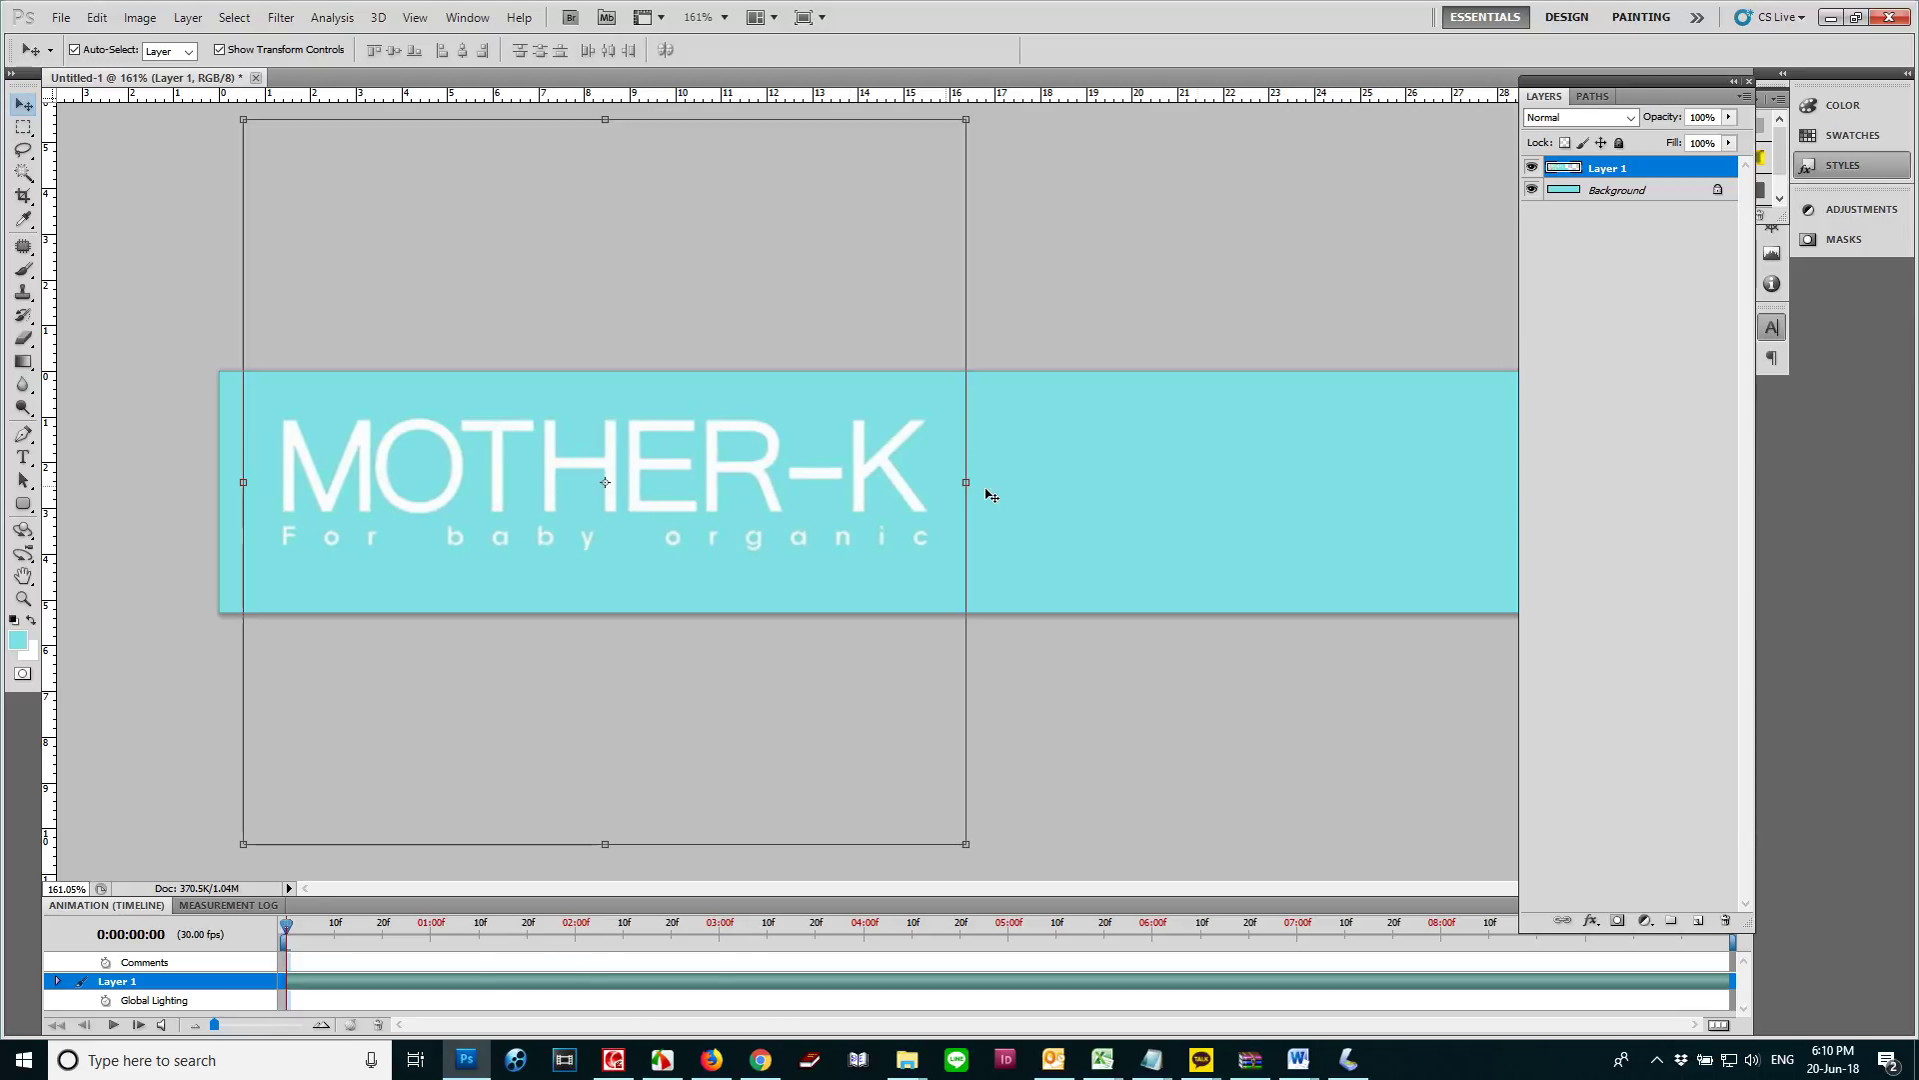
{"action": "scroll", "coordinate": [1100, 490], "scroll_direction": "down", "scroll_amount": 2}
Add the text CAMBODIA to the banner in Arial Bold and enlarge it to 49.61 pt
{"action": "key", "text": "t"}
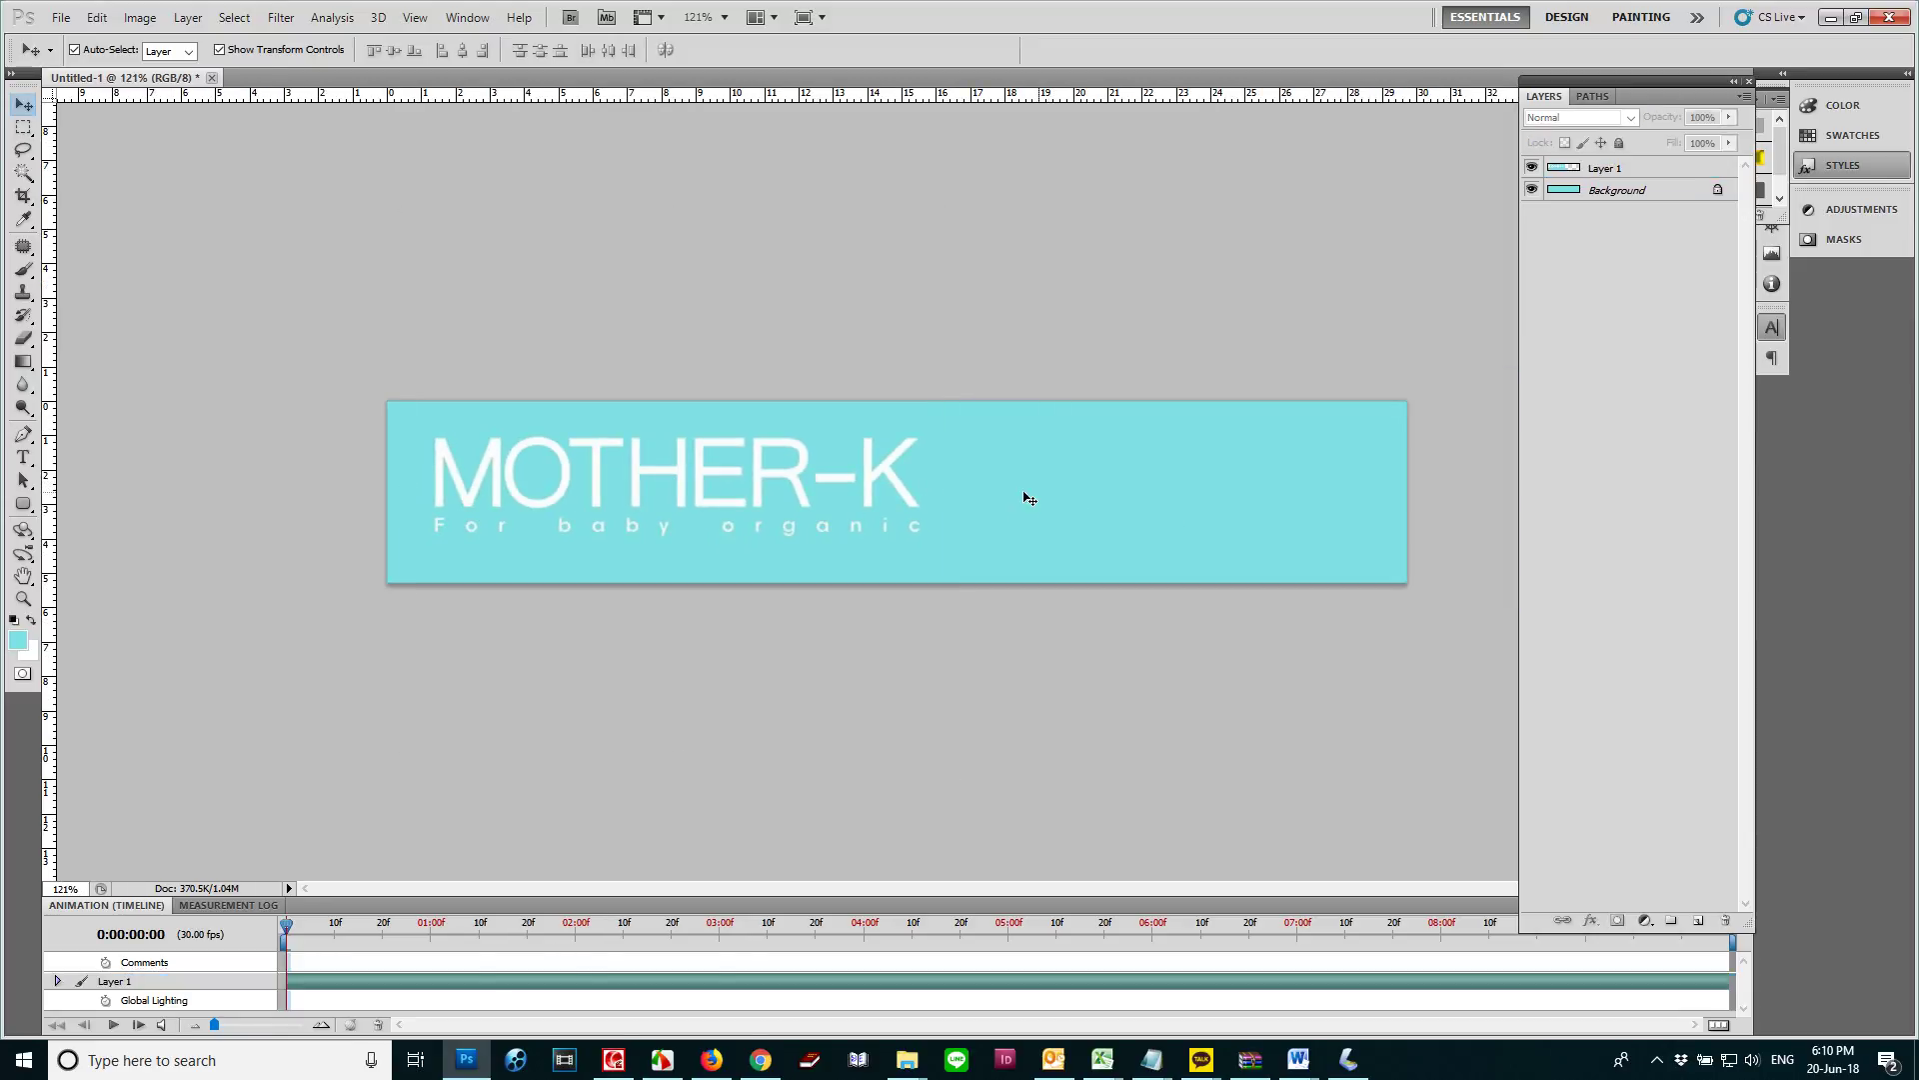
{"action": "left_click", "coordinate": [987, 493]}
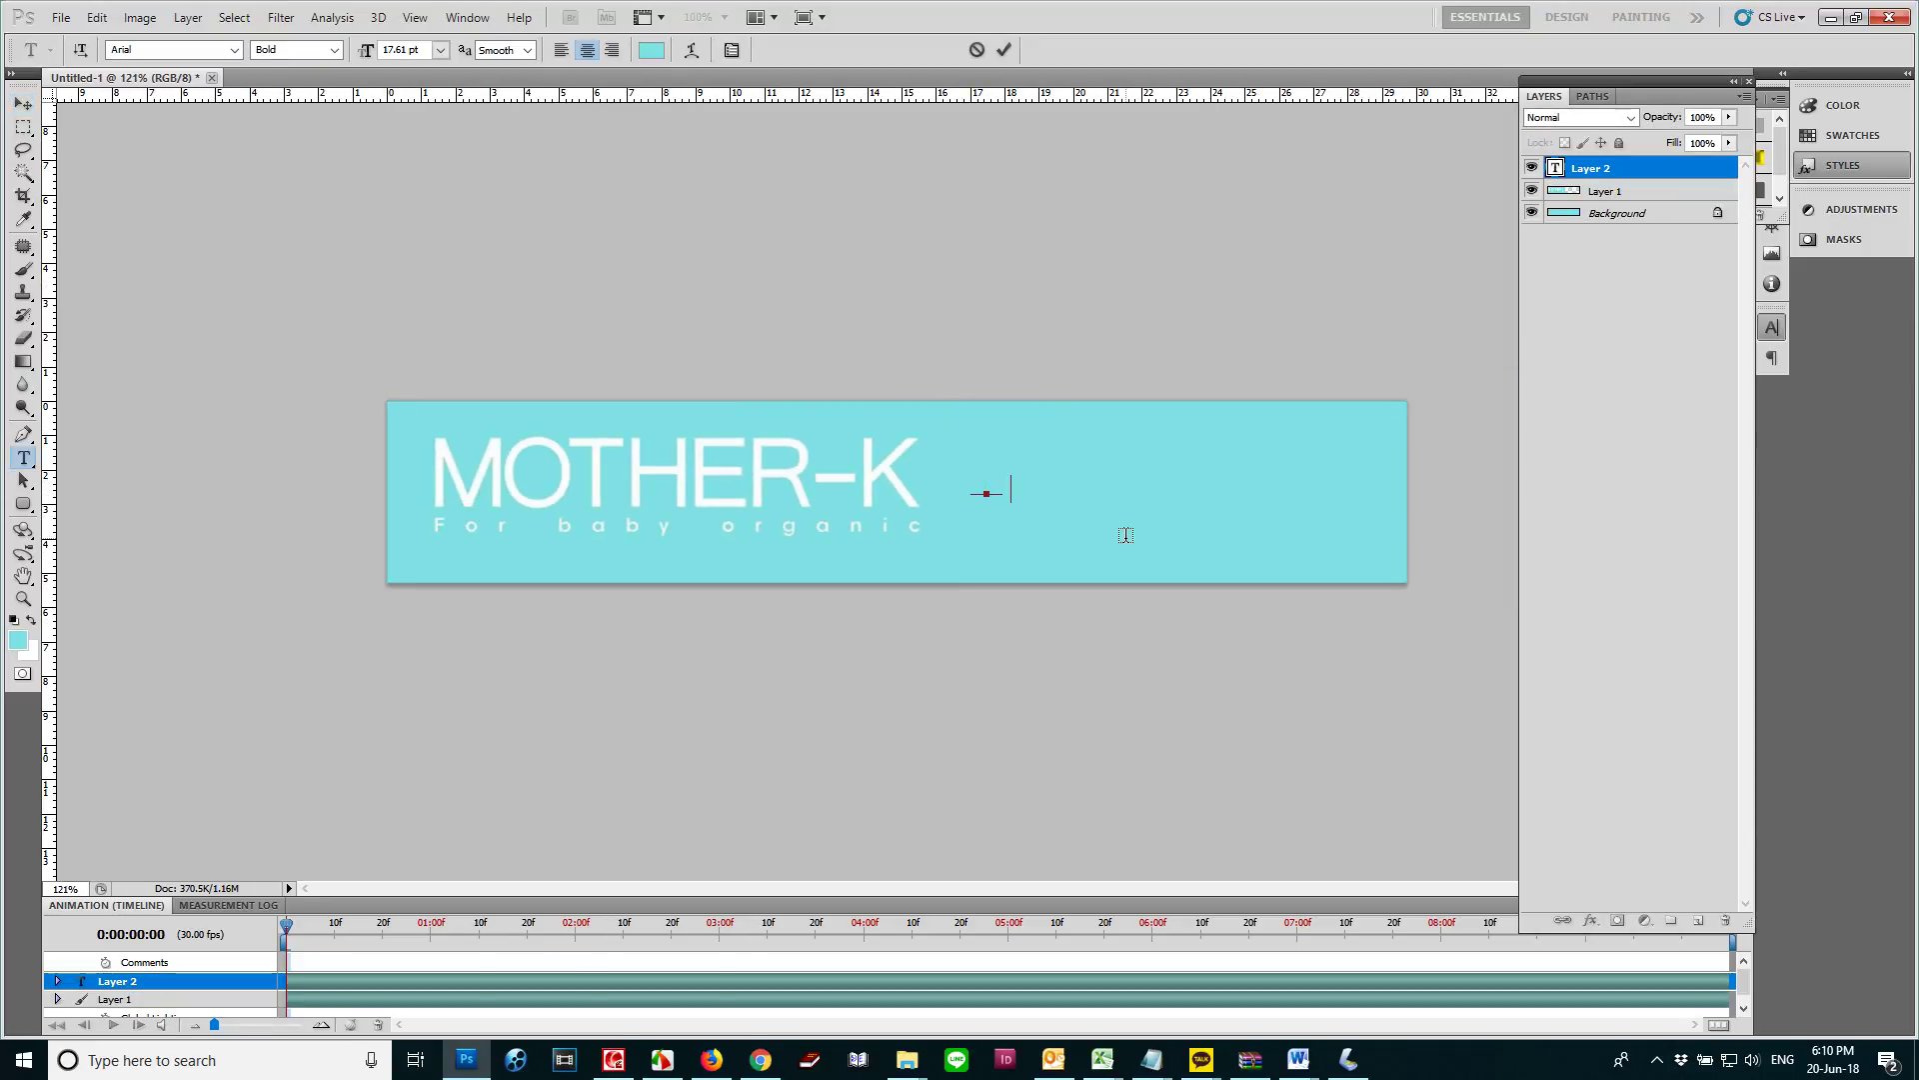
{"action": "key", "text": "ctrl+v"}
{"action": "key", "text": "ctrl+a"}
{"action": "key", "text": "ctrl+shift+period"}
{"action": "key", "text": "ctrl+shift+period"}
{"action": "key", "text": "ctrl+shift+period"}
{"action": "key", "text": "ctrl+shift+period"}
{"action": "key", "text": "ctrl+shift+period"}
{"action": "key", "text": "ctrl+shift+period"}
{"action": "key", "text": "ctrl+shift+period"}
{"action": "key", "text": "ctrl+shift+period"}
{"action": "key", "text": "ctrl+shift+period"}
{"action": "key", "text": "ctrl+shift+period"}
{"action": "key", "text": "ctrl+shift+period"}
{"action": "key", "text": "ctrl+shift+period"}
{"action": "key", "text": "ctrl+shift+period"}
{"action": "key", "text": "ctrl+shift+period"}
{"action": "key", "text": "ctrl+shift+period"}
{"action": "key", "text": "ctrl+shift+period"}
{"action": "key", "text": "ctrl+Return"}
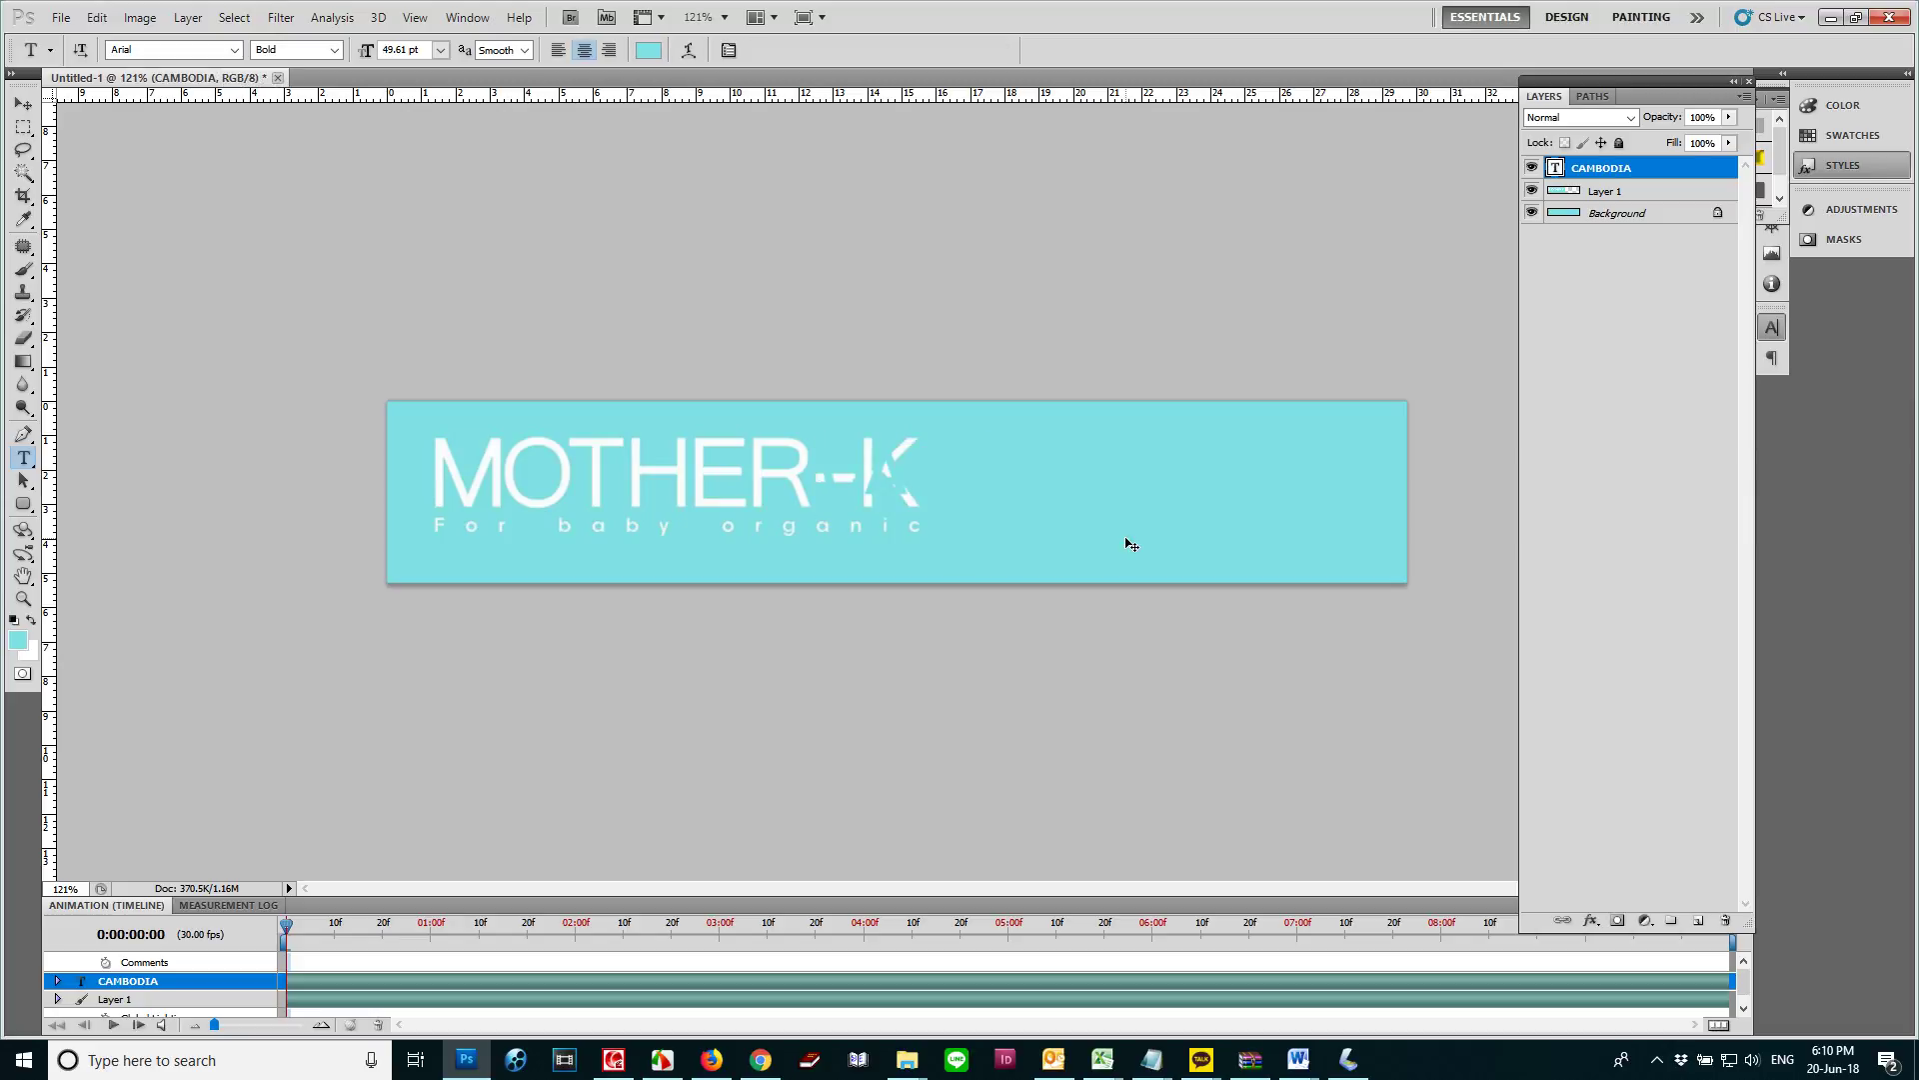
Give the CAMBODIA text a white (#ffffff) Color Overlay layer style
{"action": "key", "text": "v"}
{"action": "left_click", "coordinate": [1595, 917]}
{"action": "left_click", "coordinate": [1689, 841]}
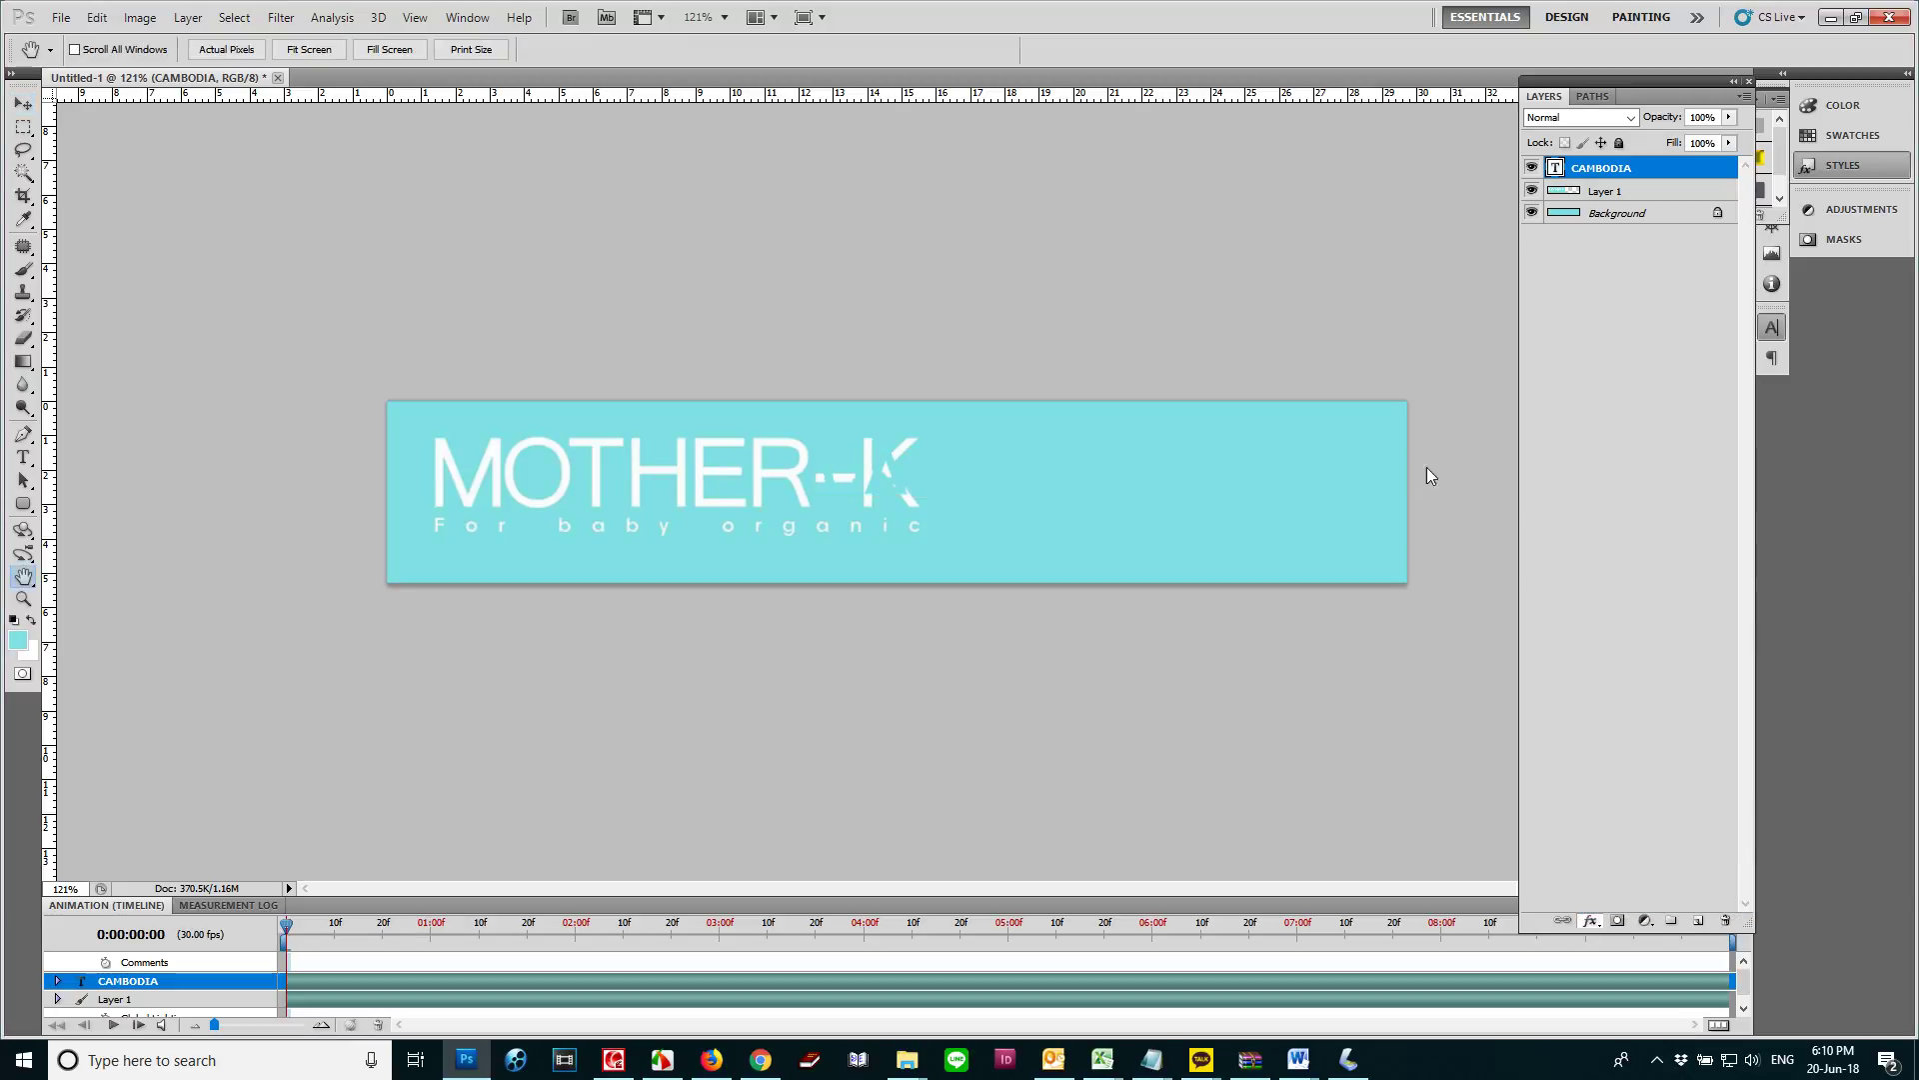
{"action": "left_click", "coordinate": [1516, 536]}
{"action": "left_click", "coordinate": [1358, 238]}
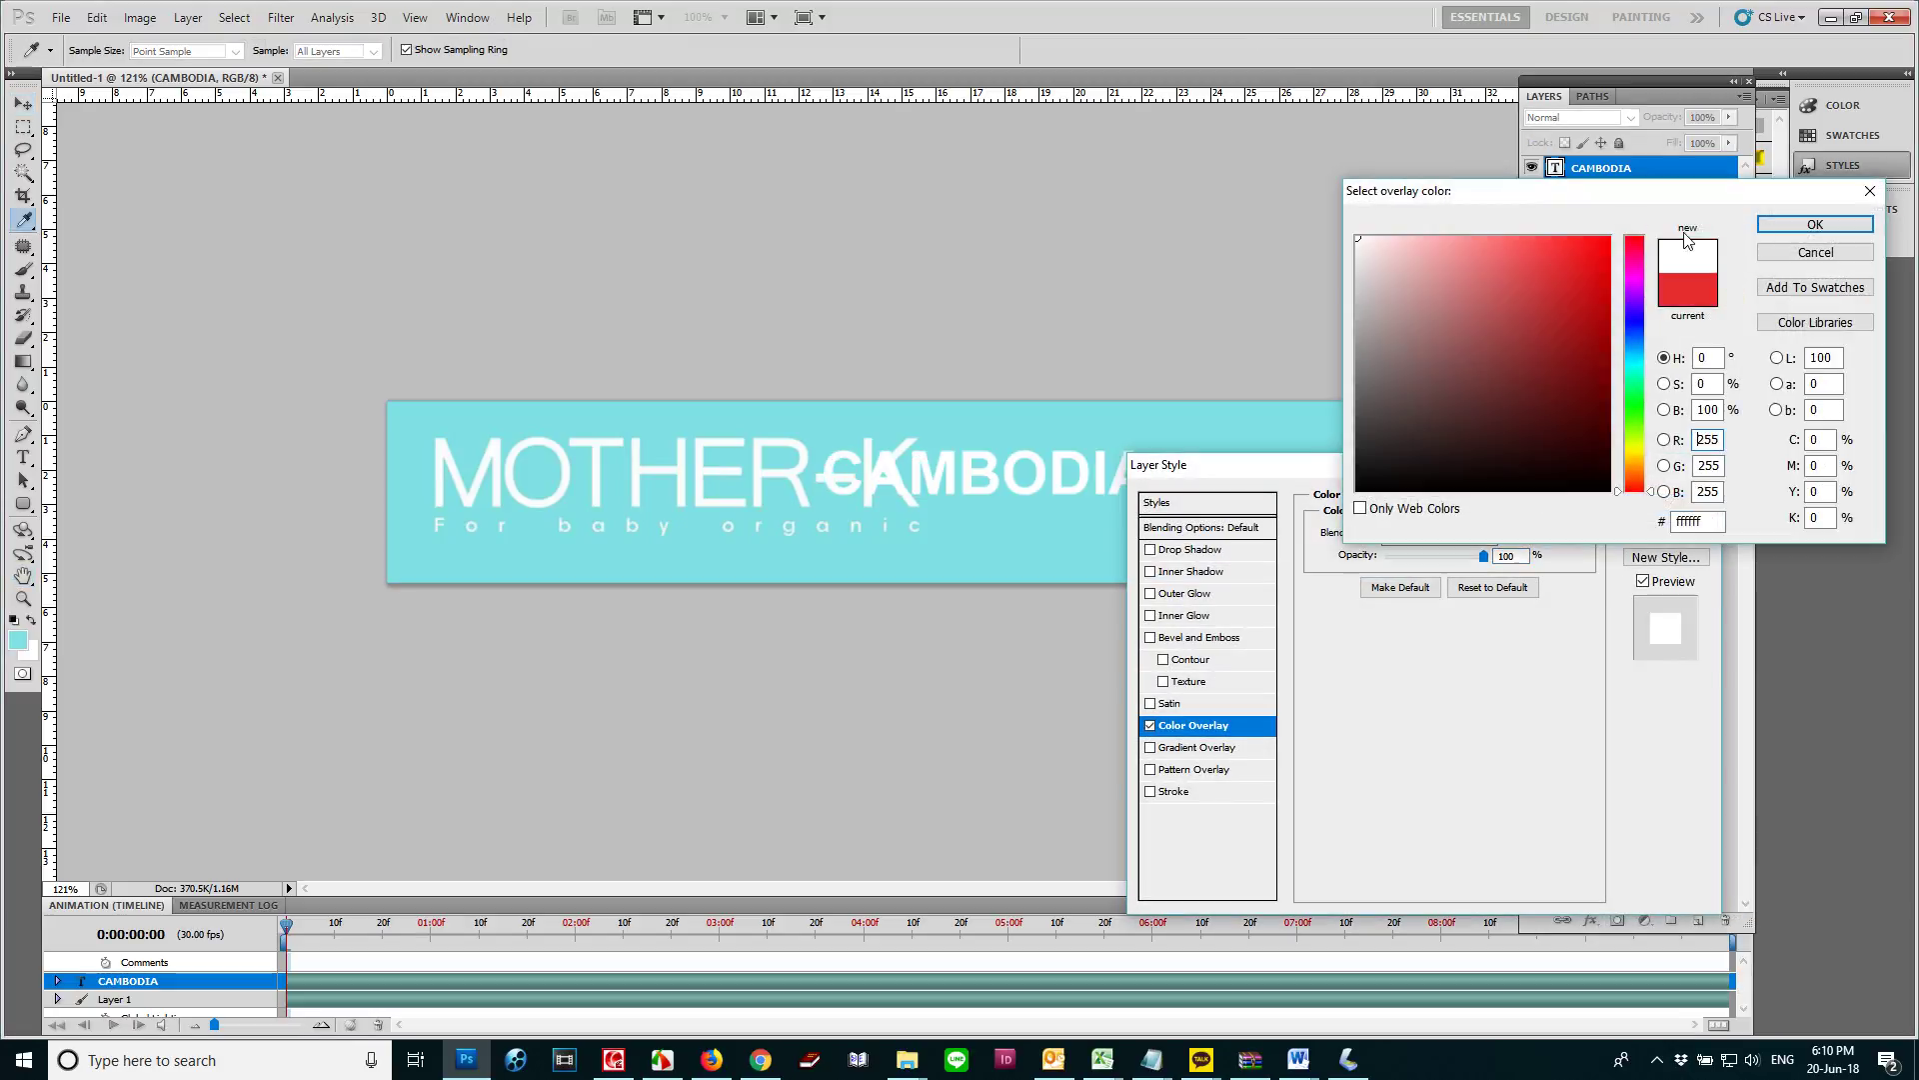
{"action": "left_click", "coordinate": [1814, 224]}
{"action": "left_click", "coordinate": [1671, 497]}
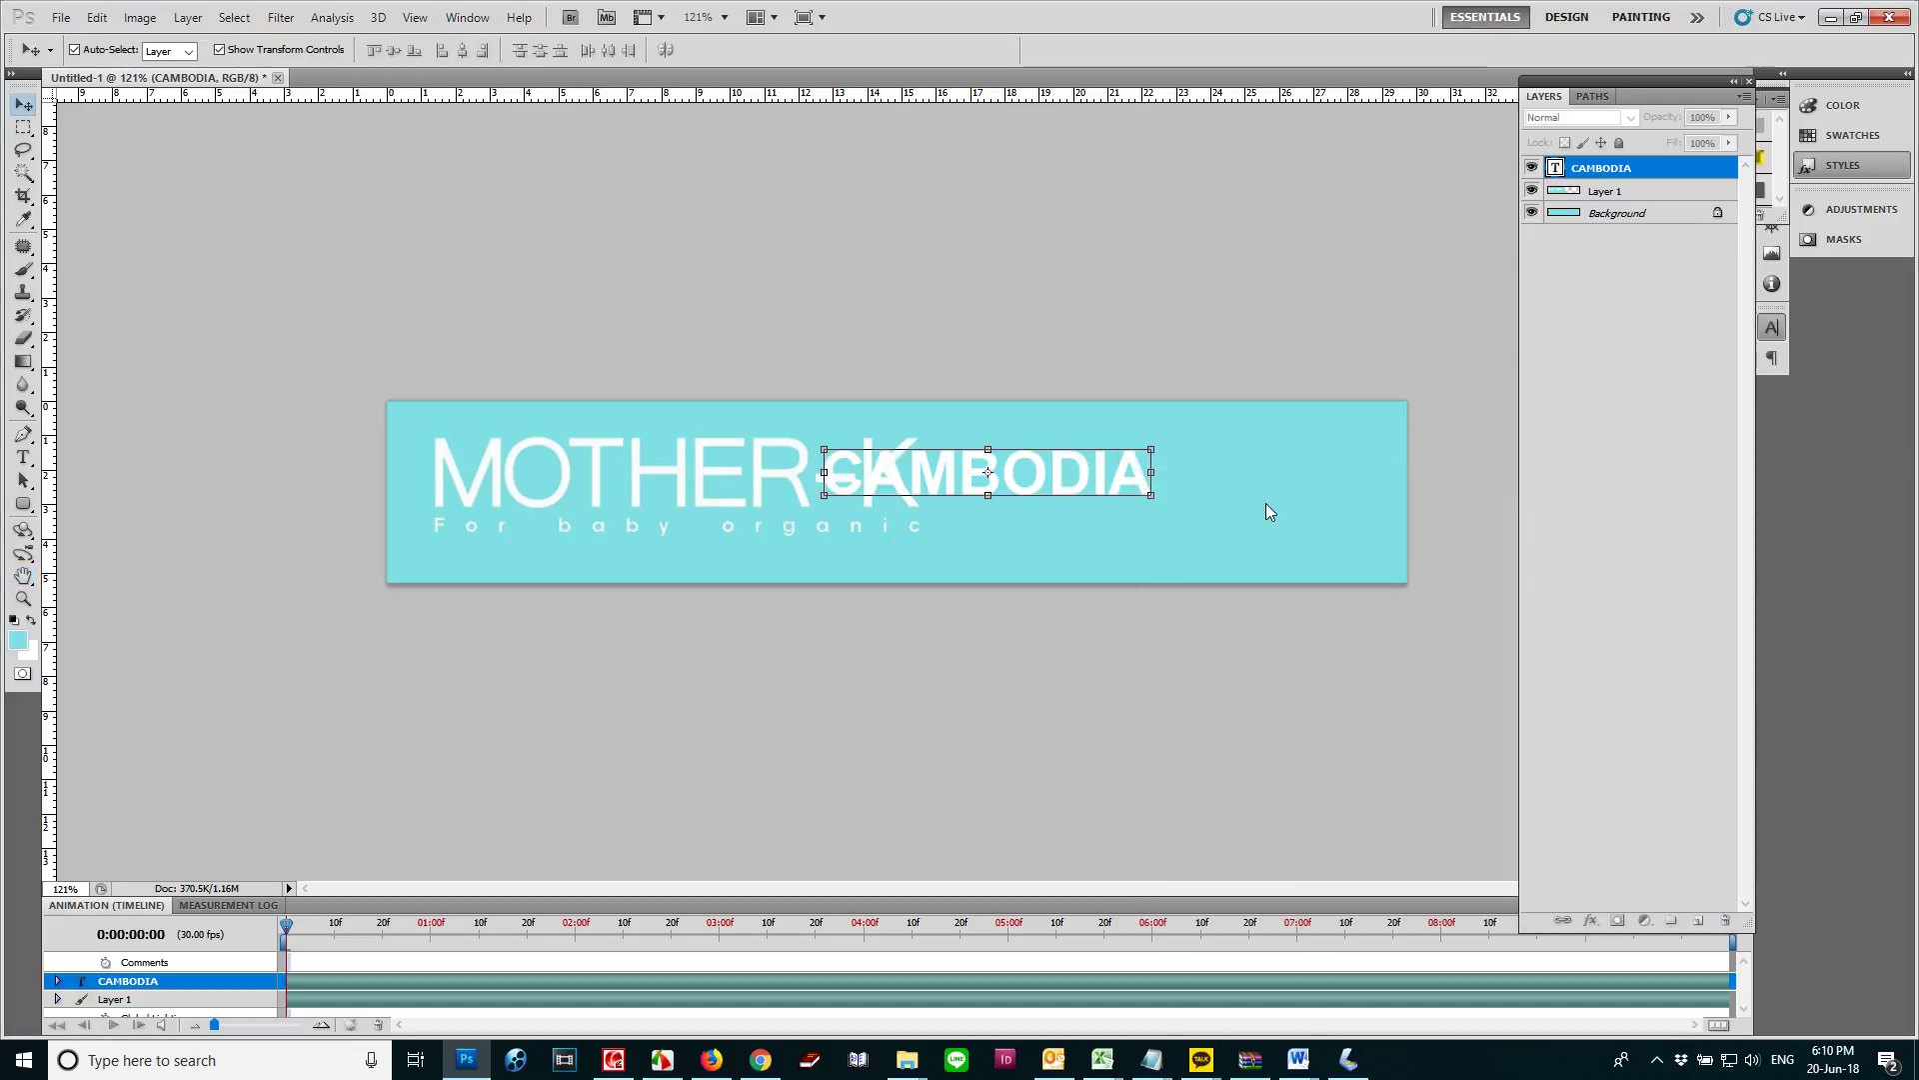
Place the CAMBODIA text just right of the logo and stretch it to about 136.86% width and 161.74% height
{"action": "scroll", "coordinate": [1142, 490], "scroll_direction": "up", "scroll_amount": 3}
{"action": "left_click_drag", "start_coordinate": [1143, 490], "coordinate": [1546, 556]}
{"action": "left_click", "coordinate": [1748, 81]}
{"action": "left_click_drag", "start_coordinate": [1242, 414], "coordinate": [1244, 404]}
{"action": "left_click_drag", "start_coordinate": [1245, 556], "coordinate": [1245, 564]}
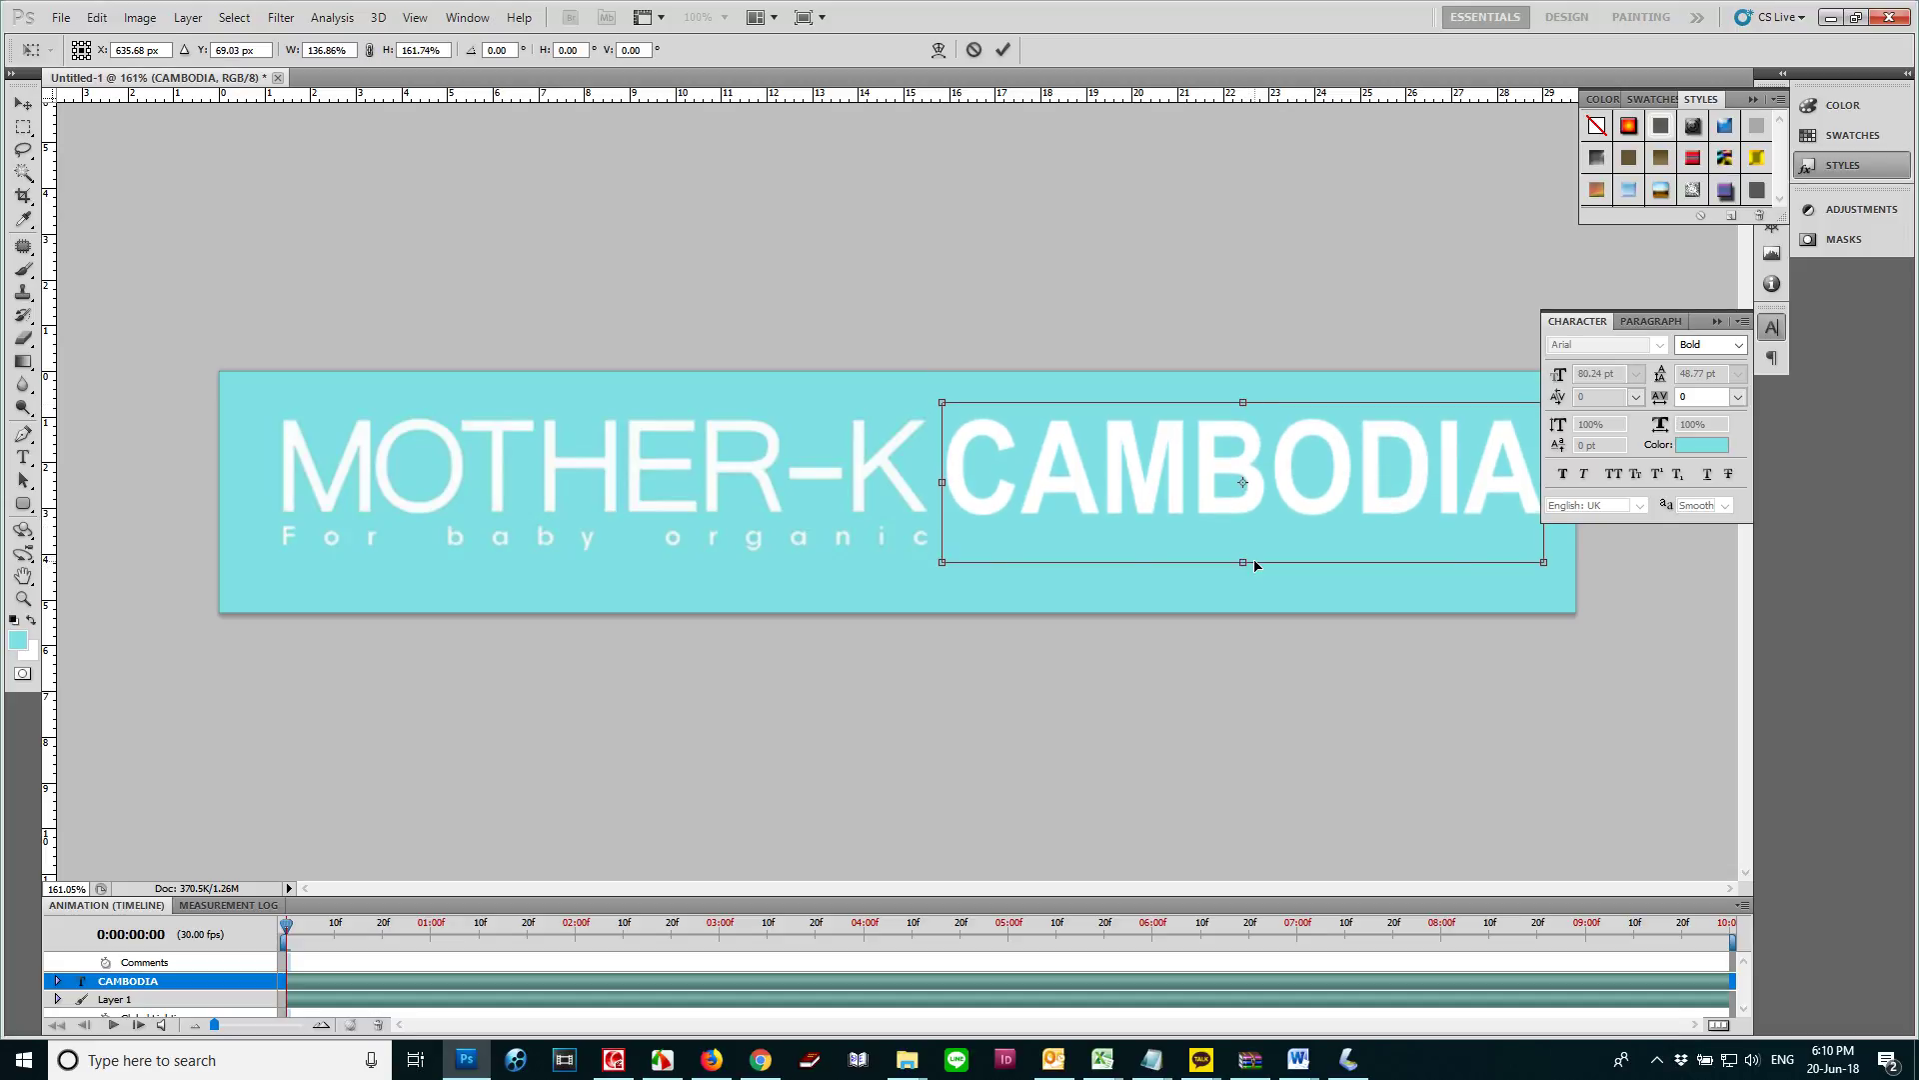
{"action": "key", "text": "Return"}
{"action": "left_click", "coordinate": [1363, 712]}
{"action": "key", "text": "ctrl+minus"}
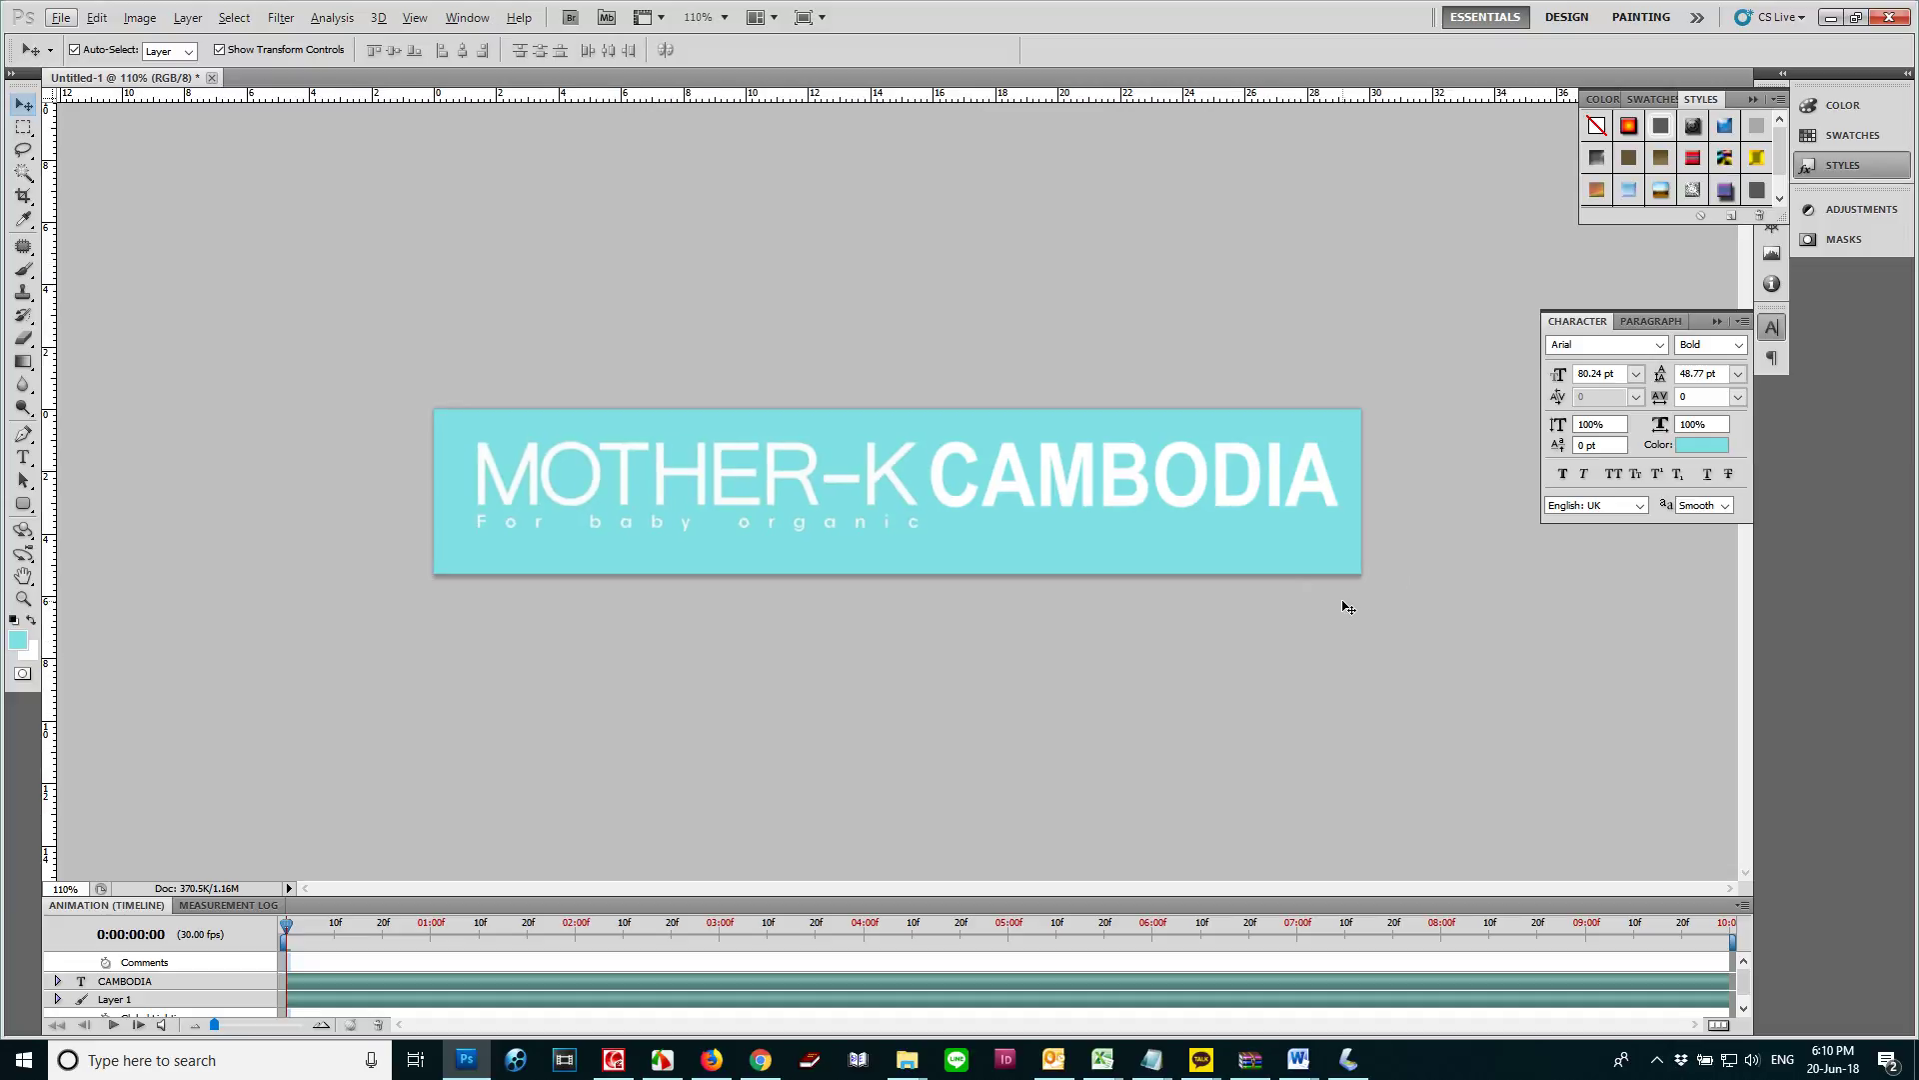
{"action": "key", "text": "ctrl+alt+shift+s"}
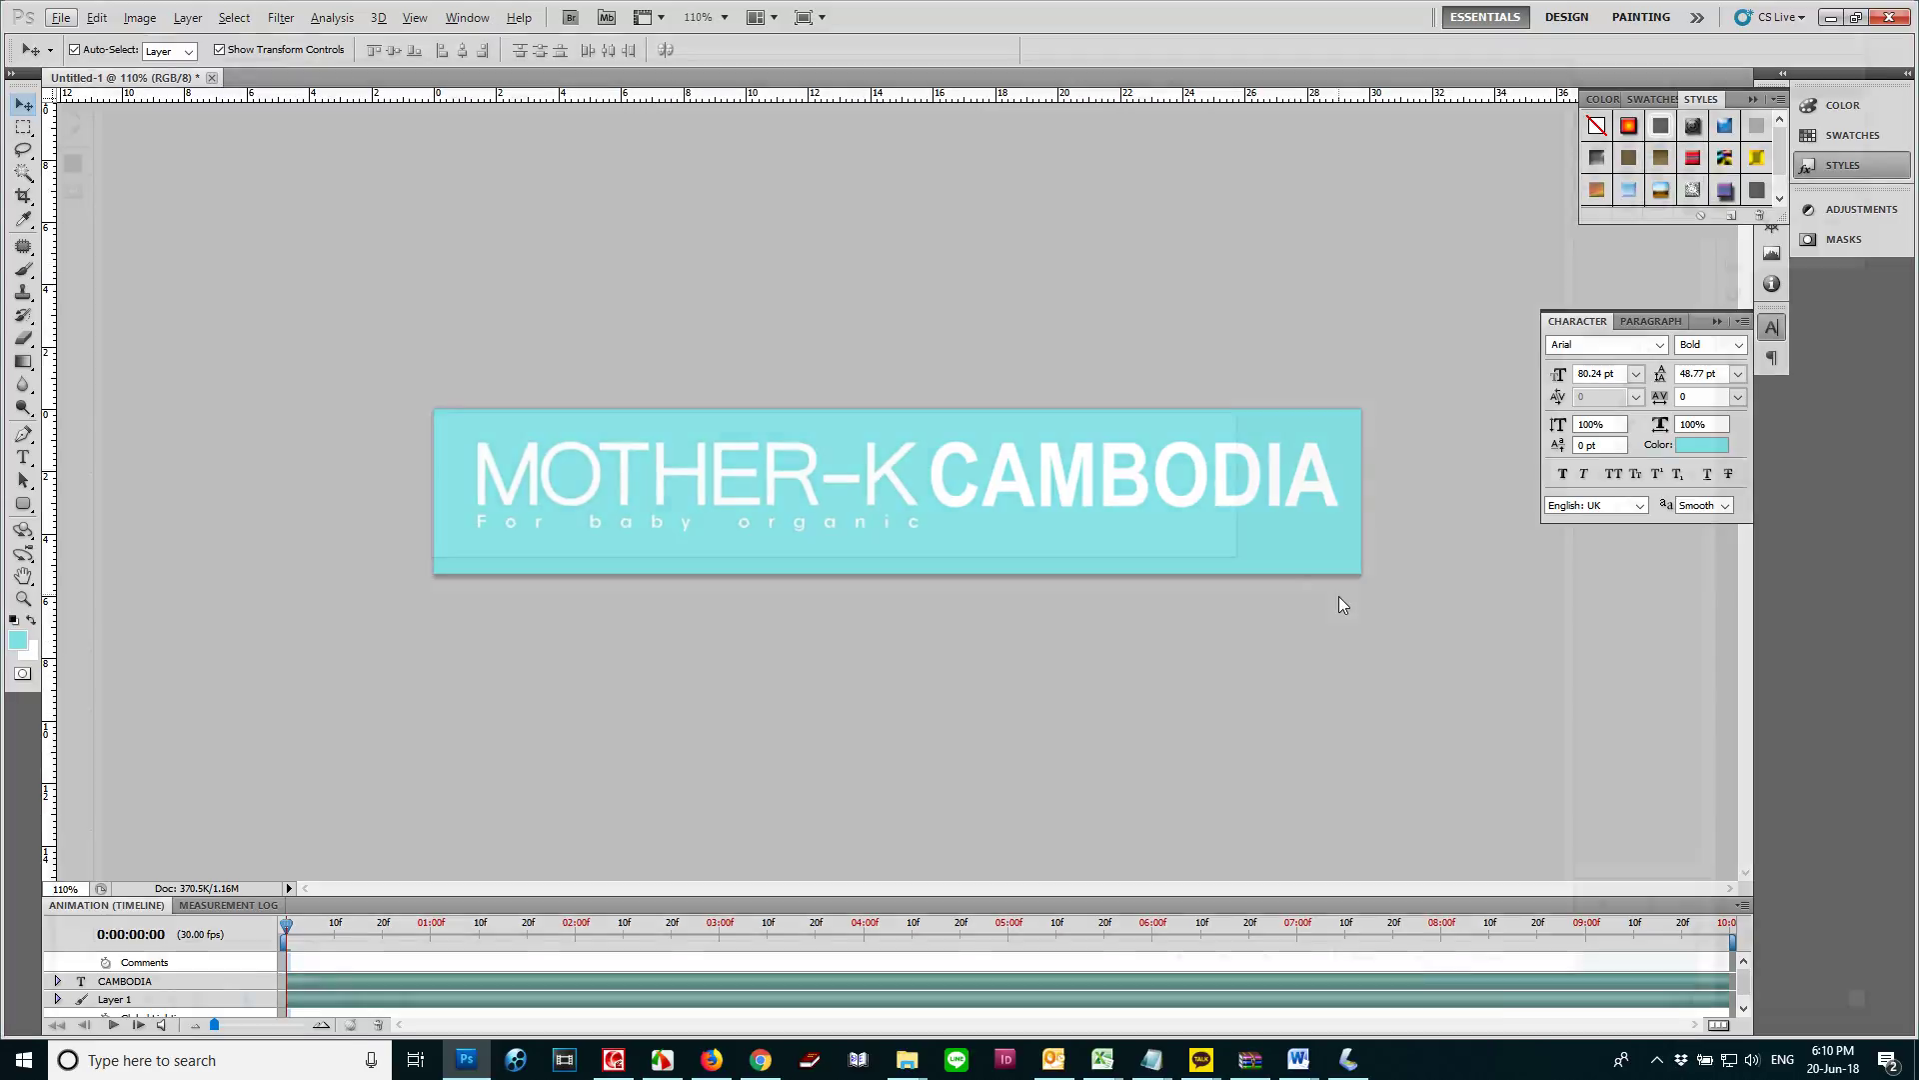
{"action": "left_click", "coordinate": [1551, 1012]}
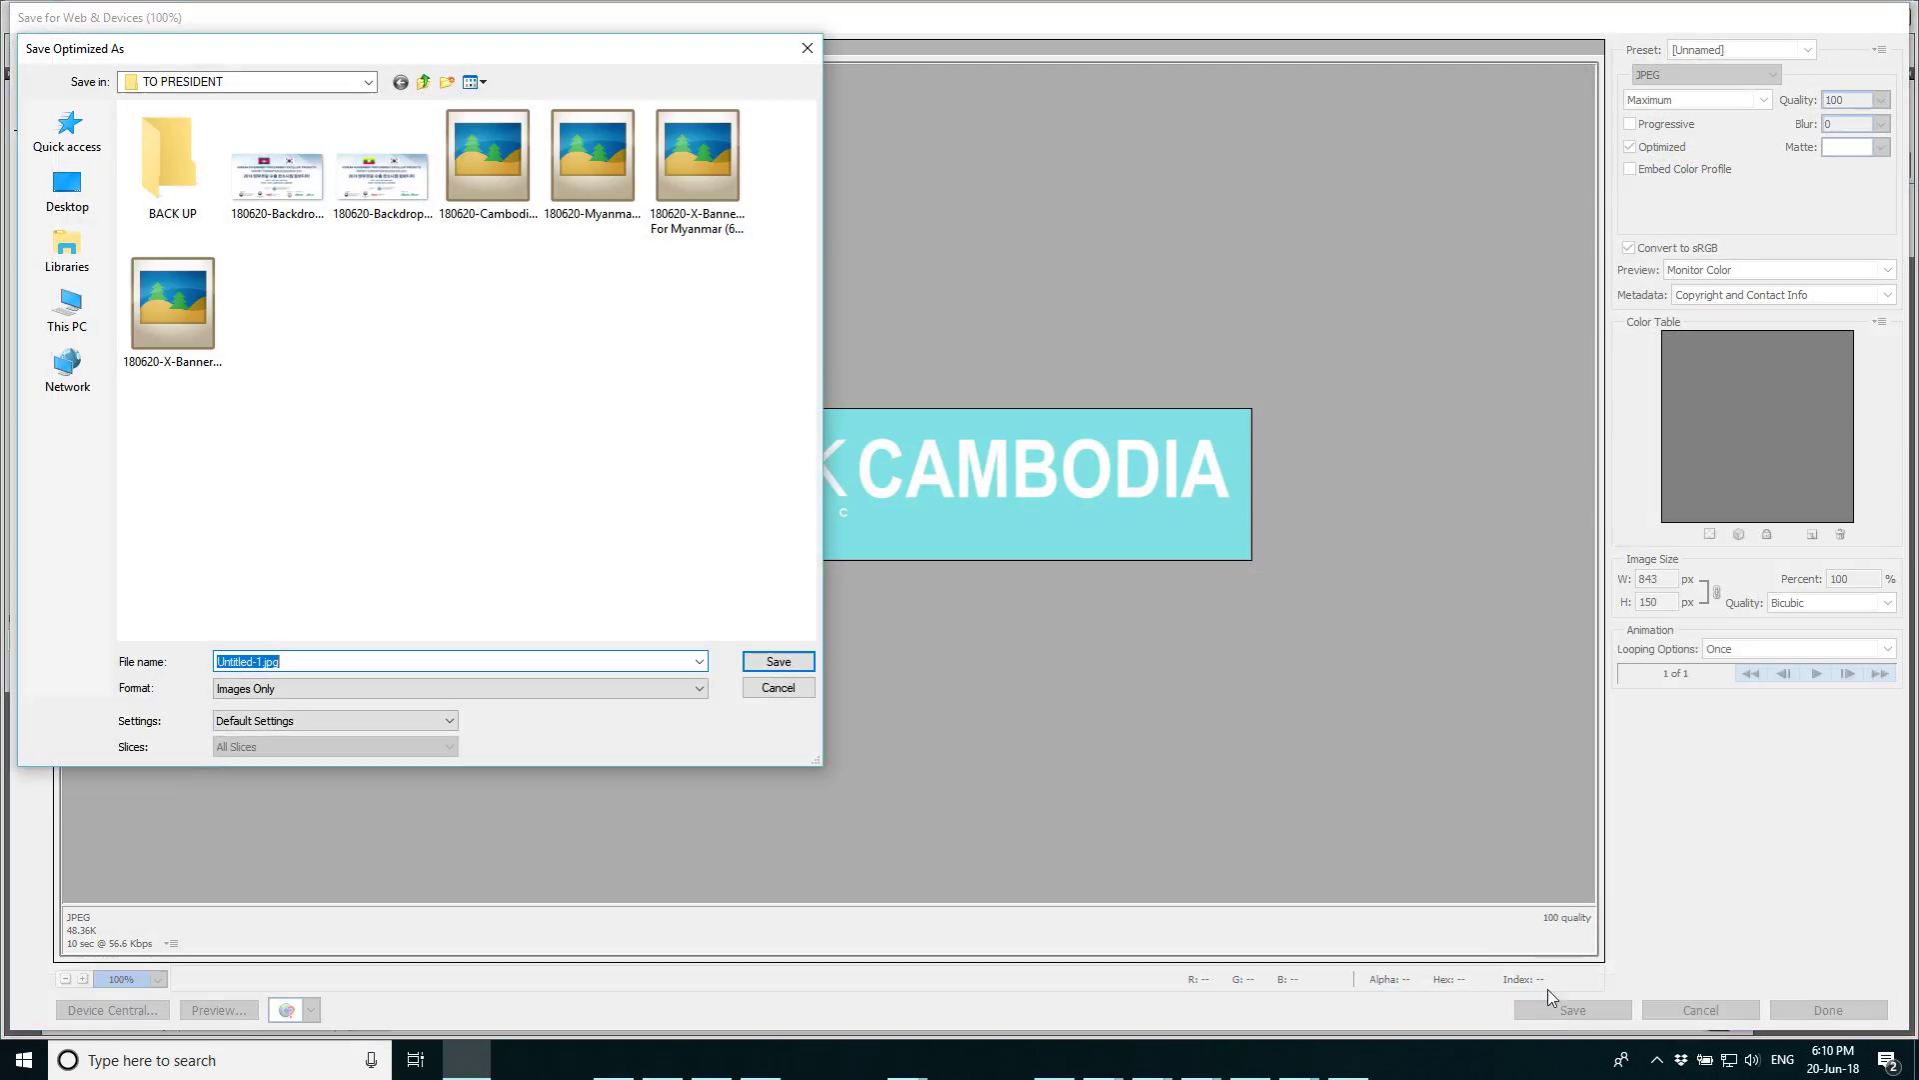
{"action": "left_click", "coordinate": [789, 694]}
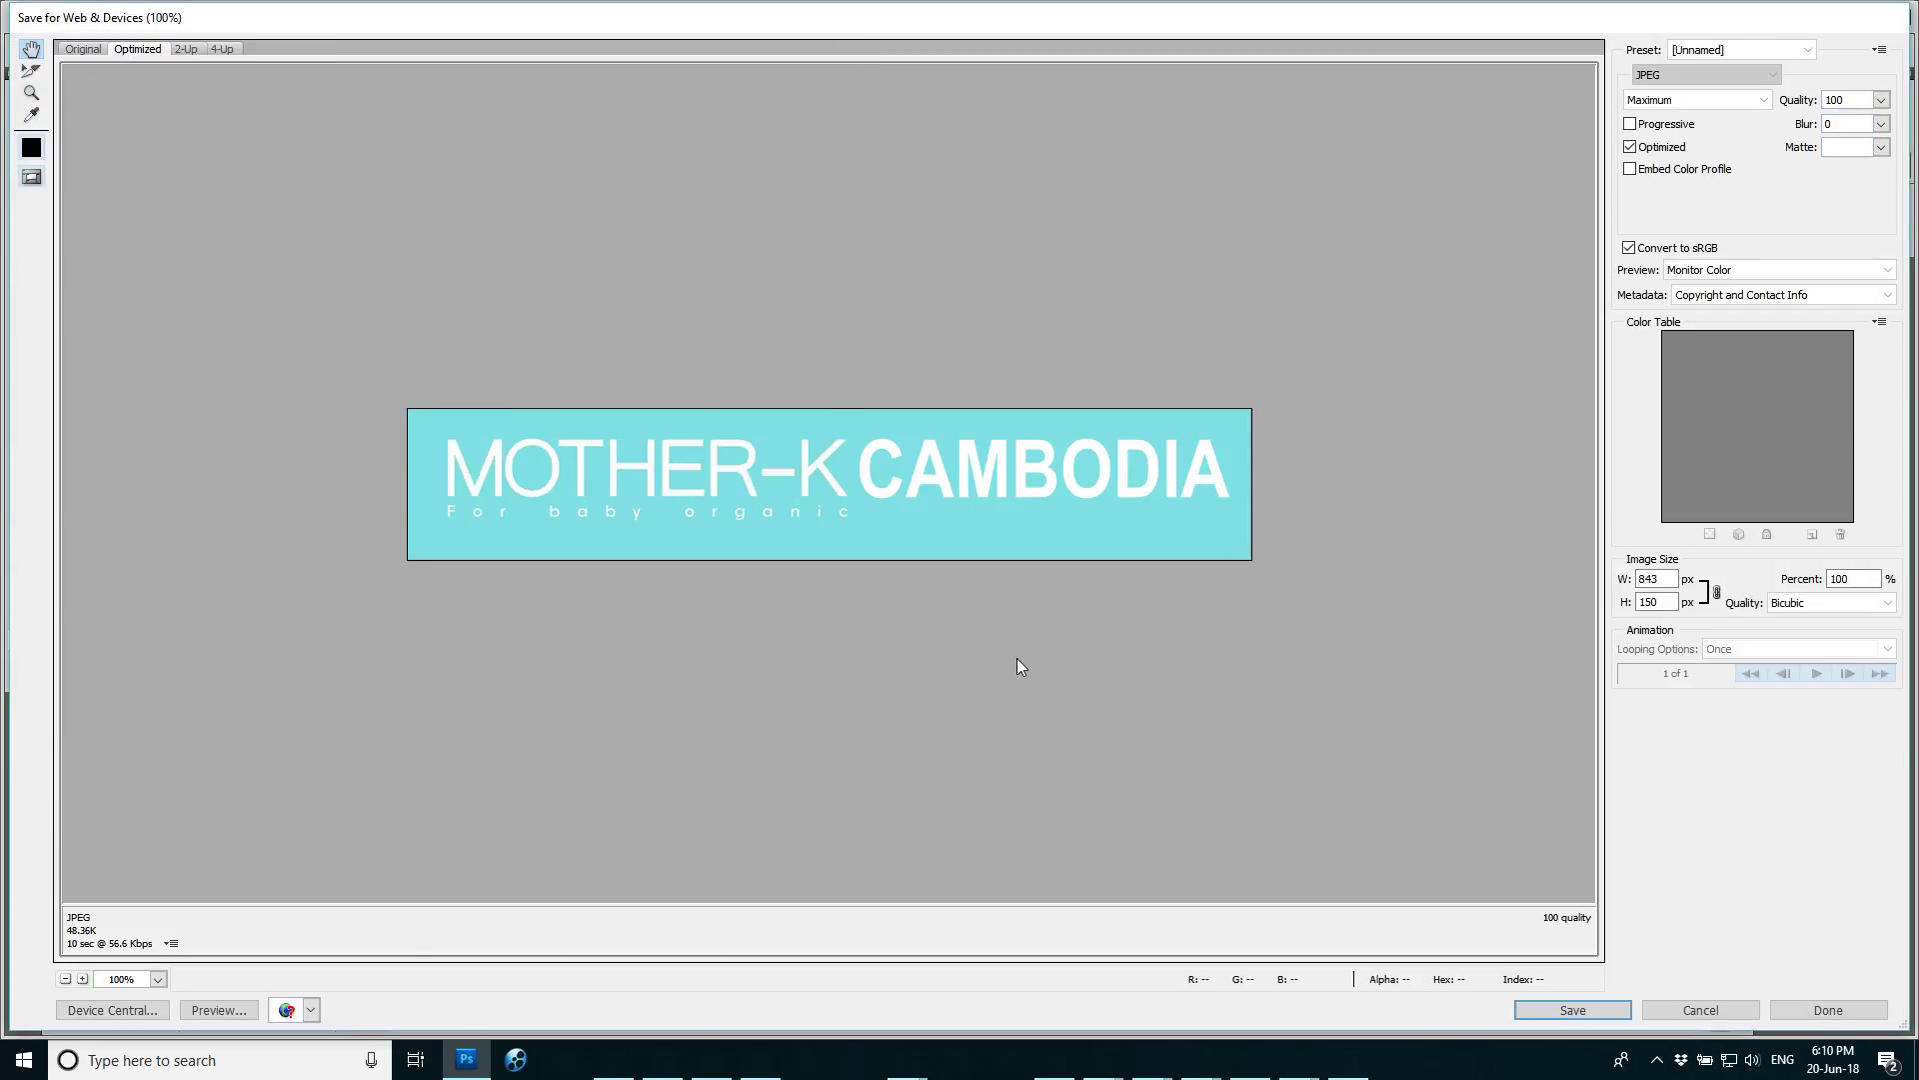
{"action": "double_click", "coordinate": [1672, 580]}
{"action": "type", "text": "1500"}
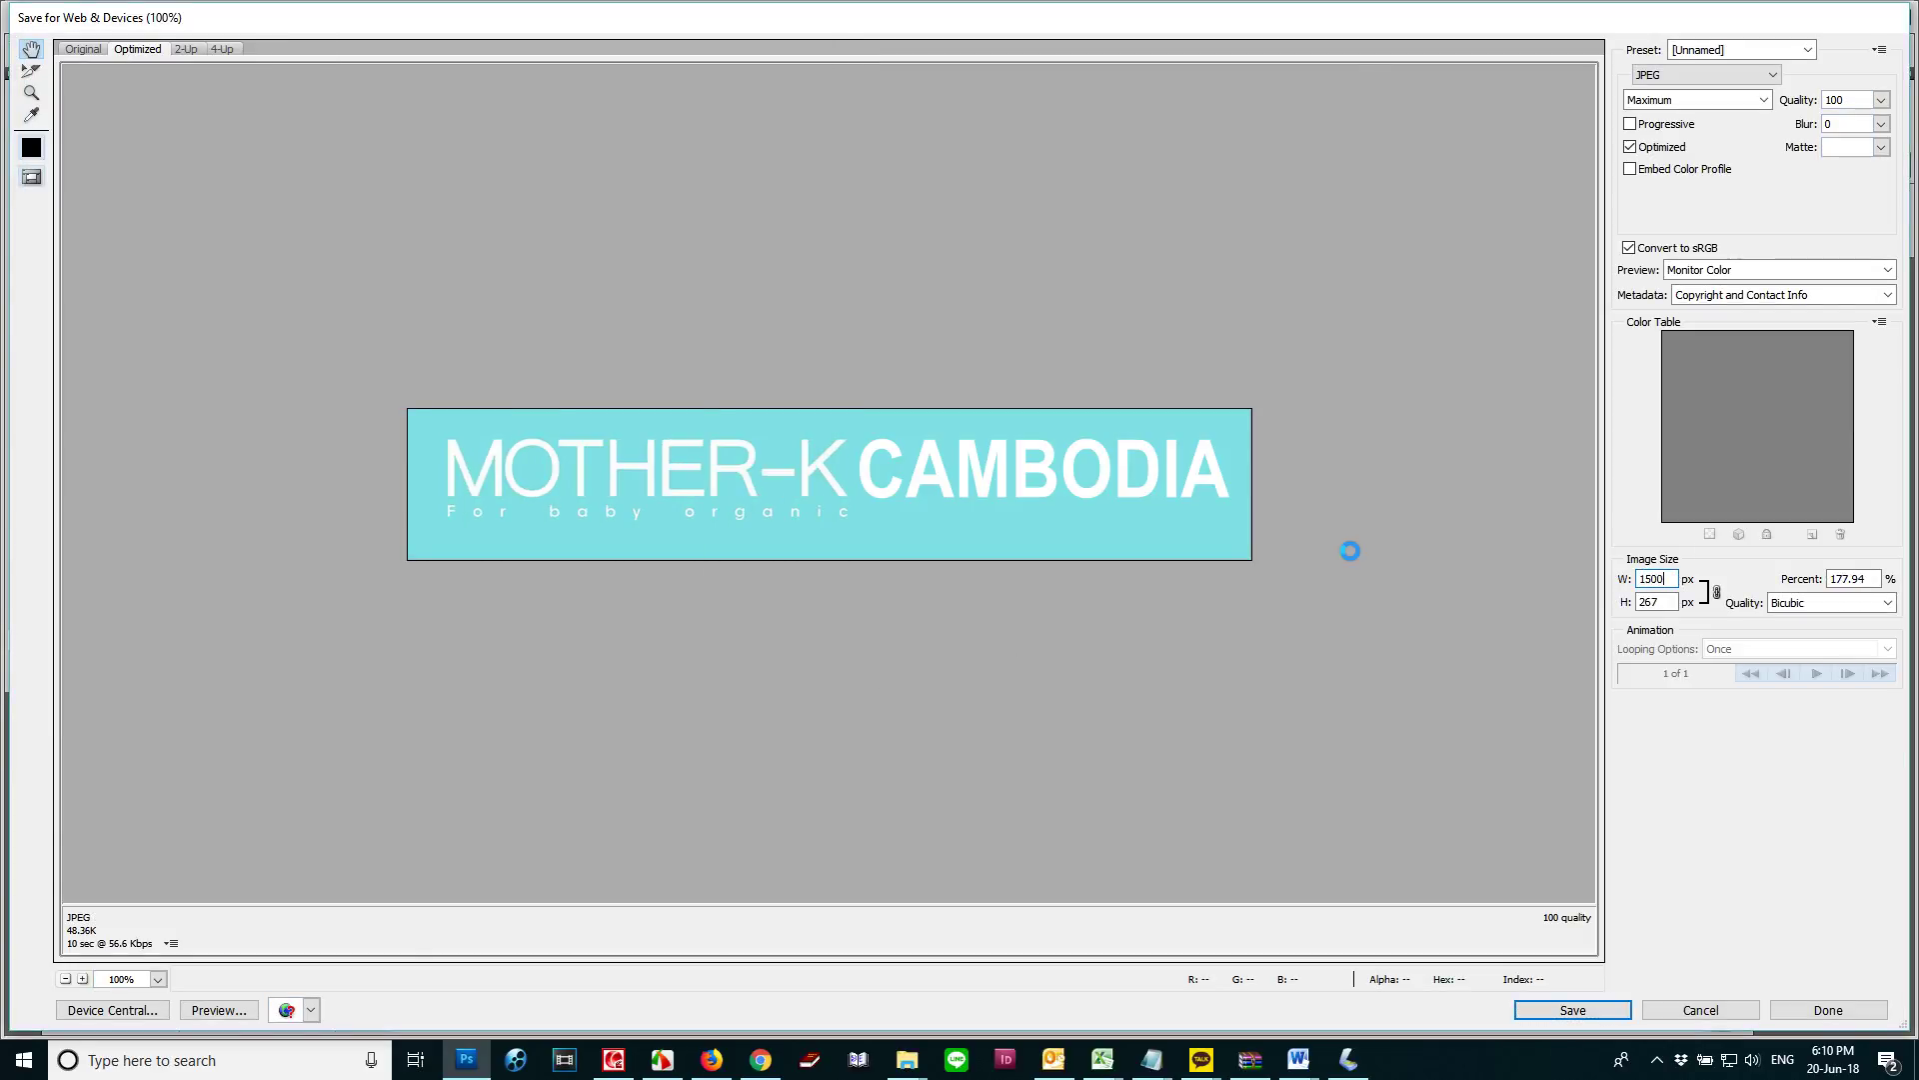
{"action": "key", "text": "Tab"}
{"action": "left_click", "coordinate": [1700, 1009]}
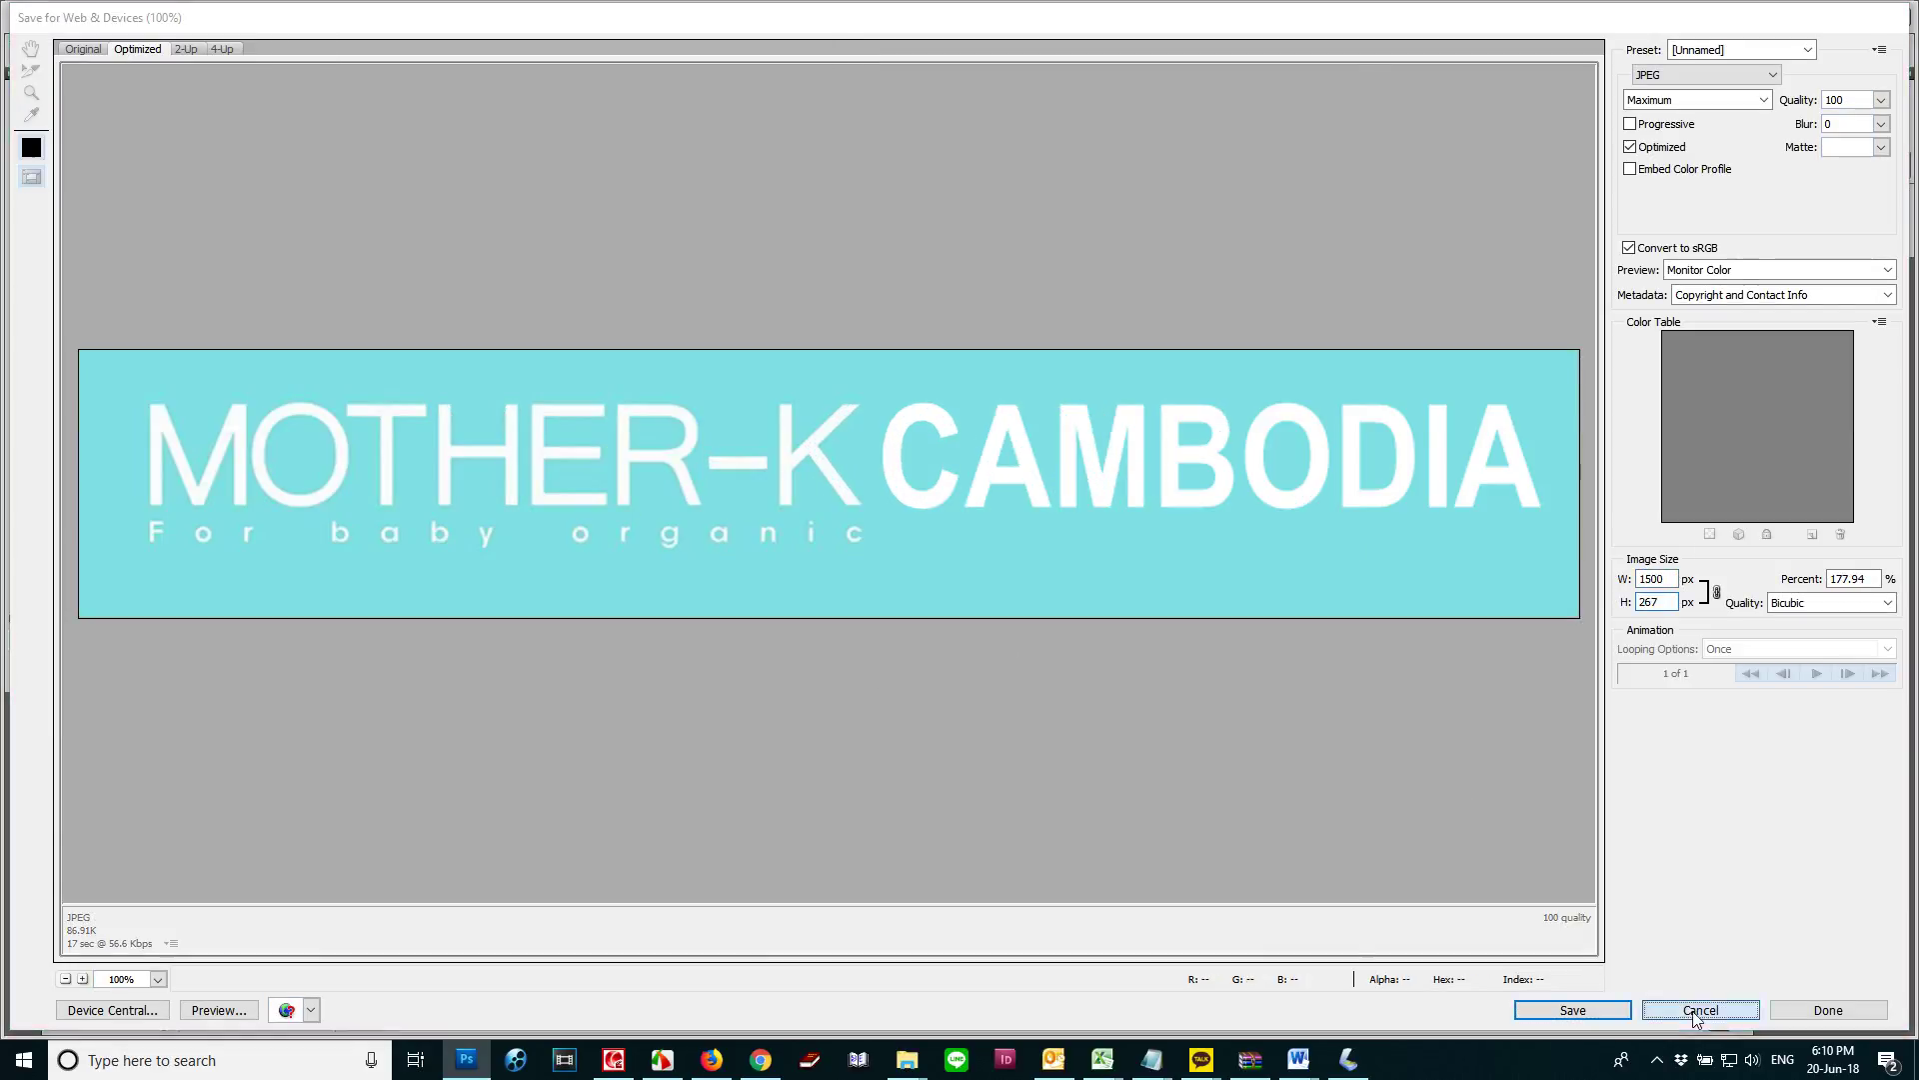
Set the image resolution to 300 pixels/inch with resampling on
{"action": "key", "text": "ctrl+alt+i"}
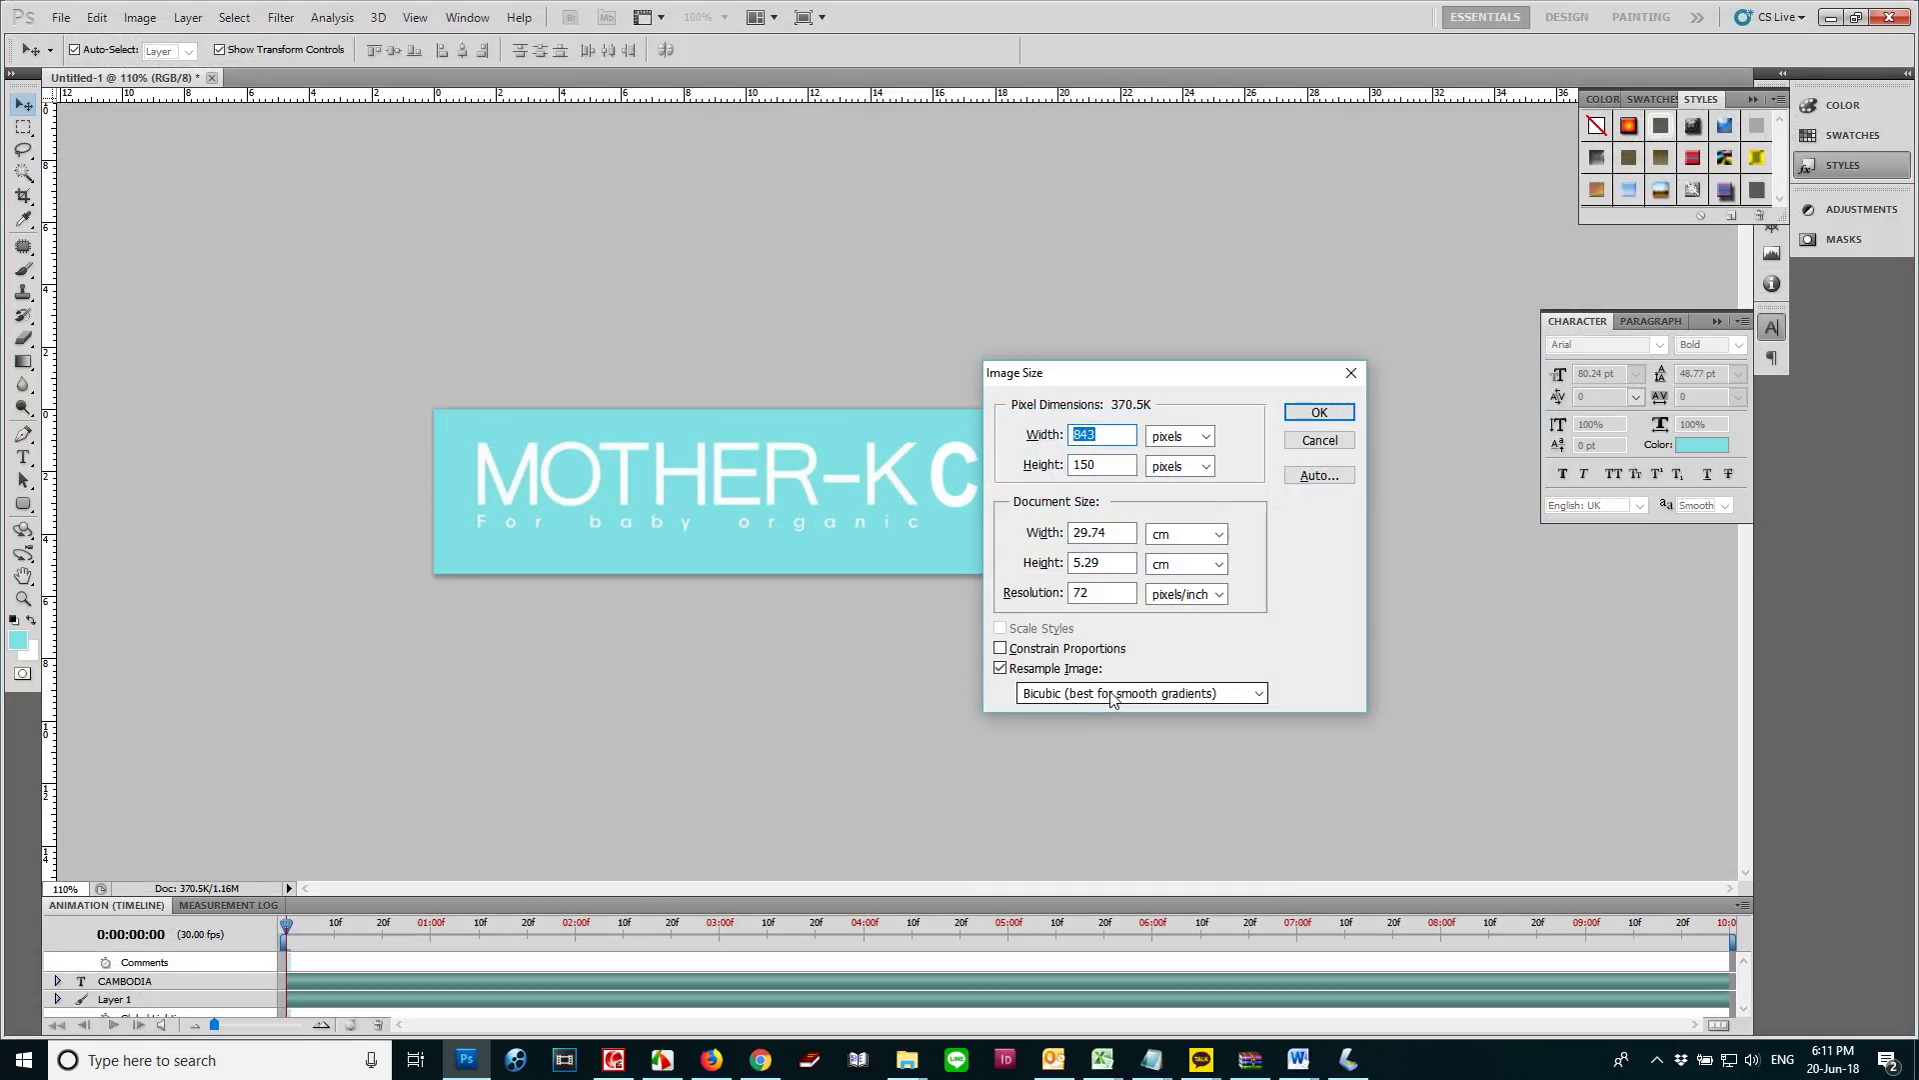
{"action": "double_click", "coordinate": [1099, 592]}
{"action": "type", "text": "3"}
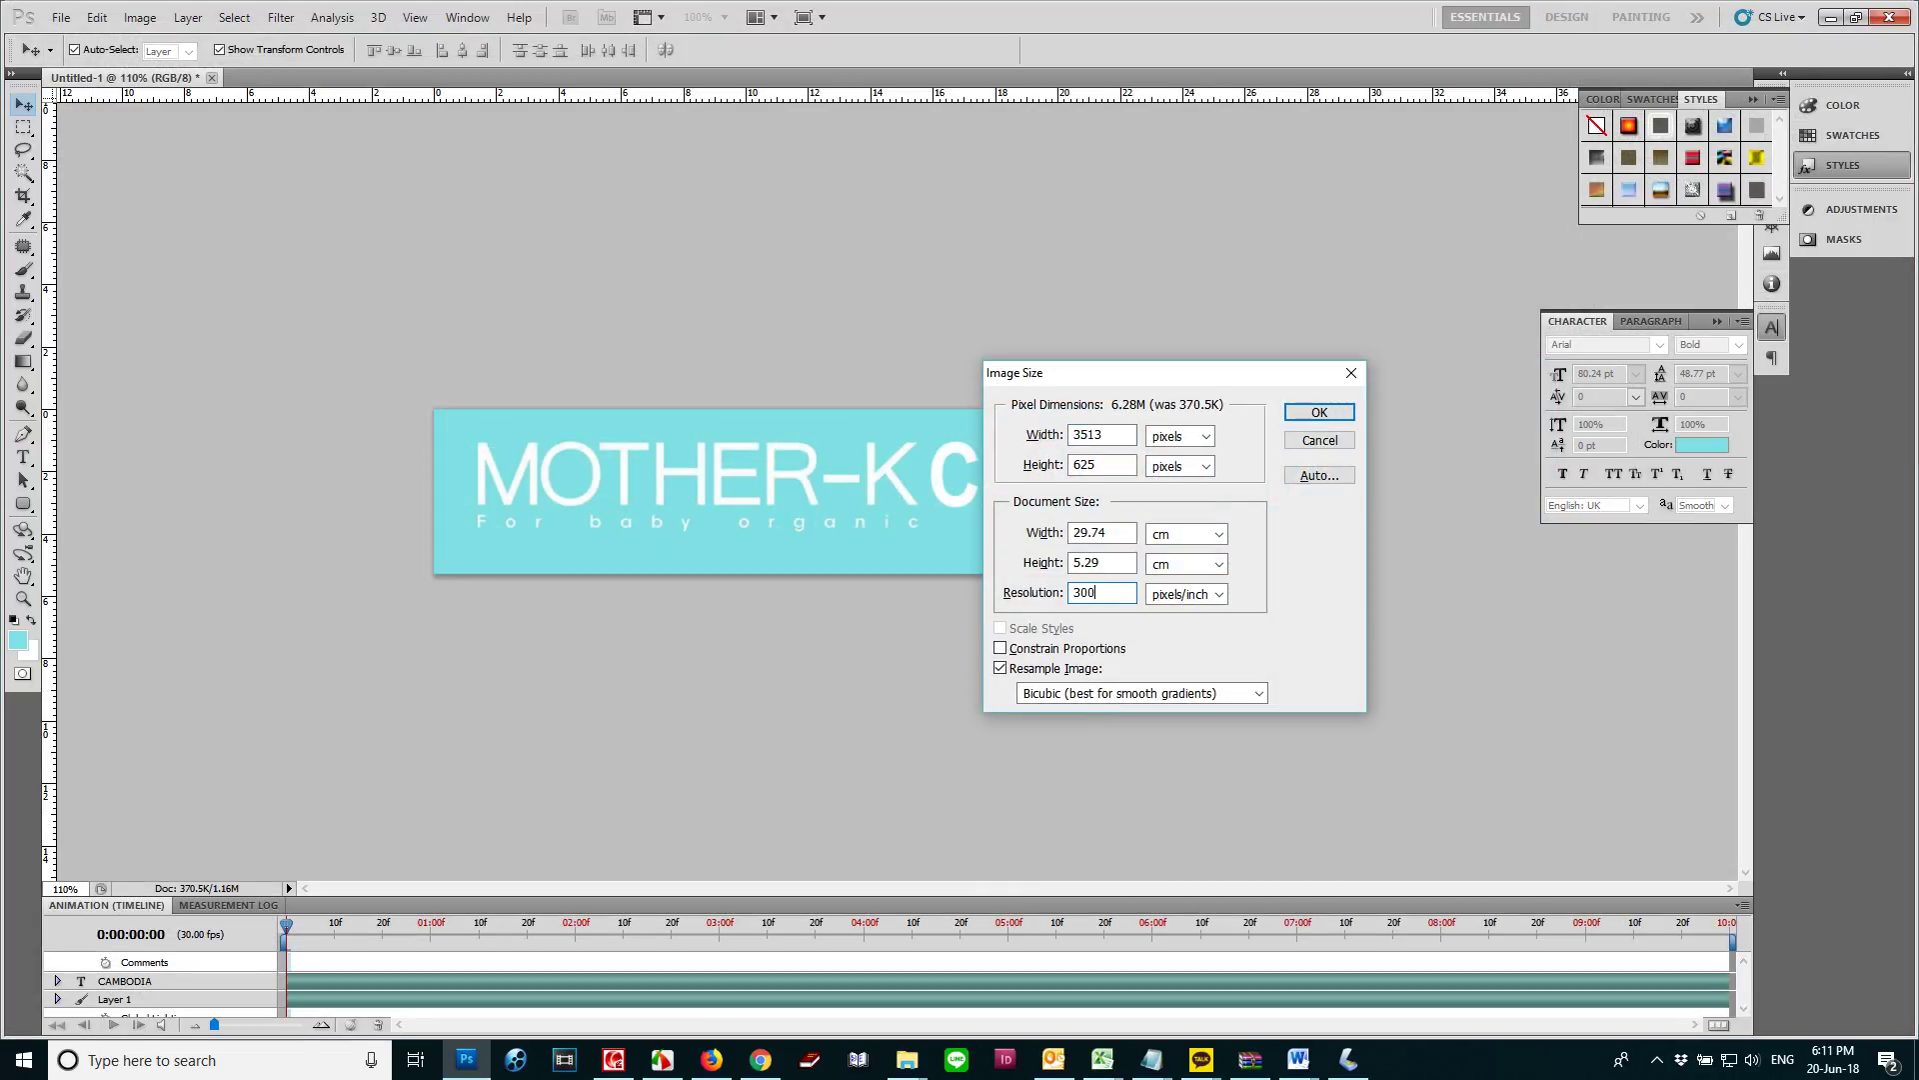
{"action": "type", "text": "00"}
{"action": "key", "text": "Return"}
Replace the blurry logo layer with a fresh full-size paste of the logo and position it at the banner's left end
{"action": "left_click", "coordinate": [812, 505]}
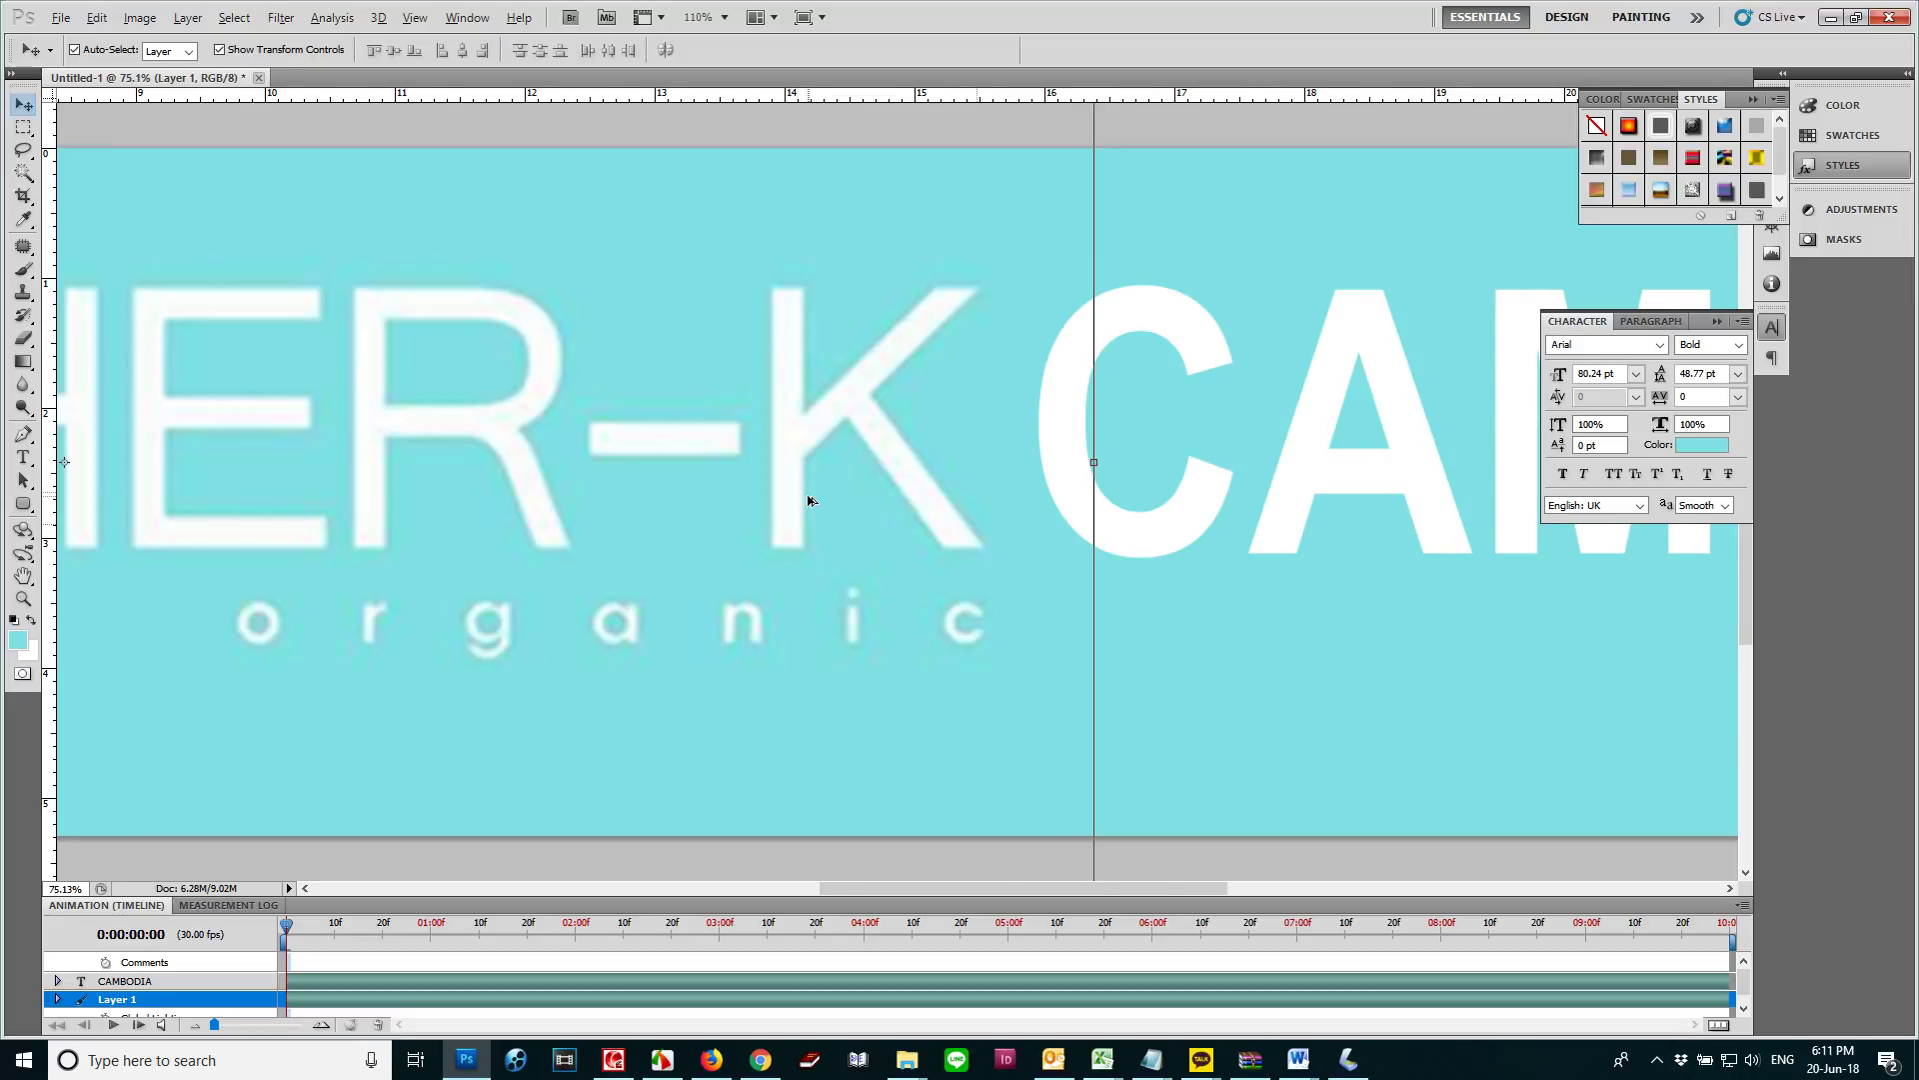
{"action": "scroll", "coordinate": [810, 500], "scroll_direction": "down", "scroll_amount": 2}
{"action": "key", "text": "ctrl+z"}
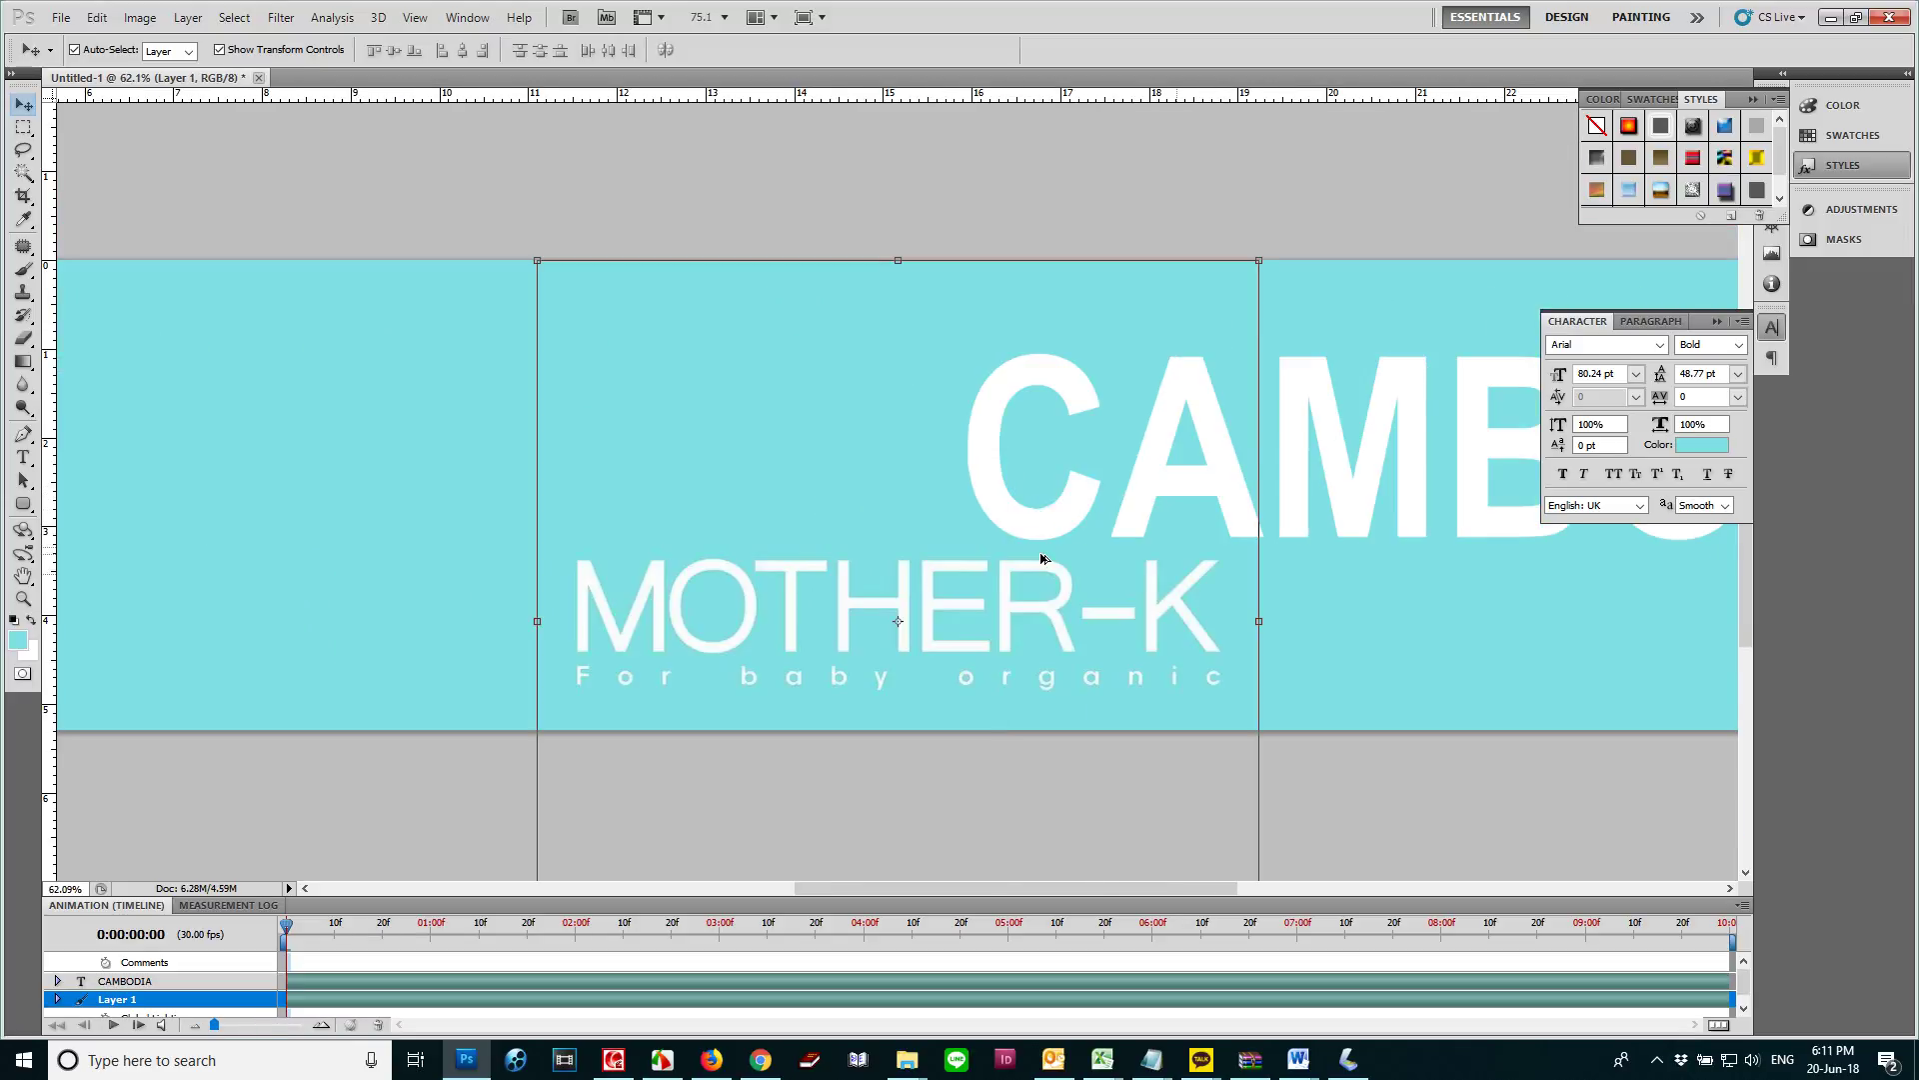
{"action": "scroll", "coordinate": [1040, 559], "scroll_direction": "down", "scroll_amount": 1}
{"action": "left_click_drag", "start_coordinate": [1044, 578], "coordinate": [463, 429]}
{"action": "scroll", "coordinate": [465, 430], "scroll_direction": "down", "scroll_amount": 1}
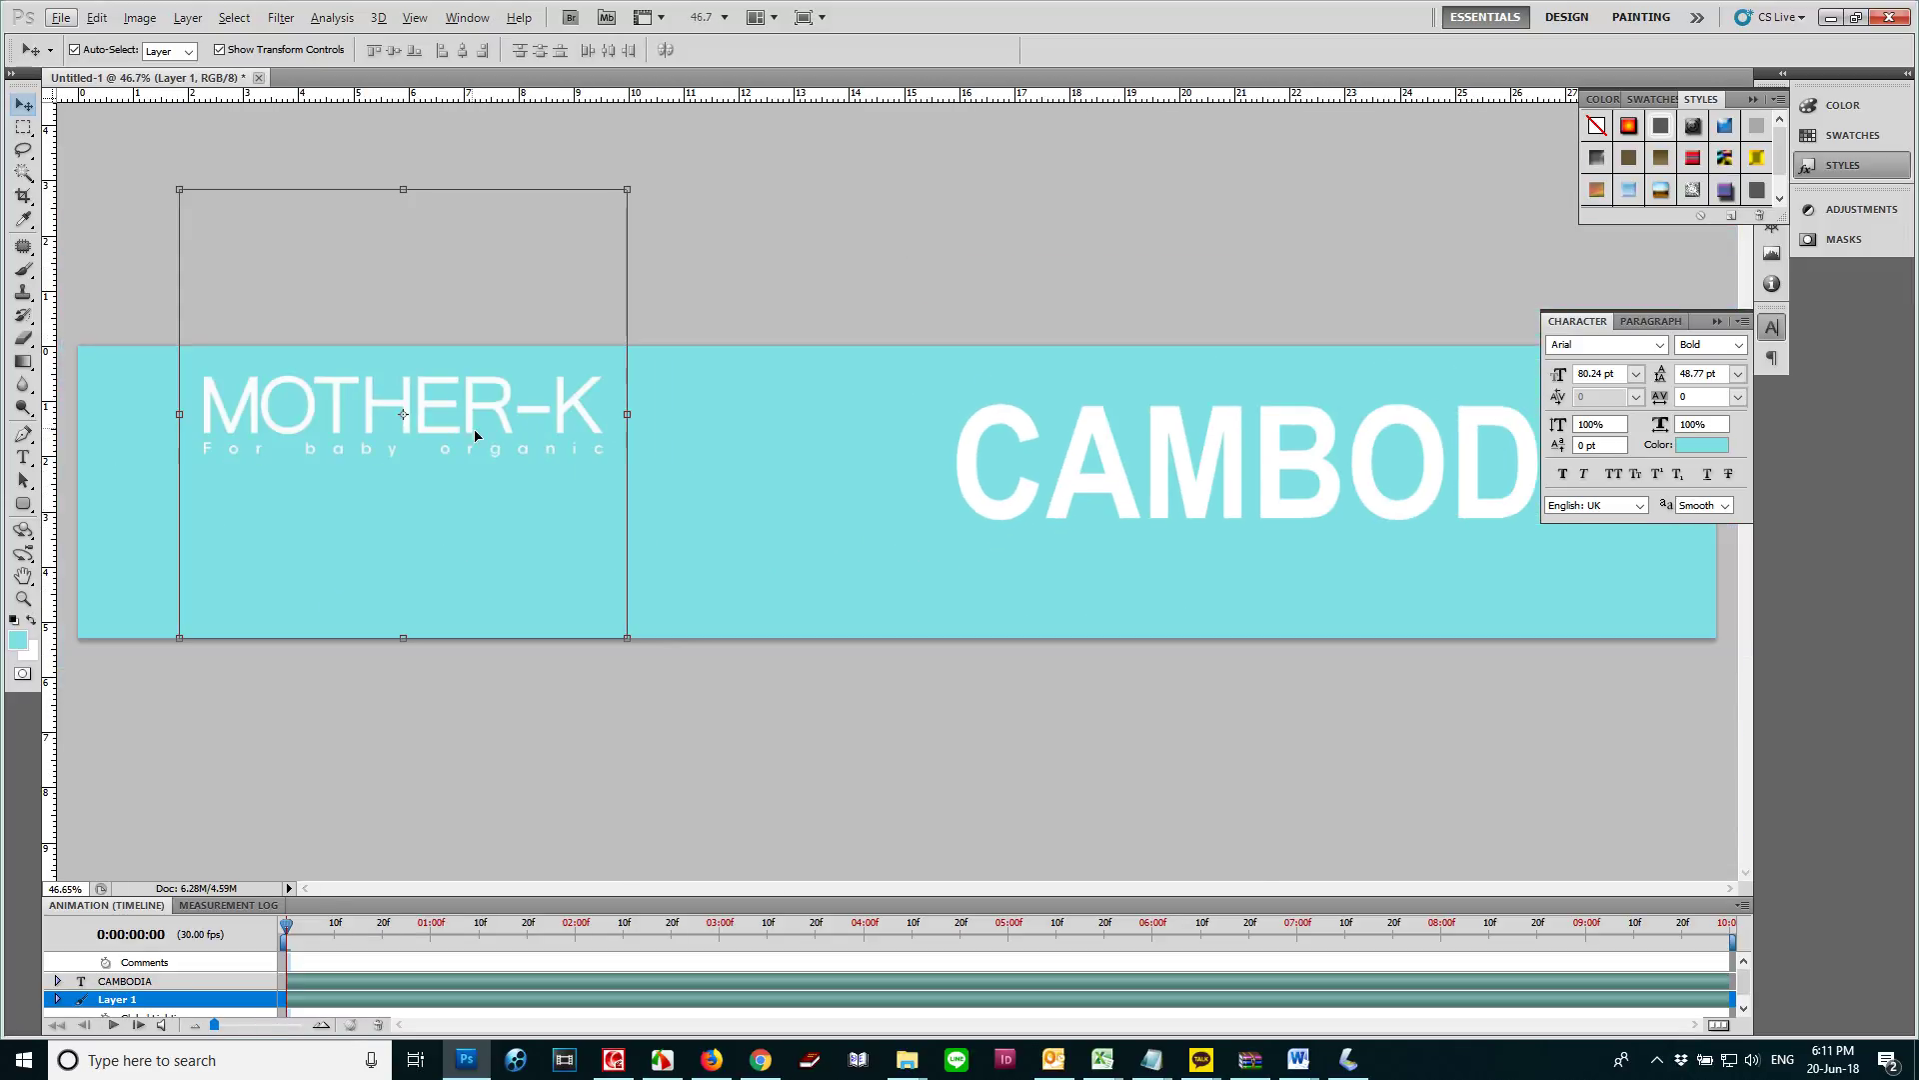
Switch to File Explorer, go to the MOTHER K folder inside SBC_2018, and check the April Report folder
{"action": "left_click", "coordinate": [1830, 17]}
{"action": "double_click", "coordinate": [1630, 45]}
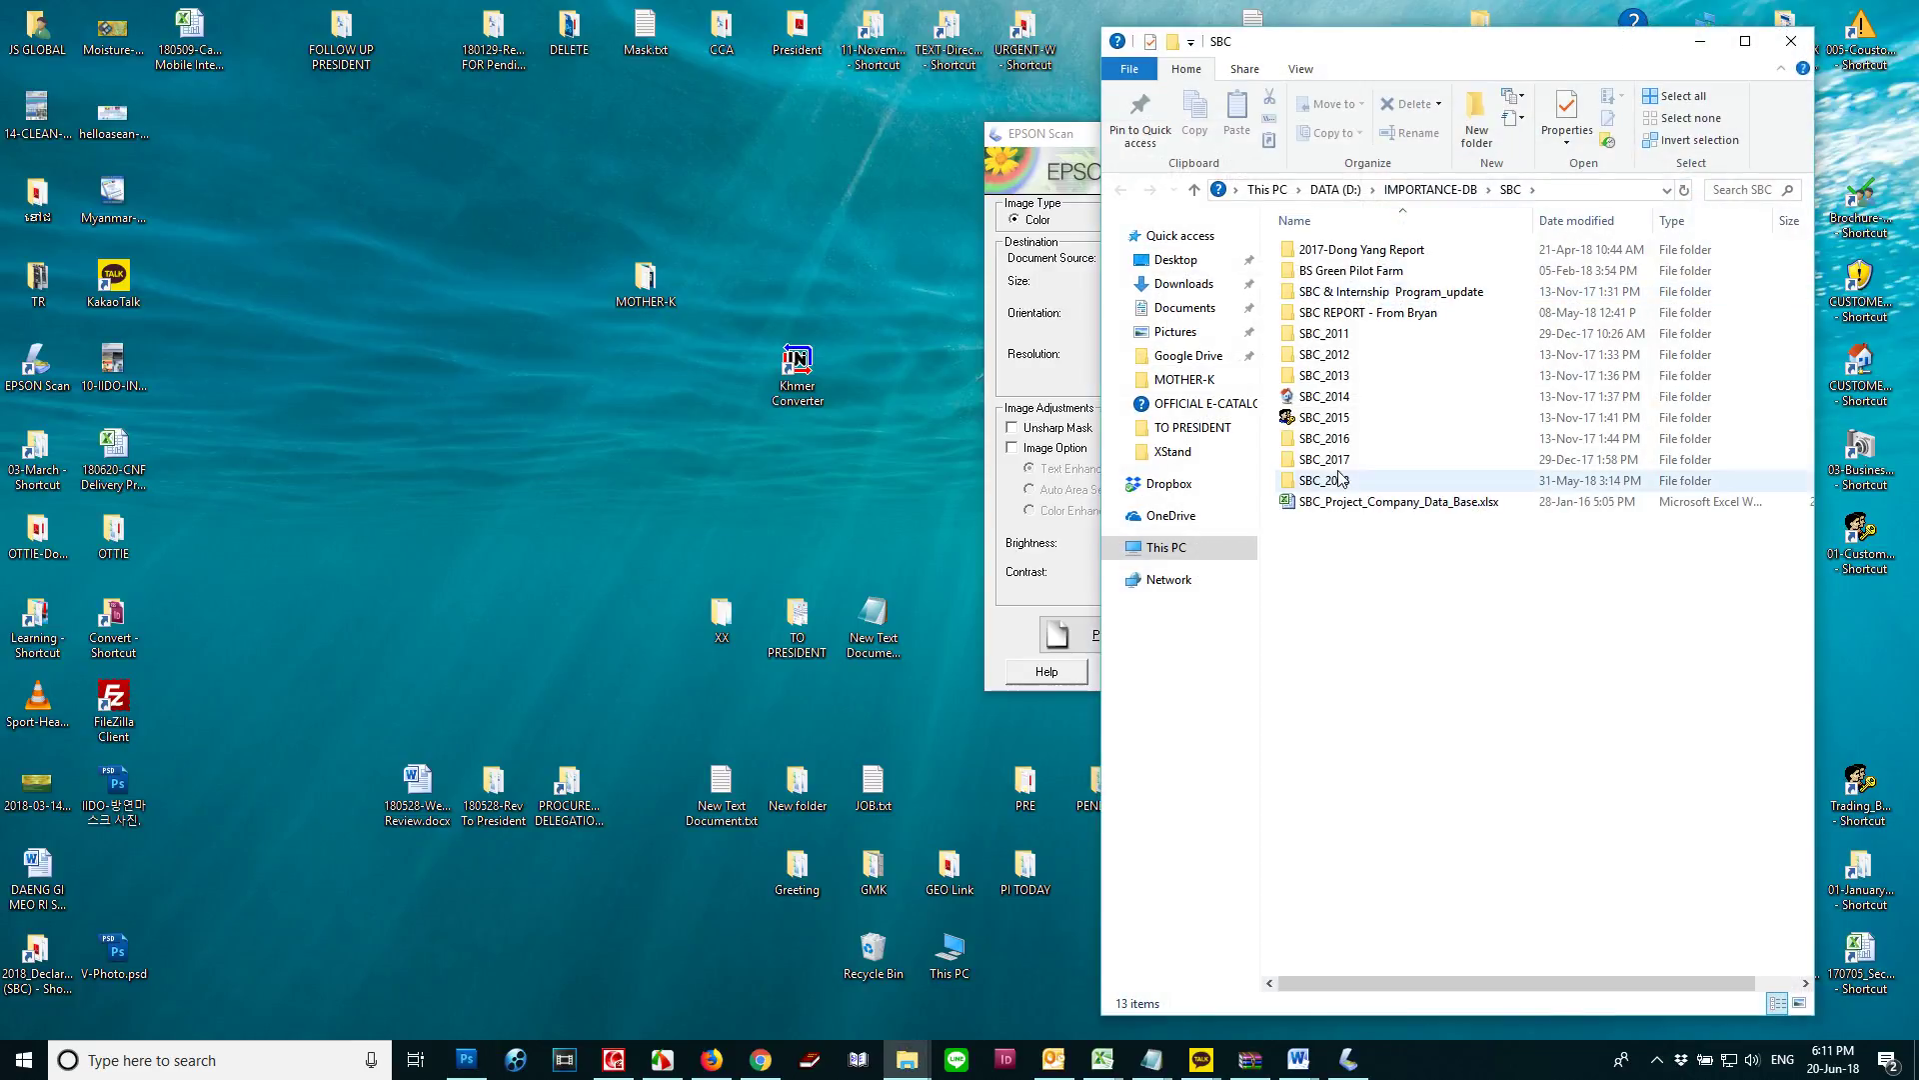
{"action": "double_click", "coordinate": [1340, 486]}
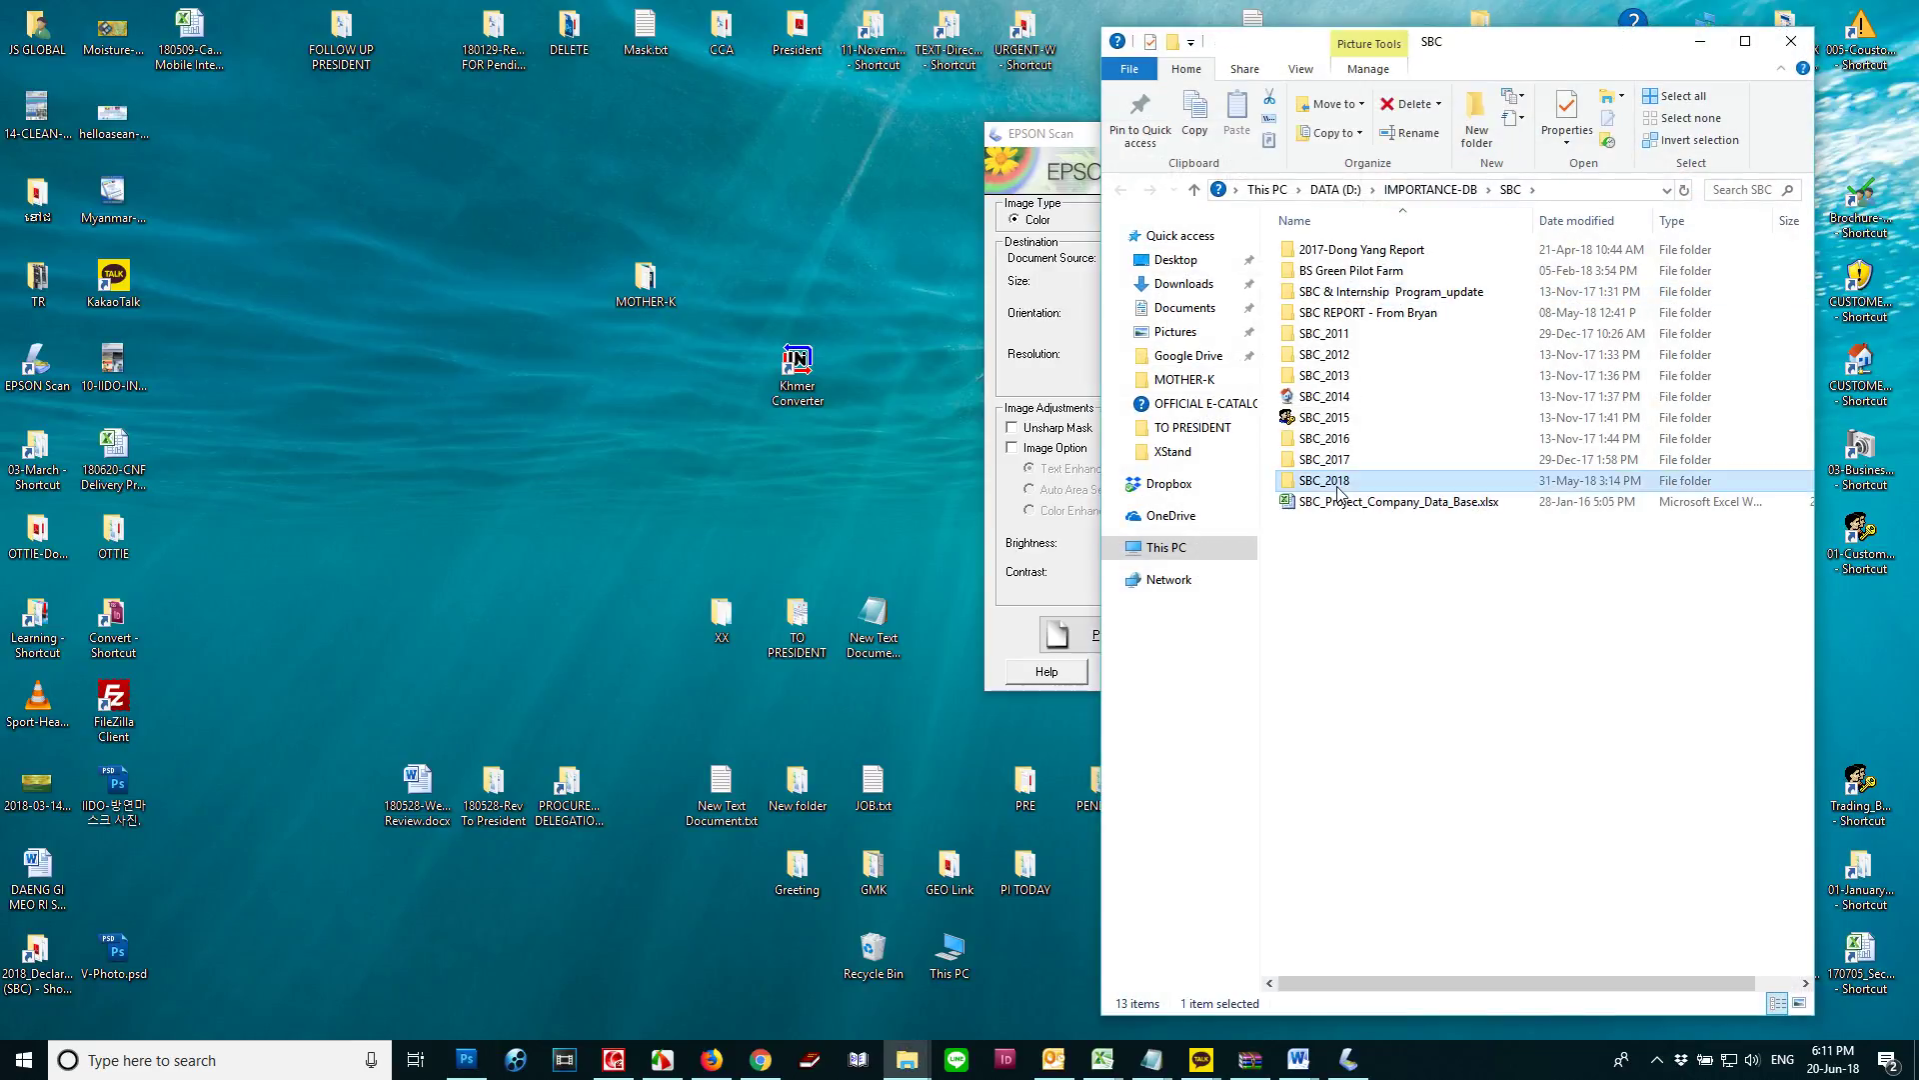
{"action": "double_click", "coordinate": [1335, 287]}
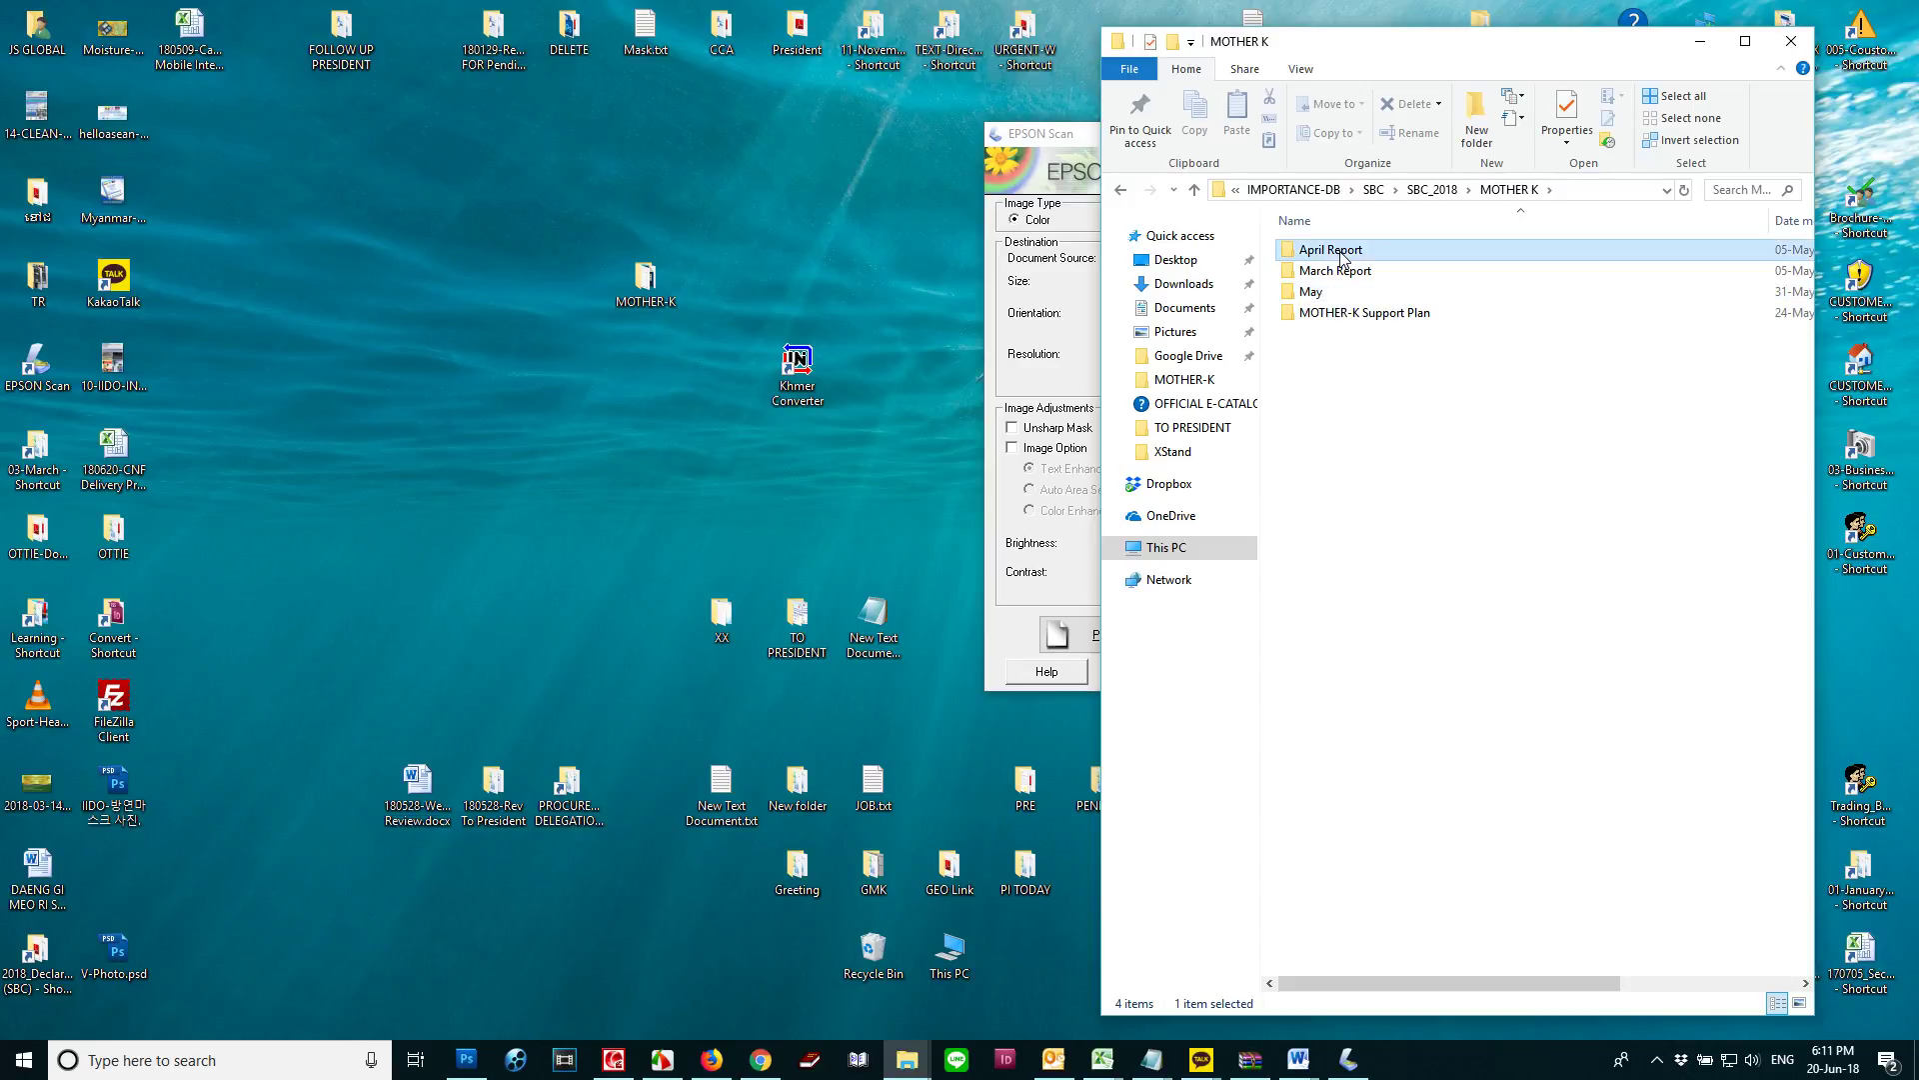
{"action": "double_click", "coordinate": [1338, 252]}
{"action": "key", "text": "BackSpace"}
Go to the MK folder inside March Report and open the 180228 MK brochure PDF
{"action": "double_click", "coordinate": [1341, 272]}
{"action": "double_click", "coordinate": [1306, 245]}
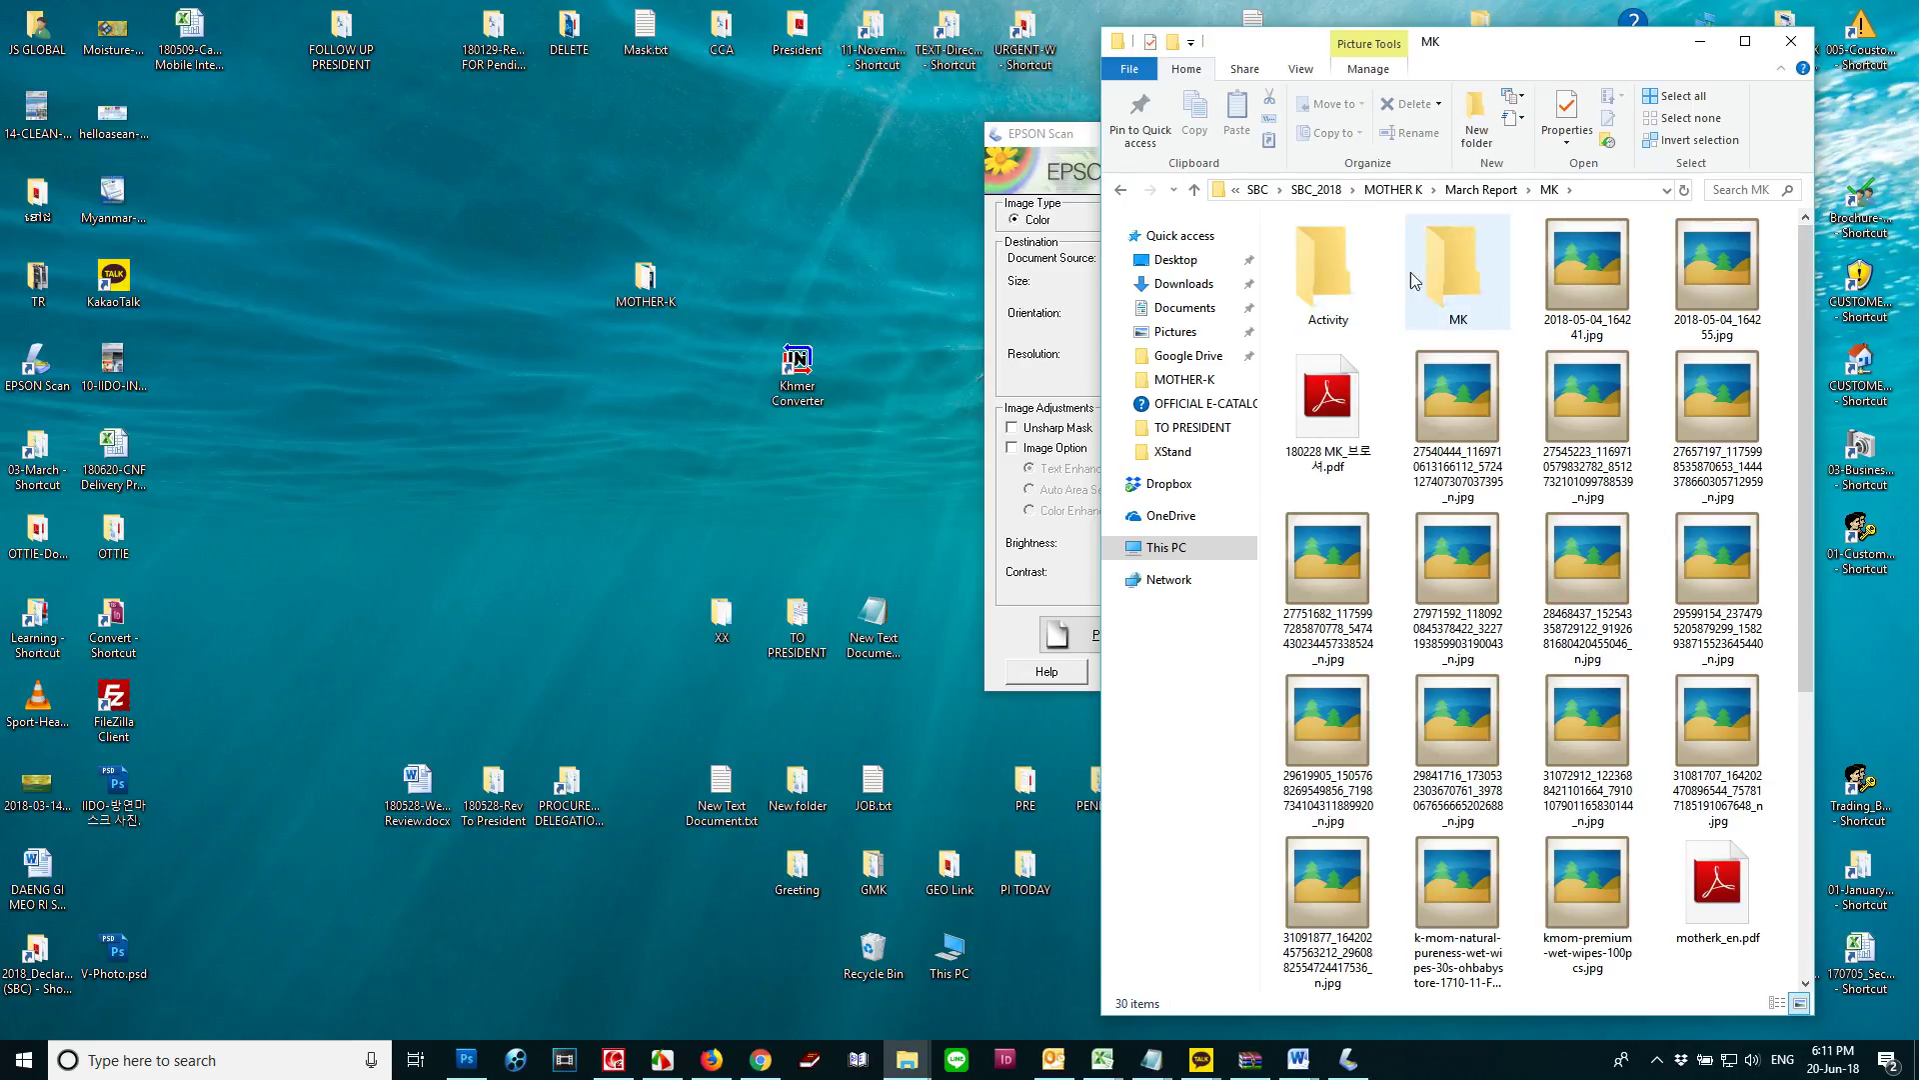
{"action": "left_click", "coordinate": [1746, 41]}
{"action": "left_click", "coordinate": [687, 274]}
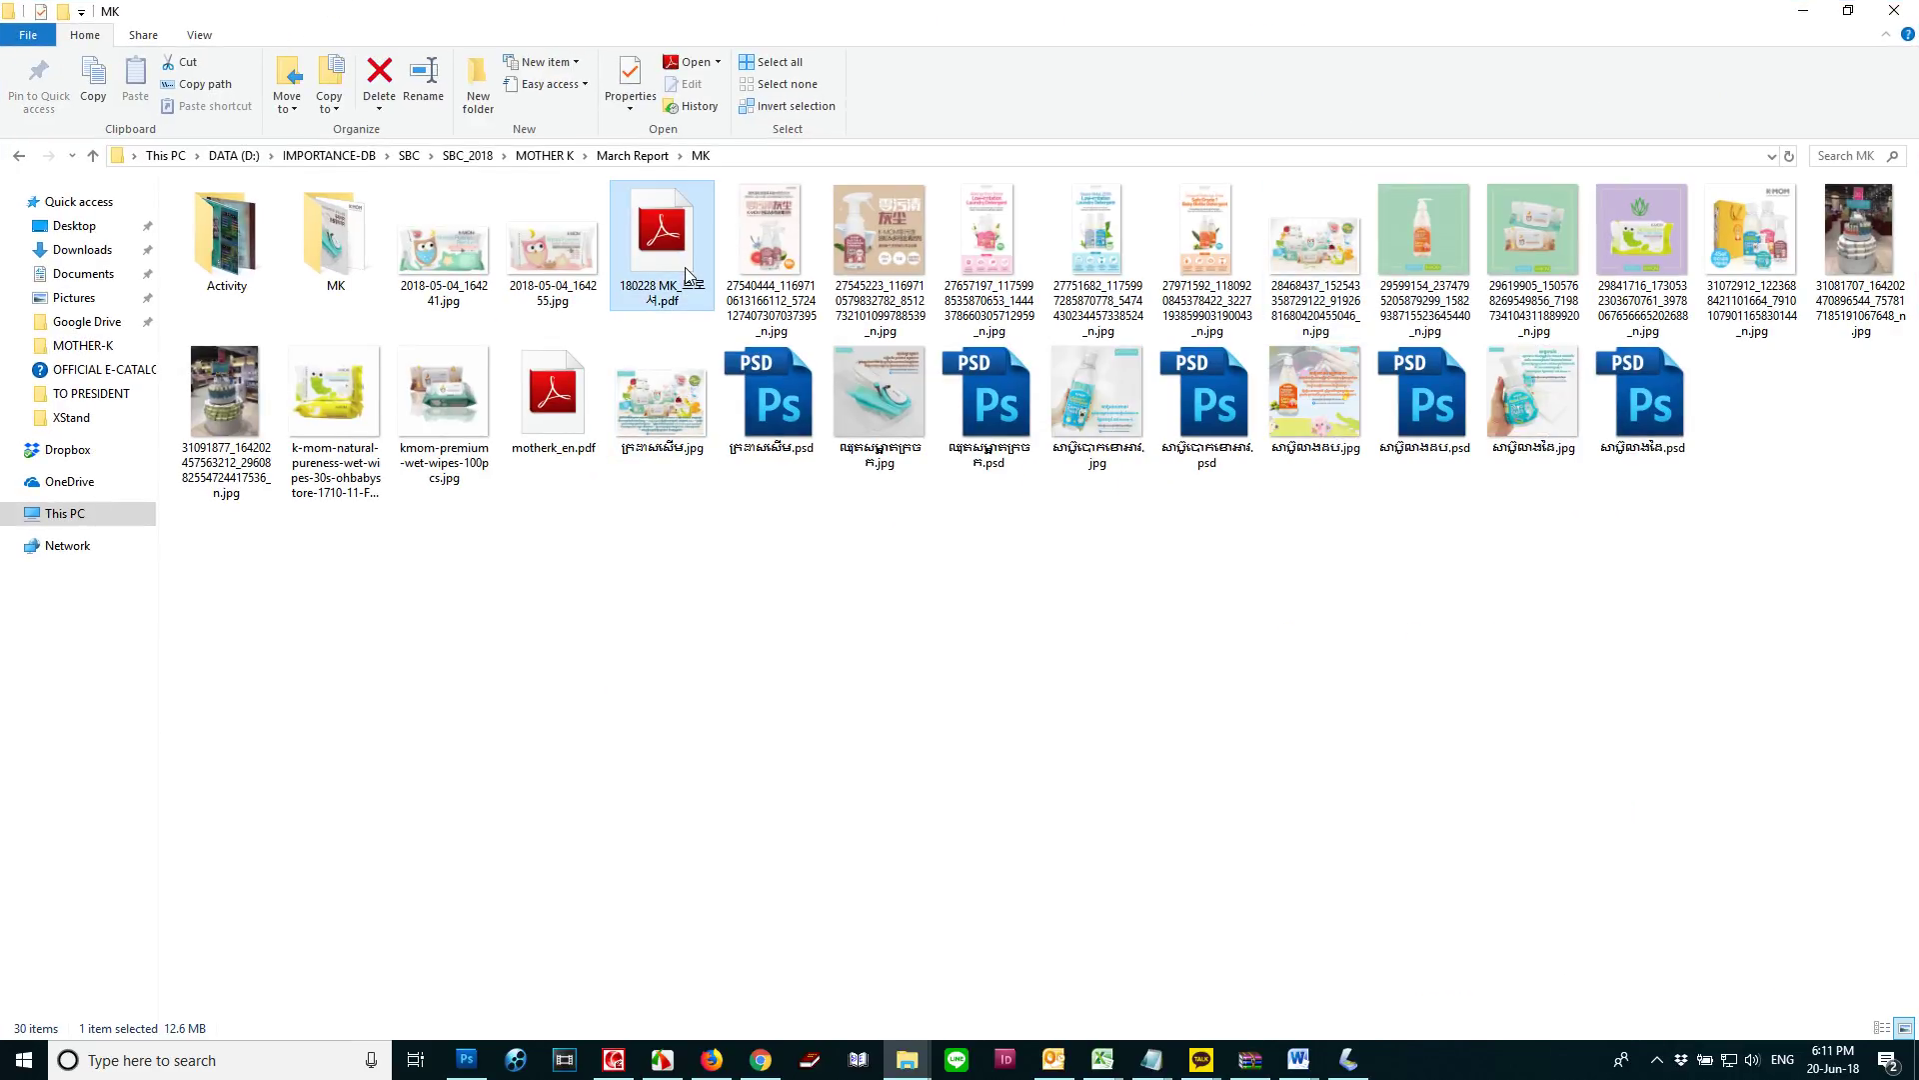
{"action": "double_click", "coordinate": [686, 274]}
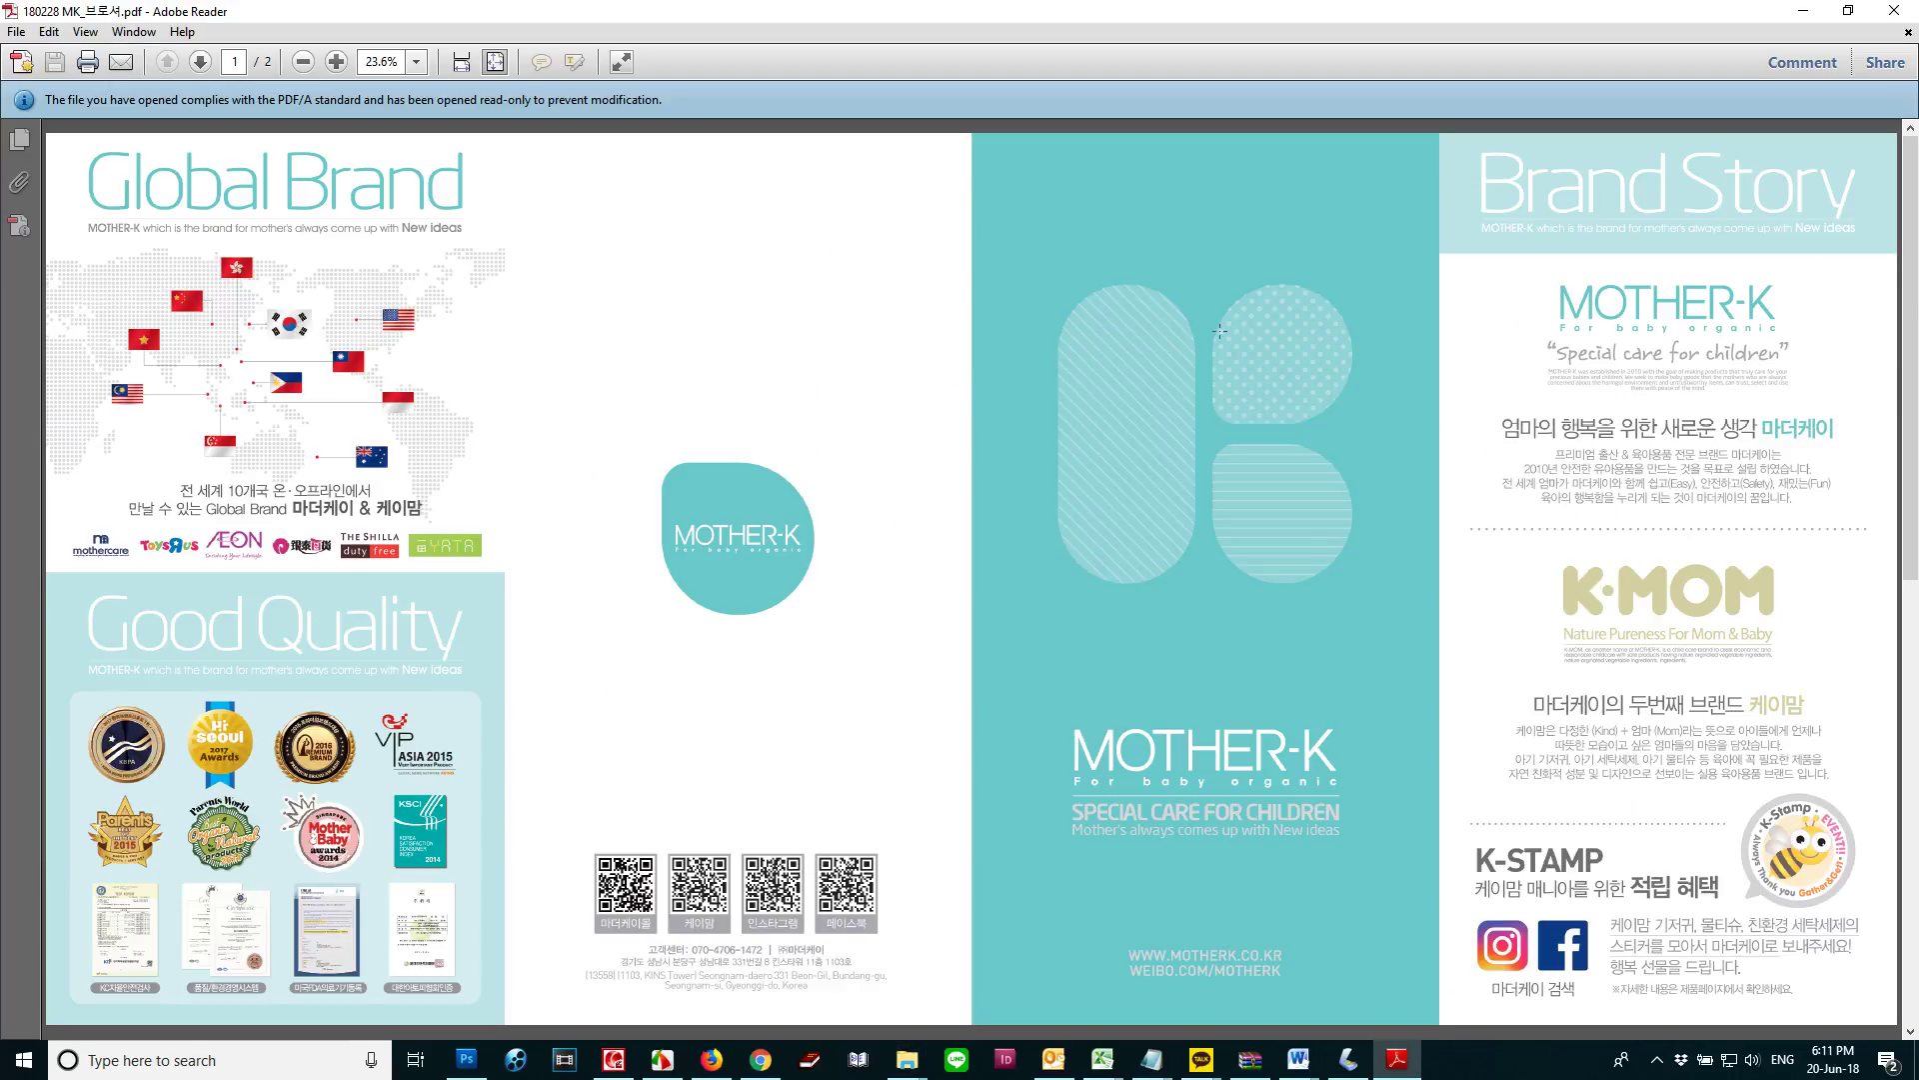
Look through the brochure's two pages and magnify the white MOTHER-K logo on the turquoise cover at 75%
{"action": "scroll", "coordinate": [1507, 537], "scroll_direction": "down", "scroll_amount": 3}
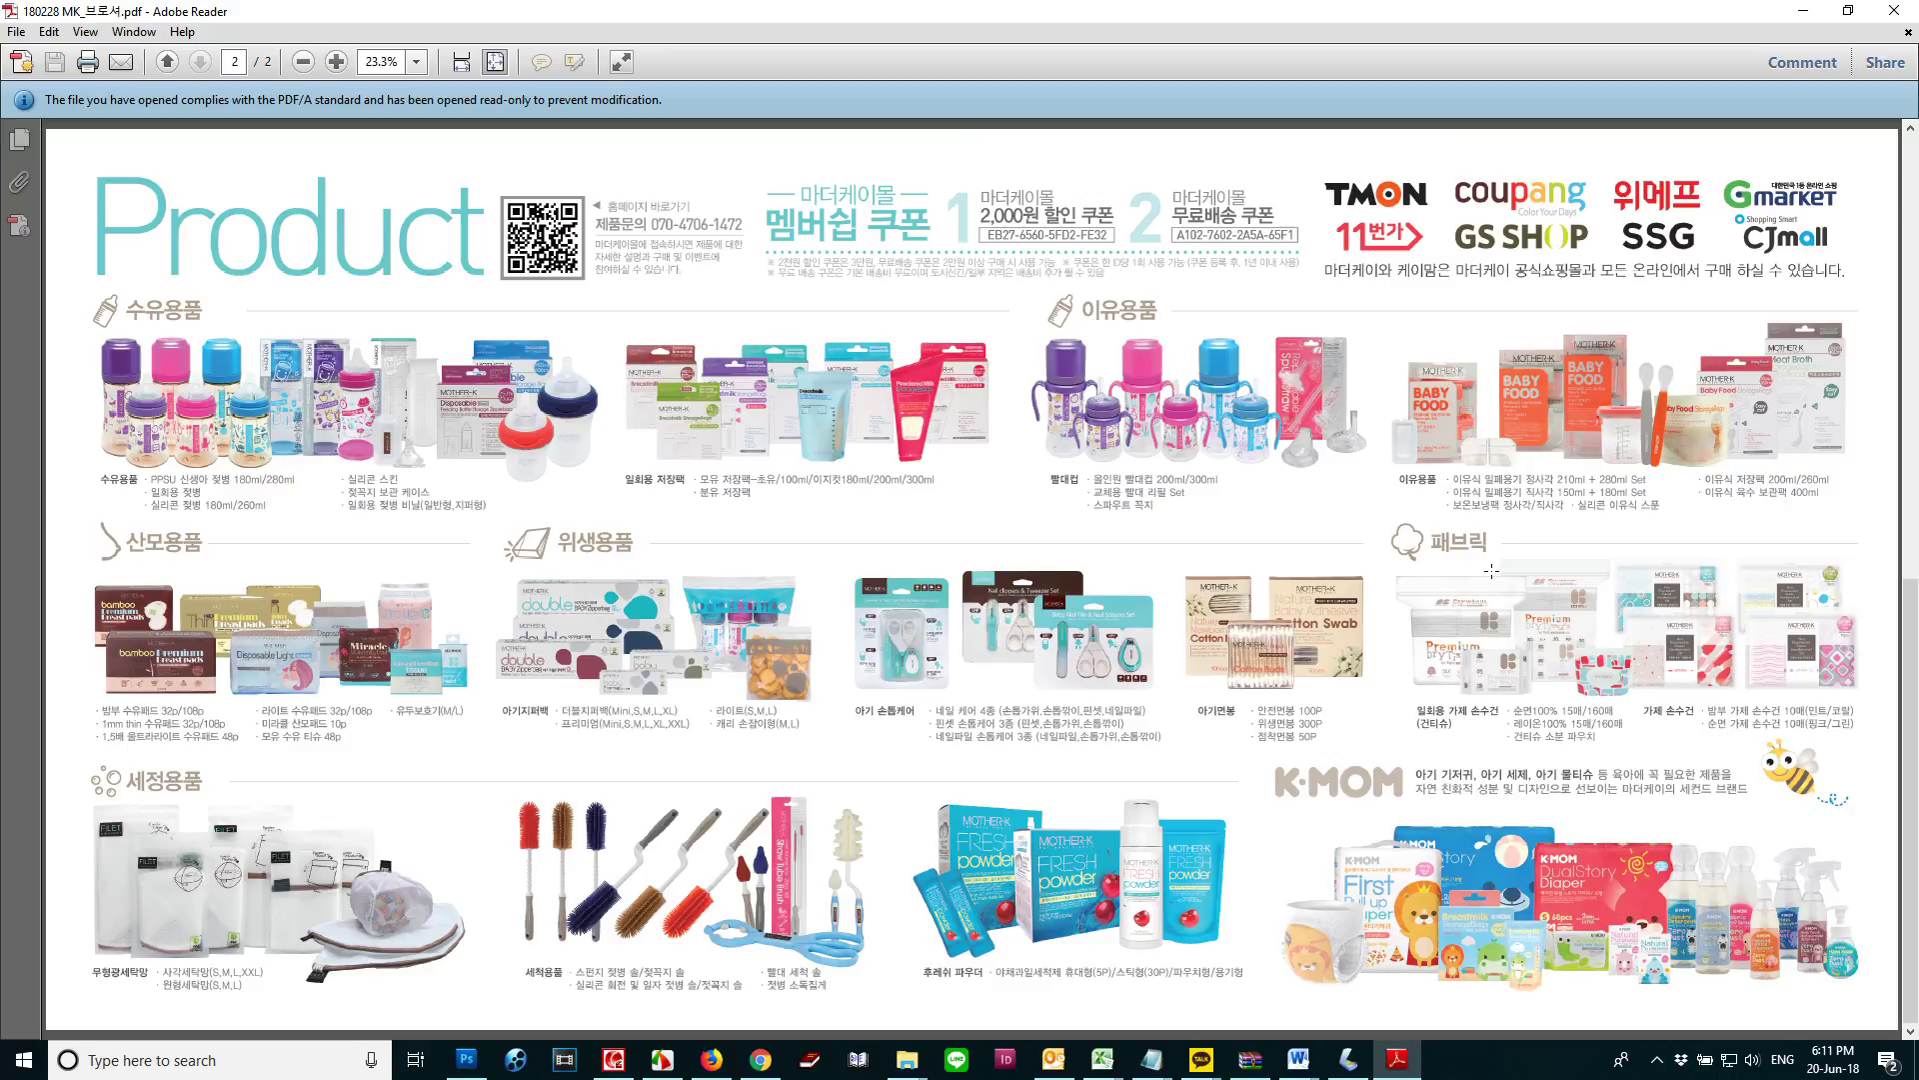
{"action": "scroll", "coordinate": [1492, 571], "scroll_direction": "up", "scroll_amount": 3}
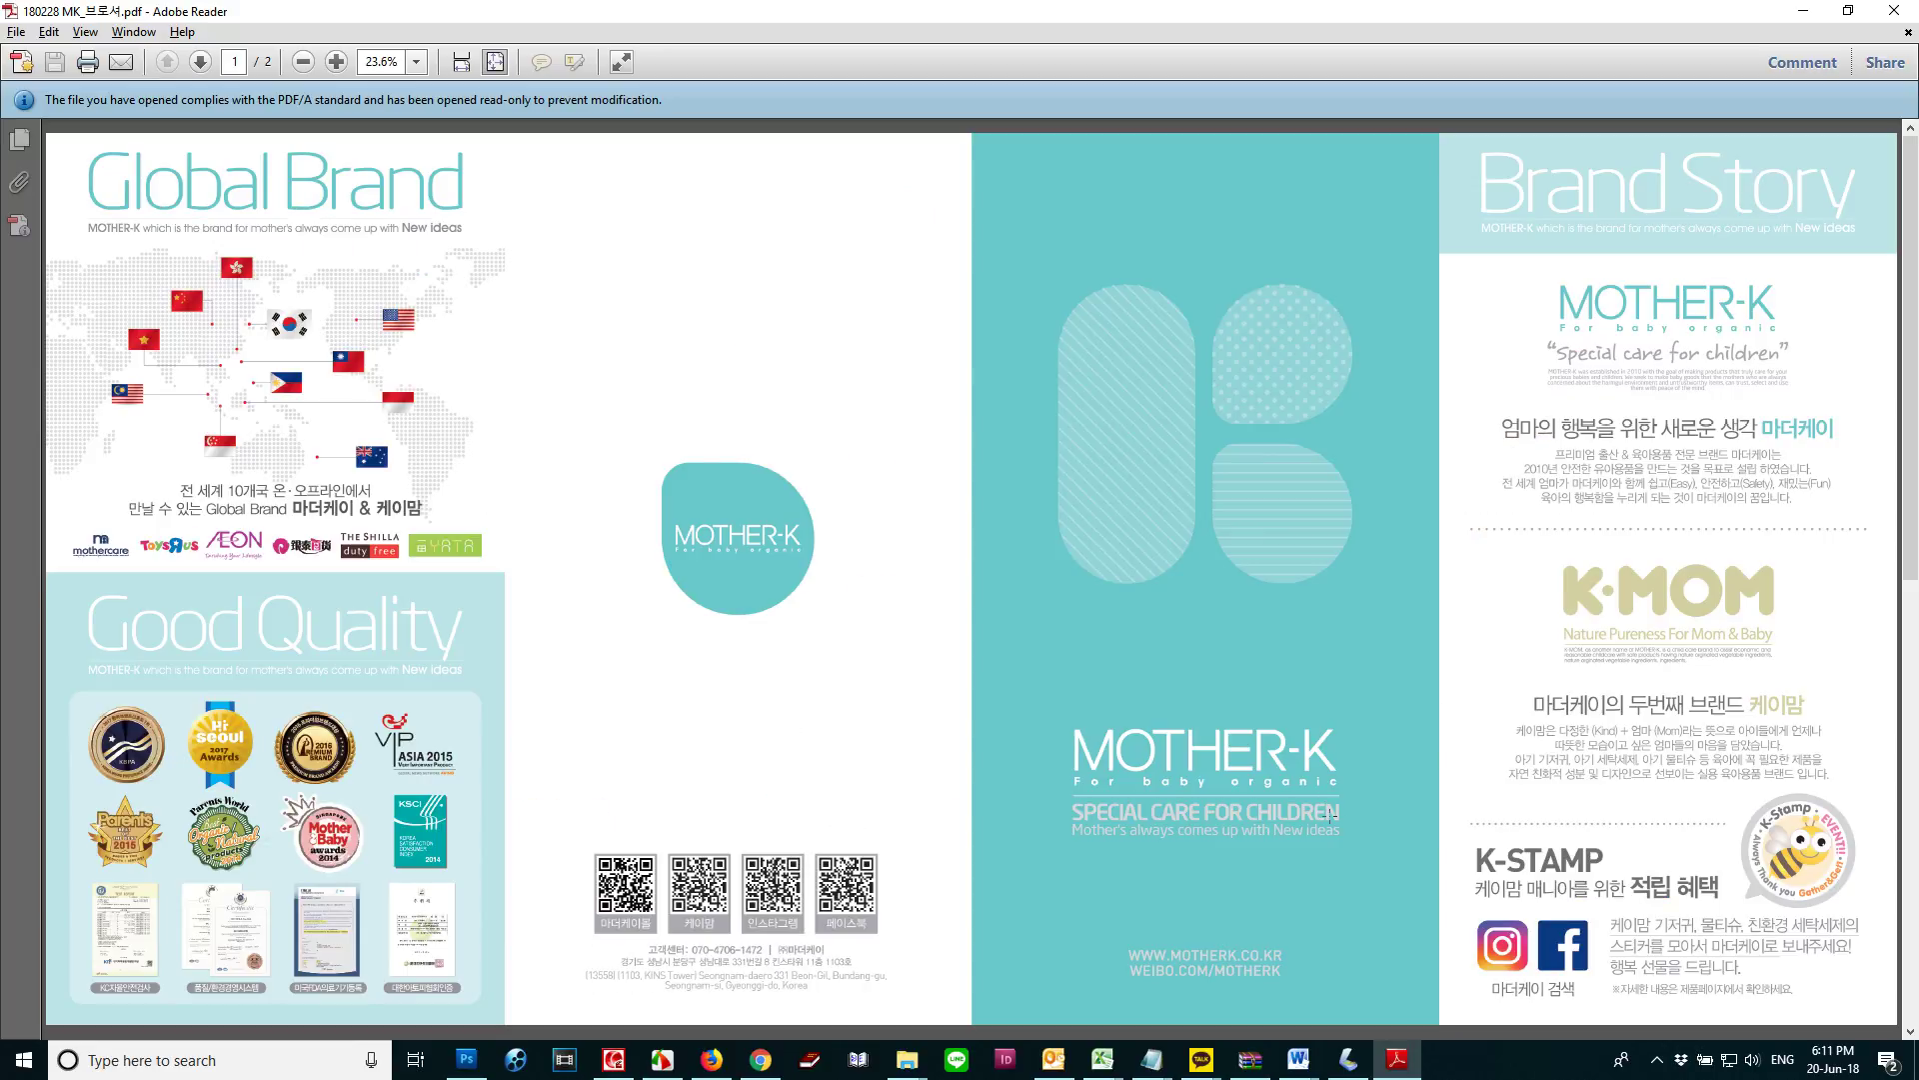
{"action": "key", "text": "alt"}
{"action": "left_click", "coordinate": [336, 62]}
{"action": "left_click", "coordinate": [337, 61]}
{"action": "left_click", "coordinate": [337, 62]}
{"action": "left_click", "coordinate": [337, 62]}
{"action": "left_click", "coordinate": [337, 62]}
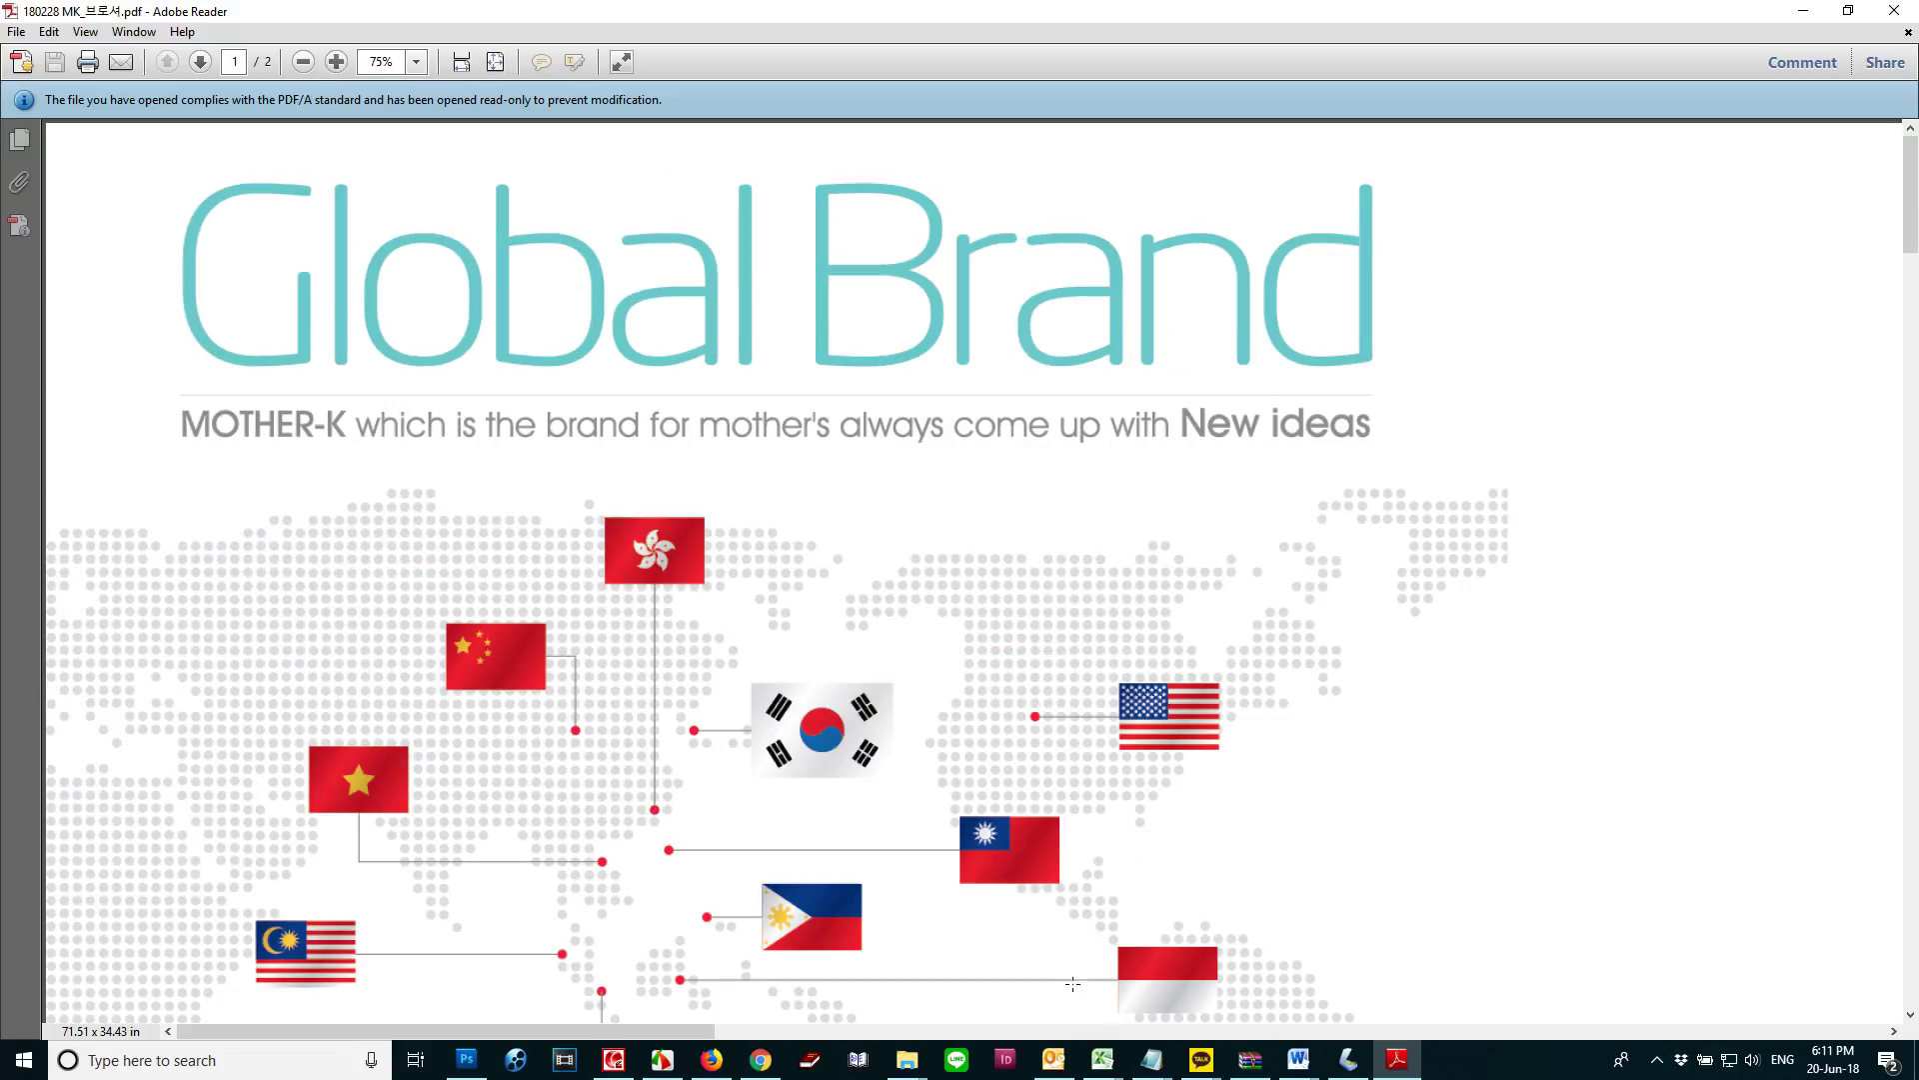
{"action": "left_click_drag", "start_coordinate": [689, 1031], "coordinate": [1449, 1031]}
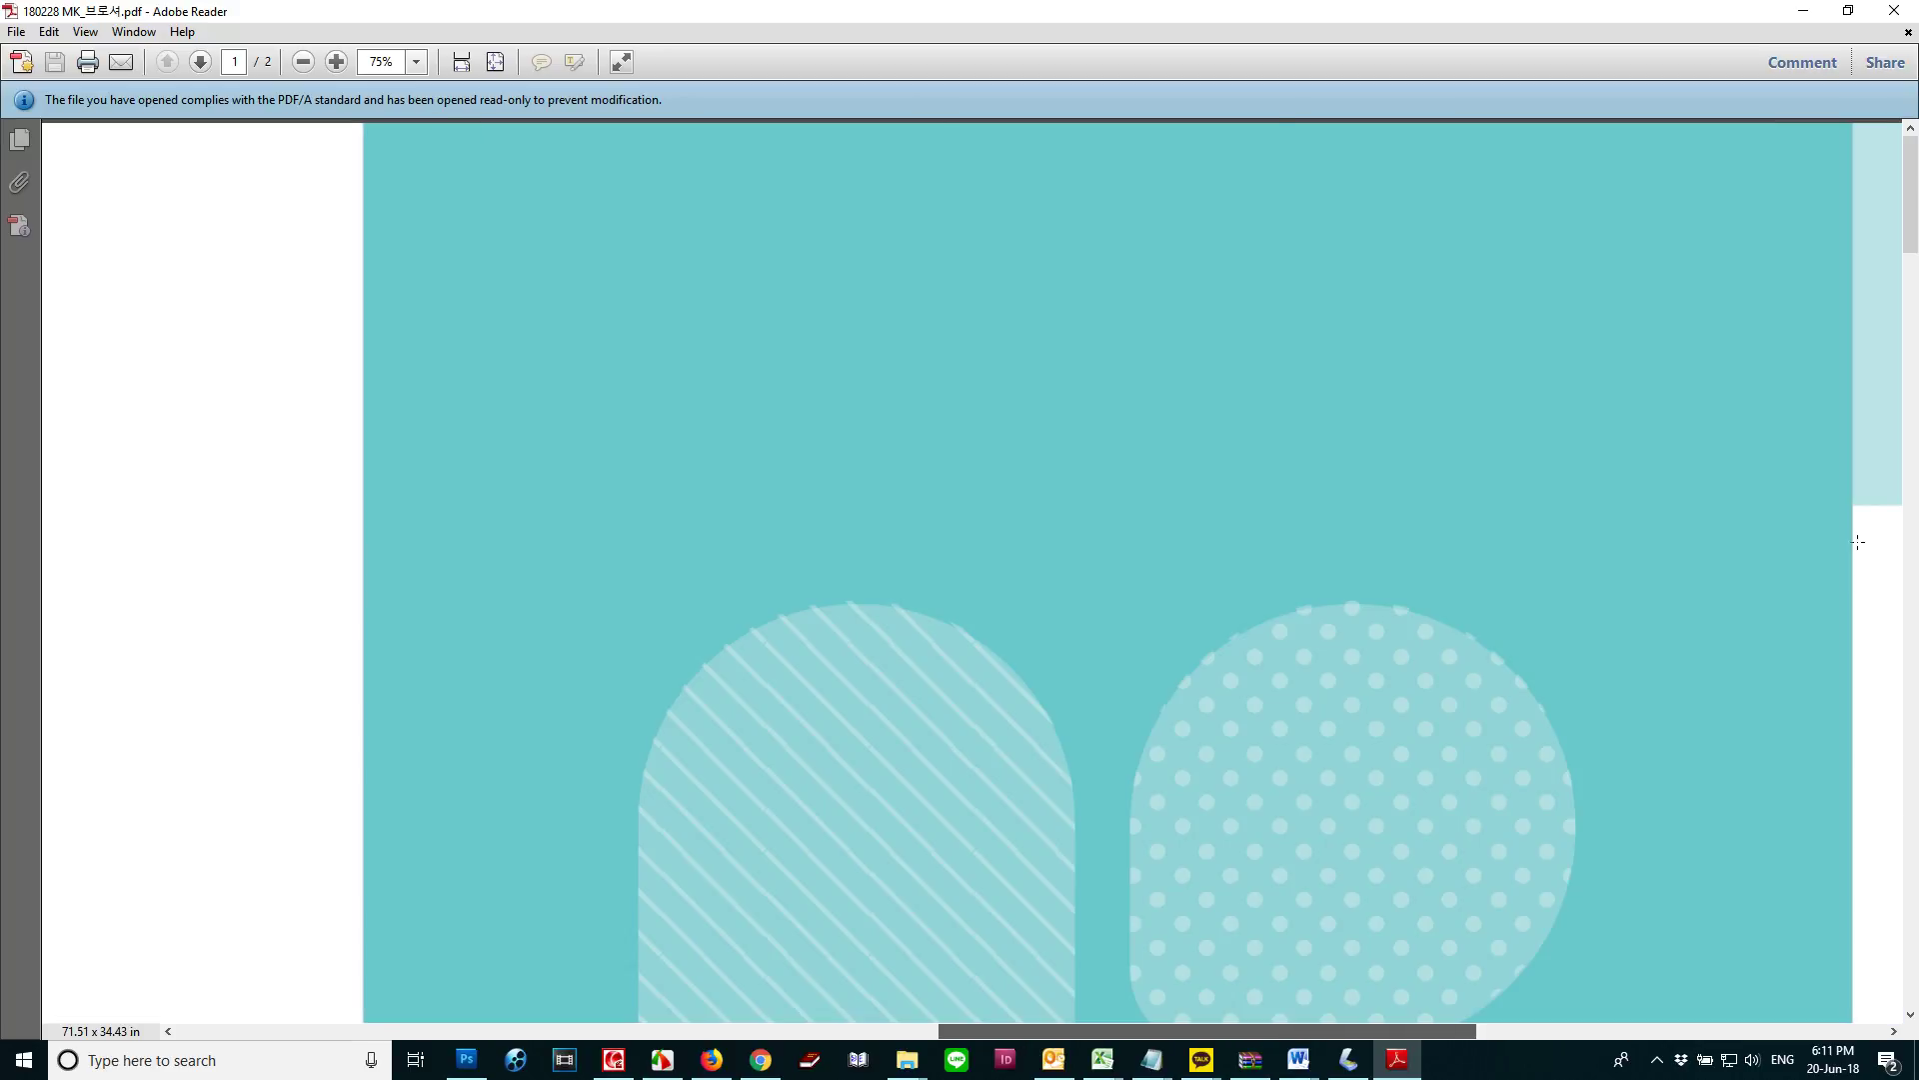
{"action": "left_click_drag", "start_coordinate": [1916, 478], "coordinate": [1917, 557]}
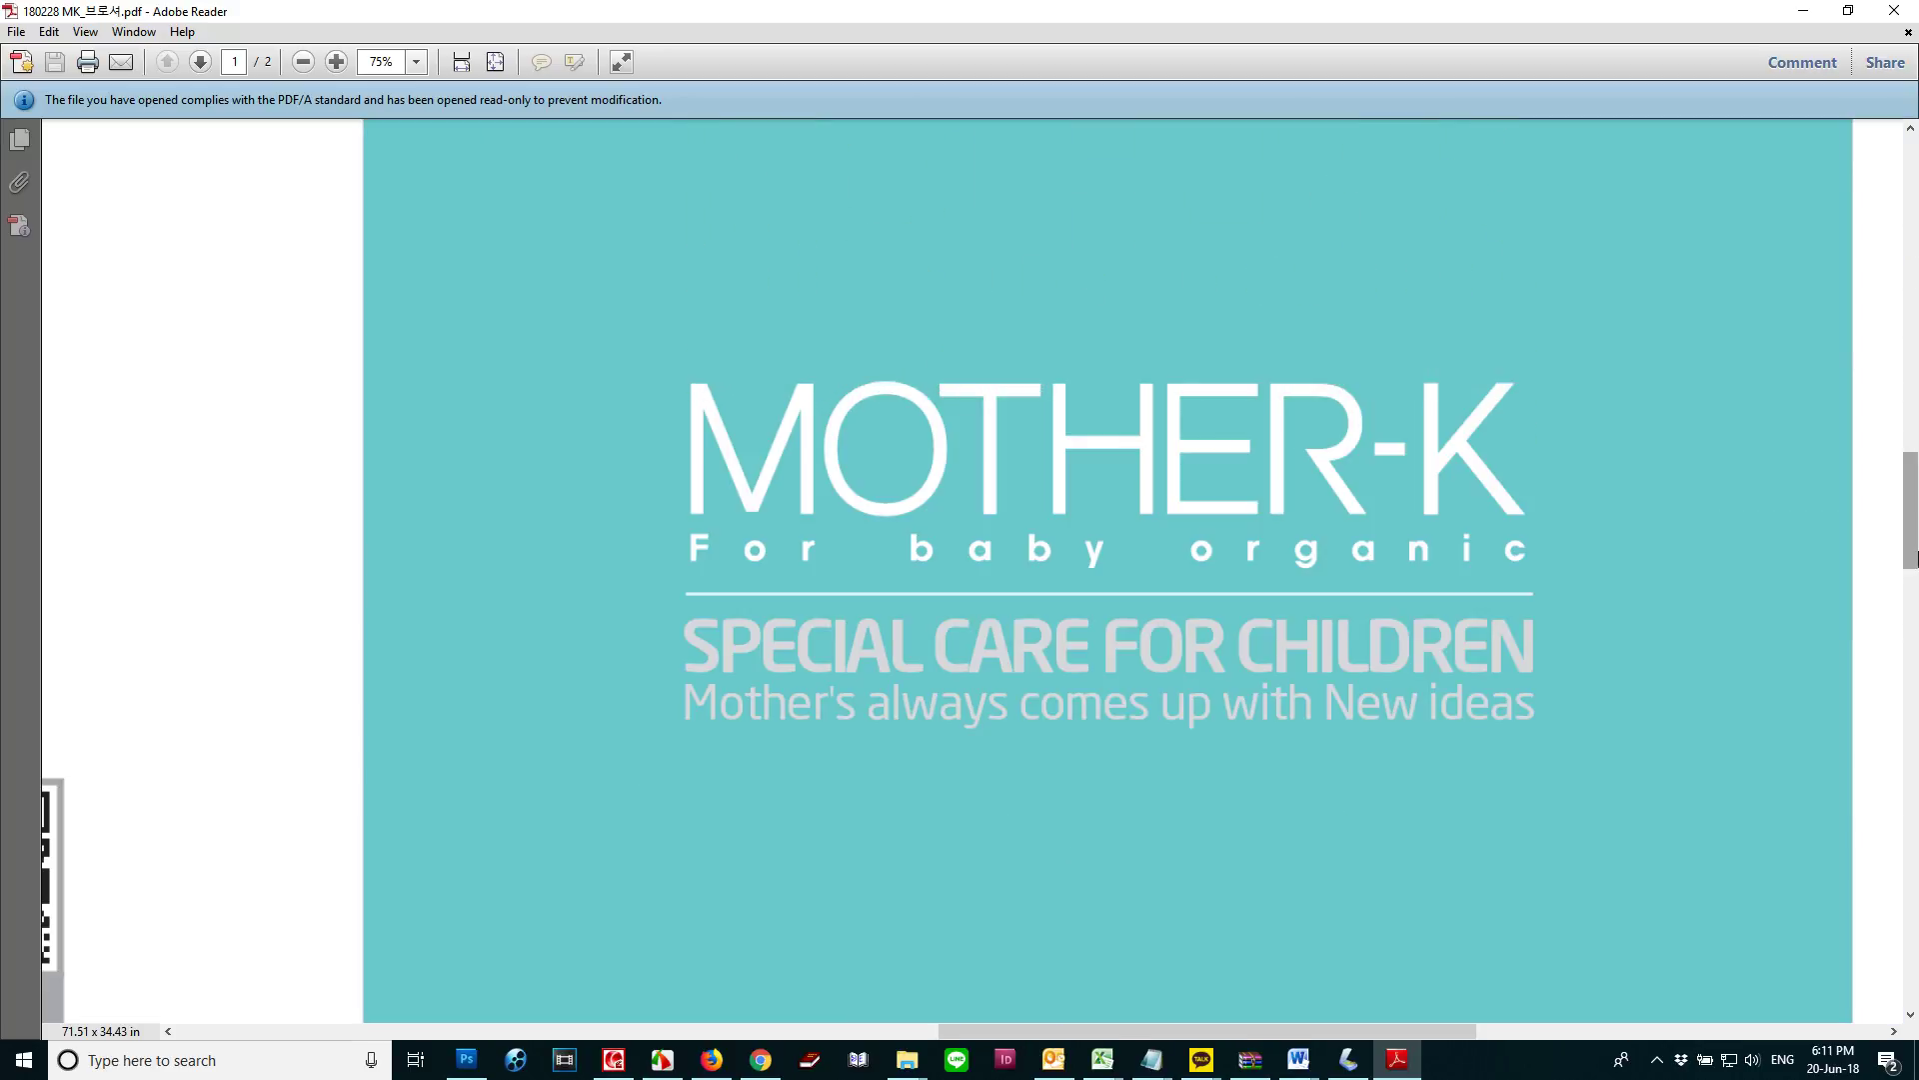
Capture the brochure area around the MOTHER-K logo and tagline with the screen capture program and copy the whole capture
{"action": "left_click", "coordinate": [663, 1059]}
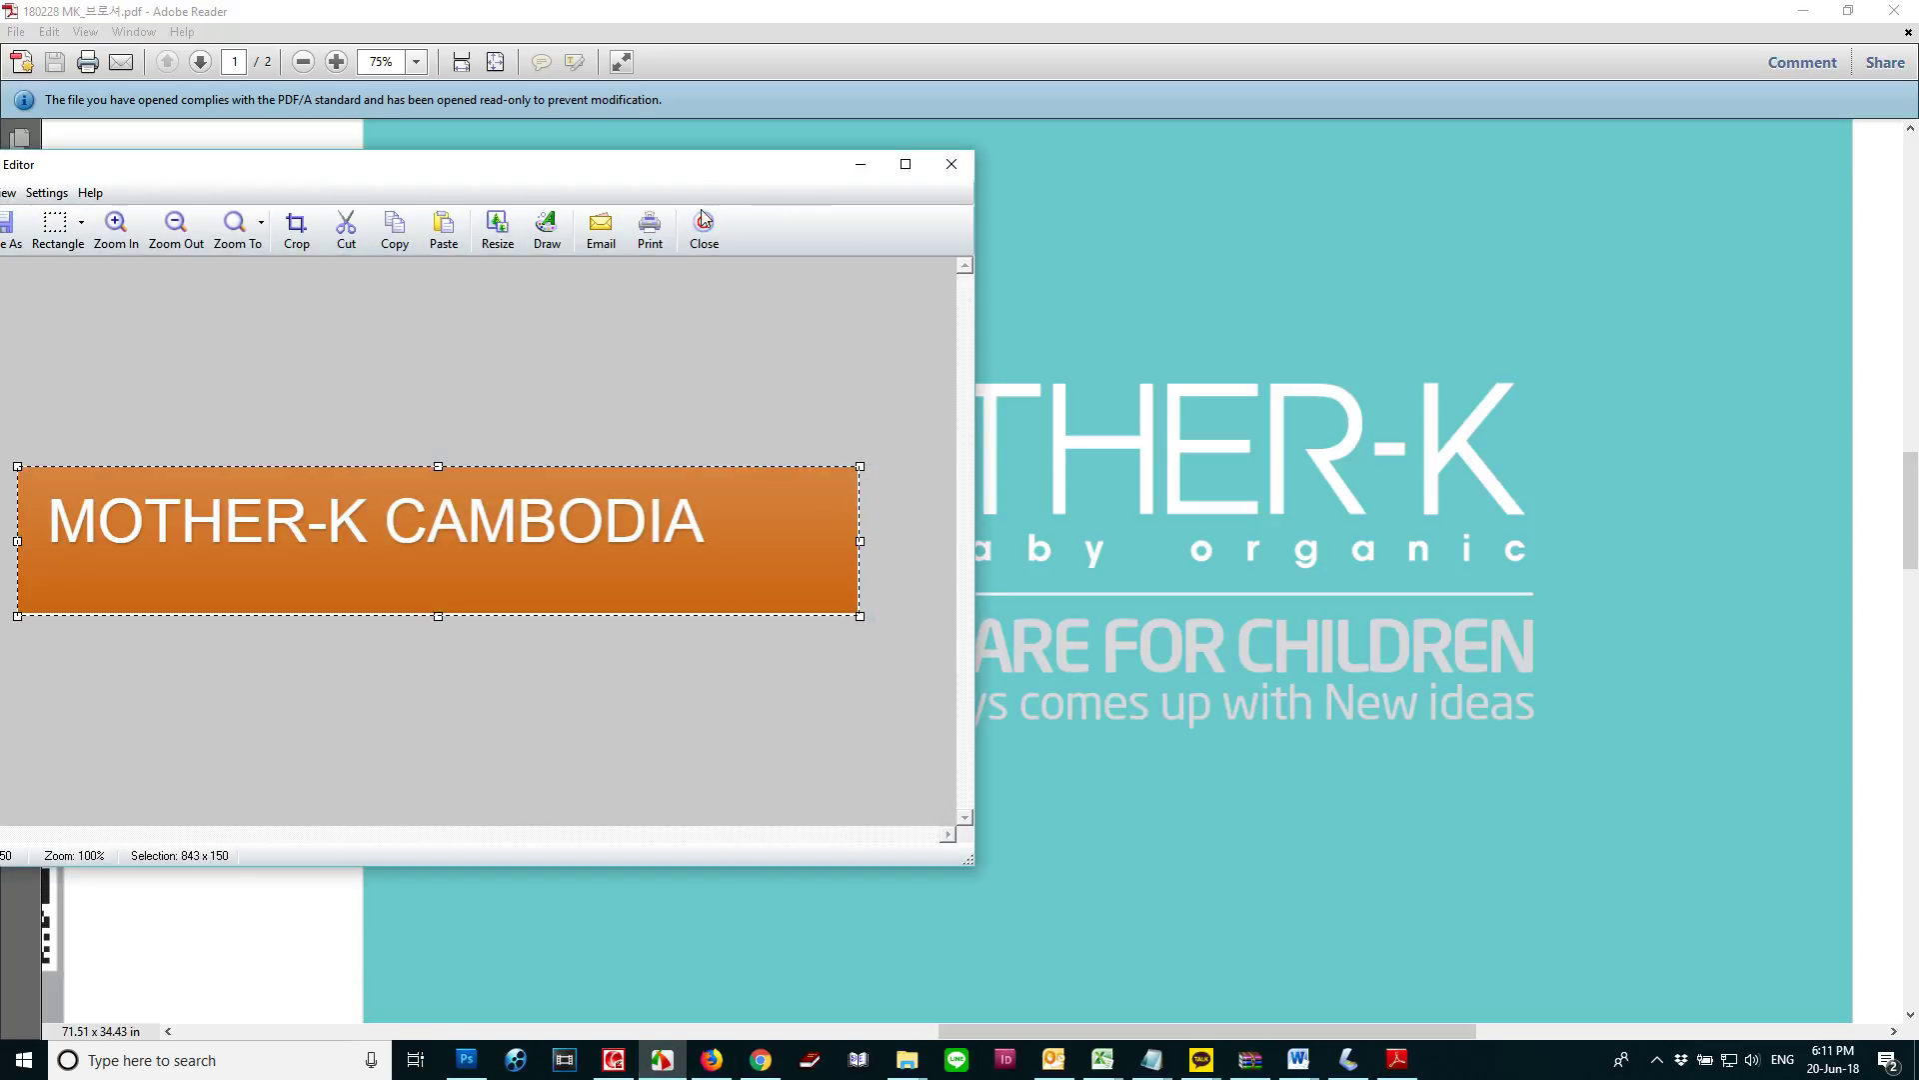
{"action": "left_click", "coordinate": [1605, 779]}
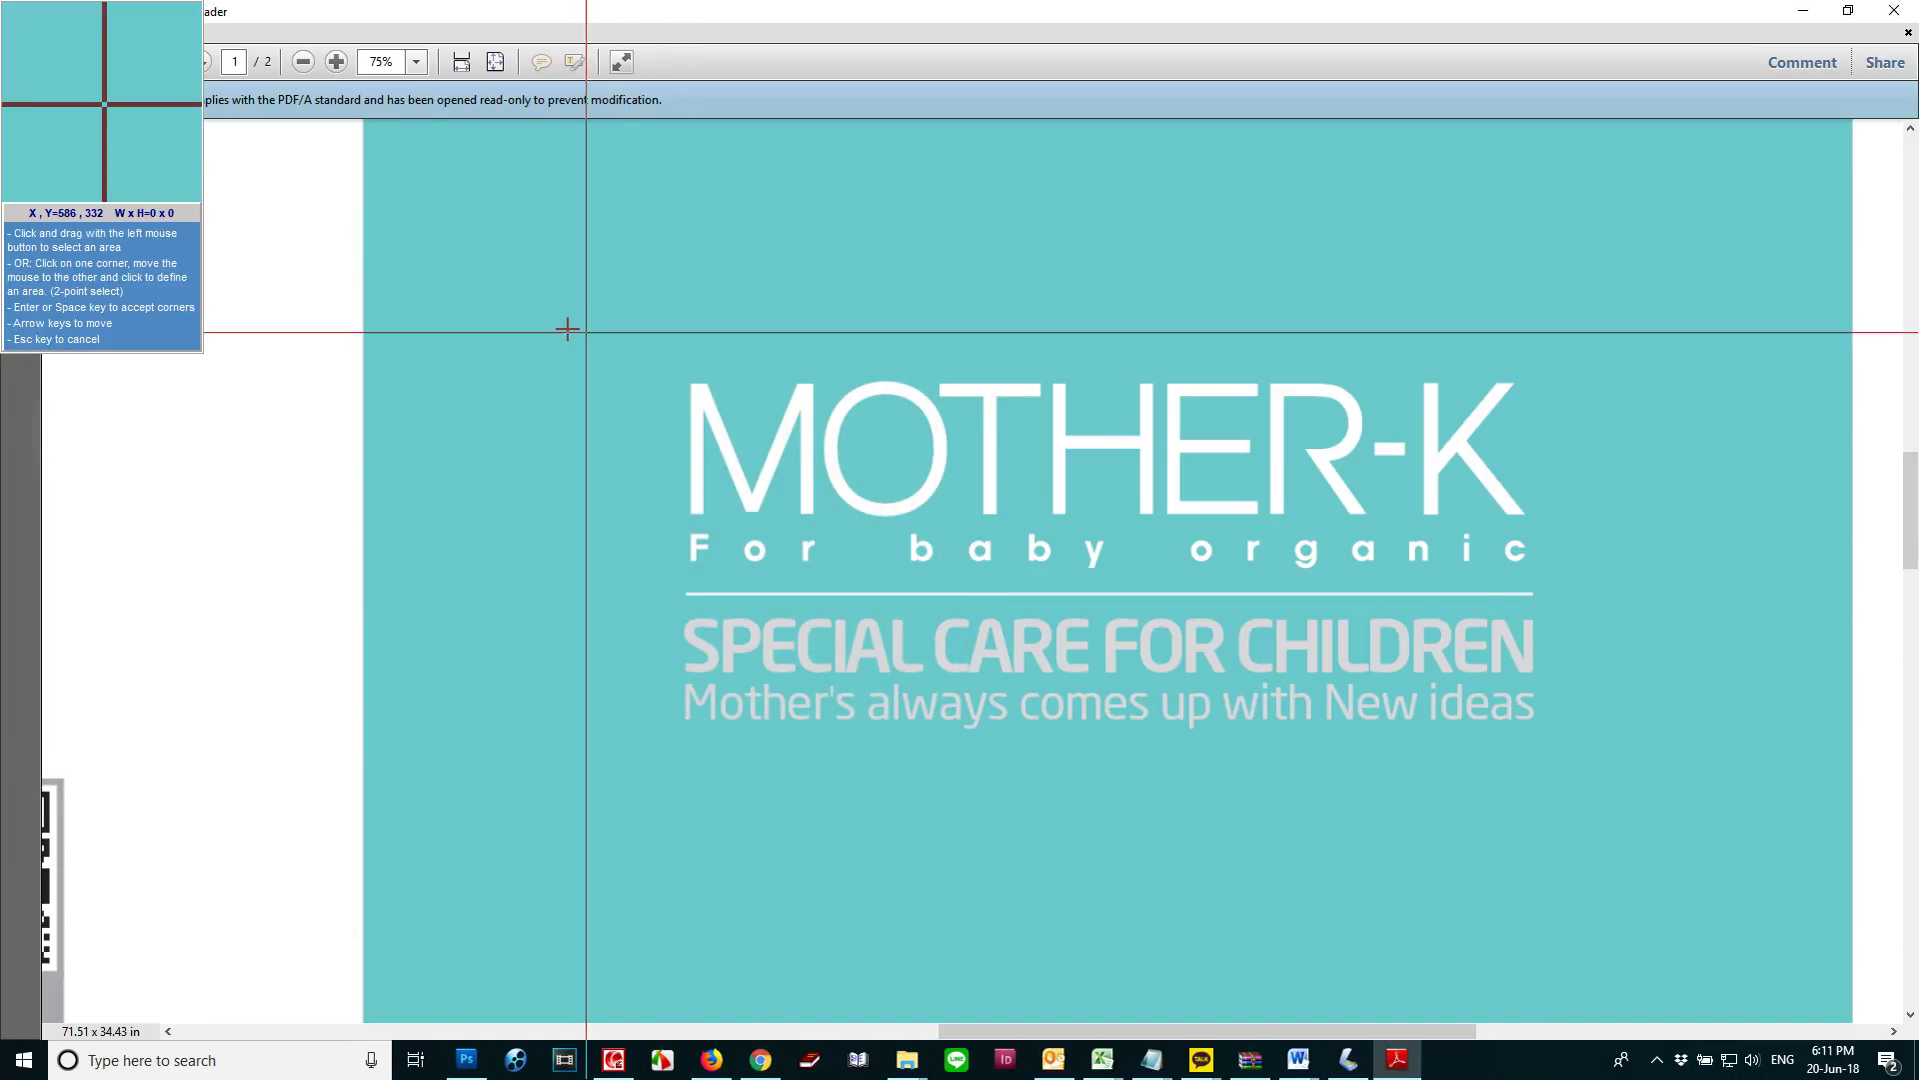
{"action": "left_click_drag", "start_coordinate": [408, 283], "coordinate": [1716, 785]}
{"action": "key", "text": "ctrl+a"}
{"action": "key", "text": "ctrl+c"}
Switch to Photoshop, paste the captured logo, move it to the banner's left end and enlarge it to about 117%
{"action": "left_click", "coordinate": [466, 1059]}
{"action": "key", "text": "ctrl+v"}
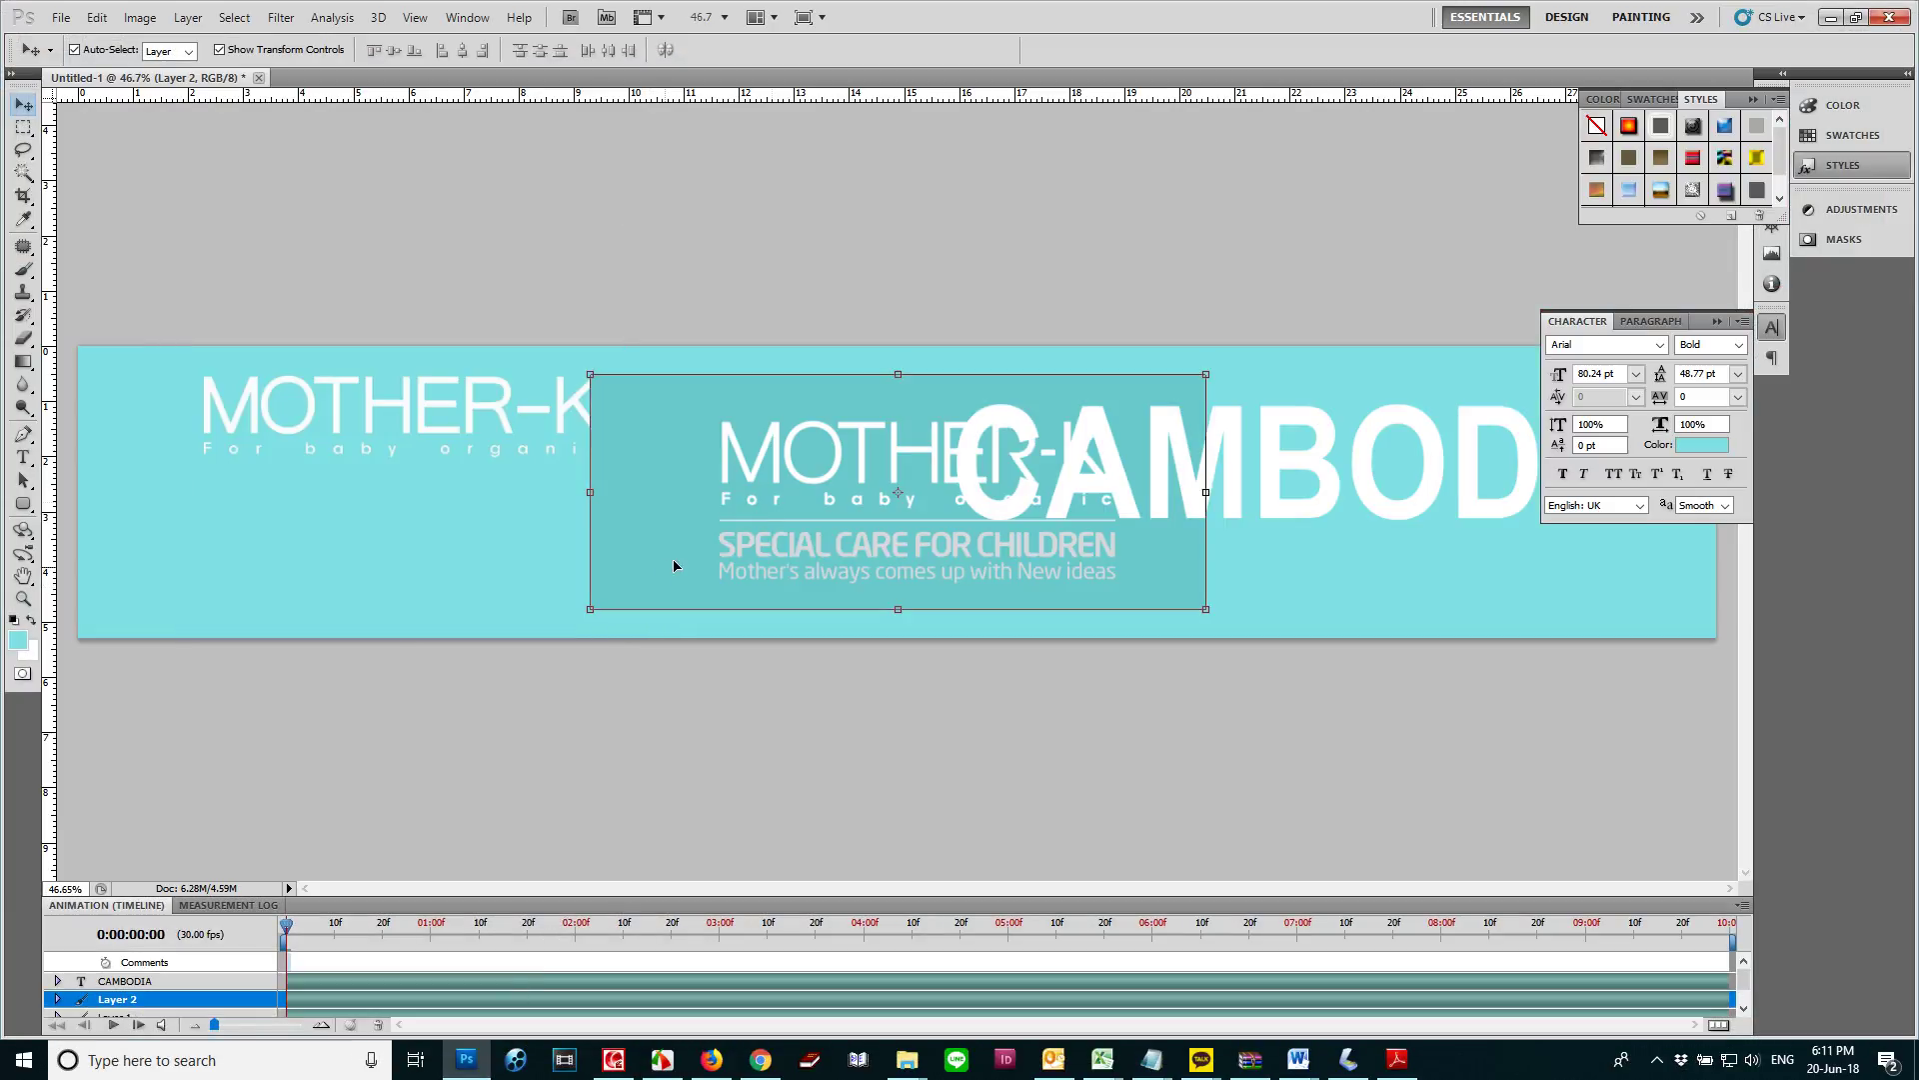
{"action": "left_click_drag", "start_coordinate": [711, 492], "coordinate": [216, 475]}
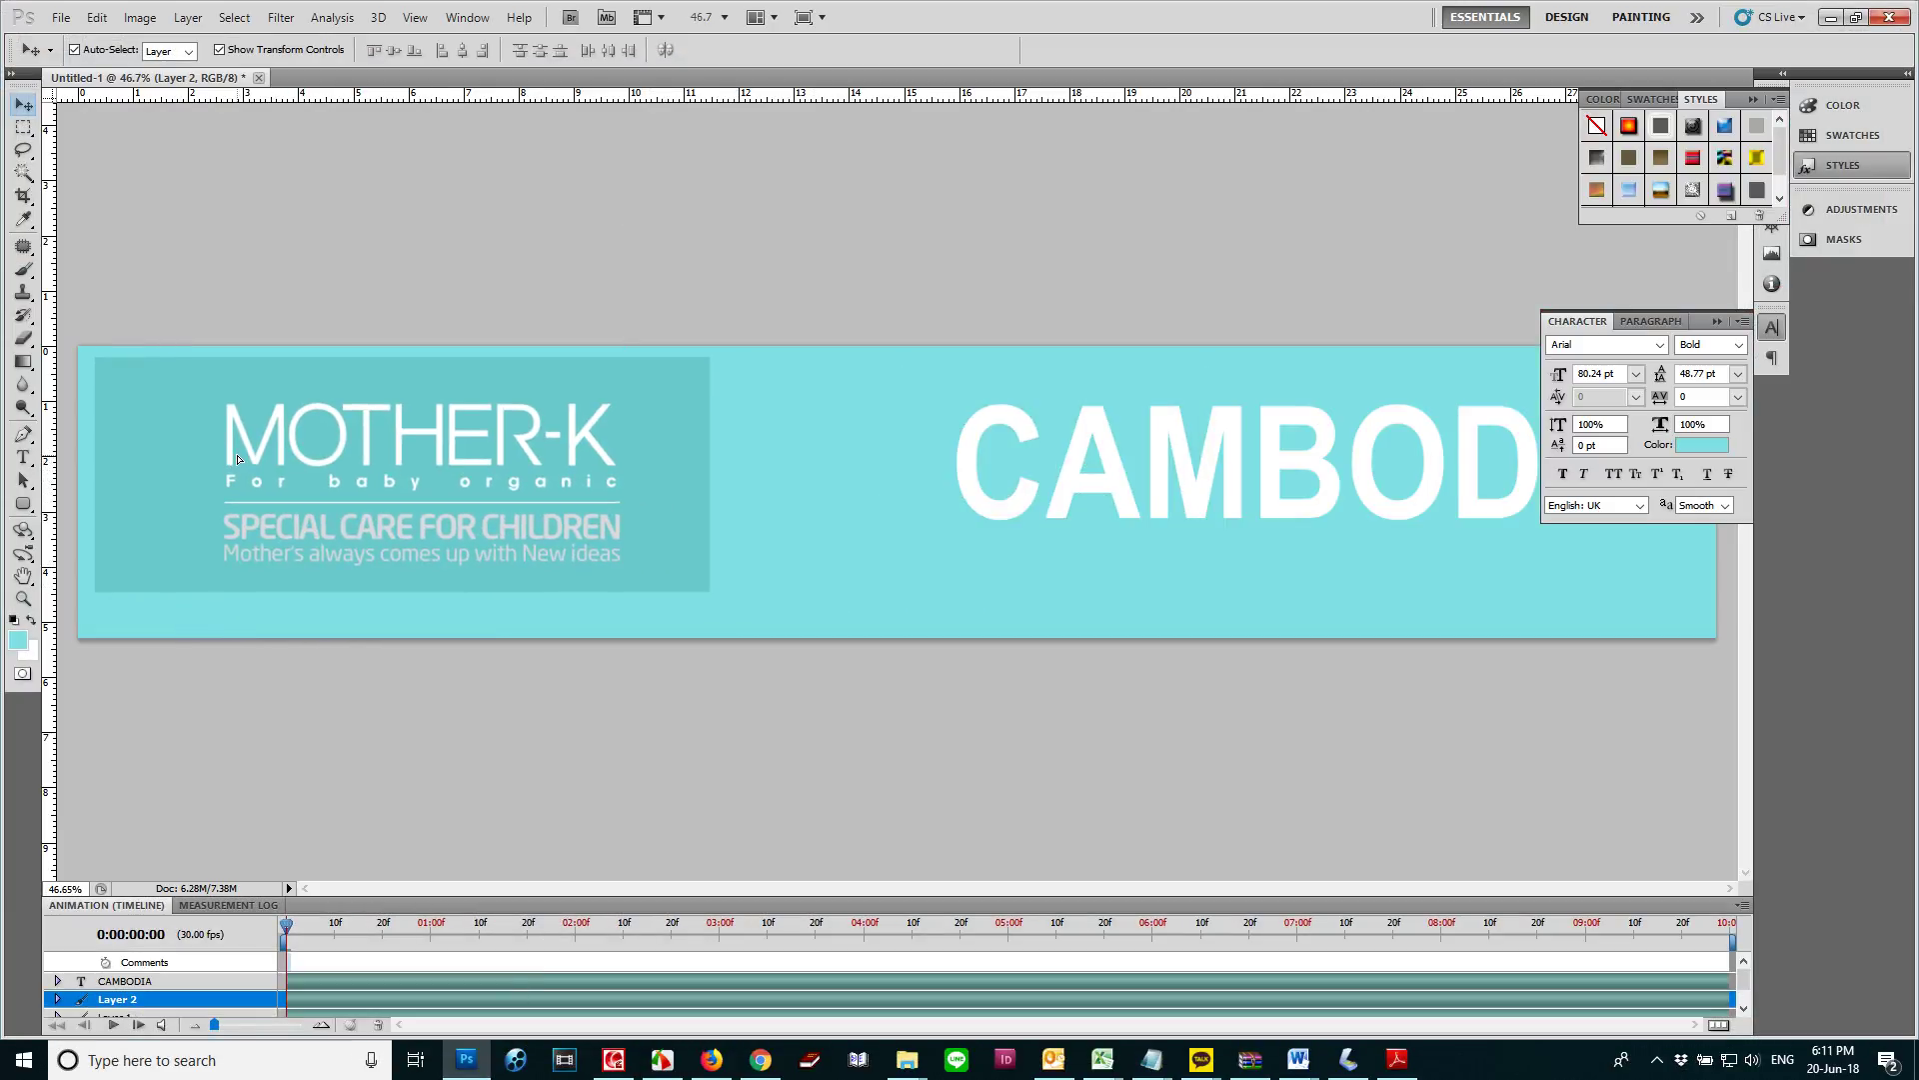
{"action": "left_click_drag", "start_coordinate": [716, 594], "coordinate": [828, 566]}
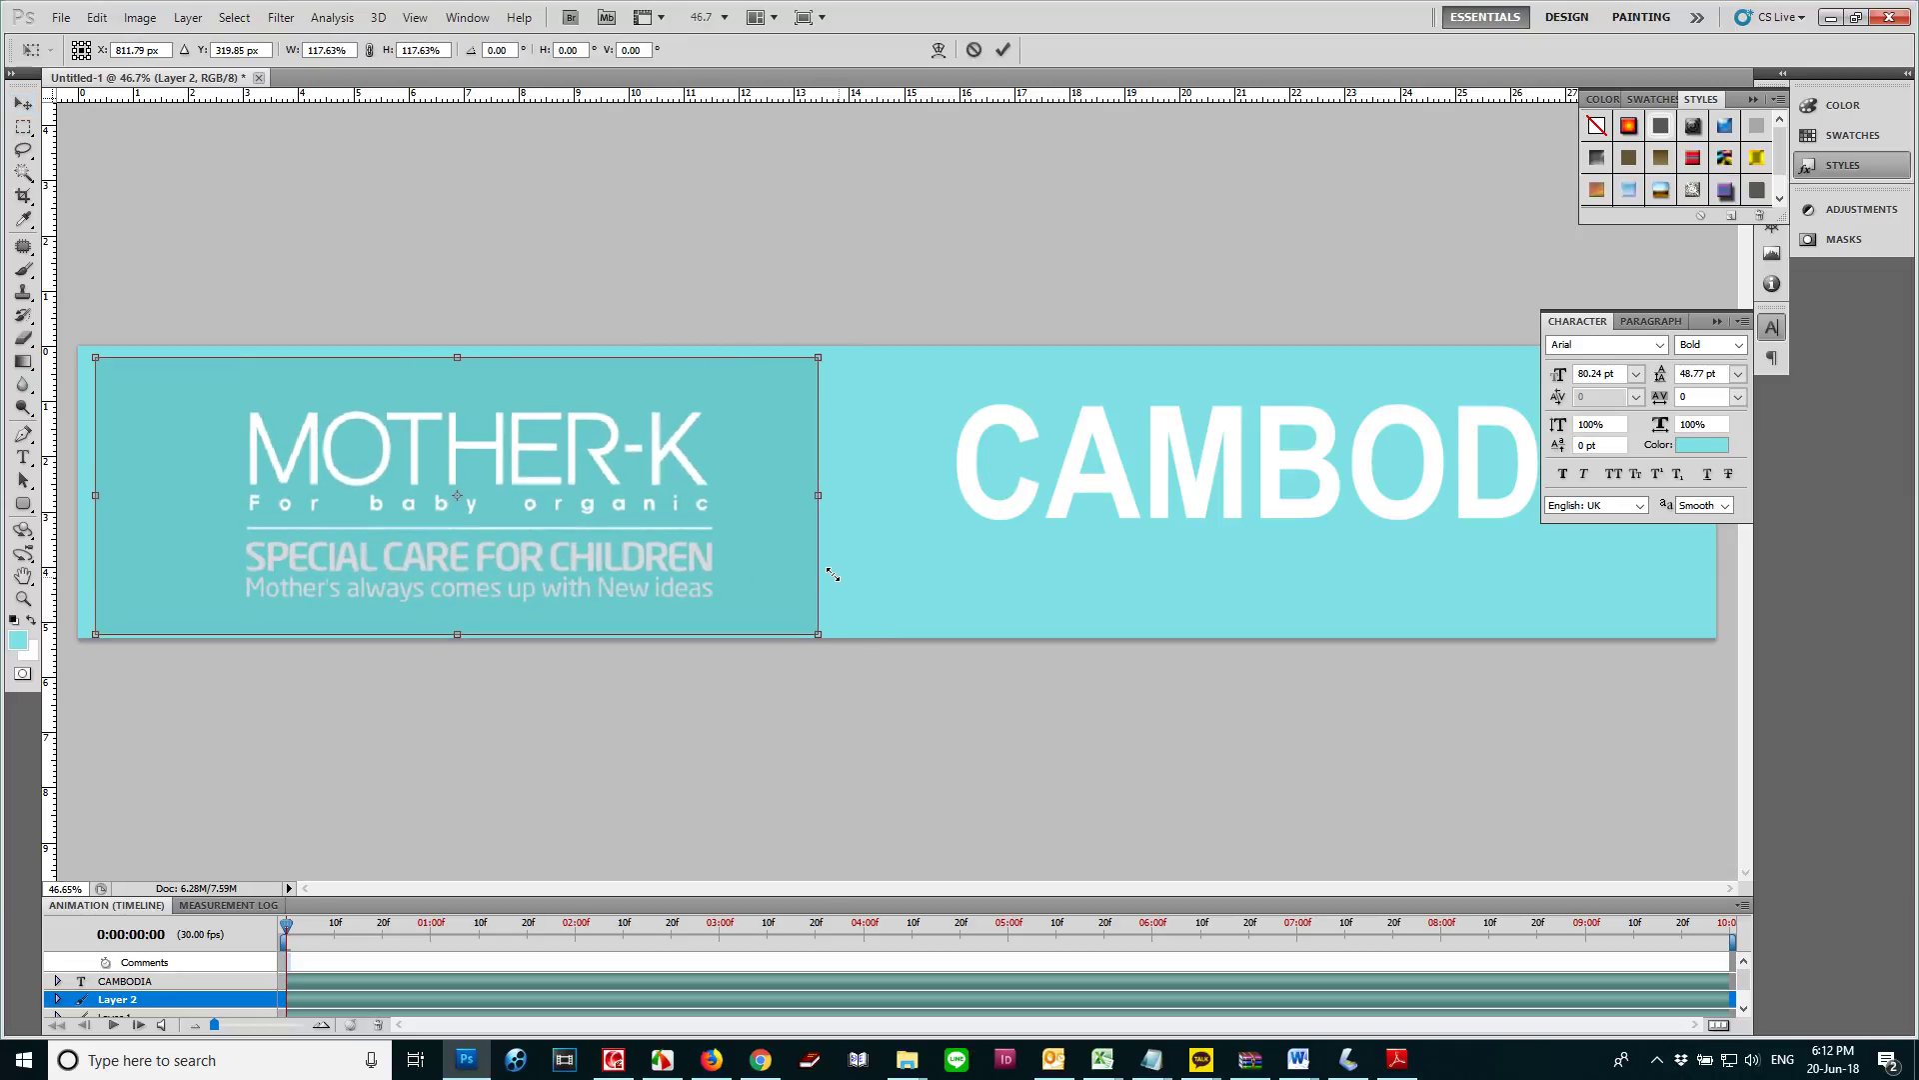
{"action": "key", "text": "Return"}
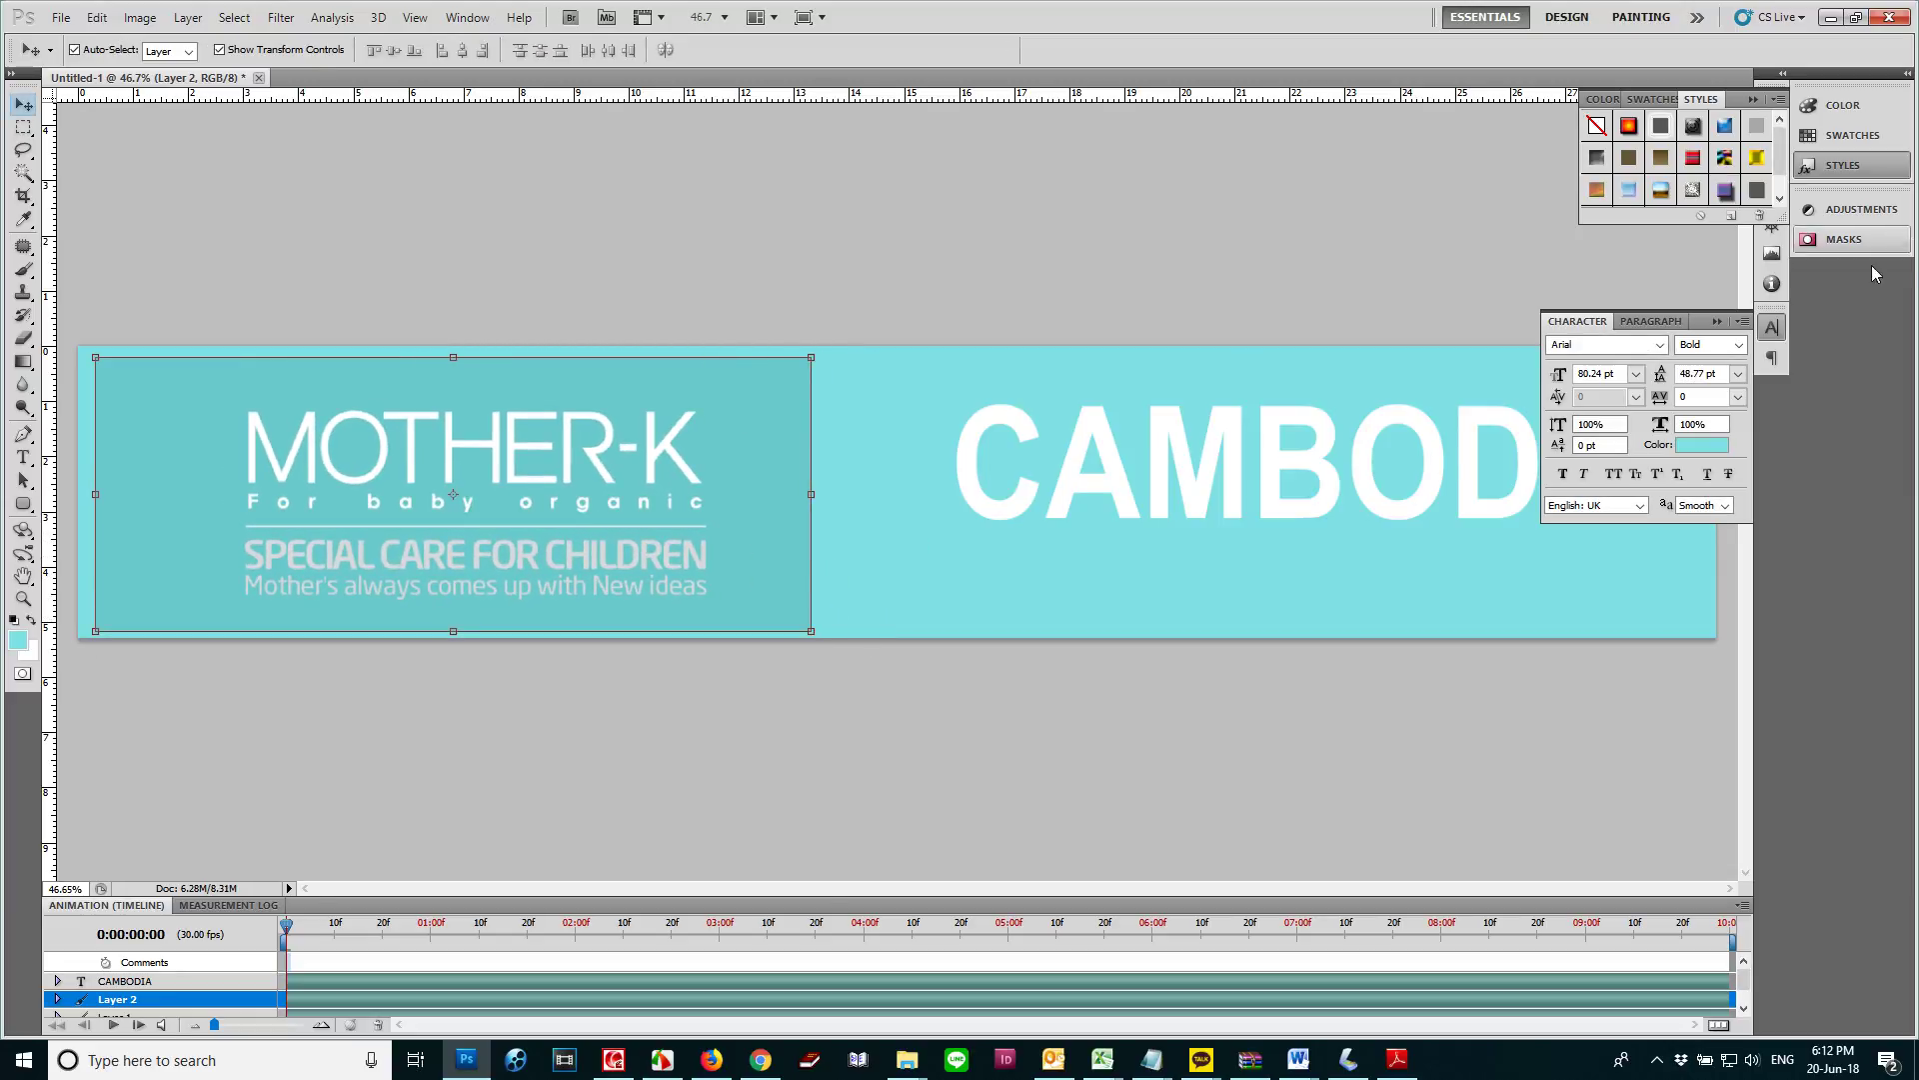
{"action": "left_click", "coordinate": [1511, 620]}
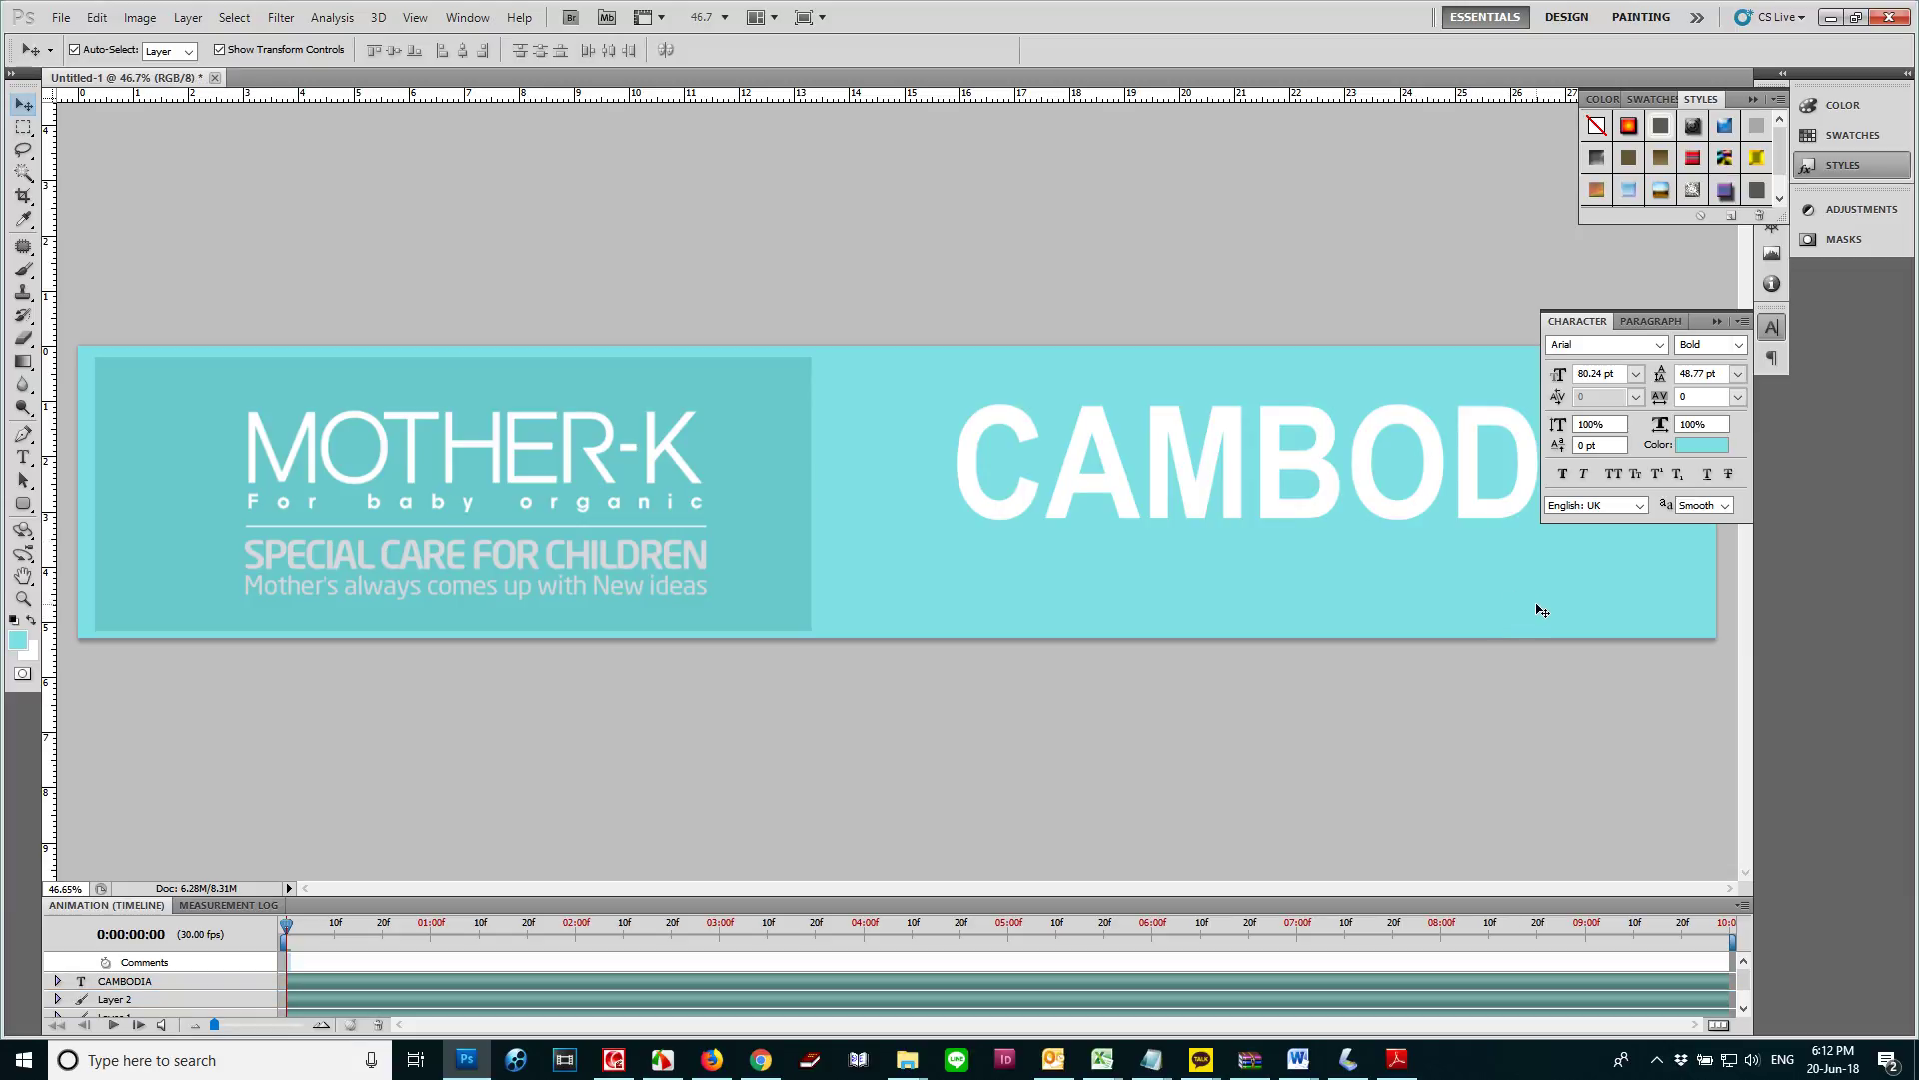
Sample the darker turquoise around the pasted logo and fill the Background layer with it
{"action": "key", "text": "F7"}
{"action": "left_click", "coordinate": [1619, 273]}
{"action": "key", "text": "i"}
{"action": "left_click", "coordinate": [780, 400]}
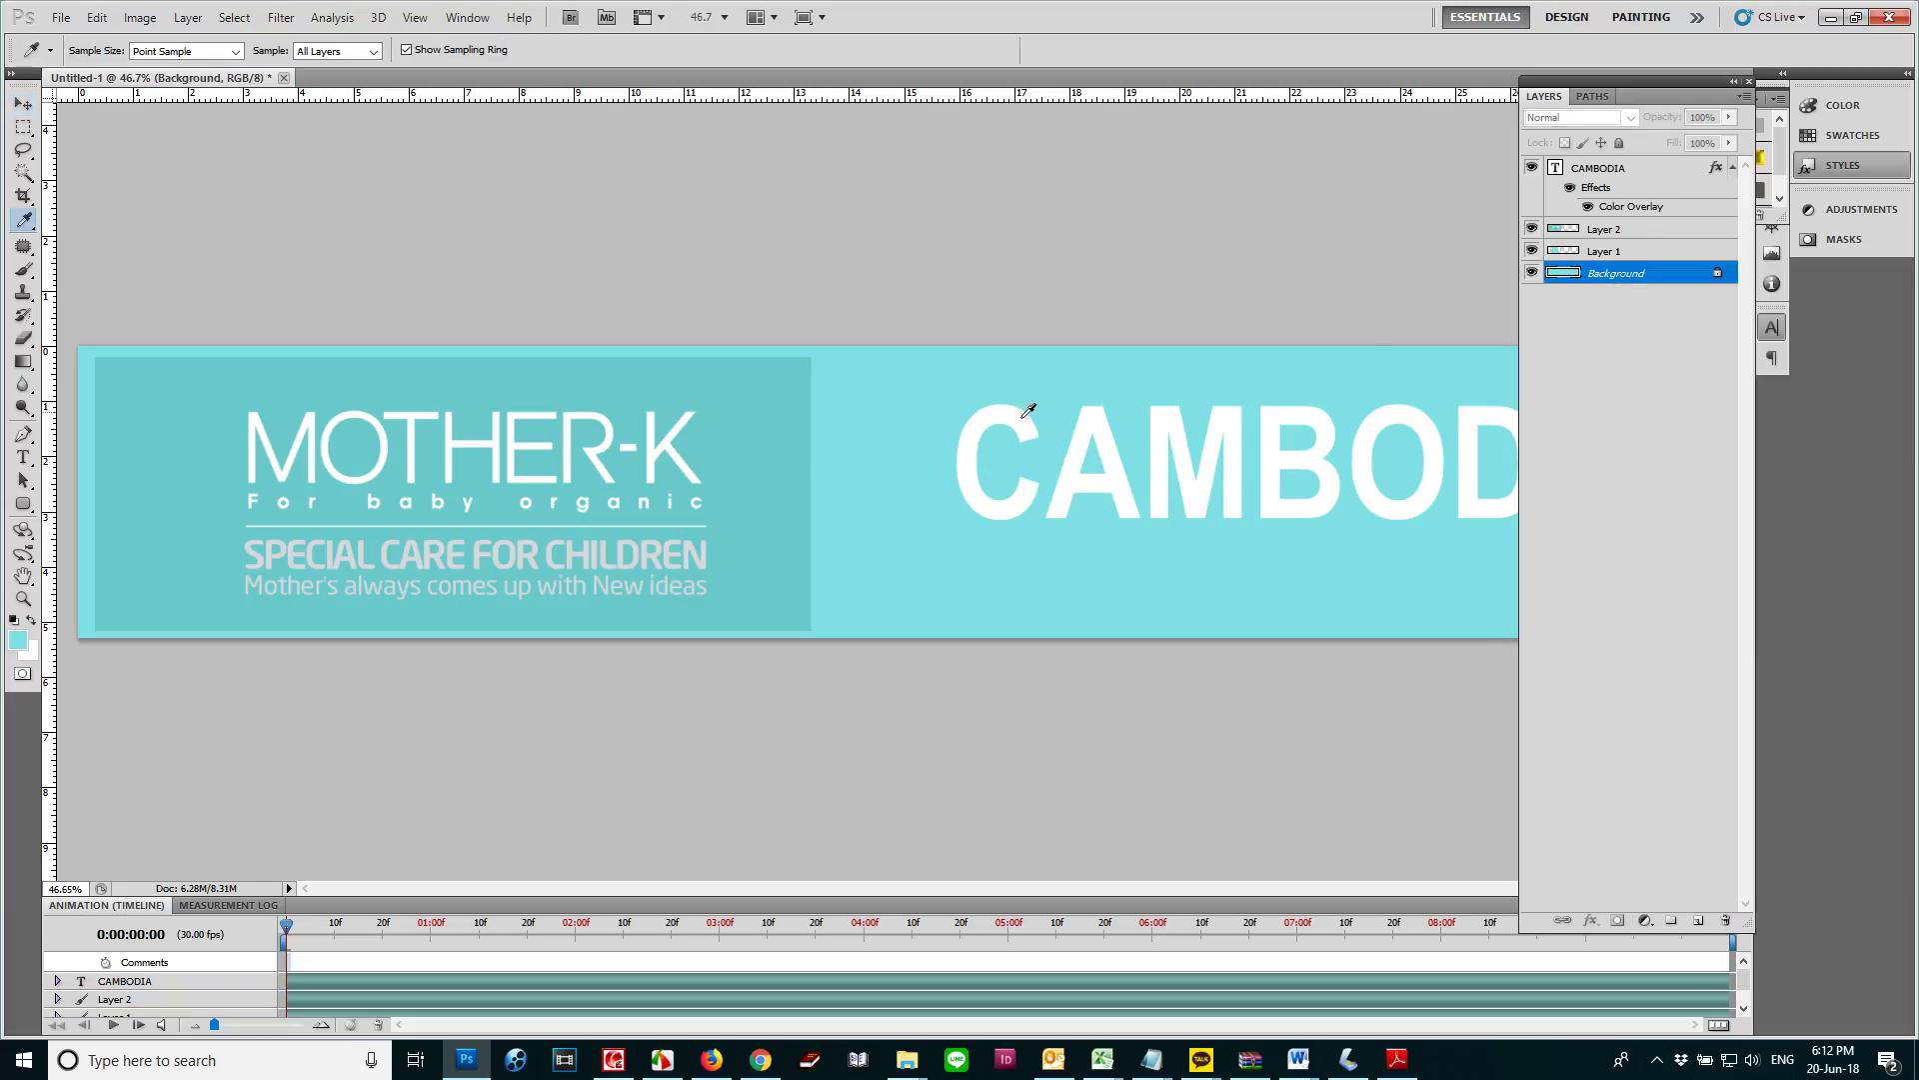
{"action": "key", "text": "alt+BackSpace"}
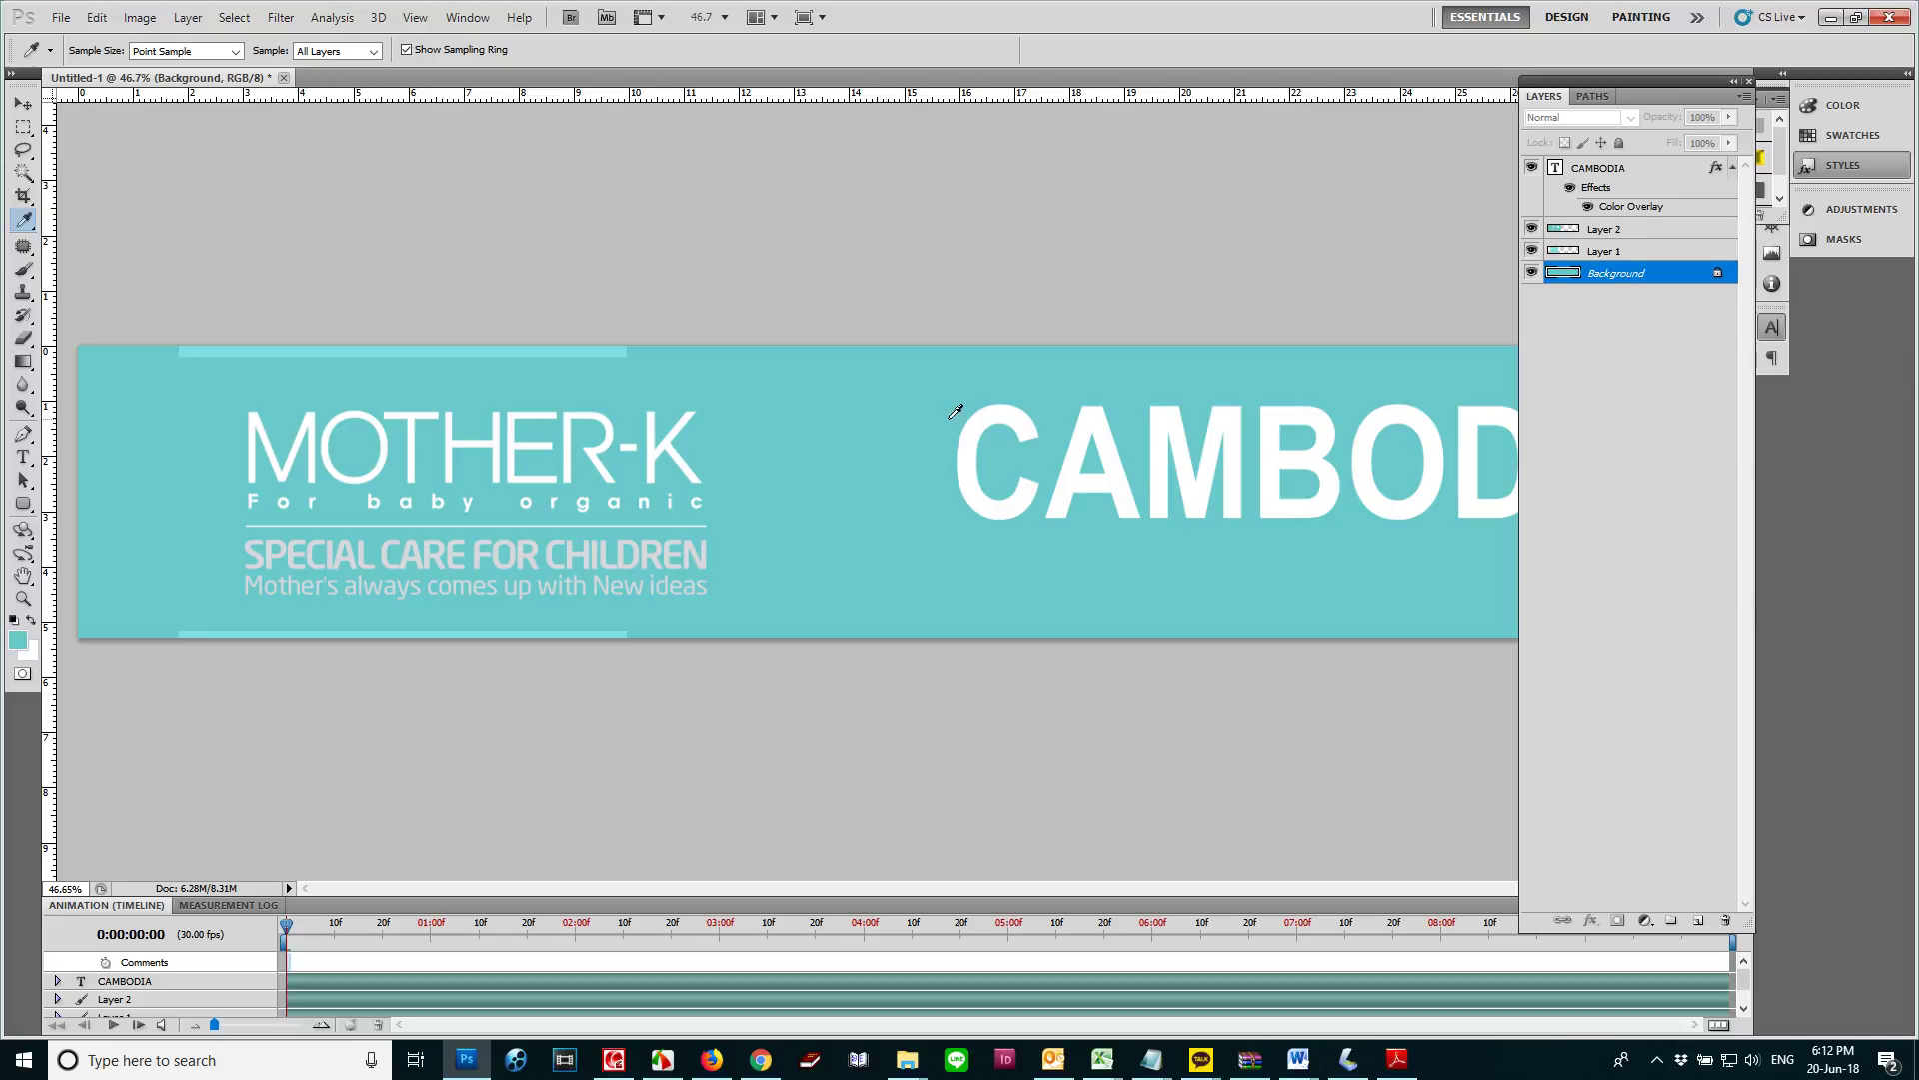
Enlarge the pasted logo layer proportionally to cover the banner's full height and shift it to the right
{"action": "key", "text": "v"}
{"action": "left_click", "coordinate": [726, 362]}
{"action": "left_click_drag", "start_coordinate": [817, 353], "coordinate": [935, 310]}
{"action": "left_click_drag", "start_coordinate": [831, 453], "coordinate": [896, 448]}
{"action": "key", "text": "Return"}
Move the CAMBODIA text next to the MOTHER-K logo, level with the logo's main lettering
{"action": "left_click", "coordinate": [1134, 491]}
{"action": "left_click_drag", "start_coordinate": [1135, 492], "coordinate": [1038, 456]}
{"action": "scroll", "coordinate": [1038, 456], "scroll_direction": "down", "scroll_amount": 3}
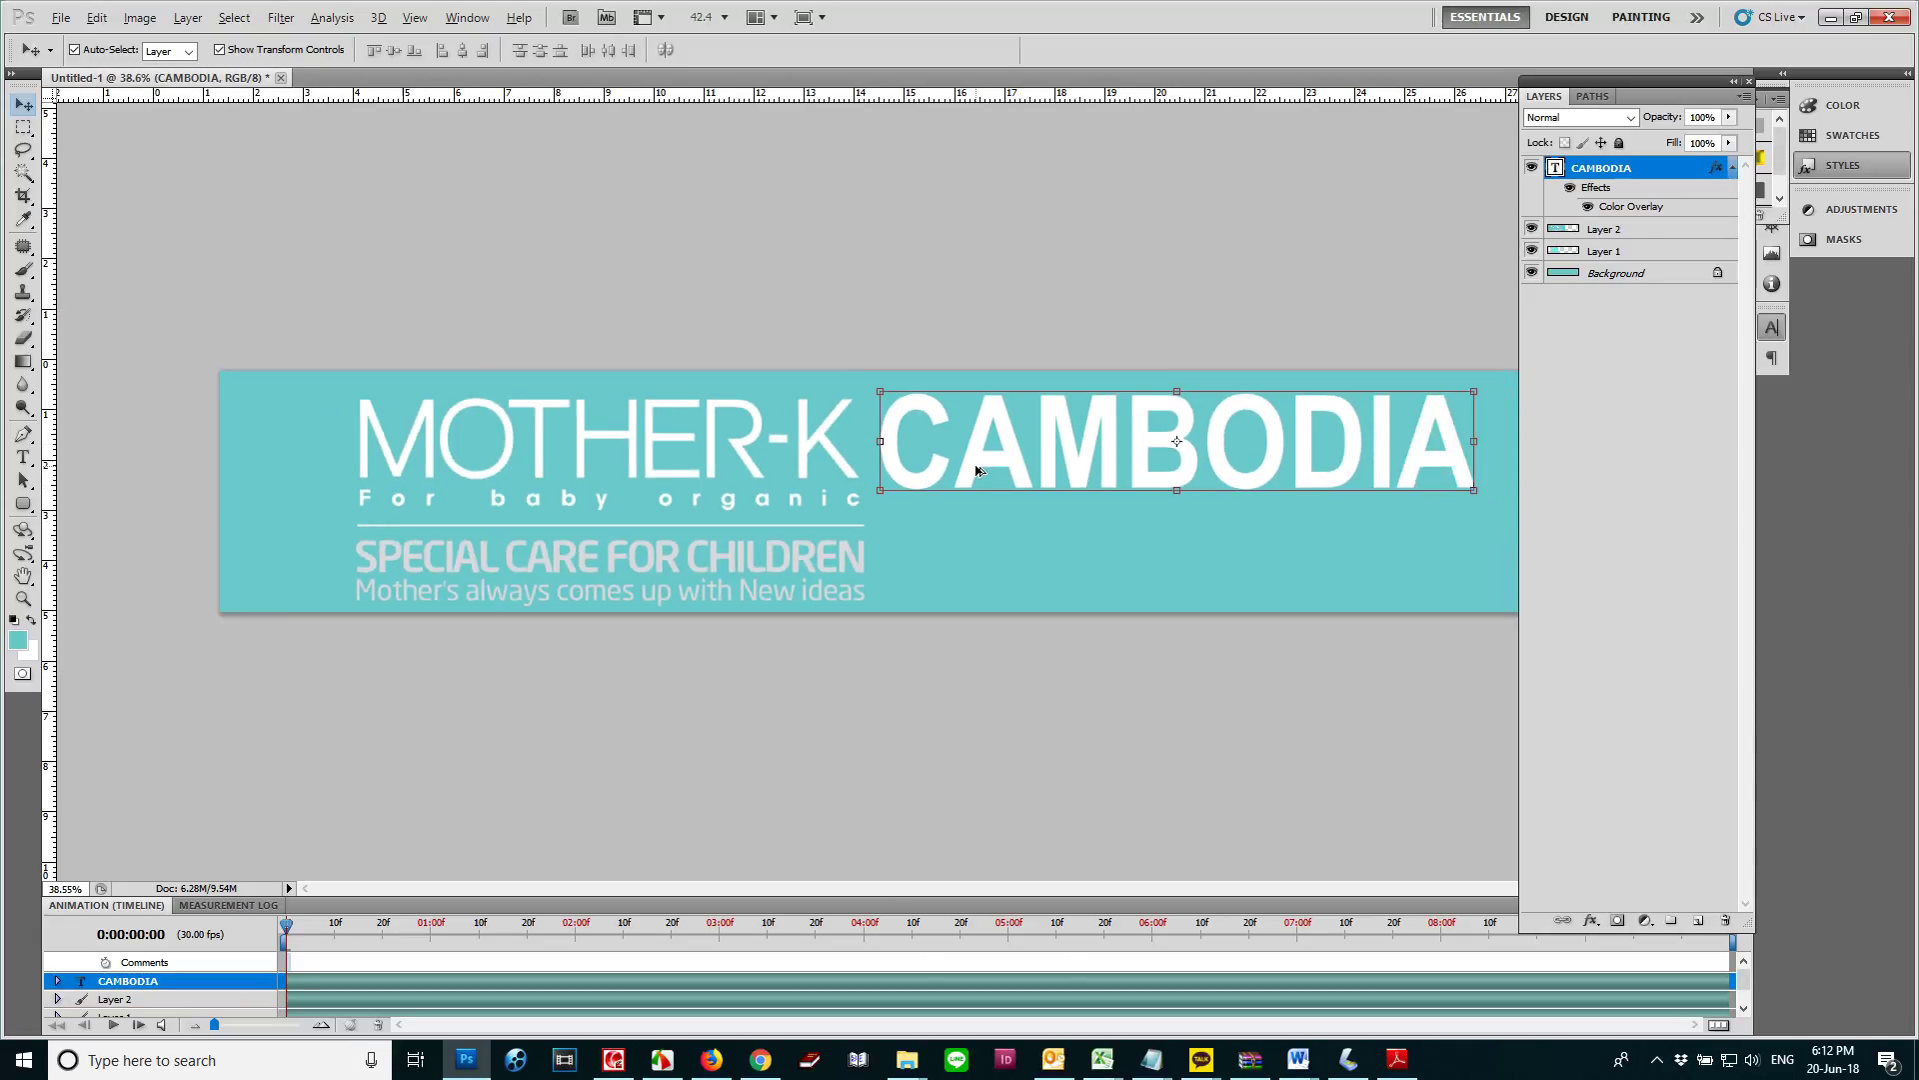
{"action": "left_click", "coordinate": [1071, 621]}
{"action": "scroll", "coordinate": [1083, 596], "scroll_direction": "up", "scroll_amount": 1}
{"action": "scroll", "coordinate": [1085, 596], "scroll_direction": "up", "scroll_amount": 1}
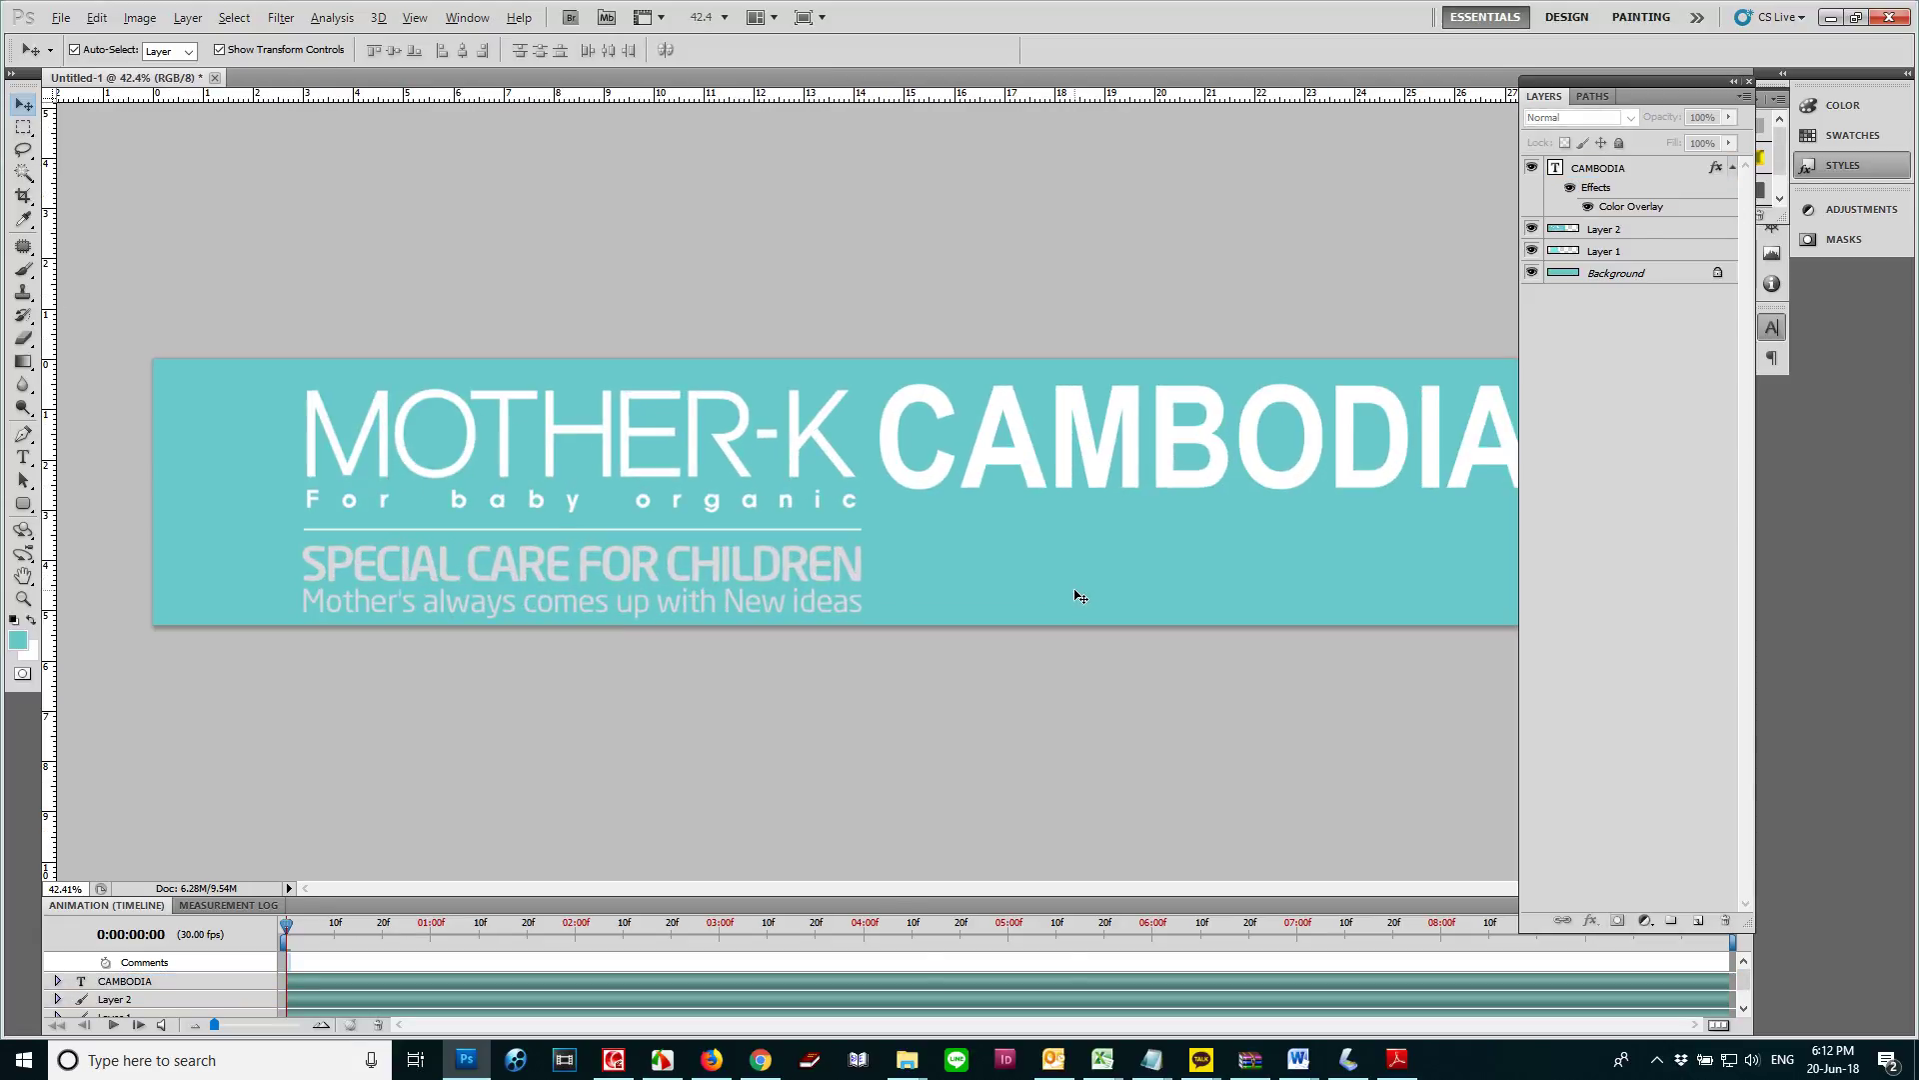
Move the new logo layer down and left to uncover the old light-turquoise logo, and delete the old logo's layer
{"action": "left_click", "coordinate": [808, 557]}
{"action": "left_click_drag", "start_coordinate": [808, 567], "coordinate": [719, 645]}
{"action": "left_click", "coordinate": [587, 375]}
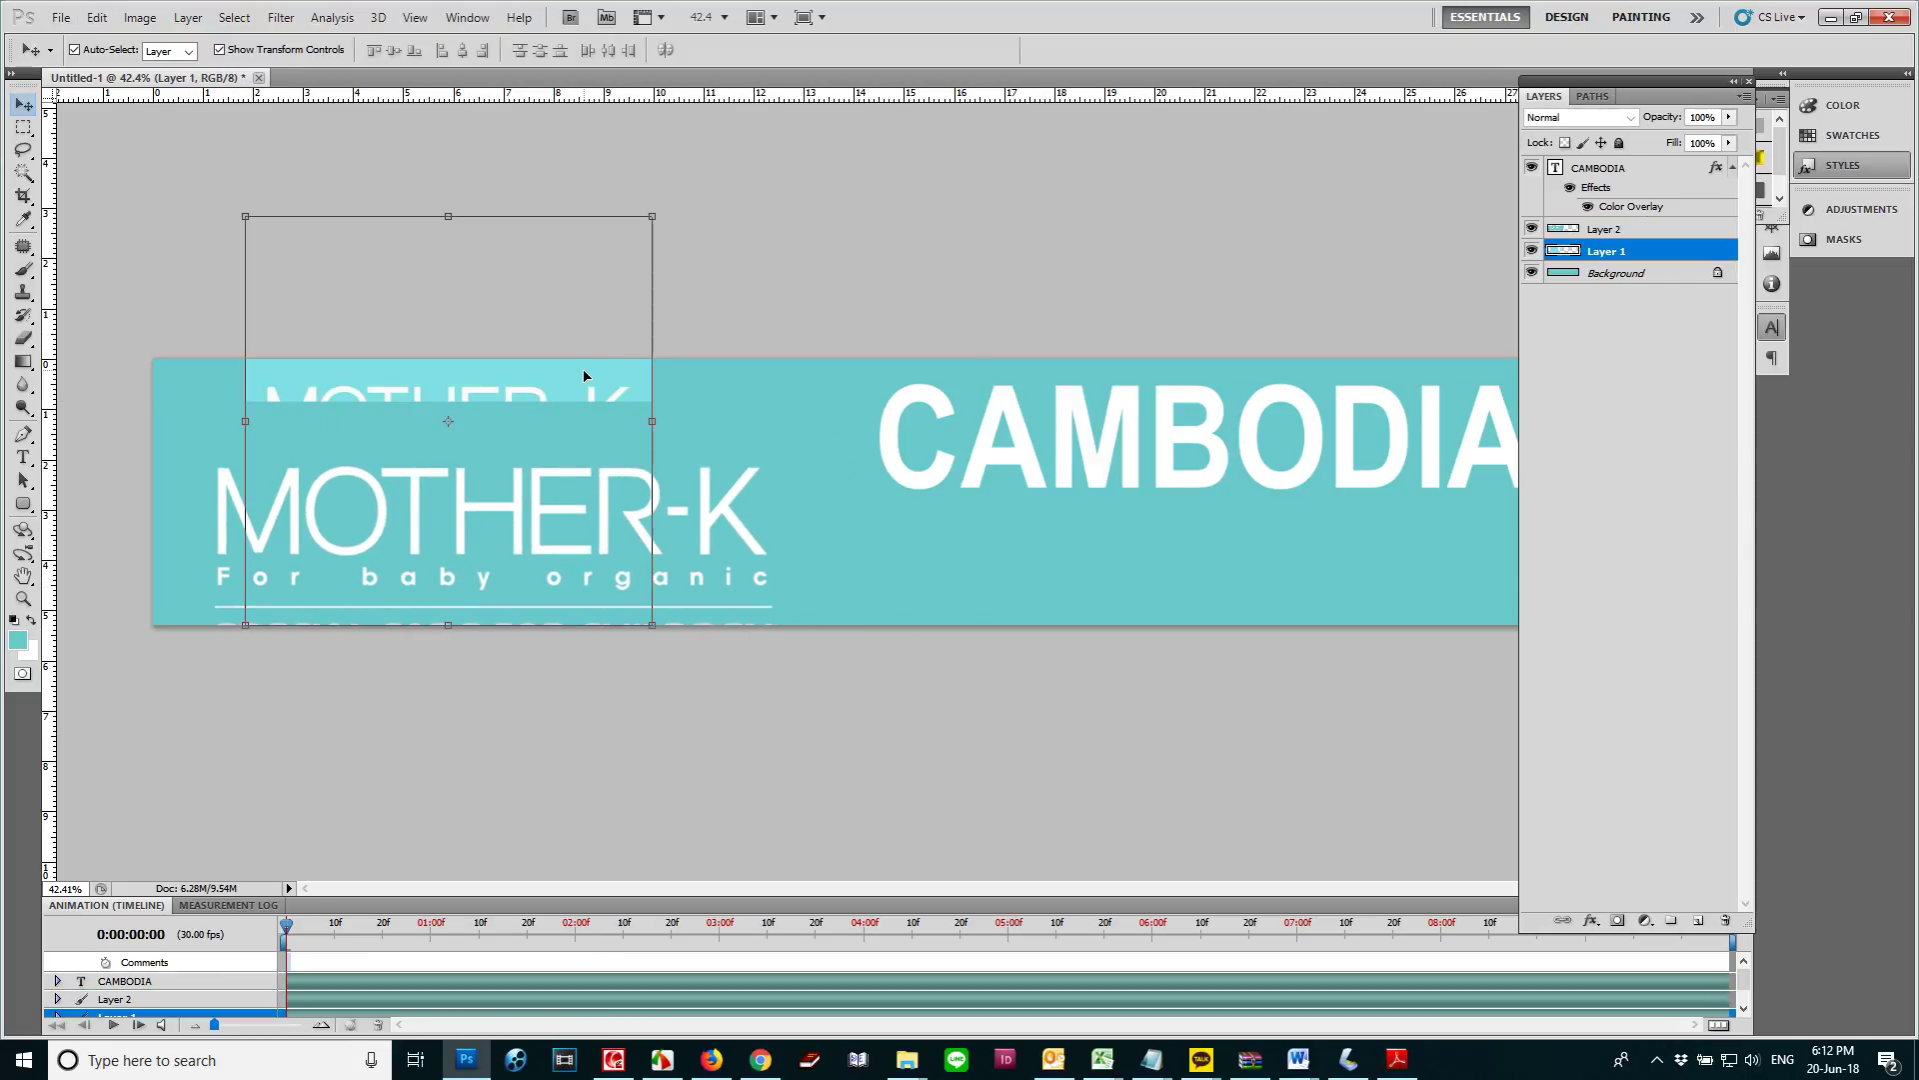
{"action": "key", "text": "Delete"}
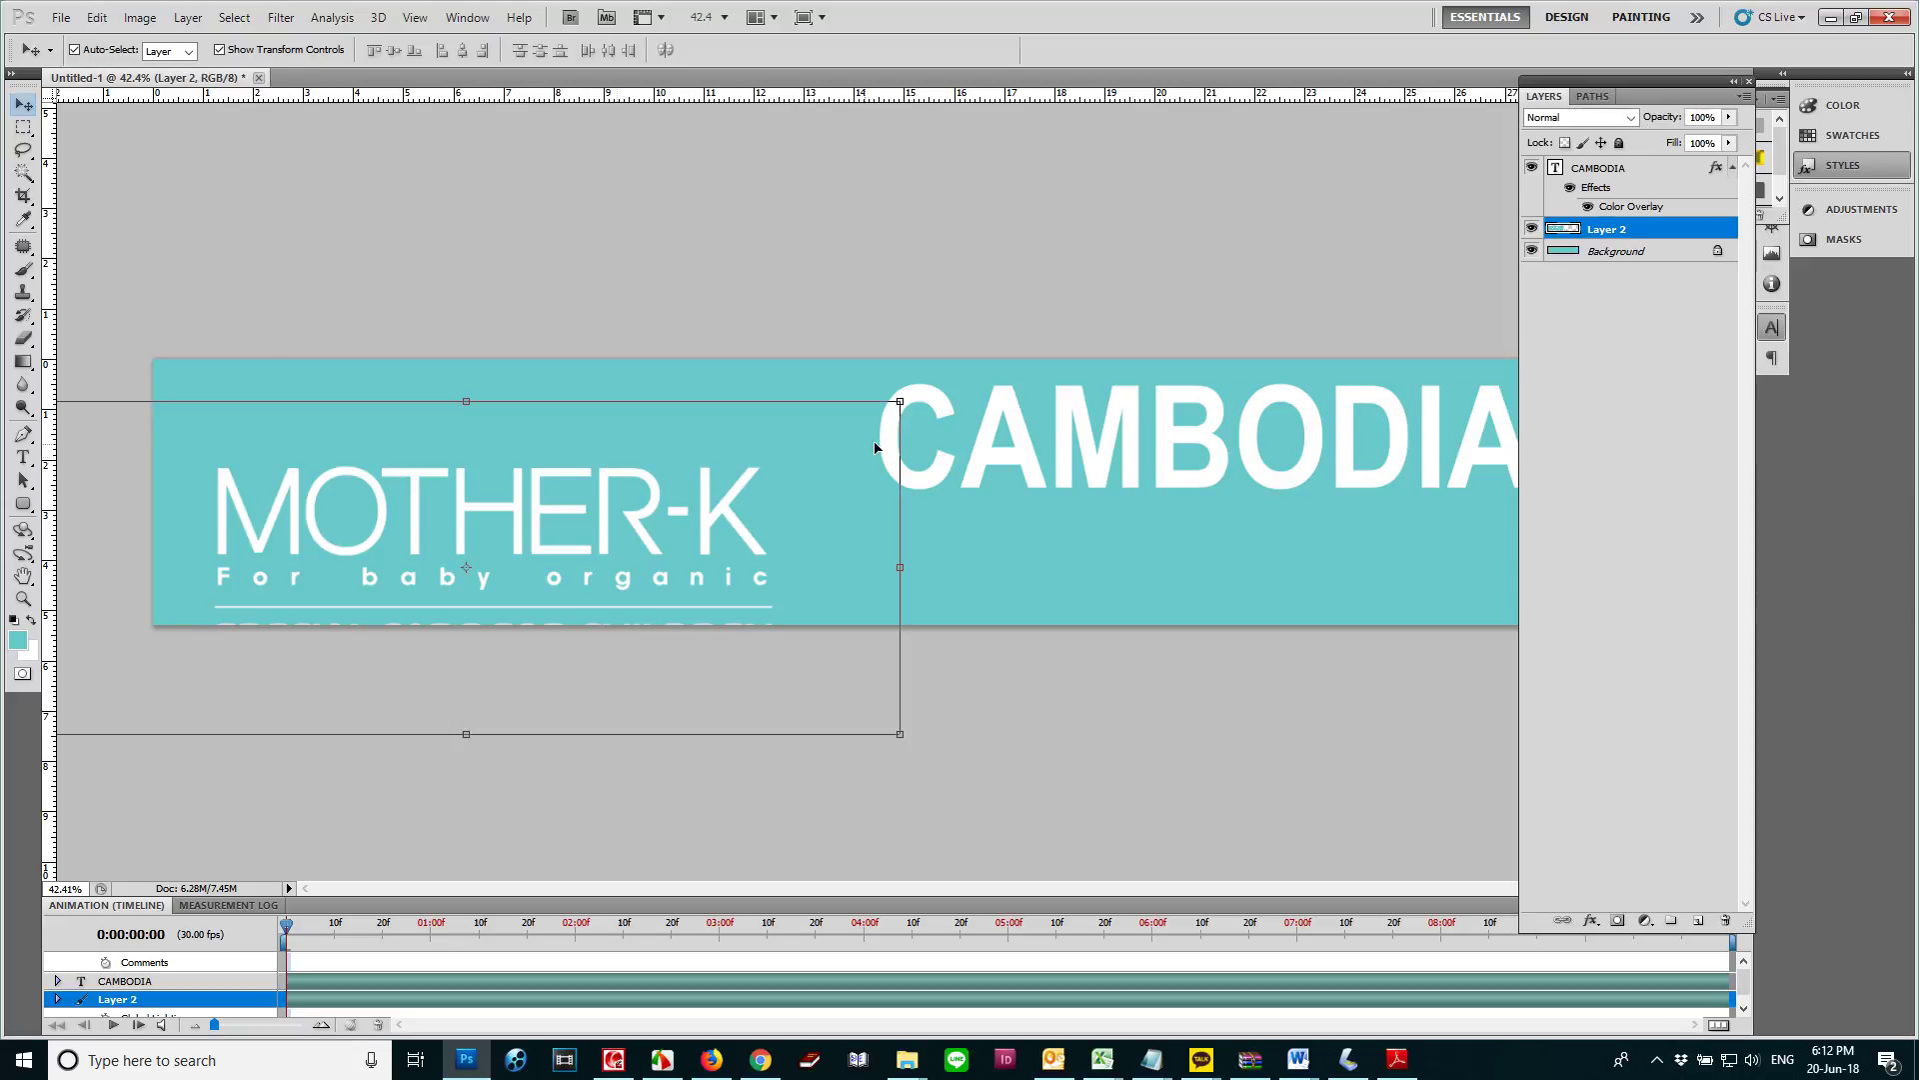
Enlarge the logo layer to about 129% and position it so only the logo and its underline remain within the banner
{"action": "left_click_drag", "start_coordinate": [895, 403], "coordinate": [1149, 307]}
{"action": "left_click_drag", "start_coordinate": [913, 579], "coordinate": [848, 631]}
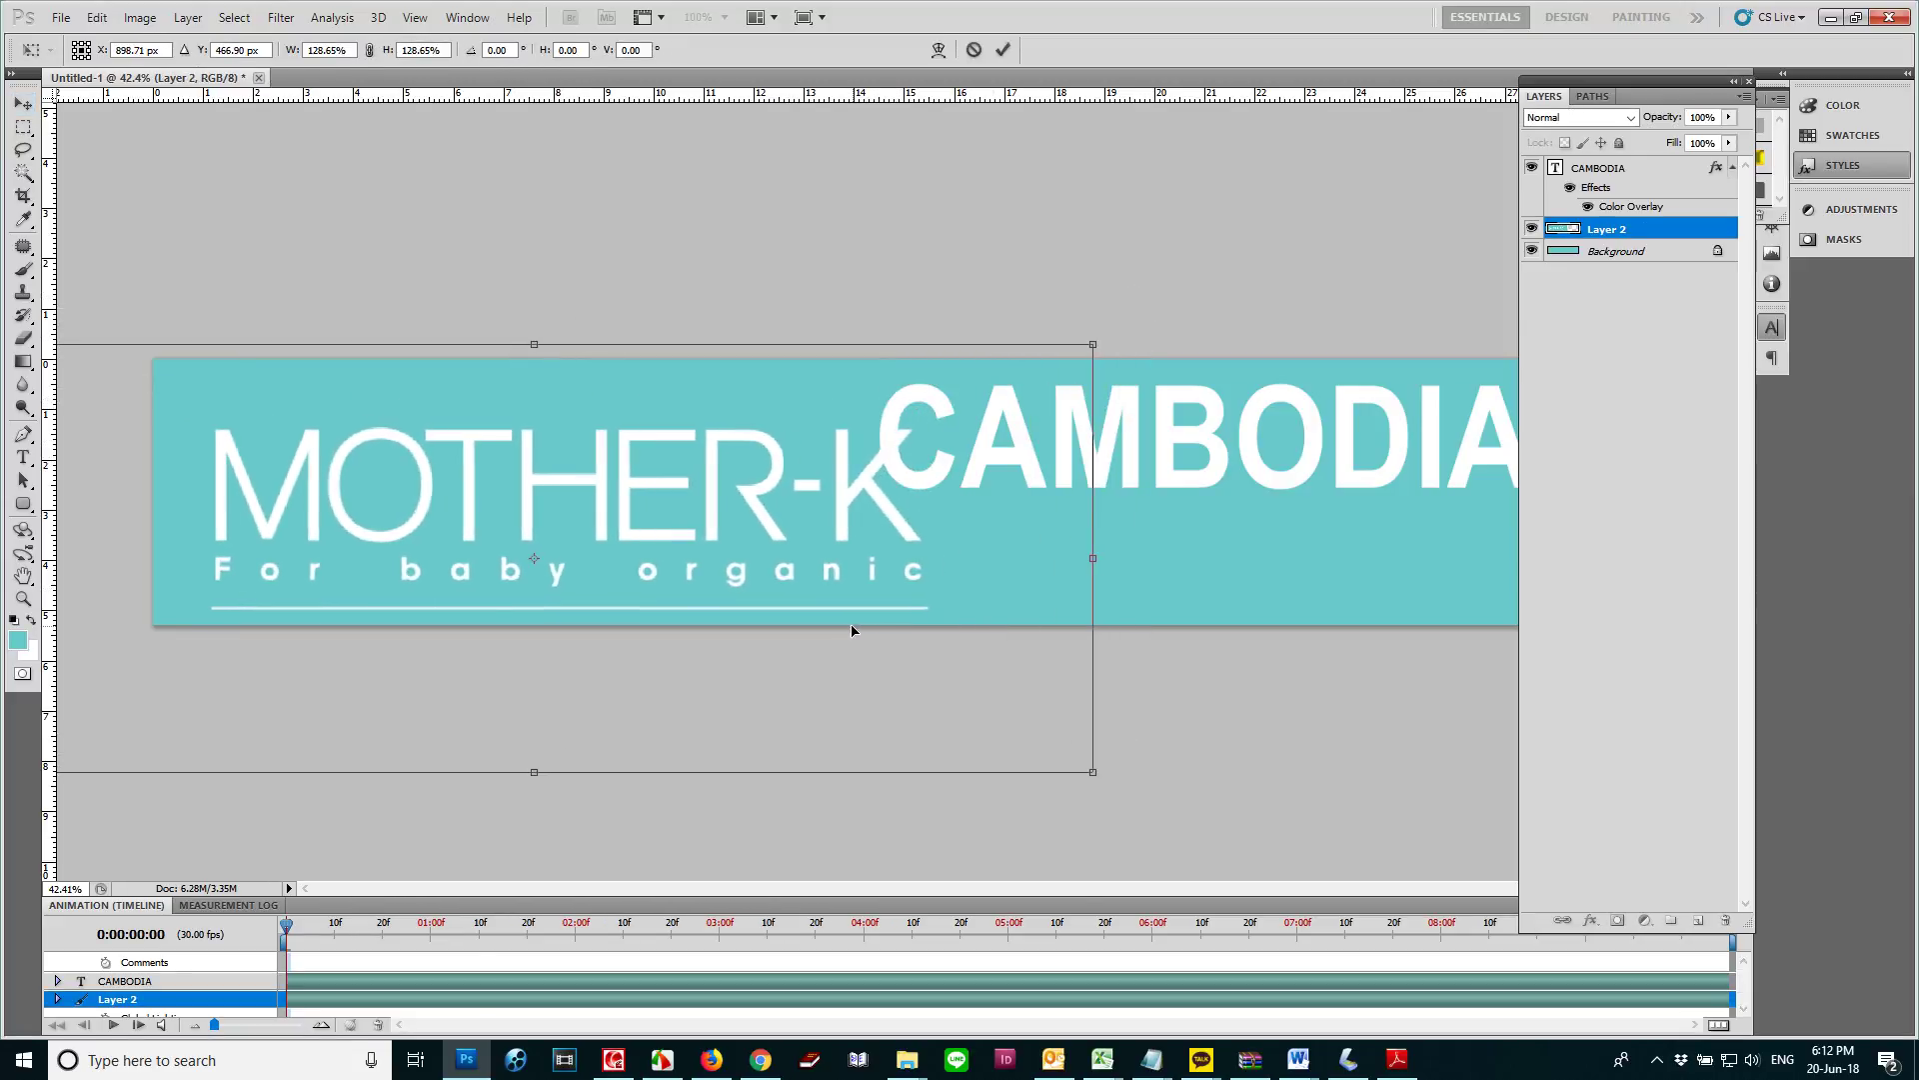
{"action": "key", "text": "Return"}
{"action": "left_click", "coordinate": [1180, 610]}
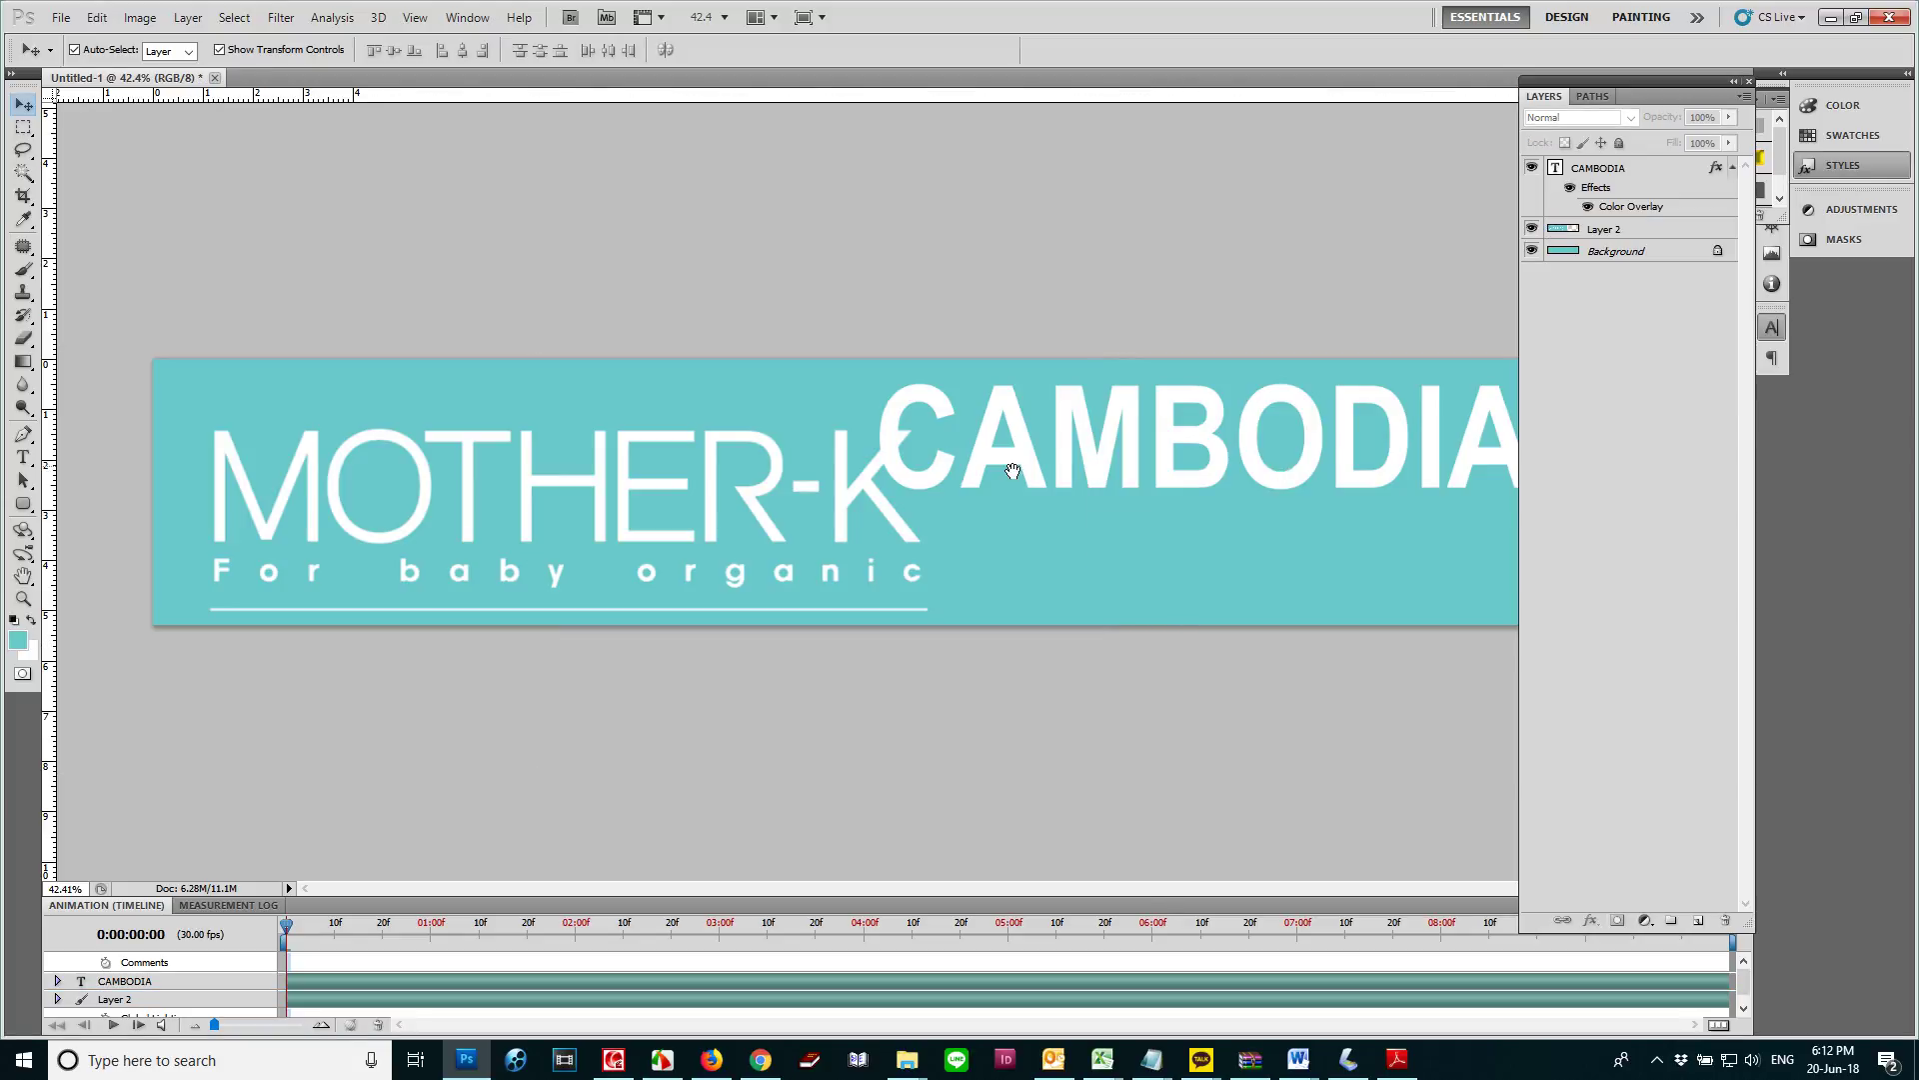
Clear the panels covering the banner and move the CAMBODIA text just past the K, level with MOTHER-K
{"action": "left_click", "coordinate": [1748, 82]}
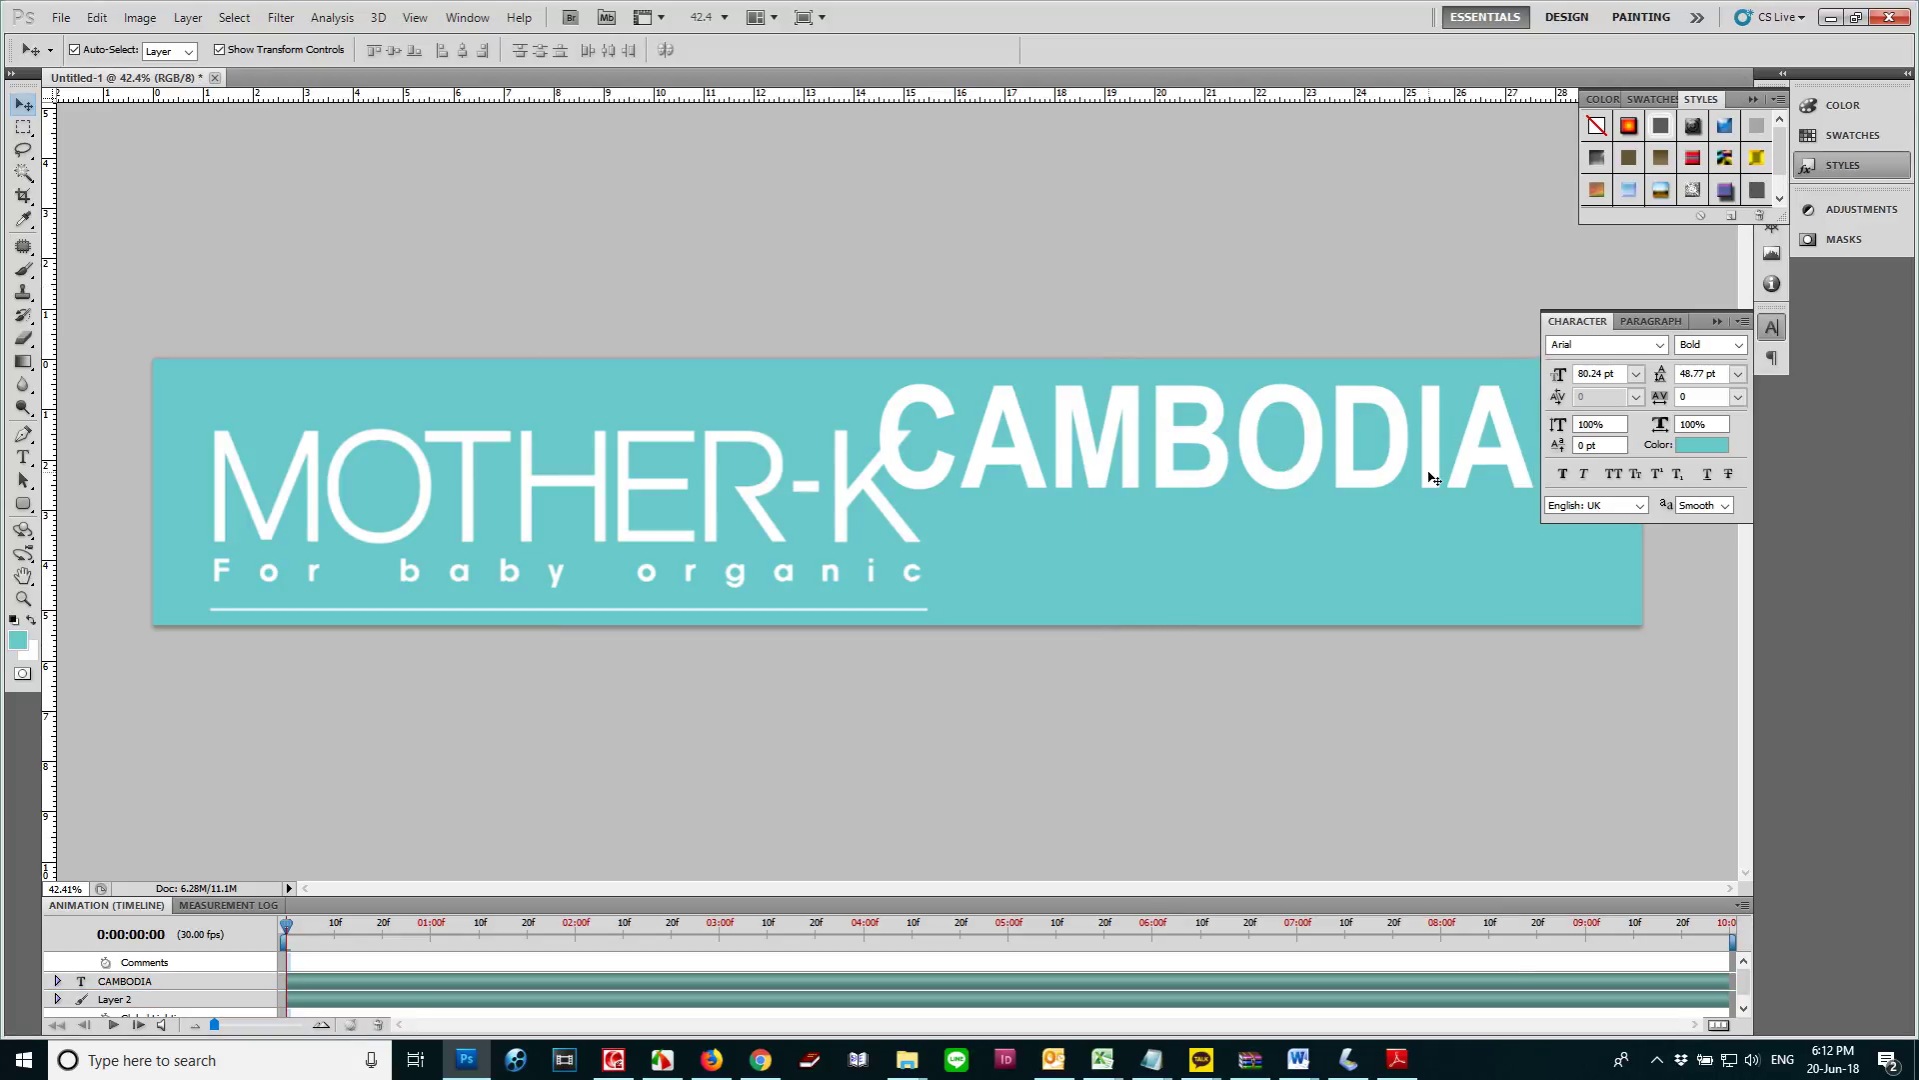
{"action": "left_click", "coordinate": [1716, 322]}
{"action": "left_click_drag", "start_coordinate": [1435, 445], "coordinate": [1492, 505]}
Change the whole CAMBODIA text to the regular, non-bold Arial style
{"action": "key", "text": "t"}
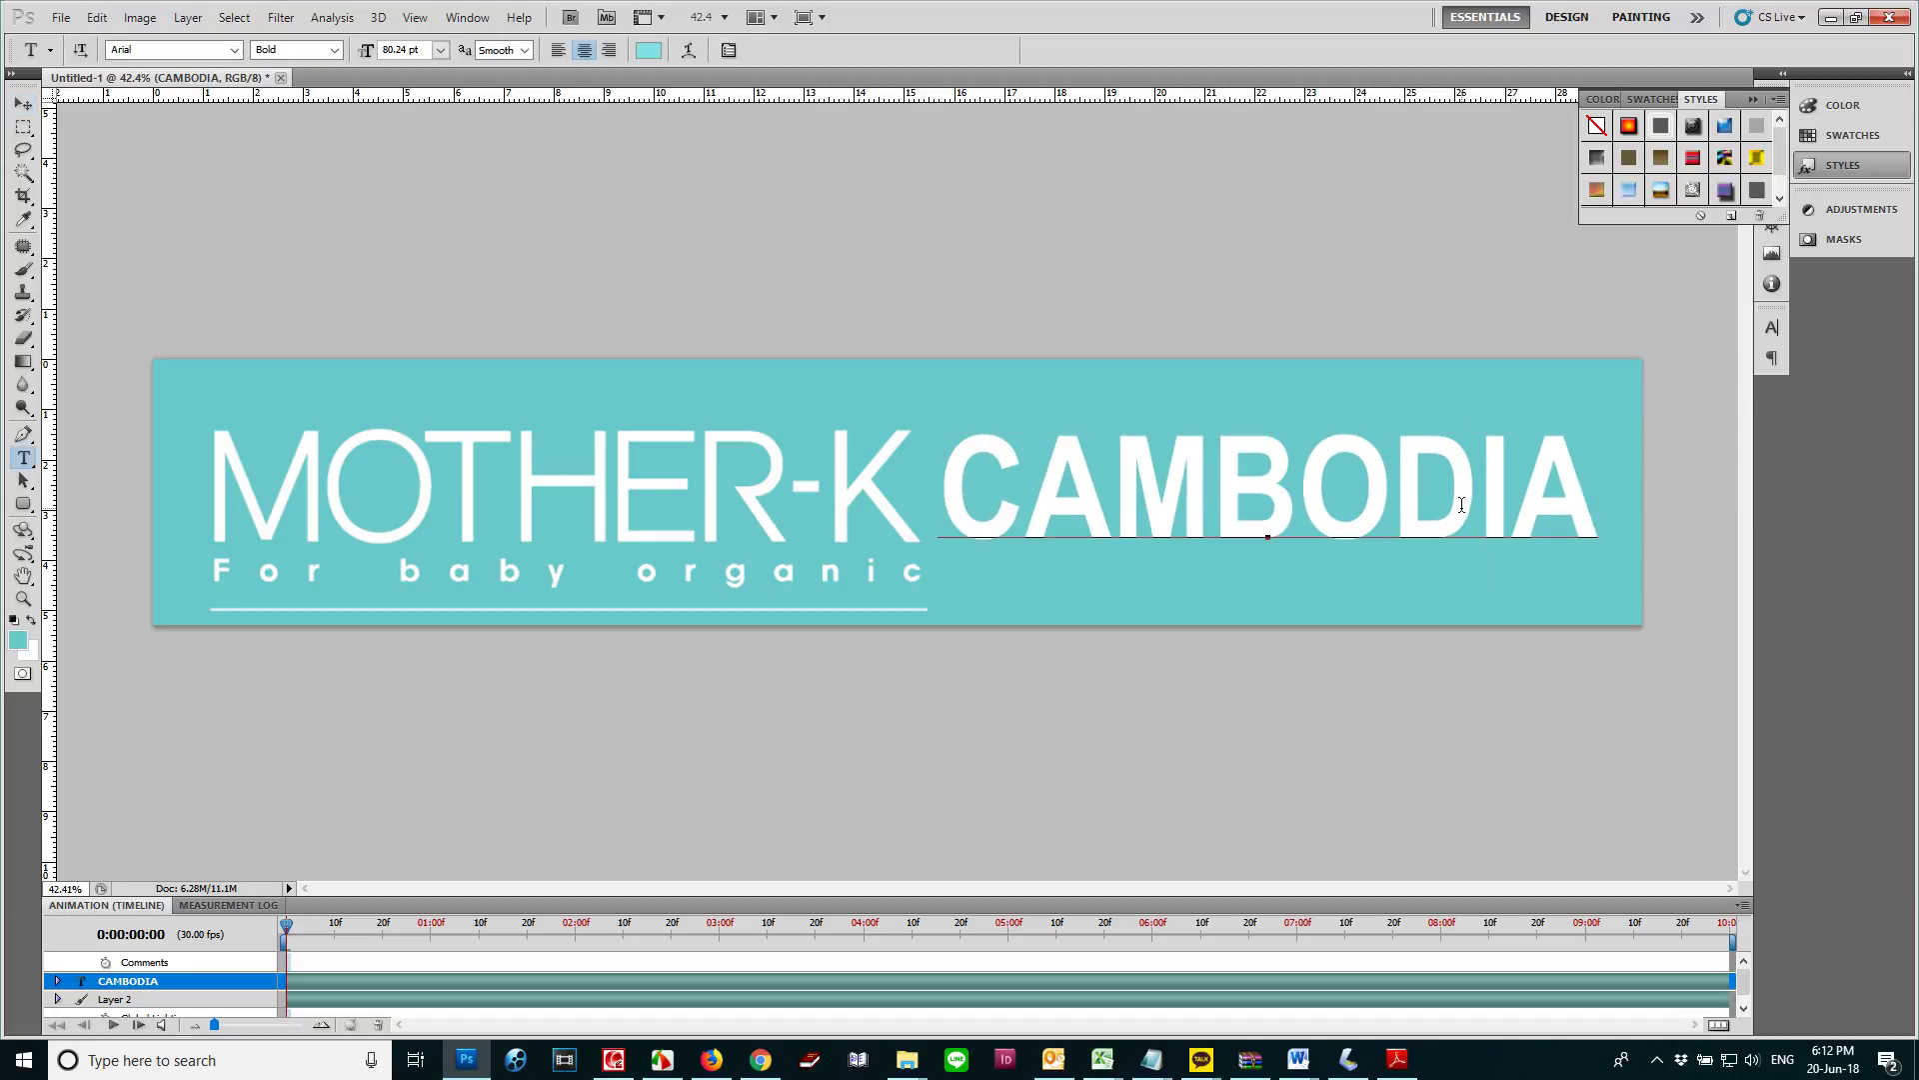
{"action": "left_click", "coordinate": [1492, 505]}
{"action": "key", "text": "ctrl+a"}
{"action": "left_click", "coordinate": [334, 49]}
{"action": "left_click", "coordinate": [313, 135]}
{"action": "left_click", "coordinate": [23, 103]}
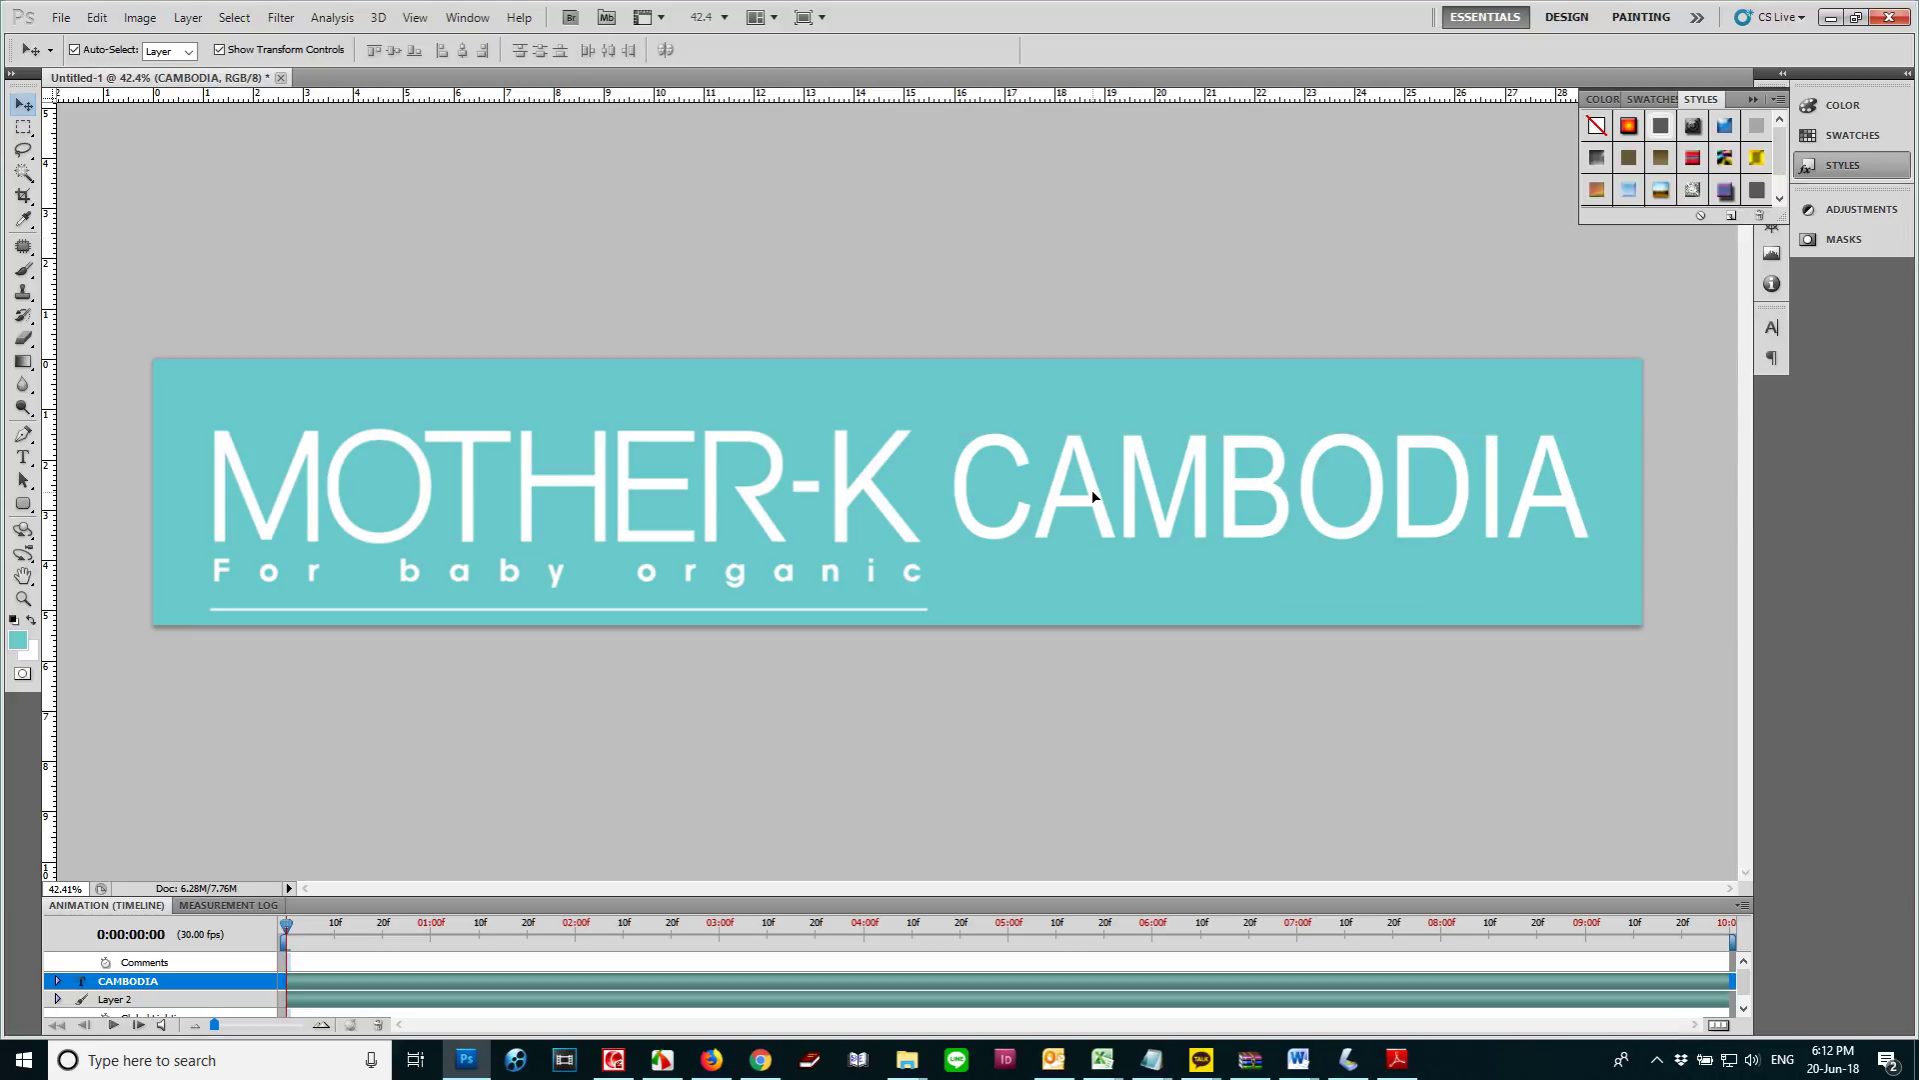
Nudge the CAMBODIA text toward the logo and enlarge it to match the height of the MOTHER-K lettering
{"action": "left_click_drag", "start_coordinate": [1092, 497], "coordinate": [1080, 488]}
{"action": "left_click_drag", "start_coordinate": [1577, 535], "coordinate": [1627, 598]}
{"action": "key", "text": "Return"}
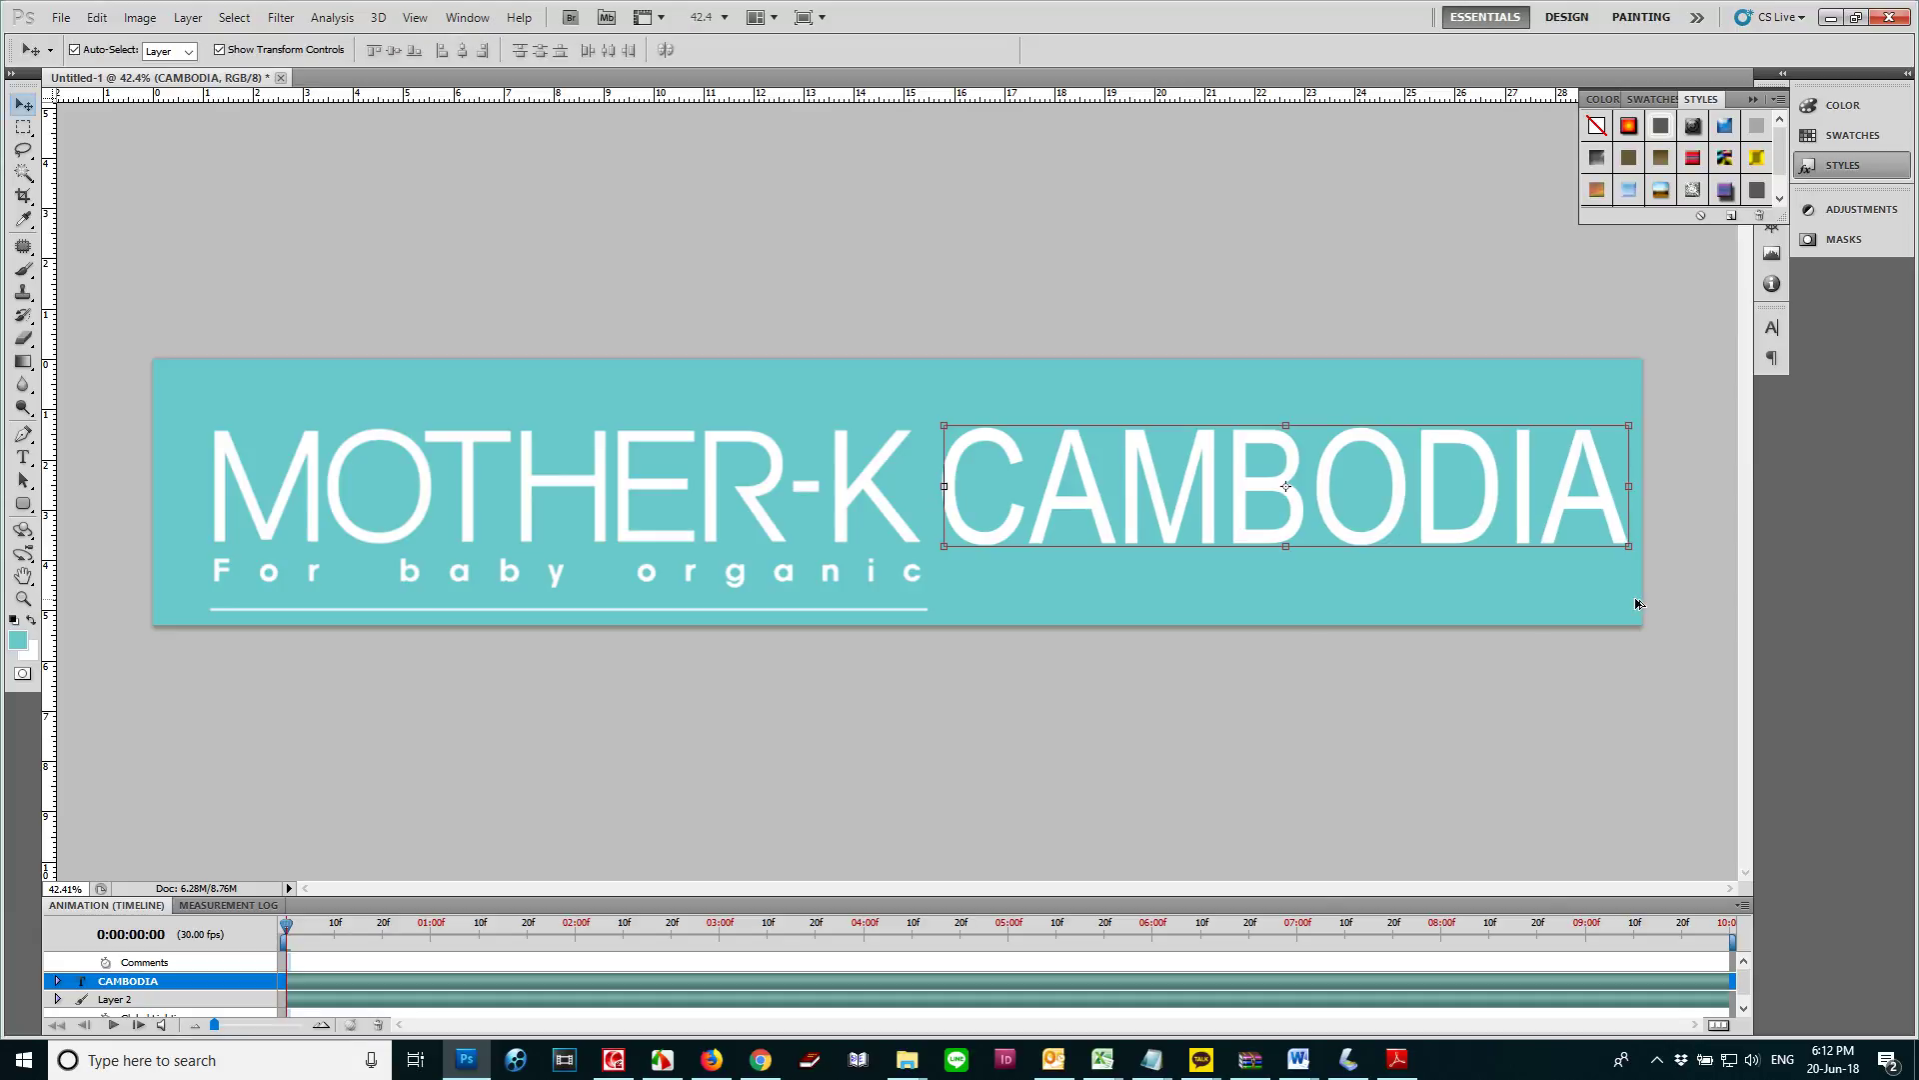
Export the banner for the web as a JPEG at quality 100 into the MOTHER-K folder on the Desktop
{"action": "key", "text": "ctrl+alt+shift+s"}
{"action": "left_click", "coordinate": [1572, 1011]}
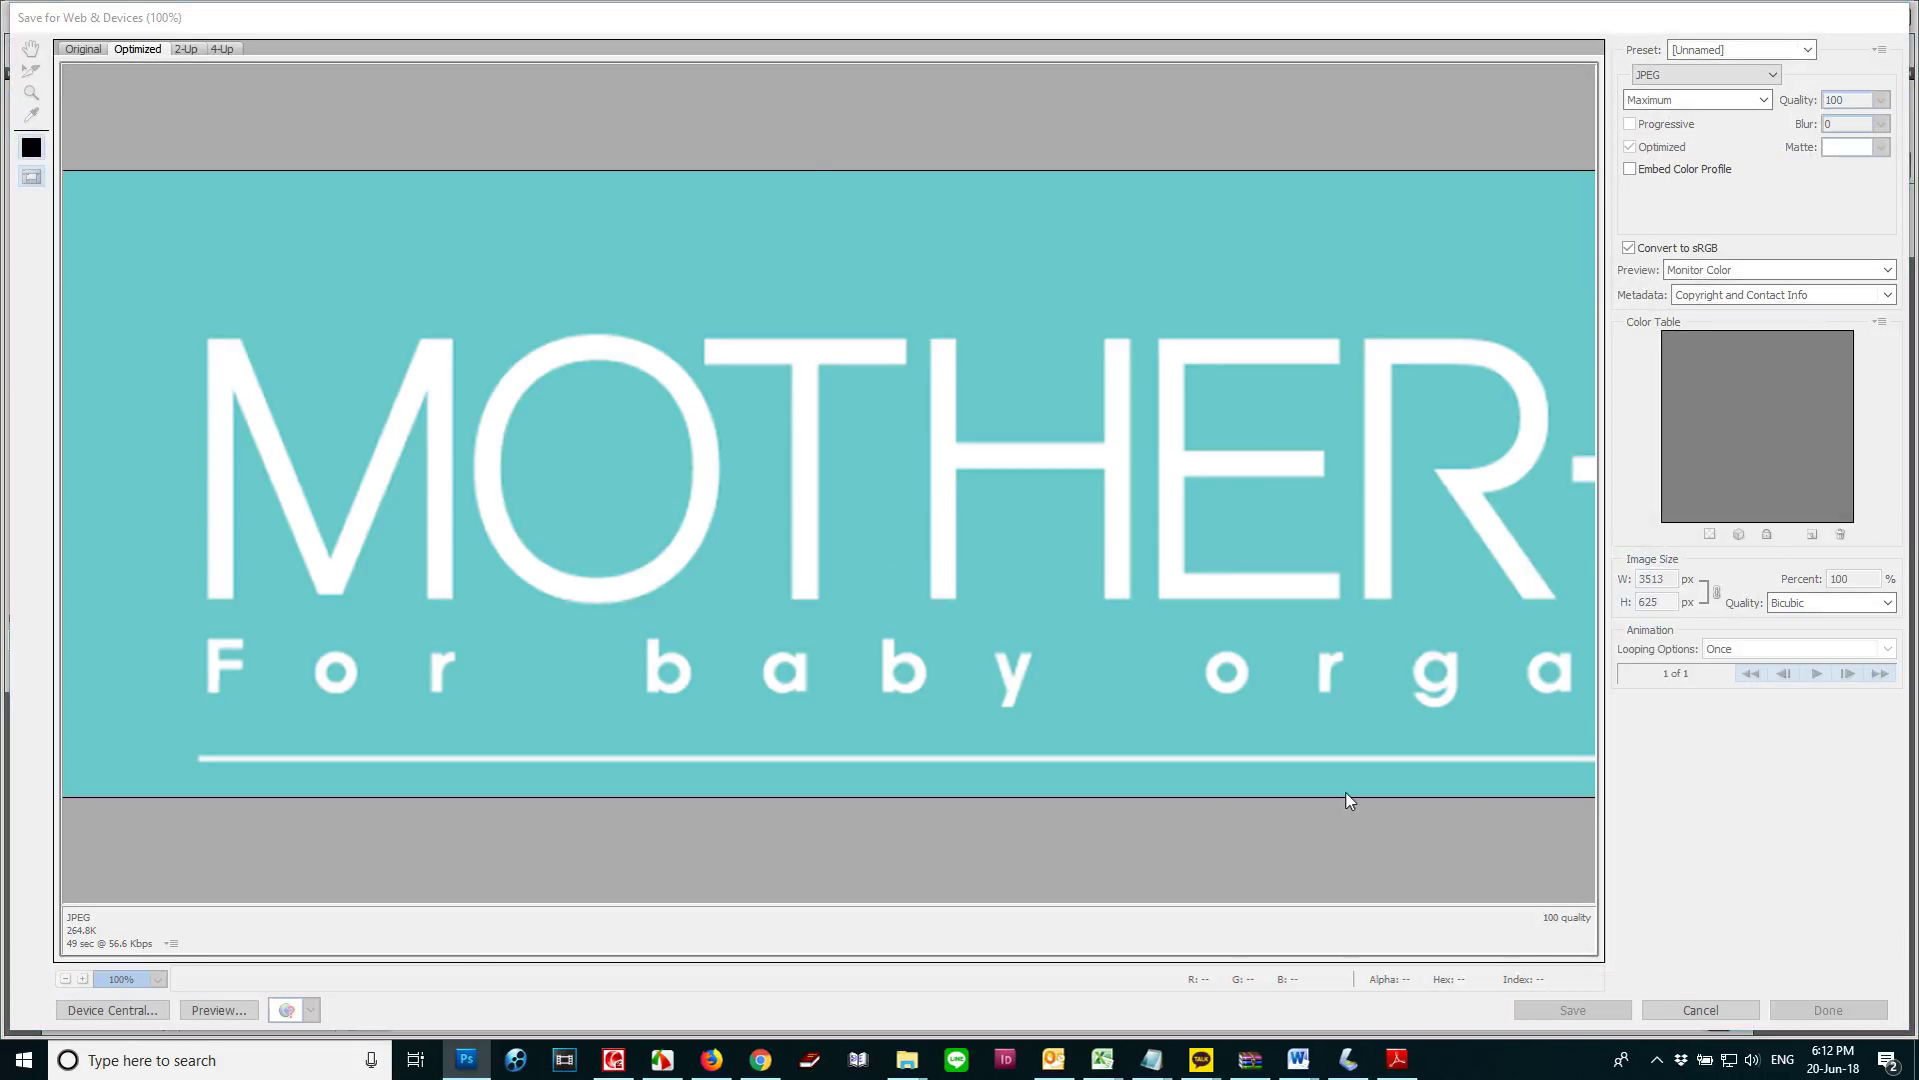
{"action": "left_click", "coordinate": [68, 192]}
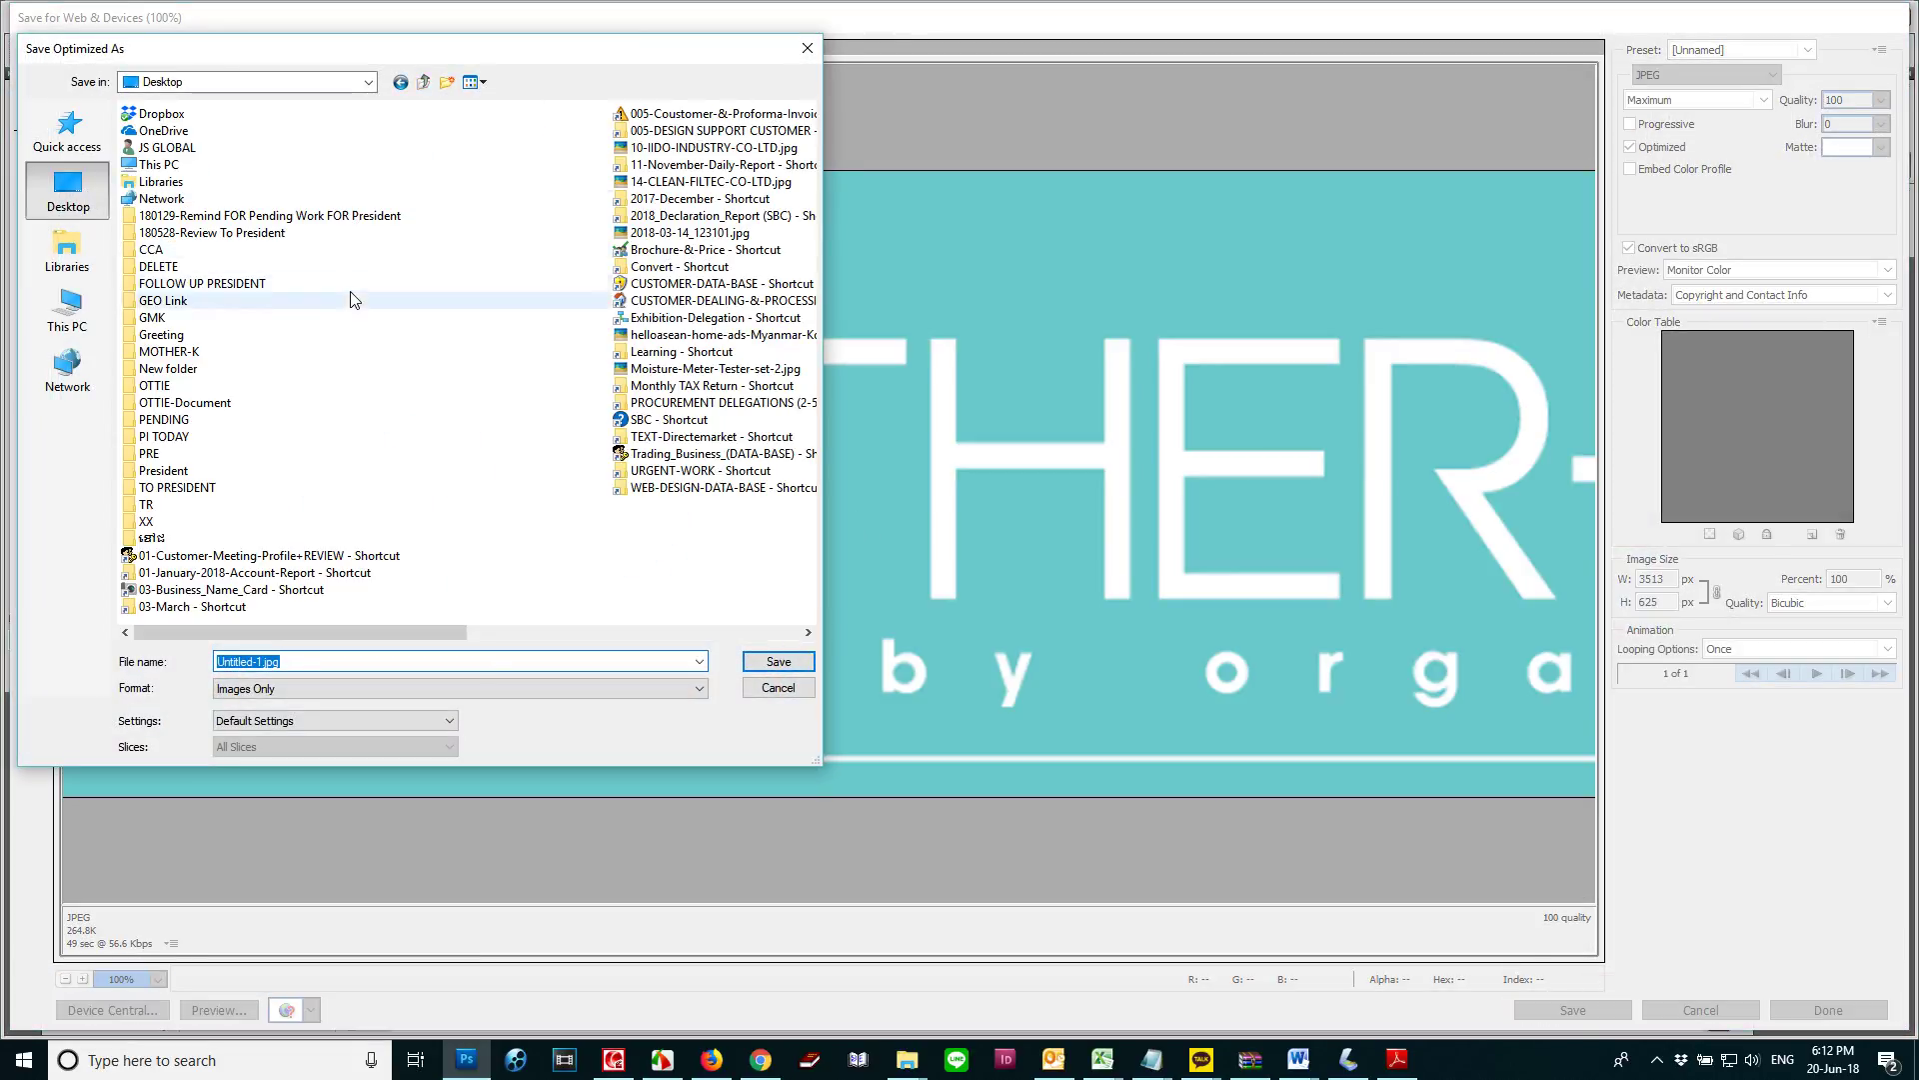
{"action": "double_click", "coordinate": [180, 353]}
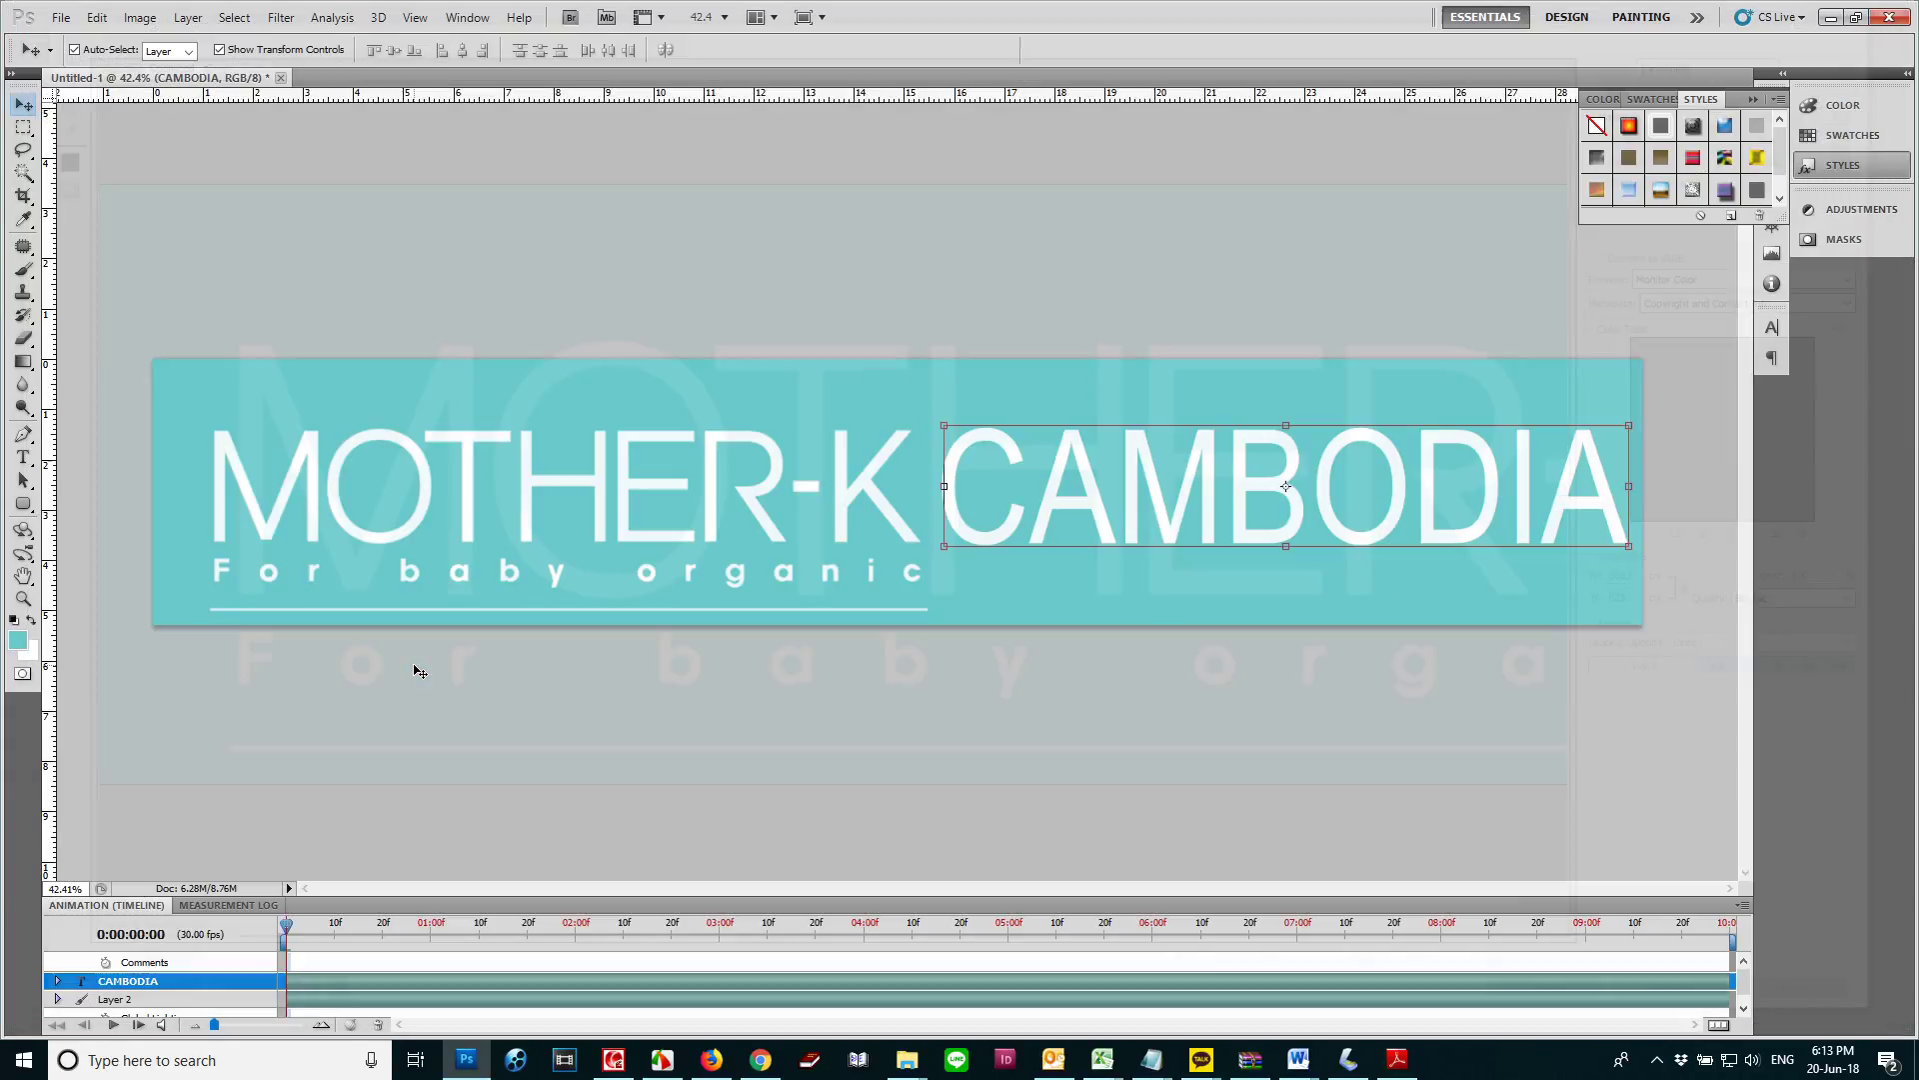
Save the layered document in the Desktop's MOTHER-K folder as a Photoshop file named MOTHER K-Head
{"action": "key", "text": "ctrl+s"}
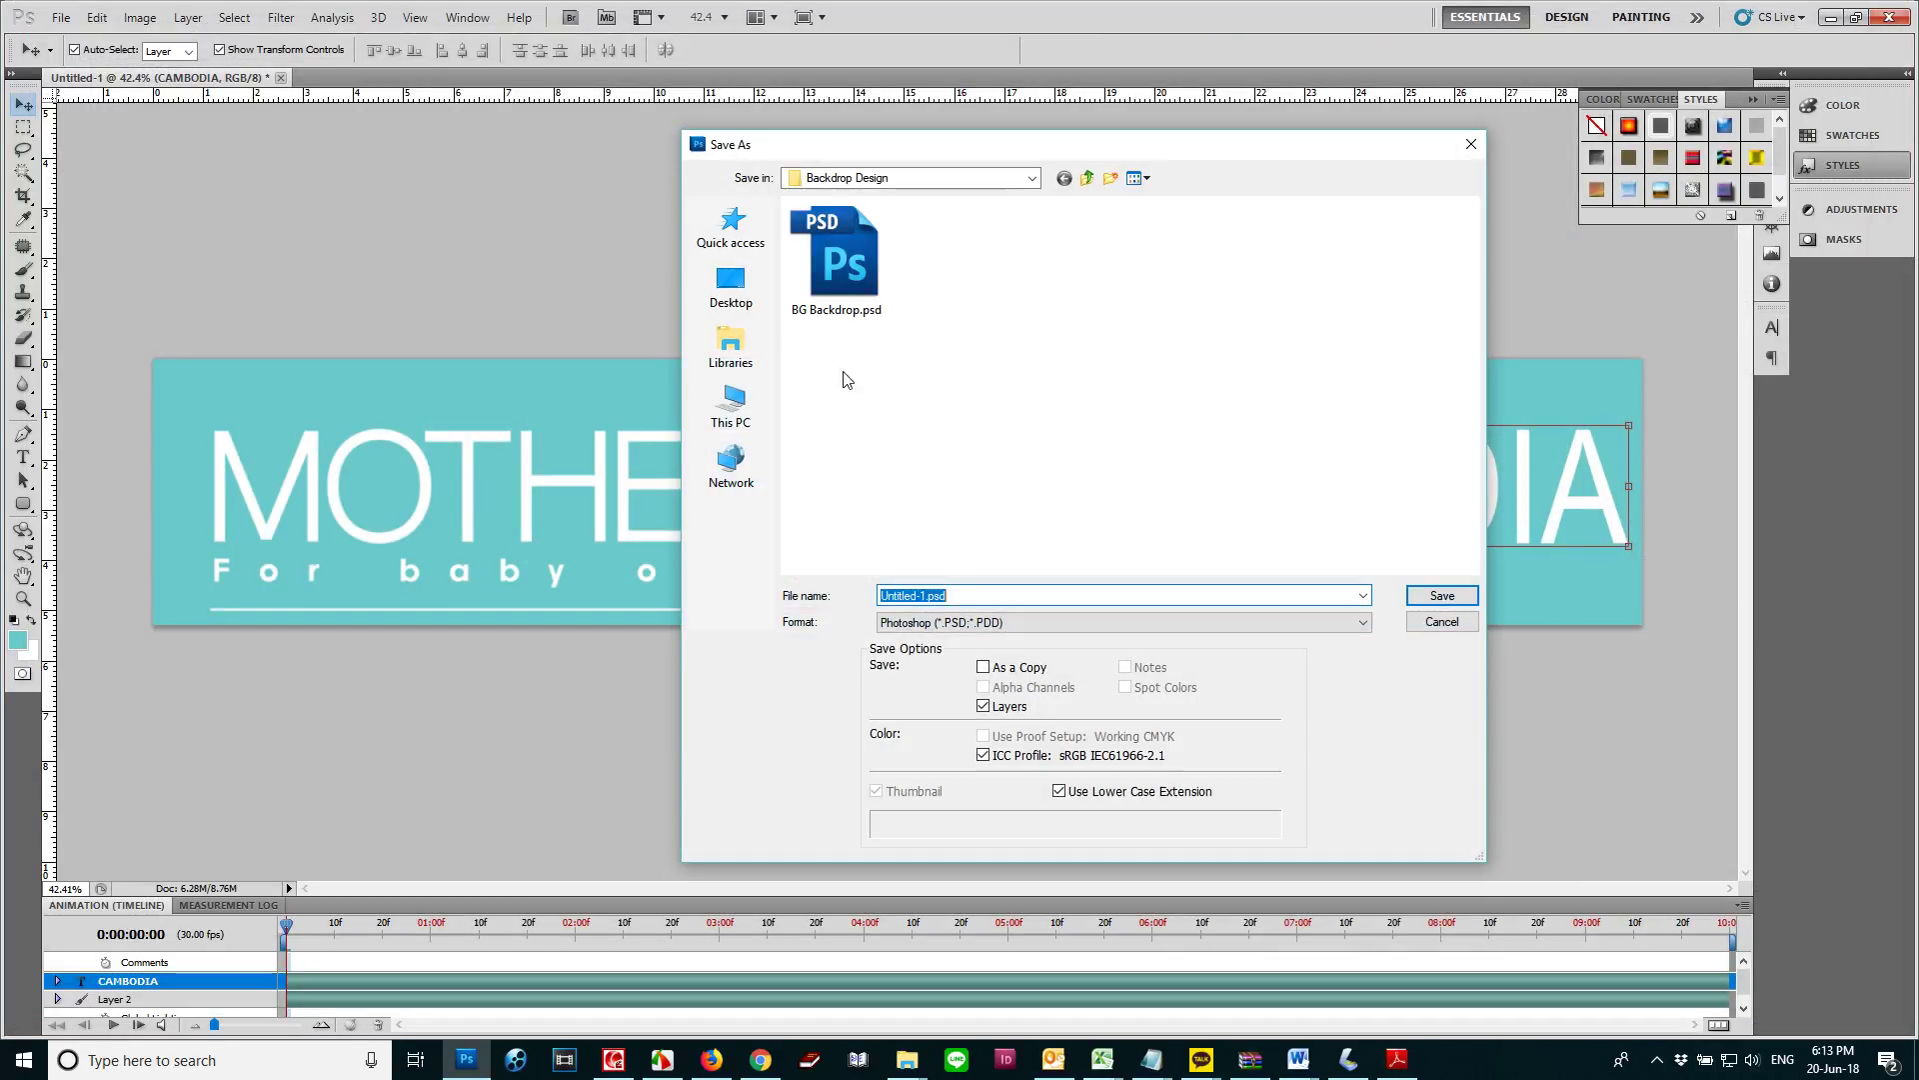
{"action": "left_click", "coordinate": [731, 285]}
{"action": "double_click", "coordinate": [845, 448]}
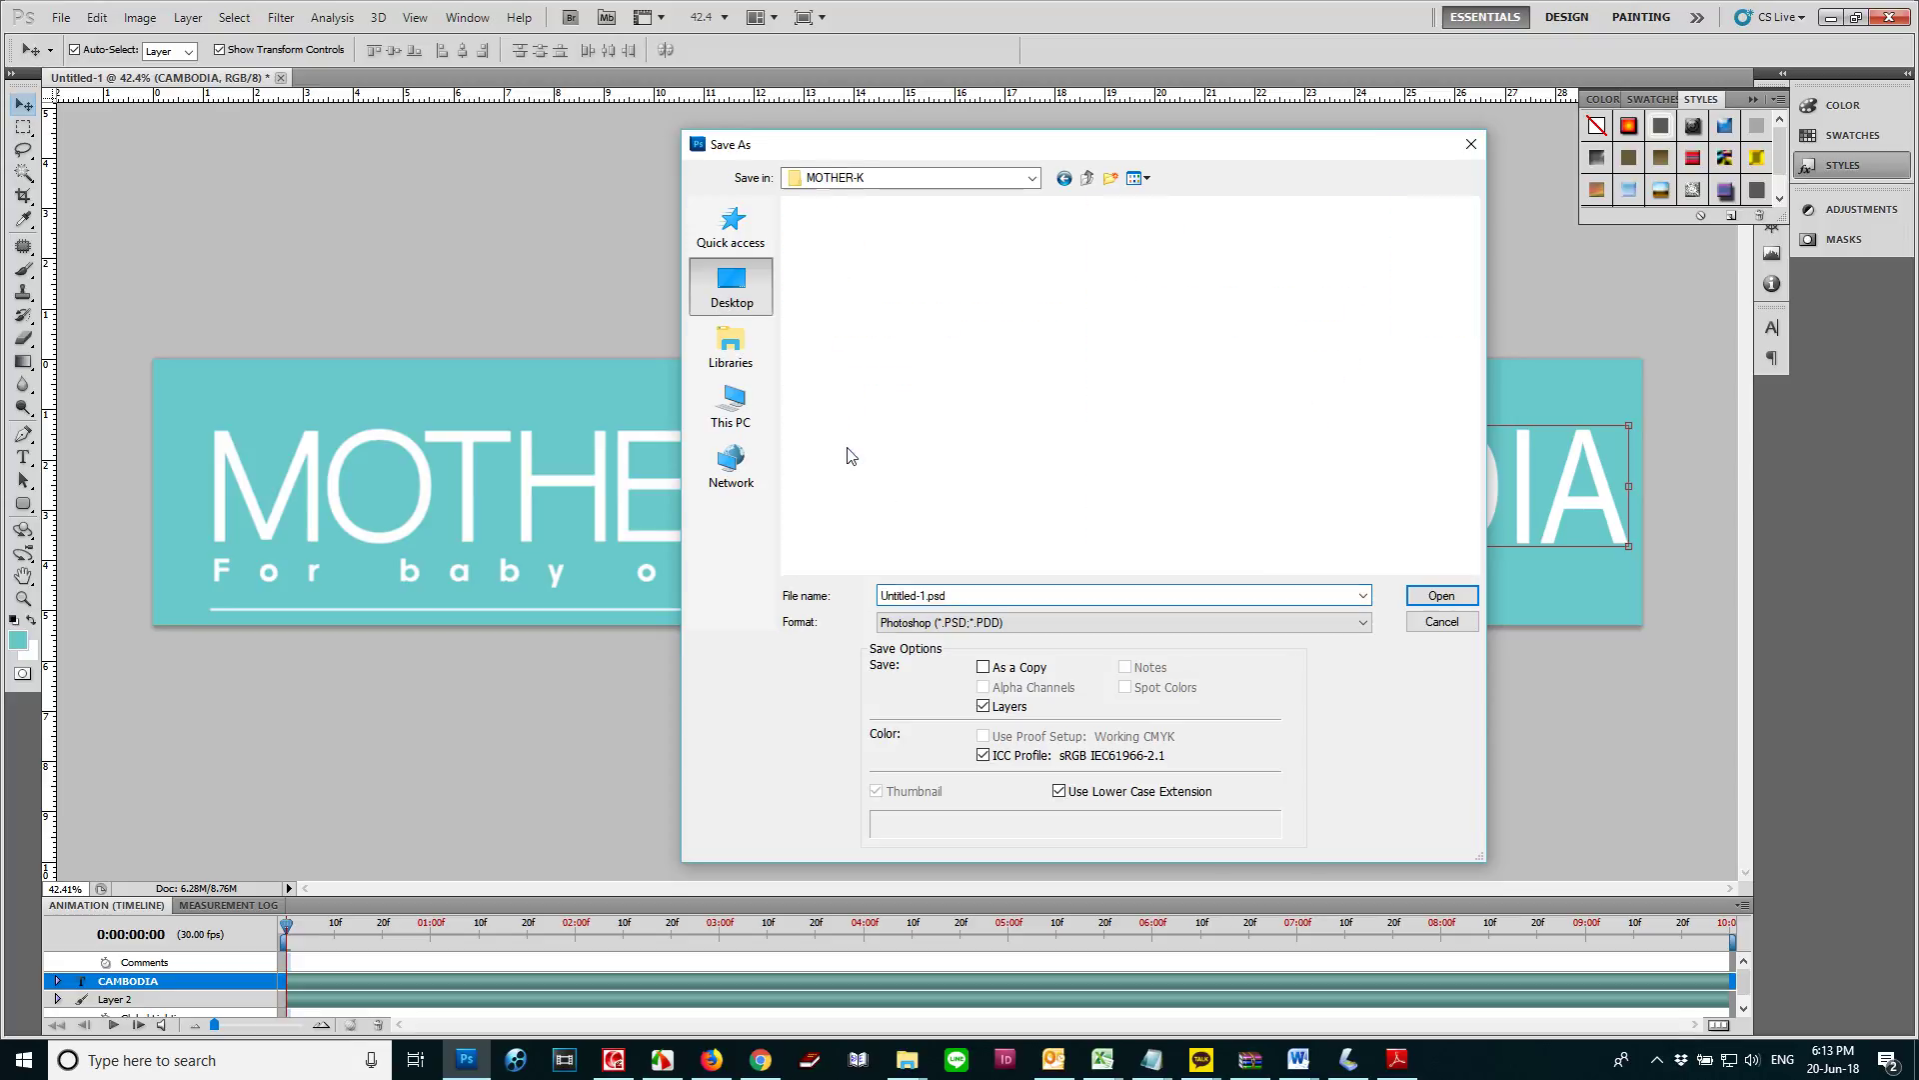
{"action": "type", "text": "M"}
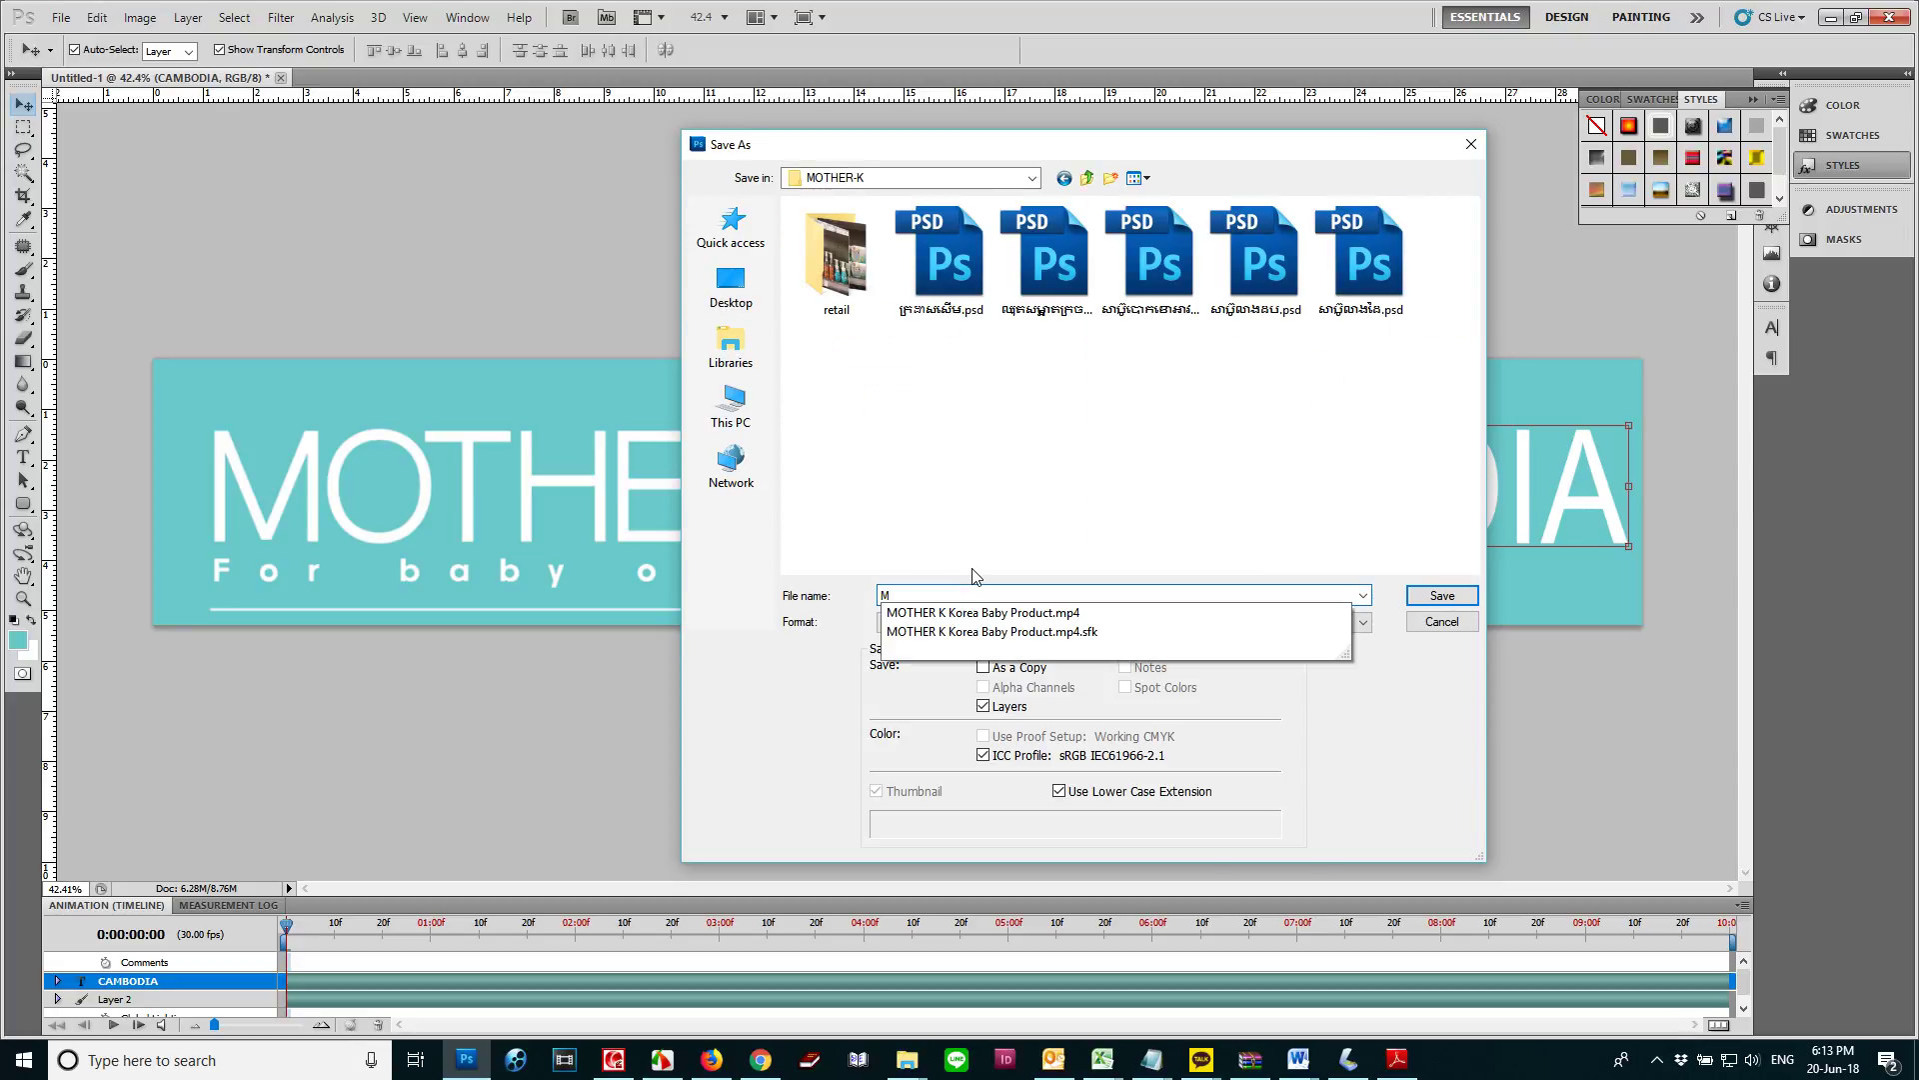
{"action": "key", "text": "Down"}
{"action": "key", "text": "BackSpace"}
{"action": "type", "text": "-Head"}
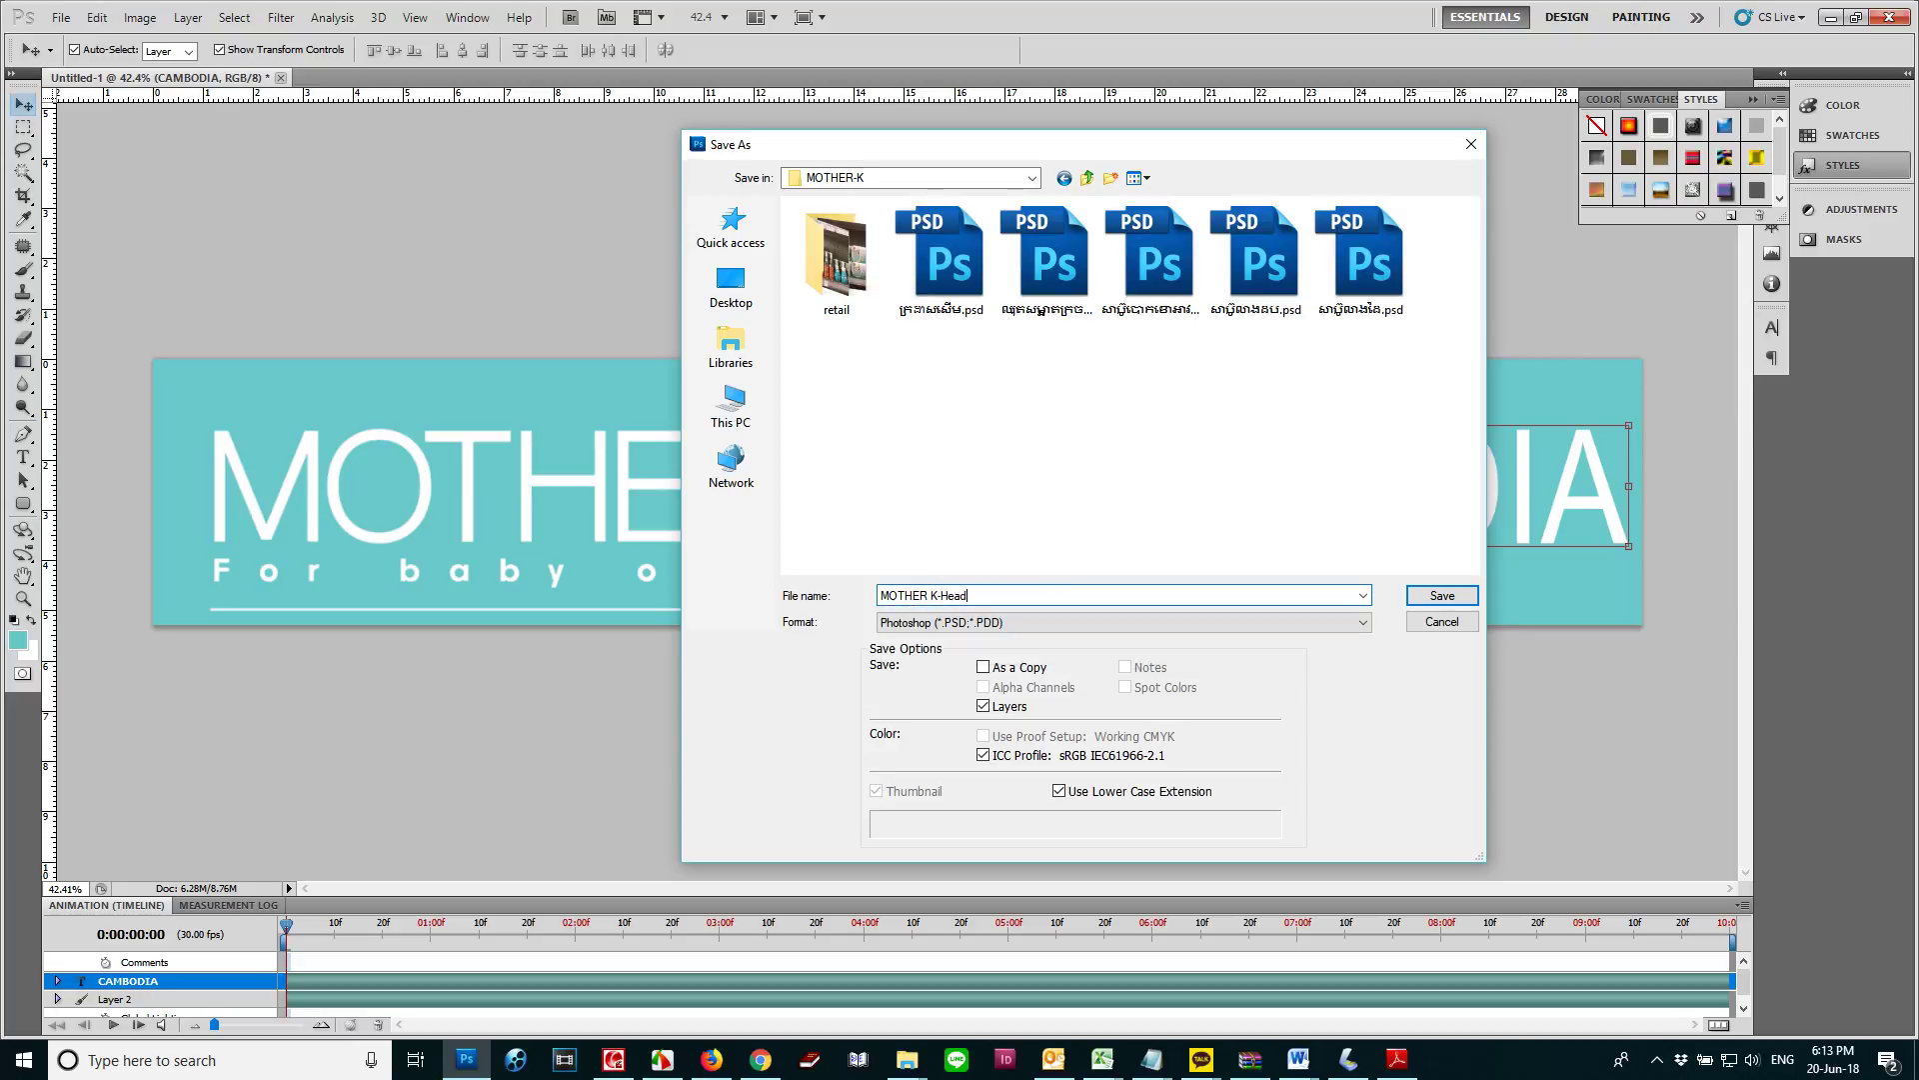
{"action": "key", "text": "Return"}
{"action": "key", "text": "Return"}
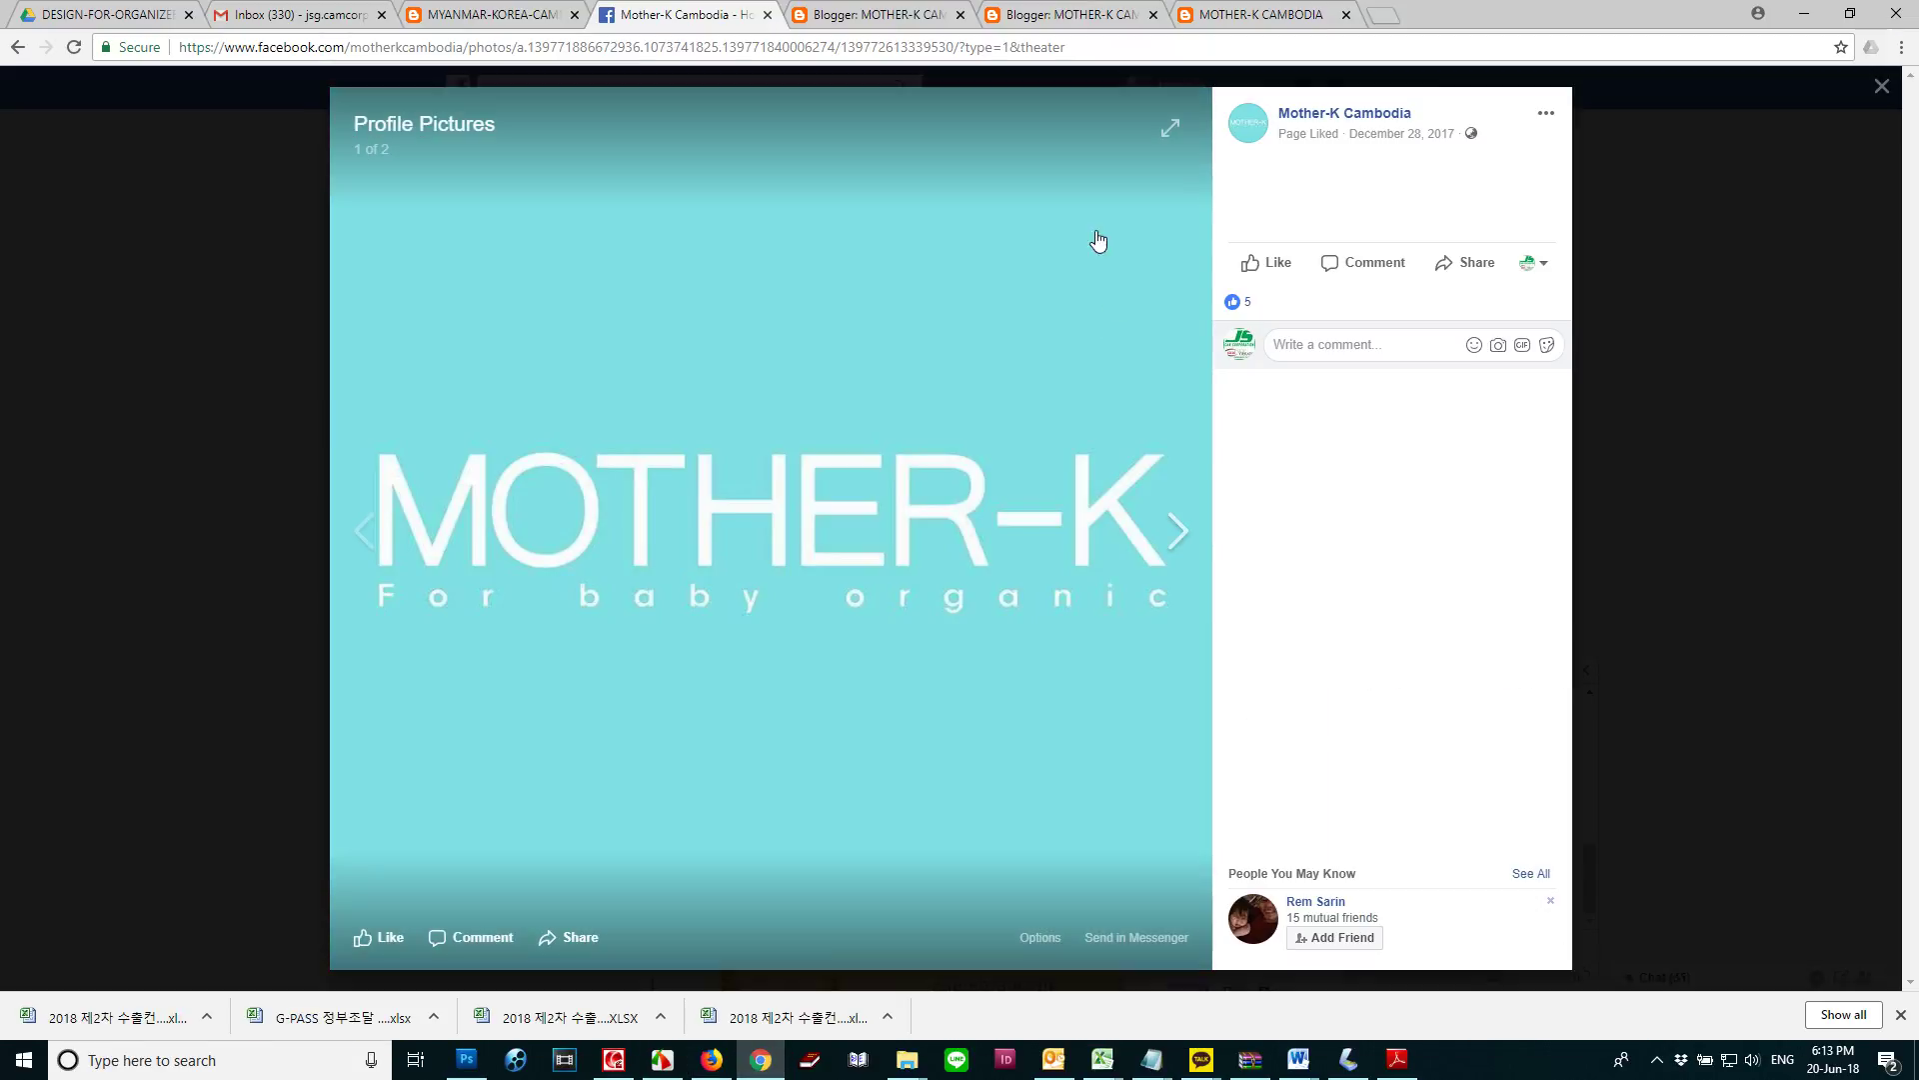
Open the header gadget in the Blogger layout and upload the exported banner from the computer, placed behind the title and description
{"action": "left_click", "coordinate": [872, 14]}
{"action": "scroll", "coordinate": [741, 420], "scroll_direction": "up", "scroll_amount": 7}
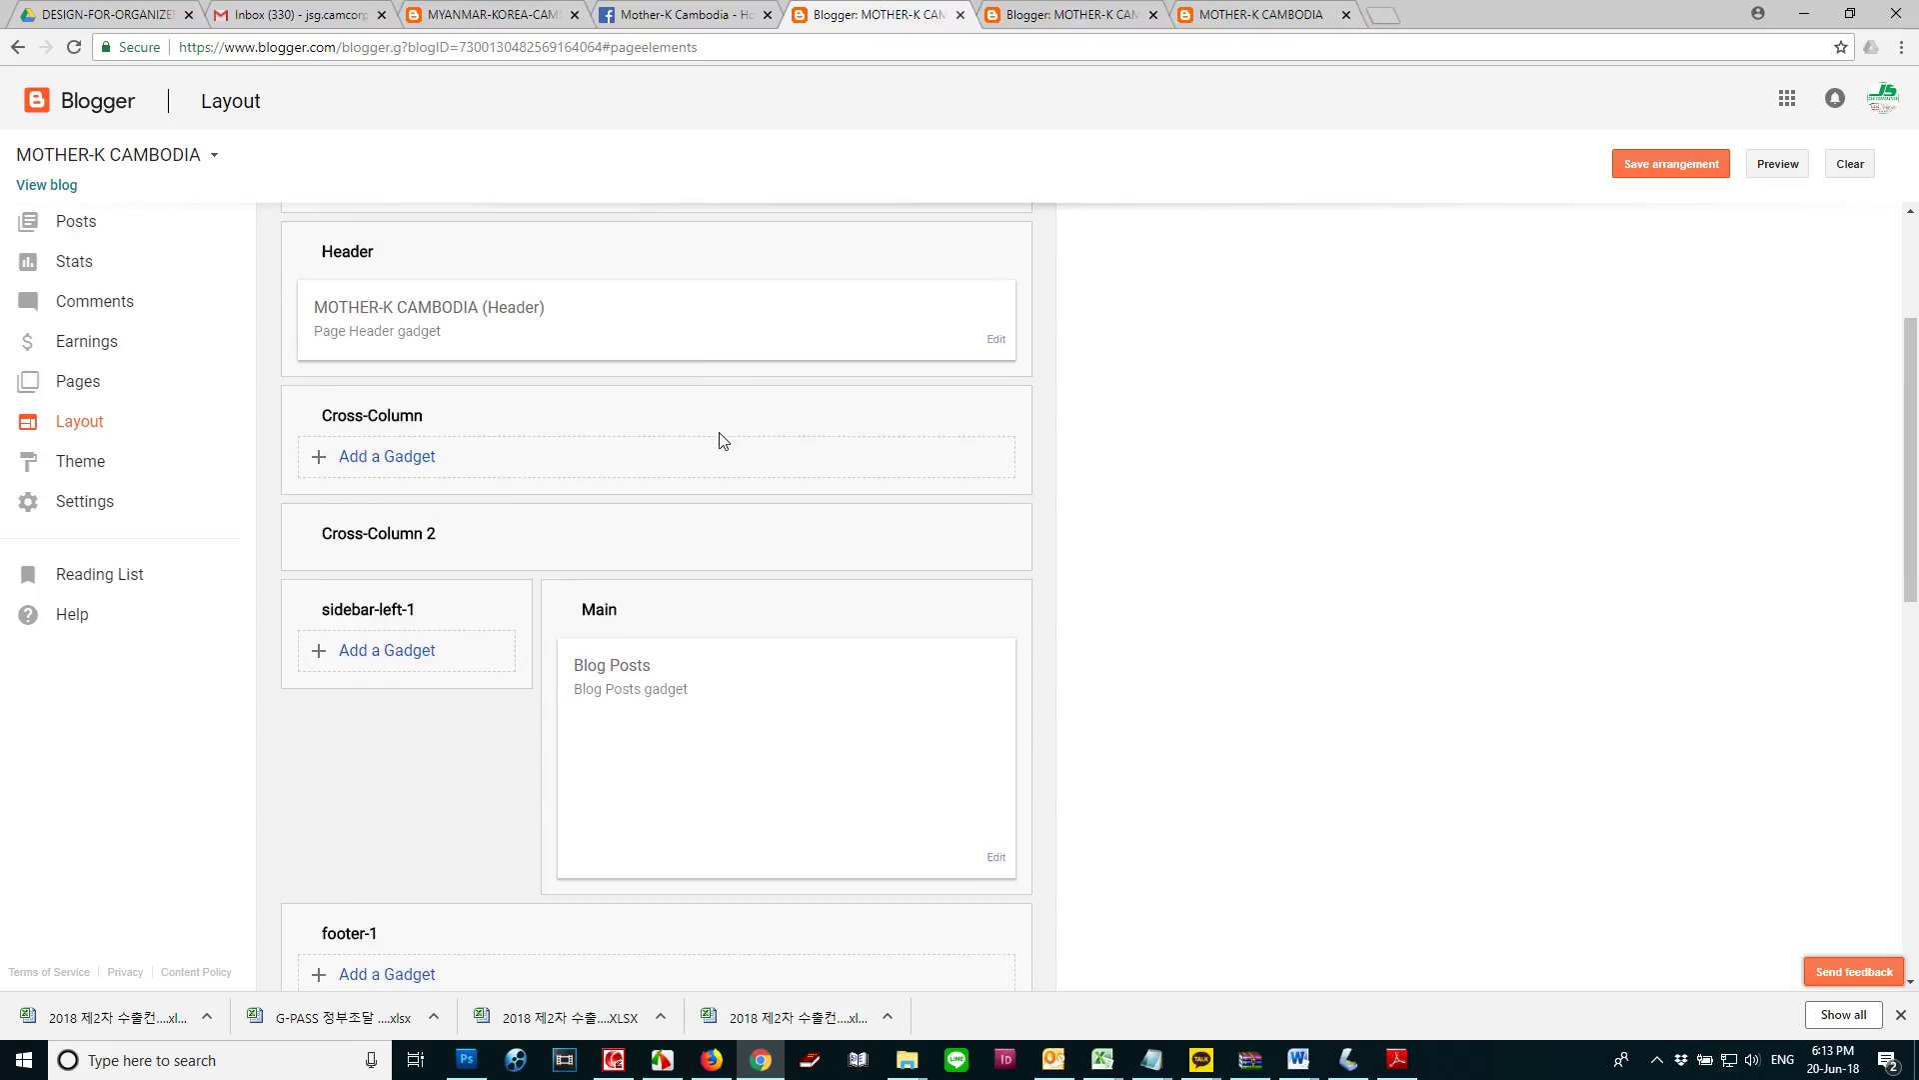
{"action": "left_click", "coordinate": [996, 615]}
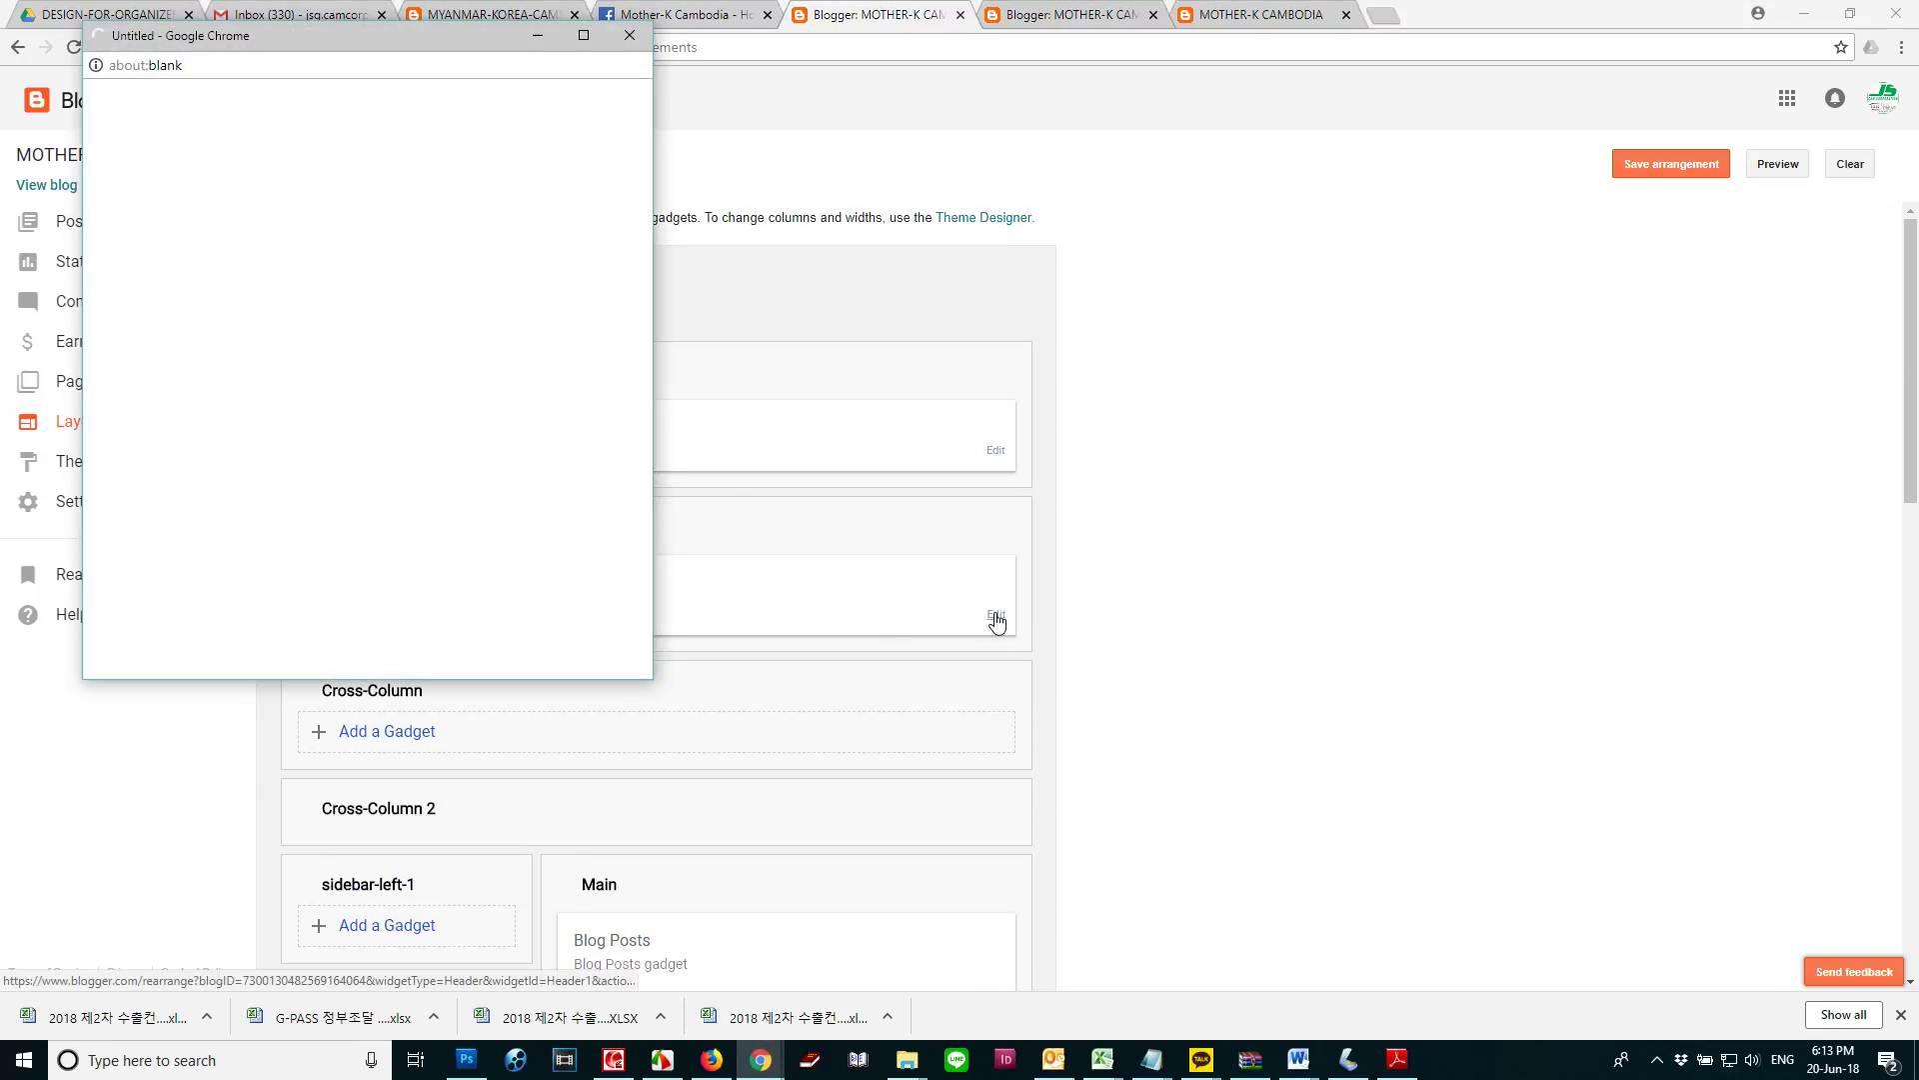
{"action": "left_click", "coordinate": [347, 390]}
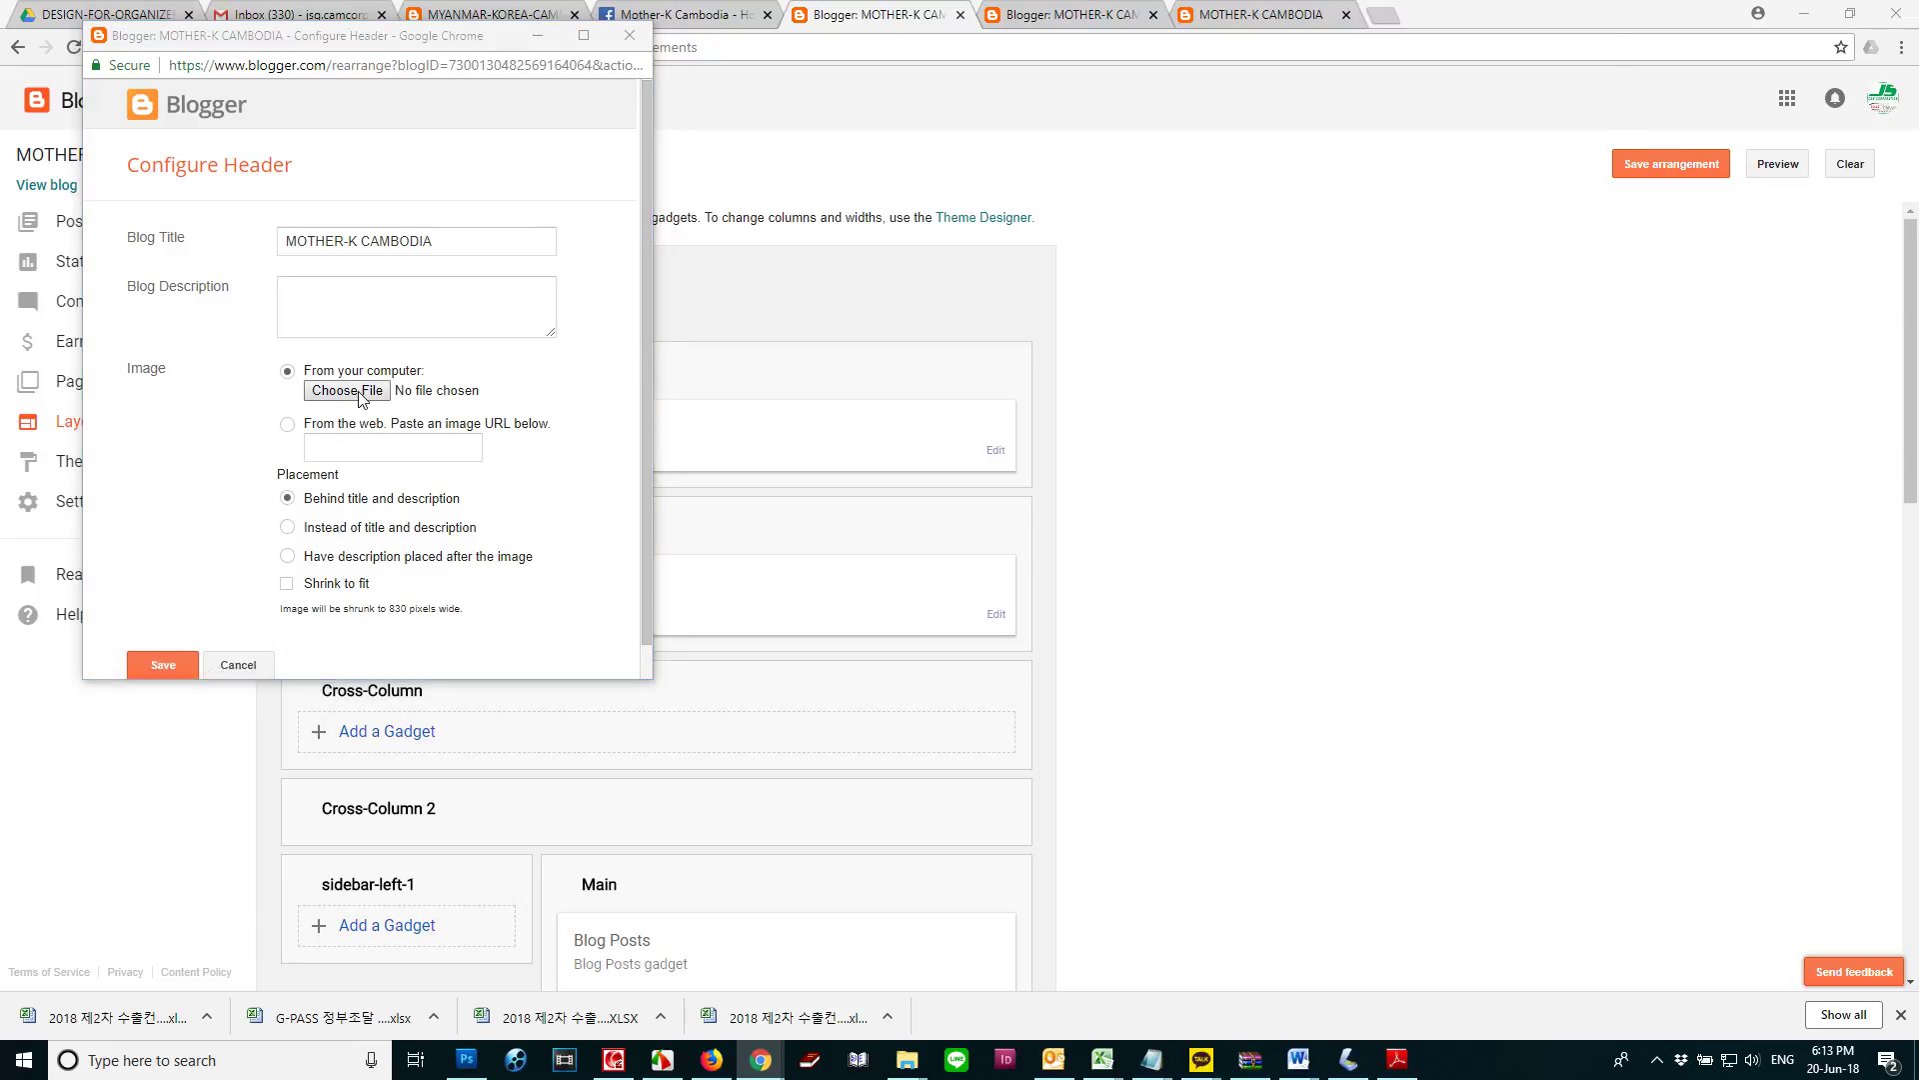
{"action": "double_click", "coordinate": [559, 200]}
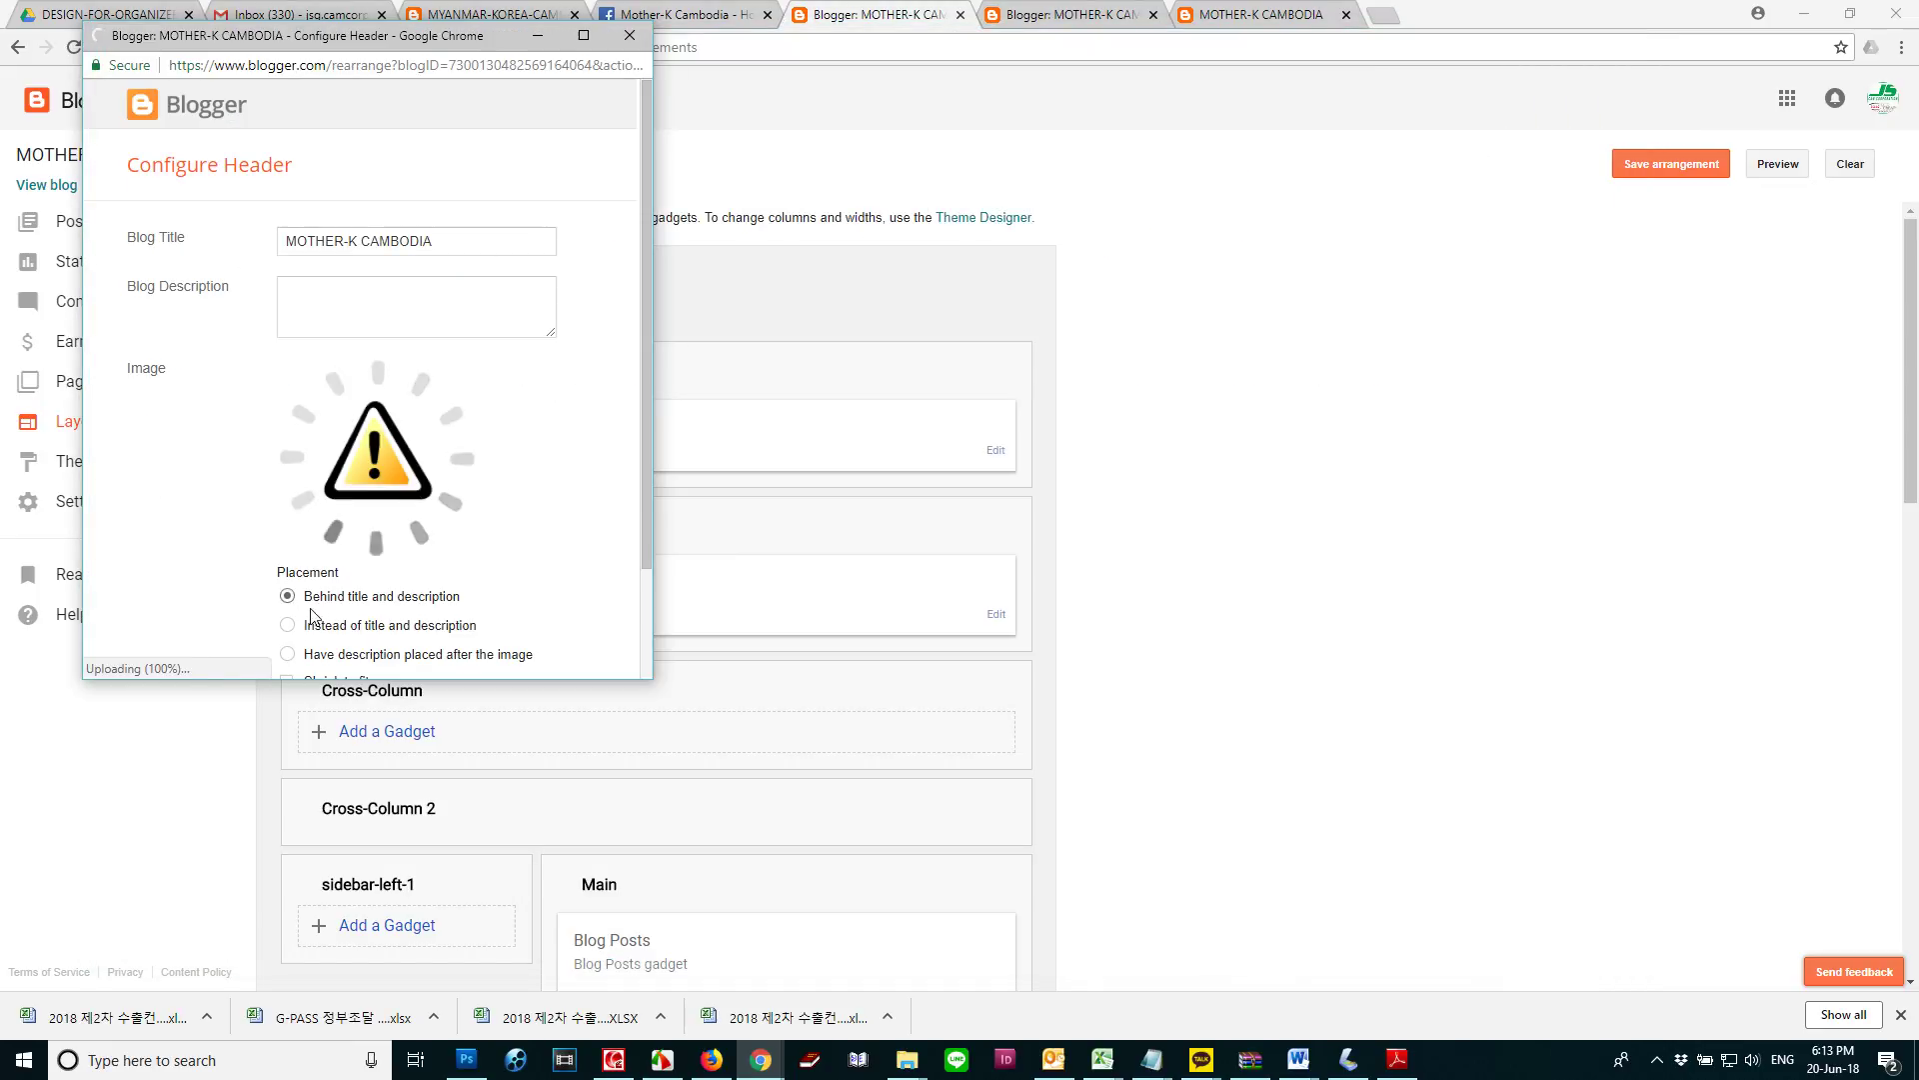
{"action": "scroll", "coordinate": [390, 479], "scroll_direction": "down", "scroll_amount": 1}
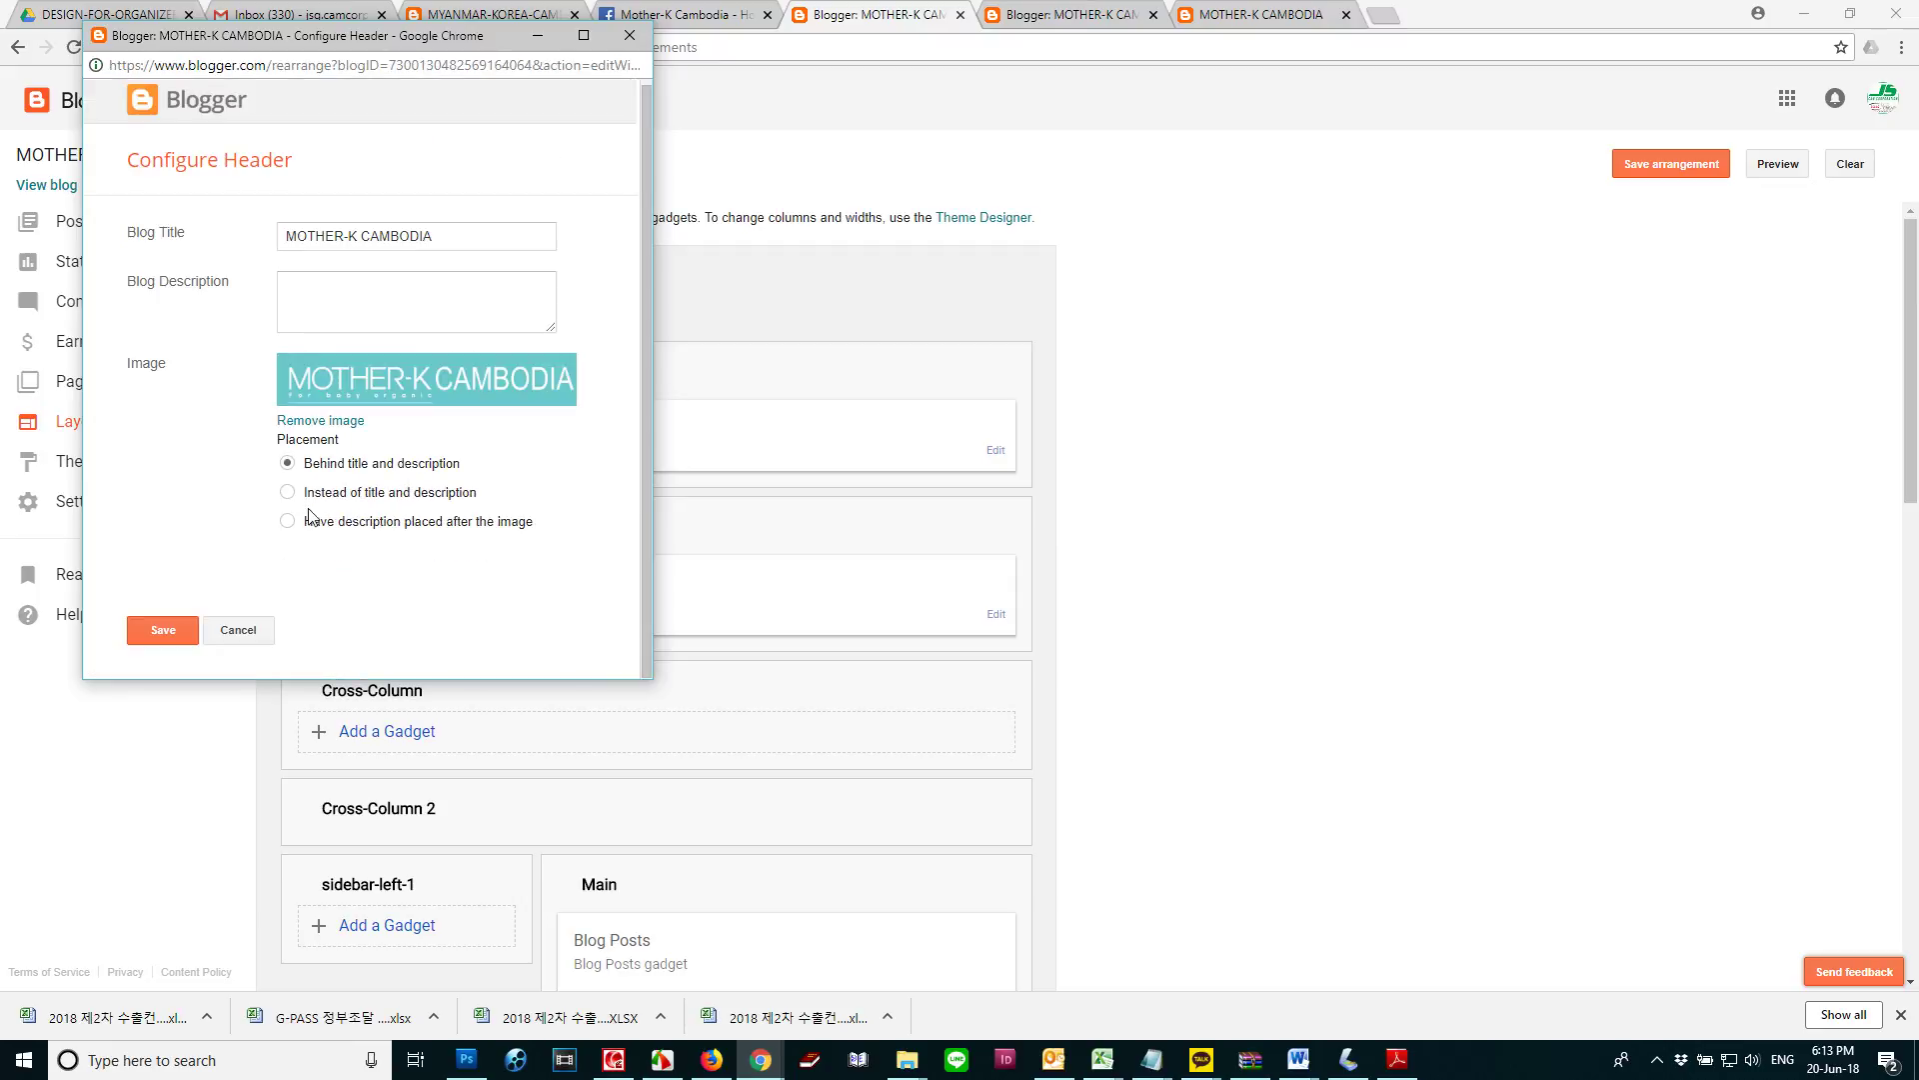
Save the header settings and the layout arrangement, and reload the live blog to check the banner
{"action": "left_click", "coordinate": [178, 633]}
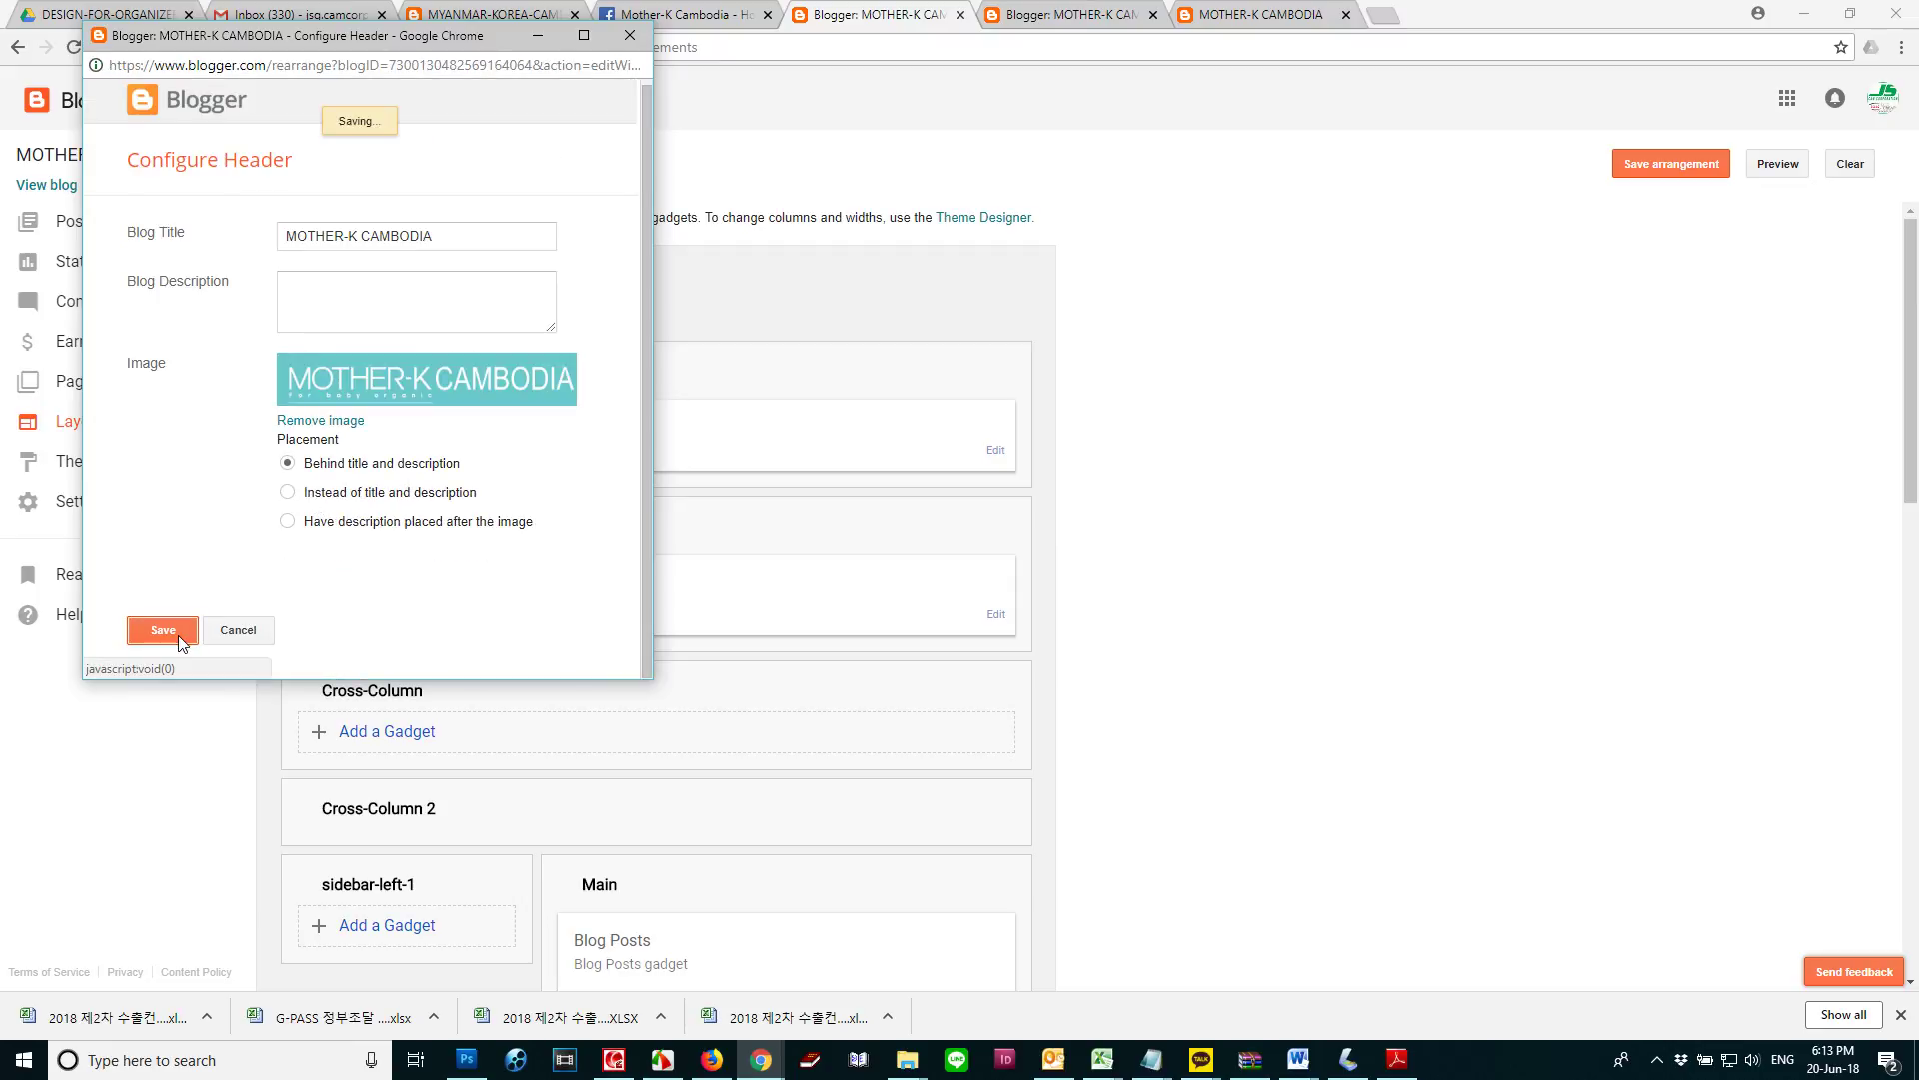
{"action": "left_click", "coordinate": [1654, 170]}
{"action": "left_click", "coordinate": [1239, 14]}
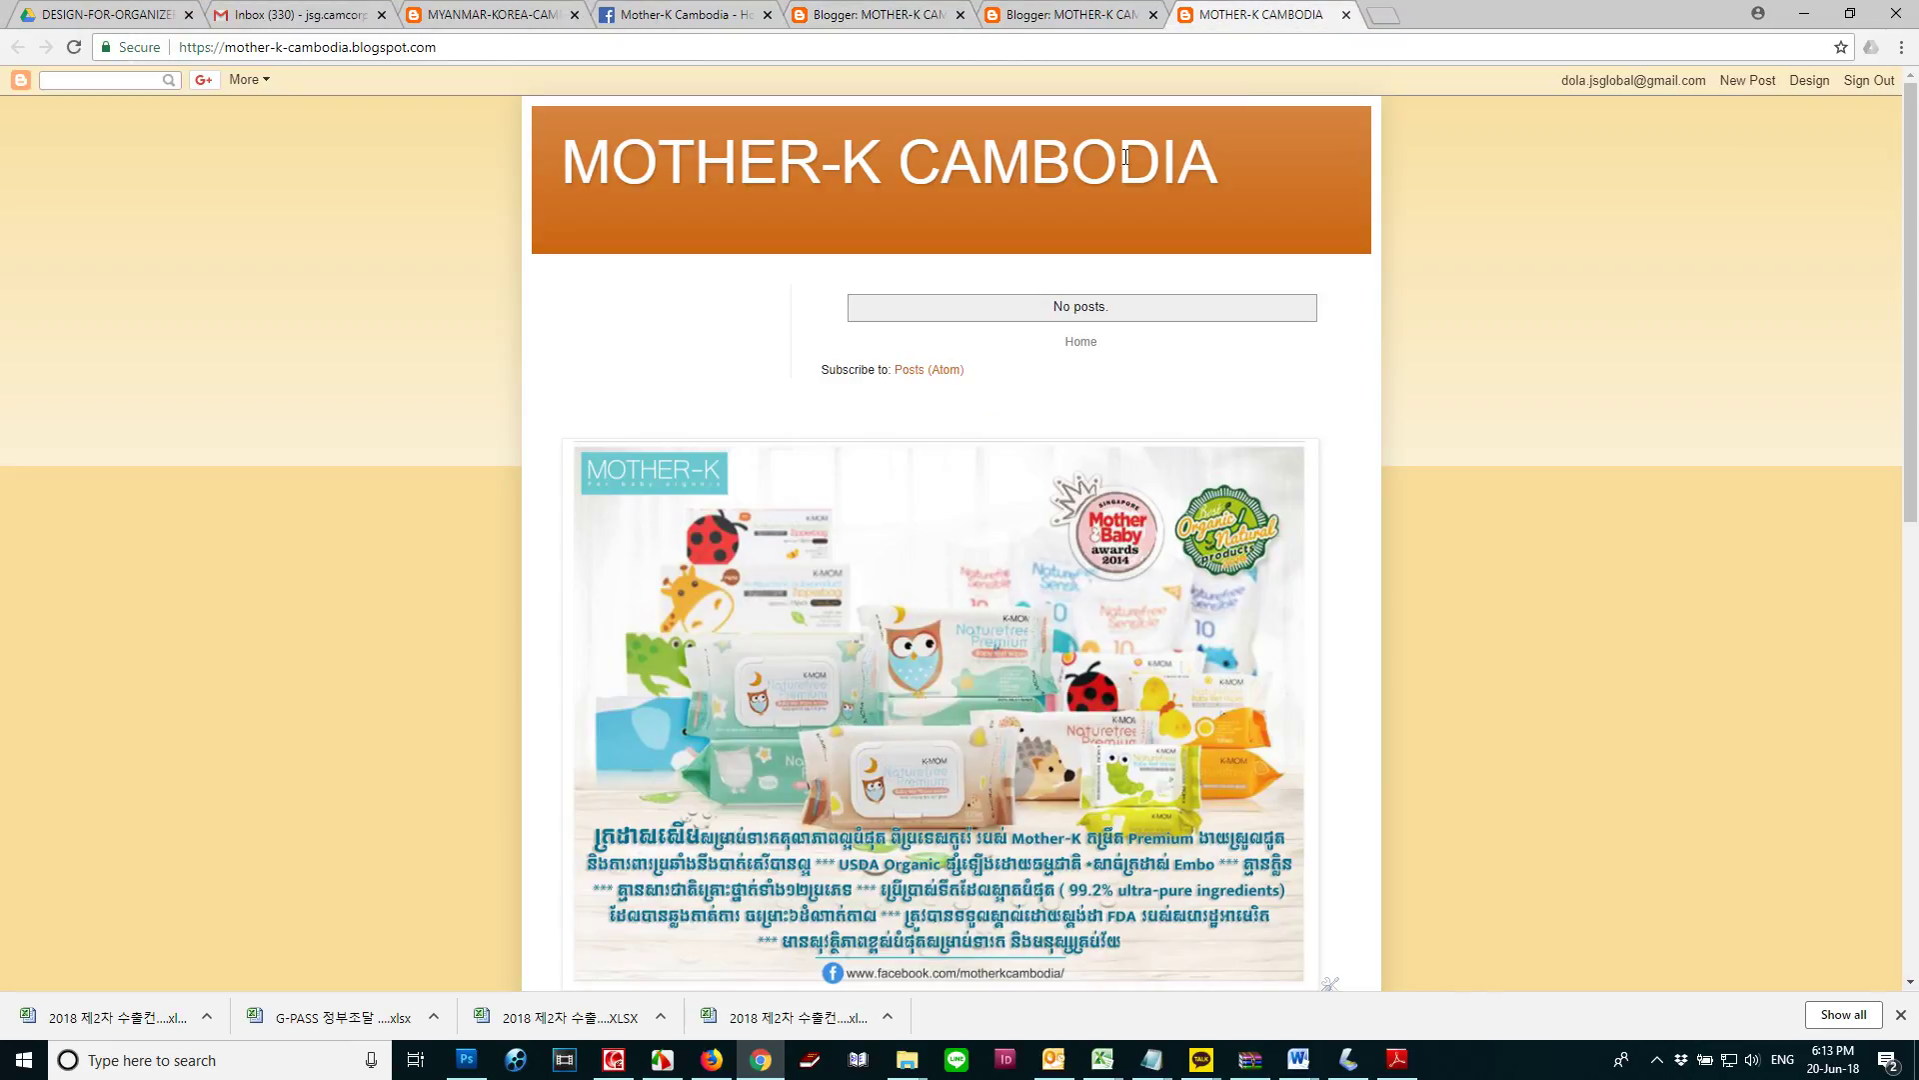
{"action": "left_click", "coordinate": [70, 50]}
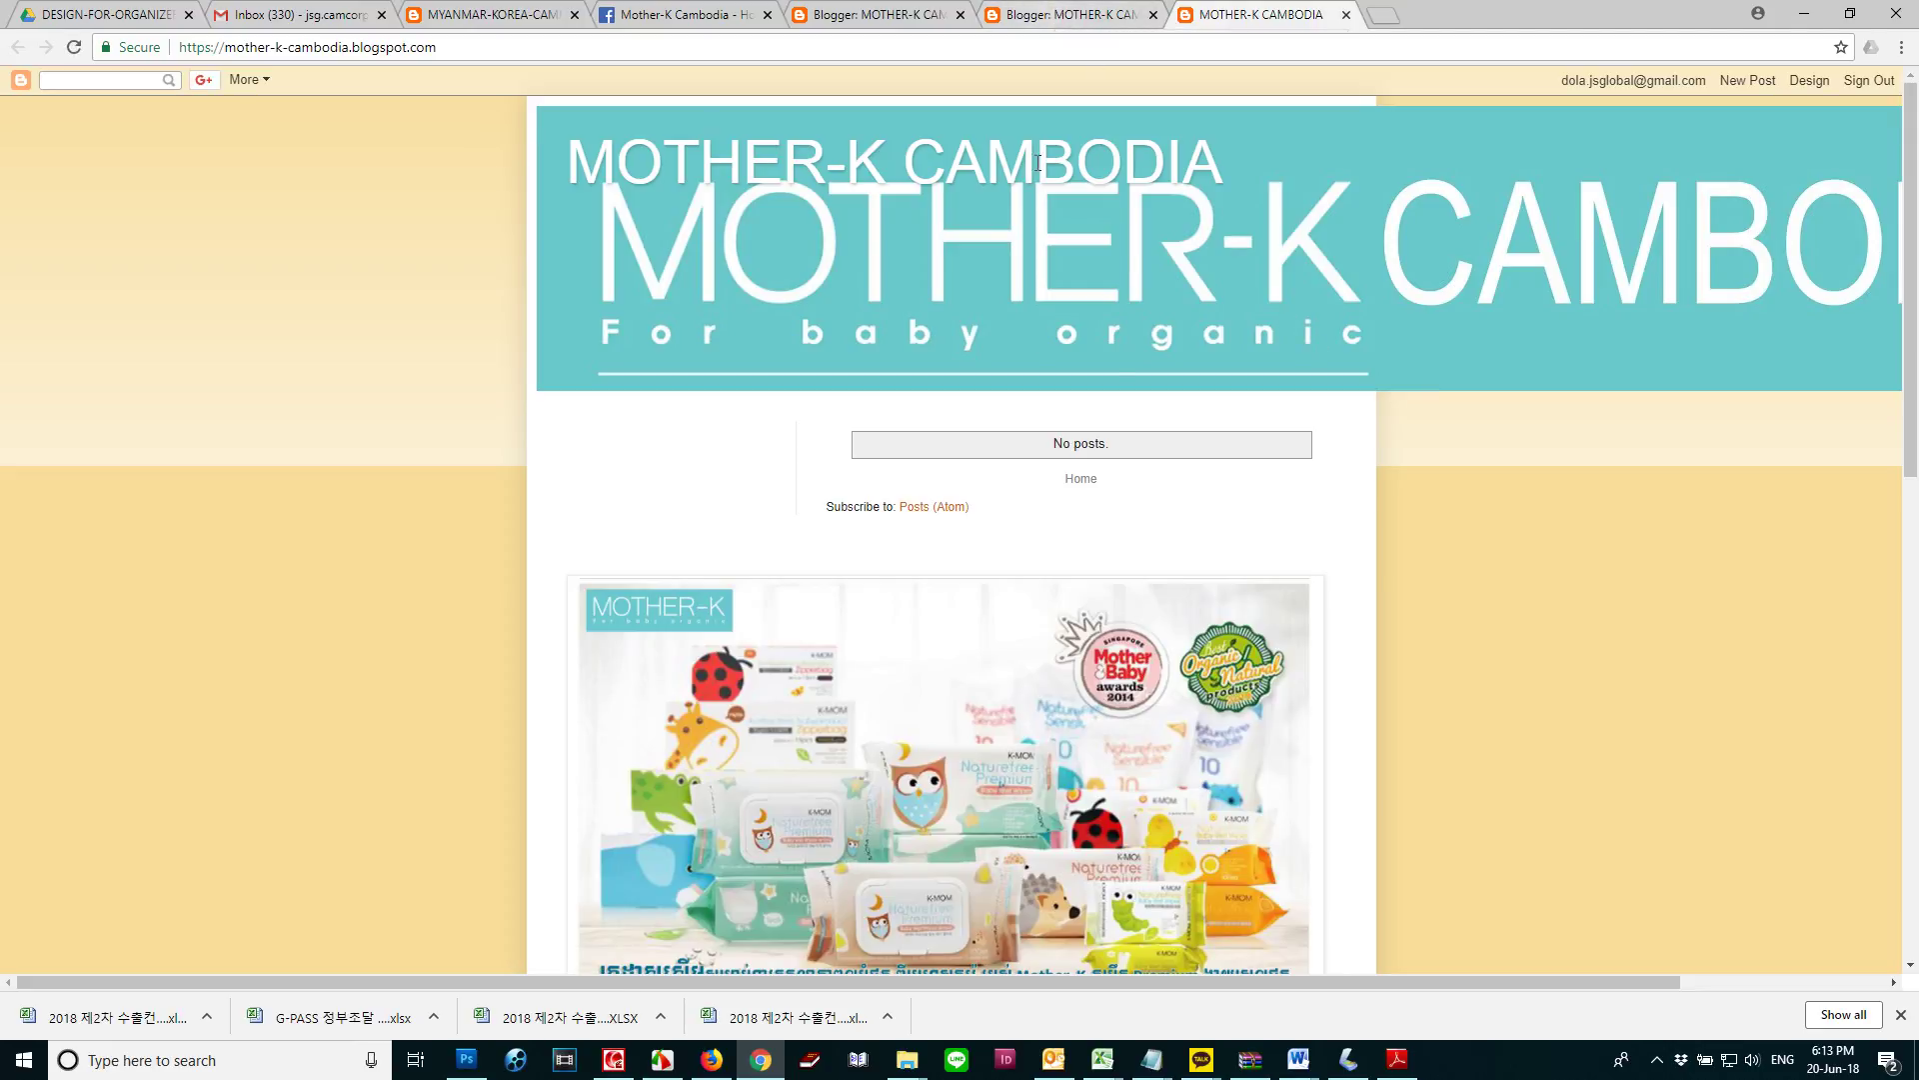
Reopen the header gadget's settings, remove its current image and upload the banner from the computer again
{"action": "left_click", "coordinate": [1065, 12]}
{"action": "left_click", "coordinate": [872, 15]}
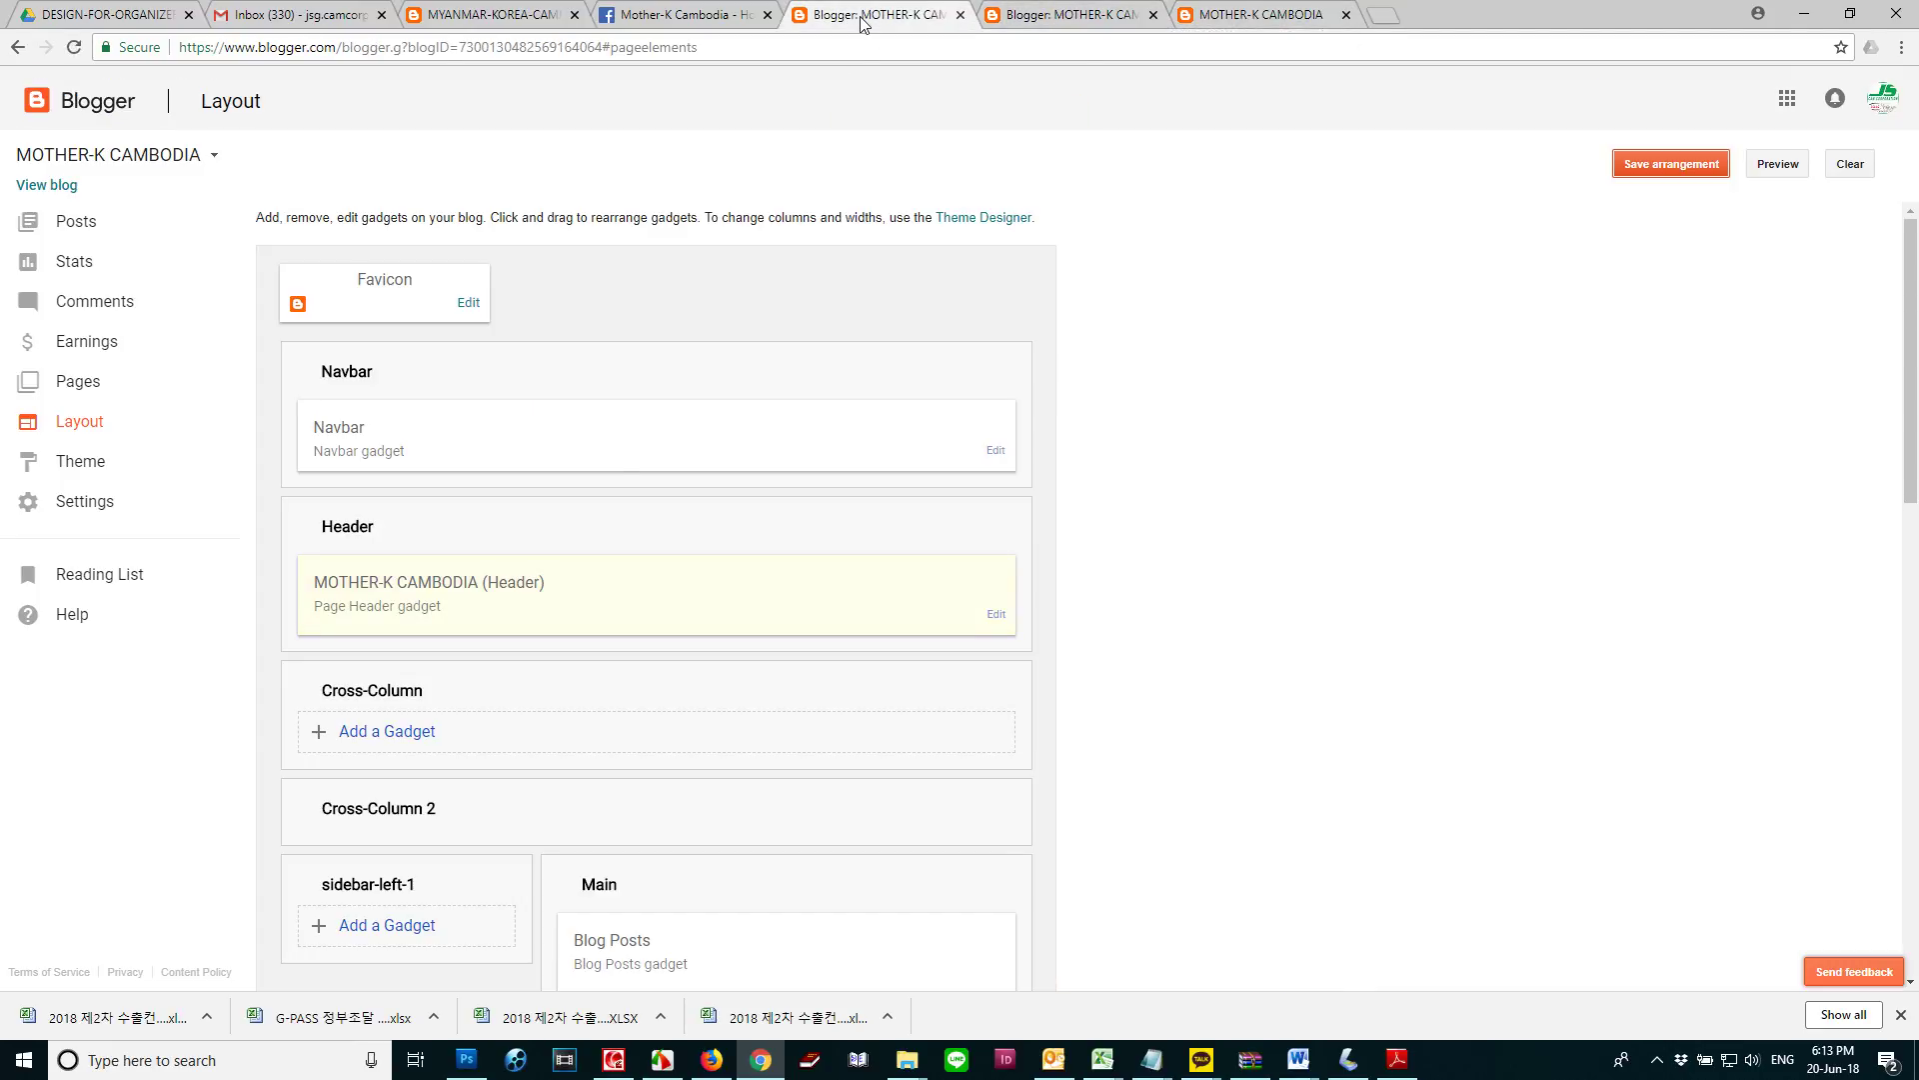
{"action": "left_click", "coordinate": [995, 616]}
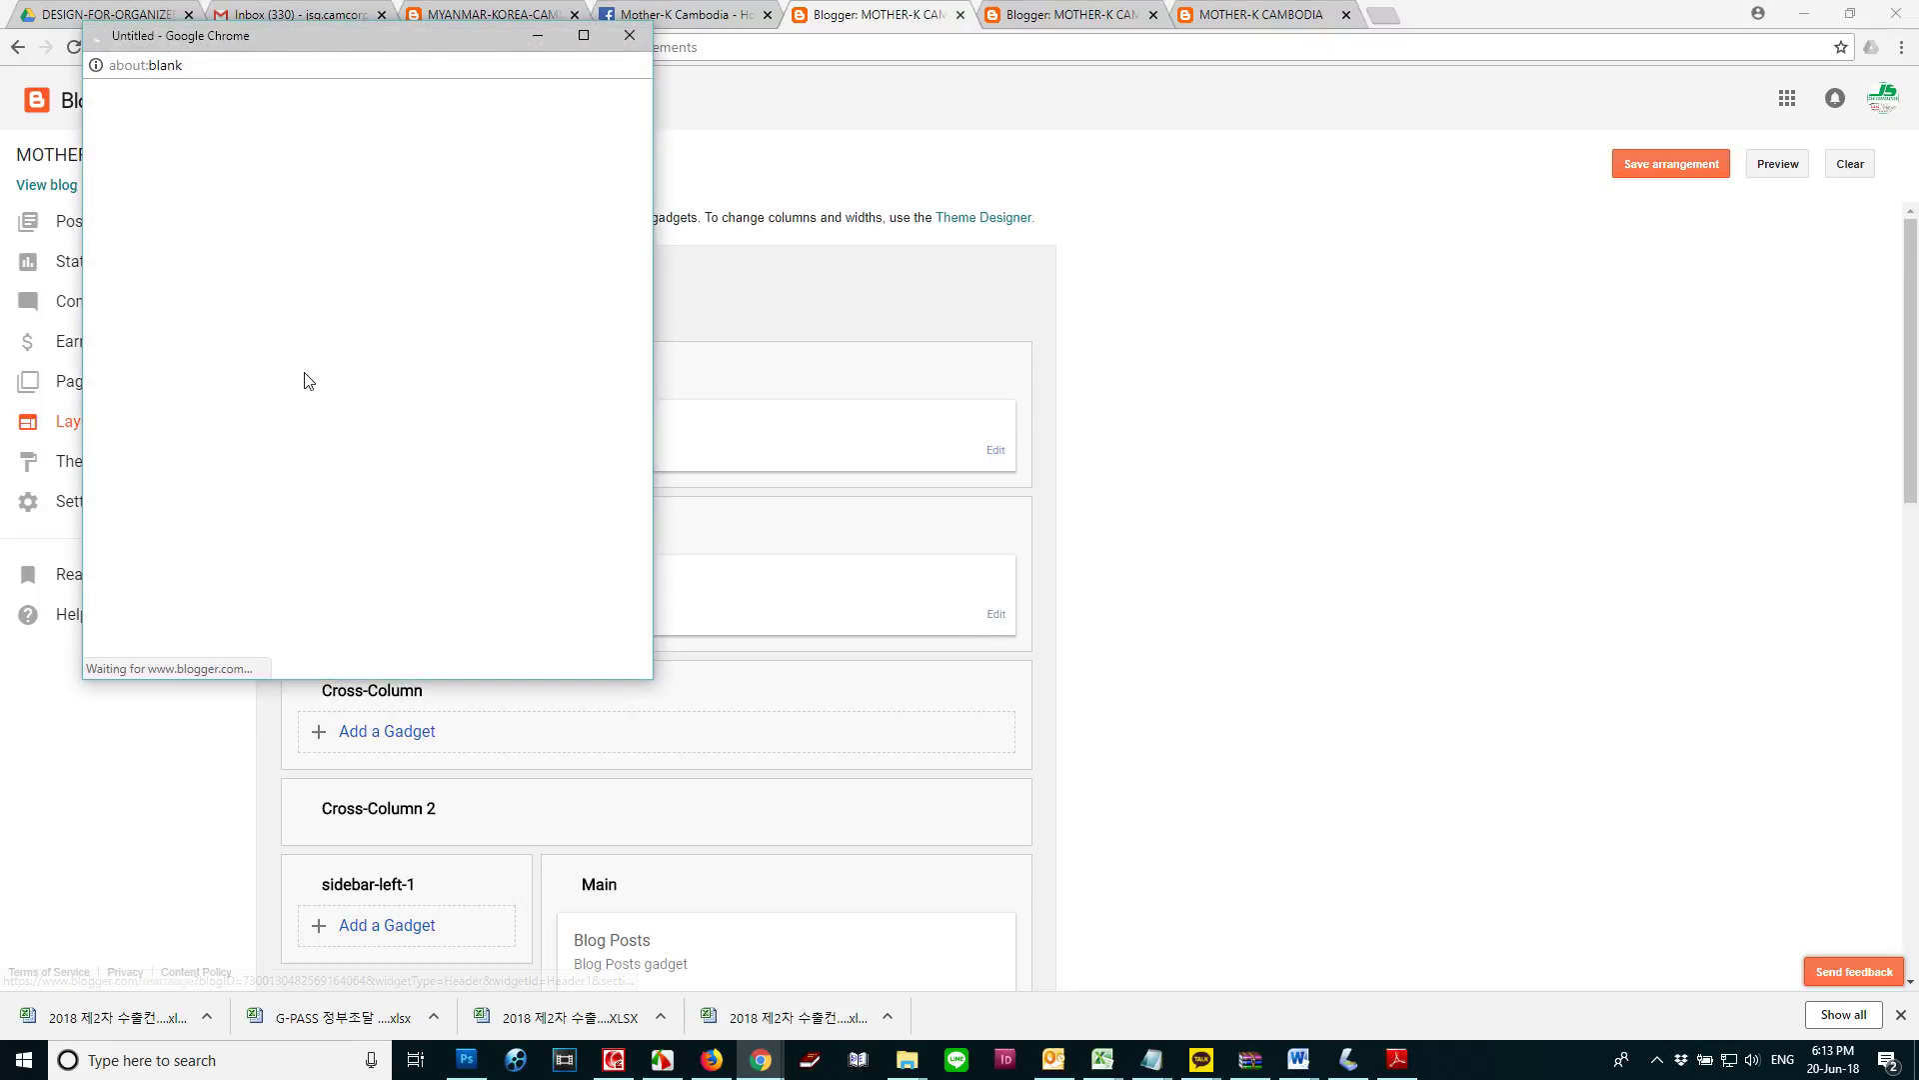
{"action": "left_click", "coordinate": [320, 421]}
{"action": "left_click", "coordinate": [340, 385]}
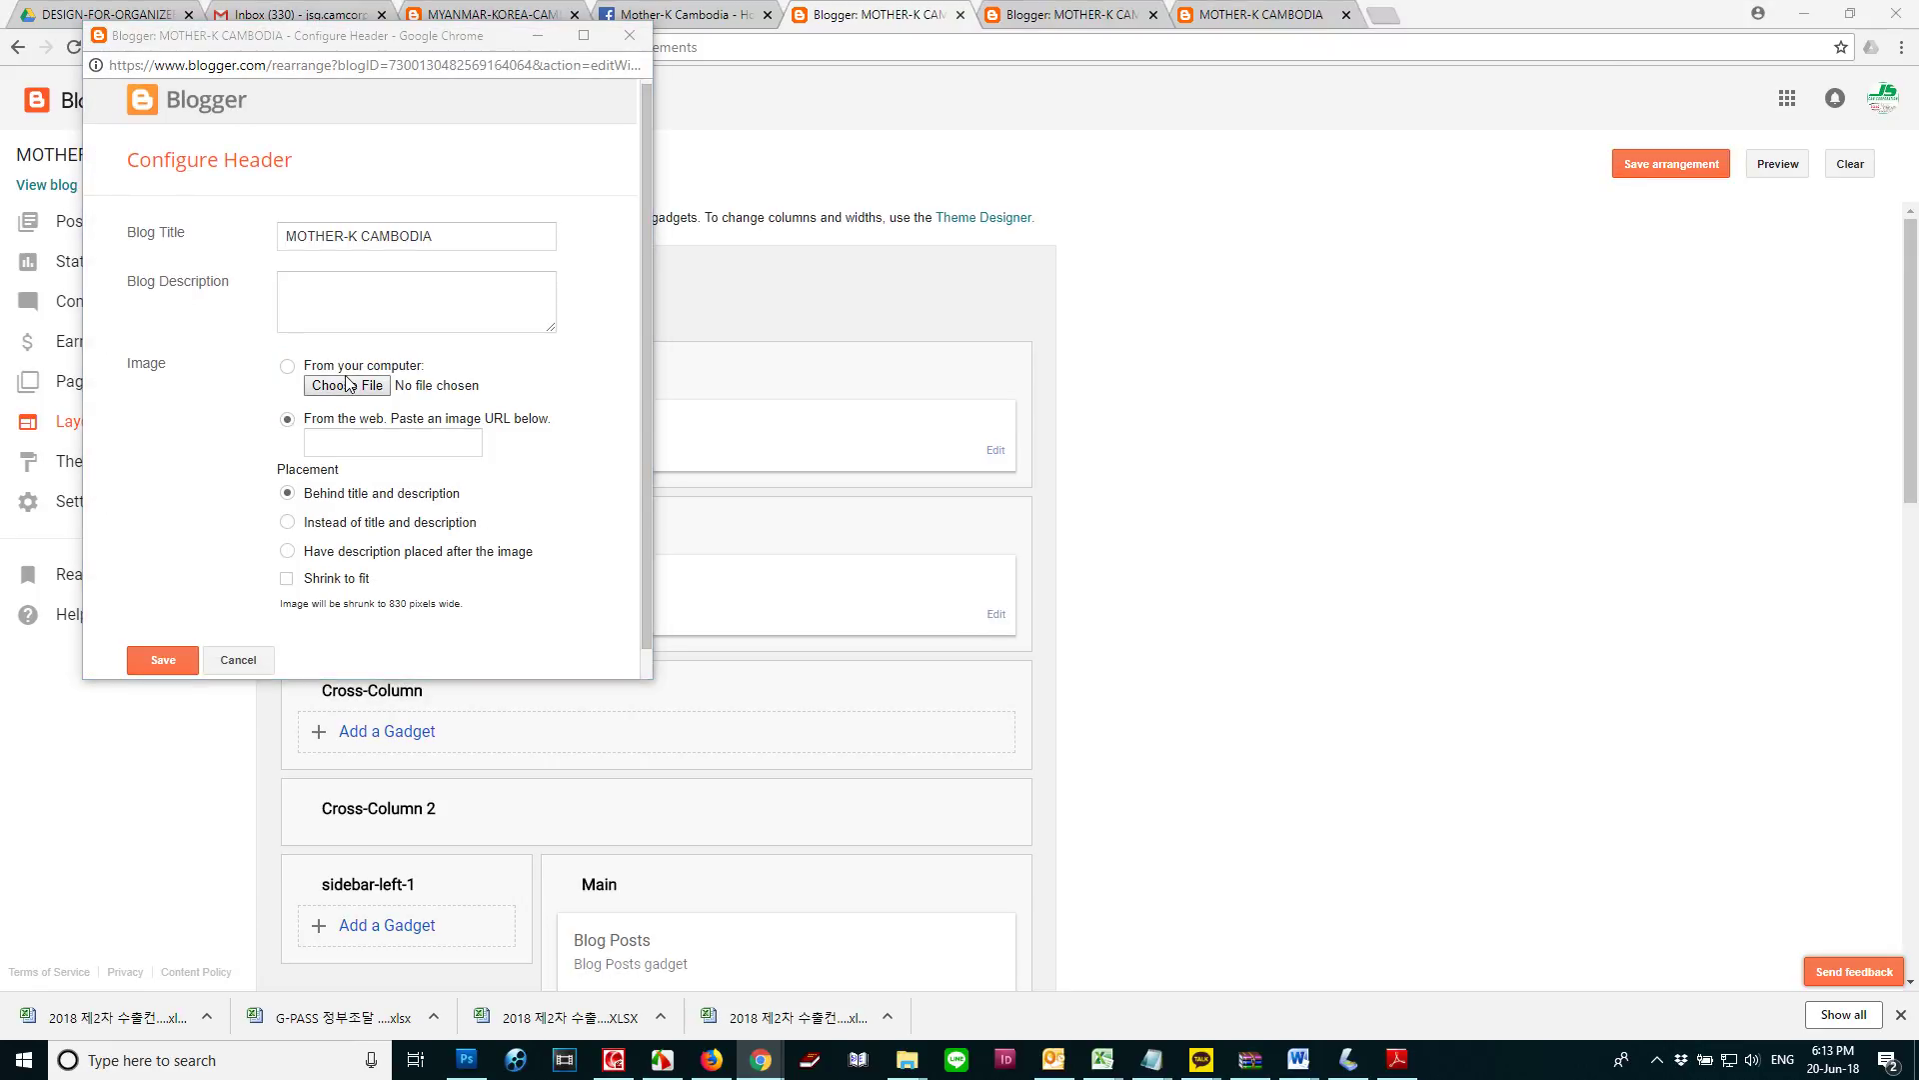
{"action": "left_click", "coordinate": [545, 184]}
{"action": "left_click", "coordinate": [1466, 937]}
Place the header image instead of title and description with Shrink to fit enabled, and save the header and layout arrangement
{"action": "scroll", "coordinate": [395, 641], "scroll_direction": "down", "scroll_amount": 3}
{"action": "left_click", "coordinate": [287, 548]}
{"action": "left_click", "coordinate": [287, 491]}
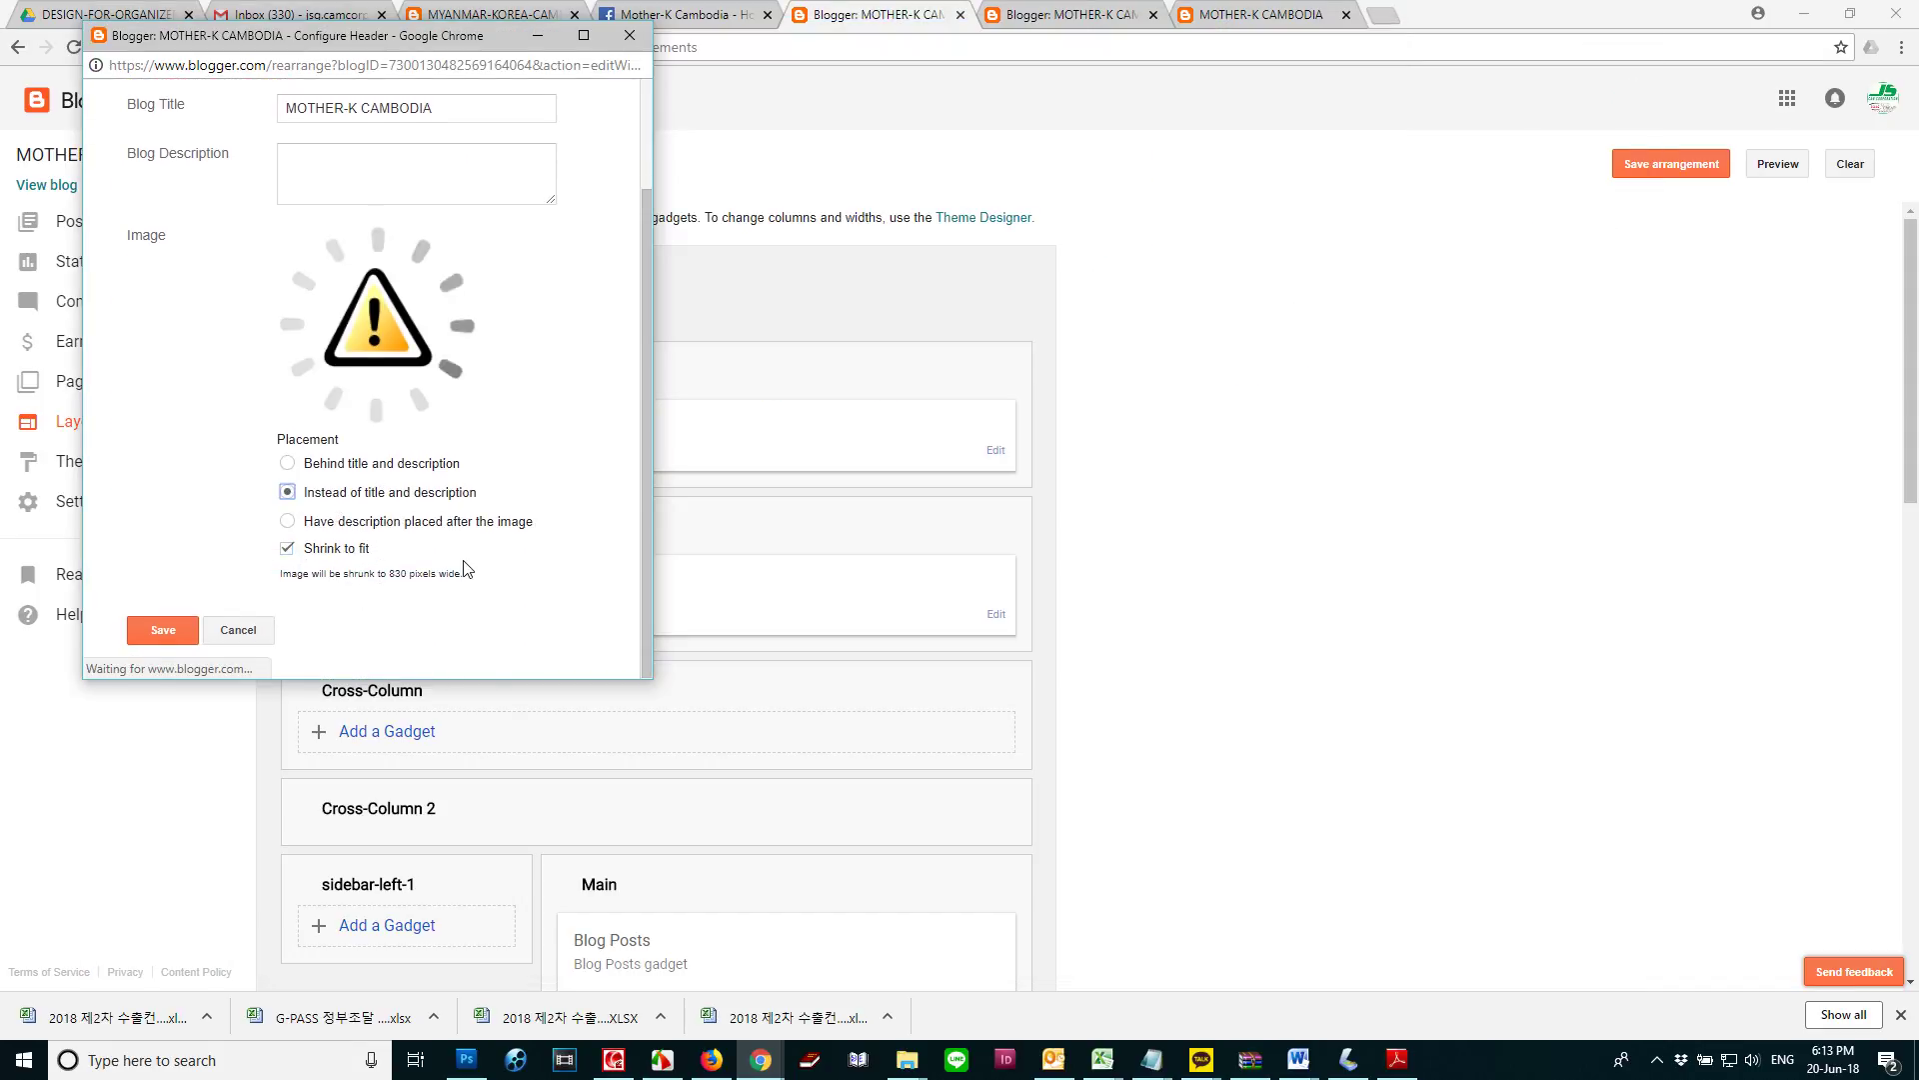
{"action": "left_click", "coordinate": [188, 629]}
{"action": "left_click", "coordinate": [1699, 164]}
Reload the live blog, examine its header and product images, and return to the footer area of the Blogger layout
{"action": "left_click", "coordinate": [1259, 14]}
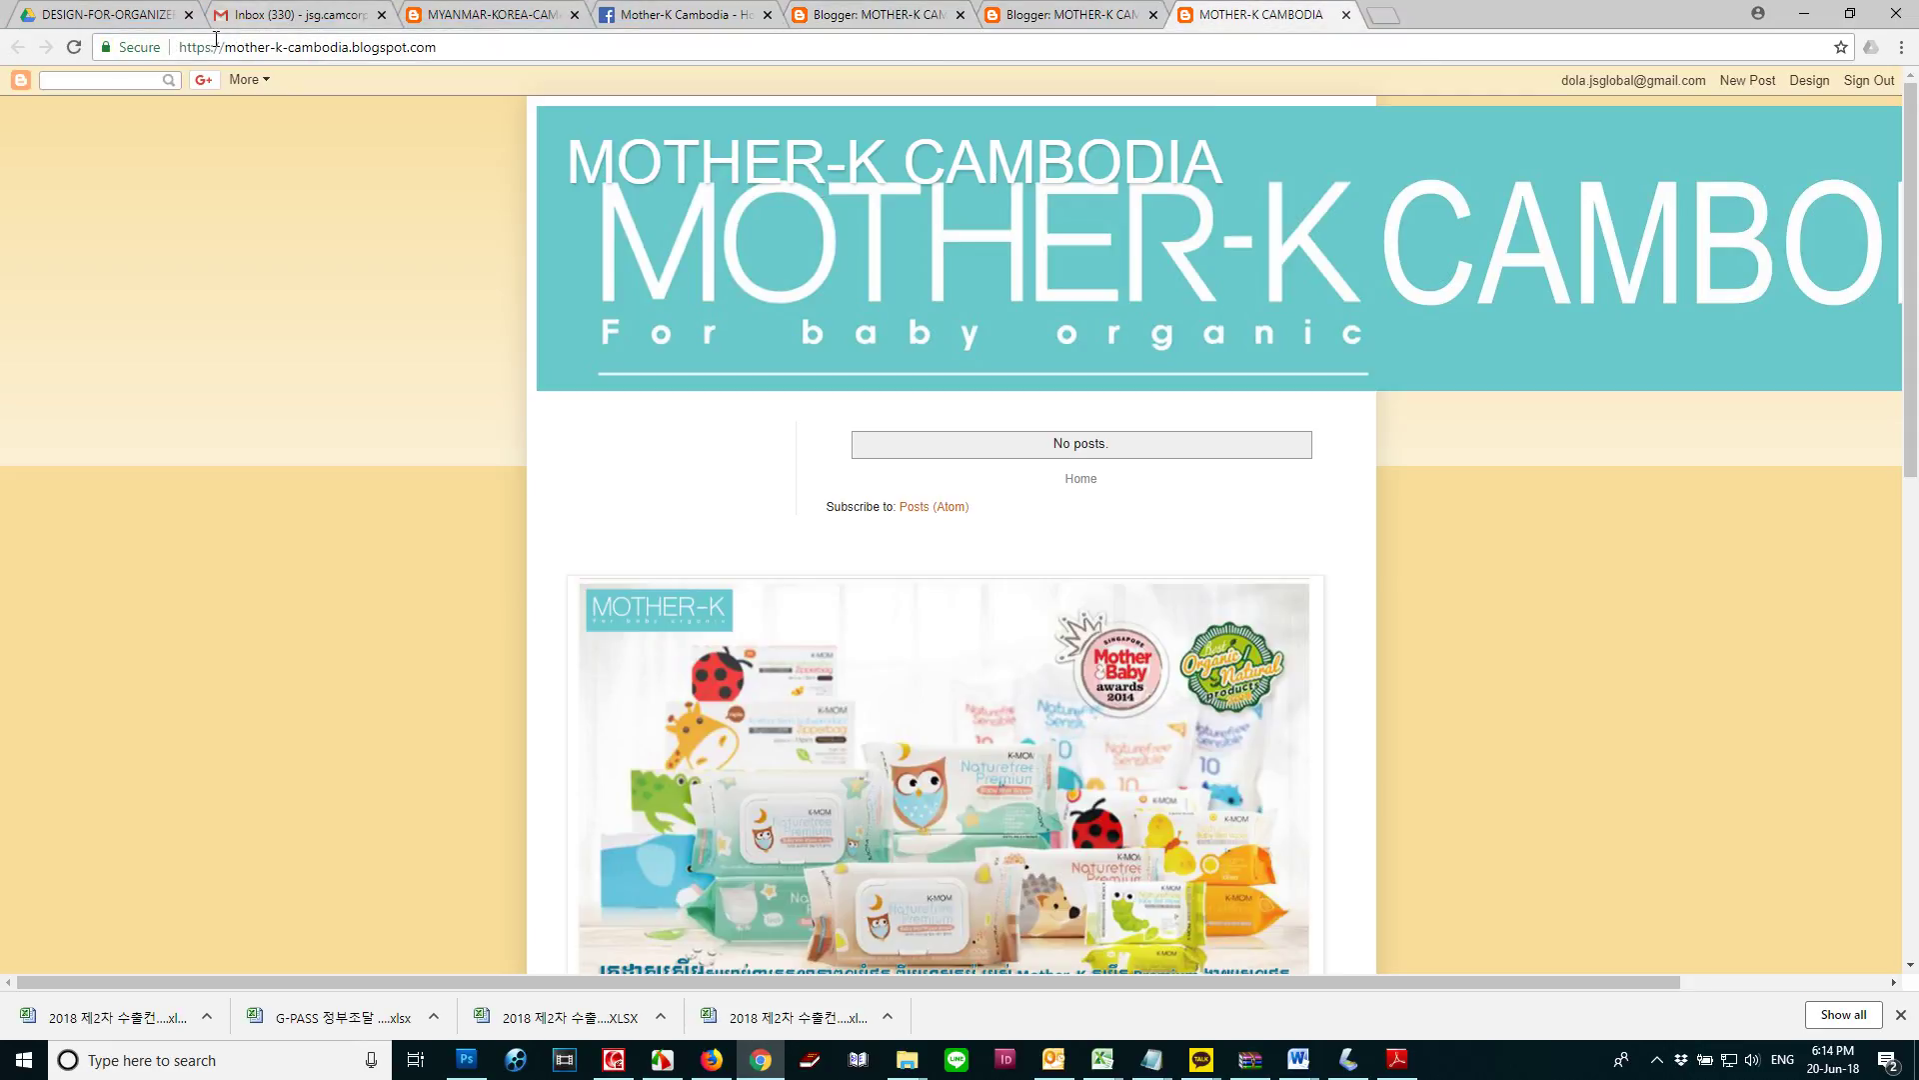
{"action": "left_click", "coordinate": [74, 48]}
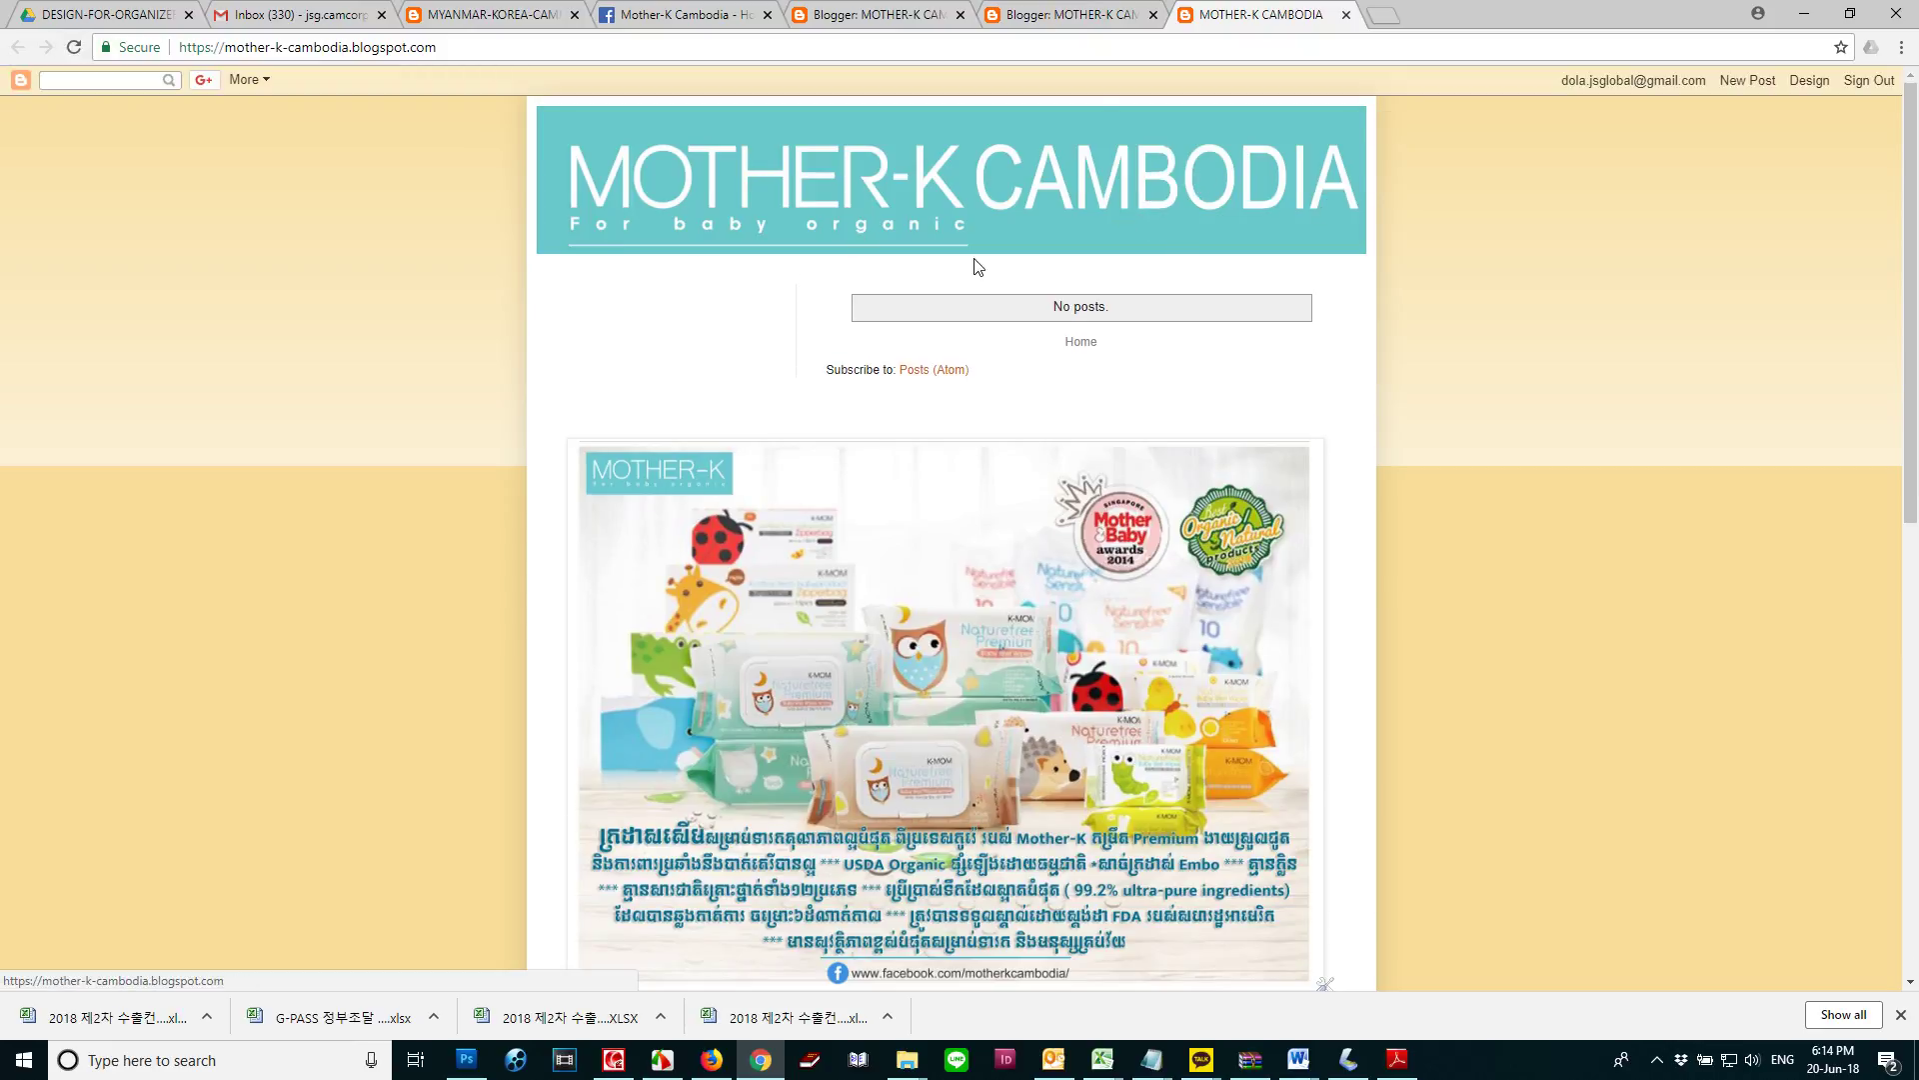
{"action": "scroll", "coordinate": [1177, 399], "scroll_direction": "down", "scroll_amount": 10}
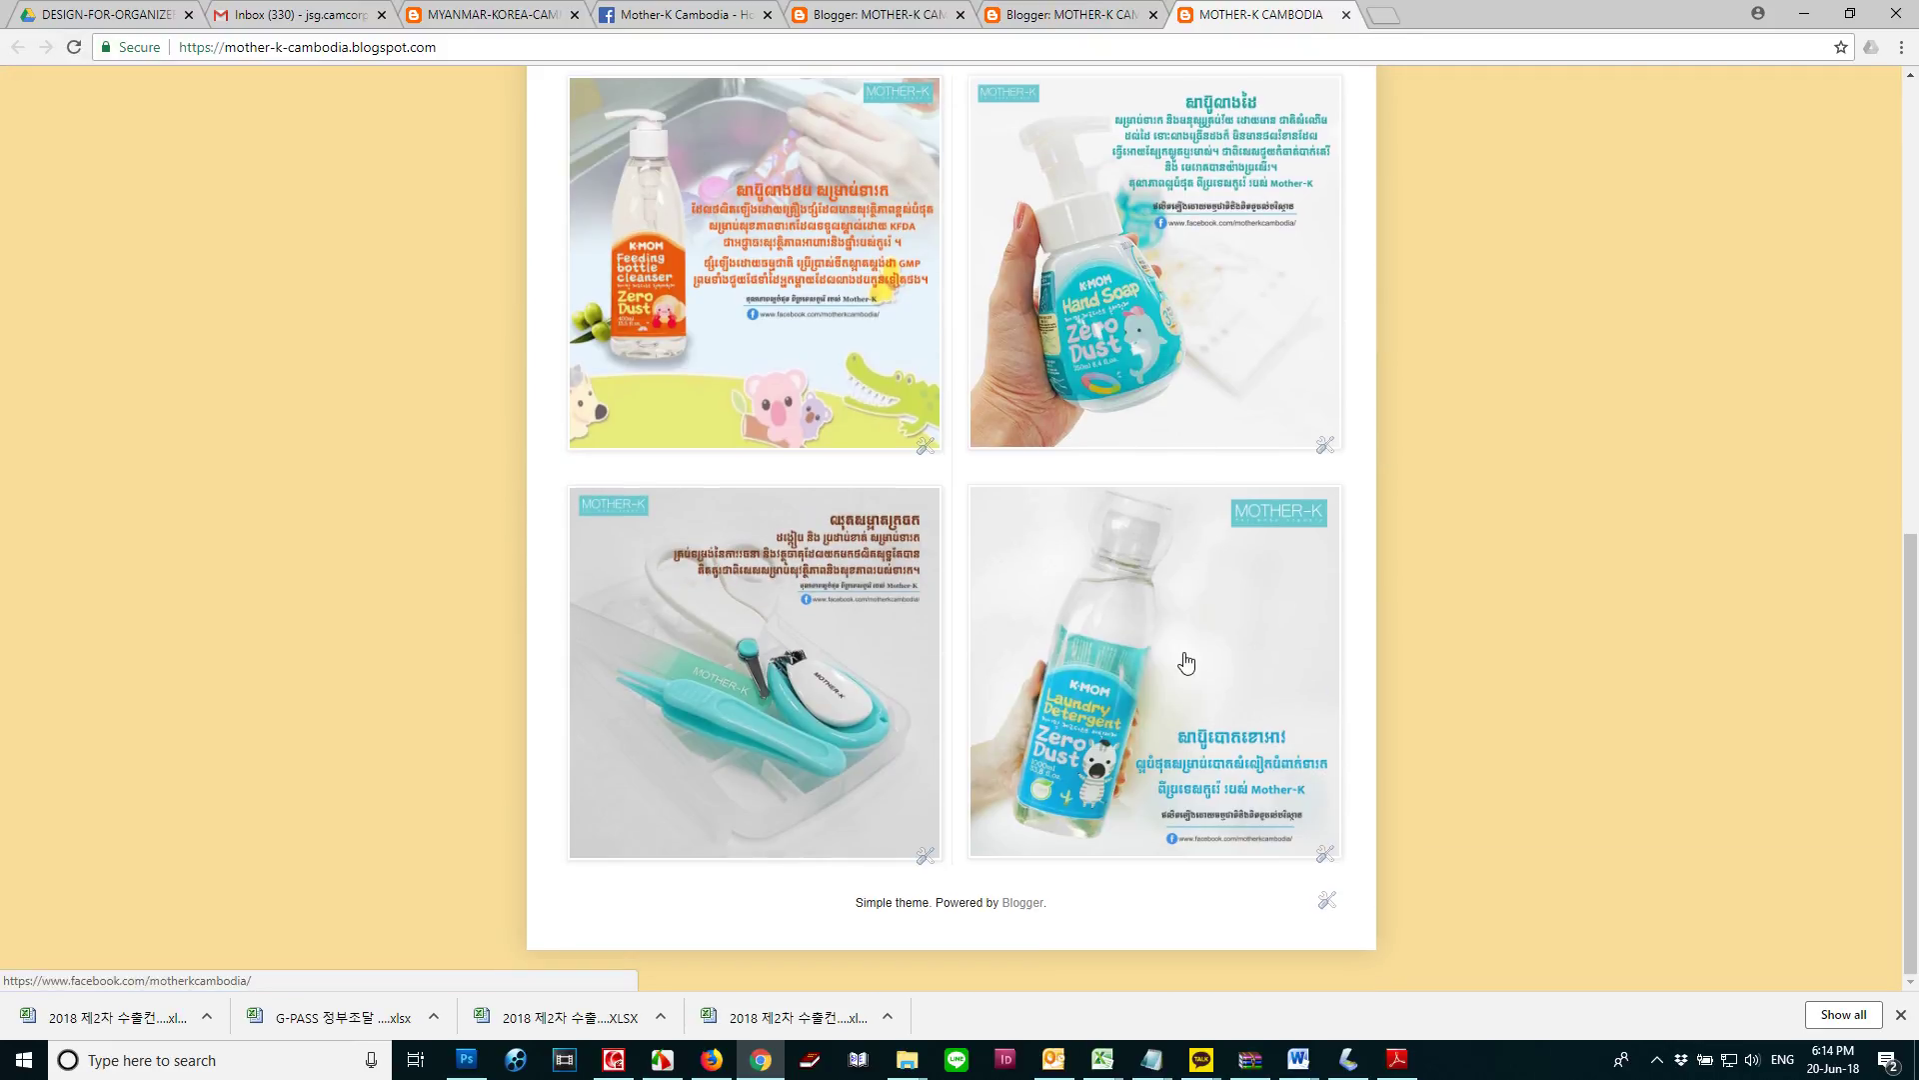
{"action": "left_click", "coordinate": [1078, 12]}
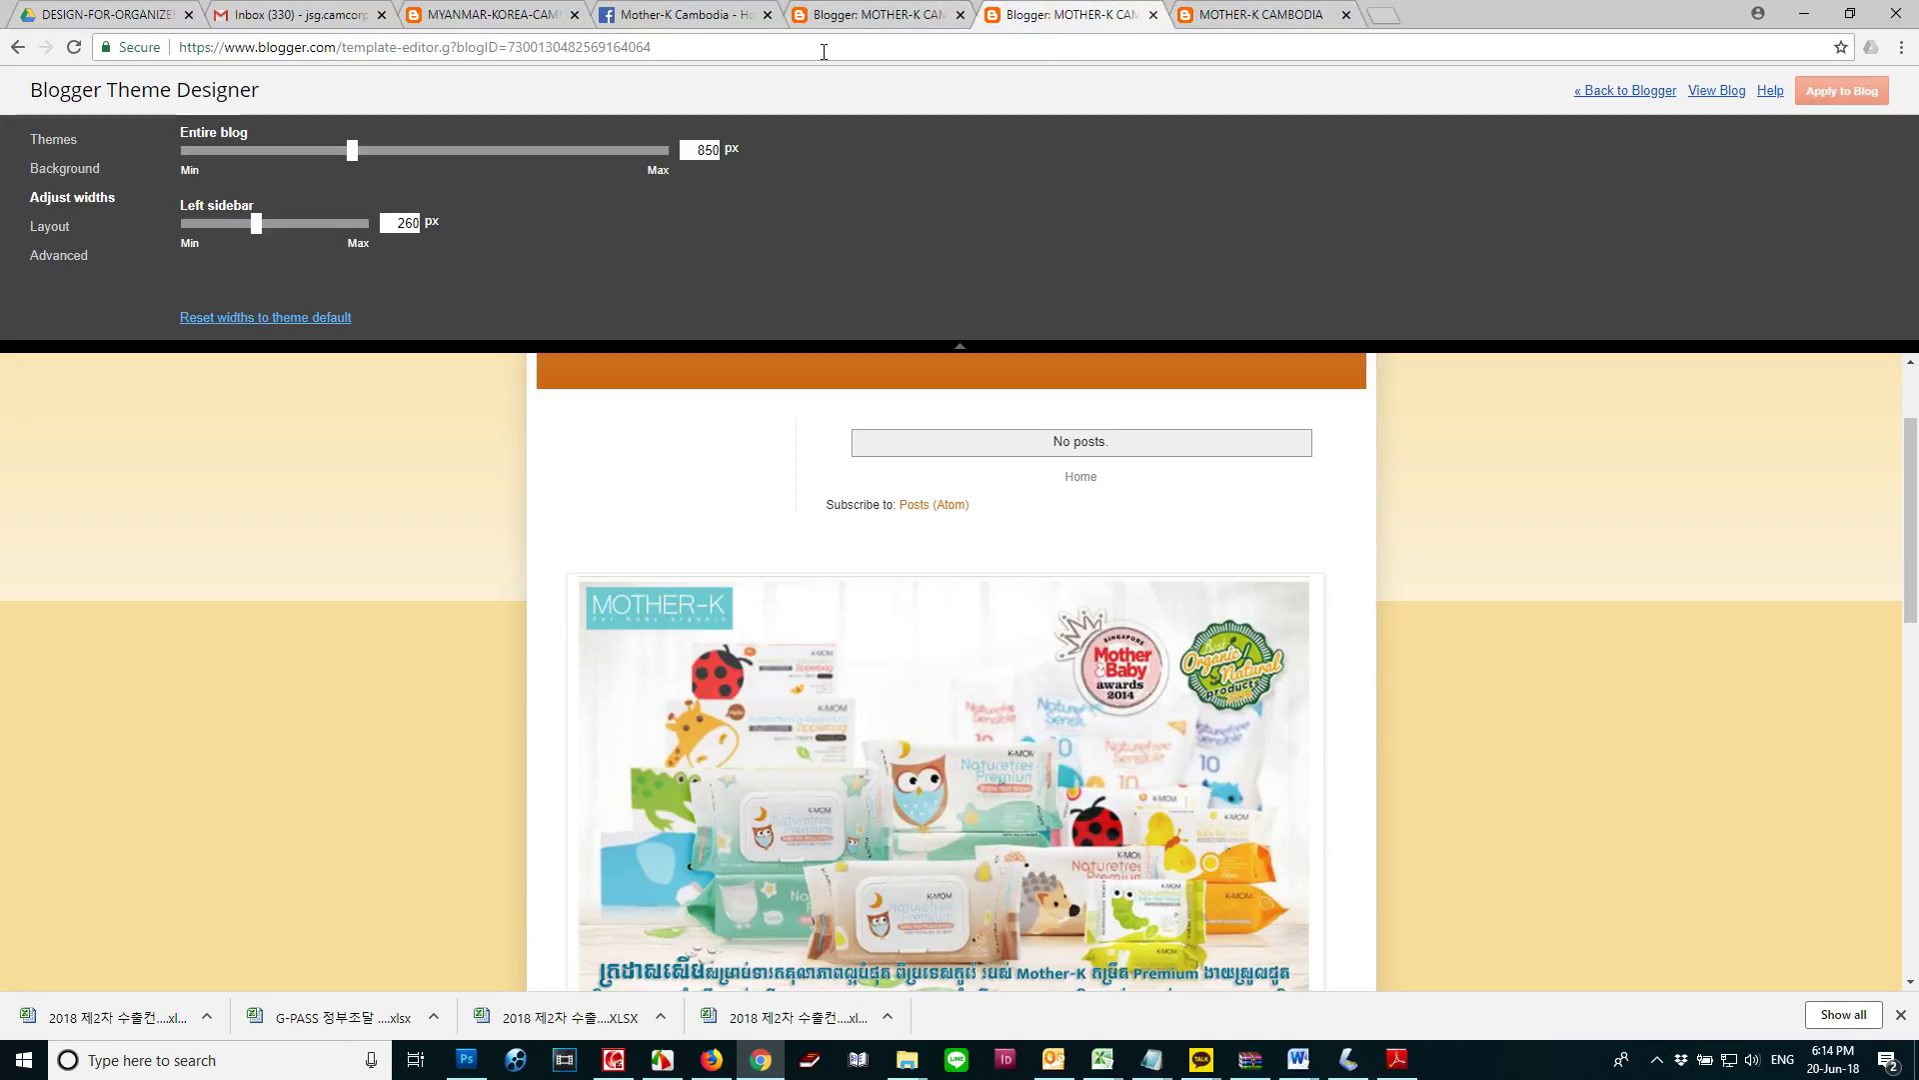
{"action": "left_click", "coordinate": [865, 14]}
{"action": "scroll", "coordinate": [739, 430], "scroll_direction": "down", "scroll_amount": 10}
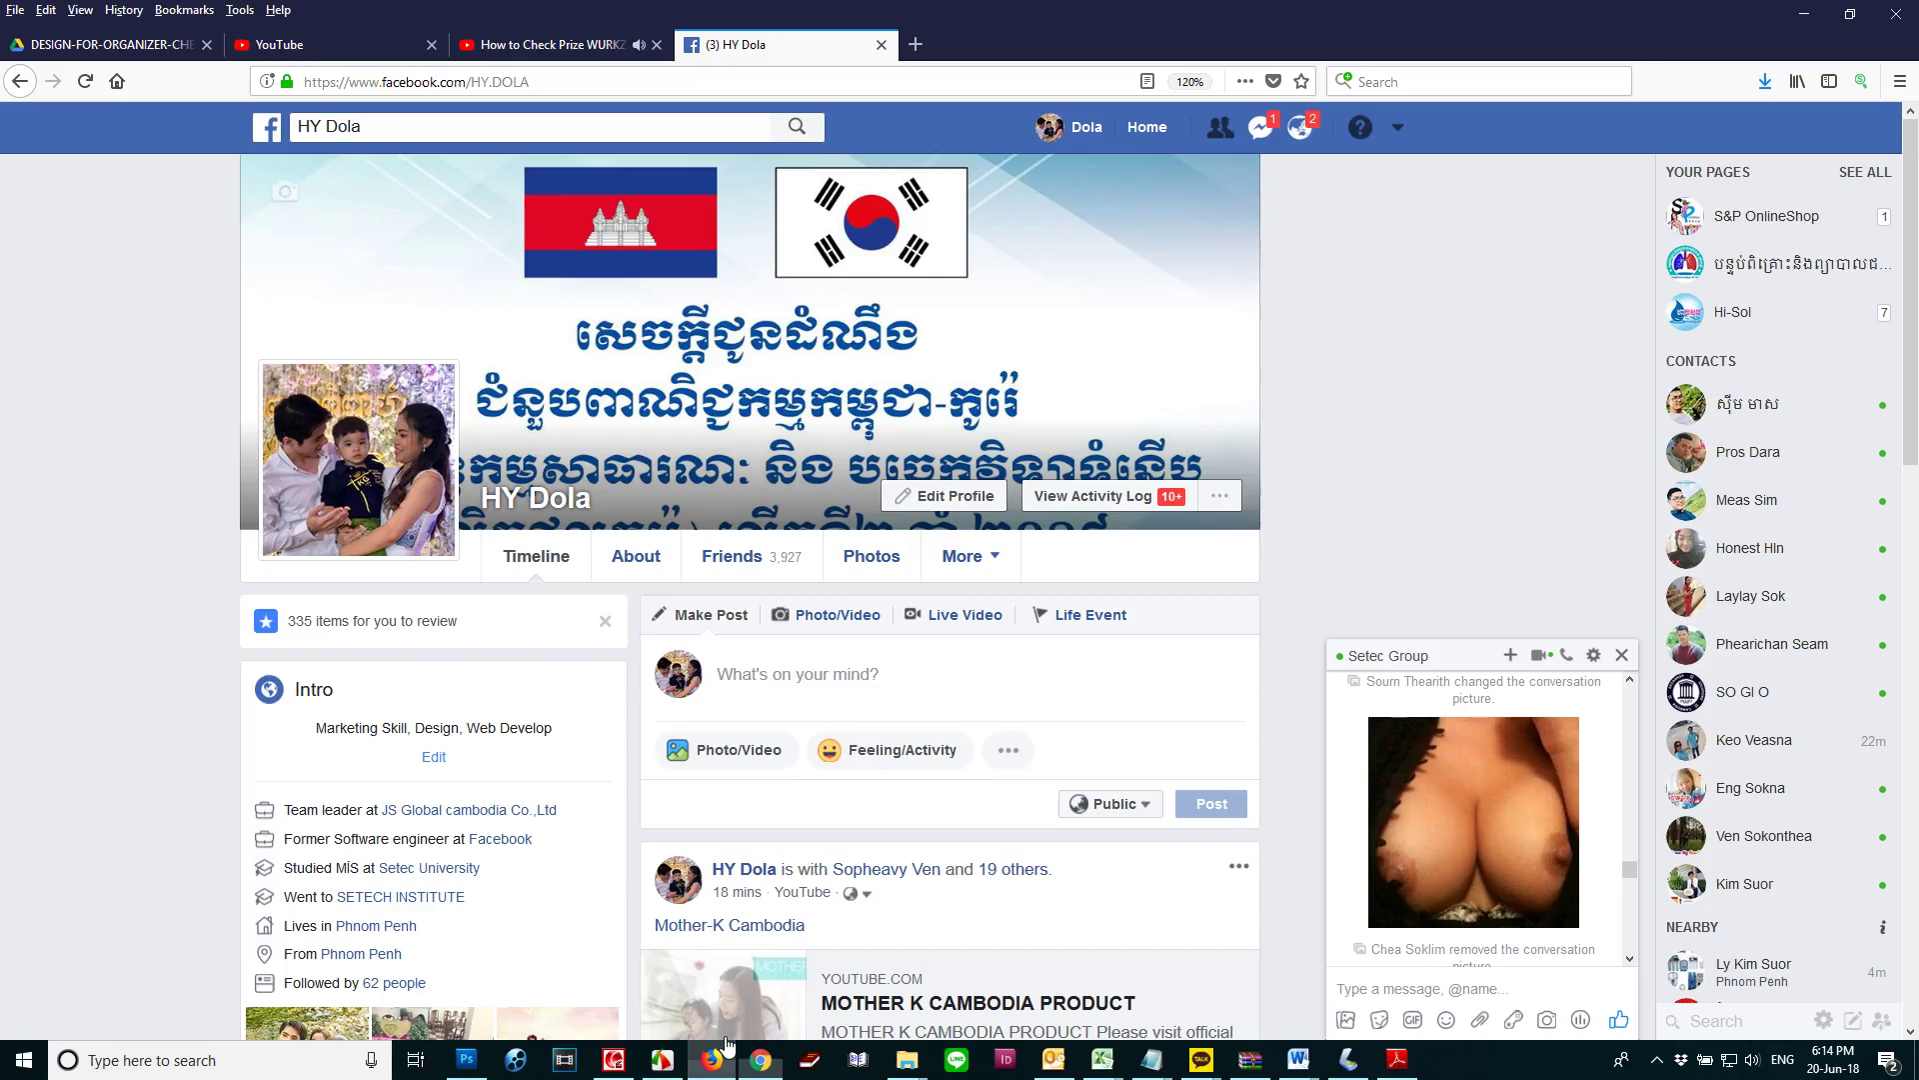
Switch to Firefox and close the open Facebook chat window and the unrelated YouTube video's tab
{"action": "left_click", "coordinate": [711, 1059]}
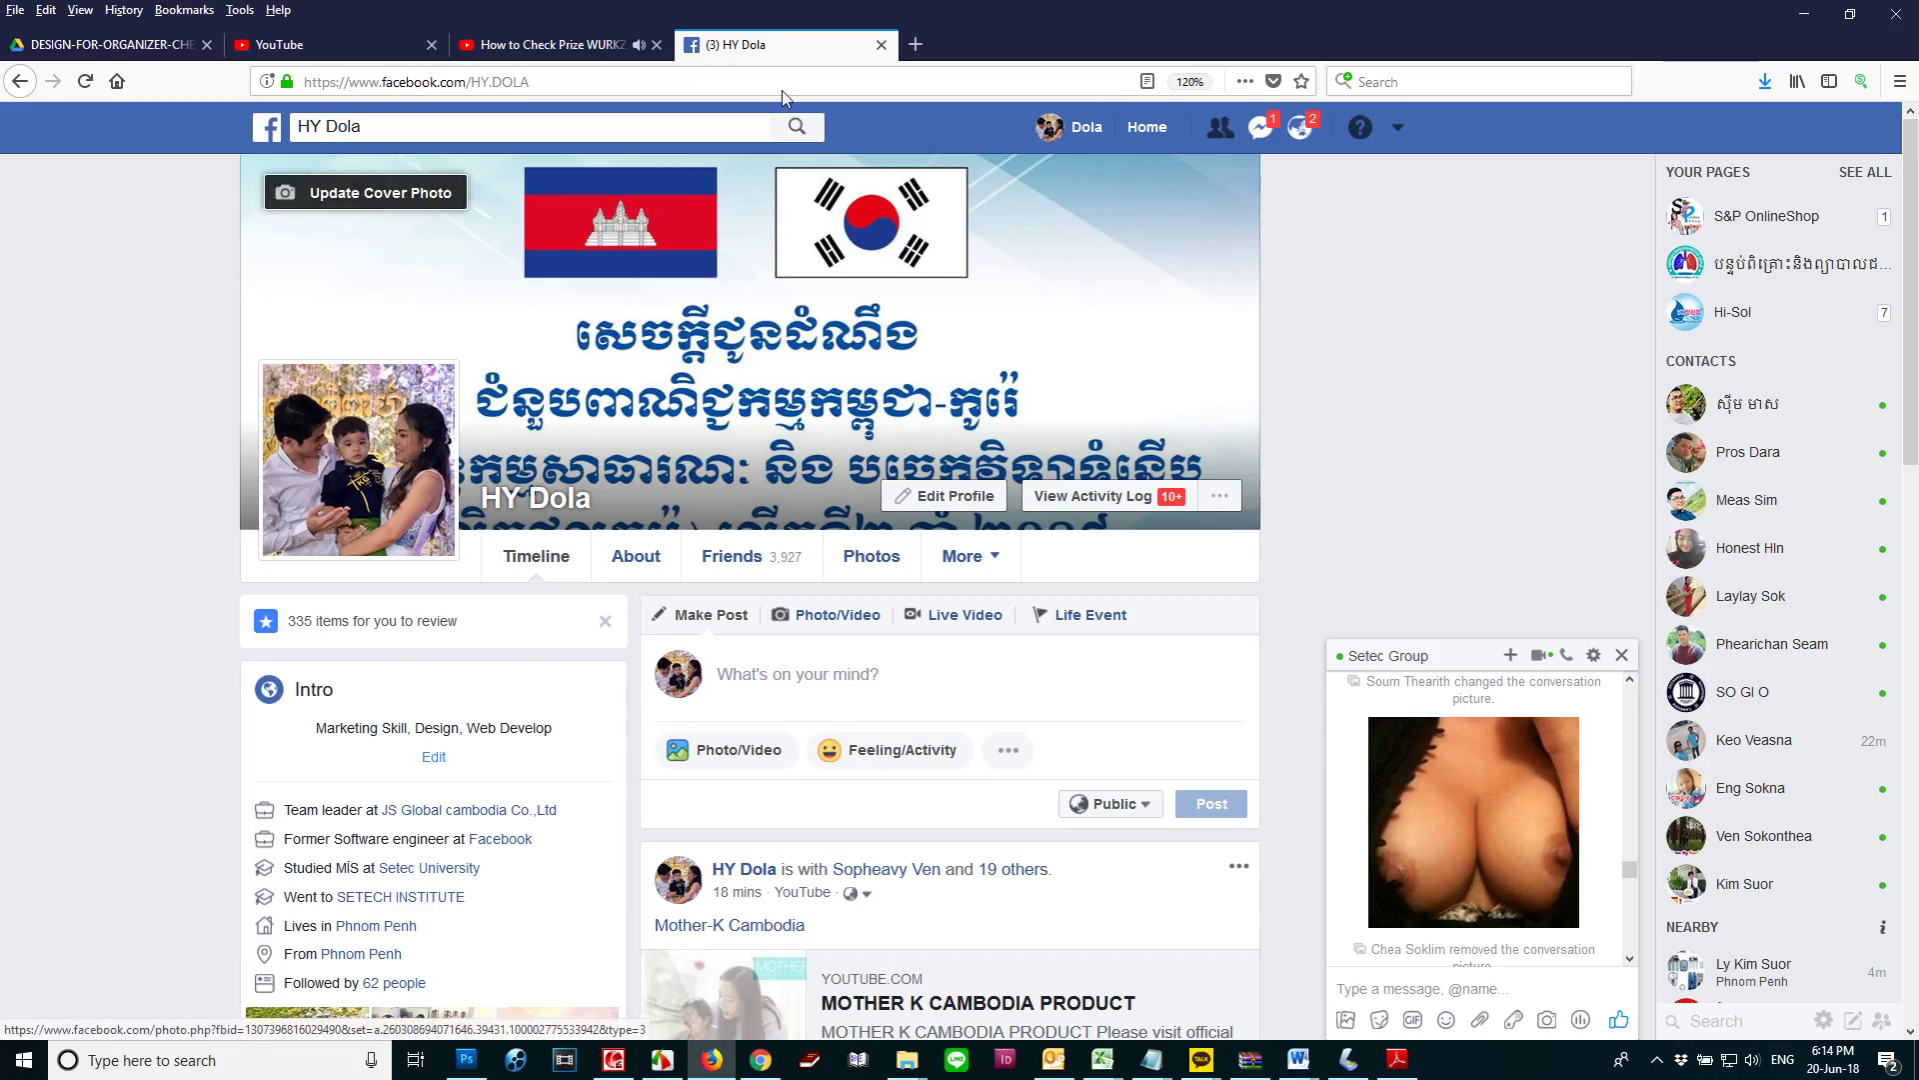
{"action": "left_click", "coordinate": [1621, 655]}
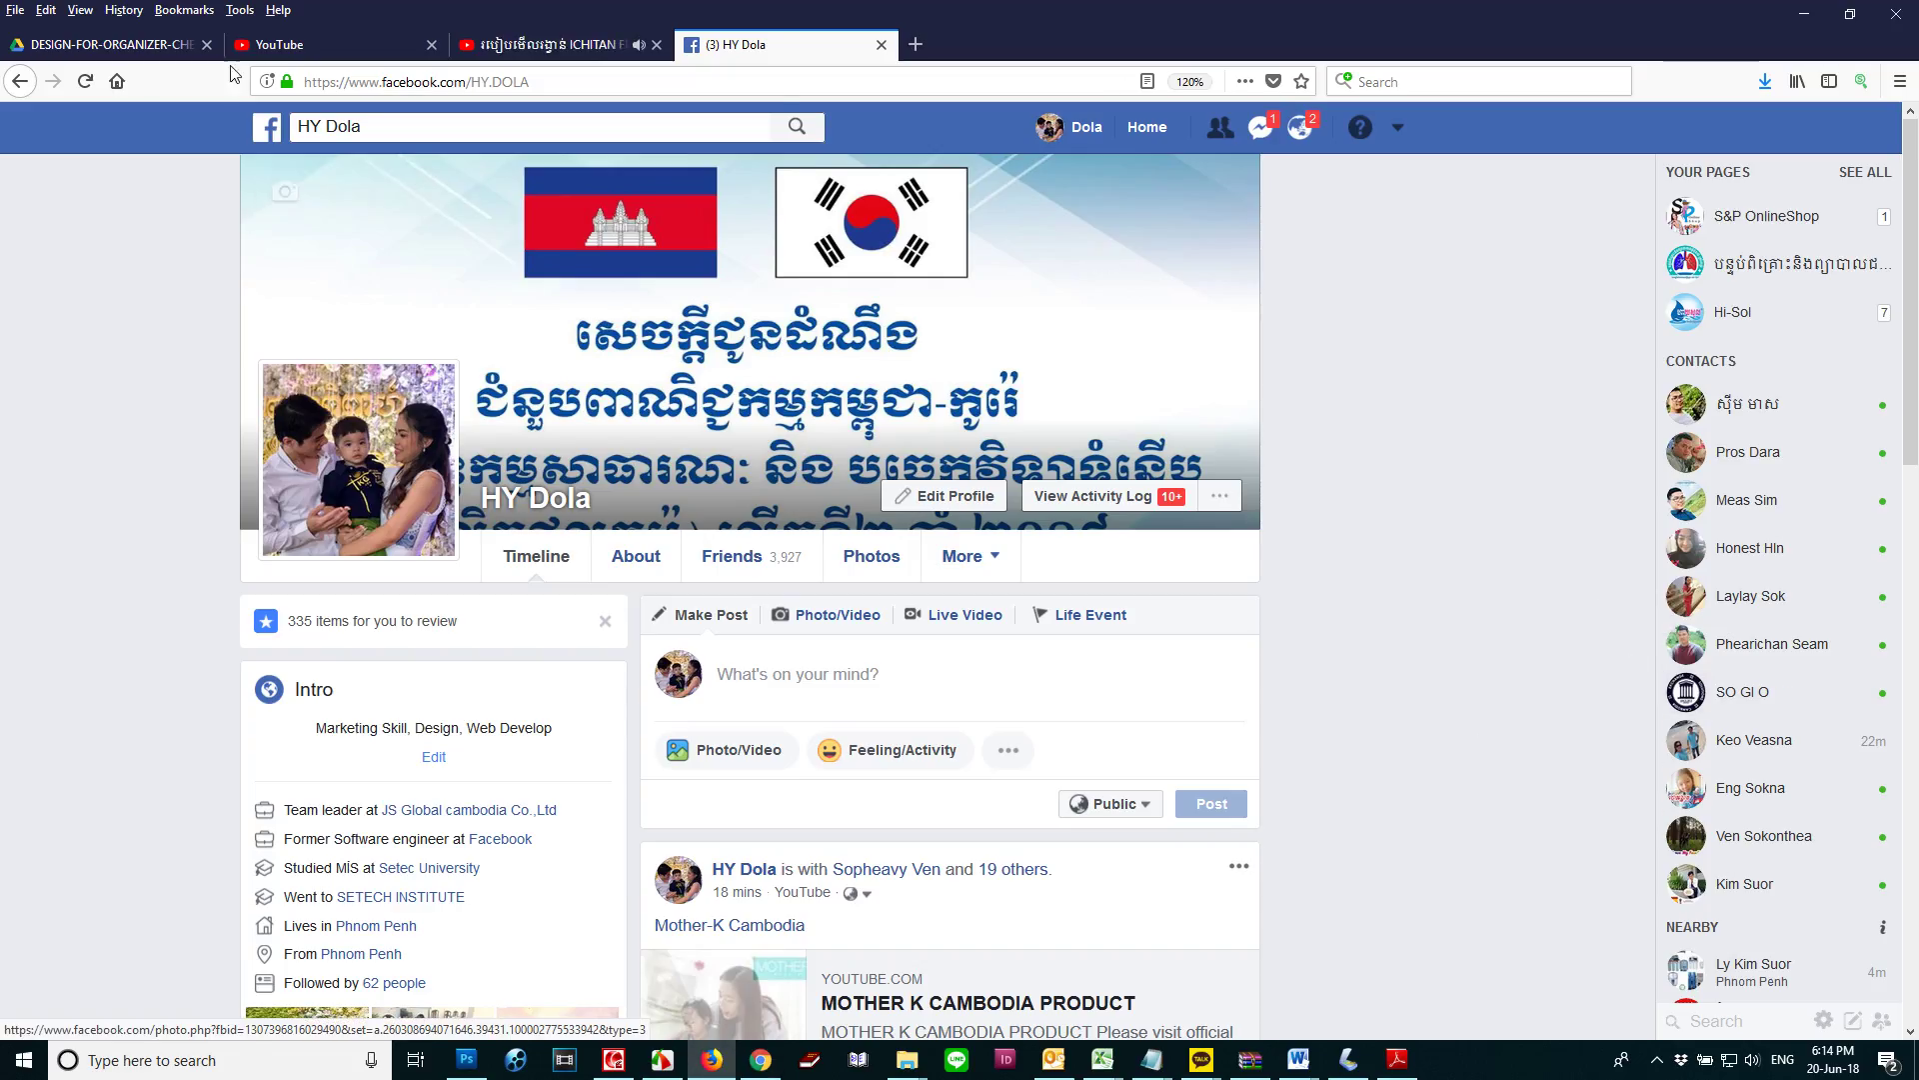
{"action": "left_click", "coordinate": [562, 50]}
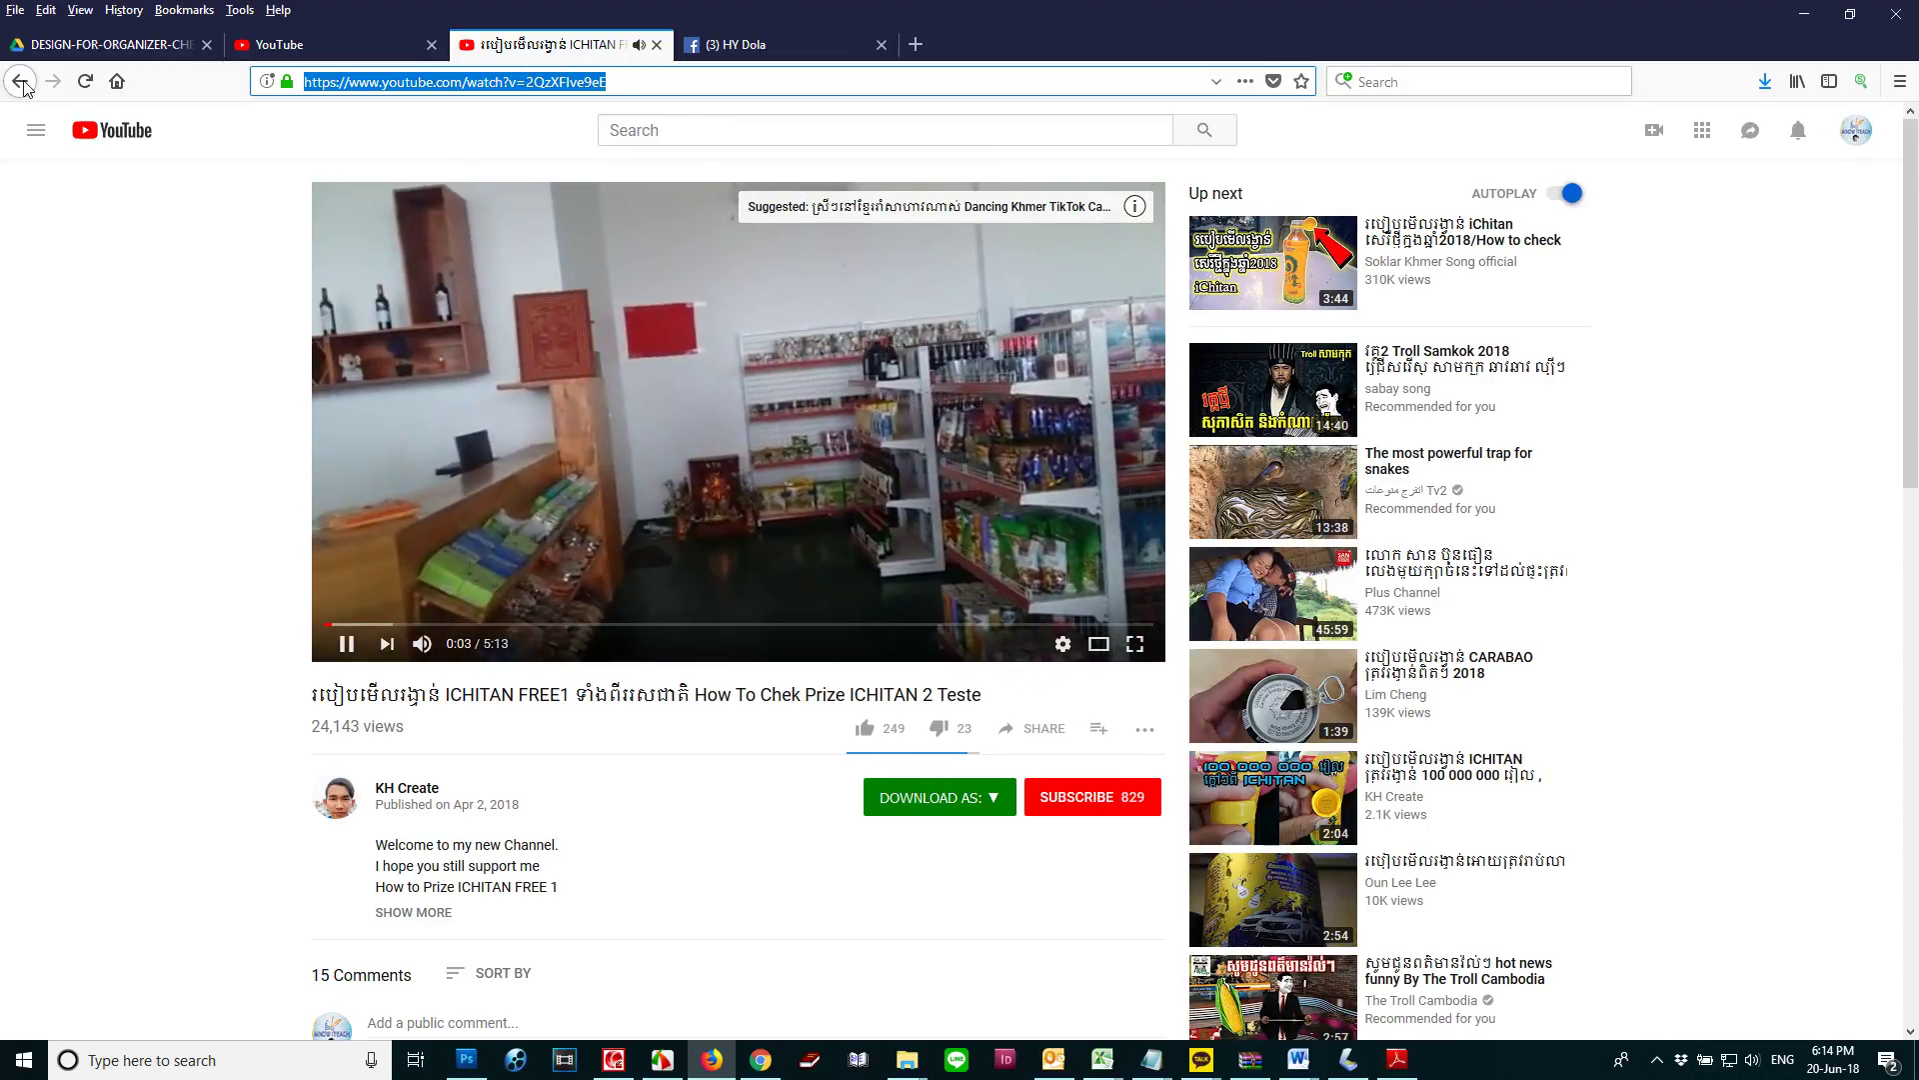
{"action": "left_click", "coordinate": [22, 82]}
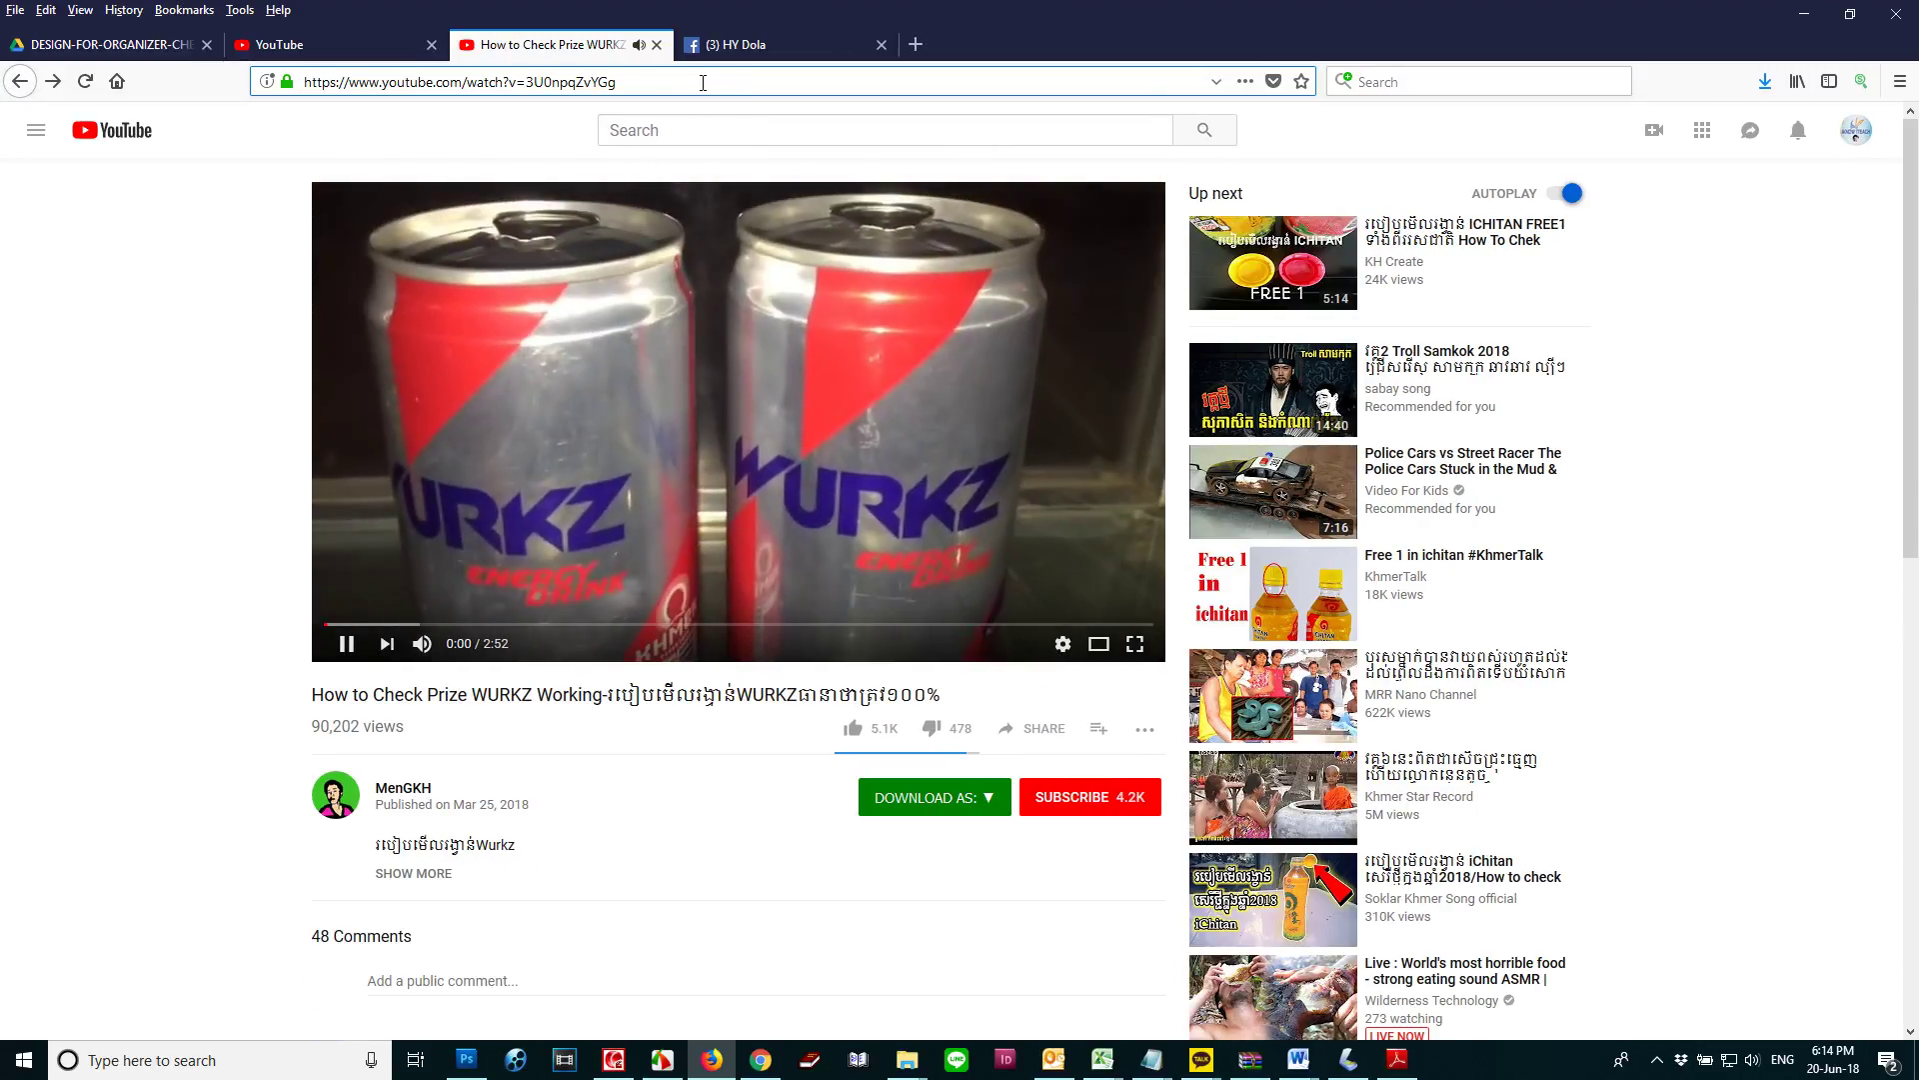
{"action": "left_click", "coordinate": [657, 46]}
Open the MOTHER K CAMBODIA PRODUCT video's watch page from its YouTube editing page and copy the video's embed code
{"action": "left_click", "coordinate": [357, 54]}
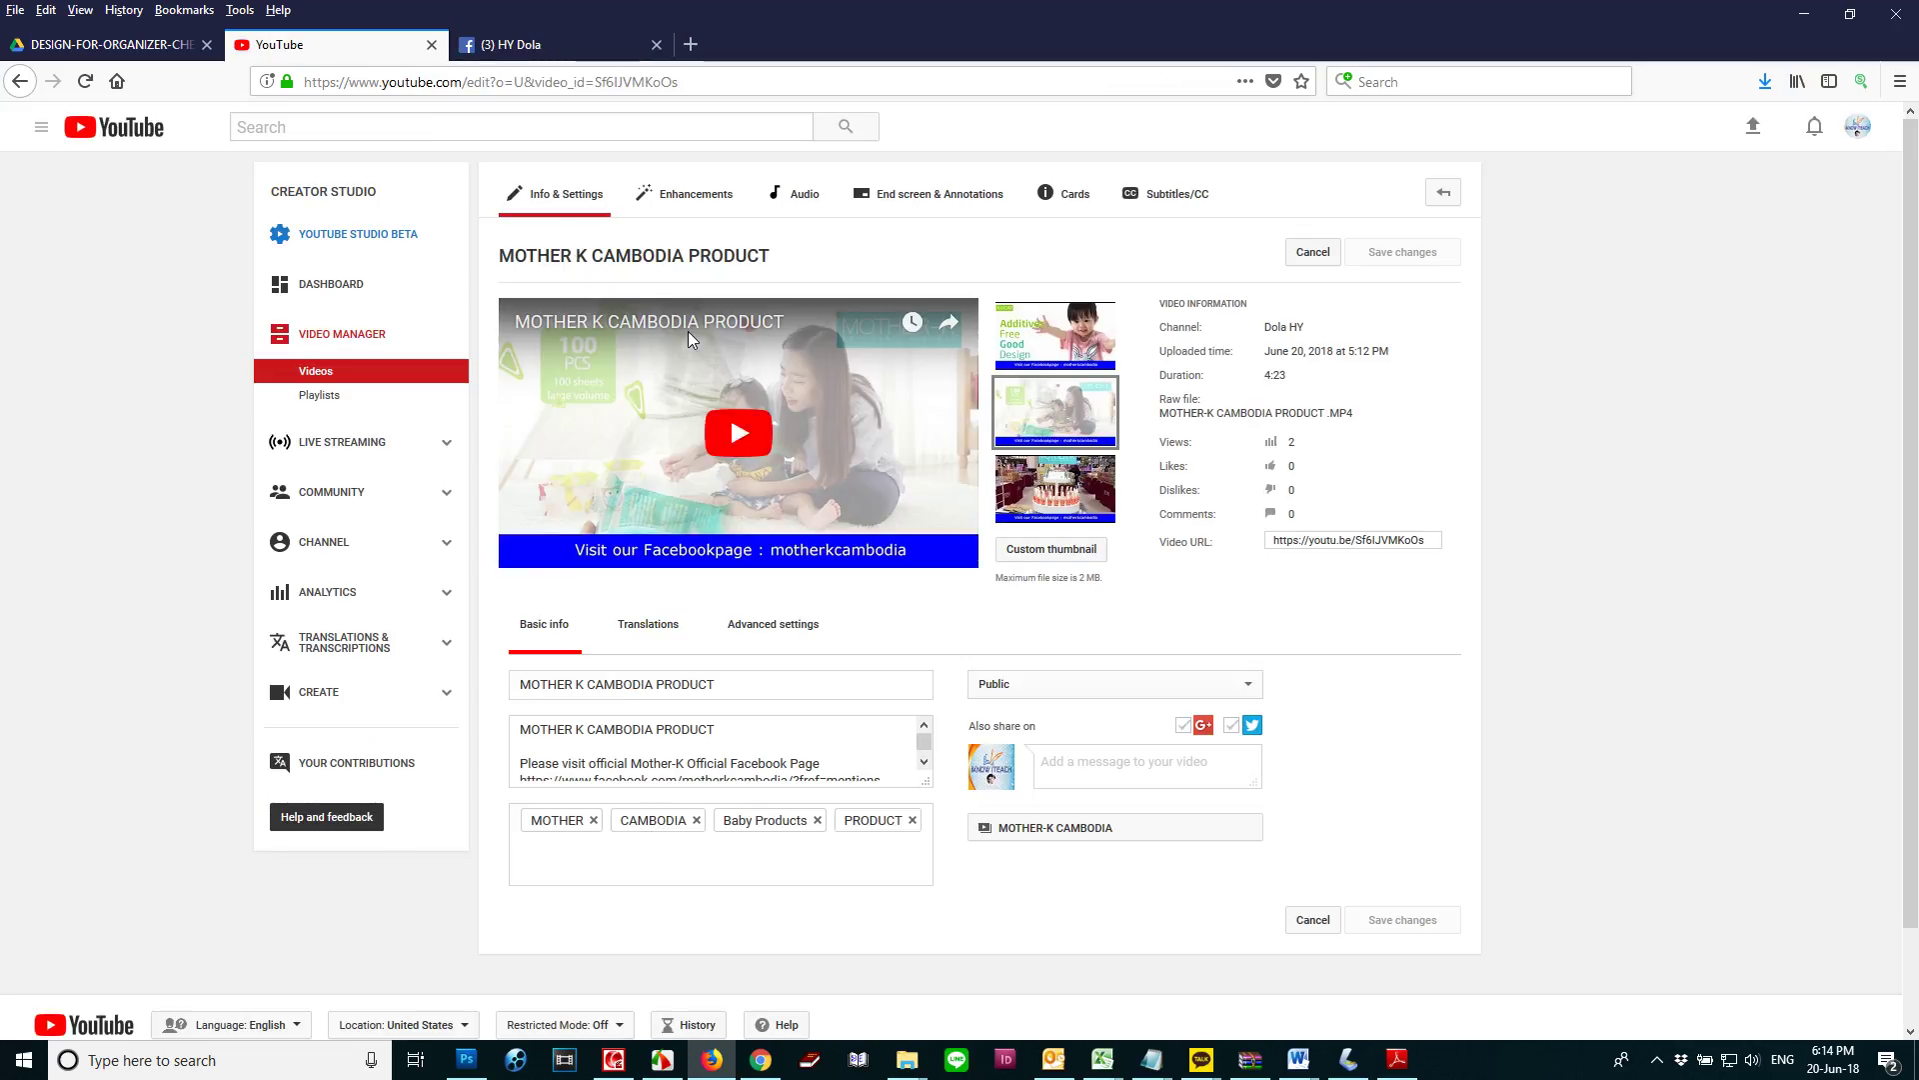
{"action": "left_click", "coordinate": [665, 258]}
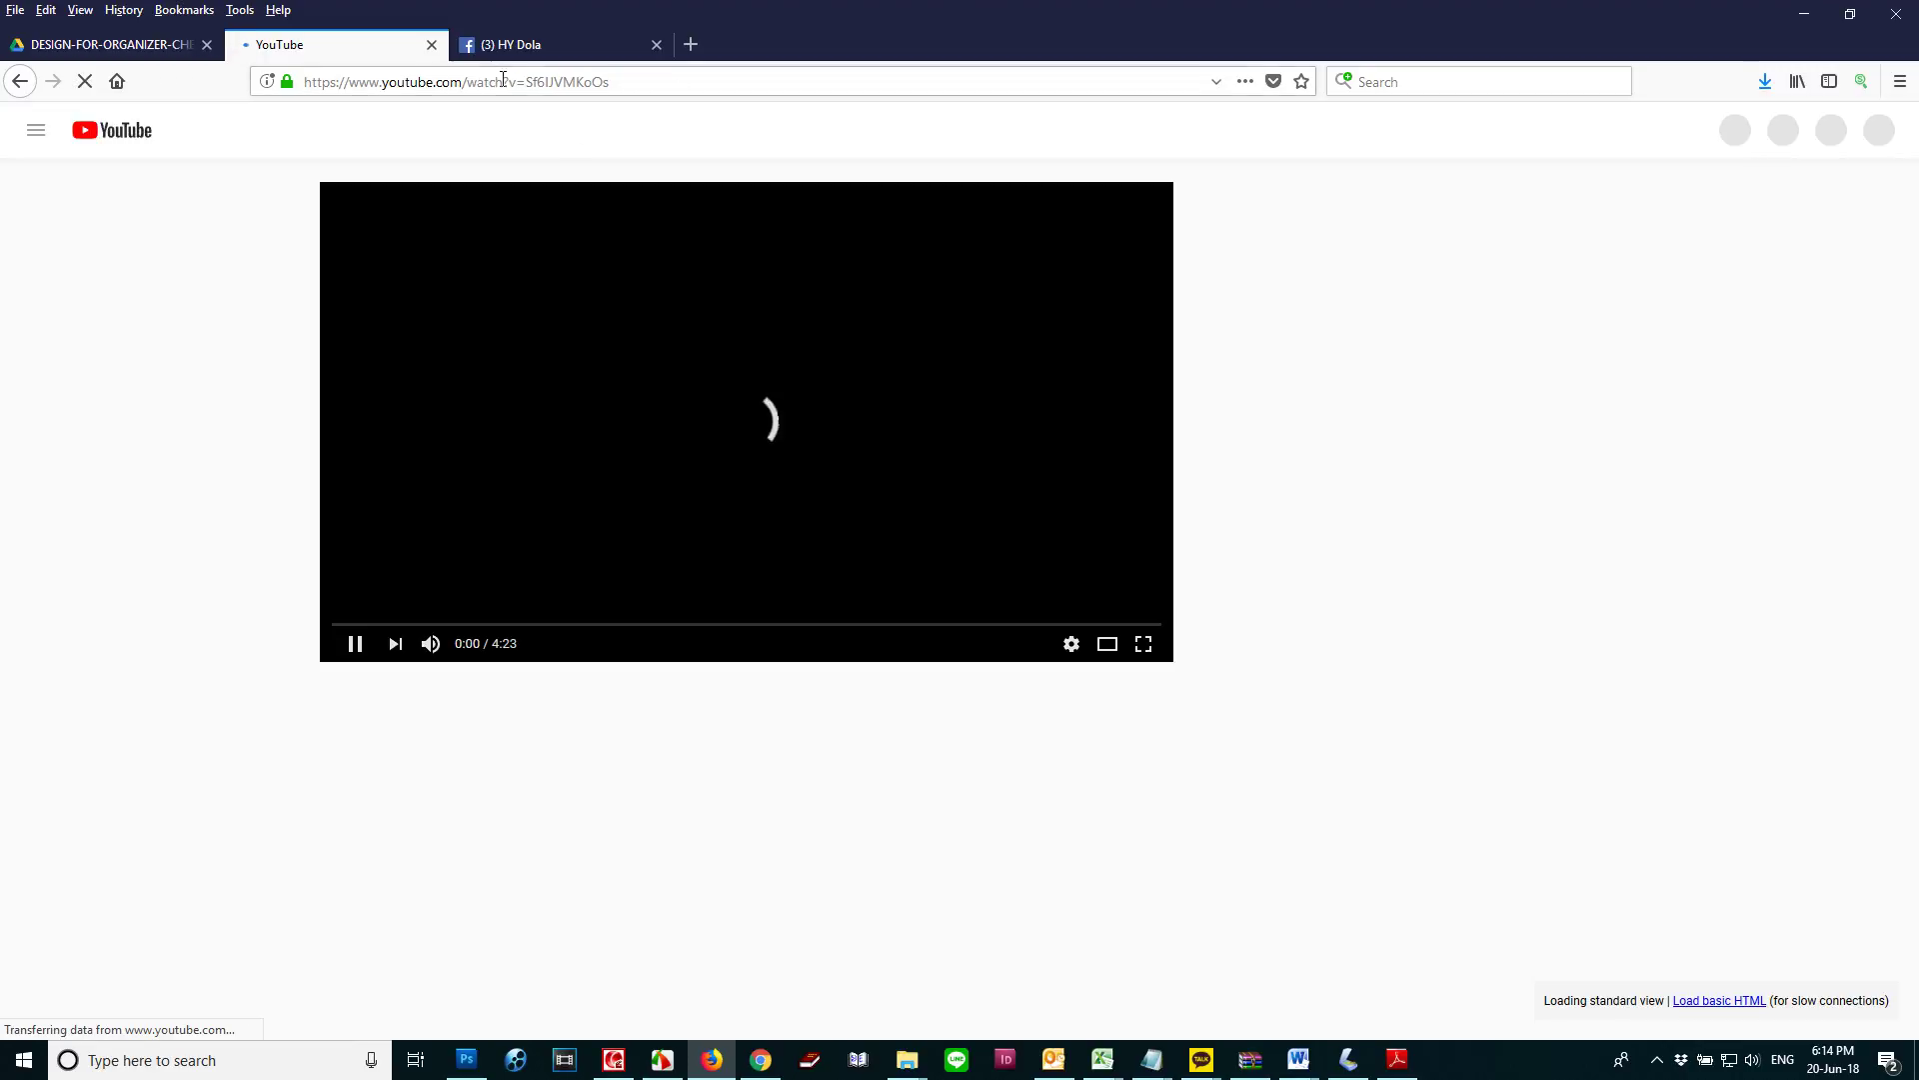
{"action": "right_click", "coordinate": [780, 518]}
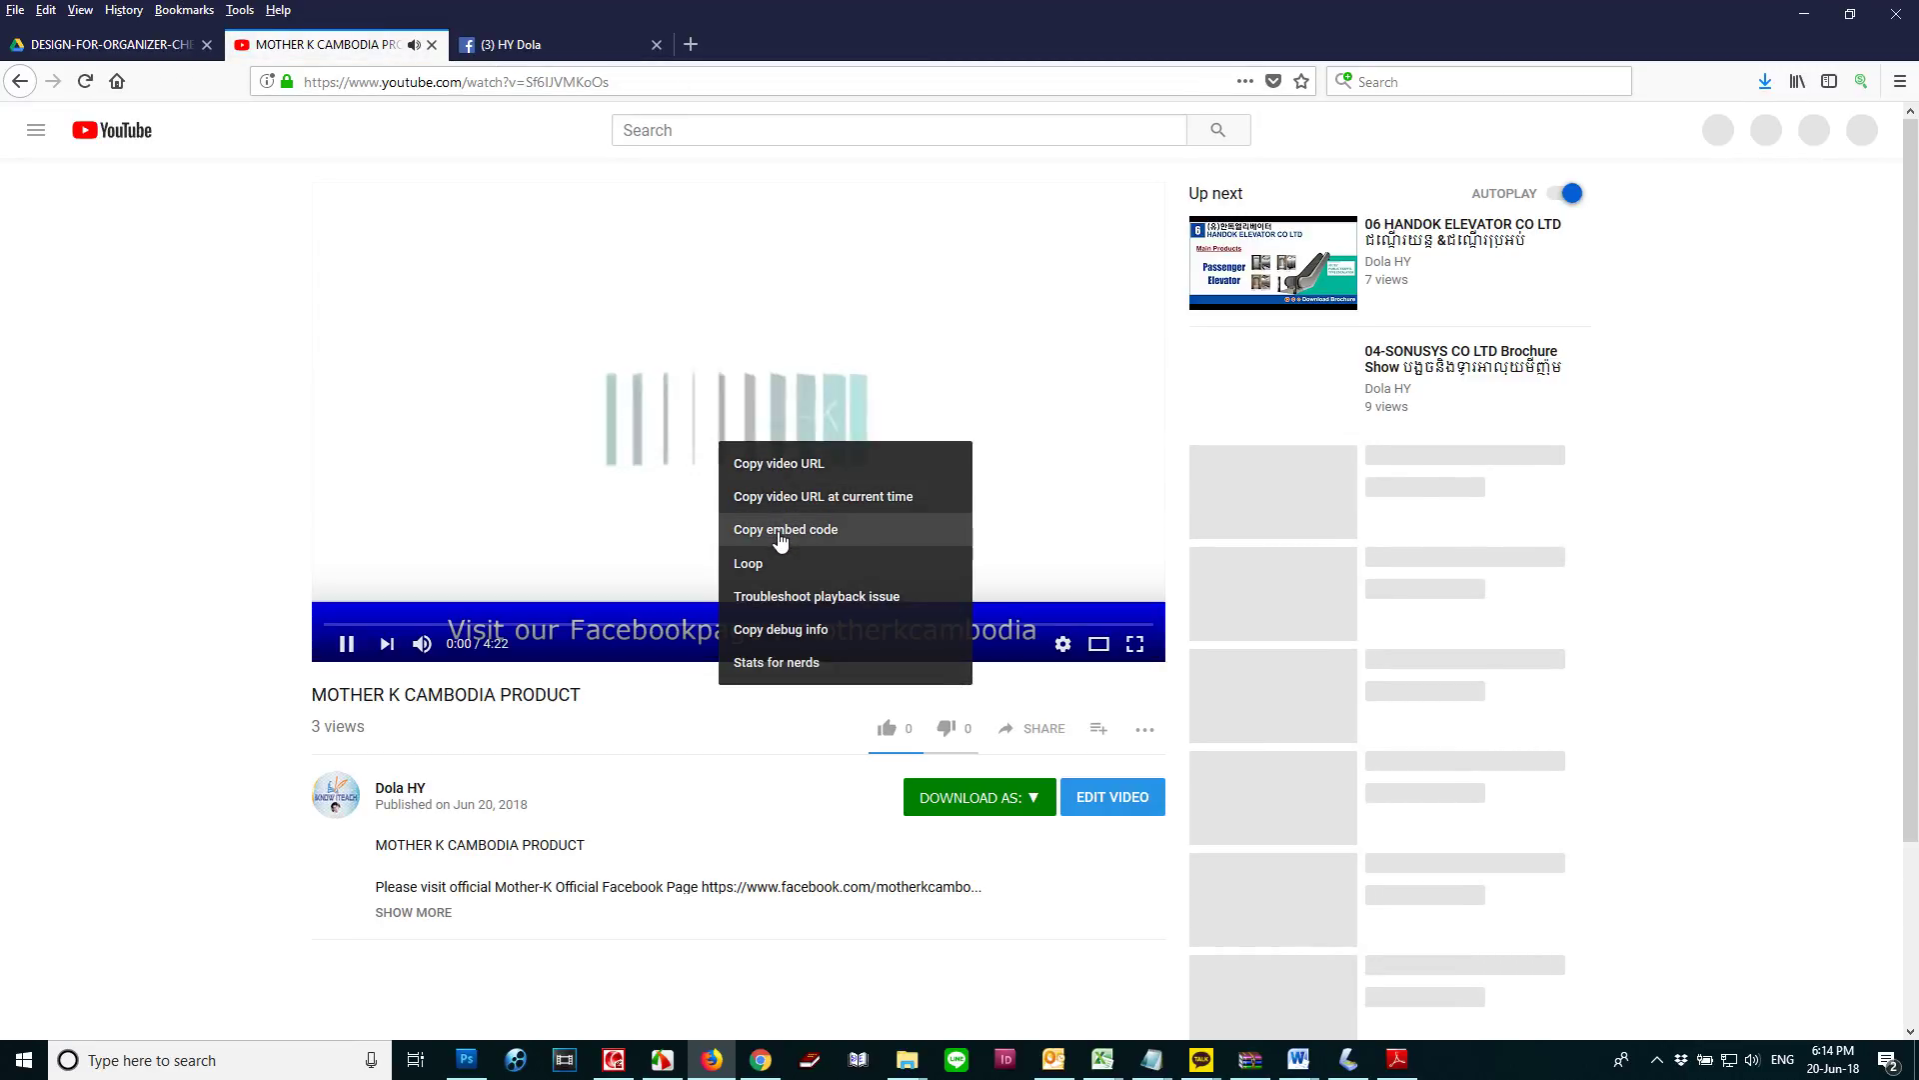
{"action": "right_click", "coordinate": [686, 418]}
{"action": "right_click", "coordinate": [912, 400]}
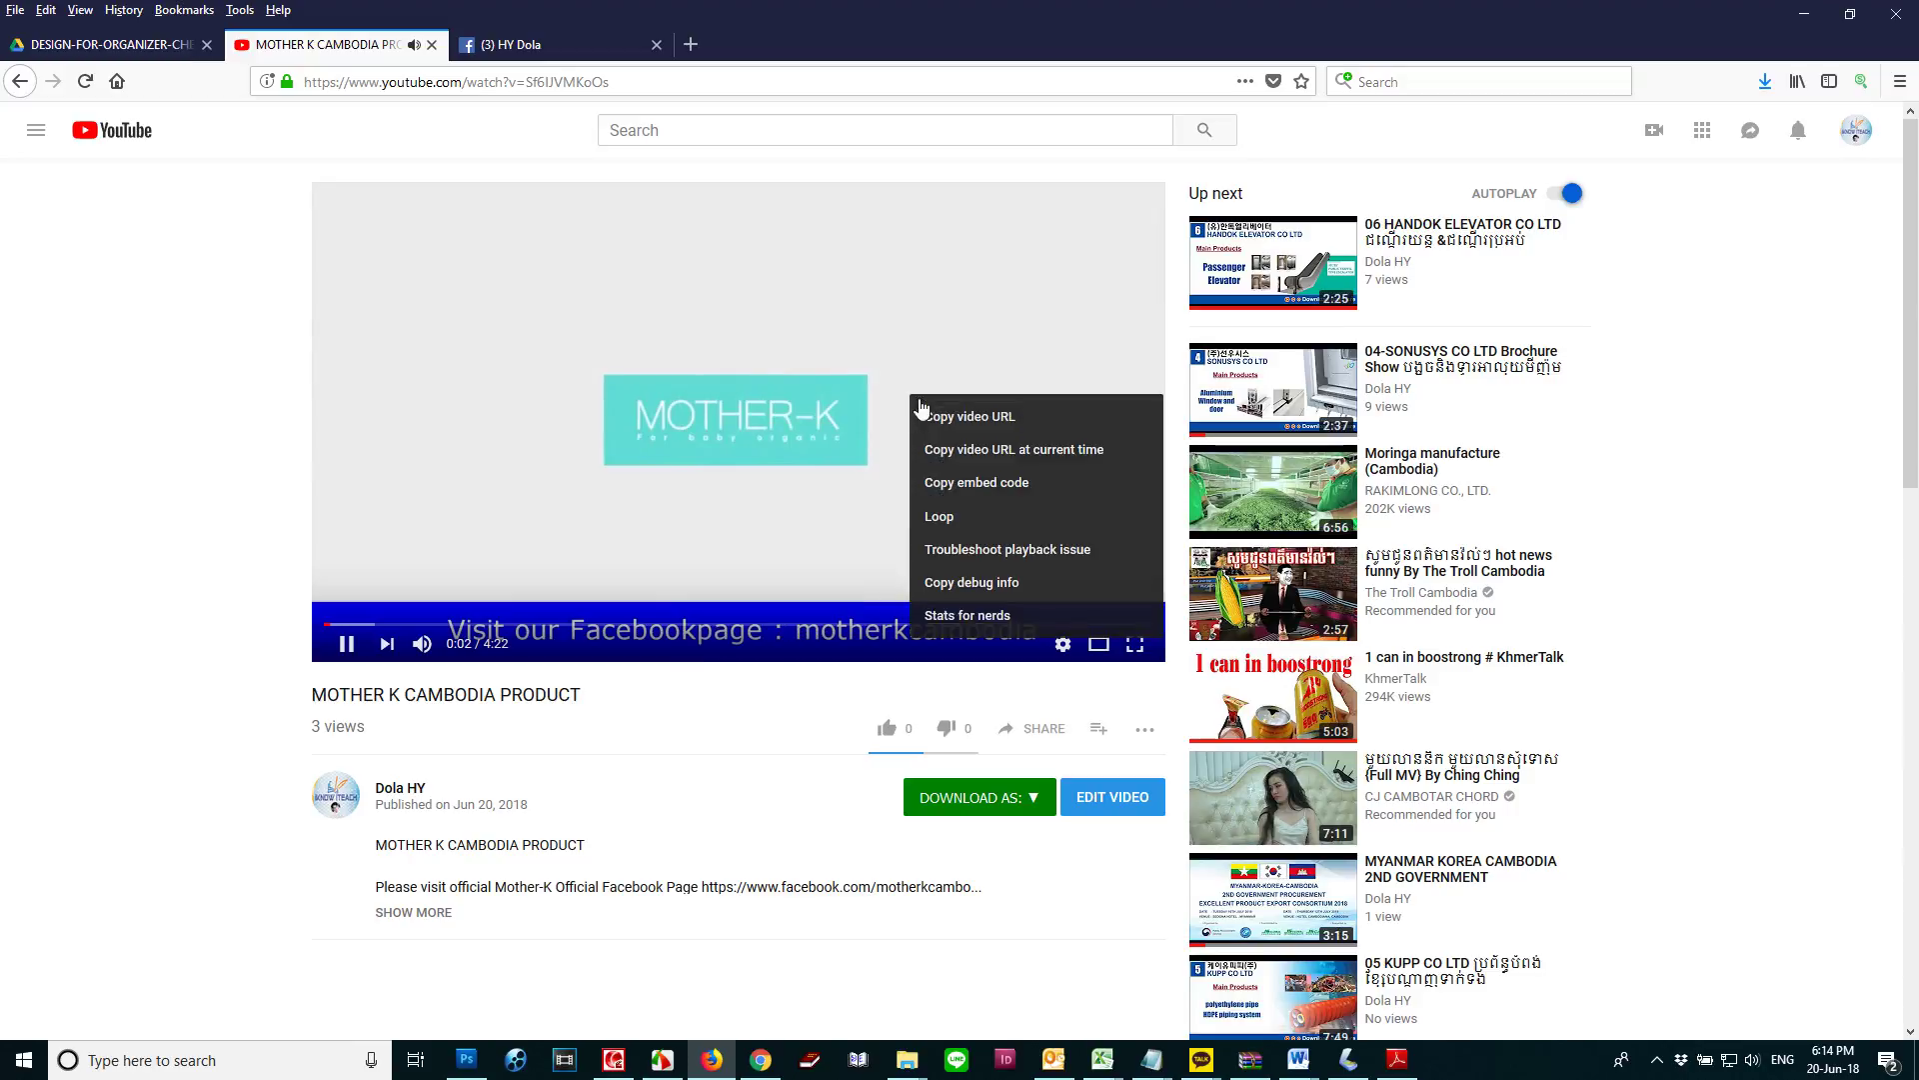
{"action": "left_click", "coordinate": [976, 483]}
Switch to Blogger in Chrome and add an HTML/JavaScript gadget containing the copied embed code to the footer-2-1 section
{"action": "left_click", "coordinate": [762, 1059]}
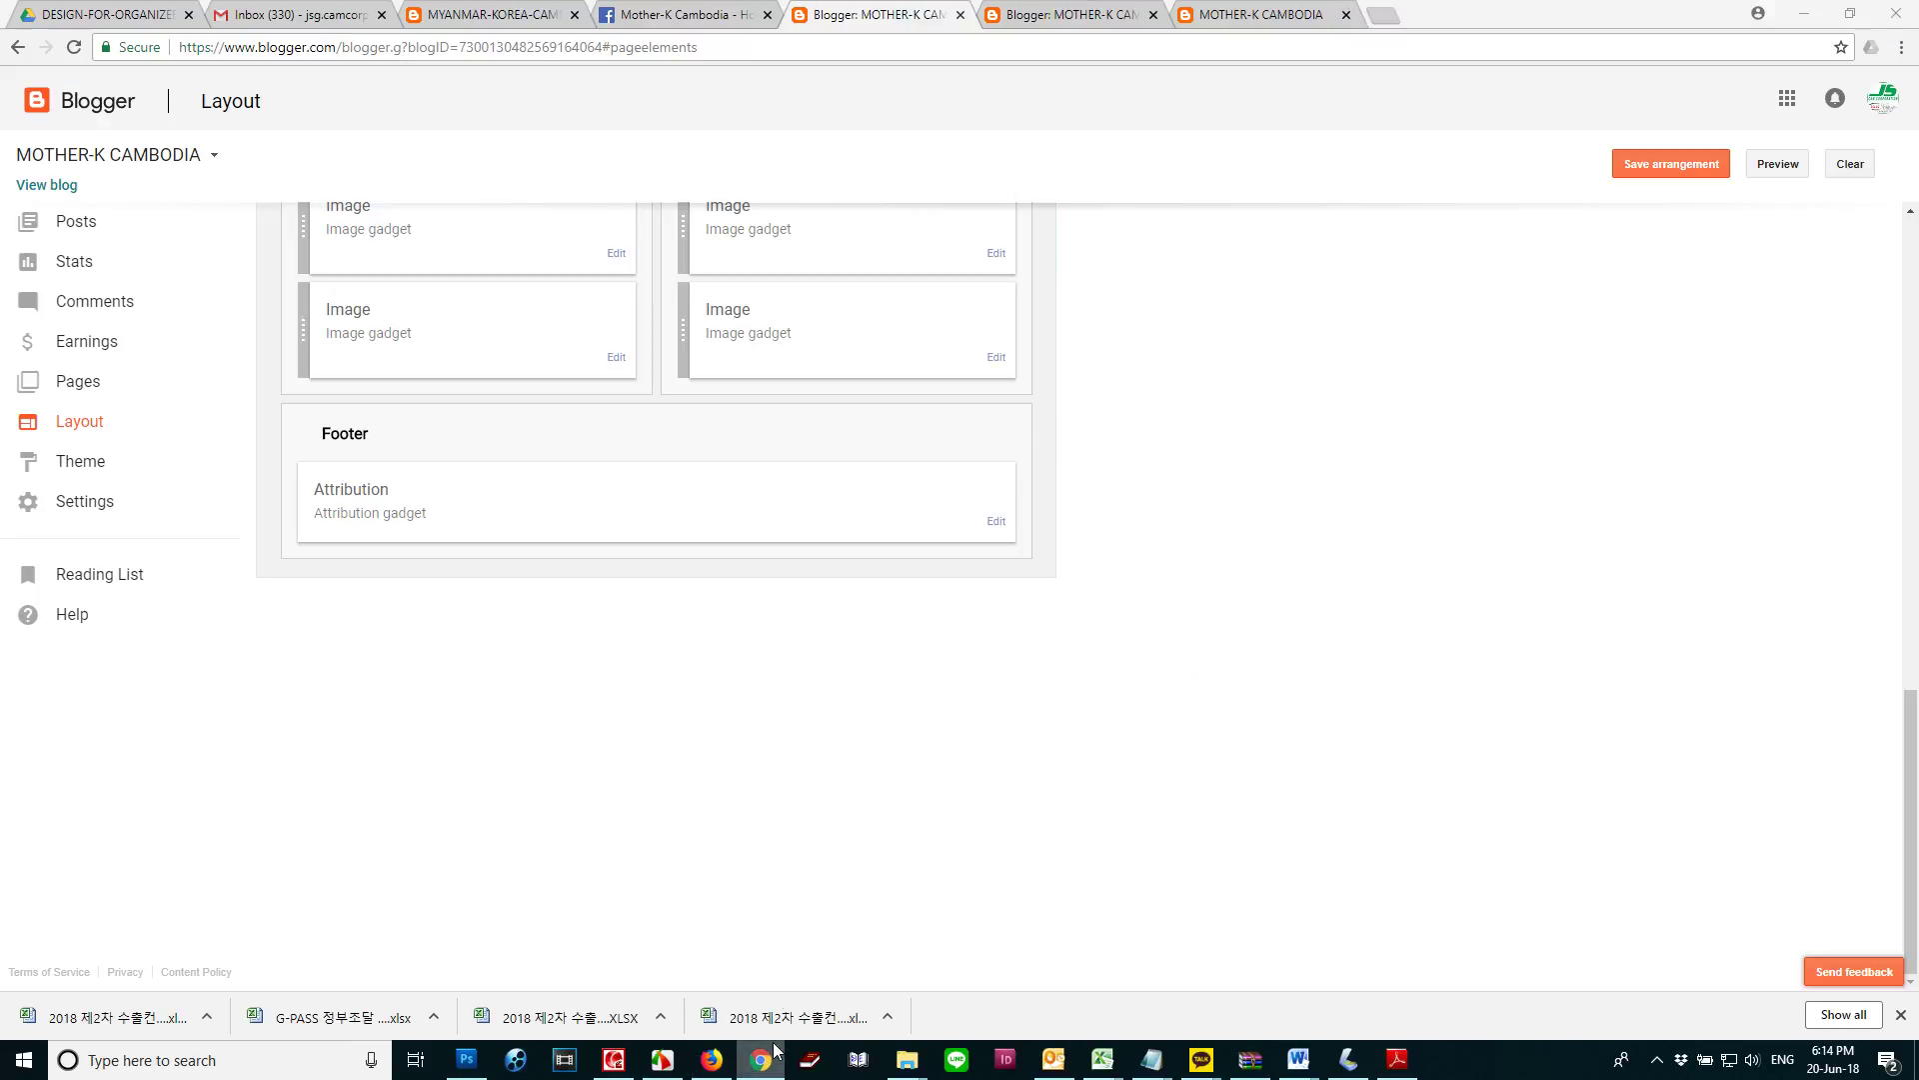
{"action": "scroll", "coordinate": [307, 385], "scroll_direction": "up", "scroll_amount": 2}
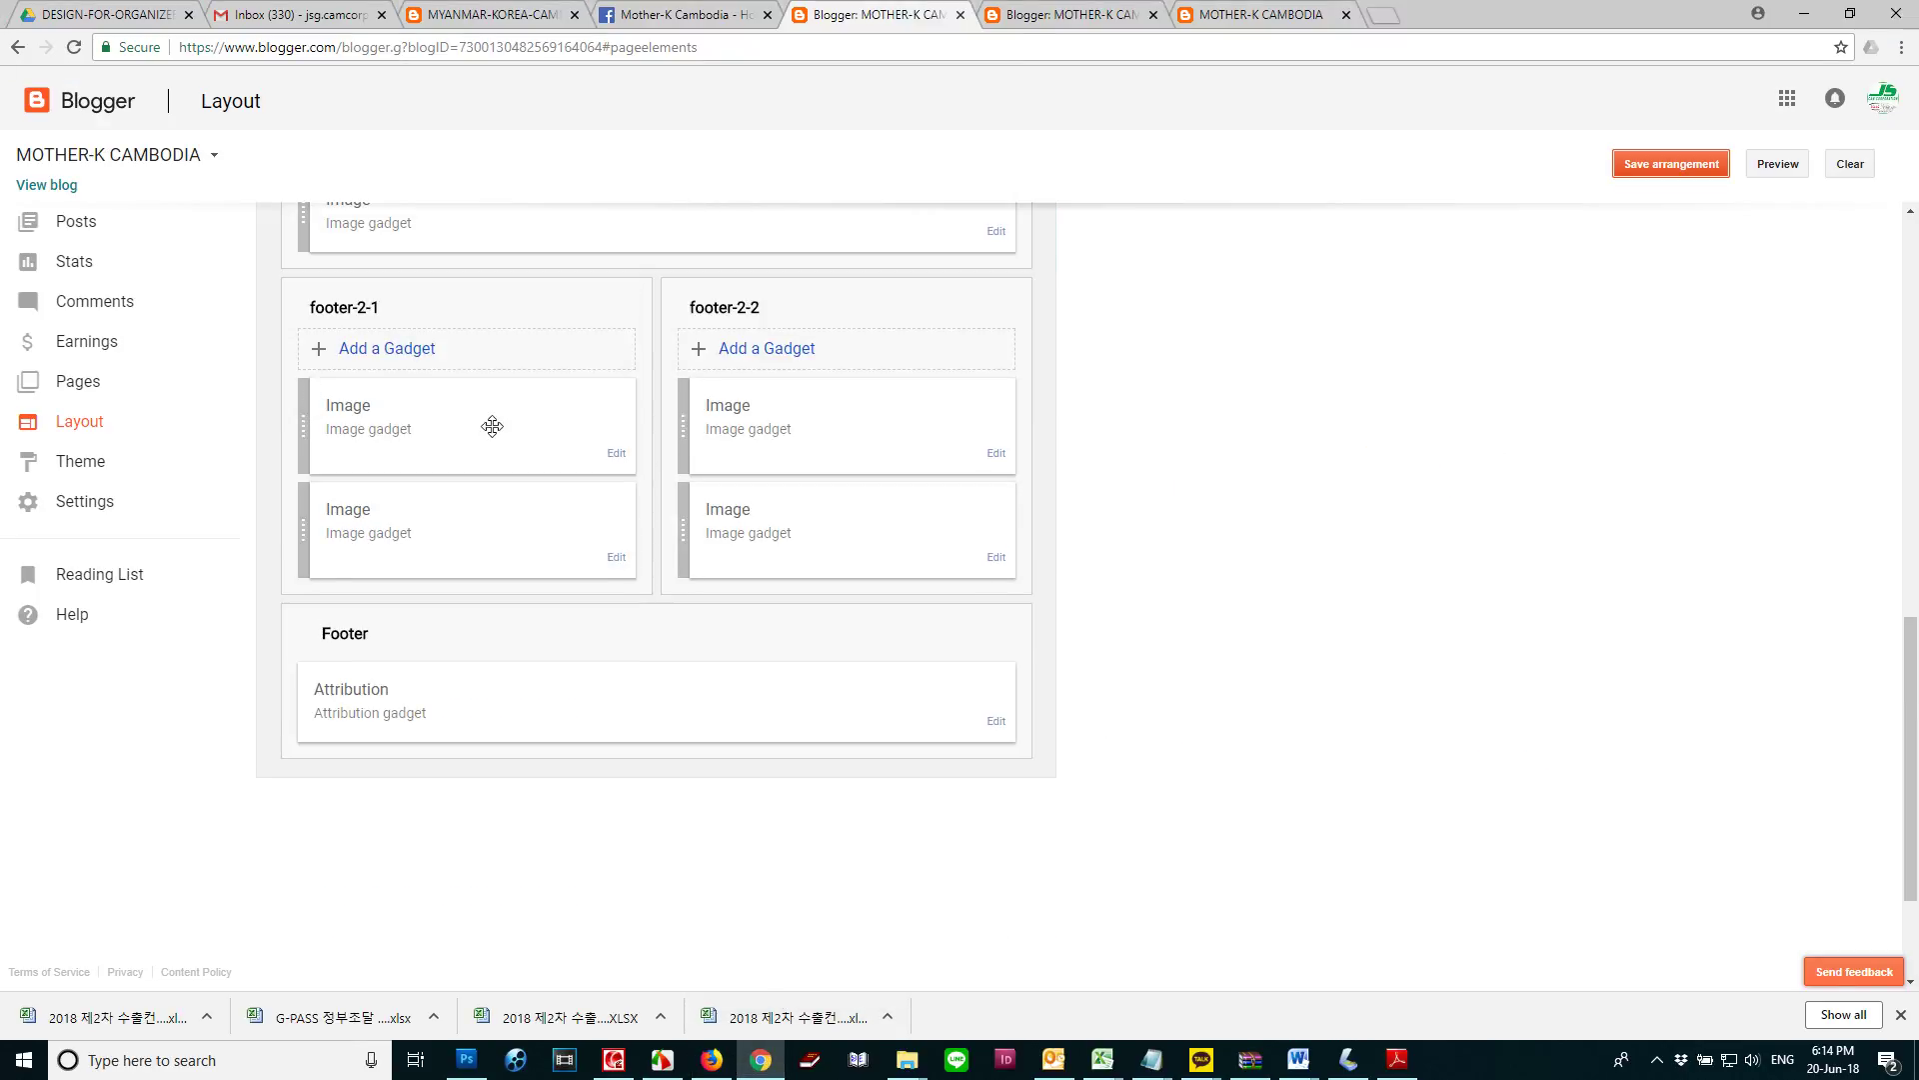
{"action": "left_click", "coordinate": [400, 357]}
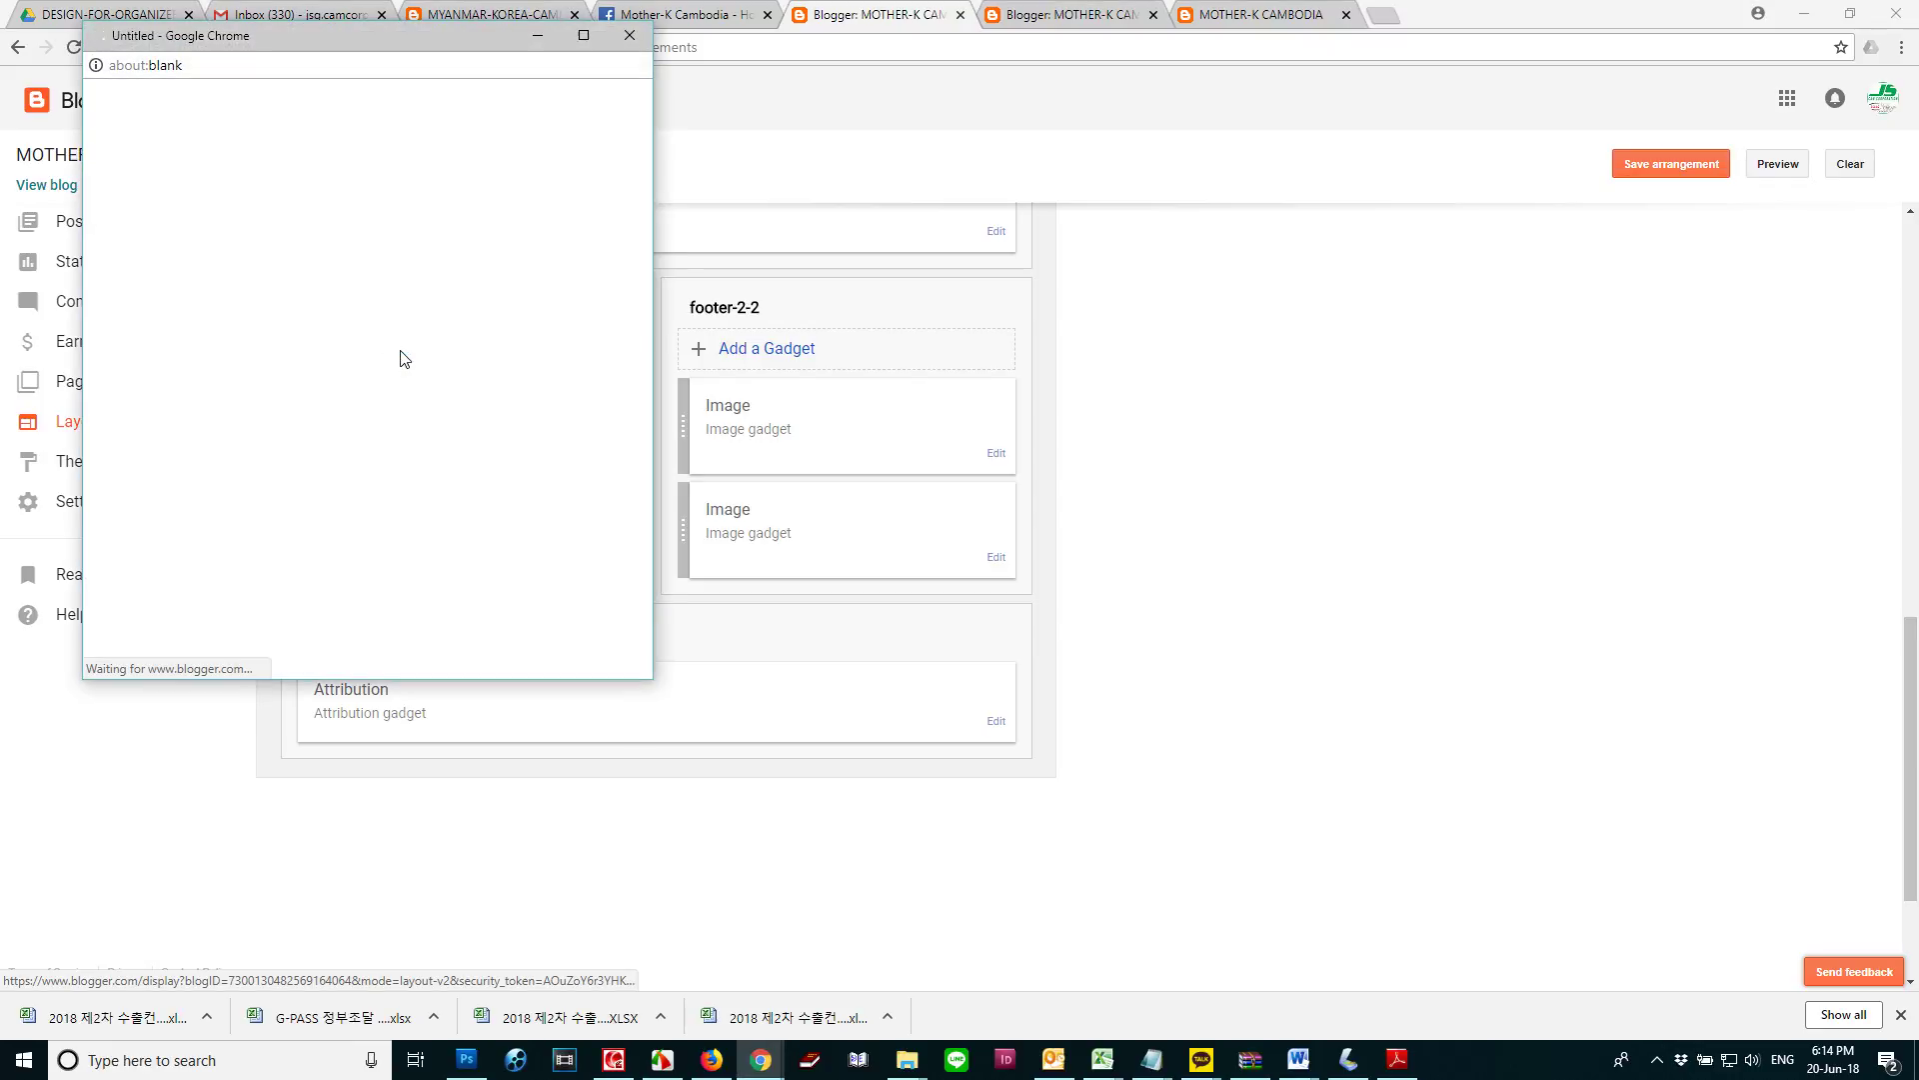
{"action": "scroll", "coordinate": [445, 514], "scroll_direction": "down", "scroll_amount": 2}
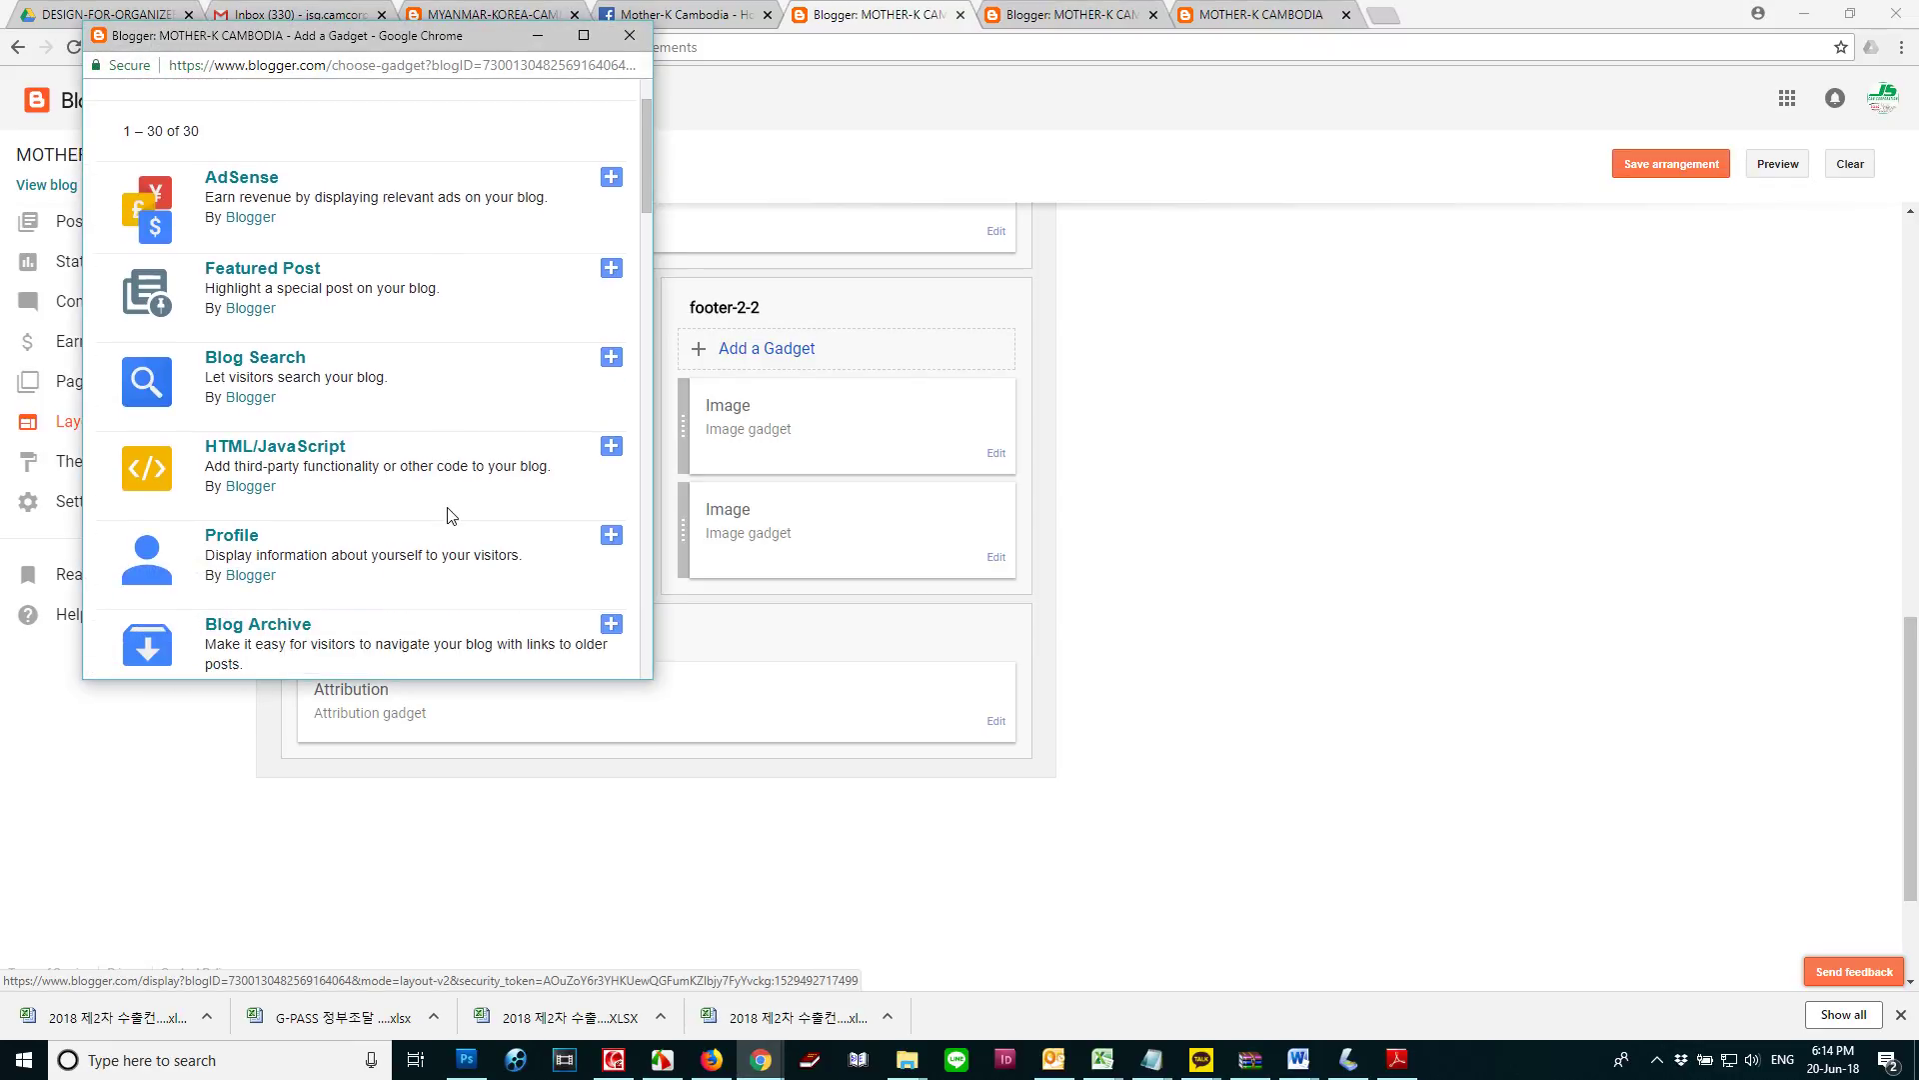
{"action": "scroll", "coordinate": [450, 513], "scroll_direction": "down", "scroll_amount": 4}
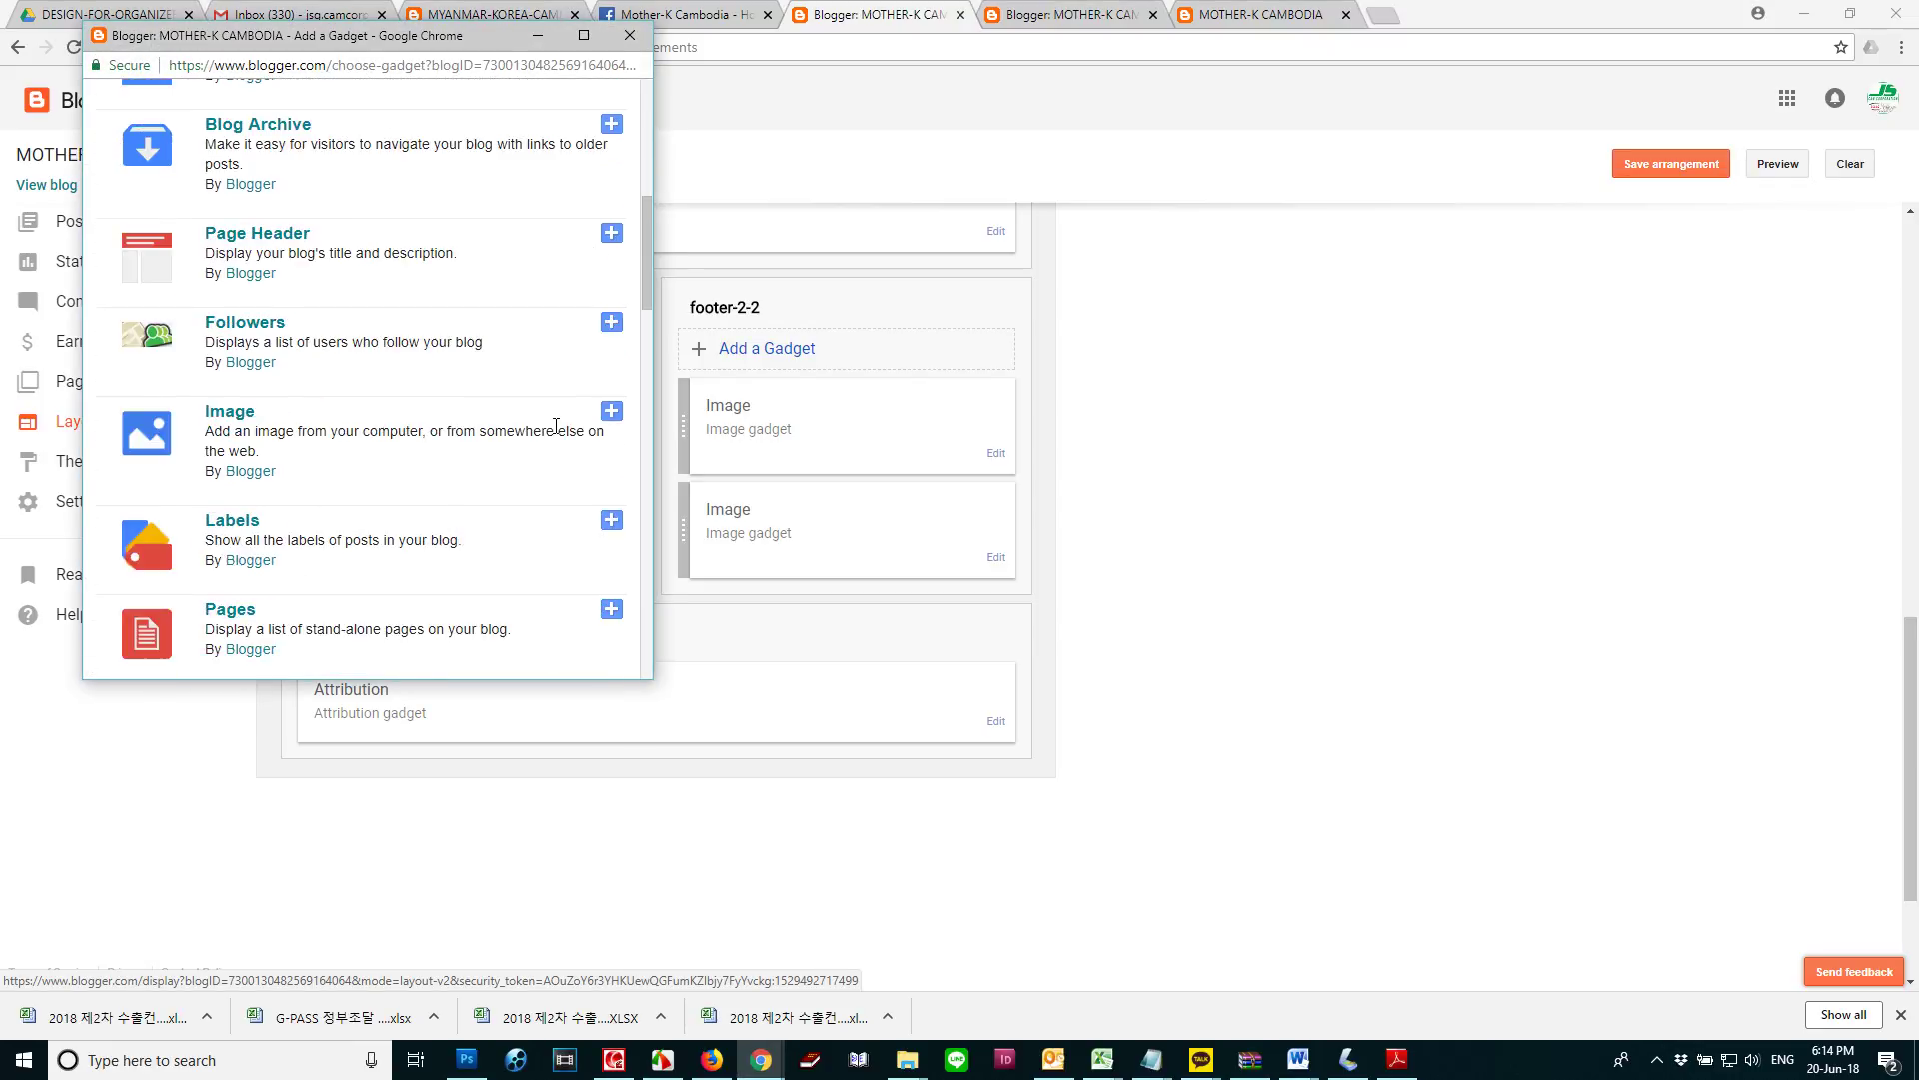
{"action": "scroll", "coordinate": [547, 430], "scroll_direction": "up", "scroll_amount": 5}
{"action": "left_click", "coordinate": [605, 450]}
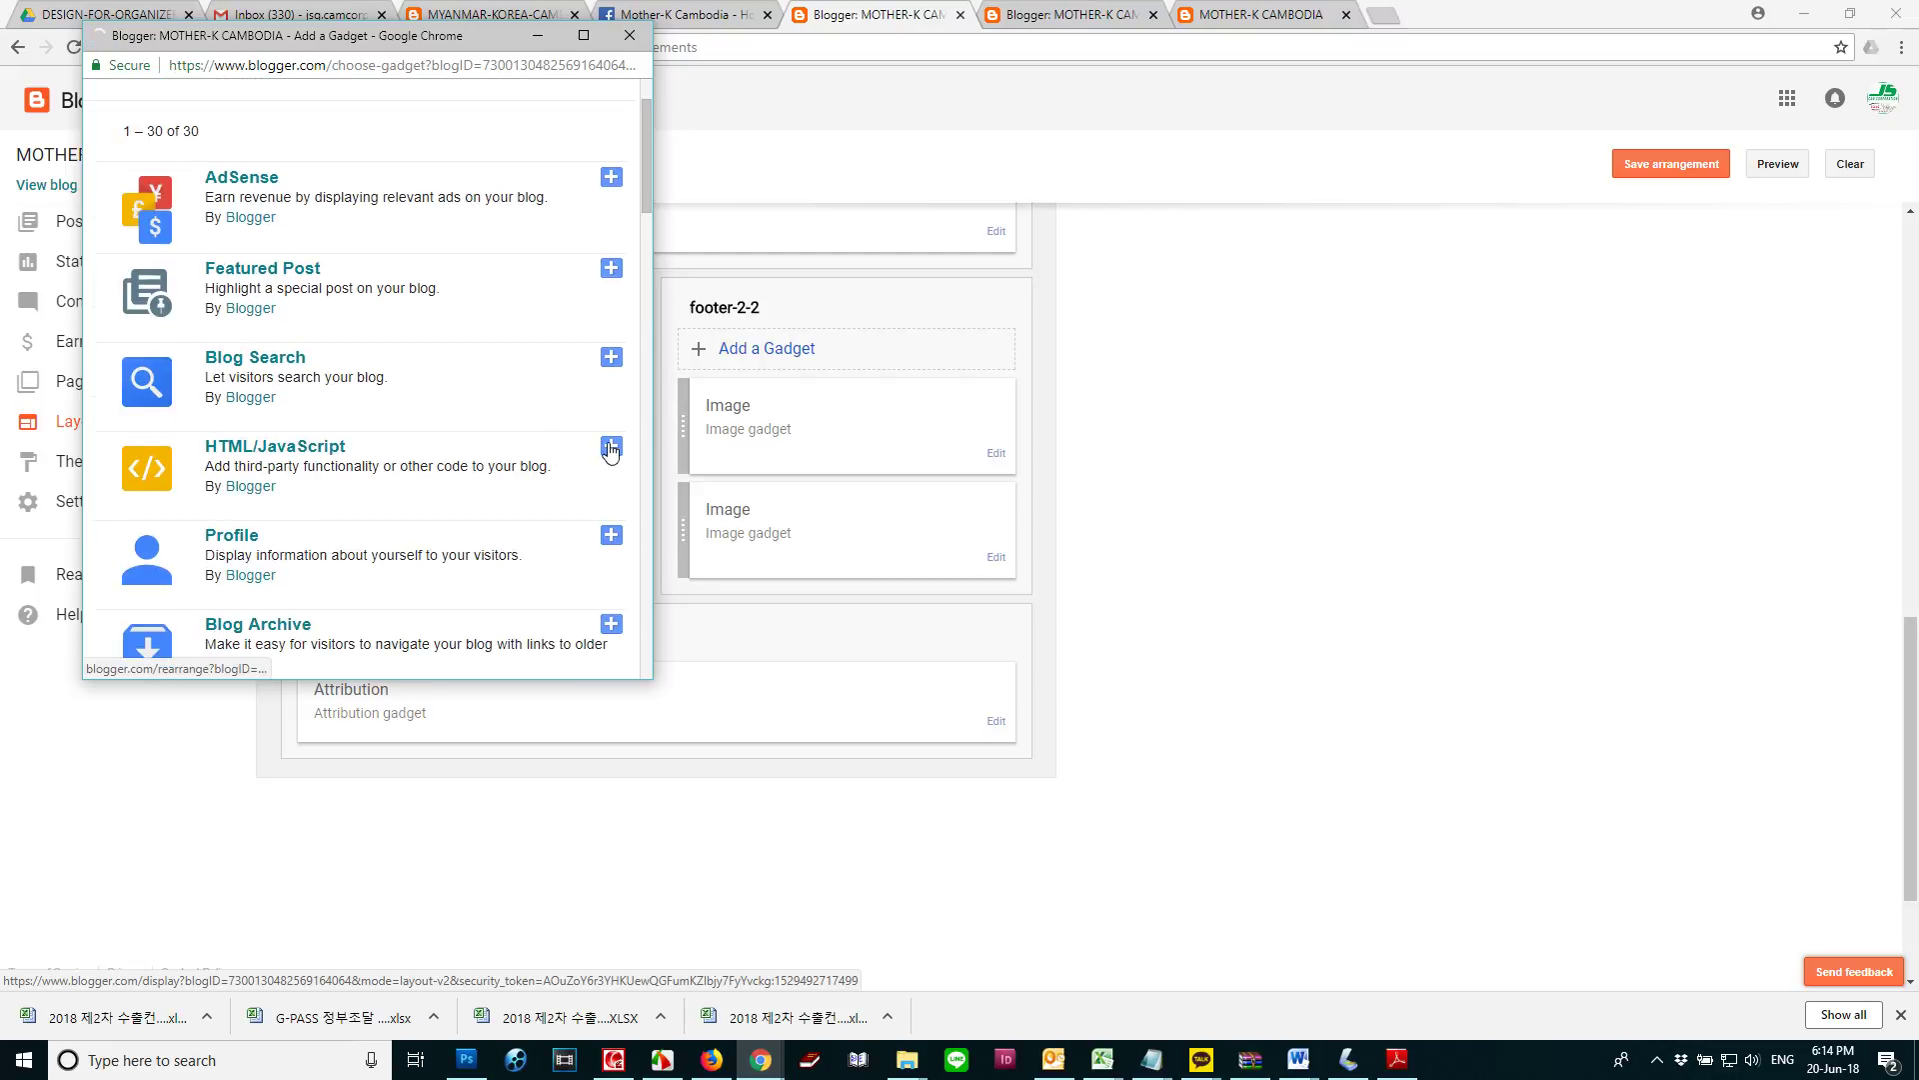
{"action": "key", "text": "ctrl+v"}
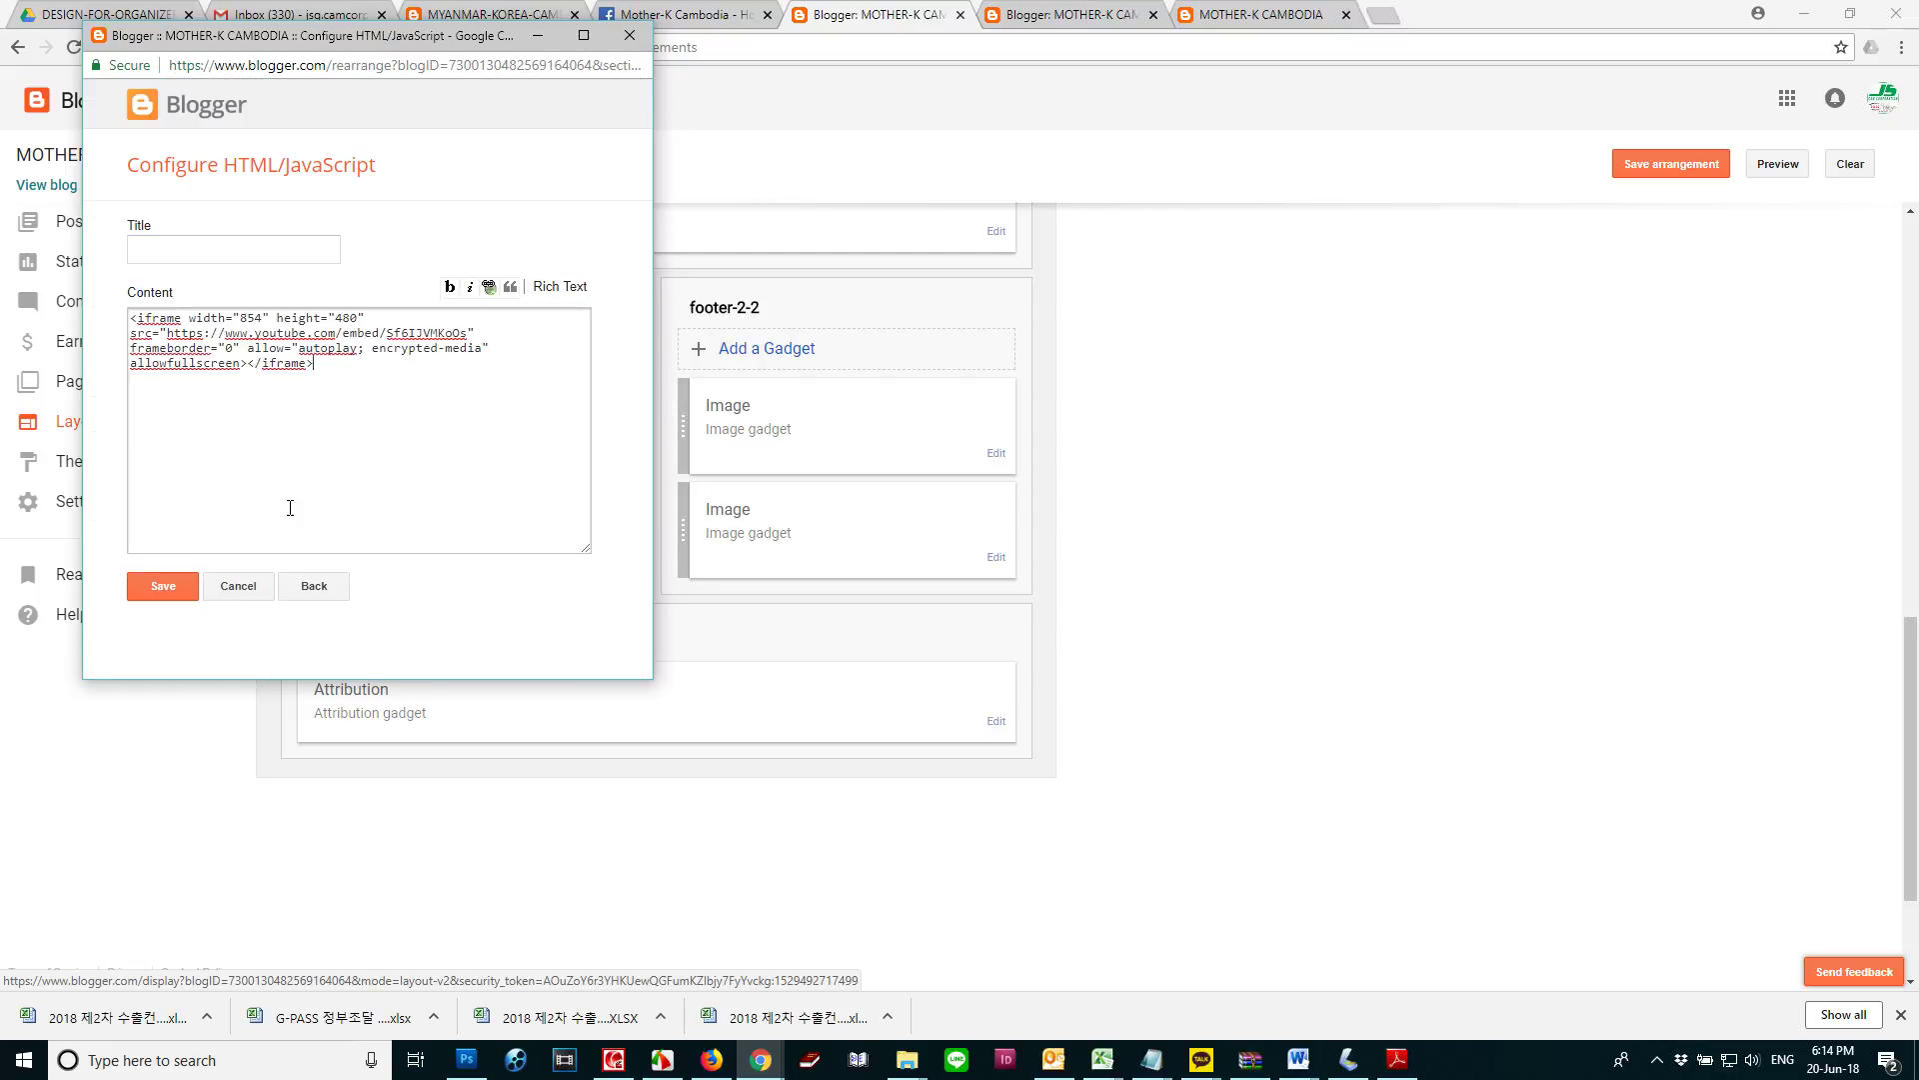
{"action": "left_click", "coordinate": [187, 590]}
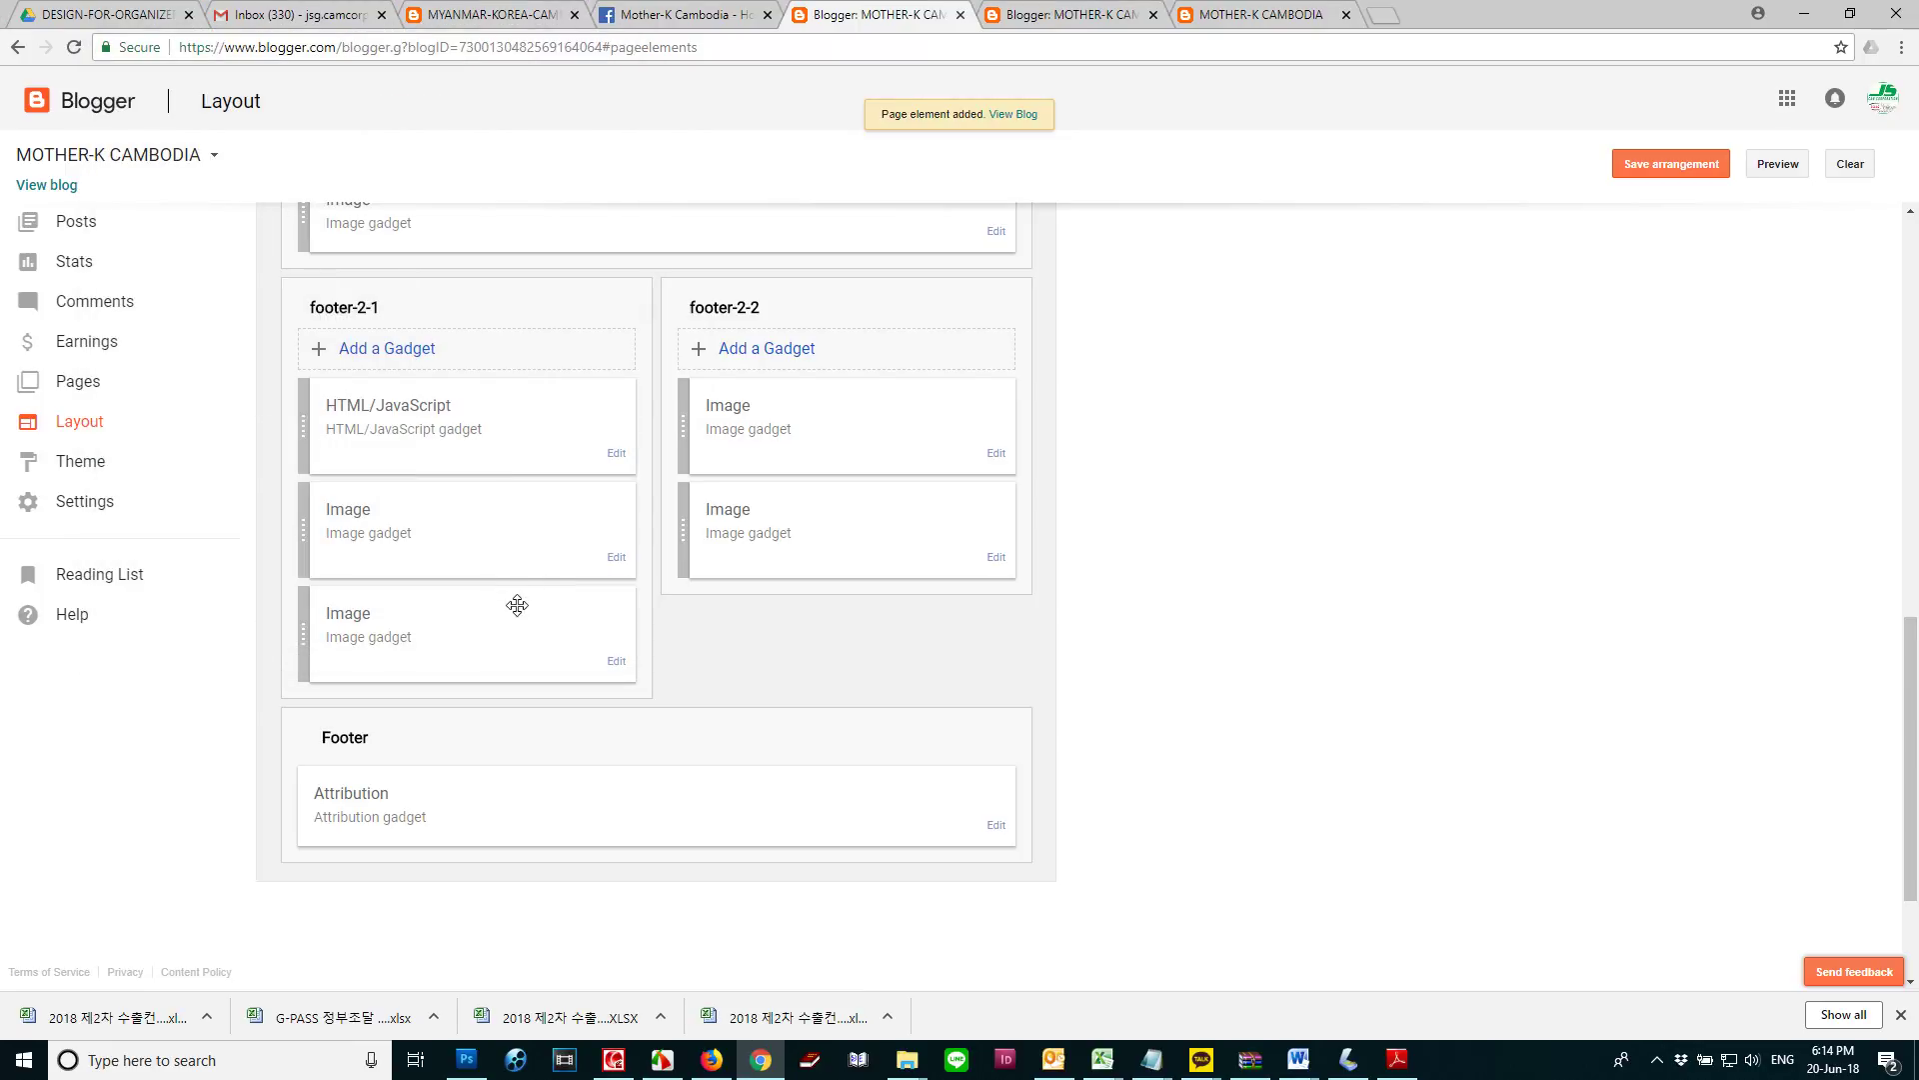
Move the HTML/JavaScript video gadget into the Footer section above Attribution and set the Attribution copyright to MOTHER-K CAMBODIA
{"action": "left_click_drag", "start_coordinate": [512, 442], "coordinate": [598, 826]}
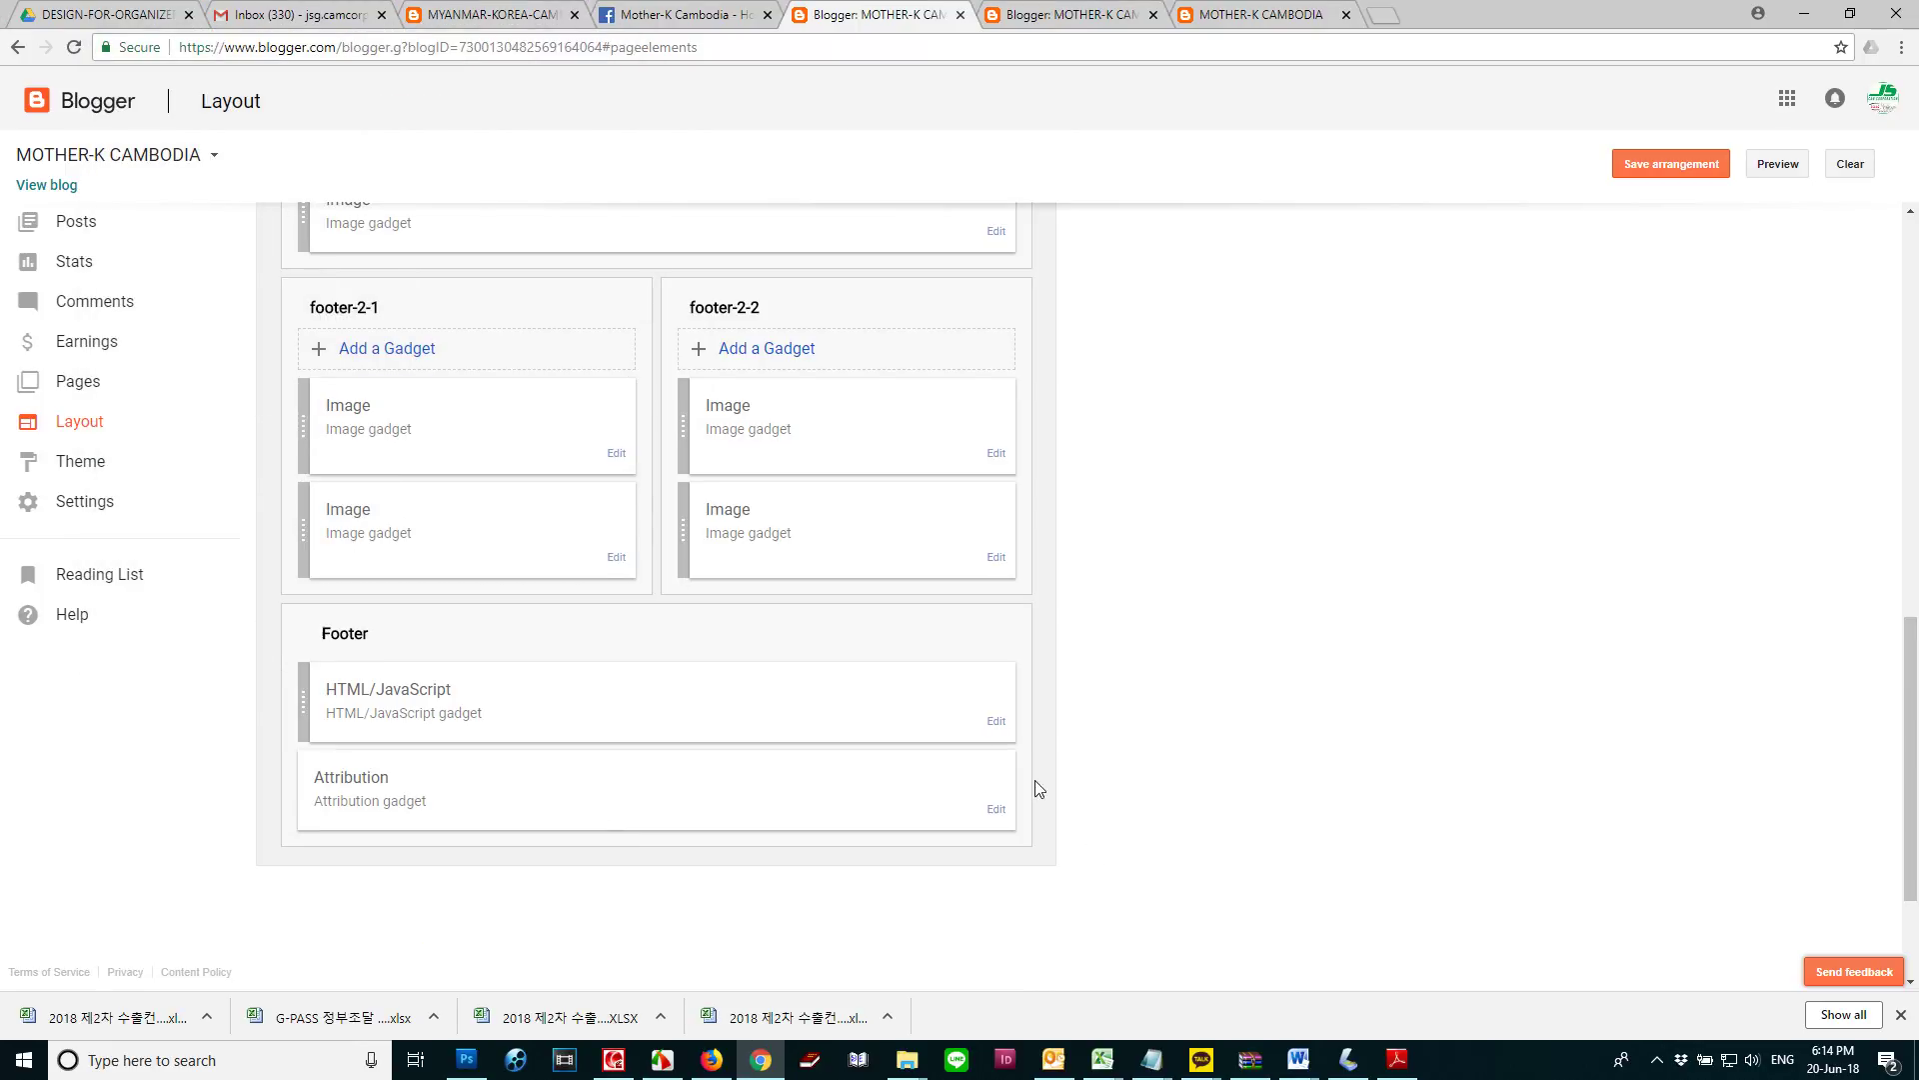
{"action": "left_click", "coordinate": [997, 809]}
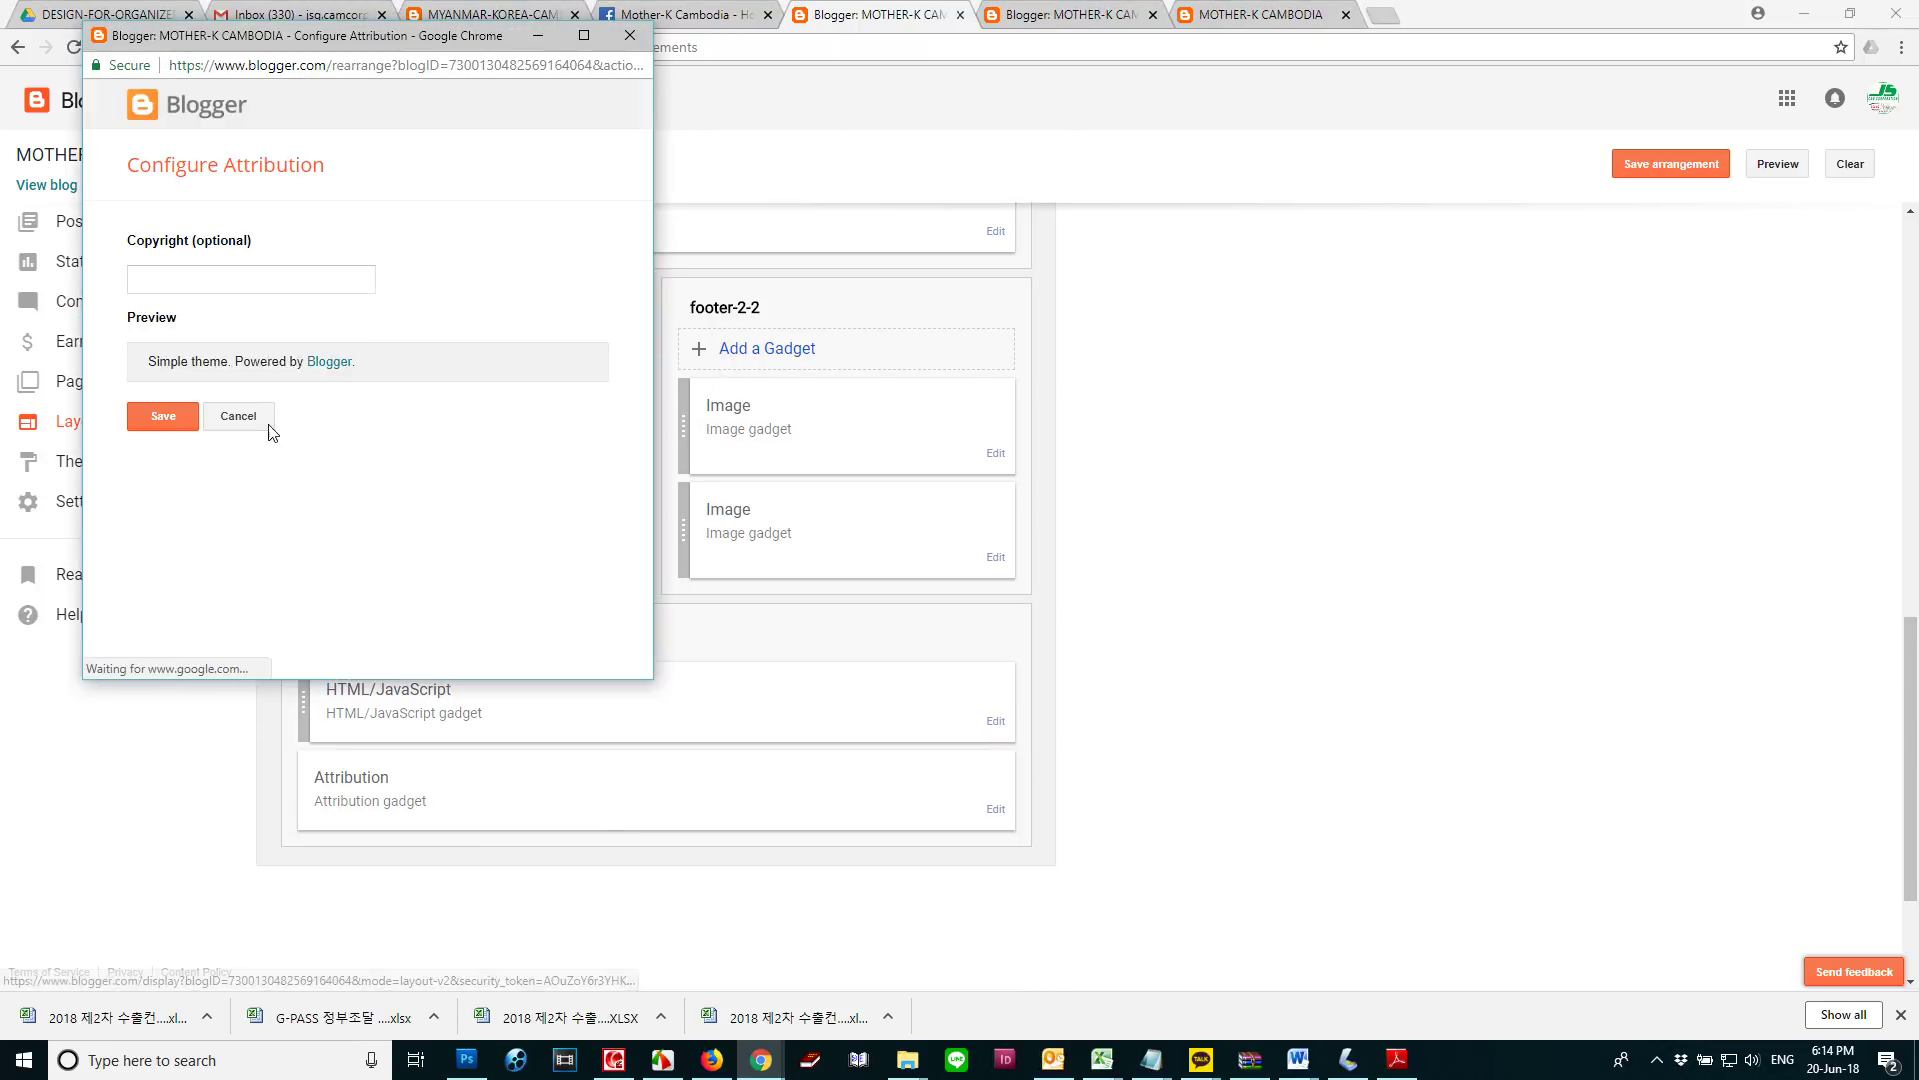
{"action": "left_click", "coordinate": [235, 416]}
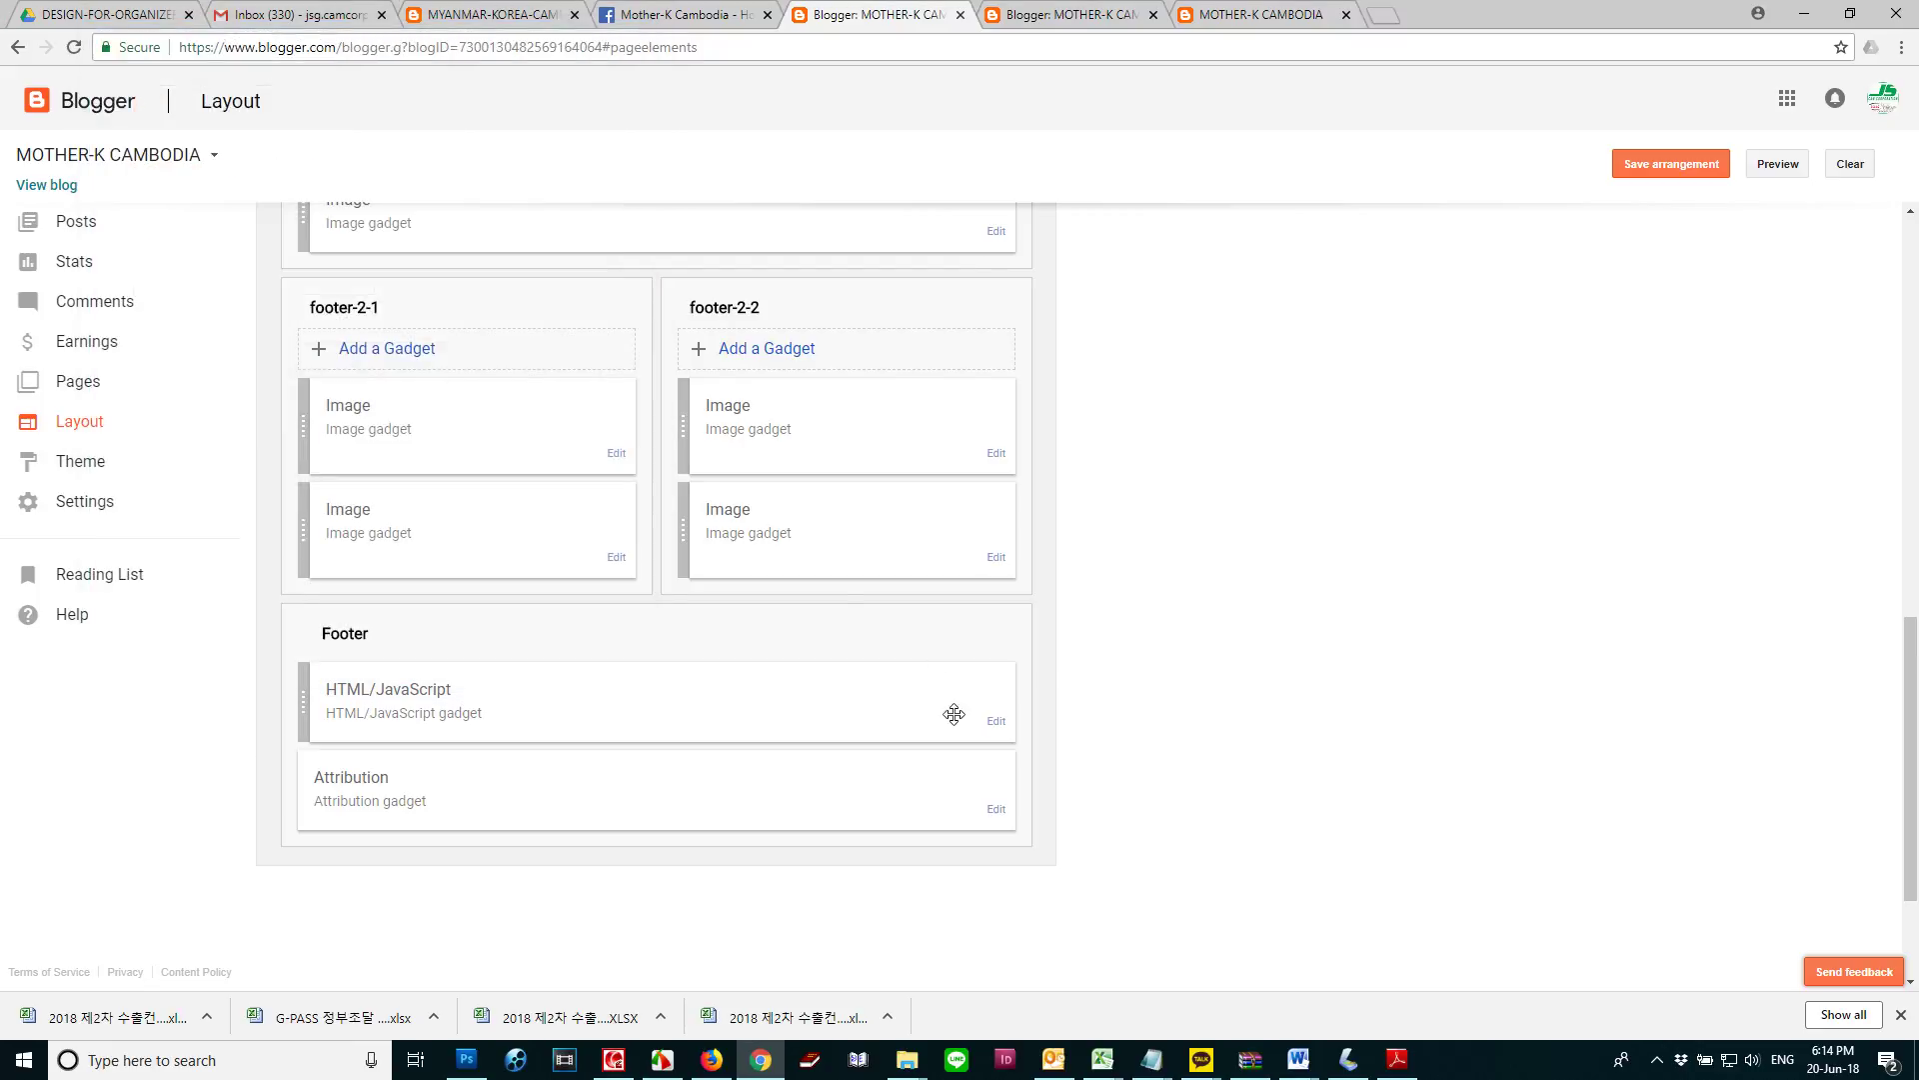
{"action": "left_click", "coordinate": [997, 809]}
{"action": "left_click", "coordinate": [263, 284]}
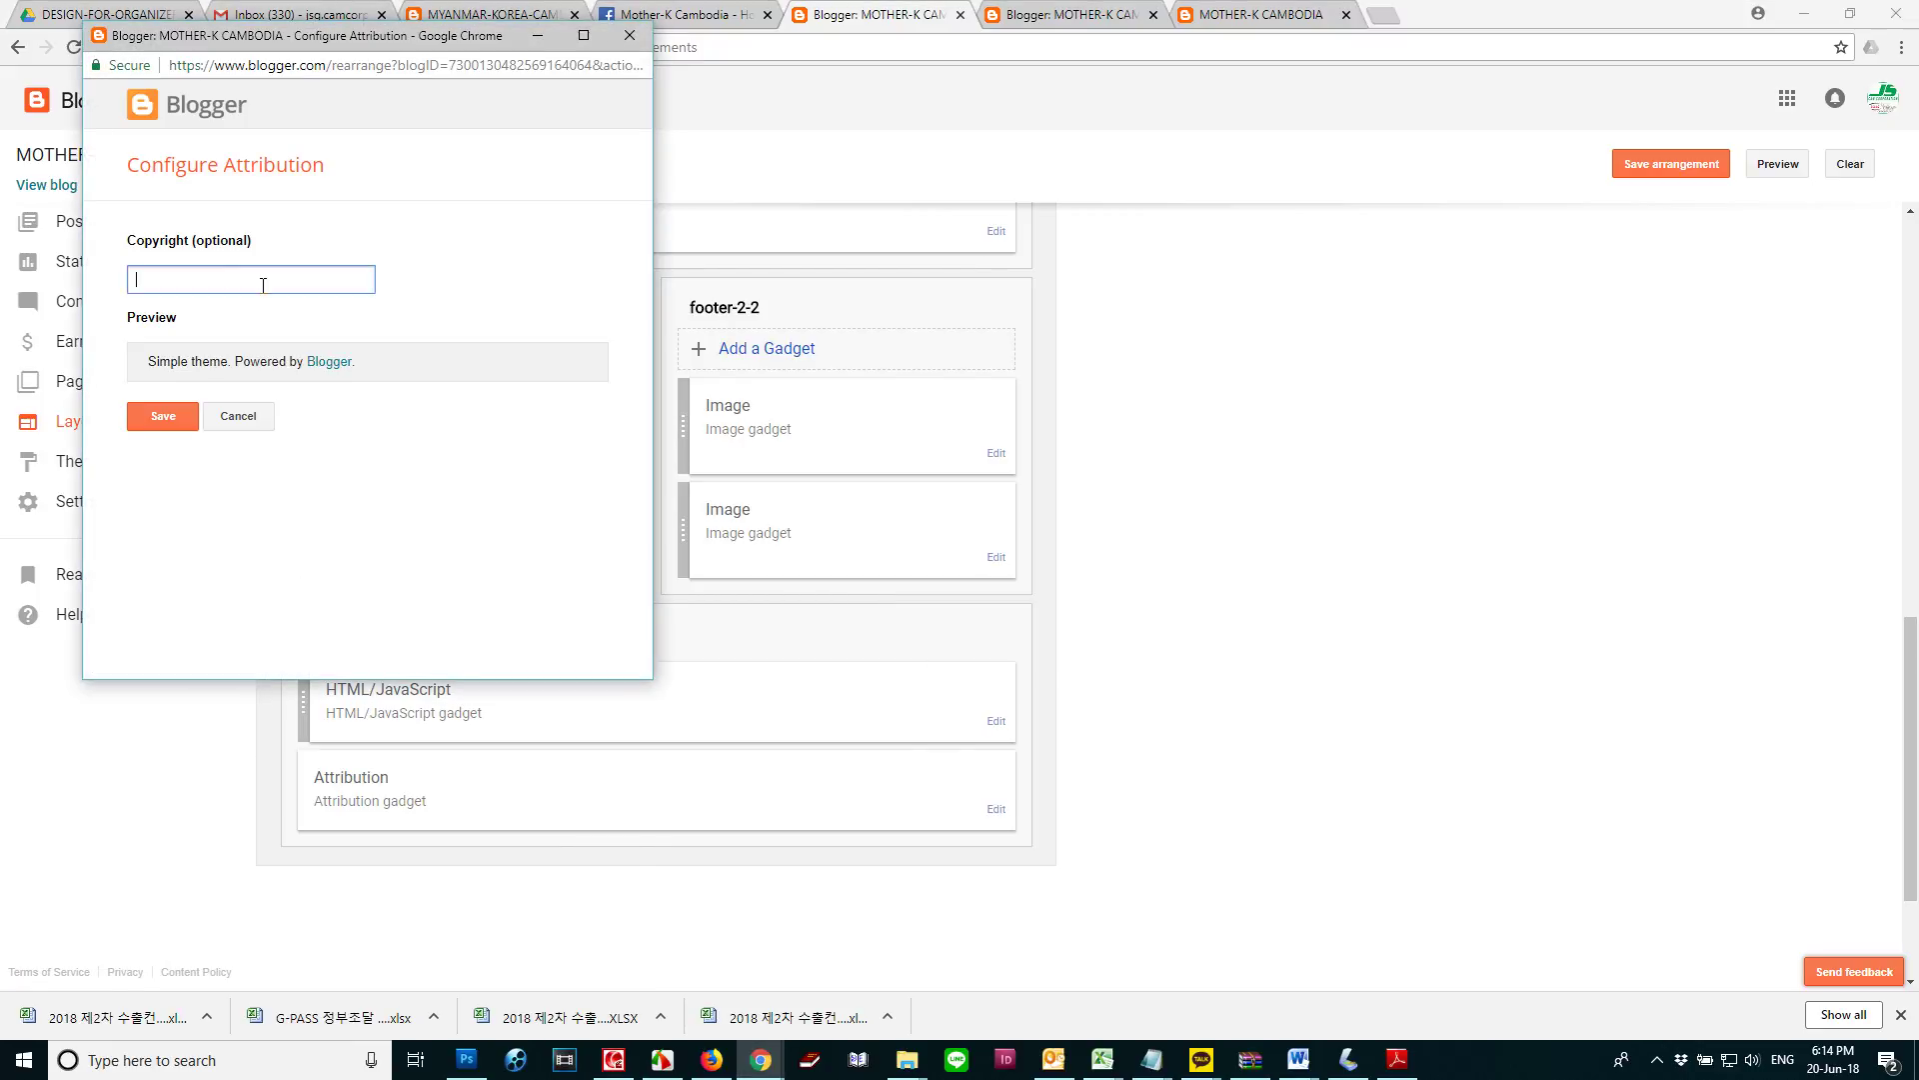
{"action": "type", "text": "MOTHER-K CAMBODIA"}
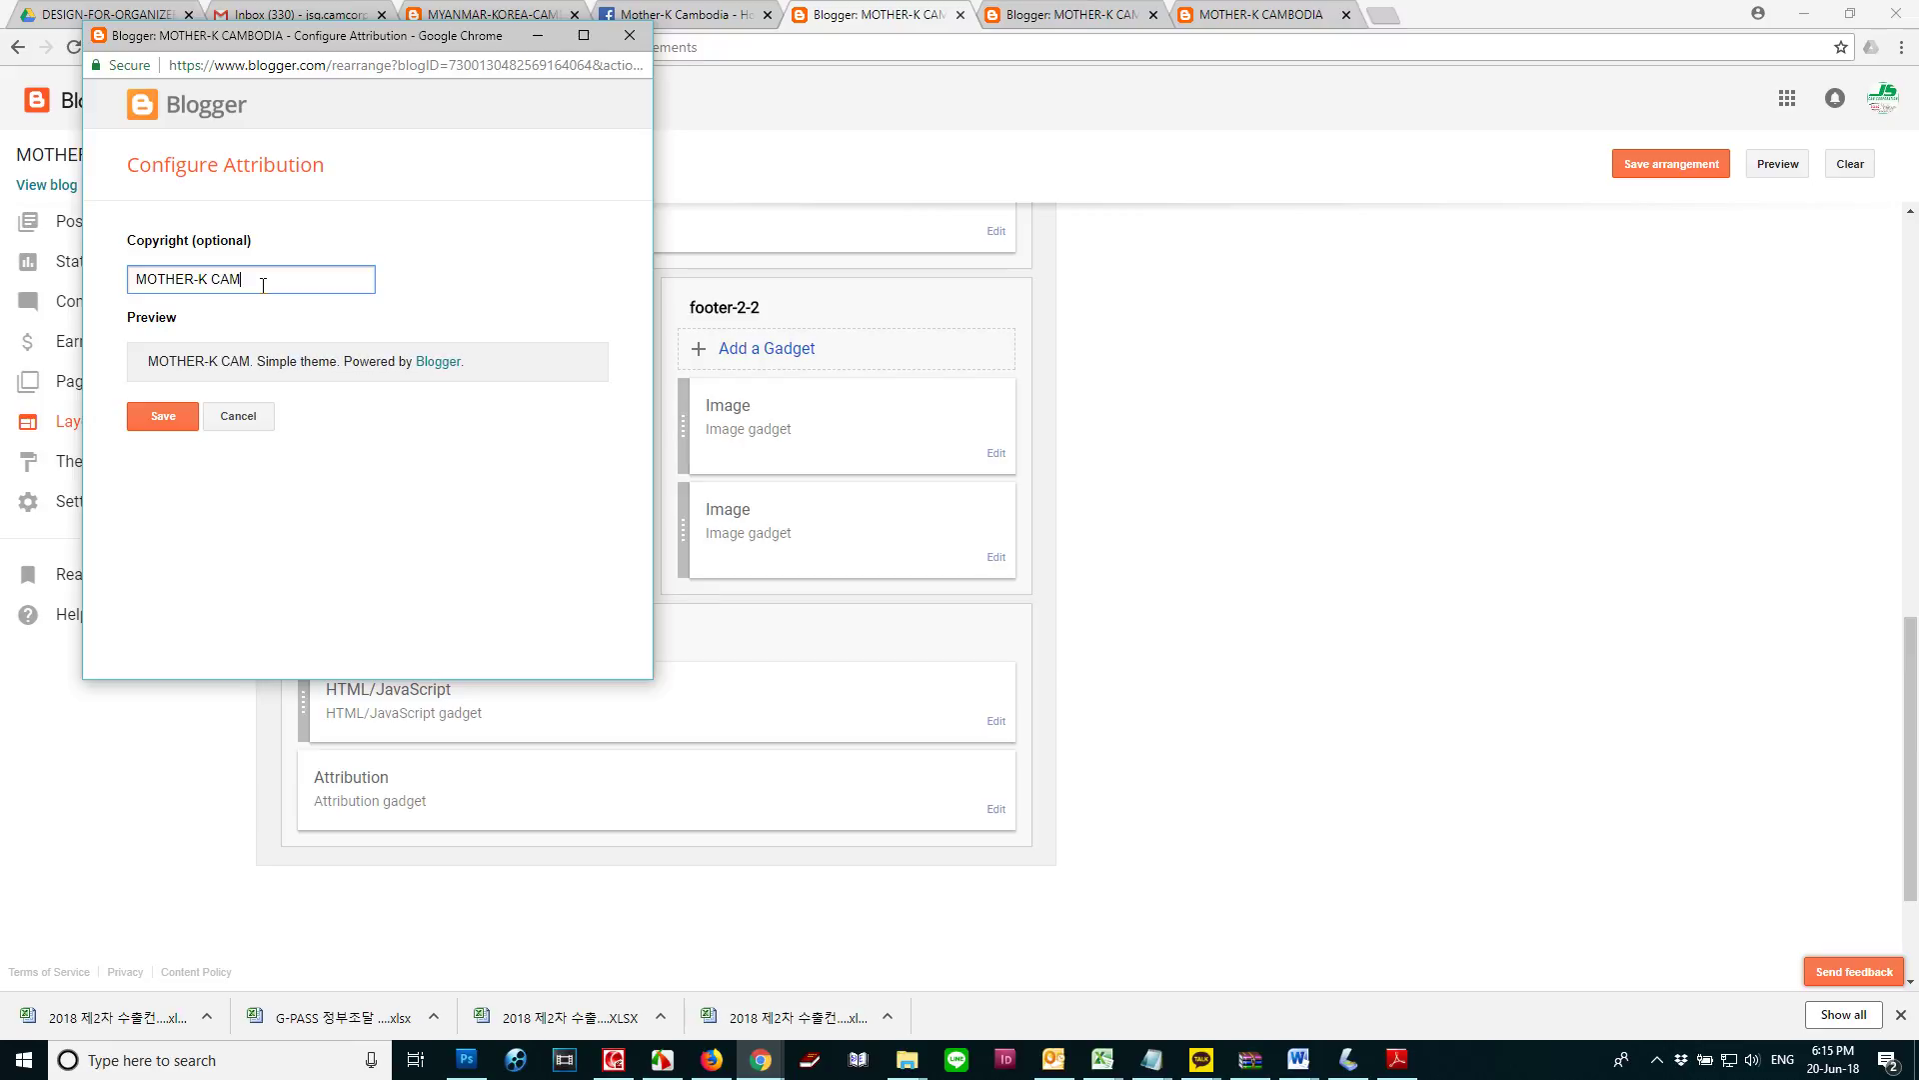
{"action": "left_click", "coordinate": [186, 425]}
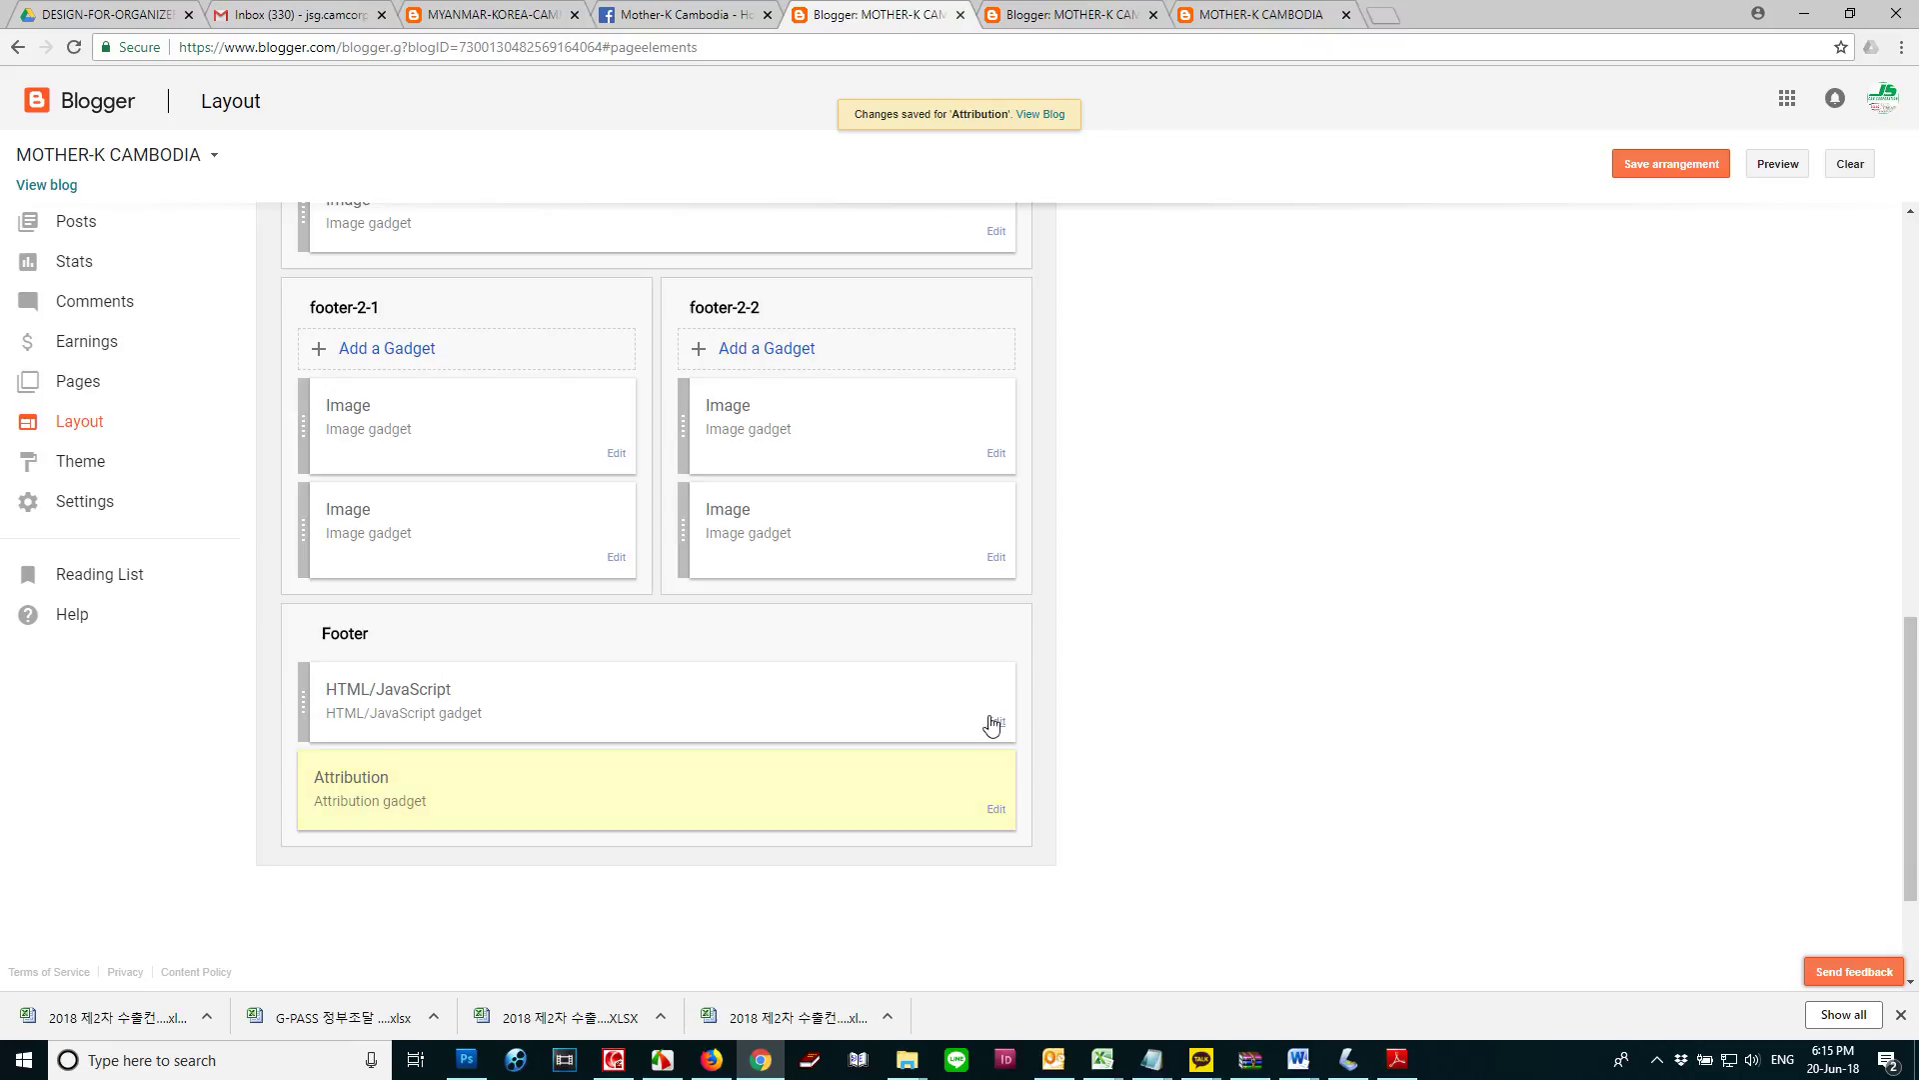
Set the footer video's iframe width to 100% and height to 780 in its gadget, and save the layout arrangement
{"action": "left_click", "coordinate": [995, 721]}
{"action": "left_click_drag", "start_coordinate": [262, 318], "coordinate": [247, 319]}
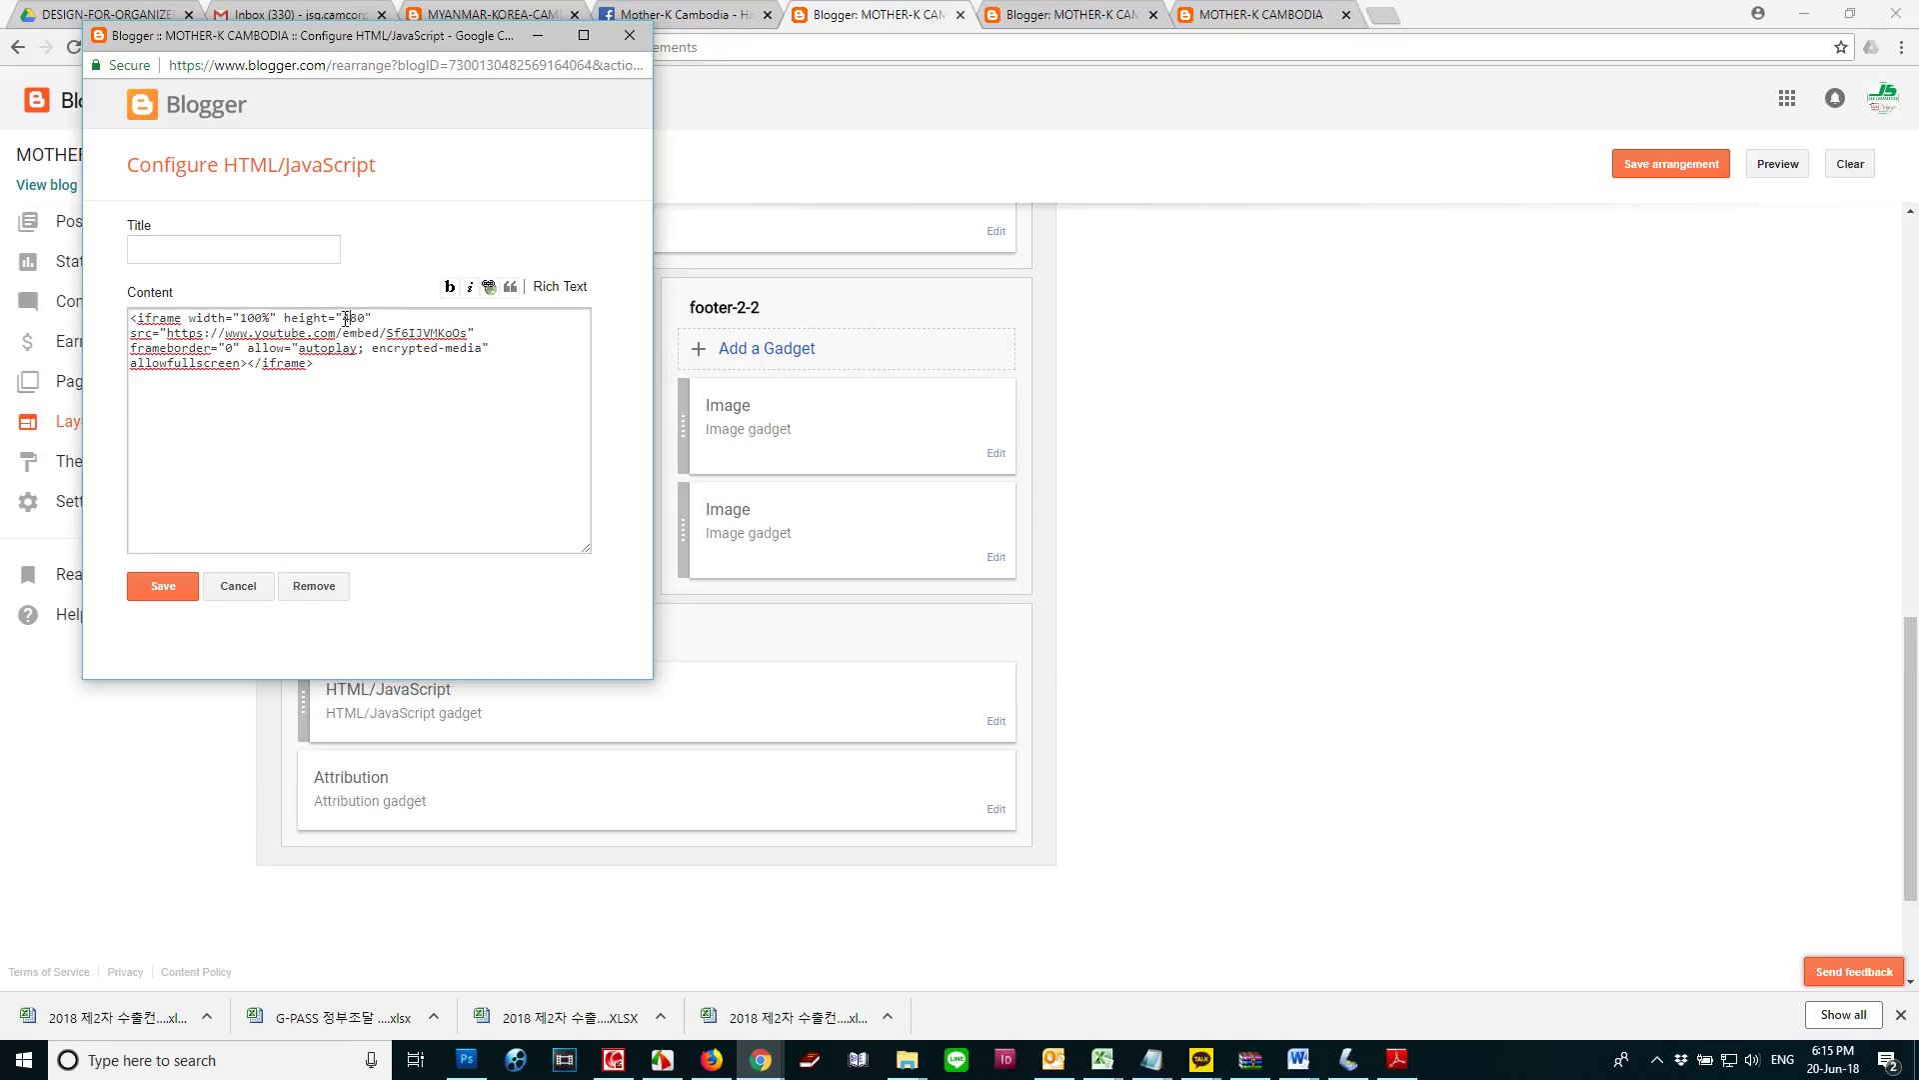
{"action": "left_click", "coordinate": [180, 586]}
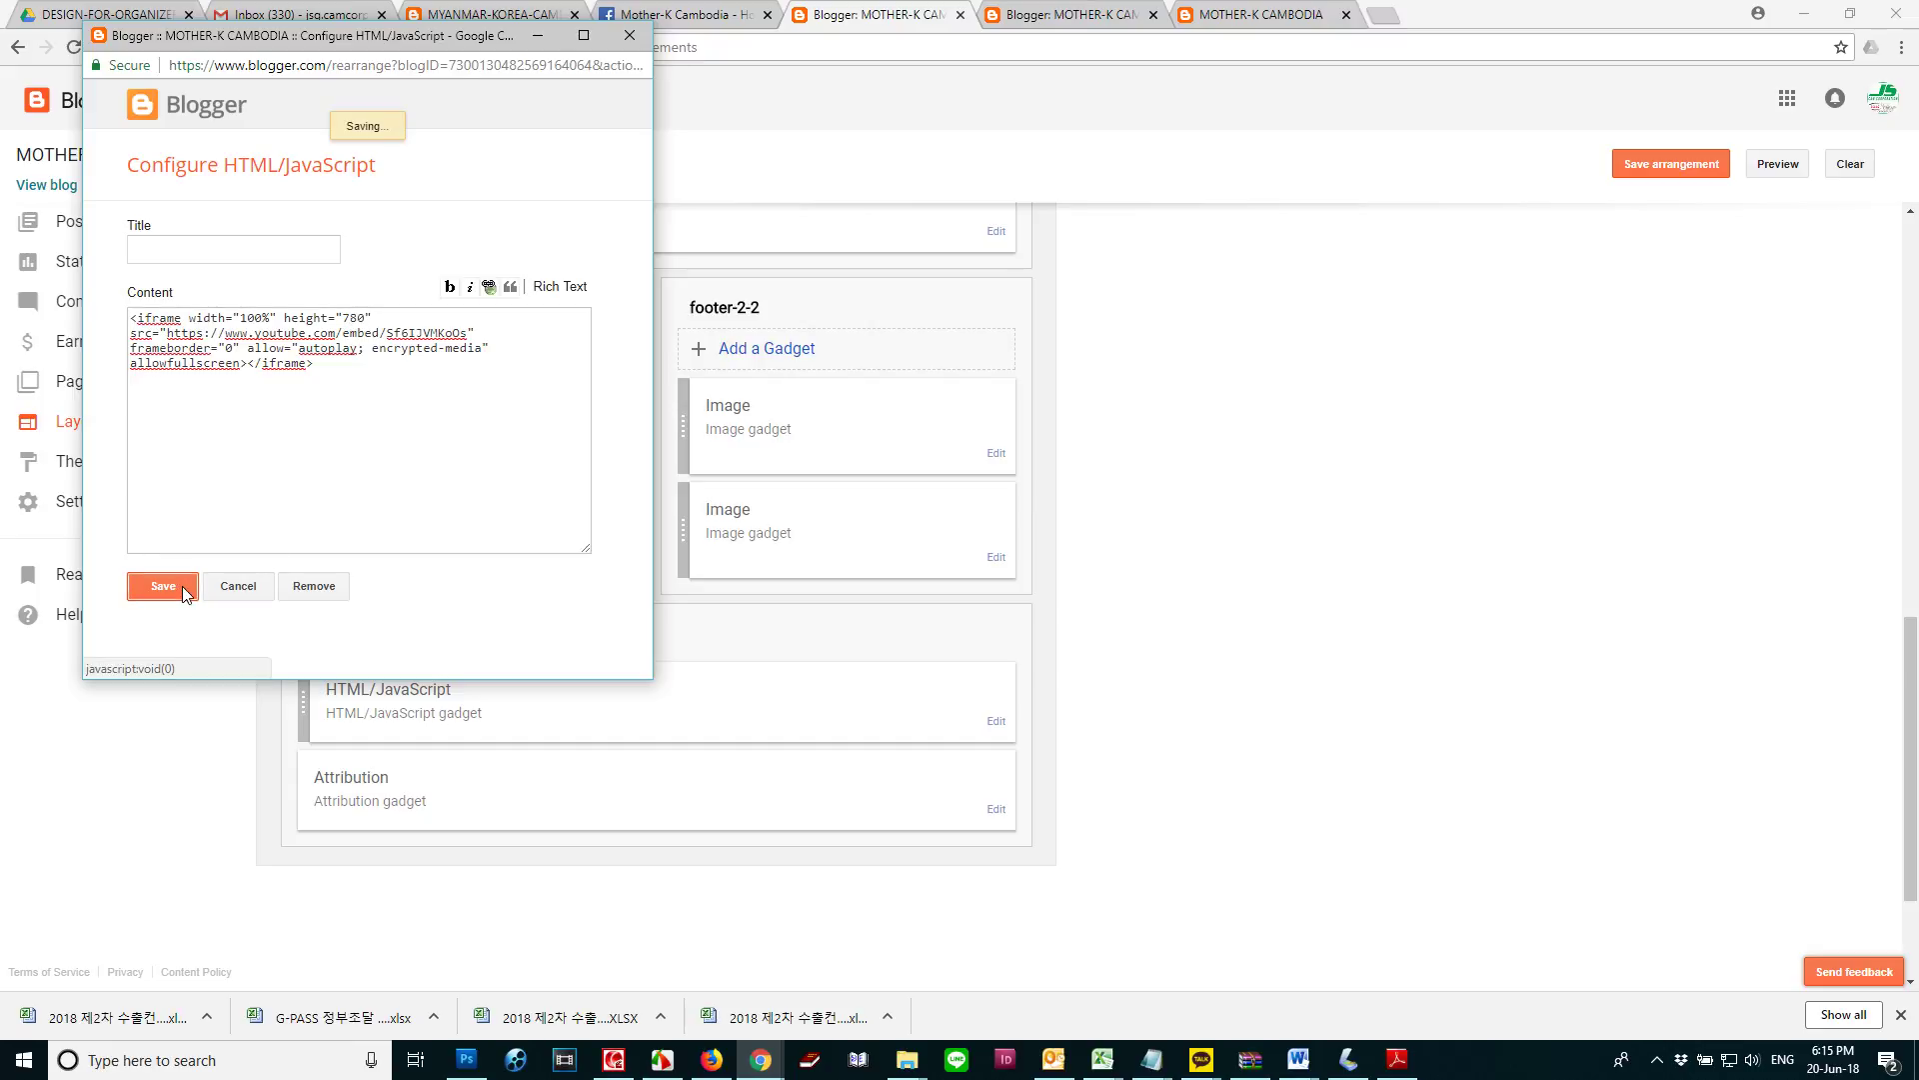
{"action": "left_click", "coordinate": [1681, 167]}
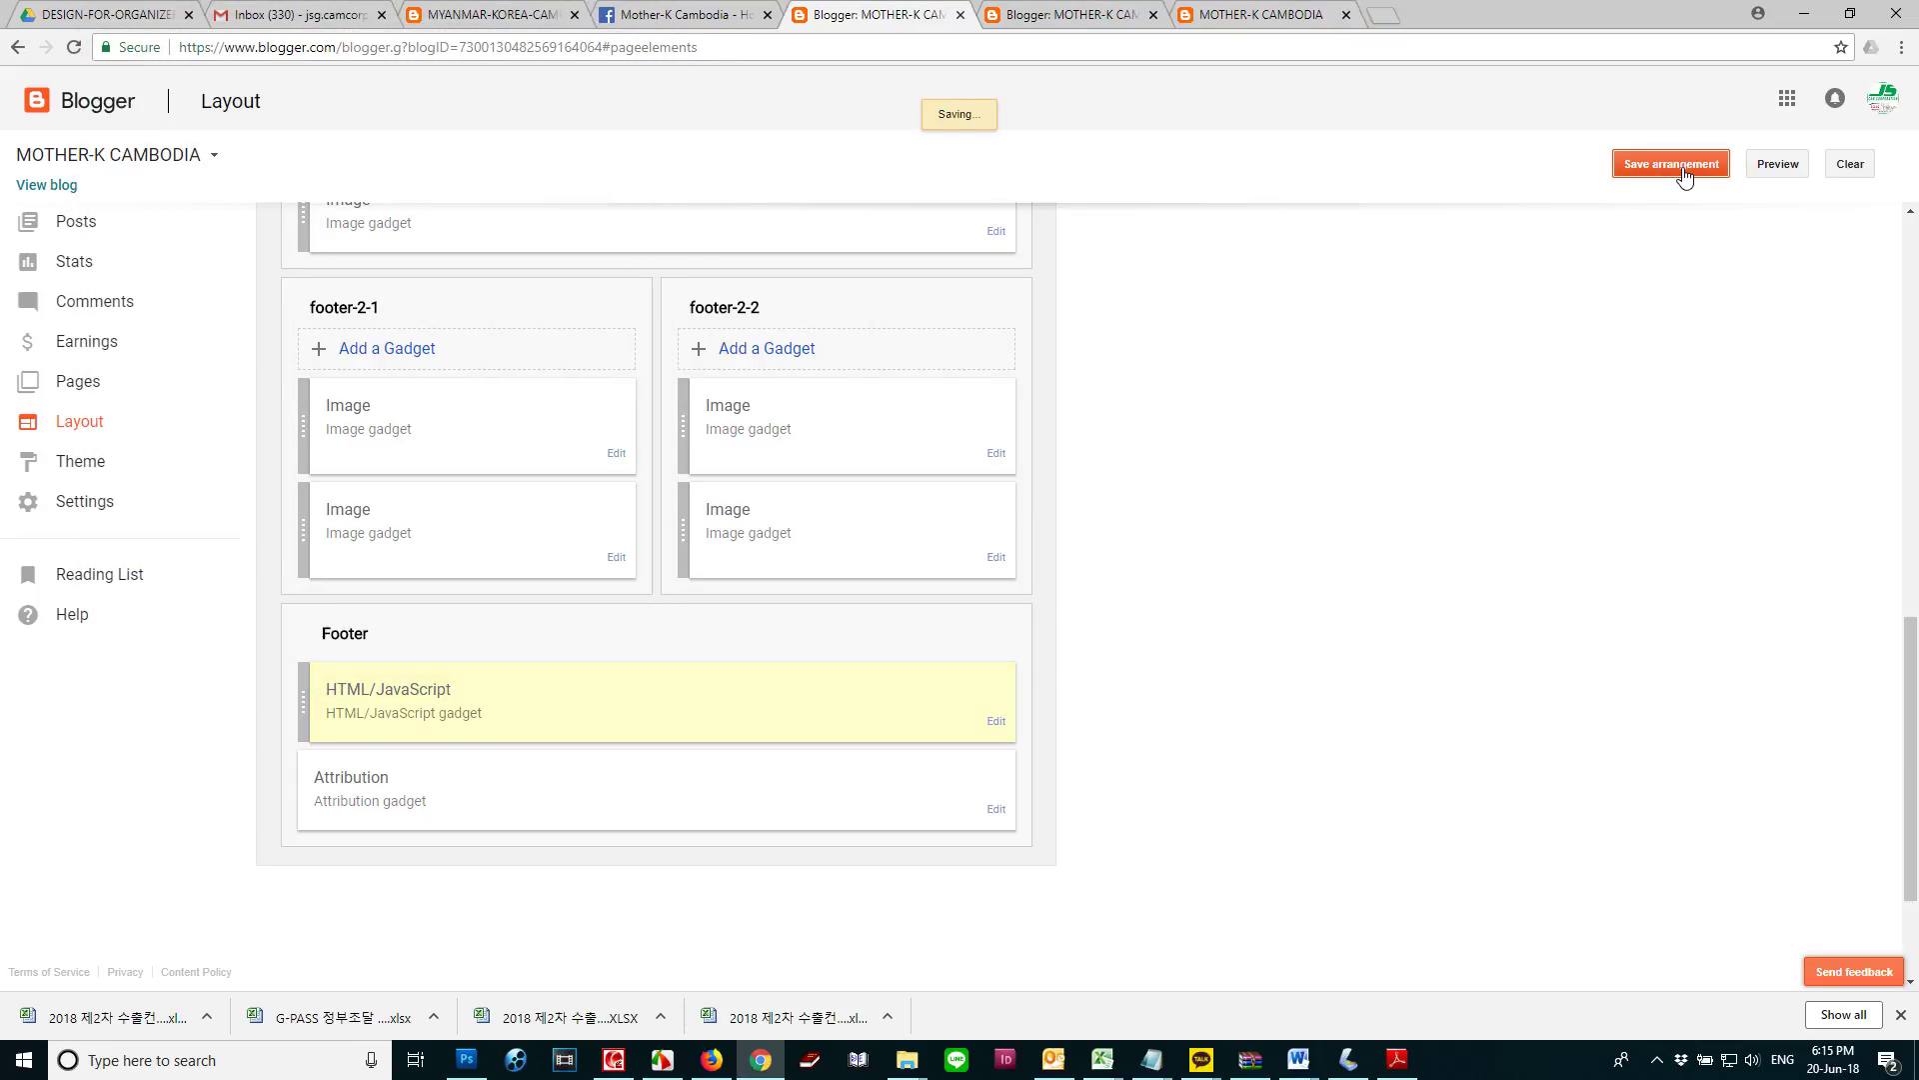
Reload the live blog and play the embedded MOTHER K CAMBODIA PRODUCT video to check its size above the attribution
{"action": "left_click", "coordinate": [1073, 10]}
{"action": "left_click", "coordinate": [1238, 10]}
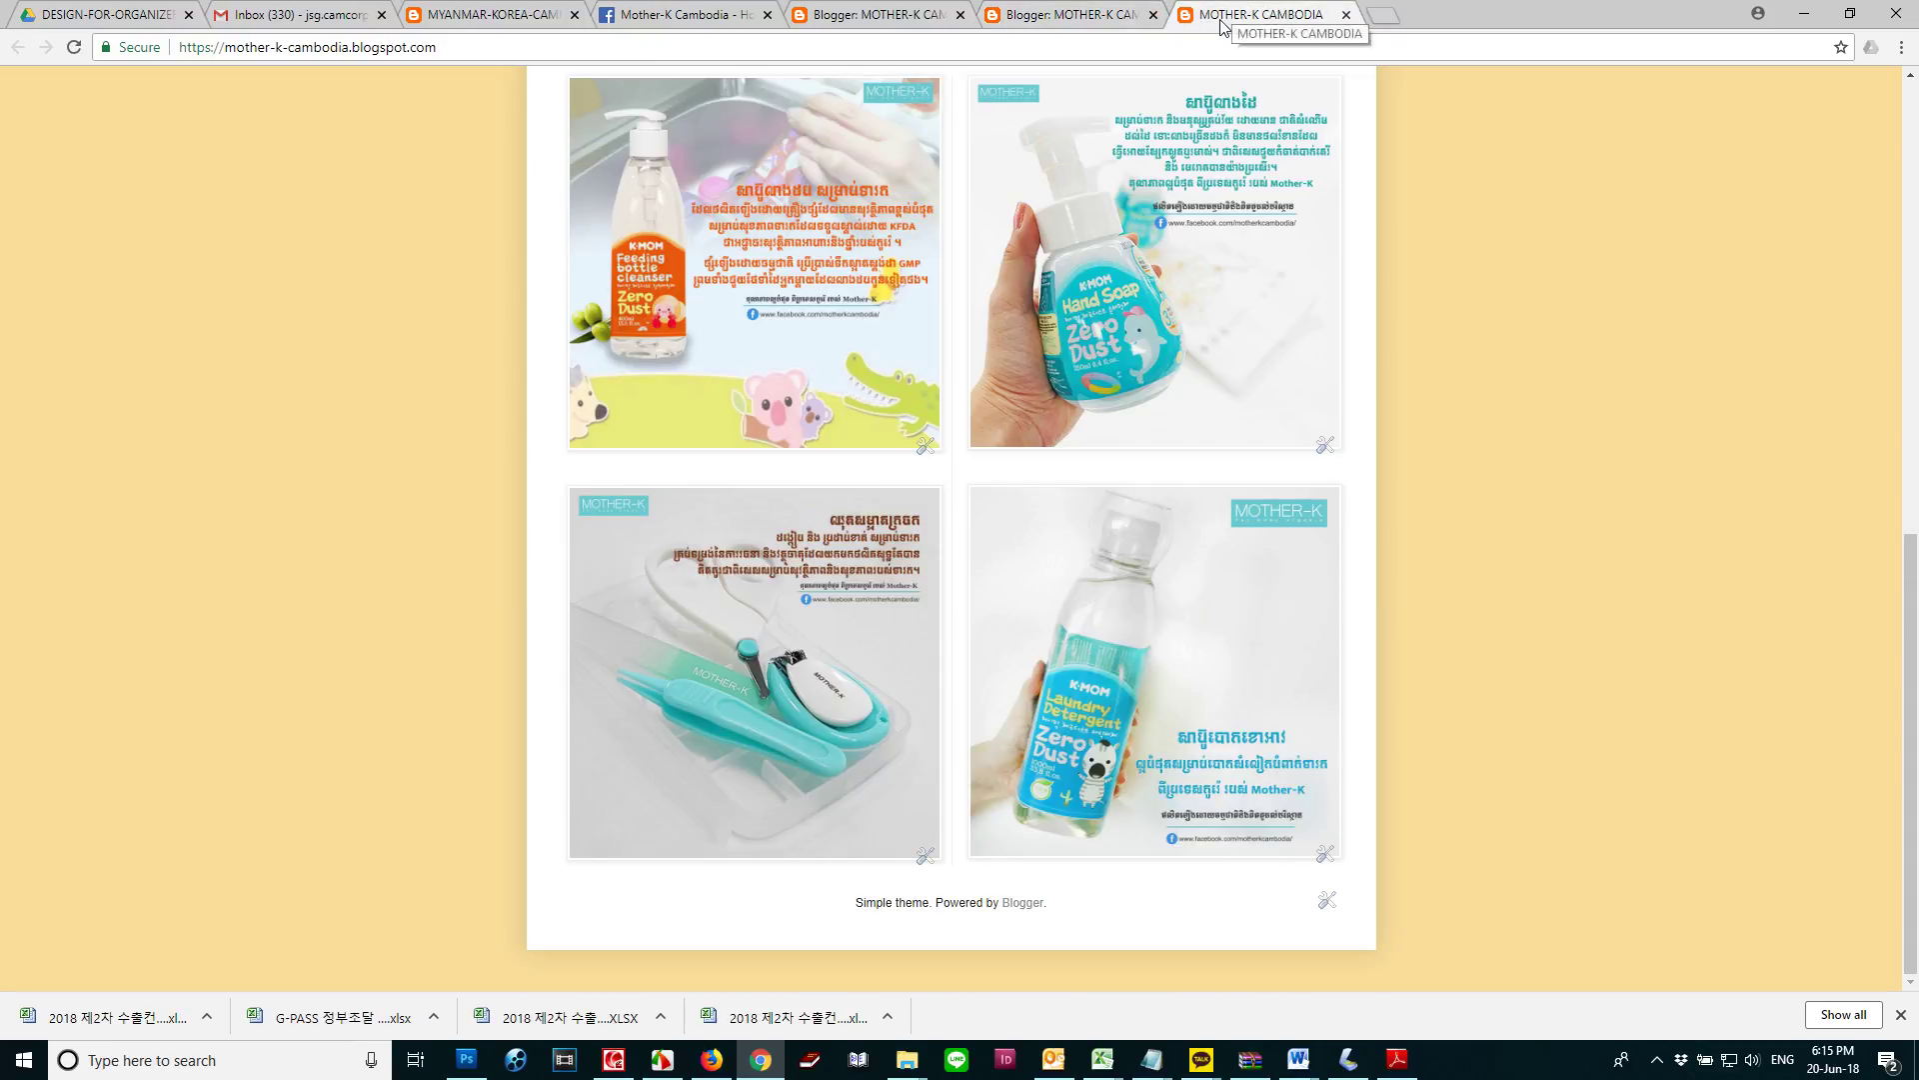
{"action": "key", "text": "F5"}
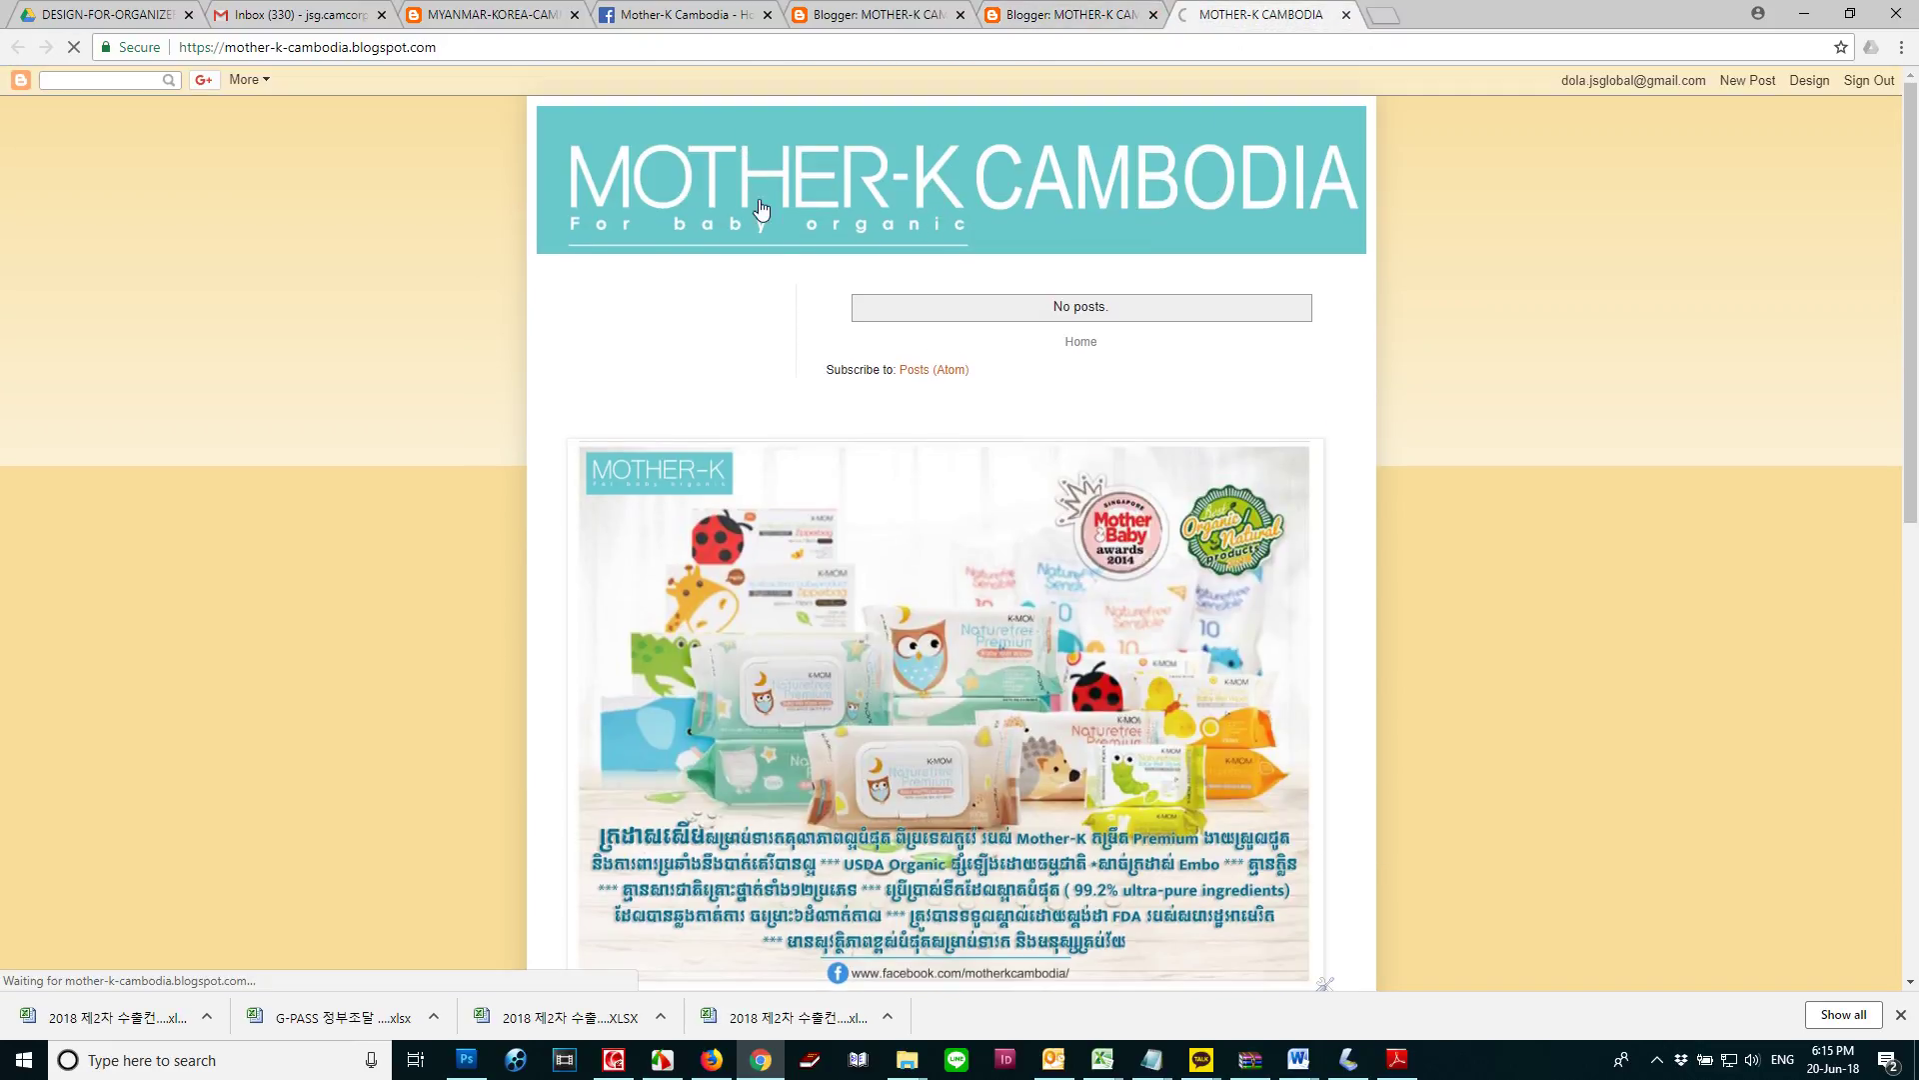
{"action": "scroll", "coordinate": [1134, 230], "scroll_direction": "down", "scroll_amount": 15}
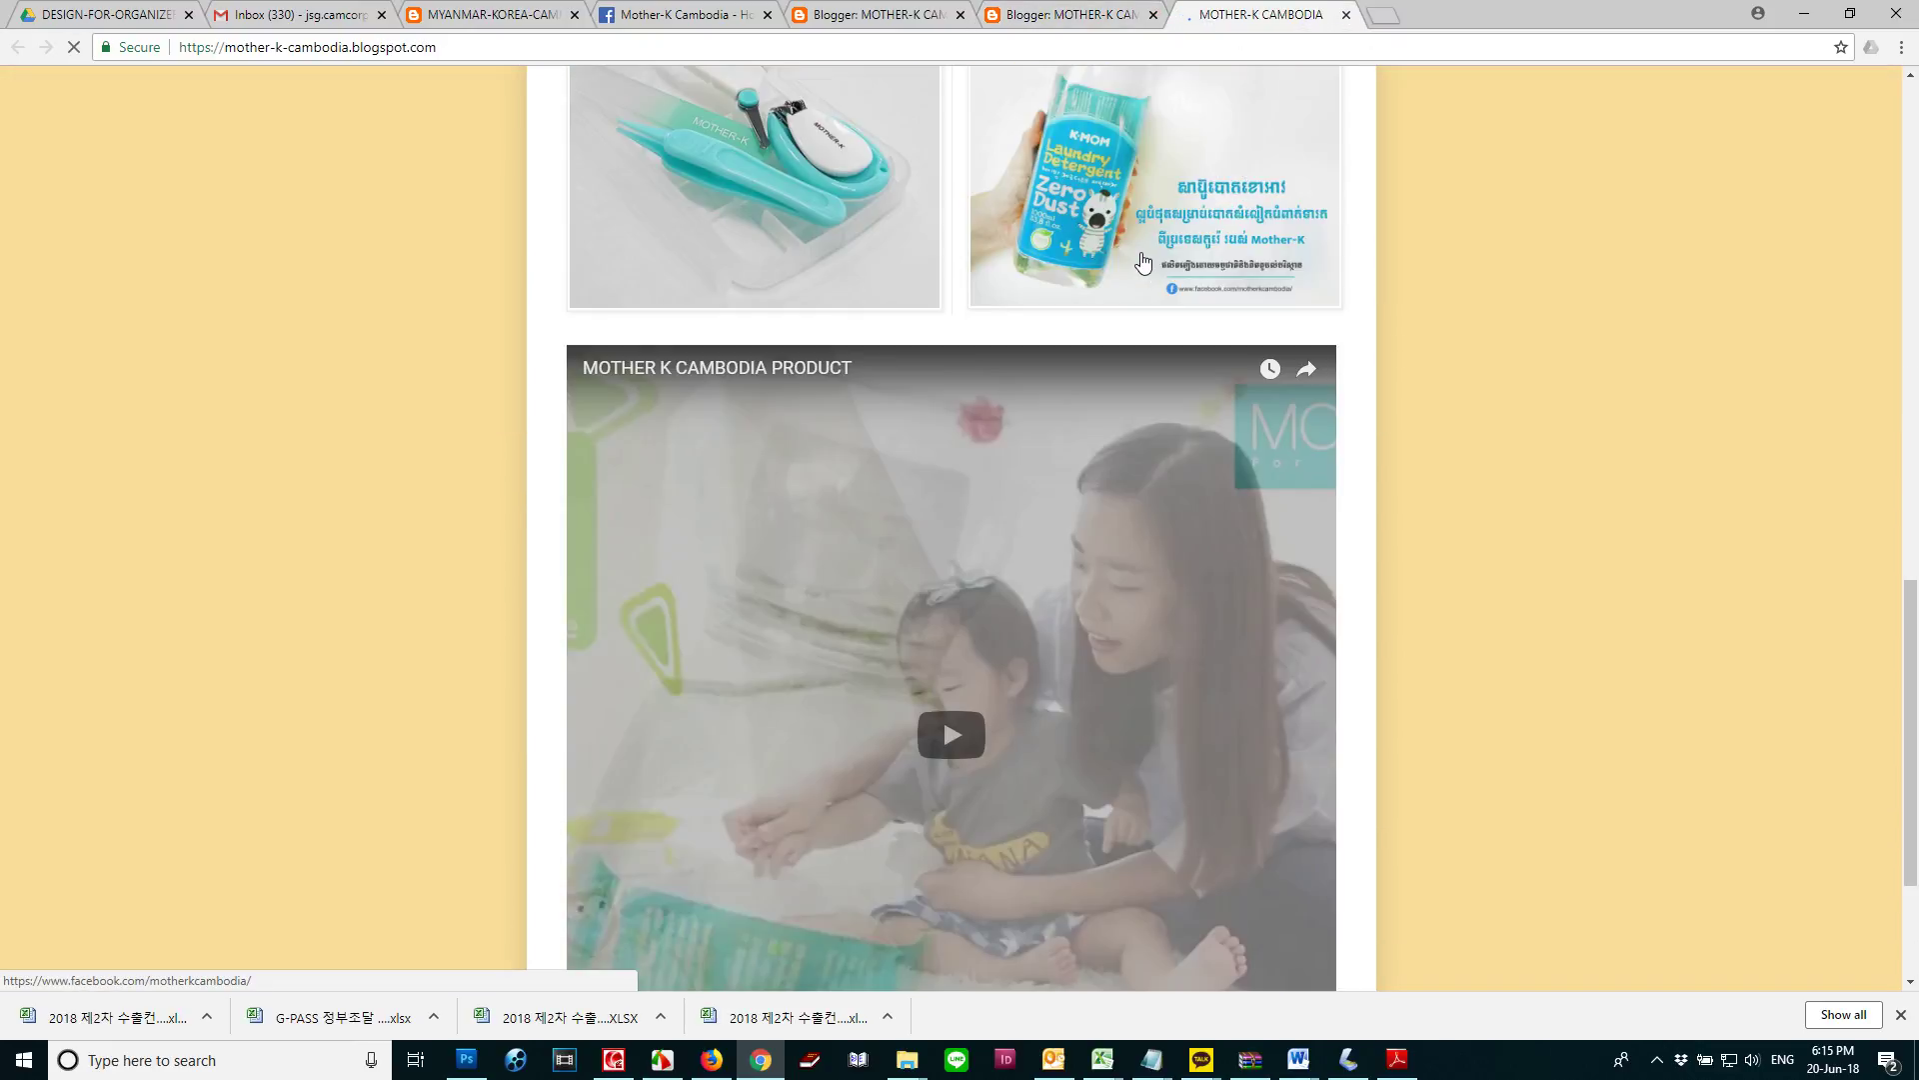
{"action": "left_click", "coordinate": [948, 461]}
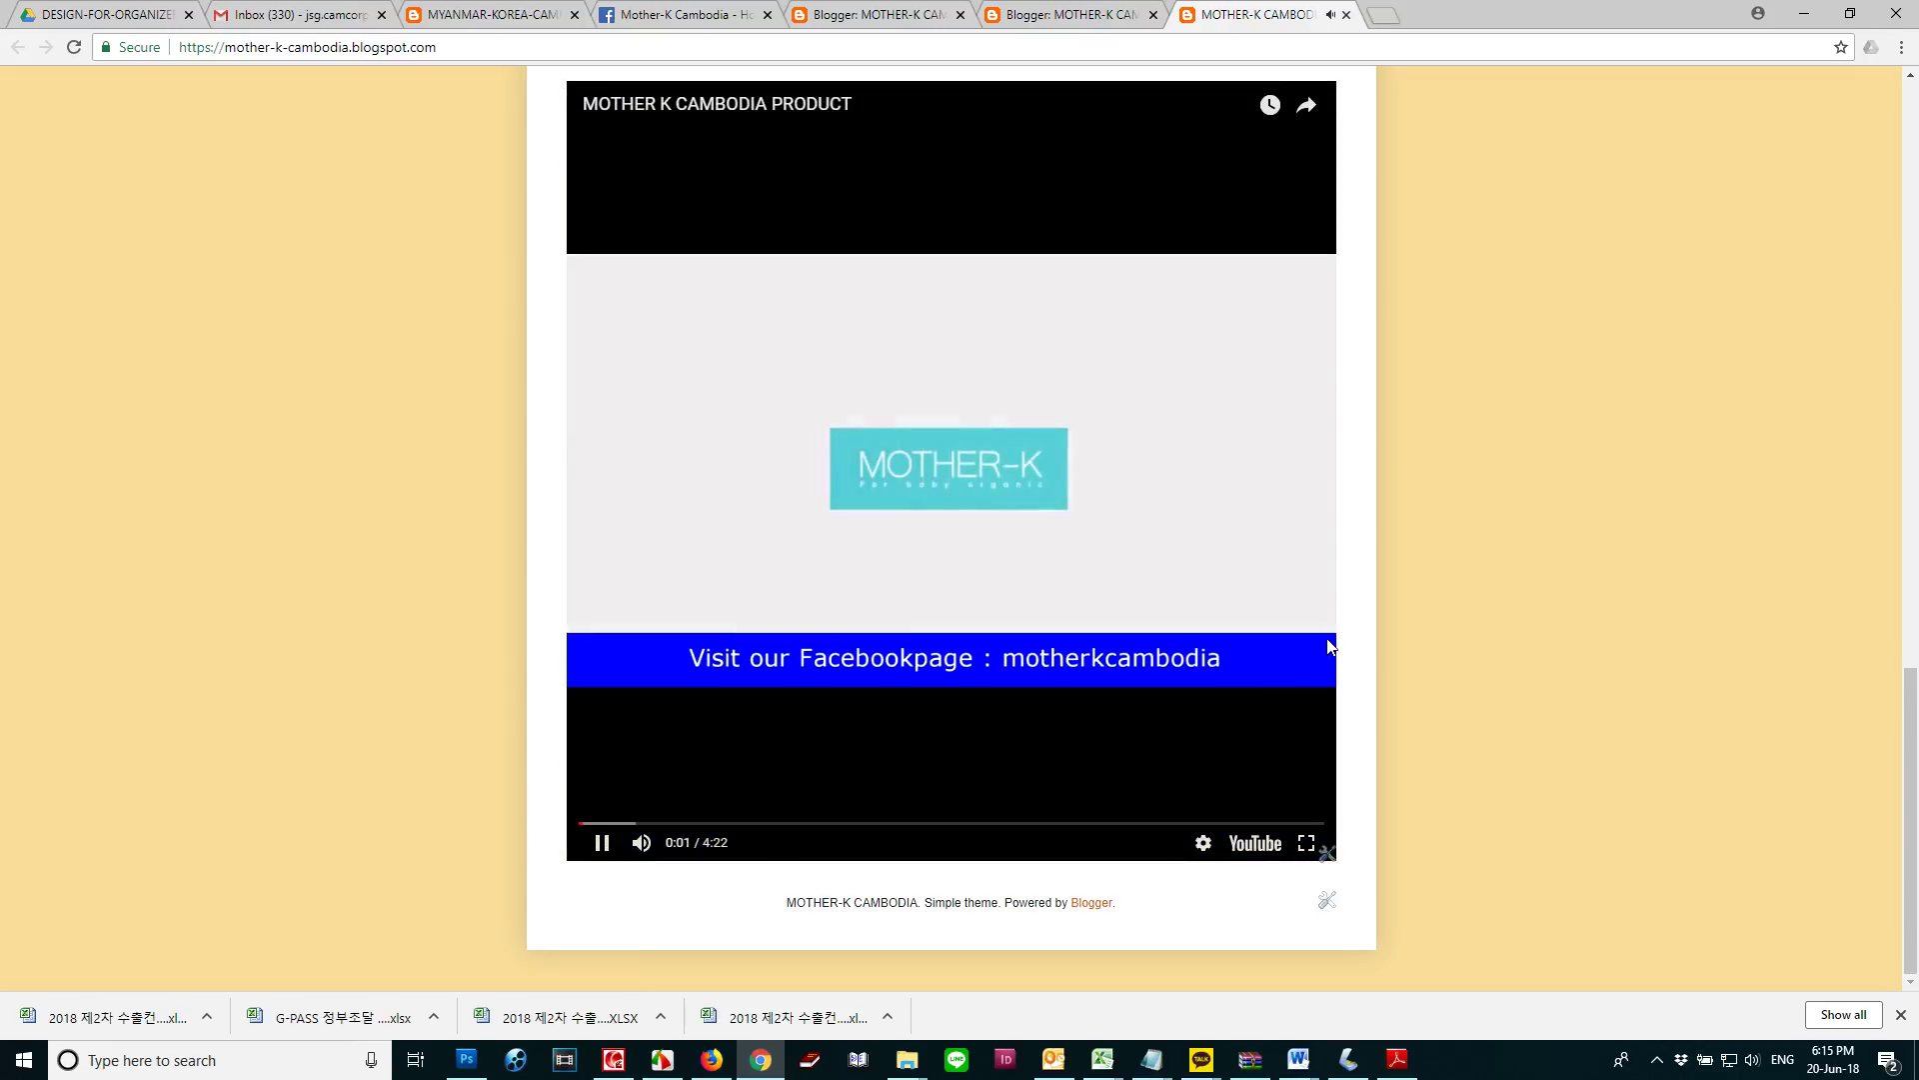
Close the Blogger Theme Designer tab, and set the footer video's iframe height to 580 in the saved layout
{"action": "left_click", "coordinate": [1063, 15]}
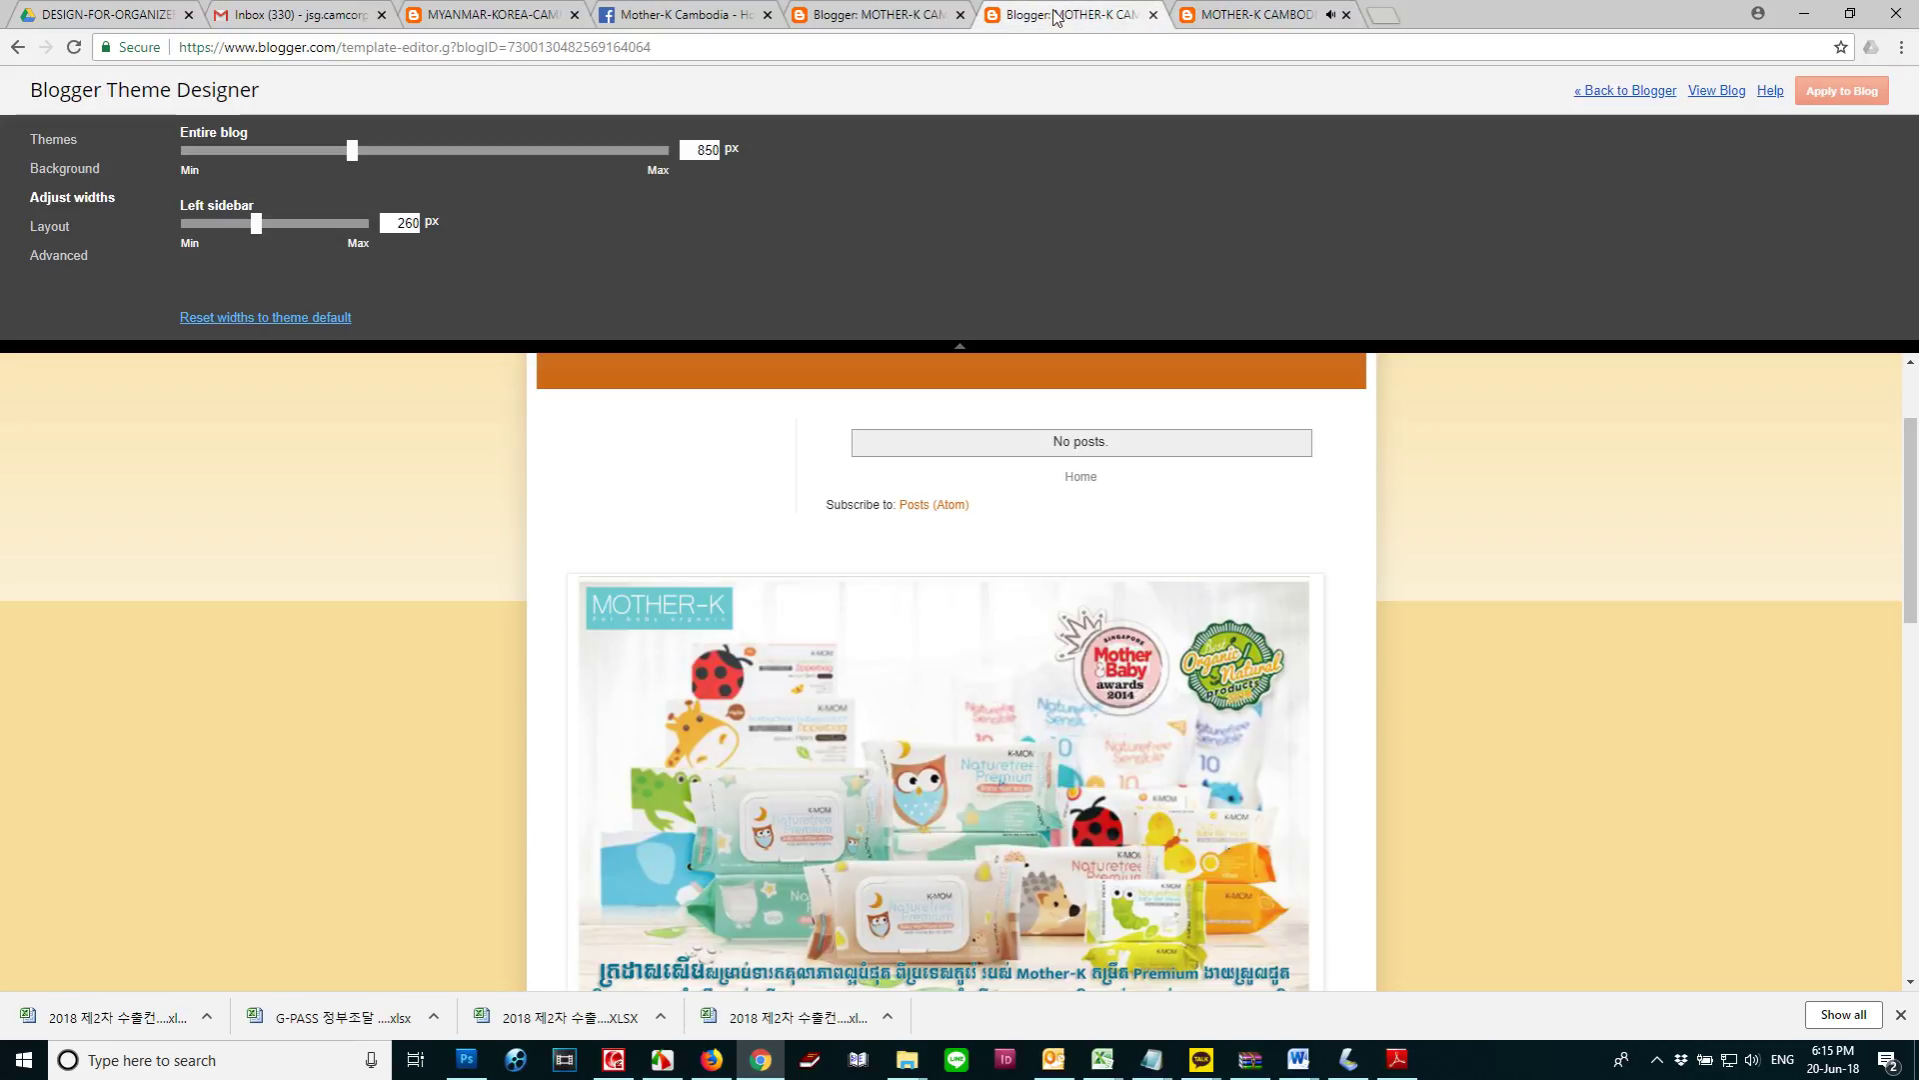
{"action": "left_click", "coordinate": [1154, 15]}
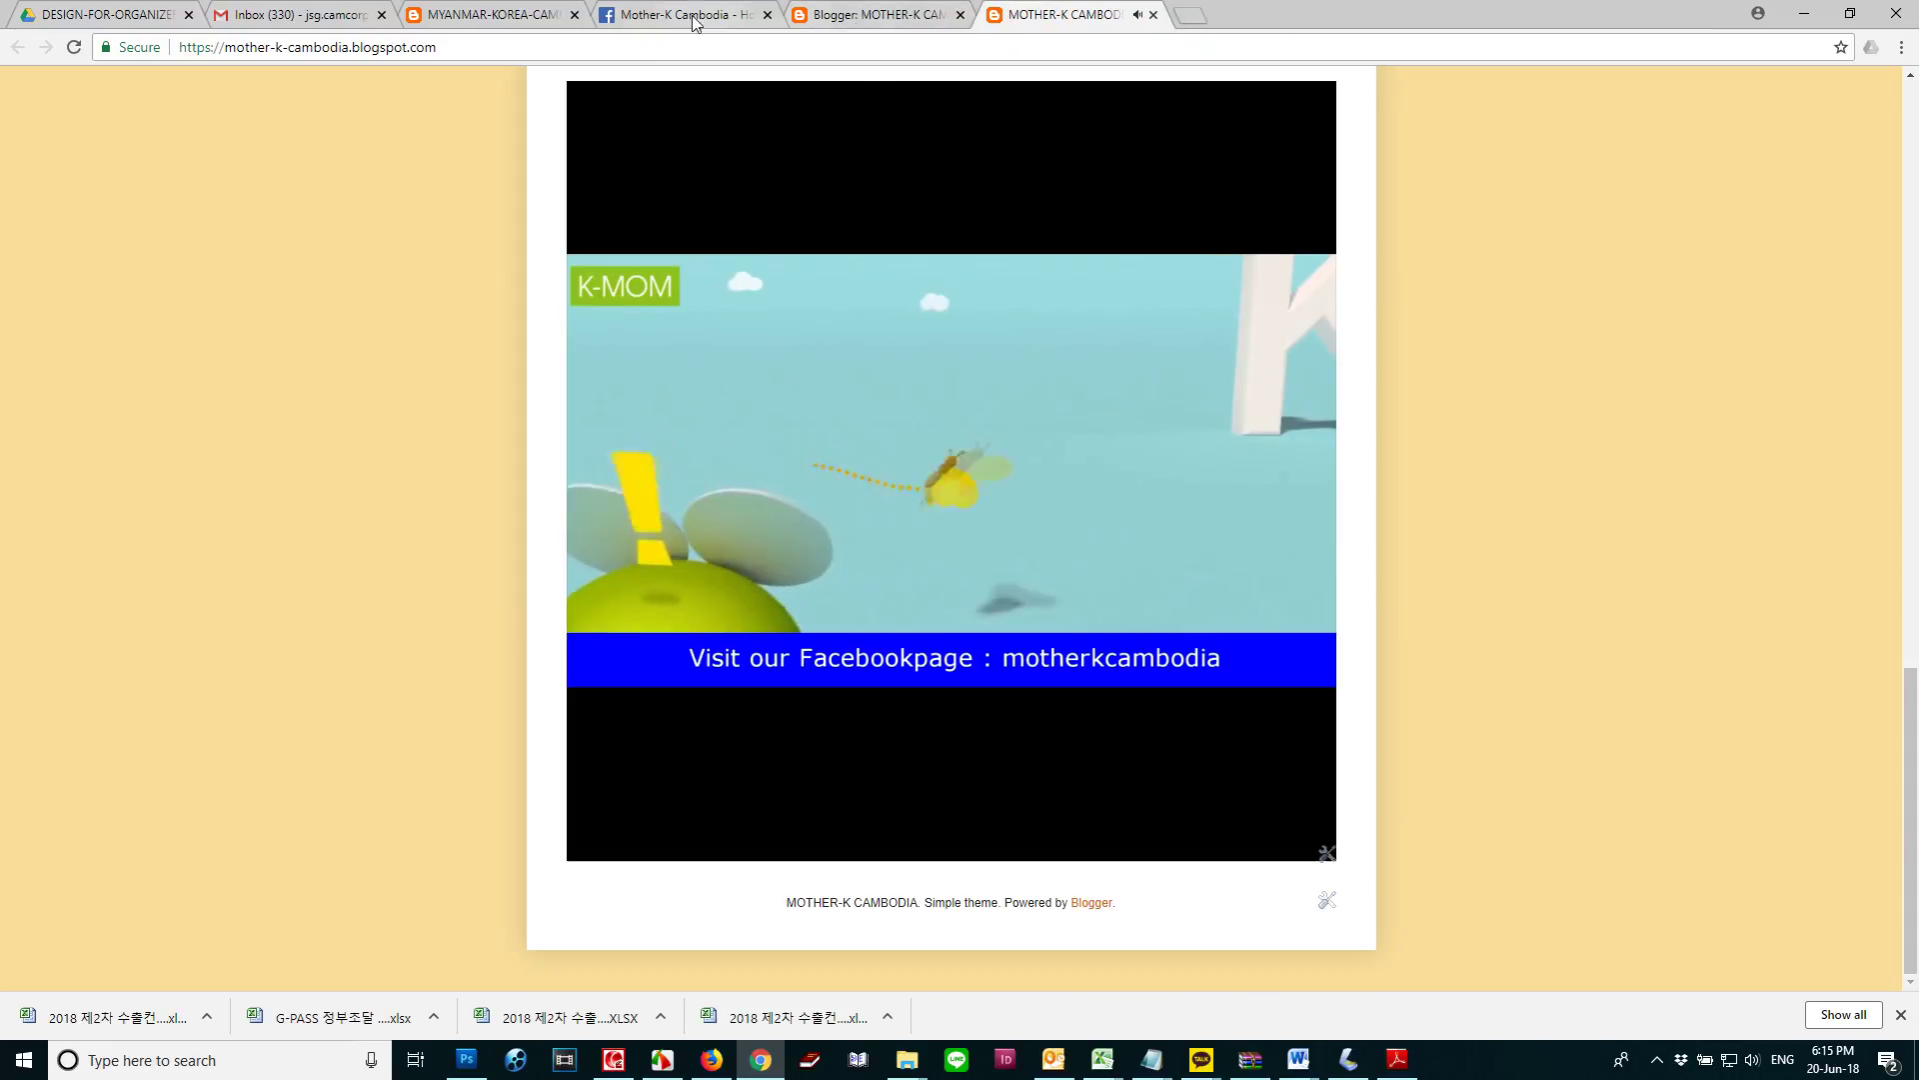
{"action": "left_click", "coordinate": [875, 15]}
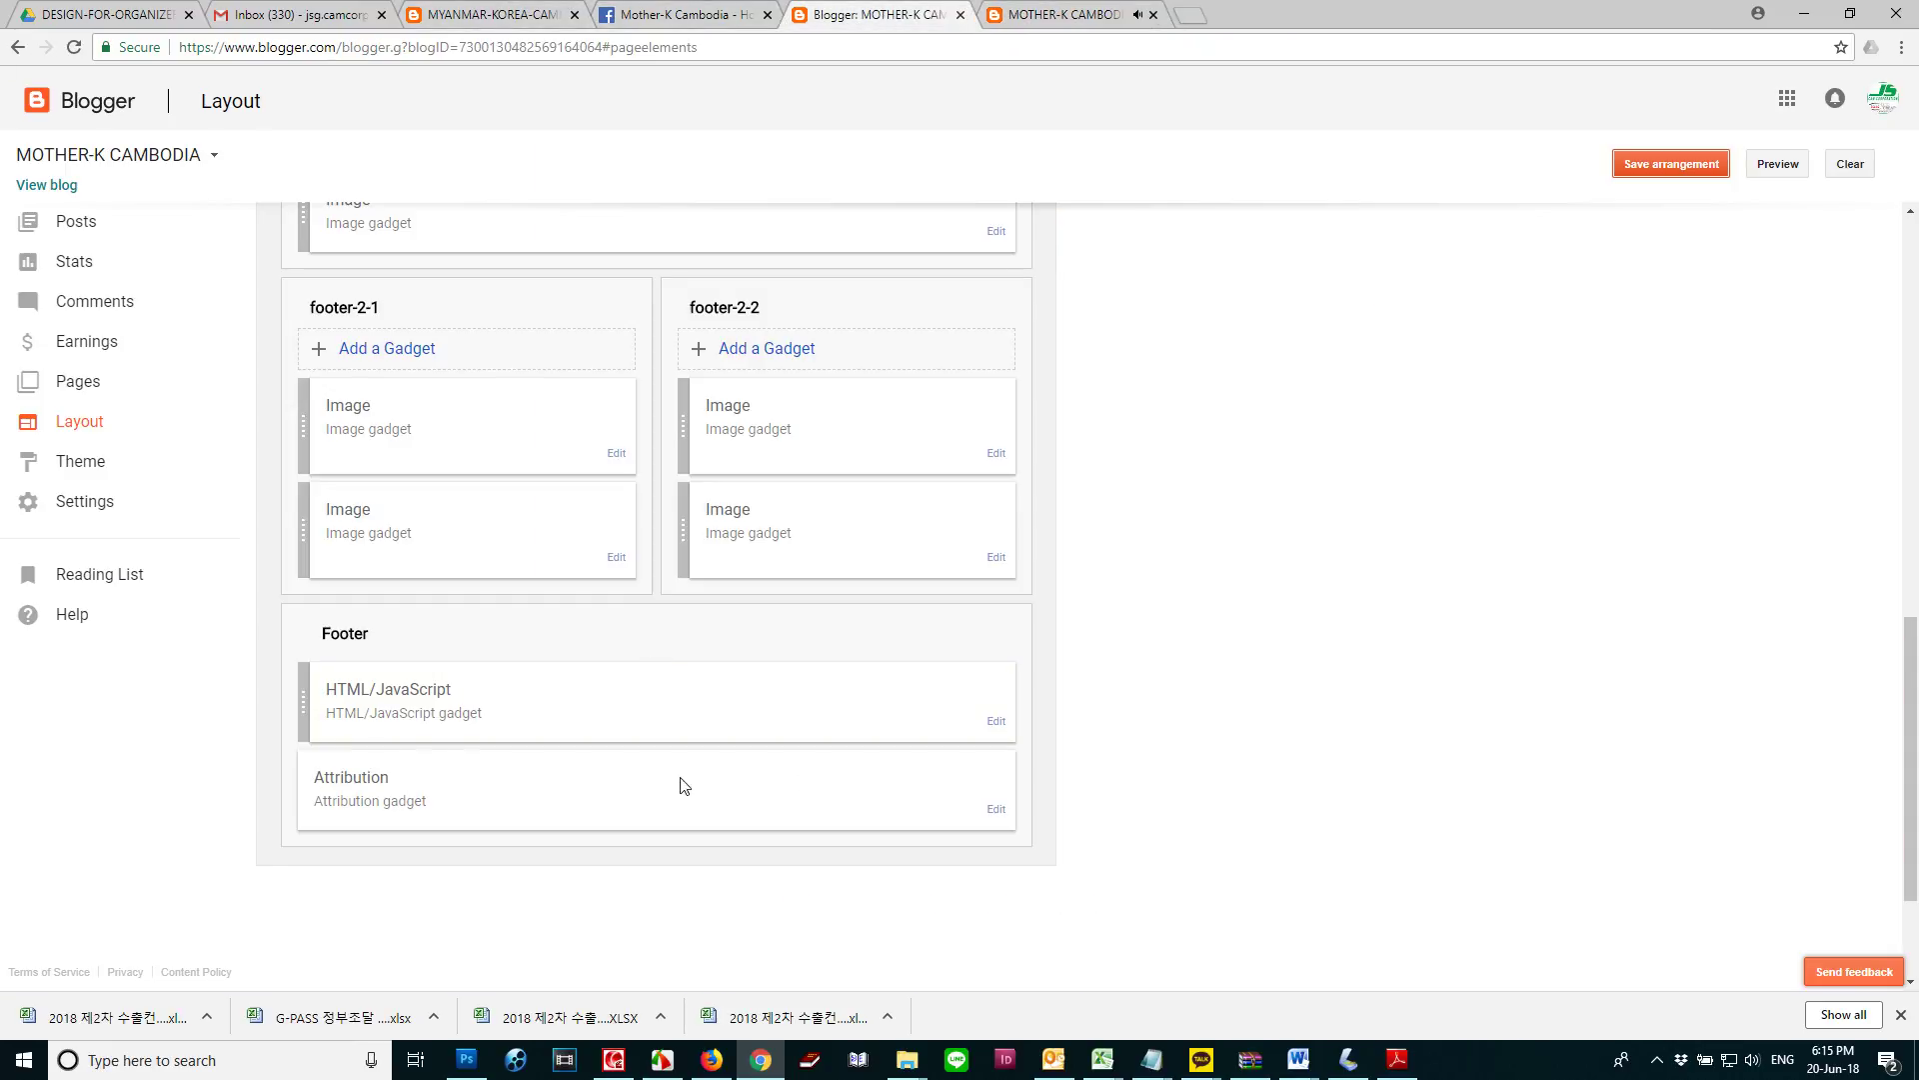
{"action": "left_click", "coordinate": [996, 721]}
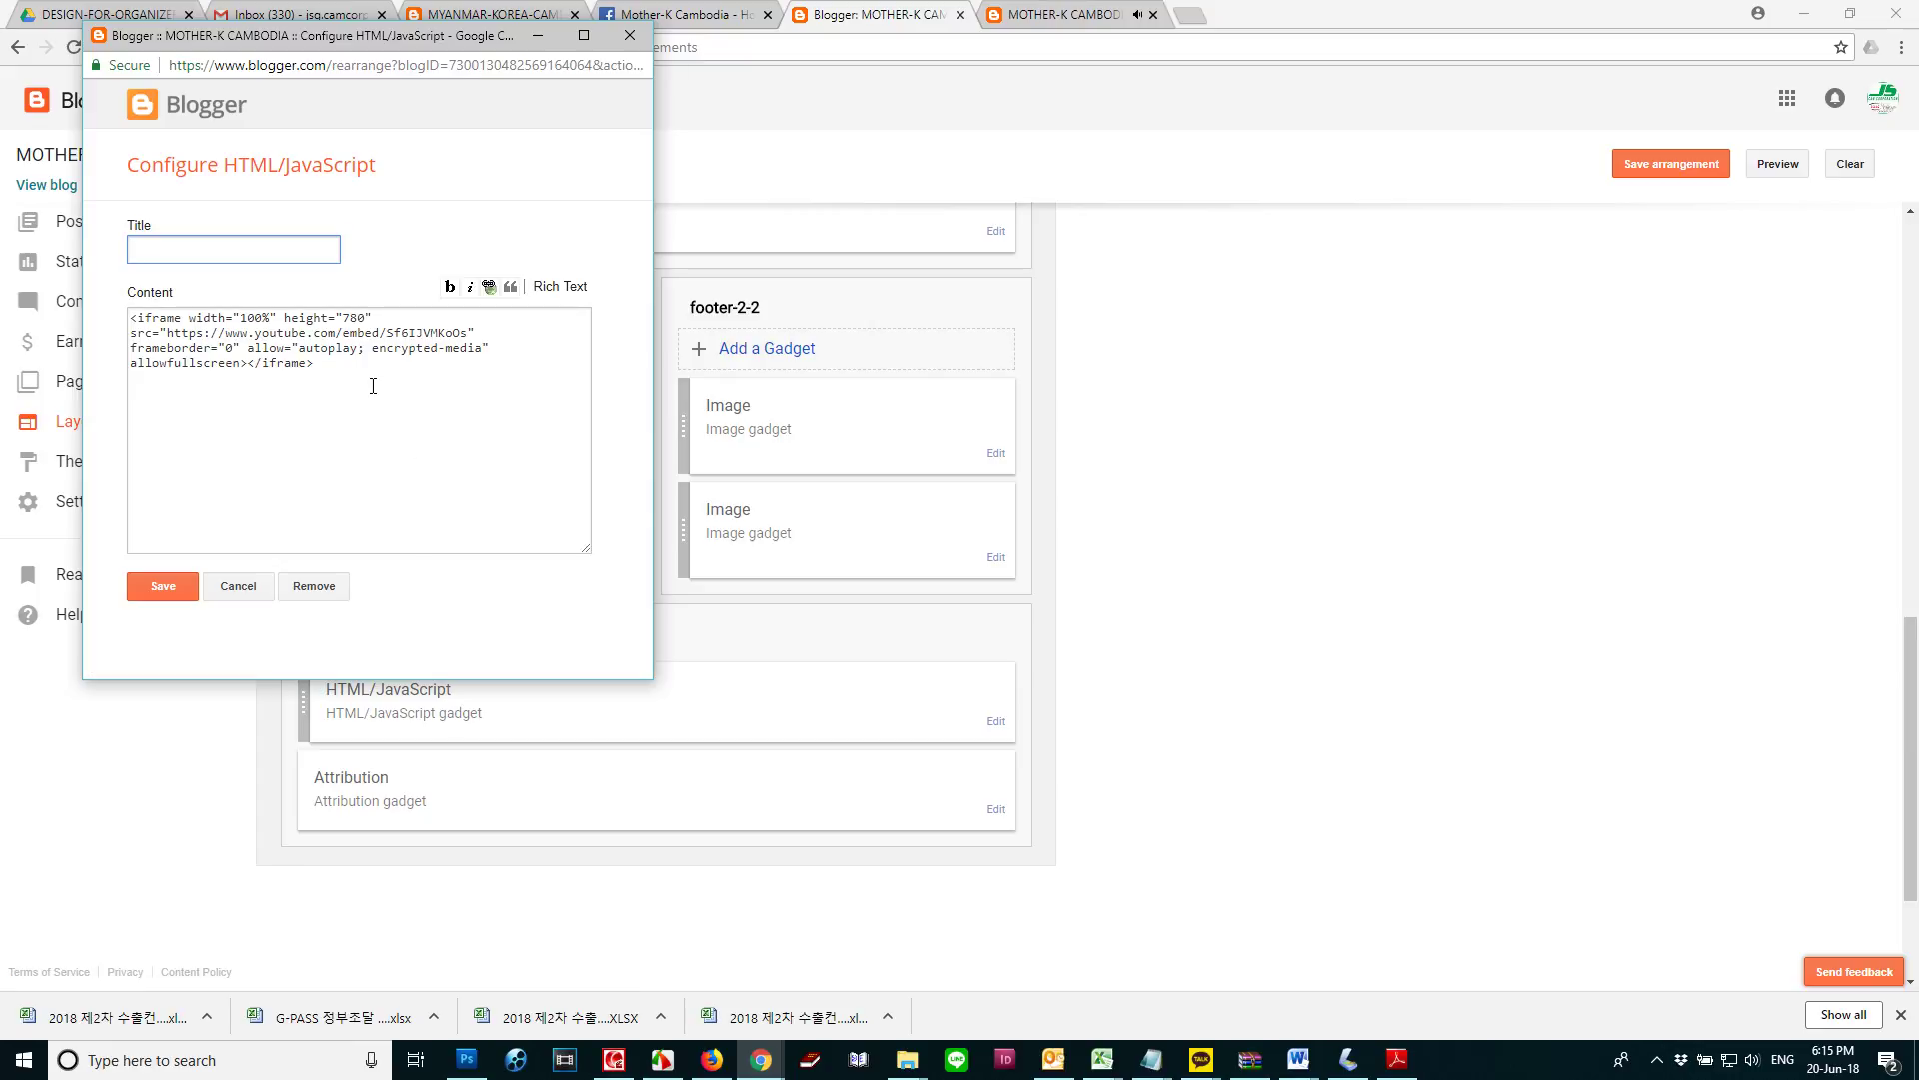
{"action": "left_click", "coordinate": [351, 318]}
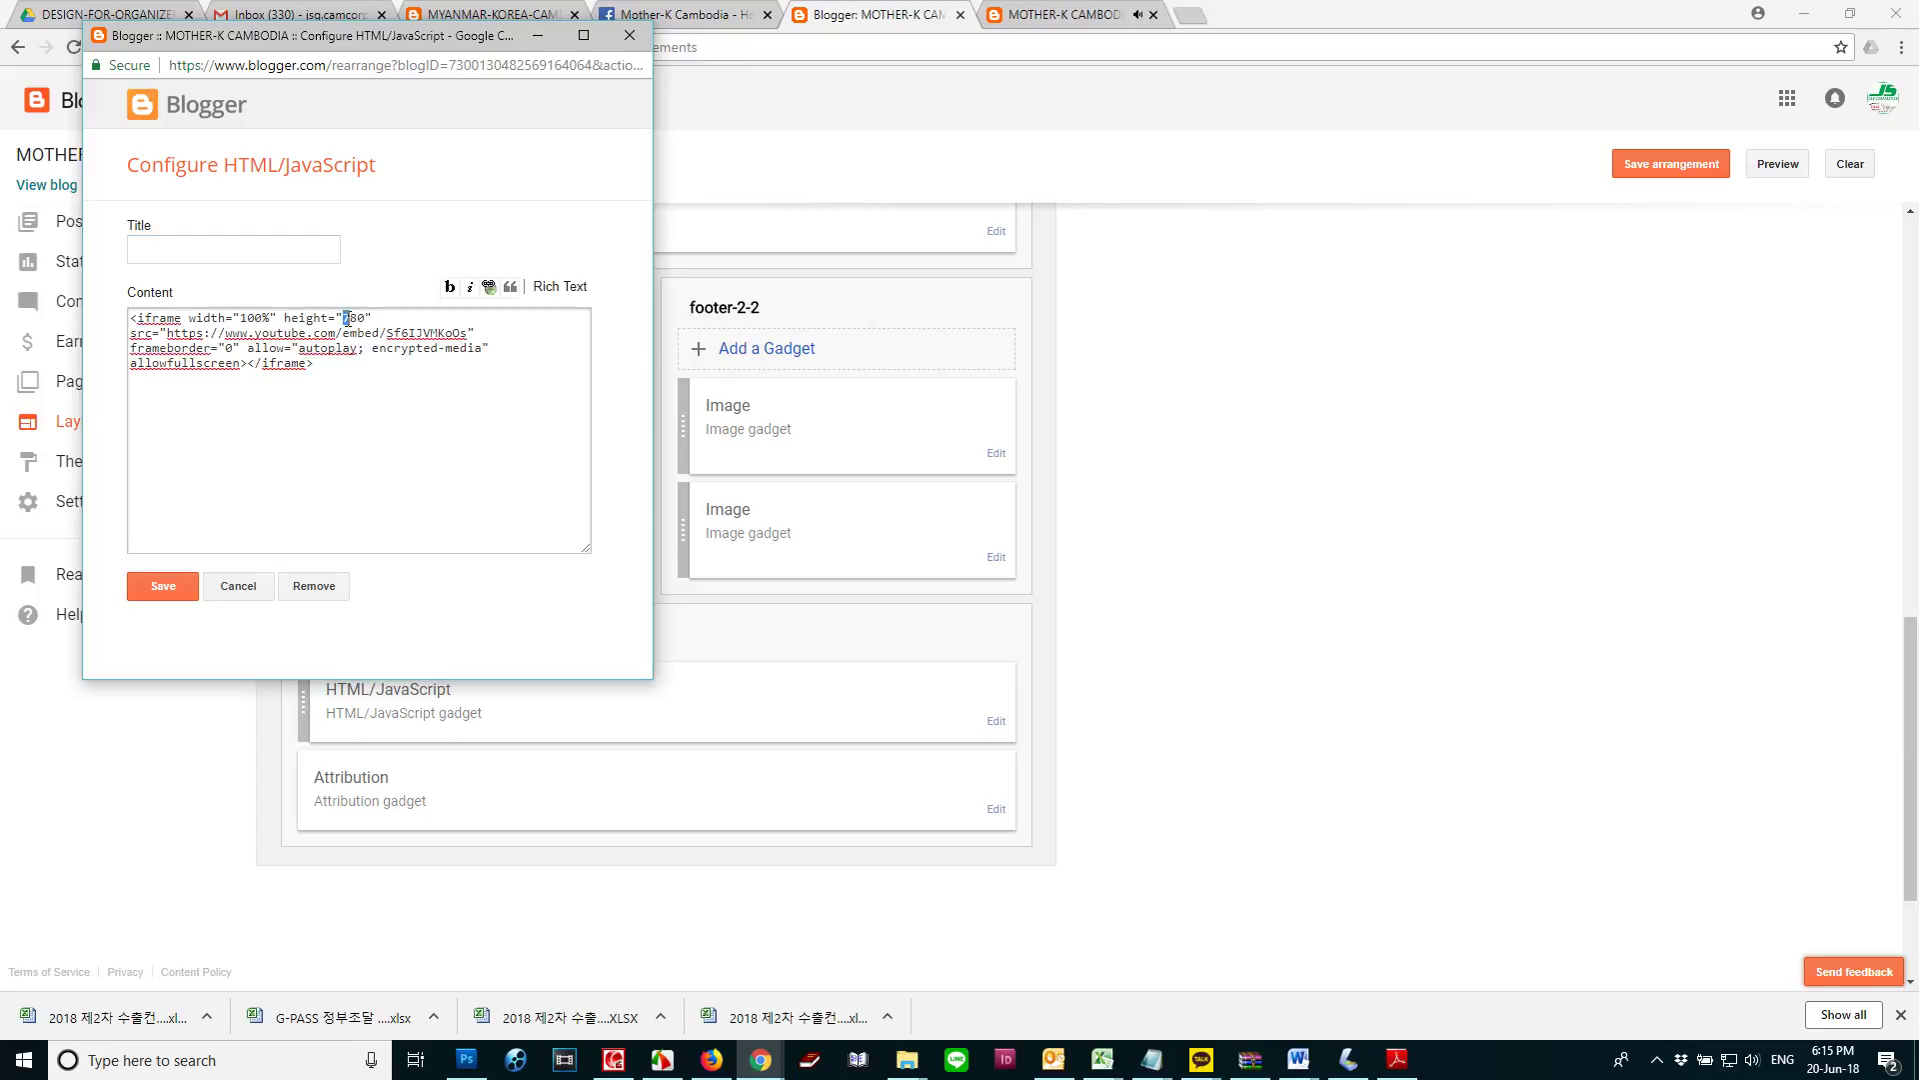
{"action": "left_click", "coordinate": [168, 590]}
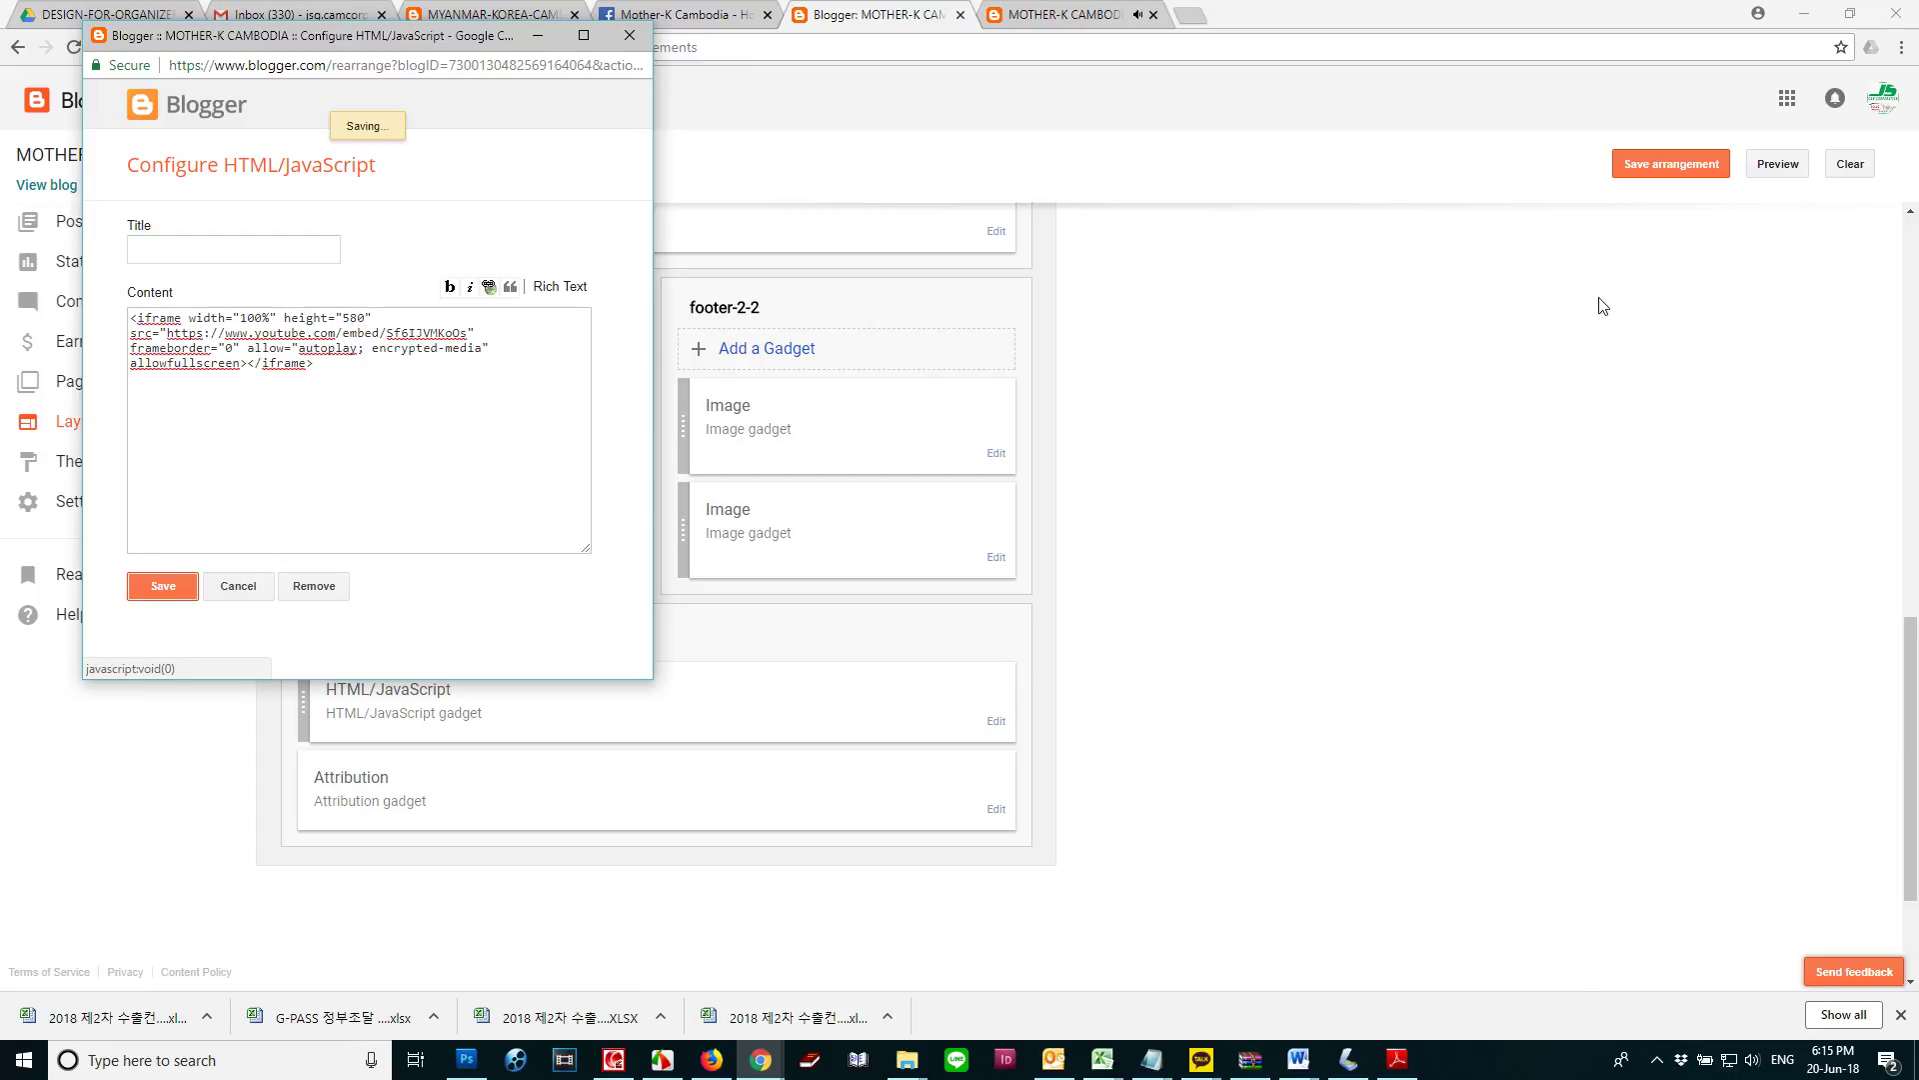
{"action": "left_click", "coordinate": [1652, 170]}
Reload the live blog and examine the resized footer video, the product images and the header banner
{"action": "left_click", "coordinate": [1122, 12]}
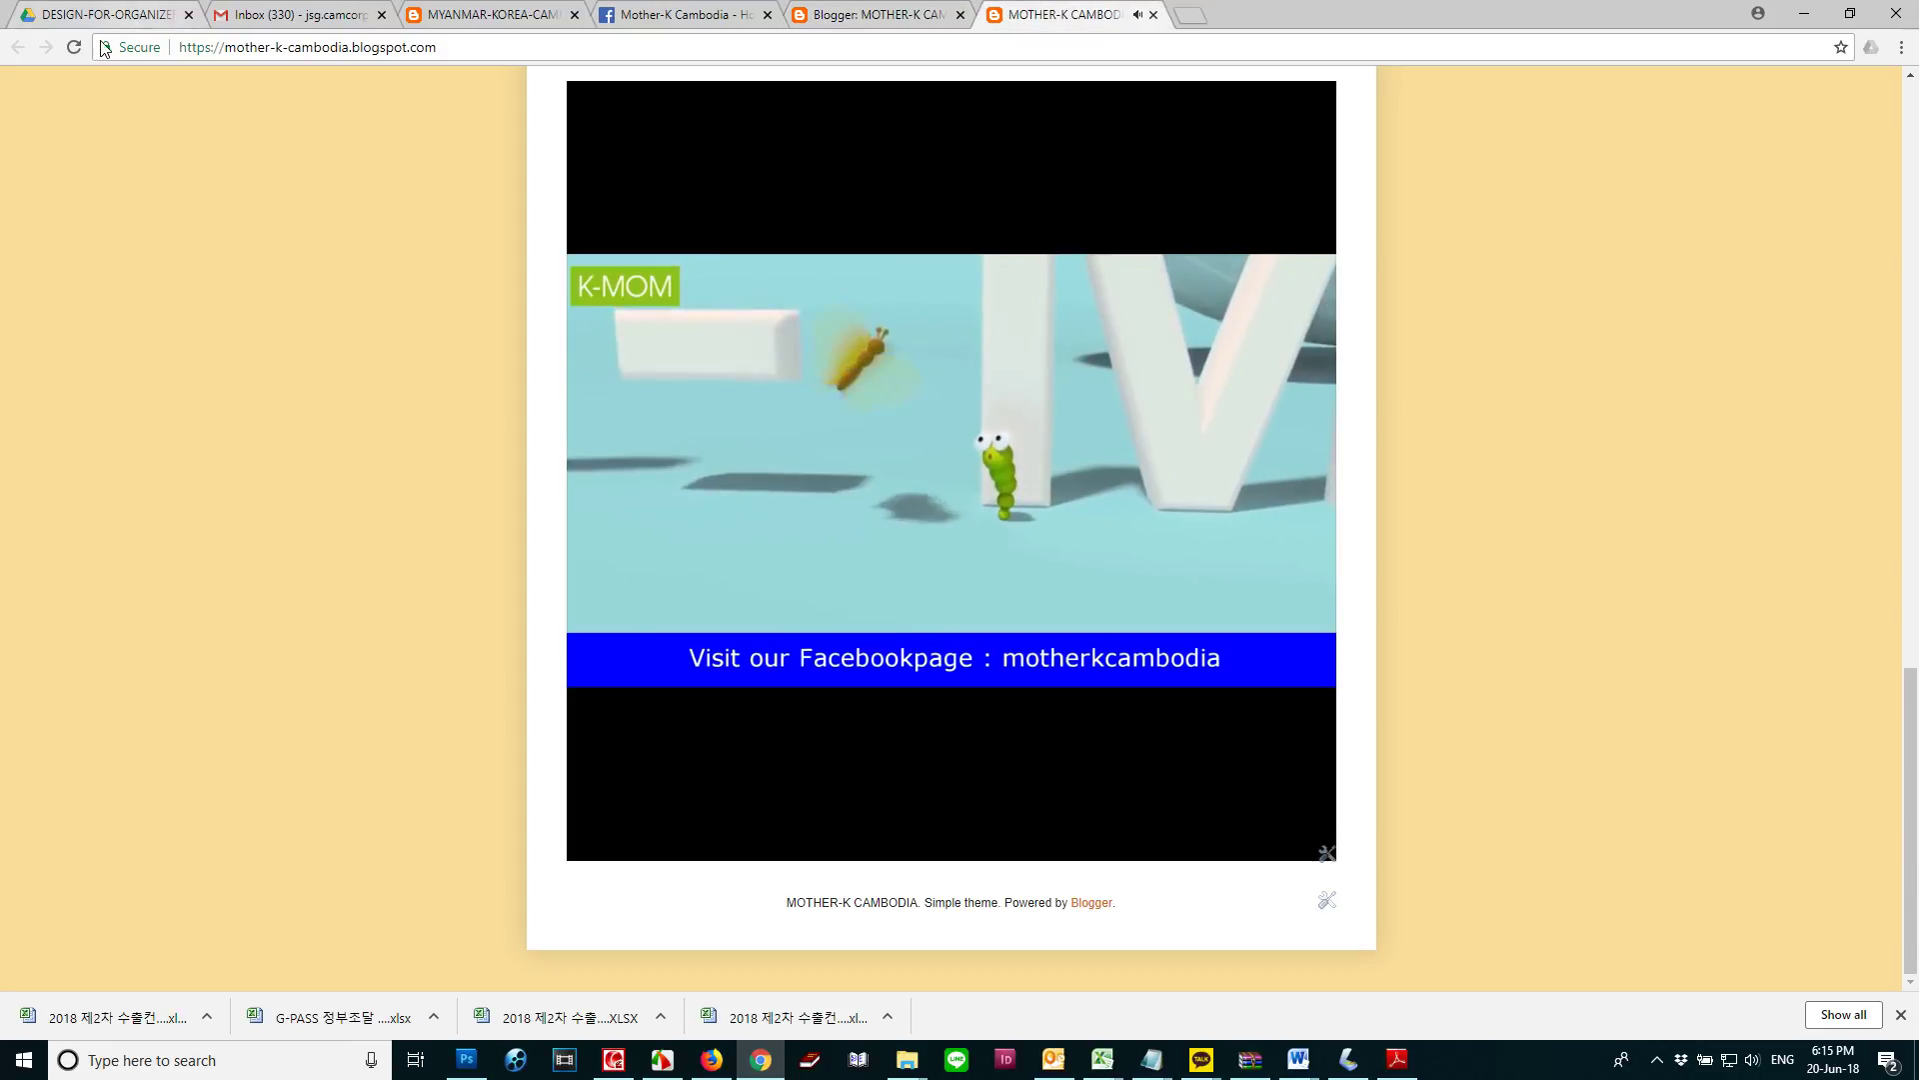
{"action": "scroll", "coordinate": [1429, 442], "scroll_direction": "down", "scroll_amount": 15}
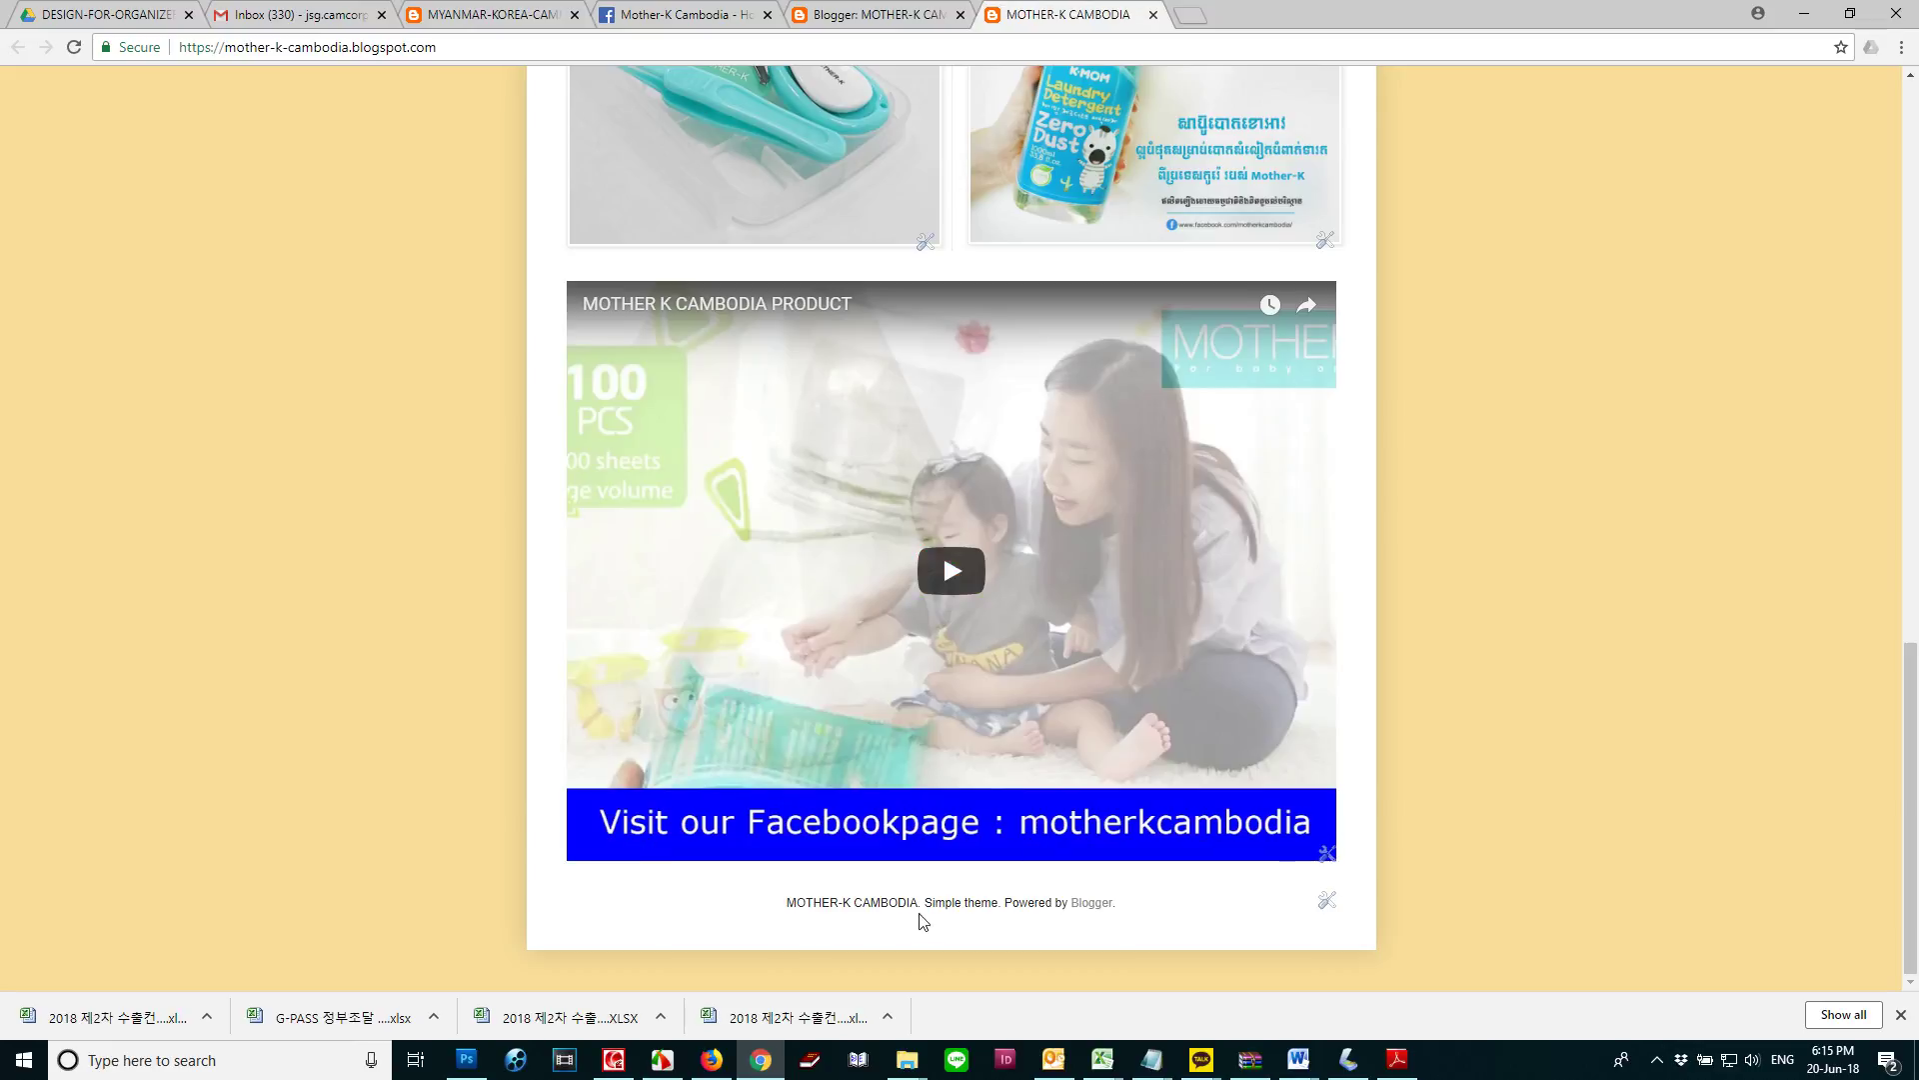
{"action": "scroll", "coordinate": [1119, 665], "scroll_direction": "up", "scroll_amount": 8}
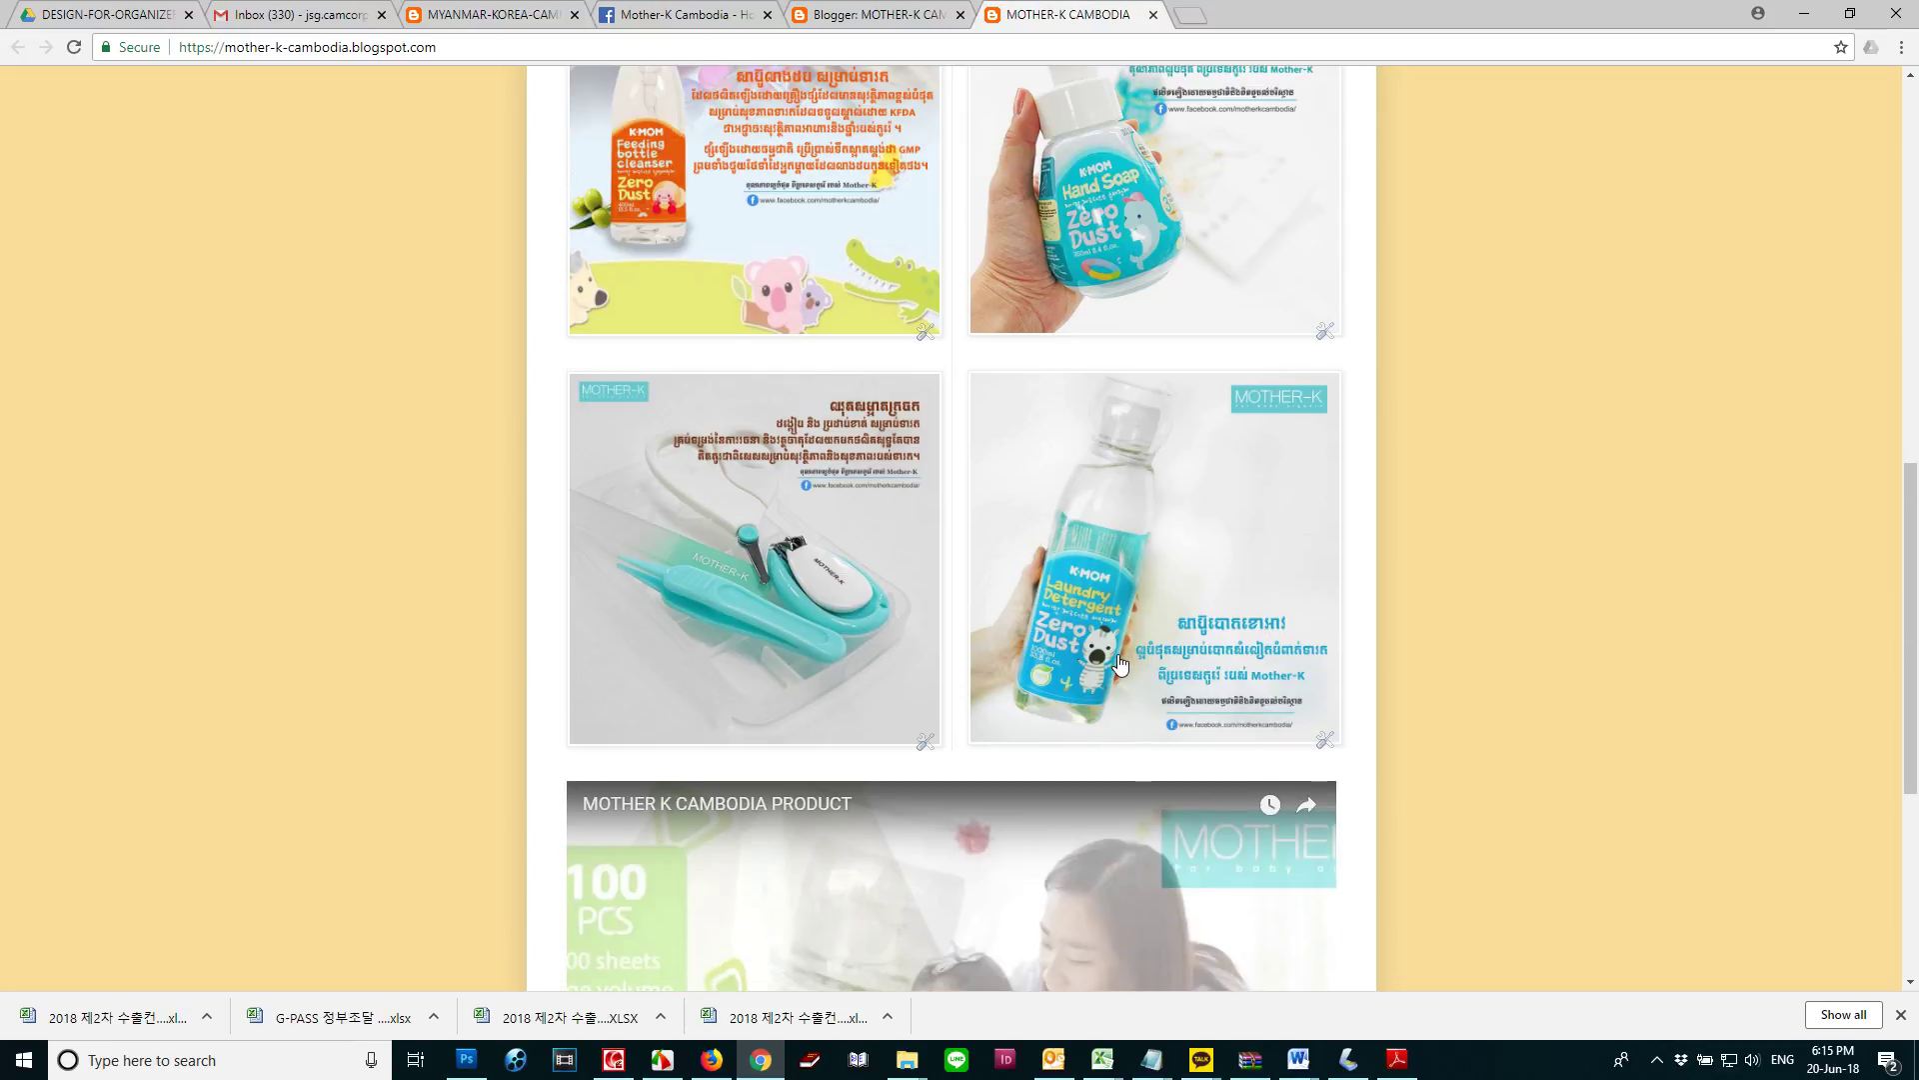
{"action": "scroll", "coordinate": [1072, 427], "scroll_direction": "up", "scroll_amount": 8}
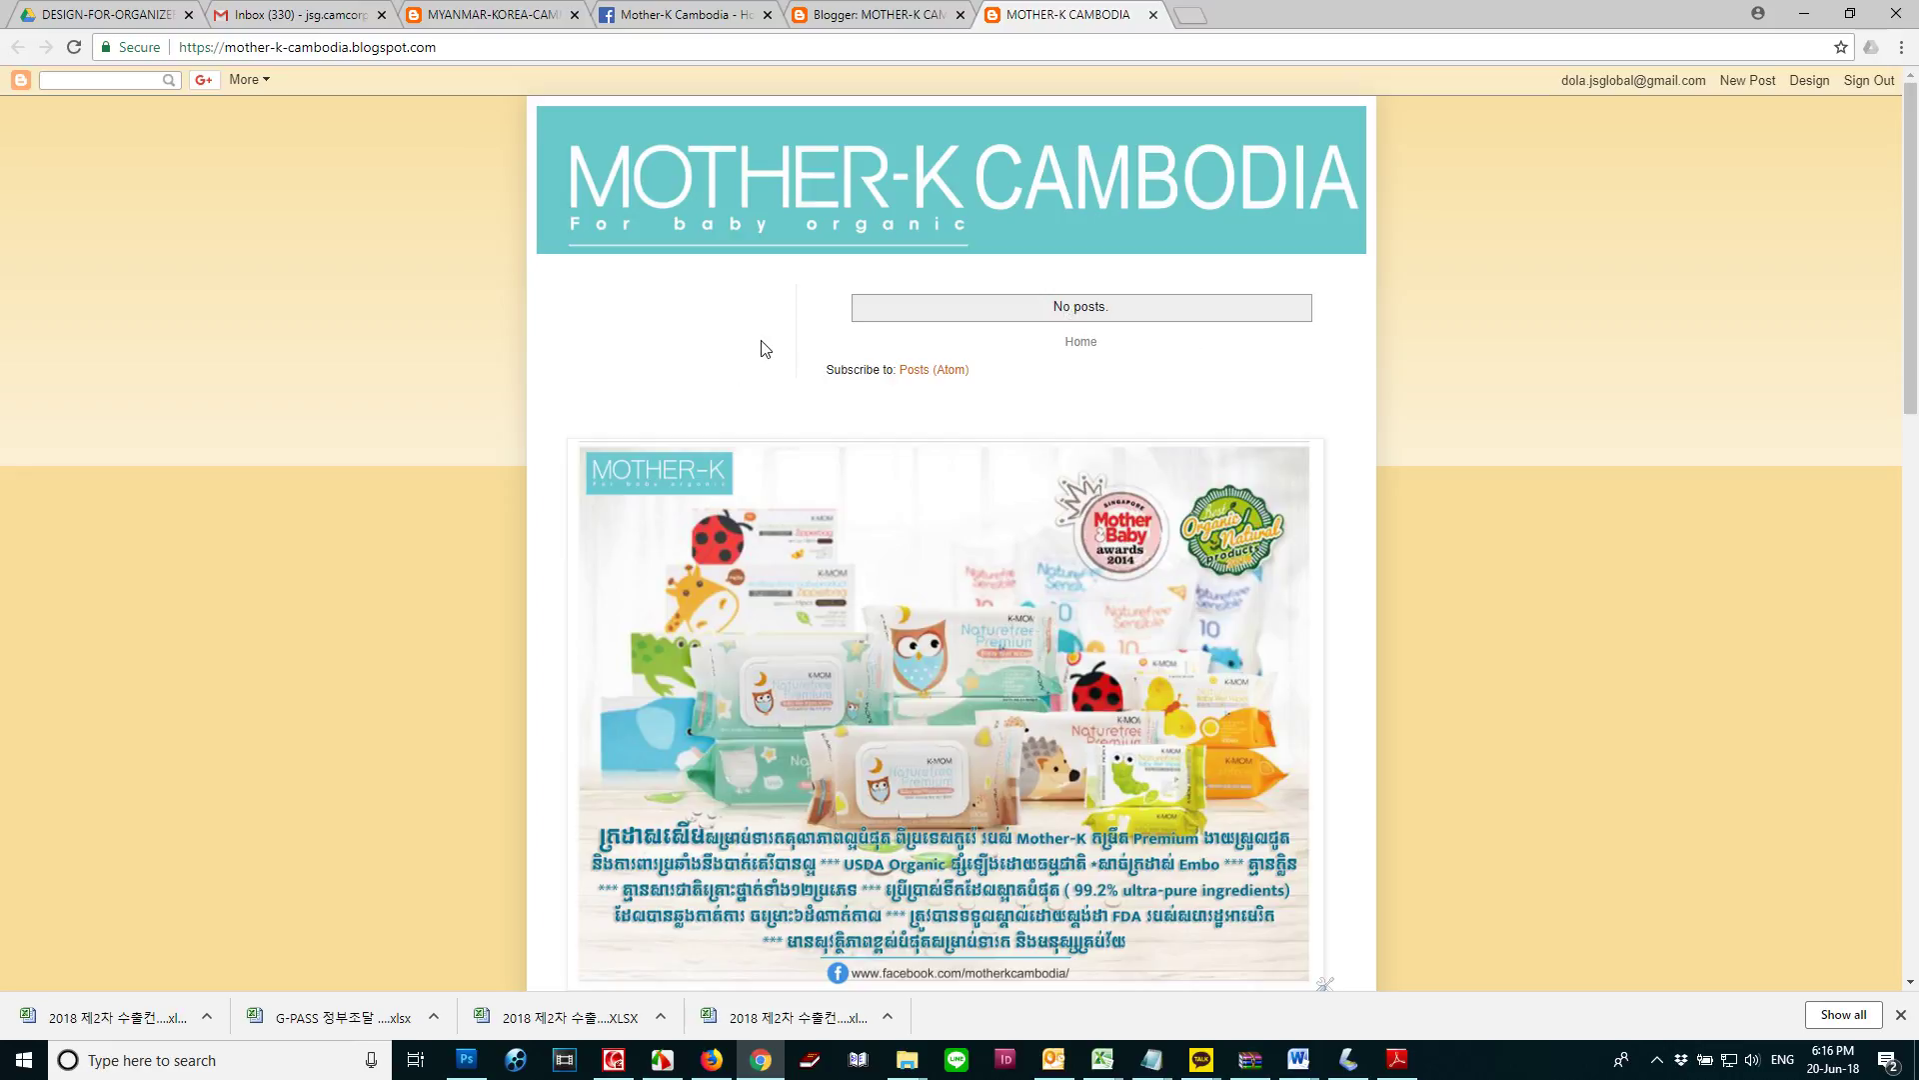
Copy the Mother-K logo picture from Facebook and paste it into a new 960 × 960 pixel Photoshop document
{"action": "left_click", "coordinate": [716, 8]}
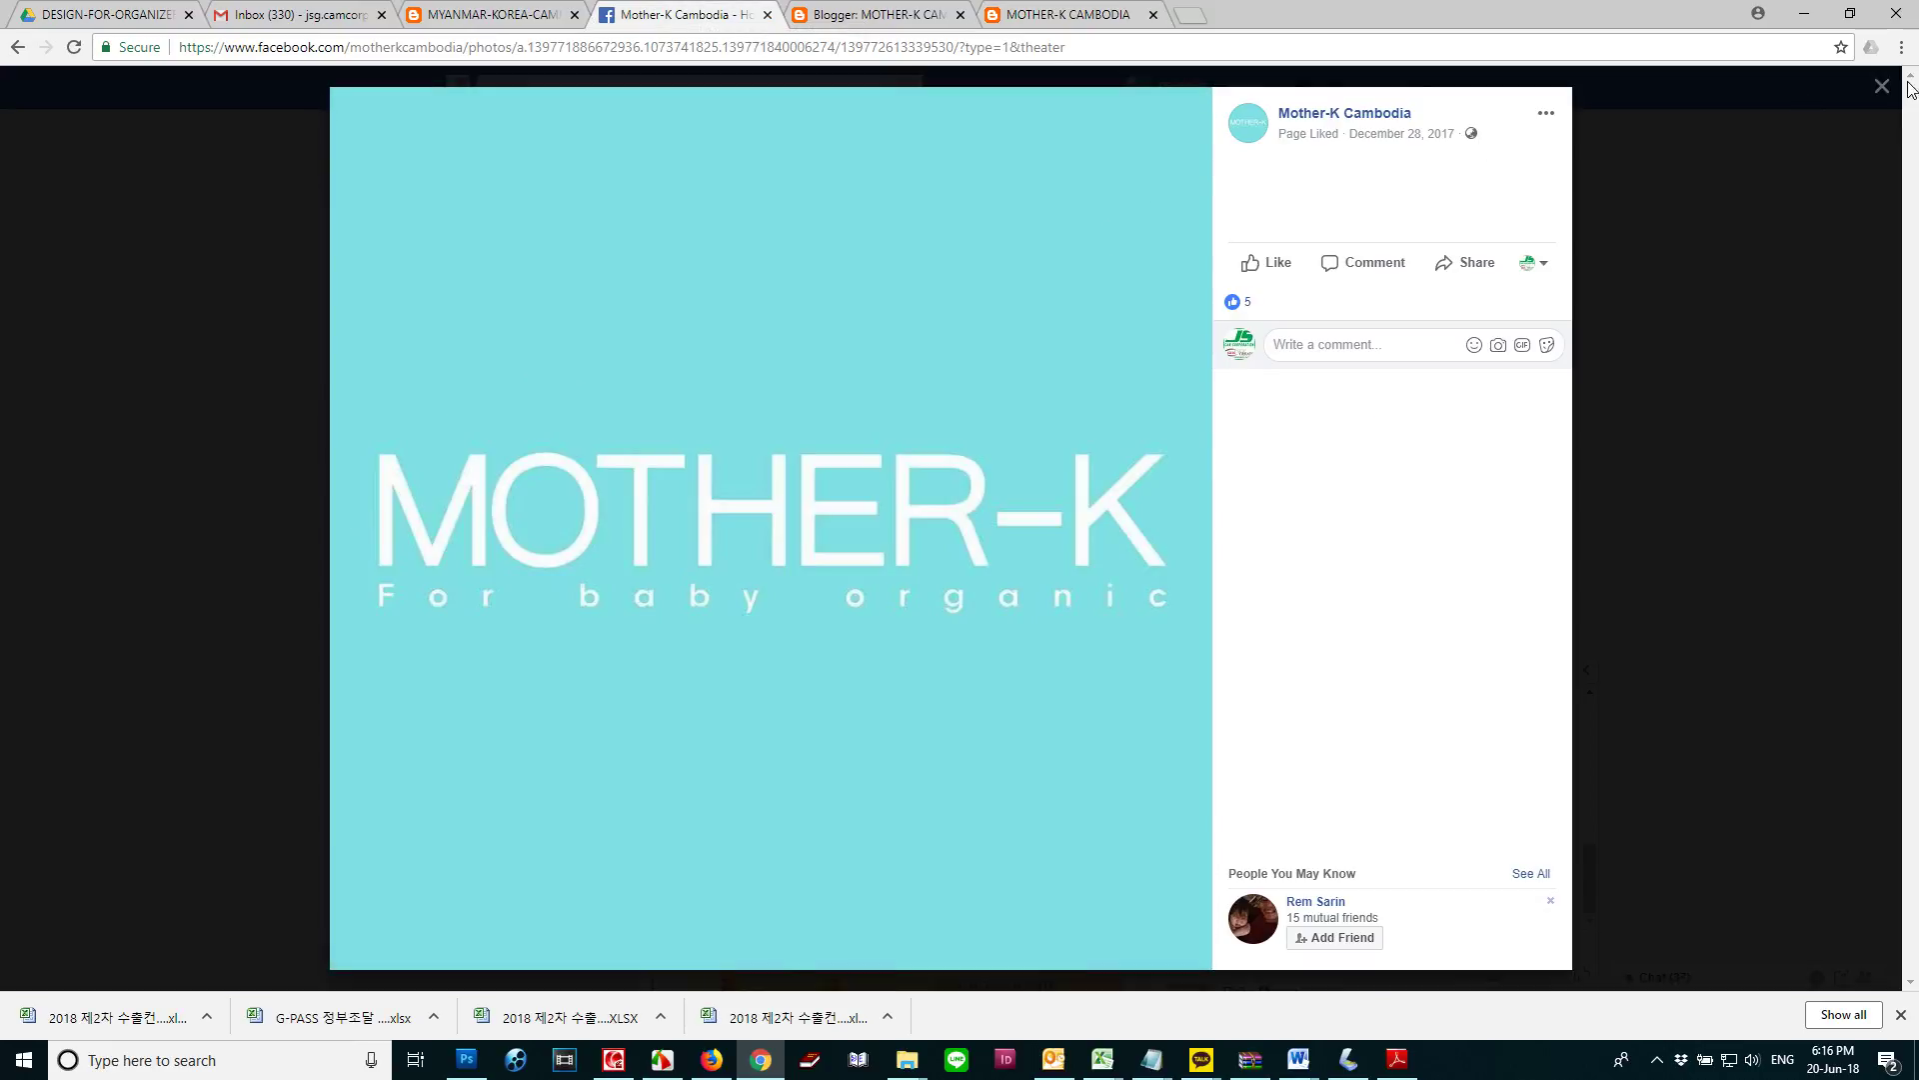
{"action": "right_click", "coordinate": [822, 492]}
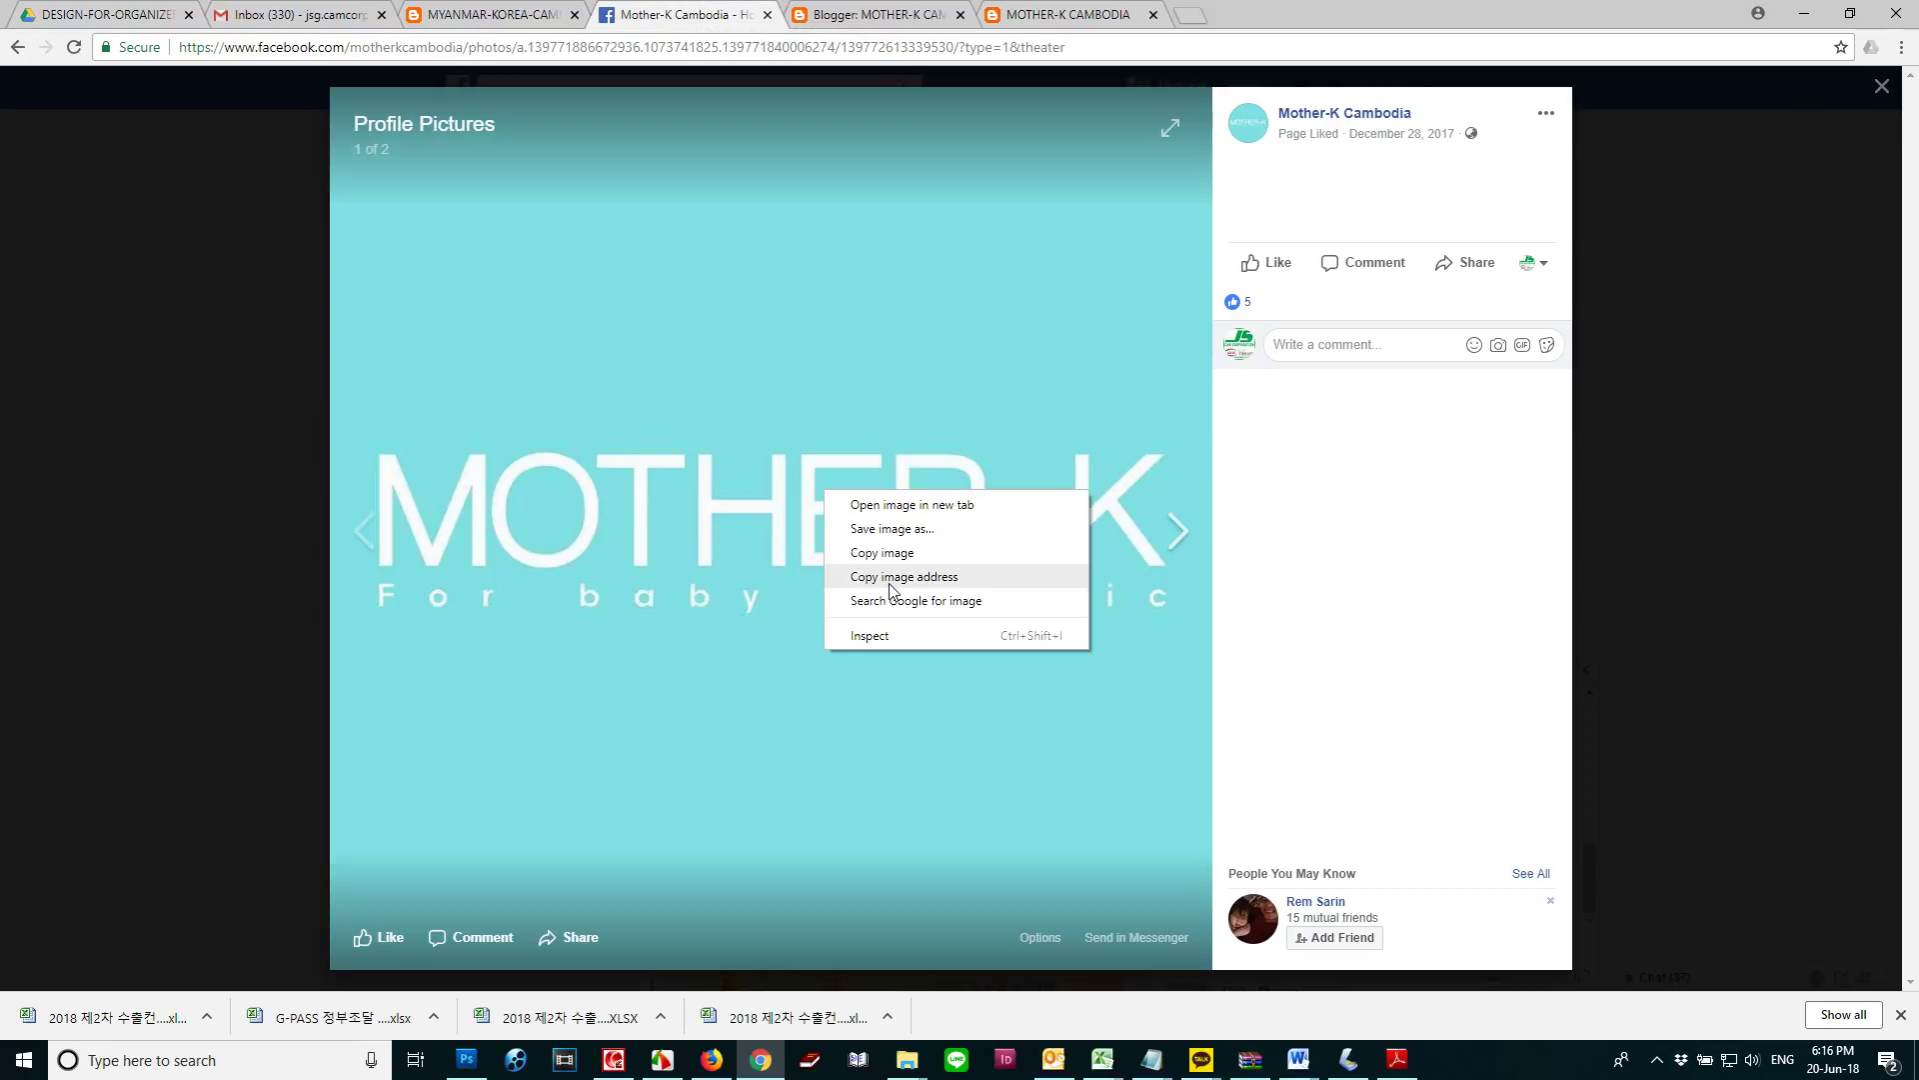
{"action": "left_click", "coordinate": [895, 560]}
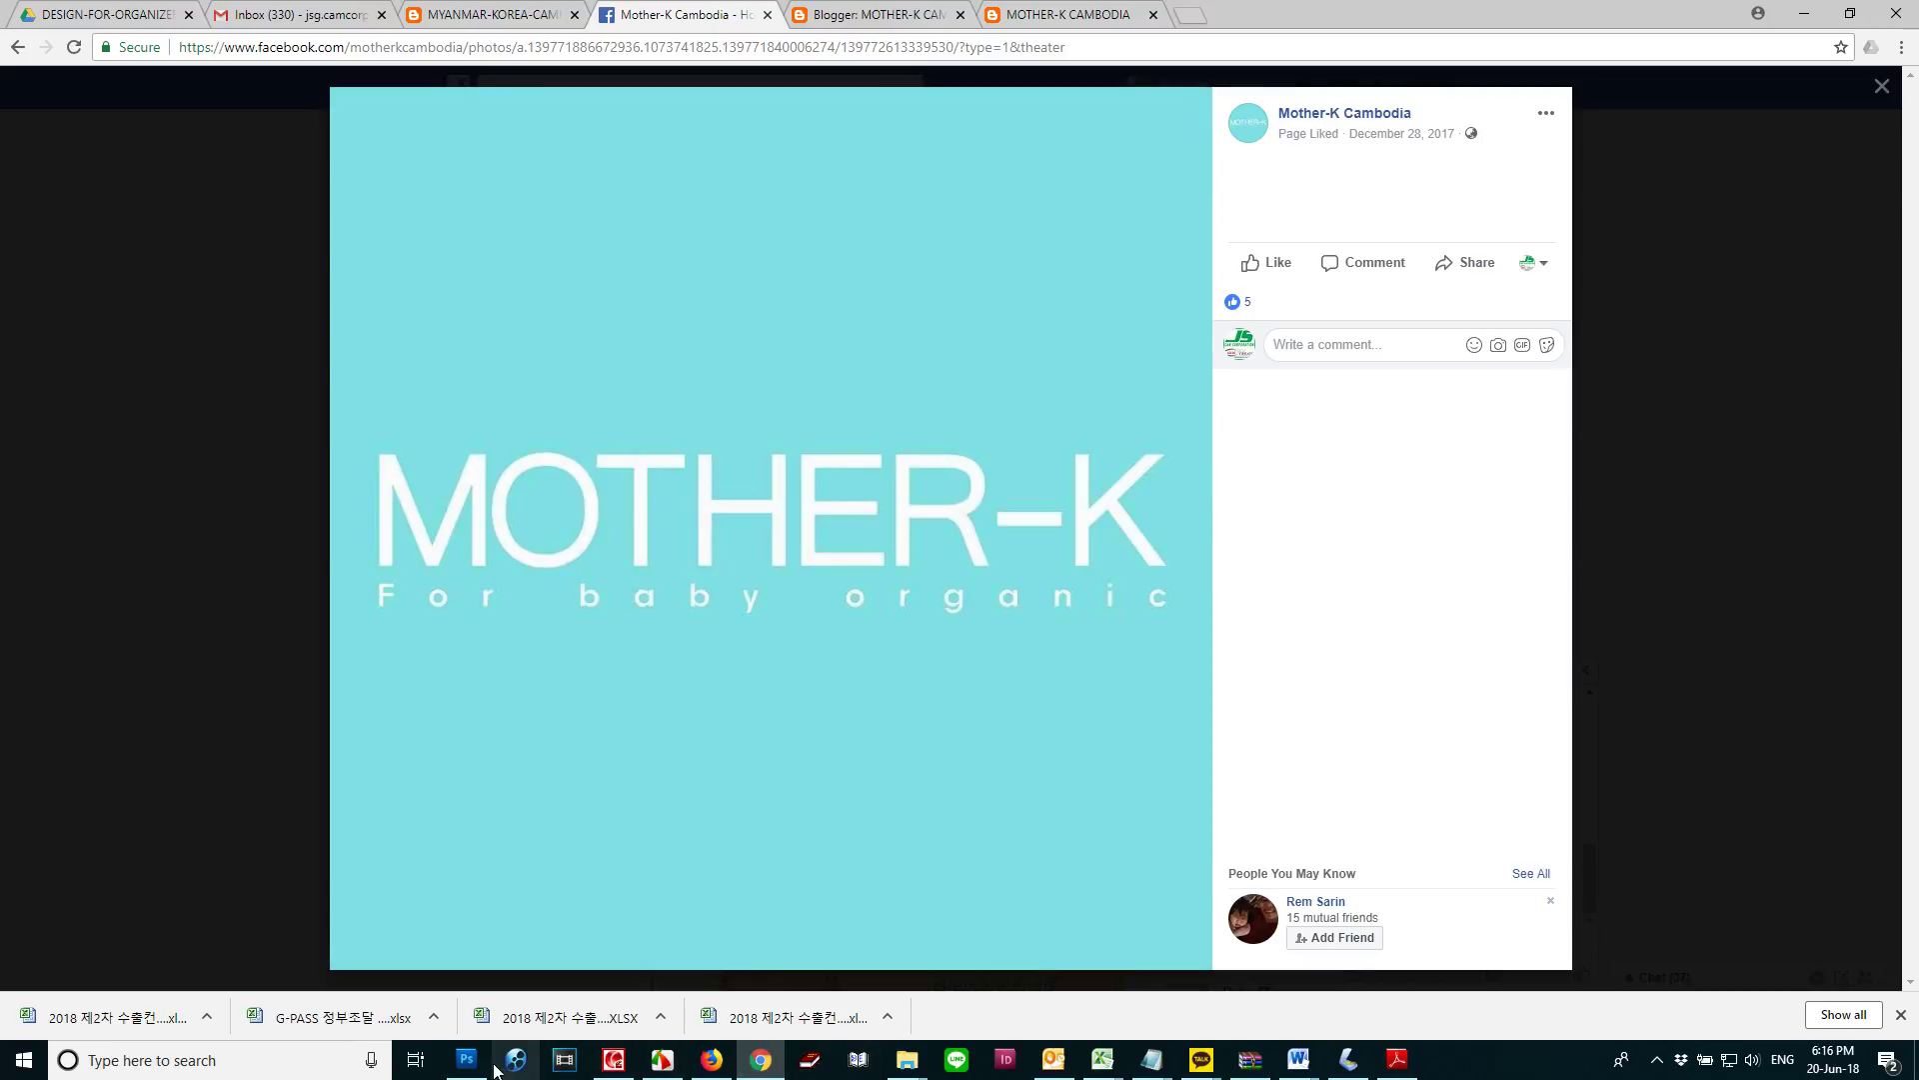
{"action": "left_click", "coordinate": [466, 1060]}
{"action": "key", "text": "ctrl+n"}
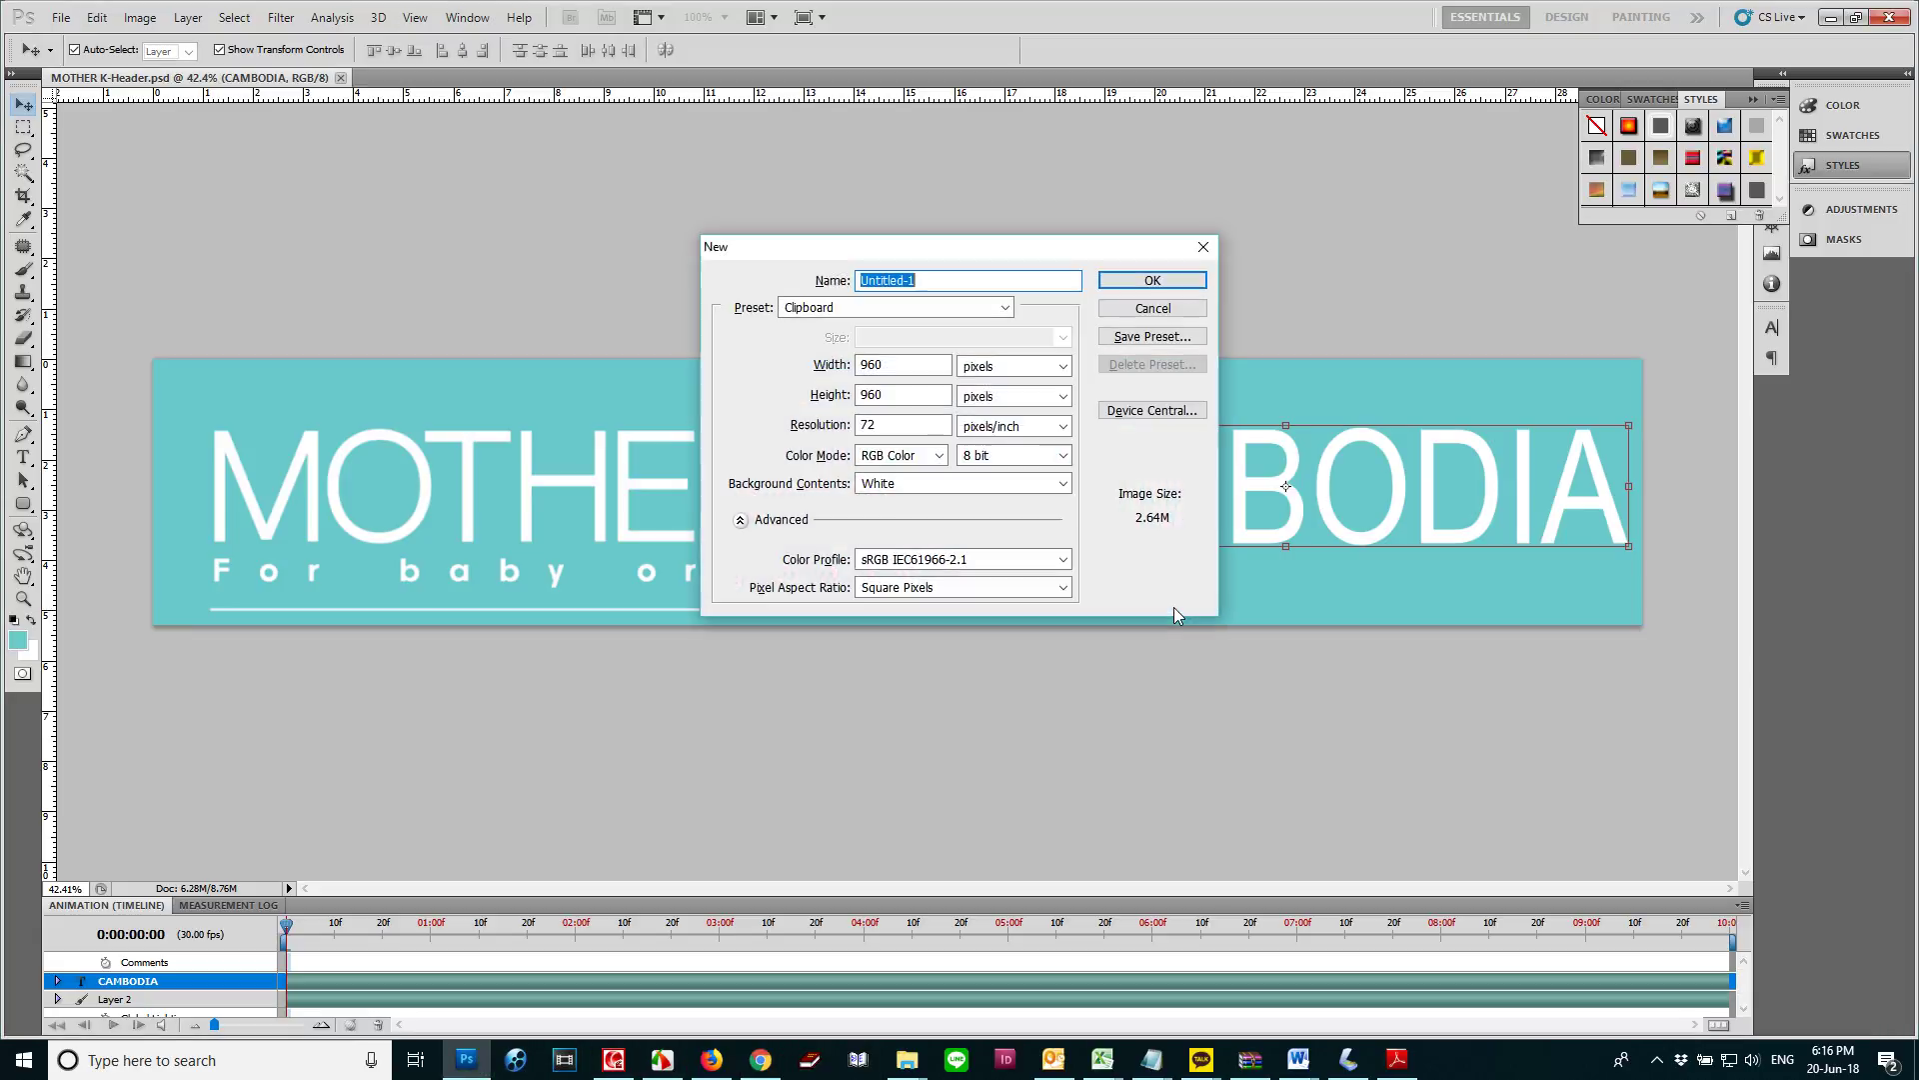
{"action": "key", "text": "Return"}
{"action": "key", "text": "ctrl+v"}
Switch back to Chrome and run a Google image search for "facebook" in a new tab
{"action": "left_click", "coordinate": [761, 1060]}
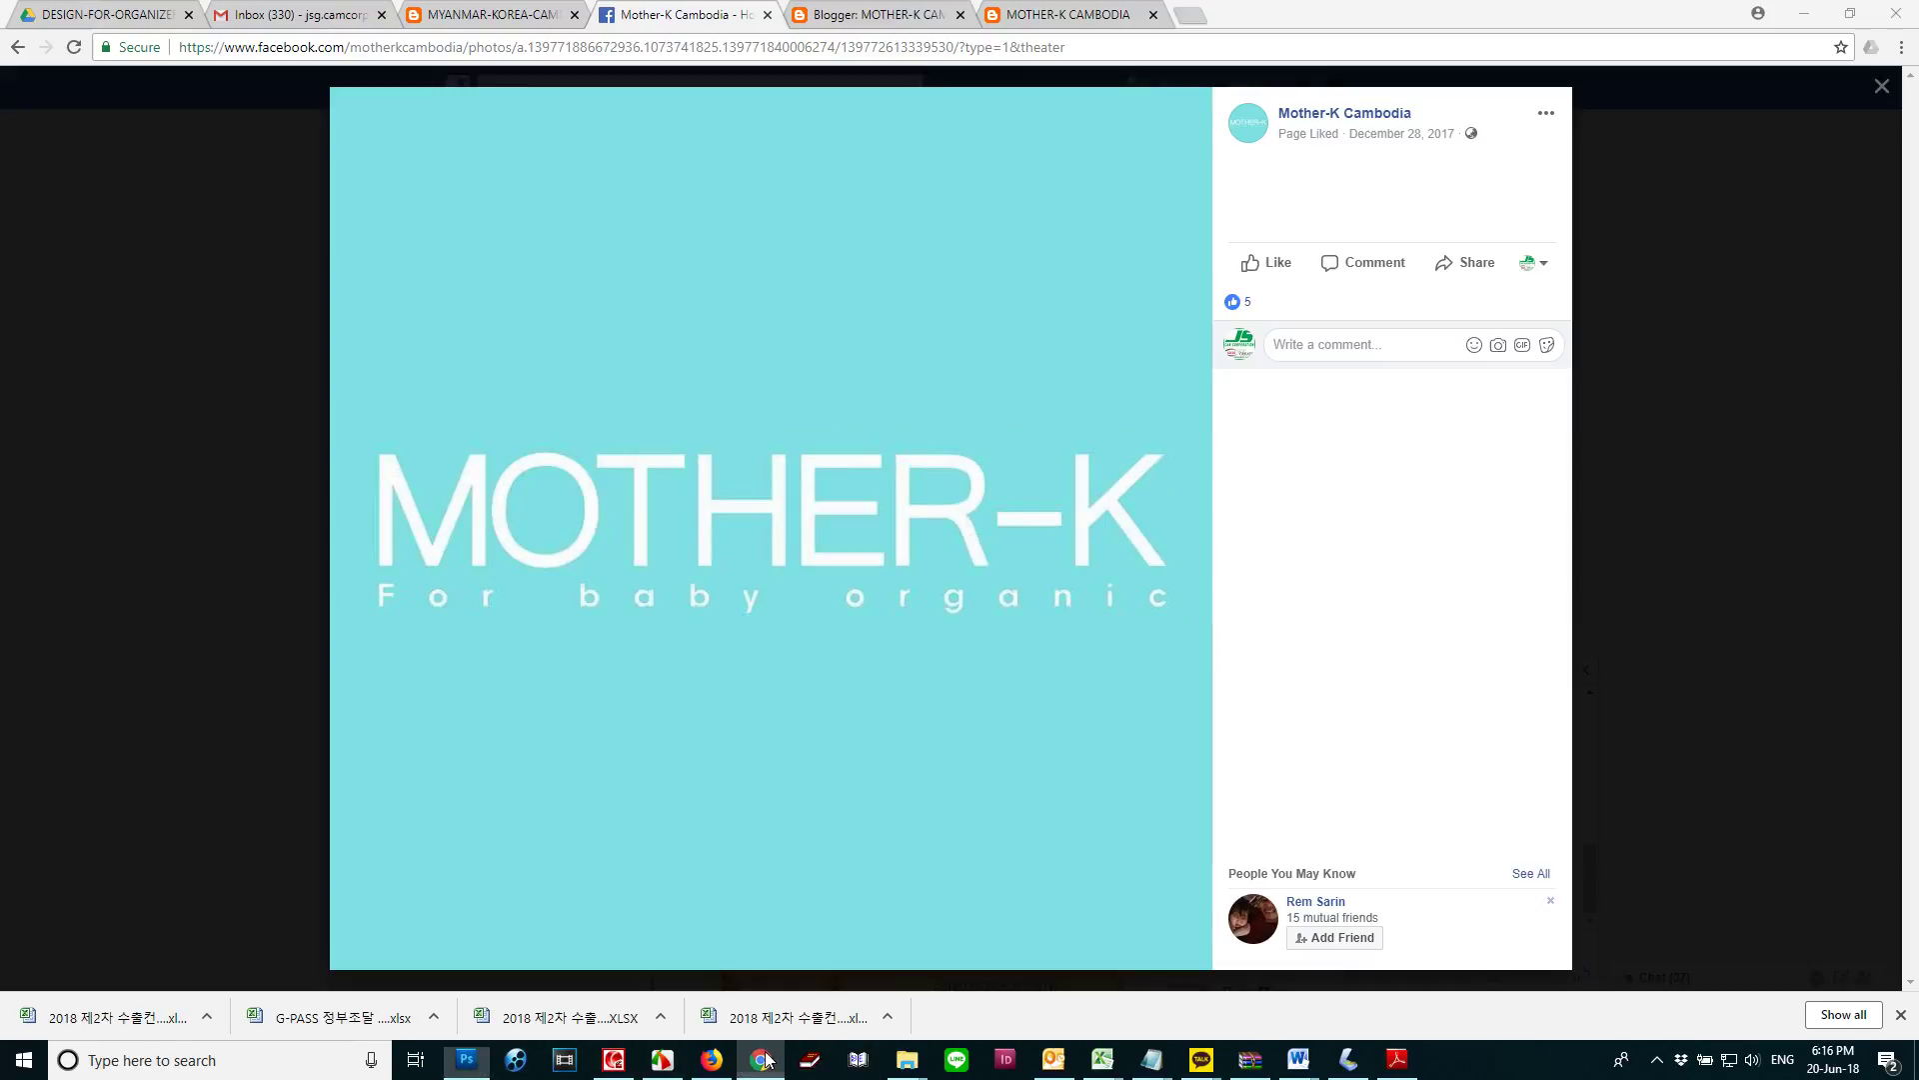
{"action": "left_click", "coordinate": [1199, 17]}
{"action": "type", "text": "google.com"}
{"action": "key", "text": "Return"}
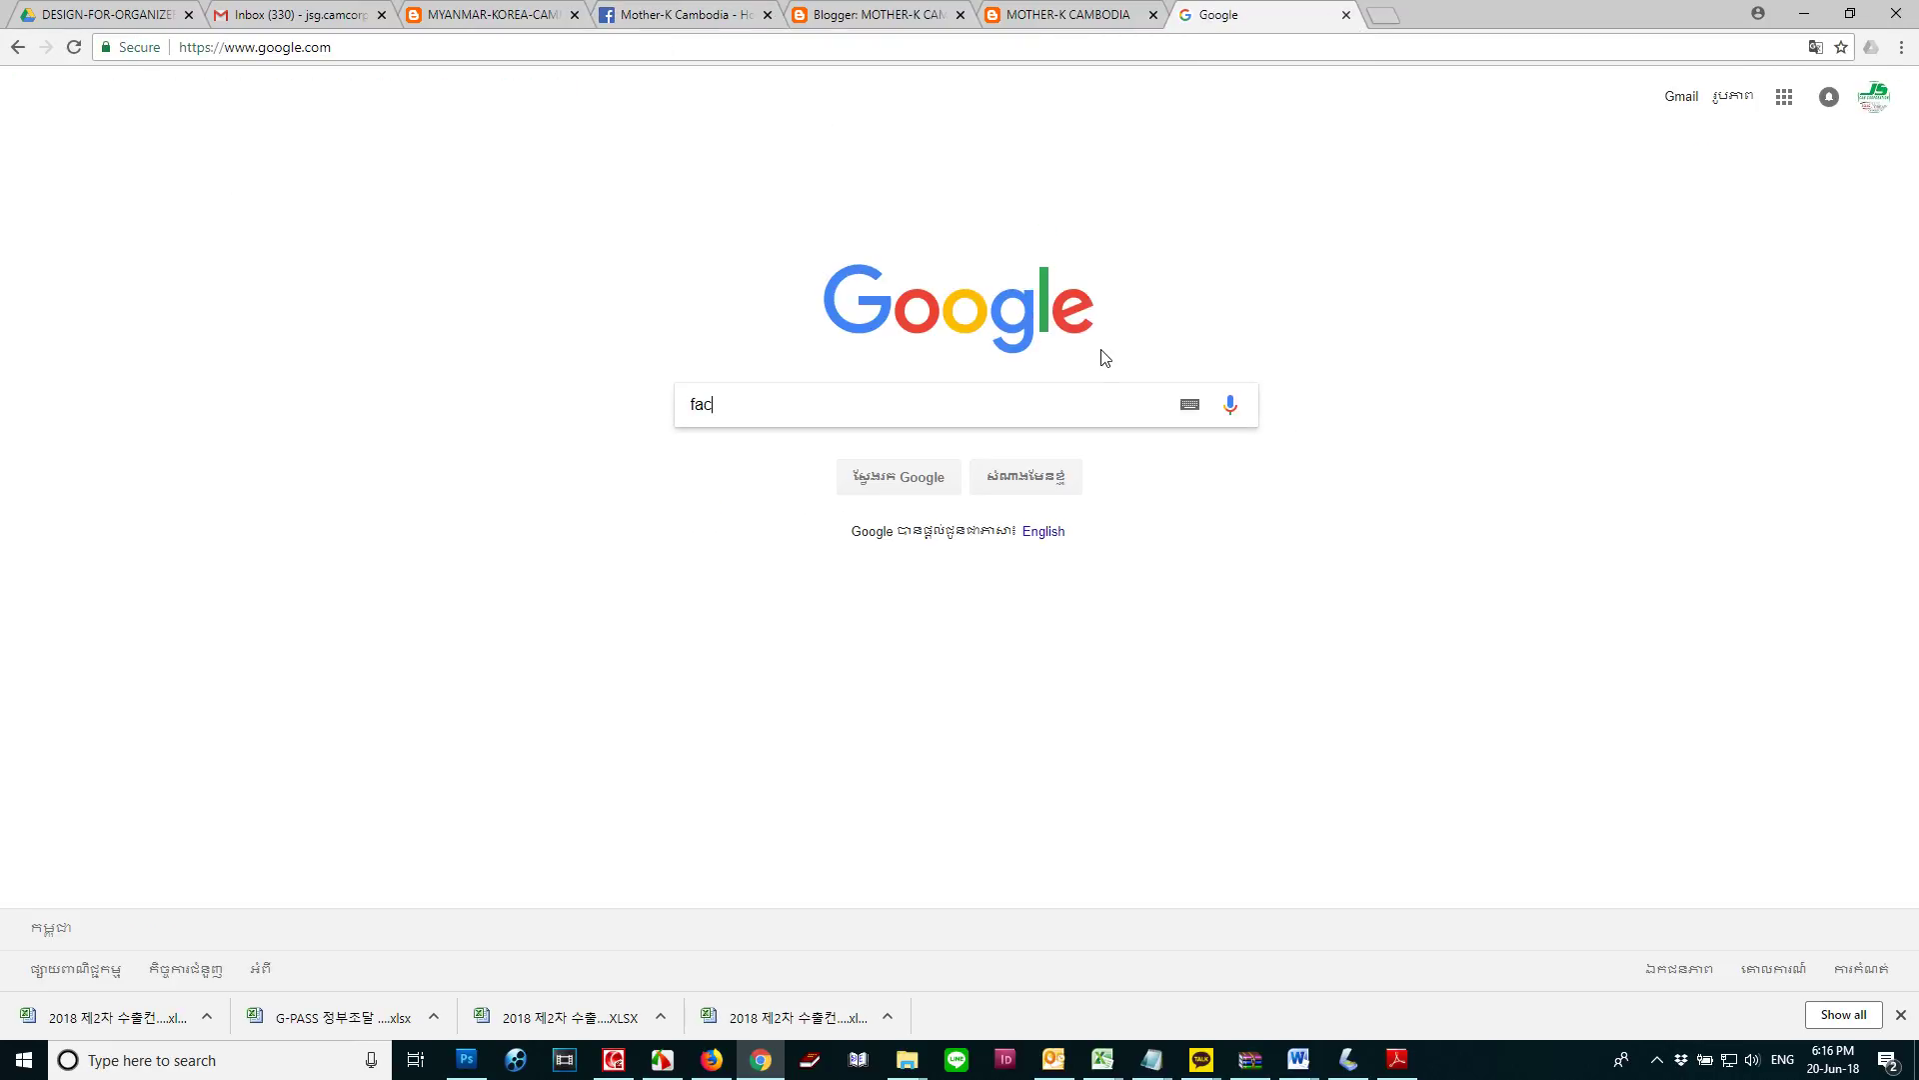
{"action": "type", "text": "facebook"}
{"action": "key", "text": "Return"}
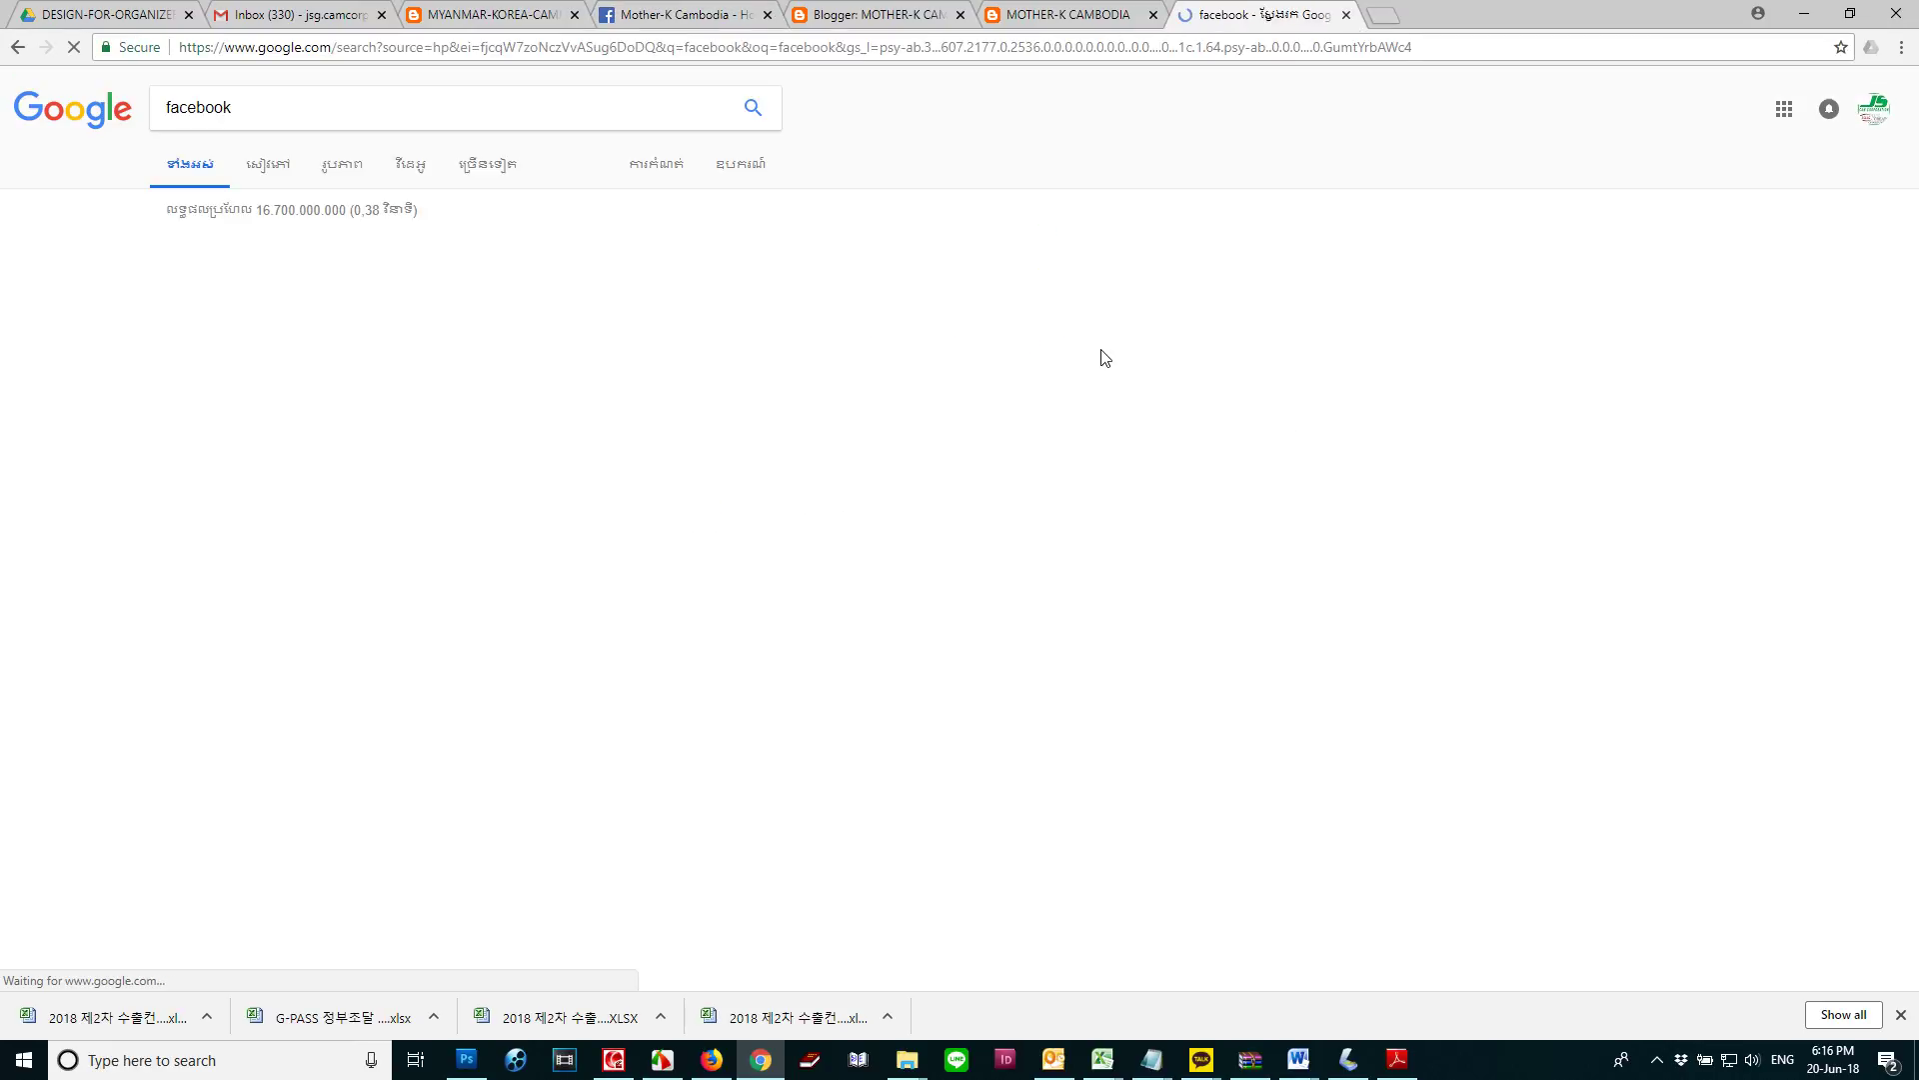
{"action": "left_click", "coordinate": [340, 168]}
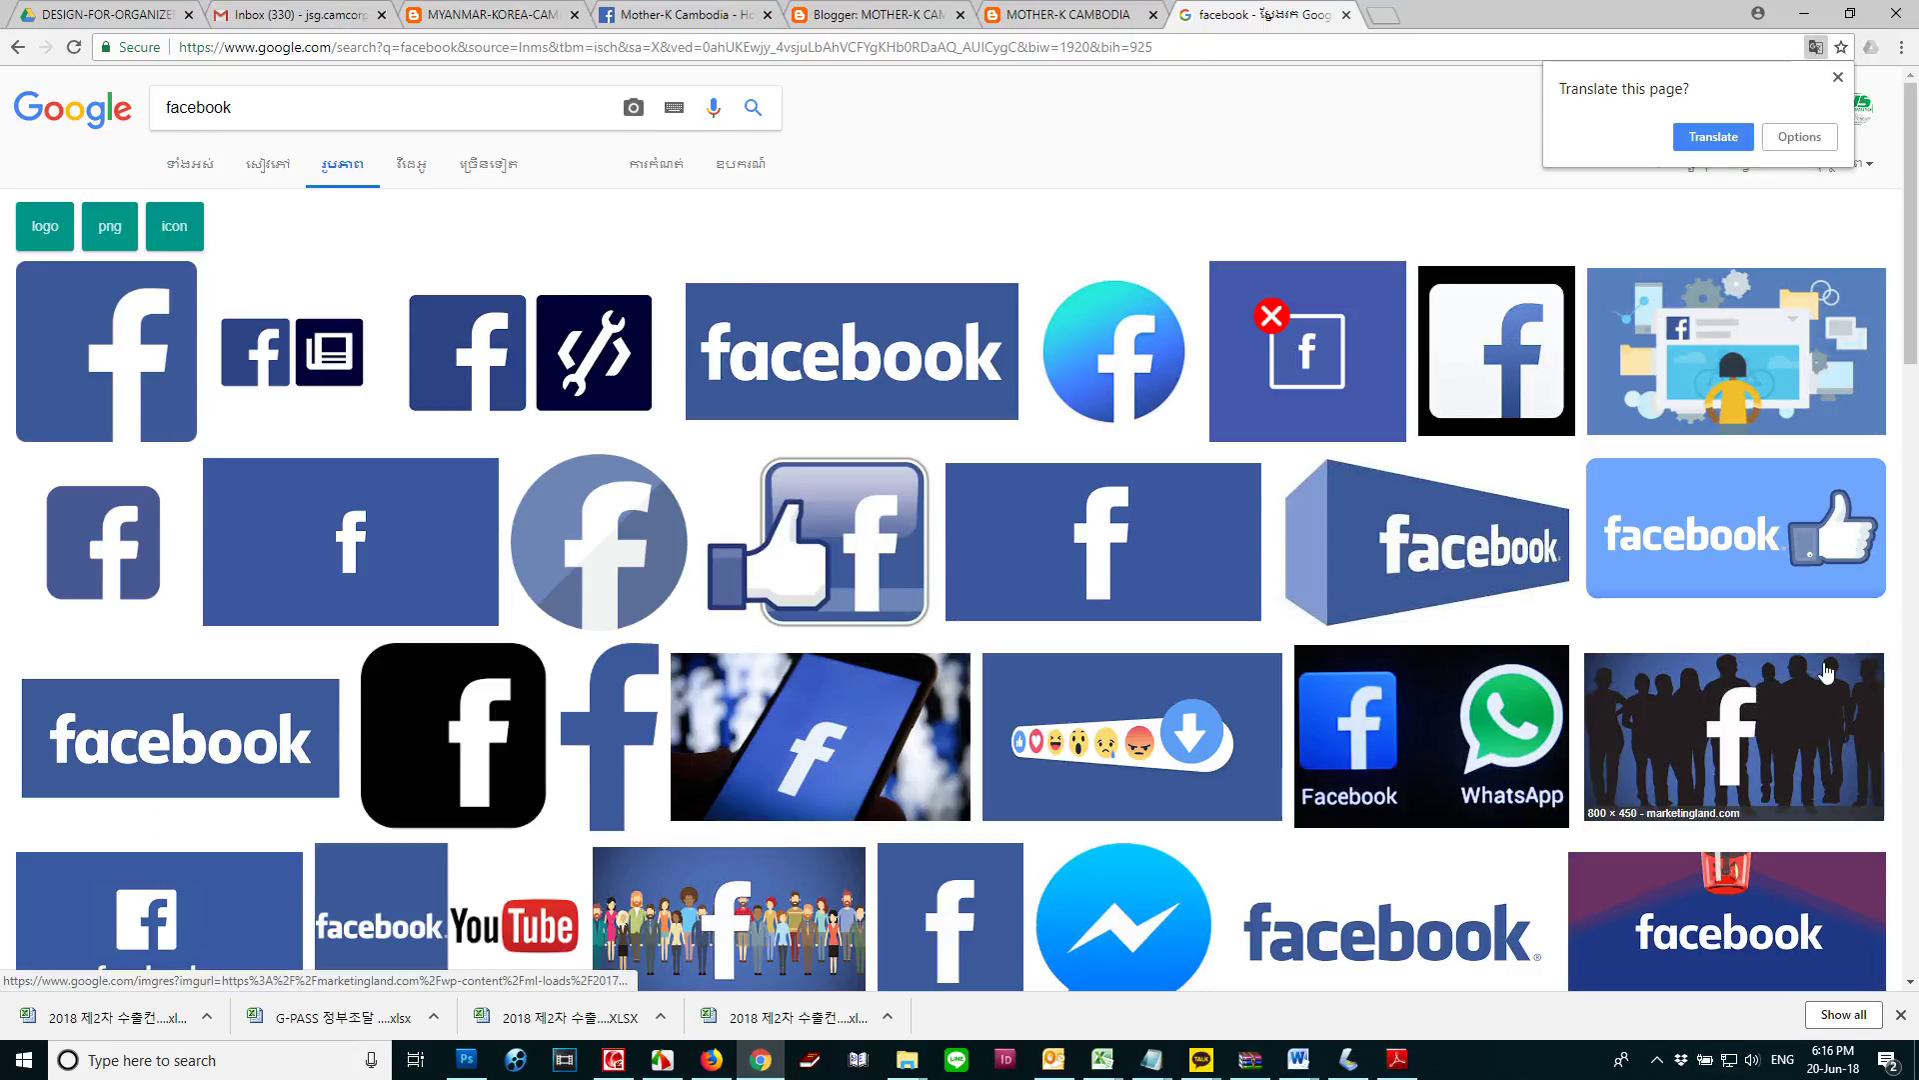
Find and copy the picture of a white Facebook icon above the facebook wordmark on blue from the image results
{"action": "scroll", "coordinate": [148, 427], "scroll_direction": "down", "scroll_amount": 2}
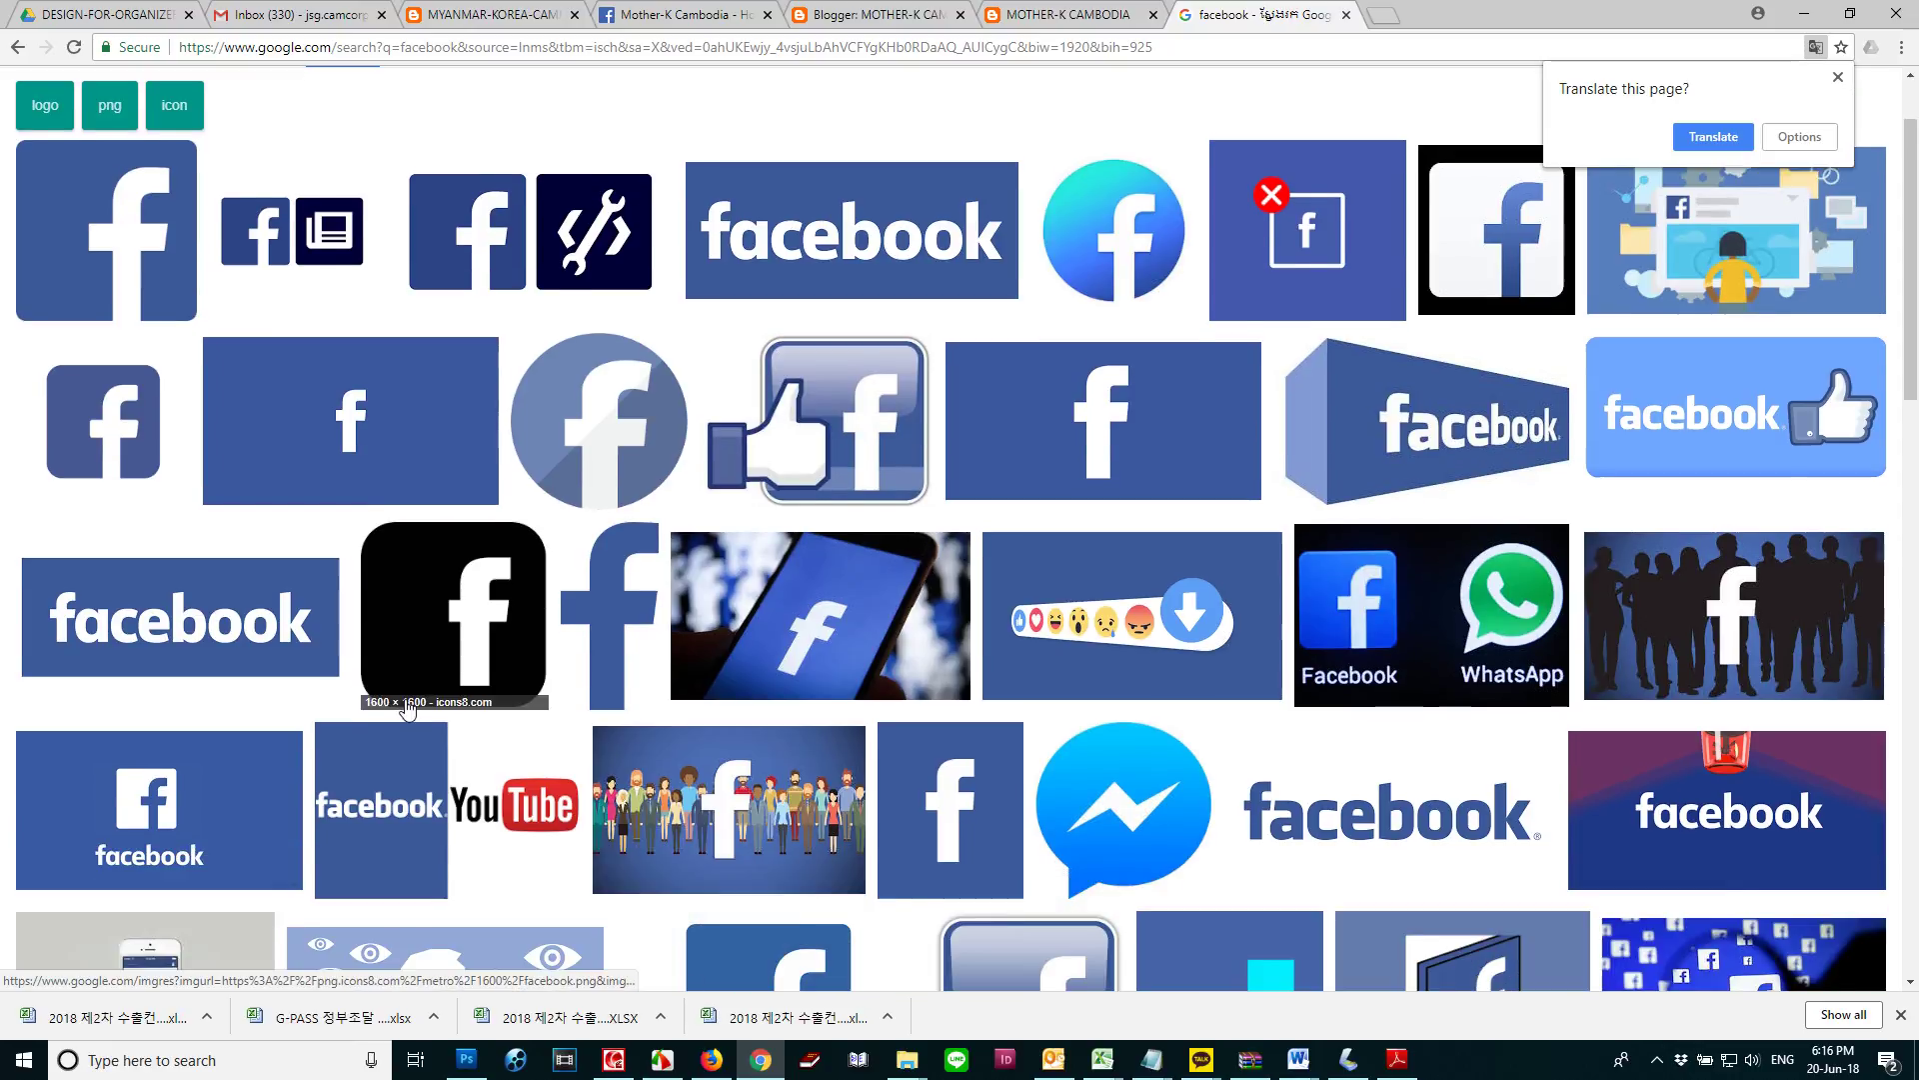
{"action": "left_click", "coordinate": [170, 560]}
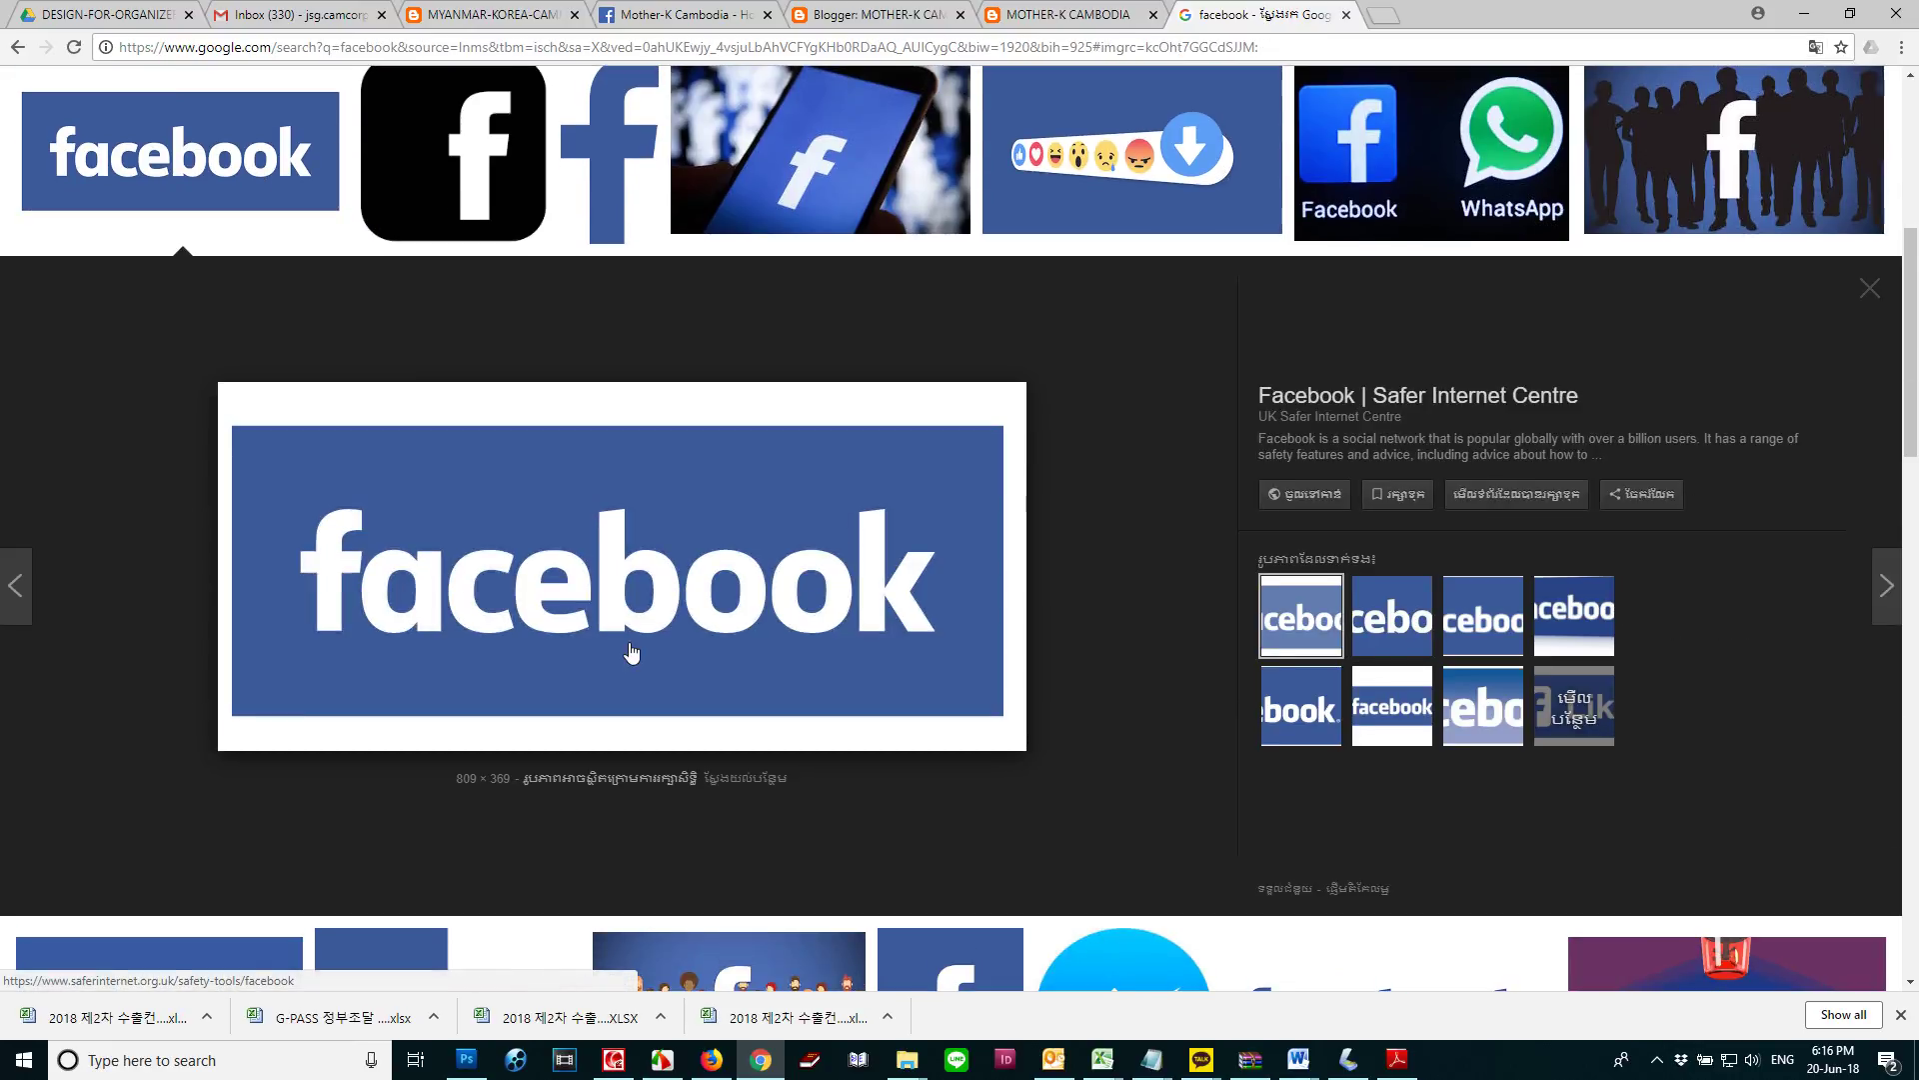
{"action": "scroll", "coordinate": [629, 651], "scroll_direction": "down", "scroll_amount": 2}
{"action": "left_click", "coordinate": [249, 870]}
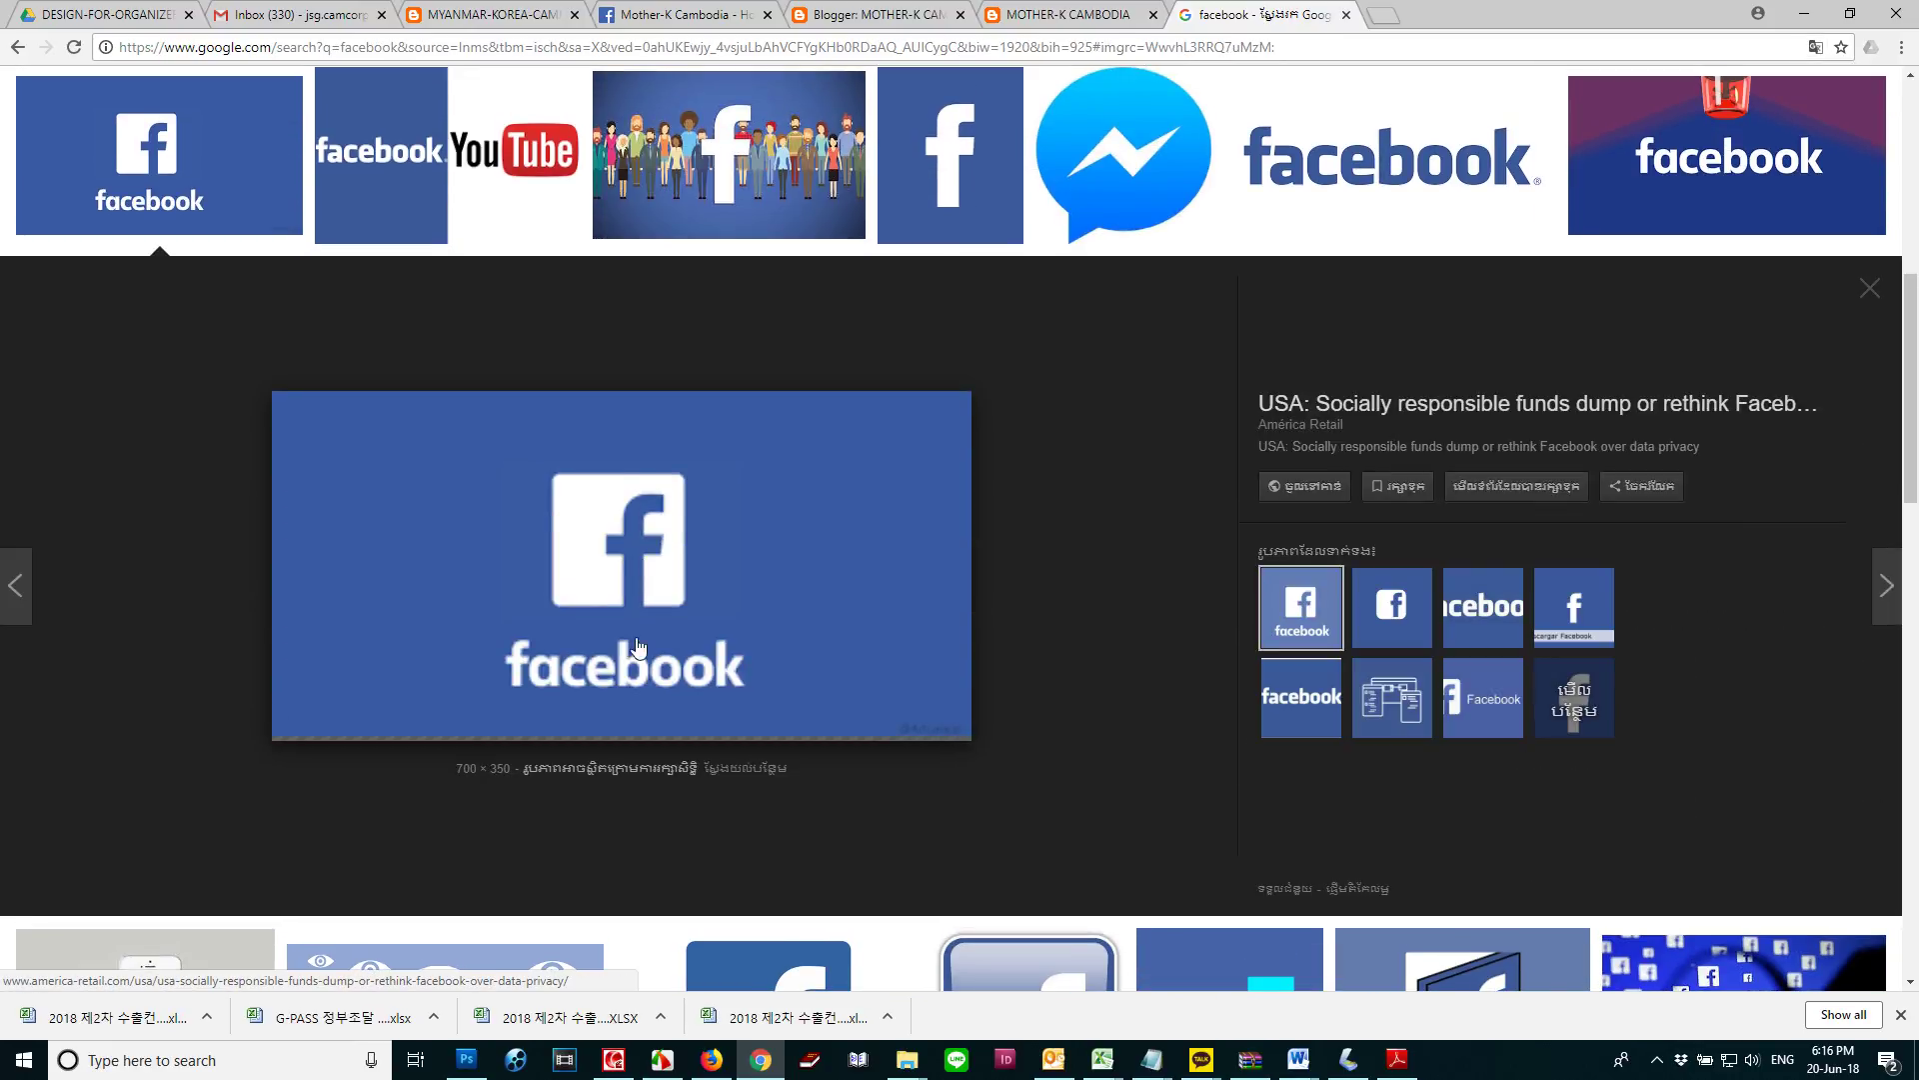
{"action": "right_click", "coordinate": [653, 642]}
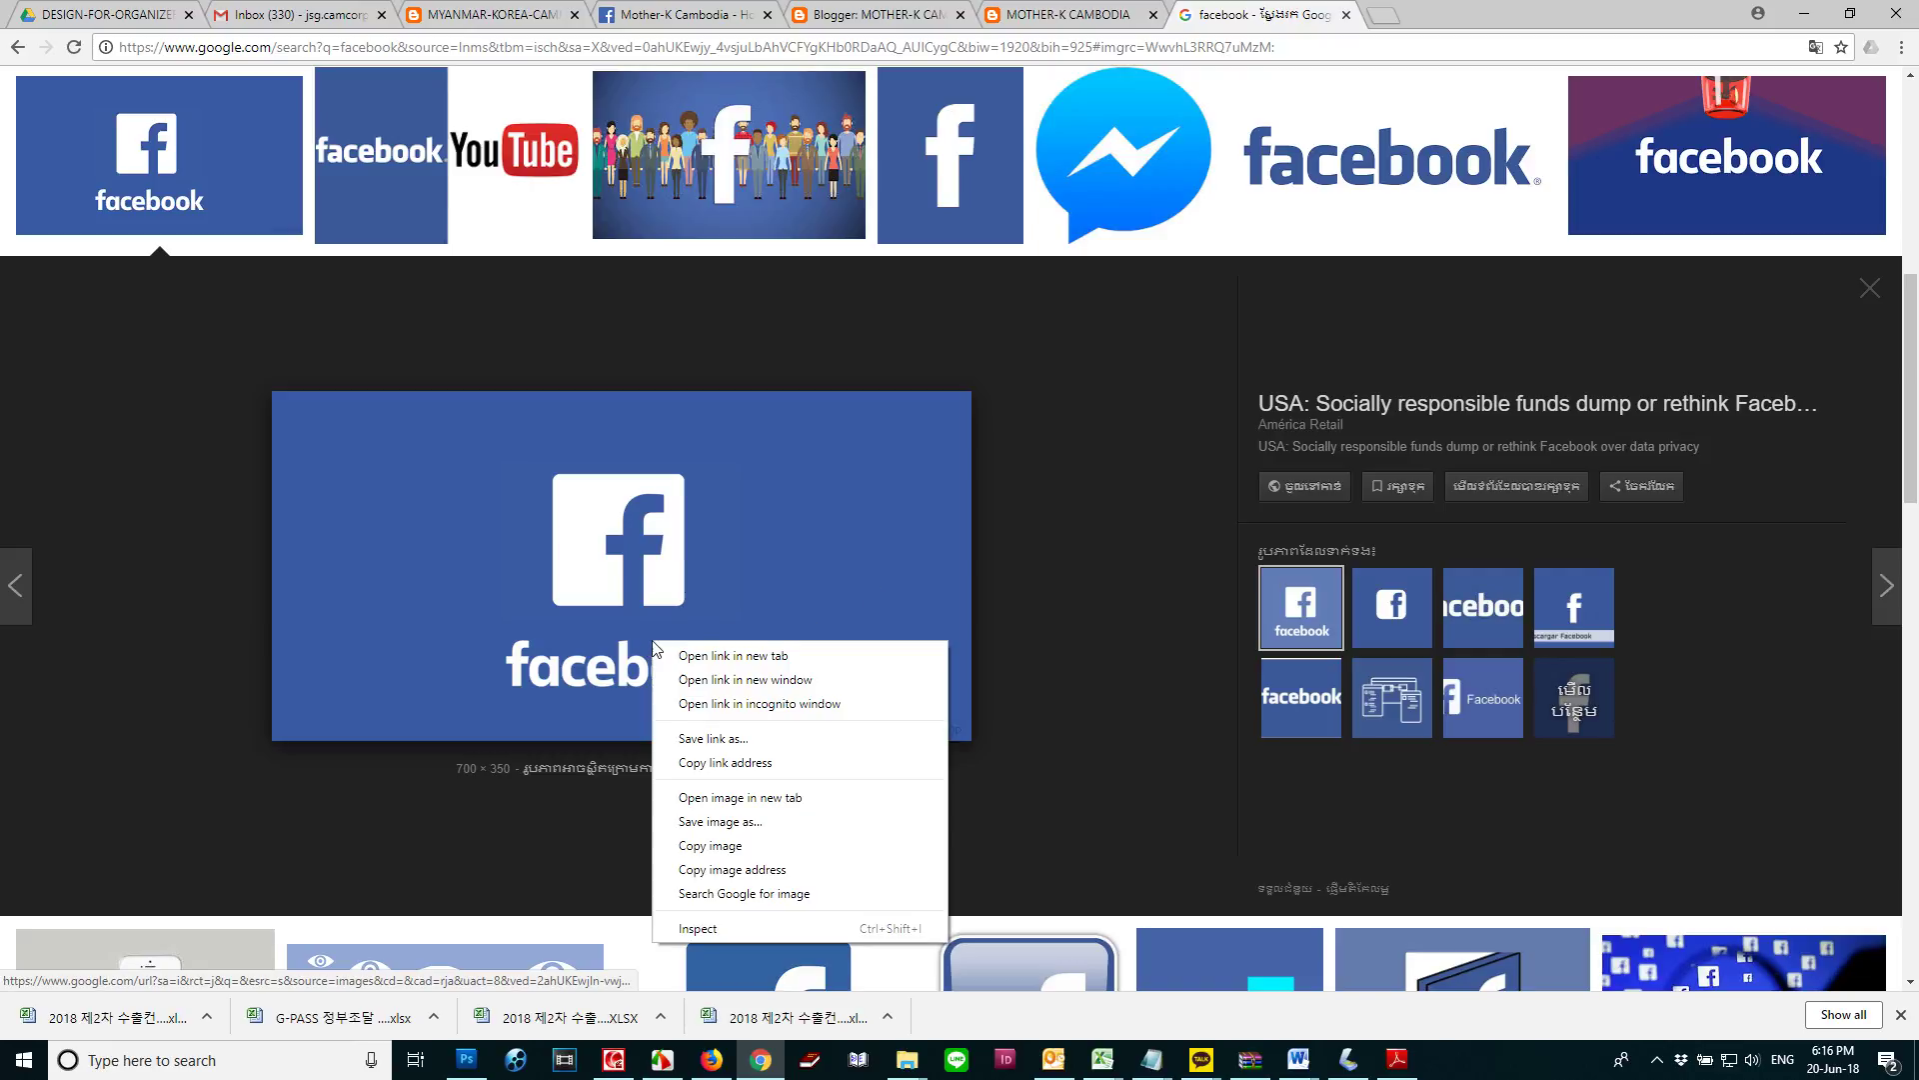
{"action": "left_click", "coordinate": [716, 851]}
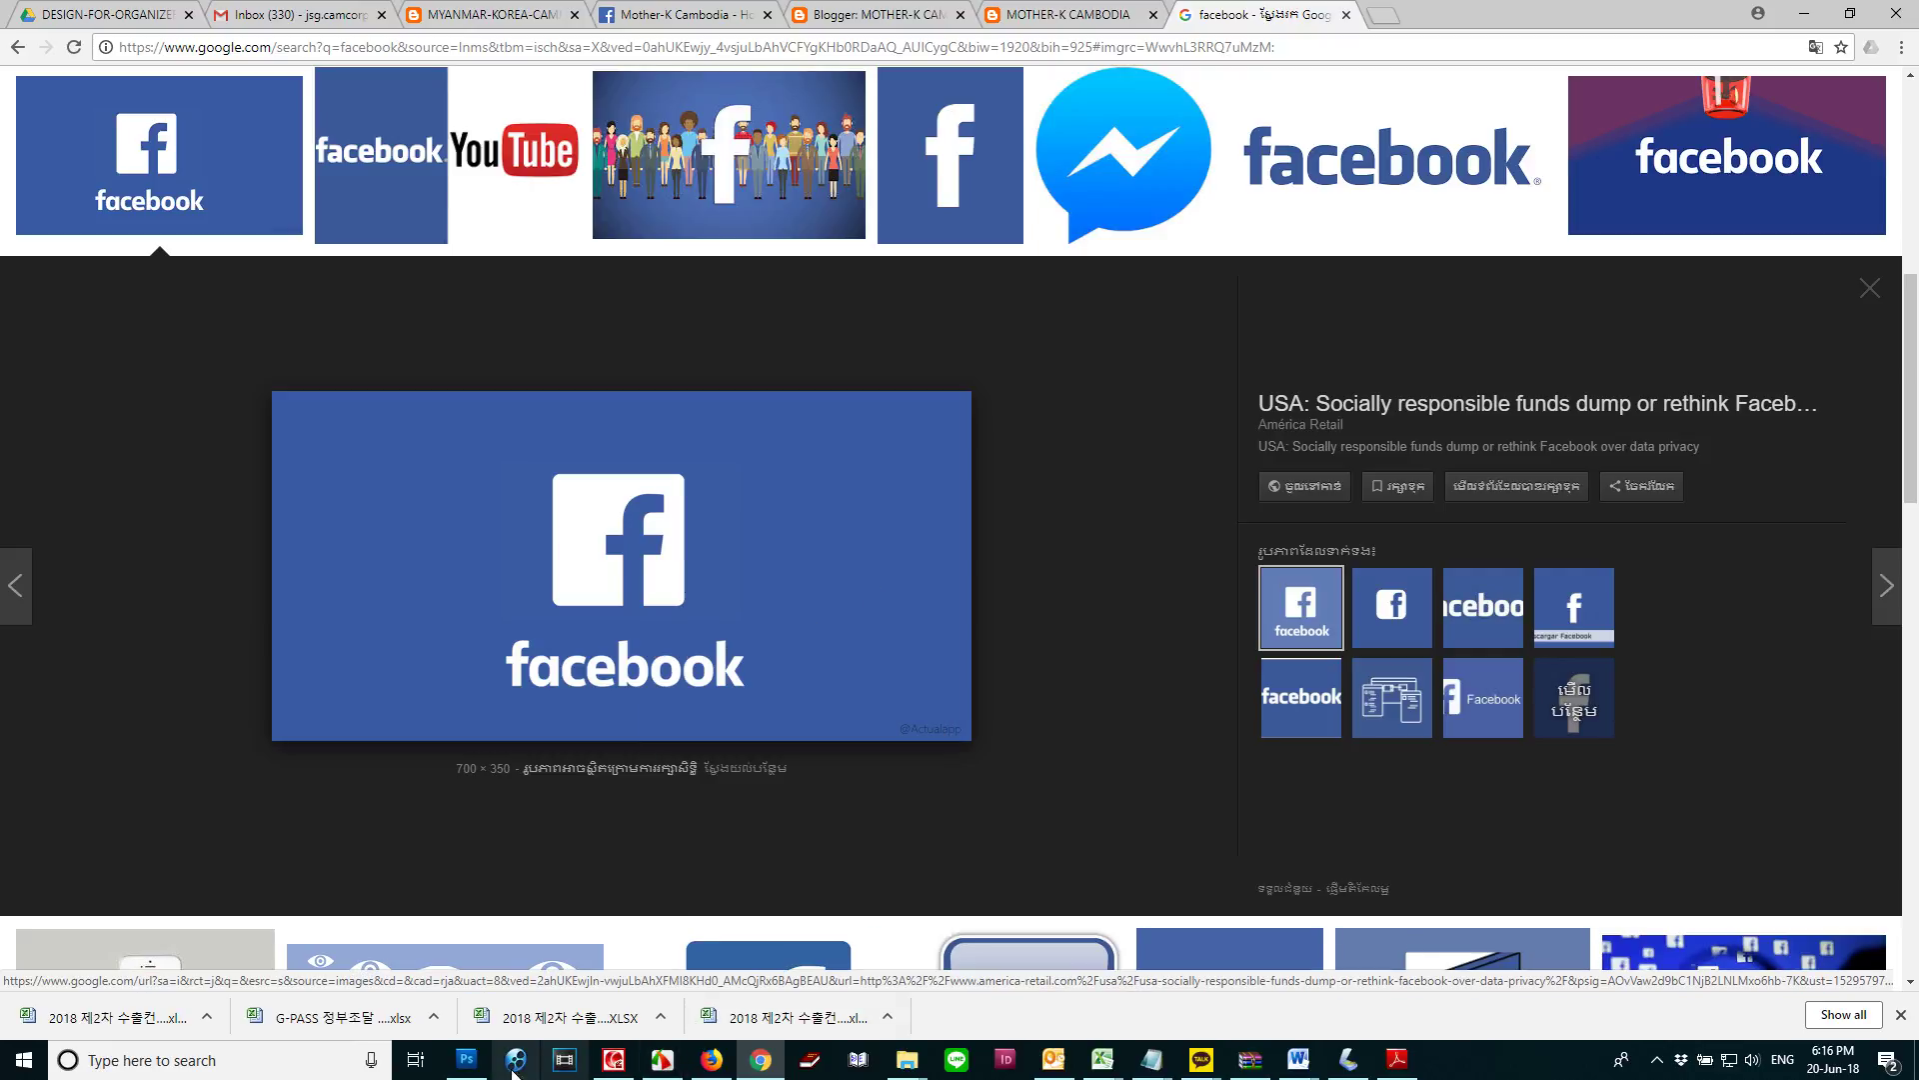
Switch to Photoshop, paste the Facebook picture into the new document, and place it below the Mother-K logo
{"action": "left_click", "coordinate": [465, 1059]}
{"action": "key", "text": "ctrl+v"}
{"action": "left_click_drag", "start_coordinate": [971, 467], "coordinate": [979, 655]}
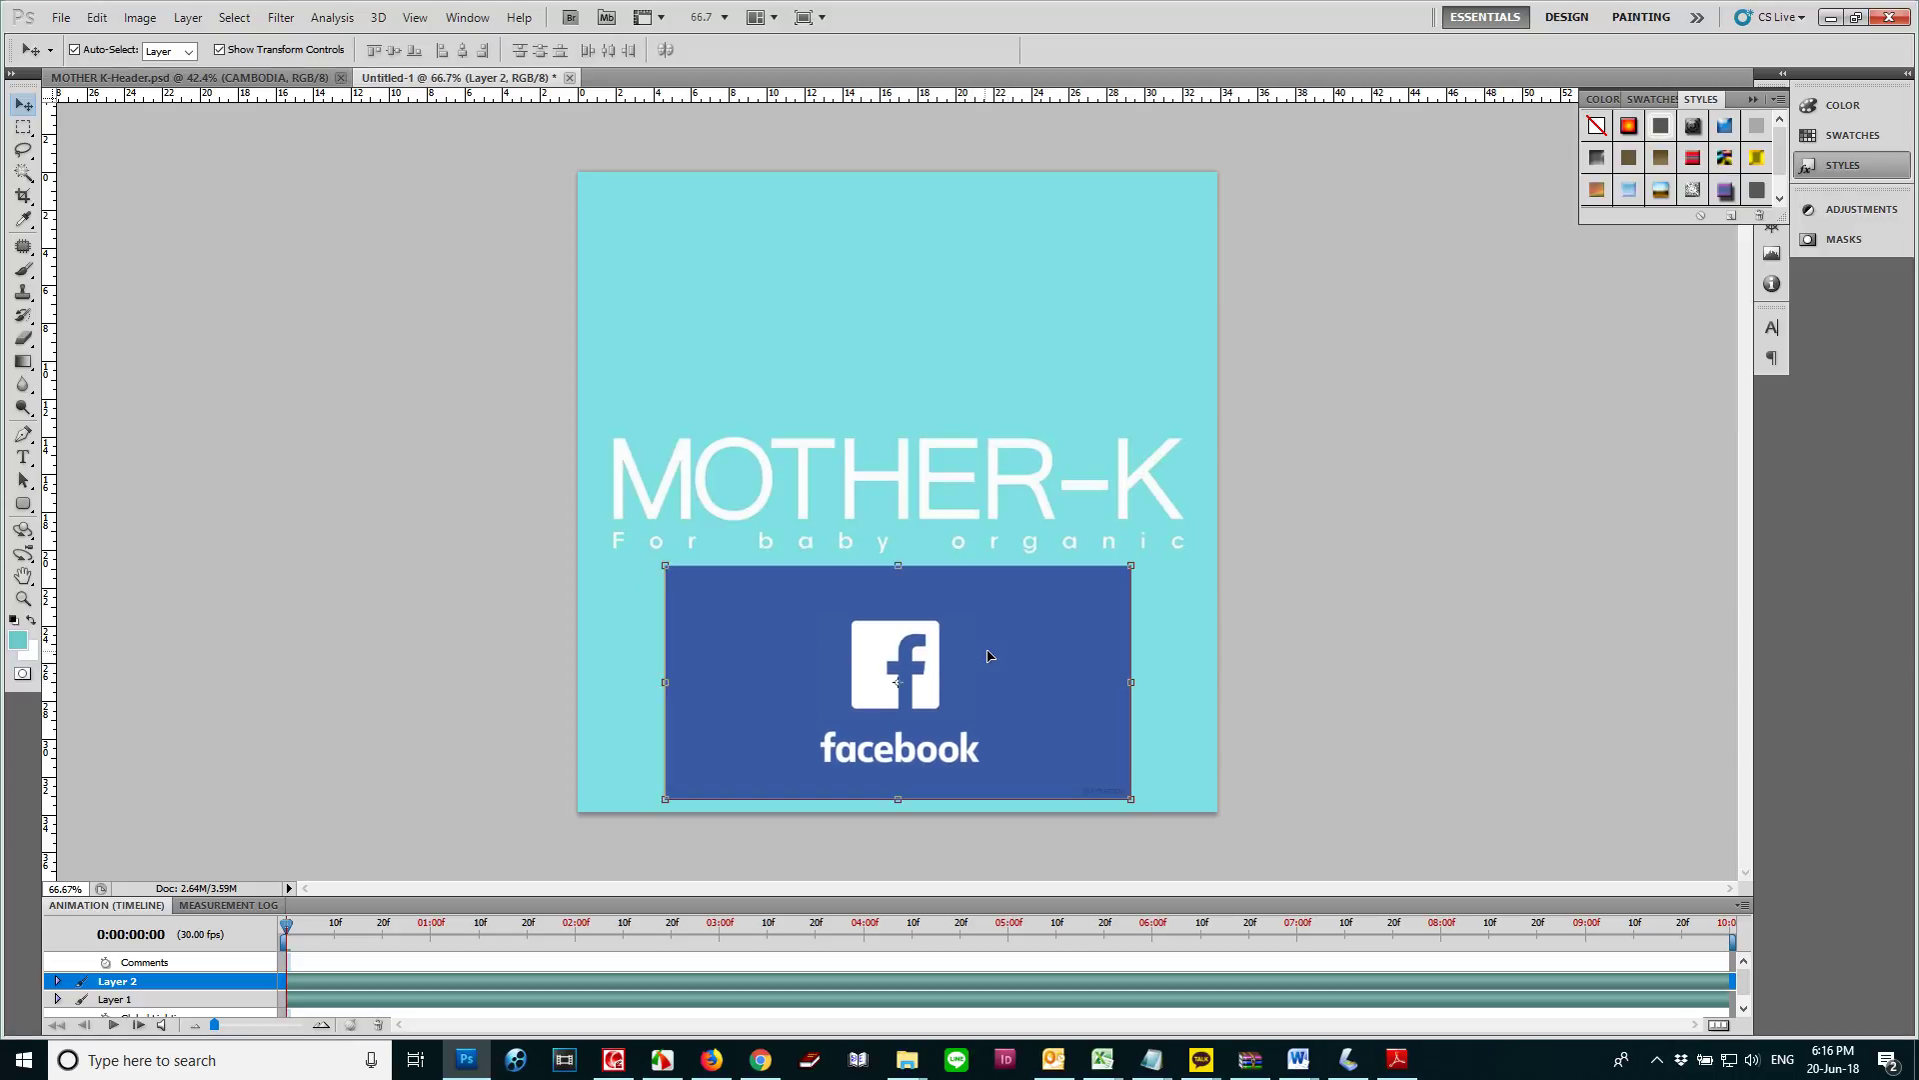
Add the Arial text "FIND US" above the Mother-K logo and enlarge it to 89.91 pt
{"action": "left_click", "coordinate": [996, 466]}
{"action": "key", "text": "t"}
{"action": "left_click", "coordinate": [715, 308]}
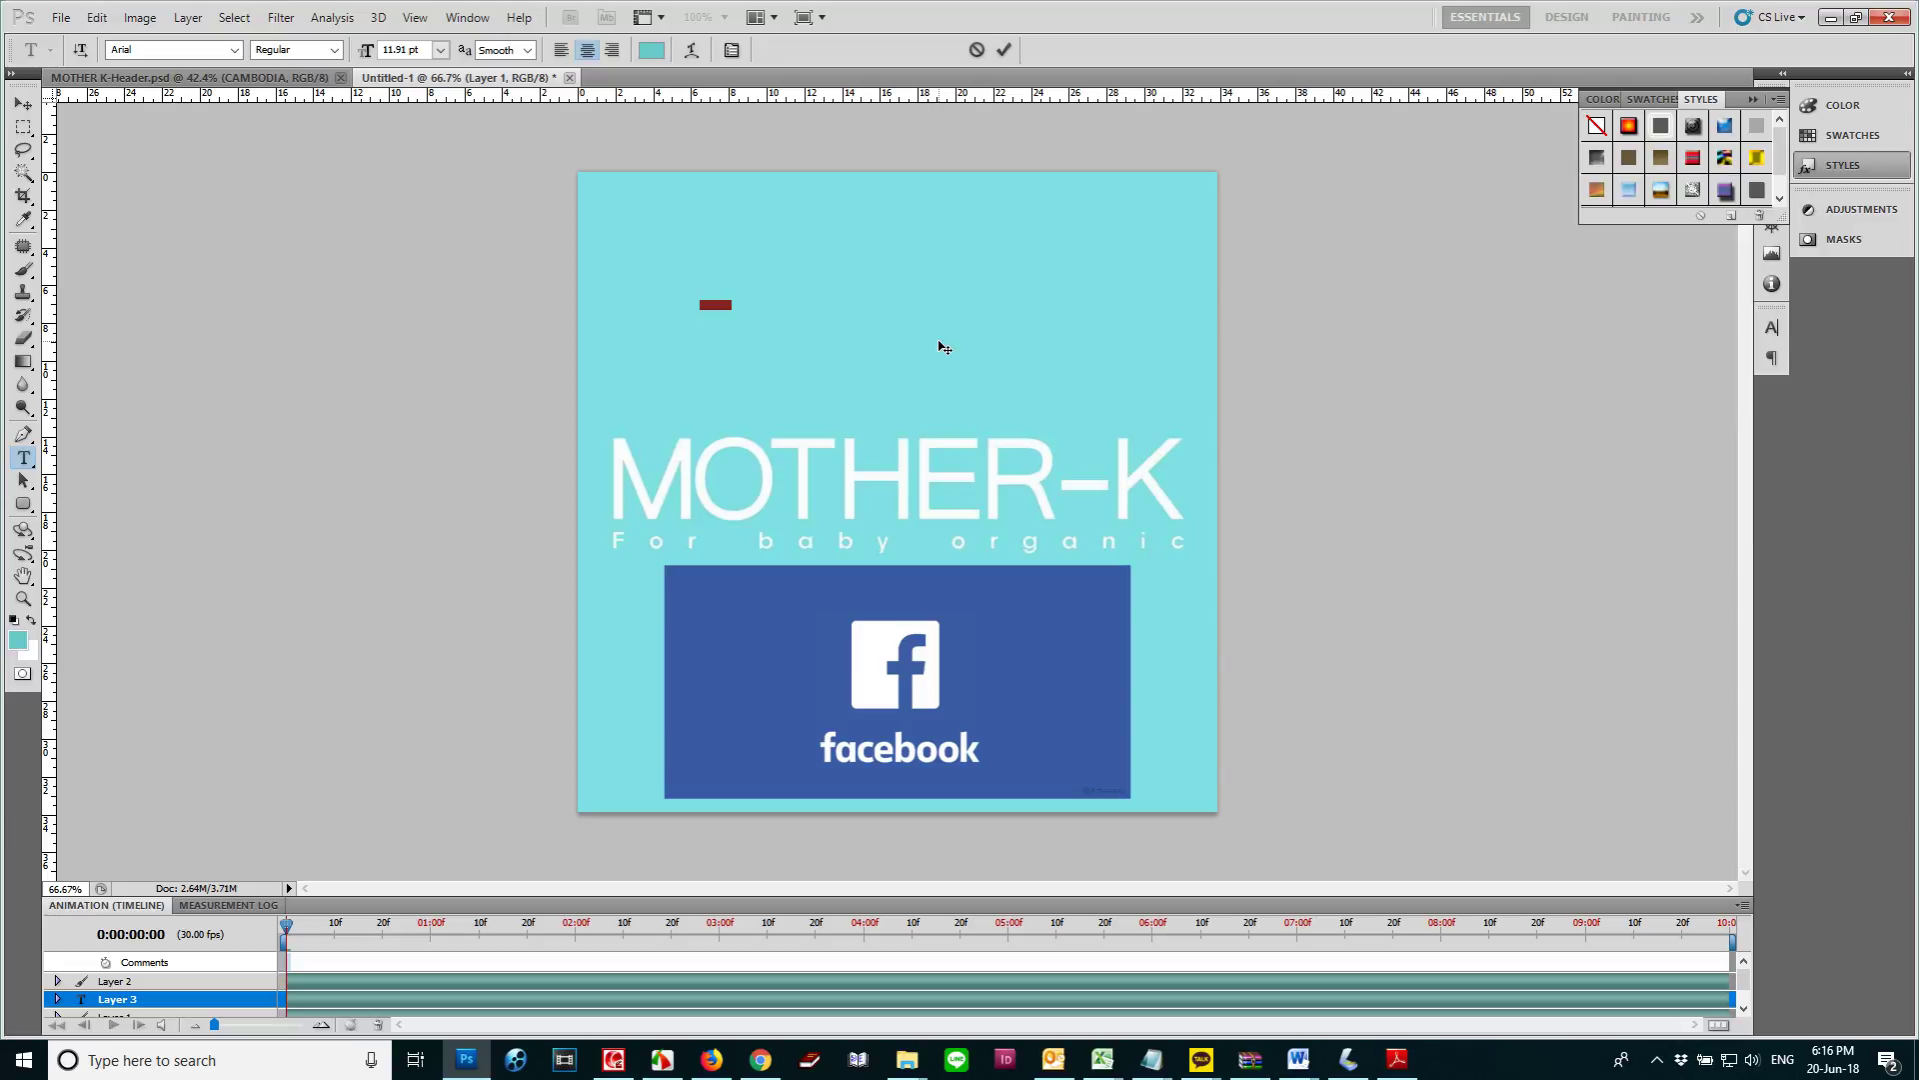
{"action": "key", "text": "ctrl+shift+period"}
{"action": "key", "text": "ctrl+shift+period"}
{"action": "key", "text": "ctrl+shift+period"}
{"action": "key", "text": "ctrl+shift+period"}
{"action": "key", "text": "ctrl+shift+period"}
{"action": "key", "text": "ctrl+shift+period"}
{"action": "key", "text": "ctrl+shift+period"}
{"action": "key", "text": "ctrl+shift+period"}
{"action": "key", "text": "ctrl+shift+period"}
{"action": "key", "text": "ctrl+shift+period"}
{"action": "key", "text": "ctrl+shift+period"}
{"action": "key", "text": "ctrl+shift+period"}
{"action": "key", "text": "ctrl+shift+period"}
{"action": "key", "text": "ctrl+shift+period"}
{"action": "key", "text": "ctrl+shift+period"}
{"action": "key", "text": "ctrl+shift+period"}
{"action": "key", "text": "ctrl+shift+period"}
{"action": "key", "text": "ctrl+shift+period"}
{"action": "key", "text": "ctrl+shift+period"}
{"action": "key", "text": "ctrl+shift+period"}
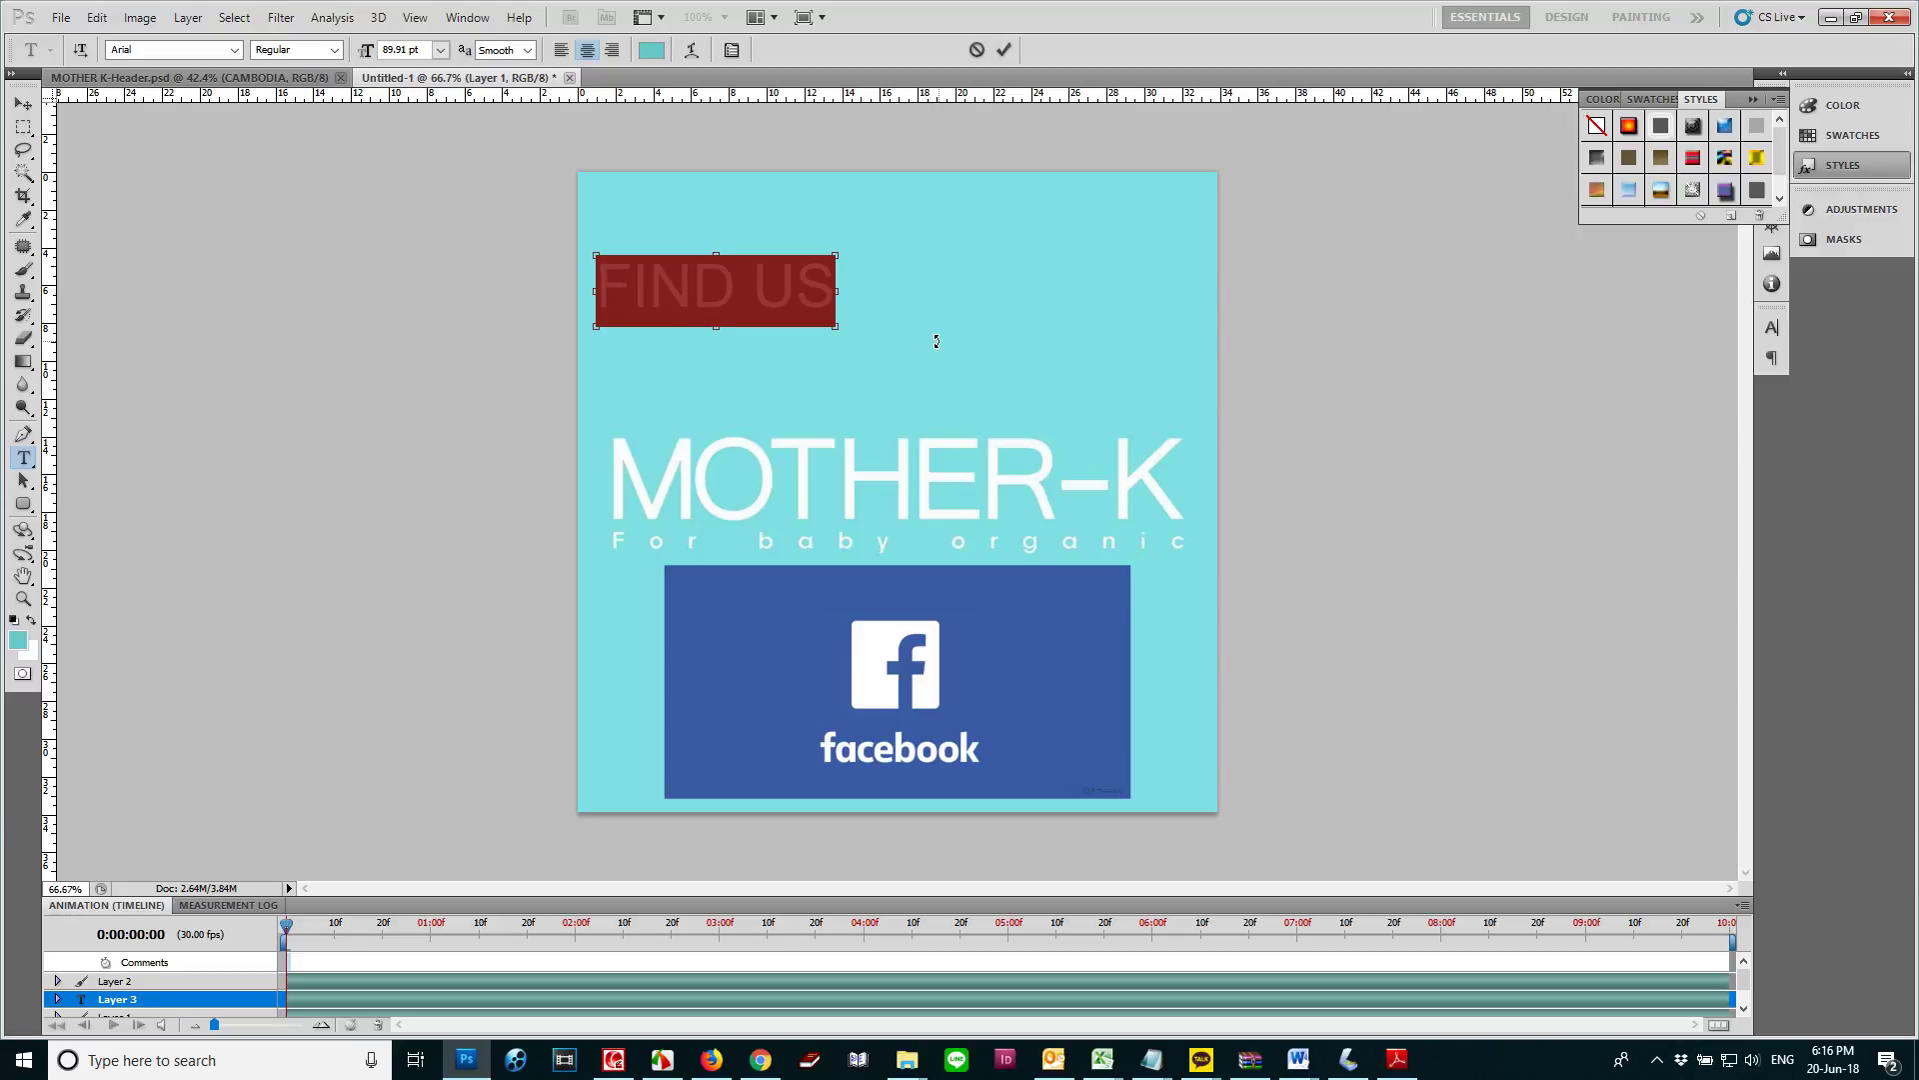
{"action": "key", "text": "ctrl+Return"}
Change the colour of the whole "FIND US" text to white
{"action": "left_click", "coordinate": [794, 293]}
{"action": "key", "text": "ctrl+a"}
{"action": "left_click", "coordinate": [649, 50]}
{"action": "left_click", "coordinate": [1795, 223]}
Move the Mother-K logo up and place the "FIND US" text between it and the Facebook picture
{"action": "left_click", "coordinate": [26, 106]}
{"action": "left_click_drag", "start_coordinate": [1074, 515], "coordinate": [1092, 338]}
{"action": "left_click_drag", "start_coordinate": [770, 303], "coordinate": [937, 503]}
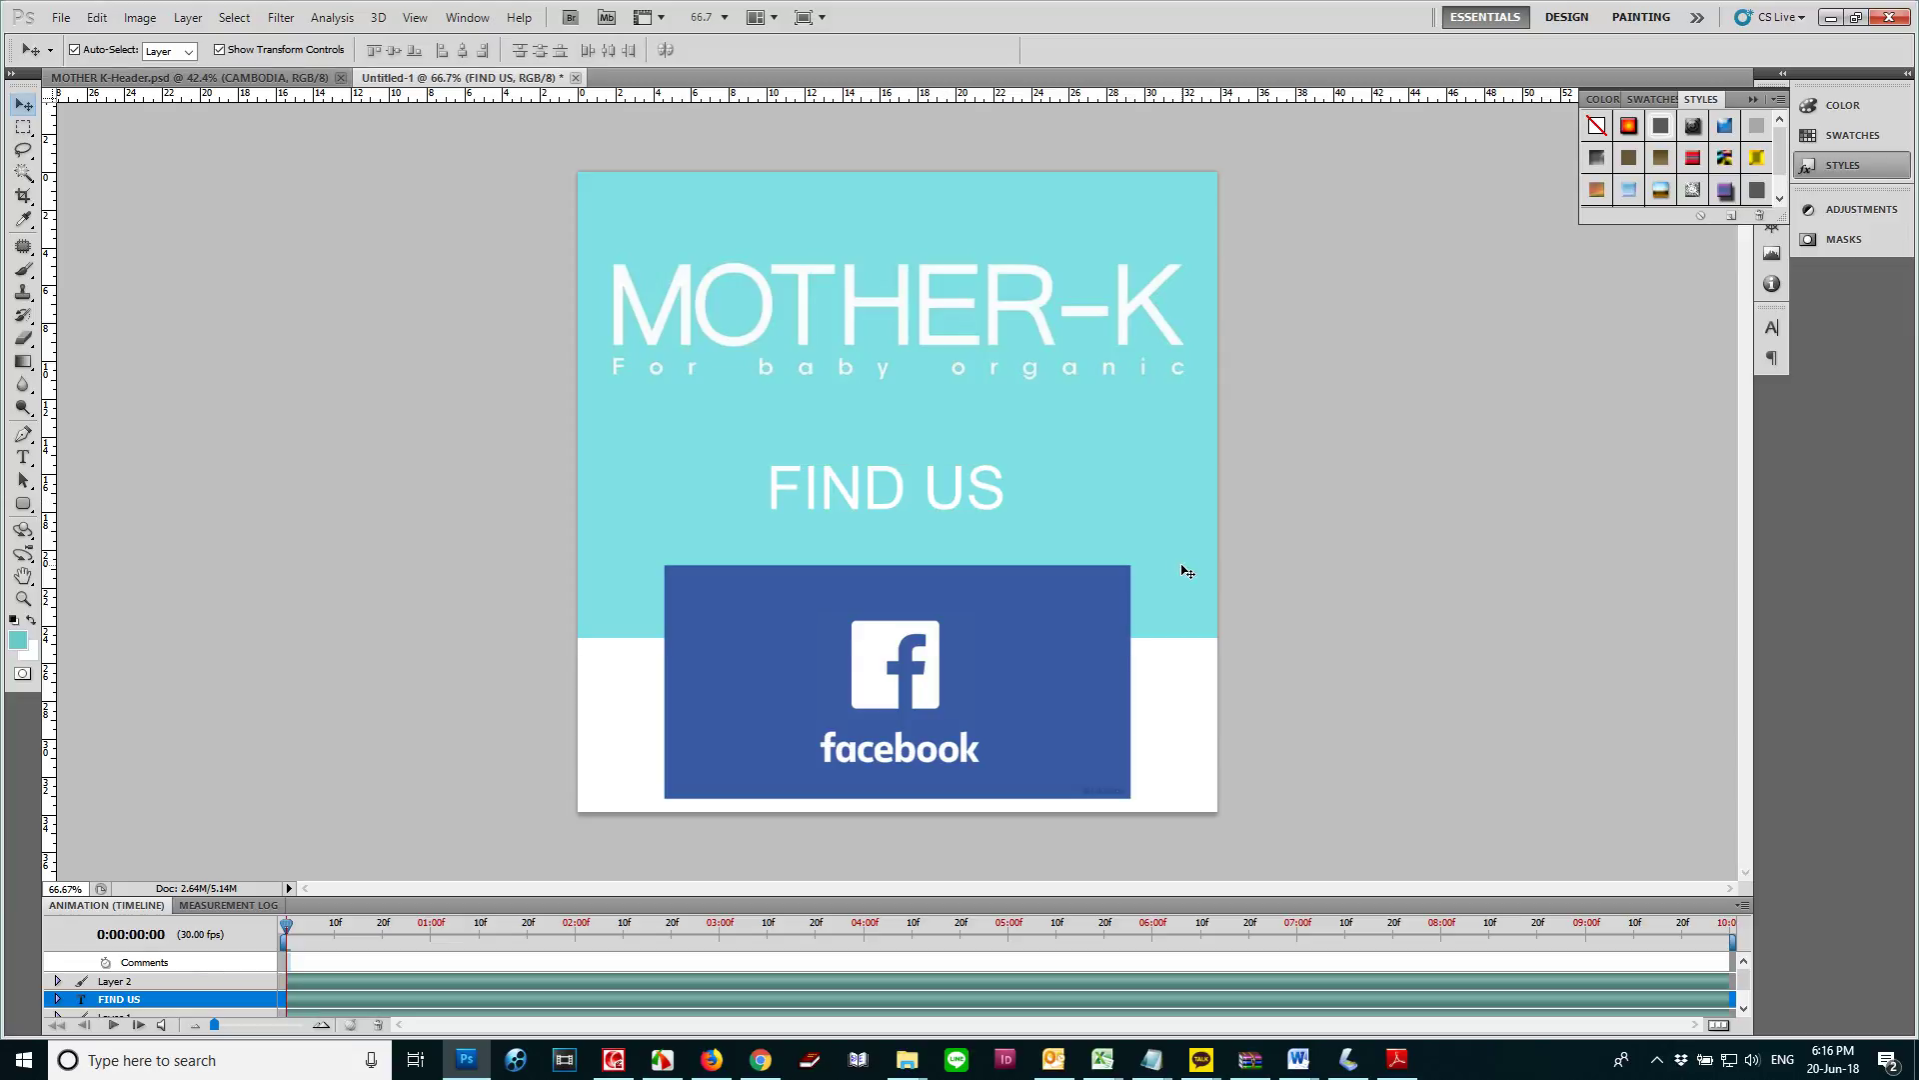
Scale the Facebook picture to about 151% so it spans the canvas width, and reposition it at the canvas bottom
{"action": "left_click", "coordinate": [1105, 672]}
{"action": "left_click_drag", "start_coordinate": [1136, 585], "coordinate": [1258, 525]}
{"action": "mouse_move", "coordinate": [1153, 698]}
{"action": "left_mouse_down"}
{"action": "mouse_move", "coordinate": [1153, 657]}
{"action": "mouse_move", "coordinate": [1151, 688]}
{"action": "left_mouse_up"}
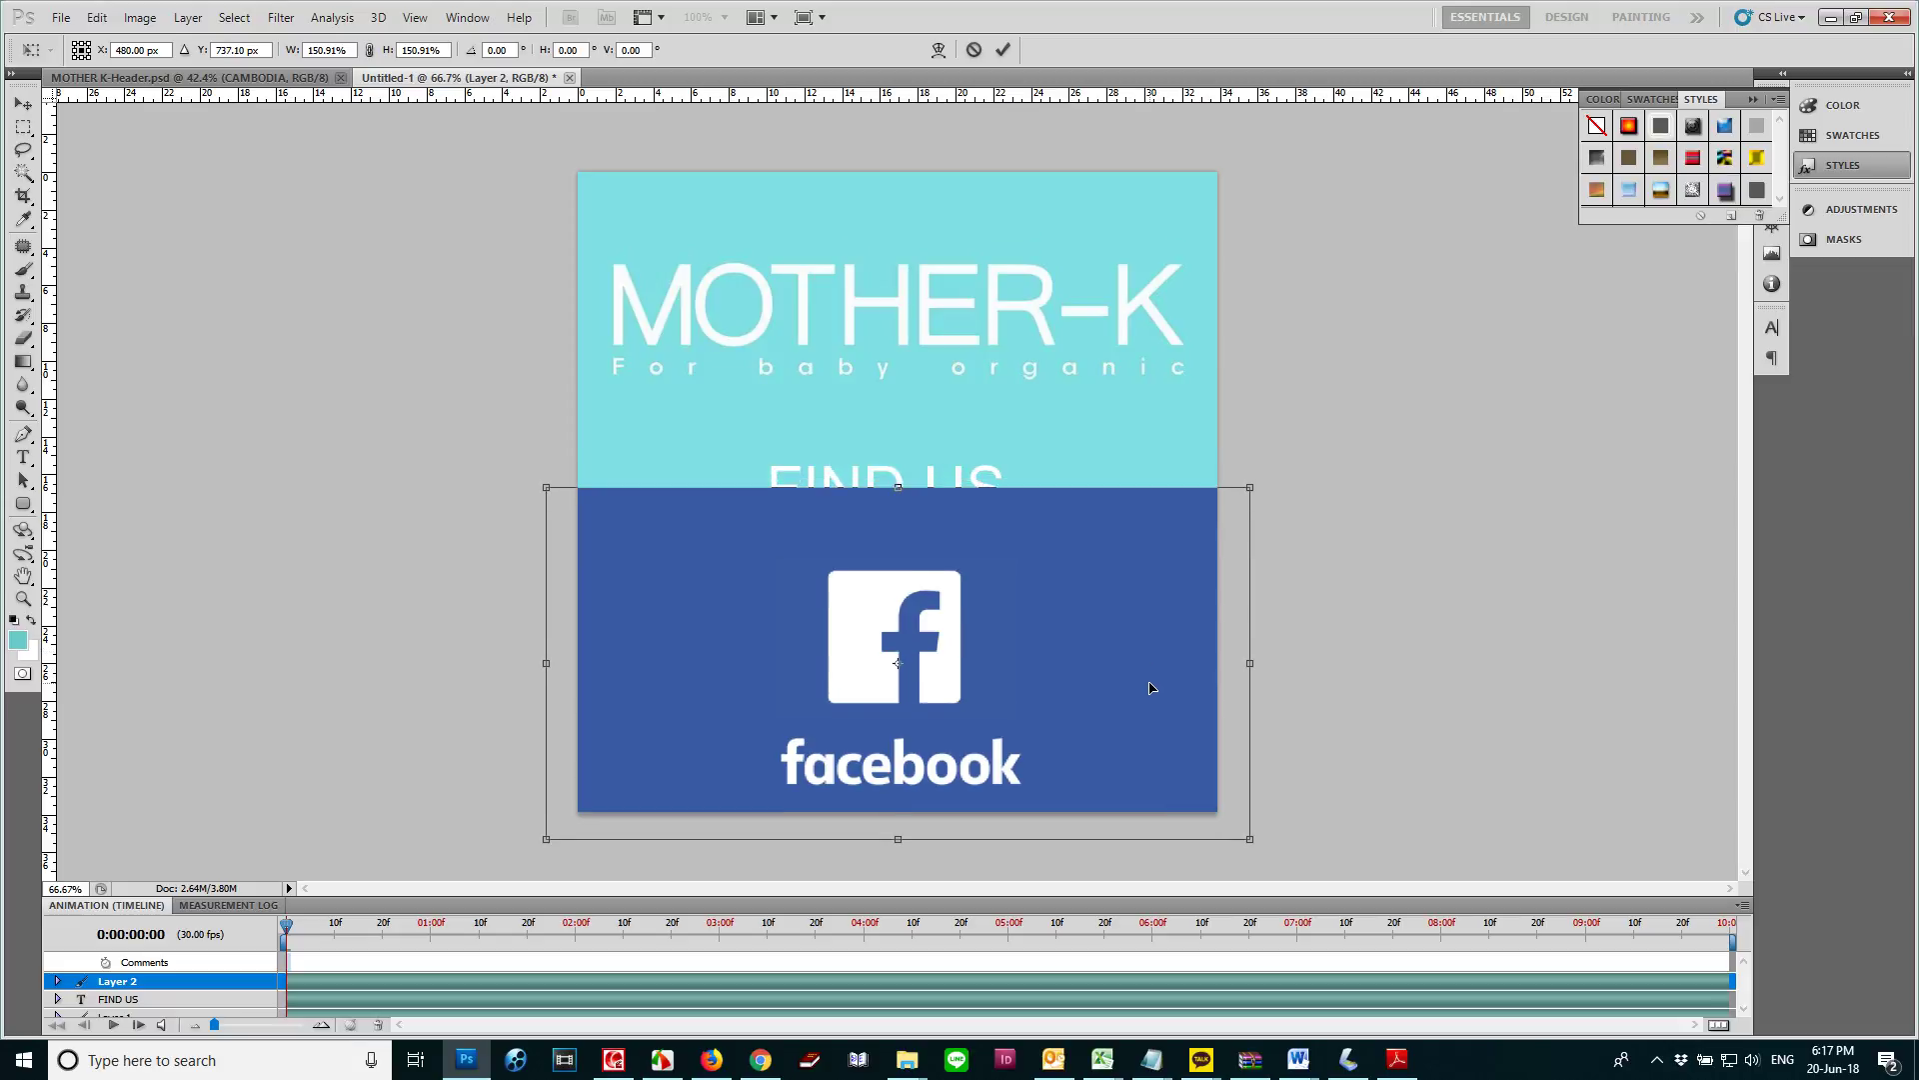
{"action": "key", "text": "m"}
{"action": "key", "text": "Return"}
Select and delete the upper strip of the Facebook picture that covers the "FIND US" text
{"action": "left_click_drag", "start_coordinate": [1330, 557], "coordinate": [1396, 538]}
{"action": "key", "text": "Delete"}
{"action": "key", "text": "ctrl+d"}
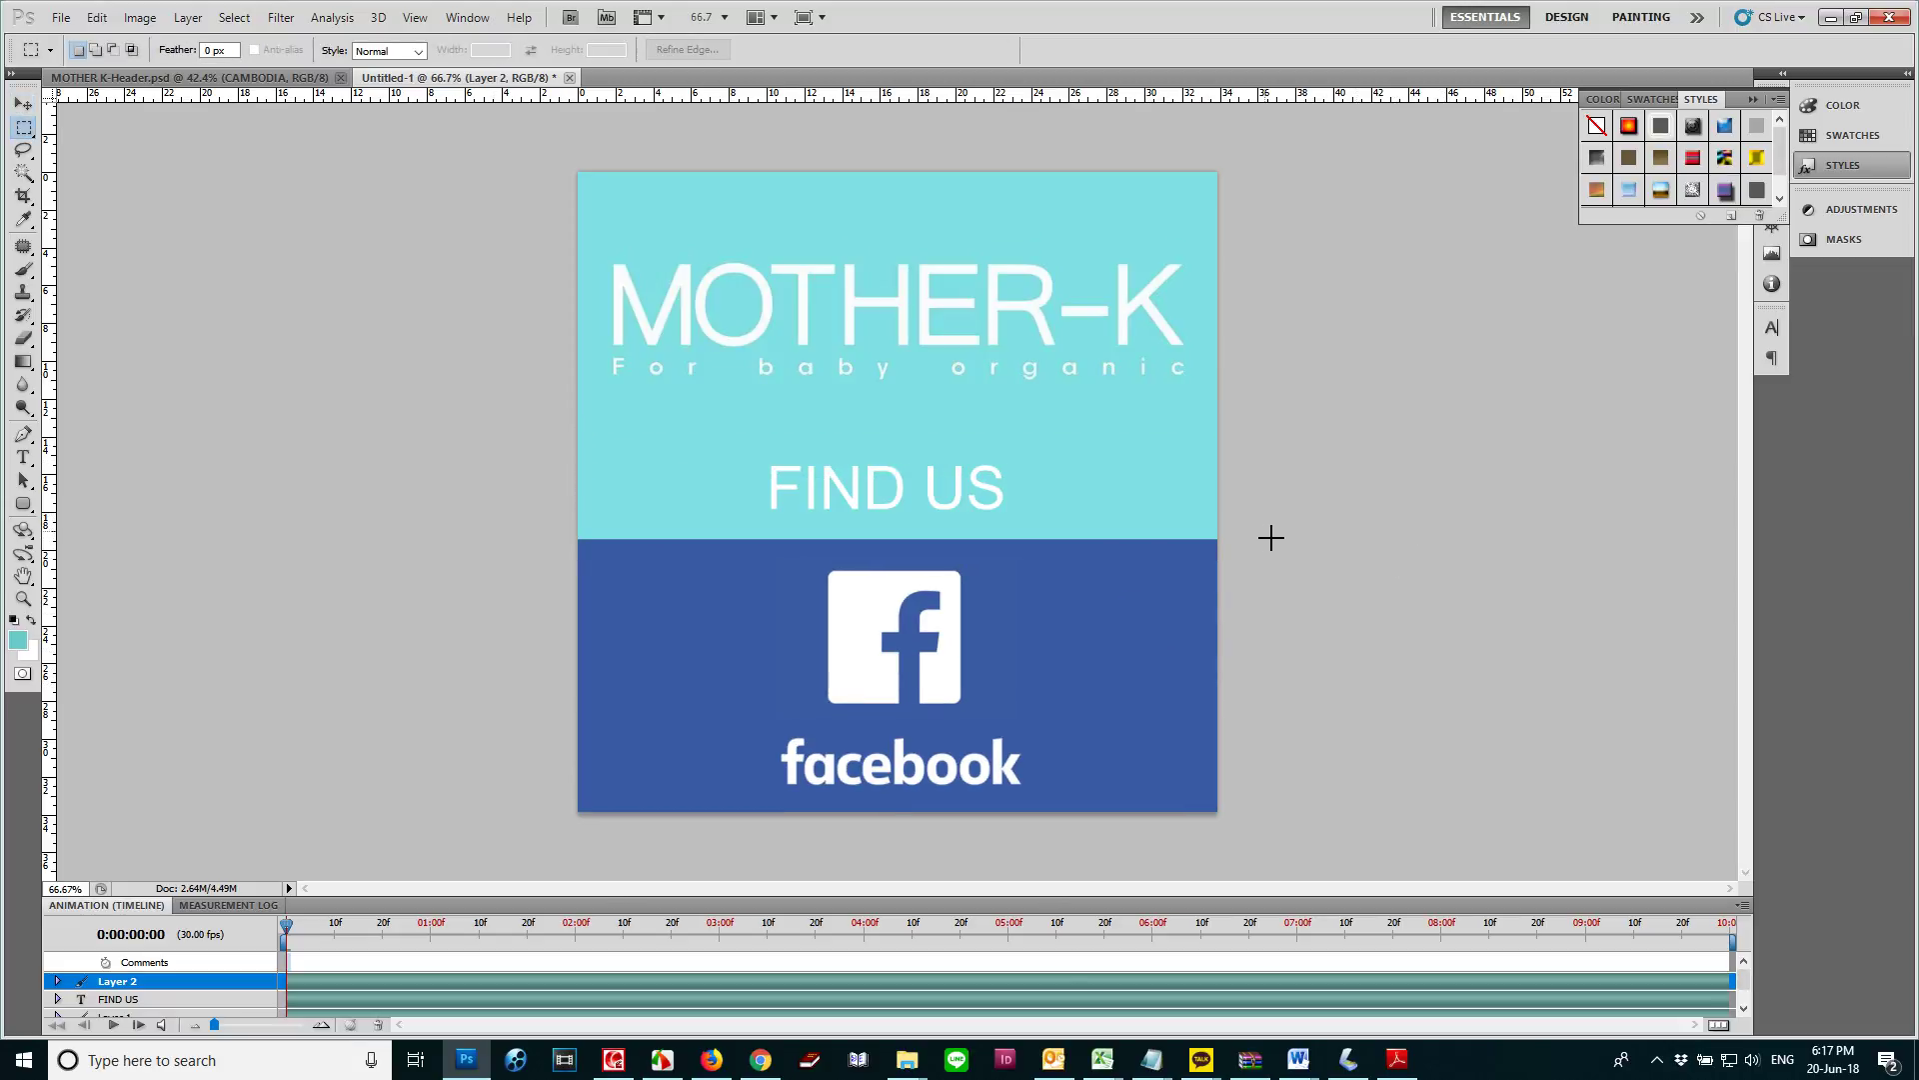
Shift the Mother-K logo layer down slightly
{"action": "key", "text": "v"}
{"action": "left_click", "coordinate": [1053, 428]}
{"action": "left_click_drag", "start_coordinate": [1089, 433], "coordinate": [1091, 438]}
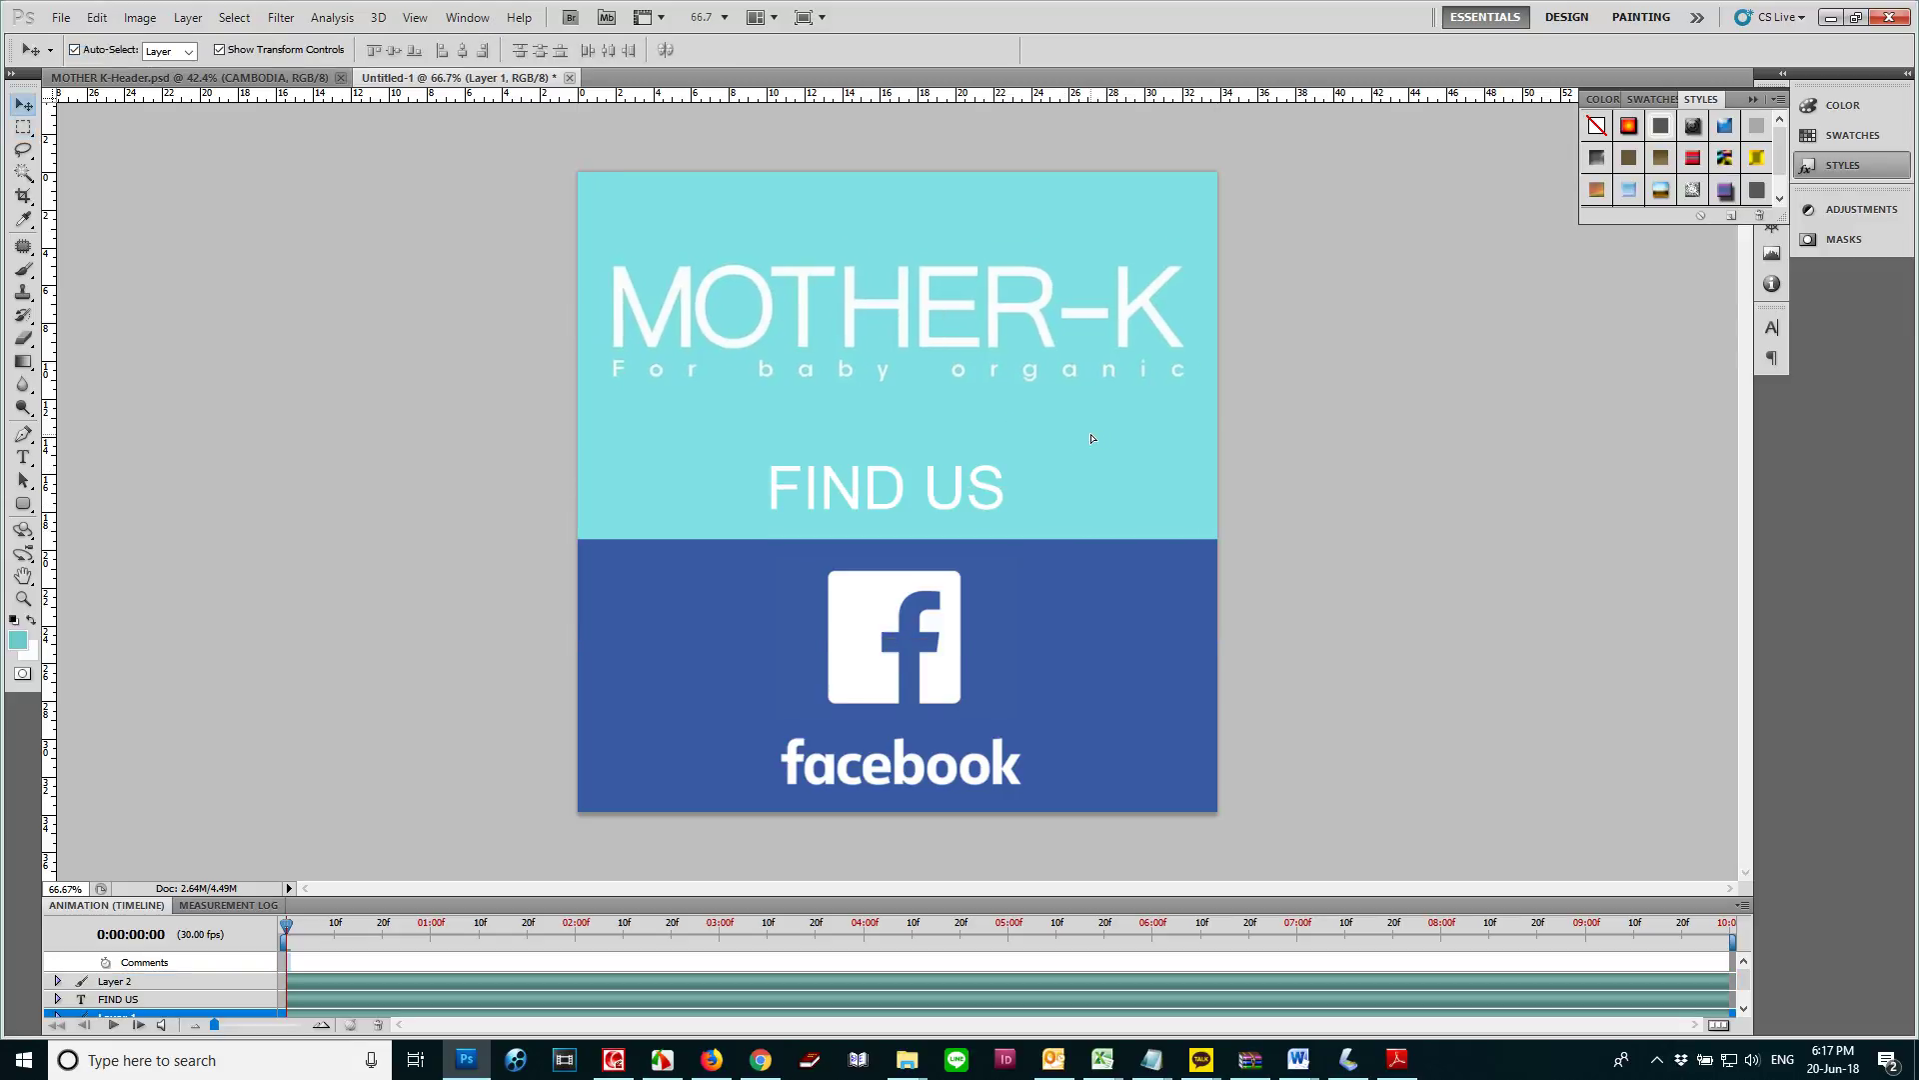
Select the "FIND US" layer, show the layer list, and convert the timeline to a frame animation with three frames
{"action": "left_click", "coordinate": [987, 490]}
{"action": "key", "text": "F7"}
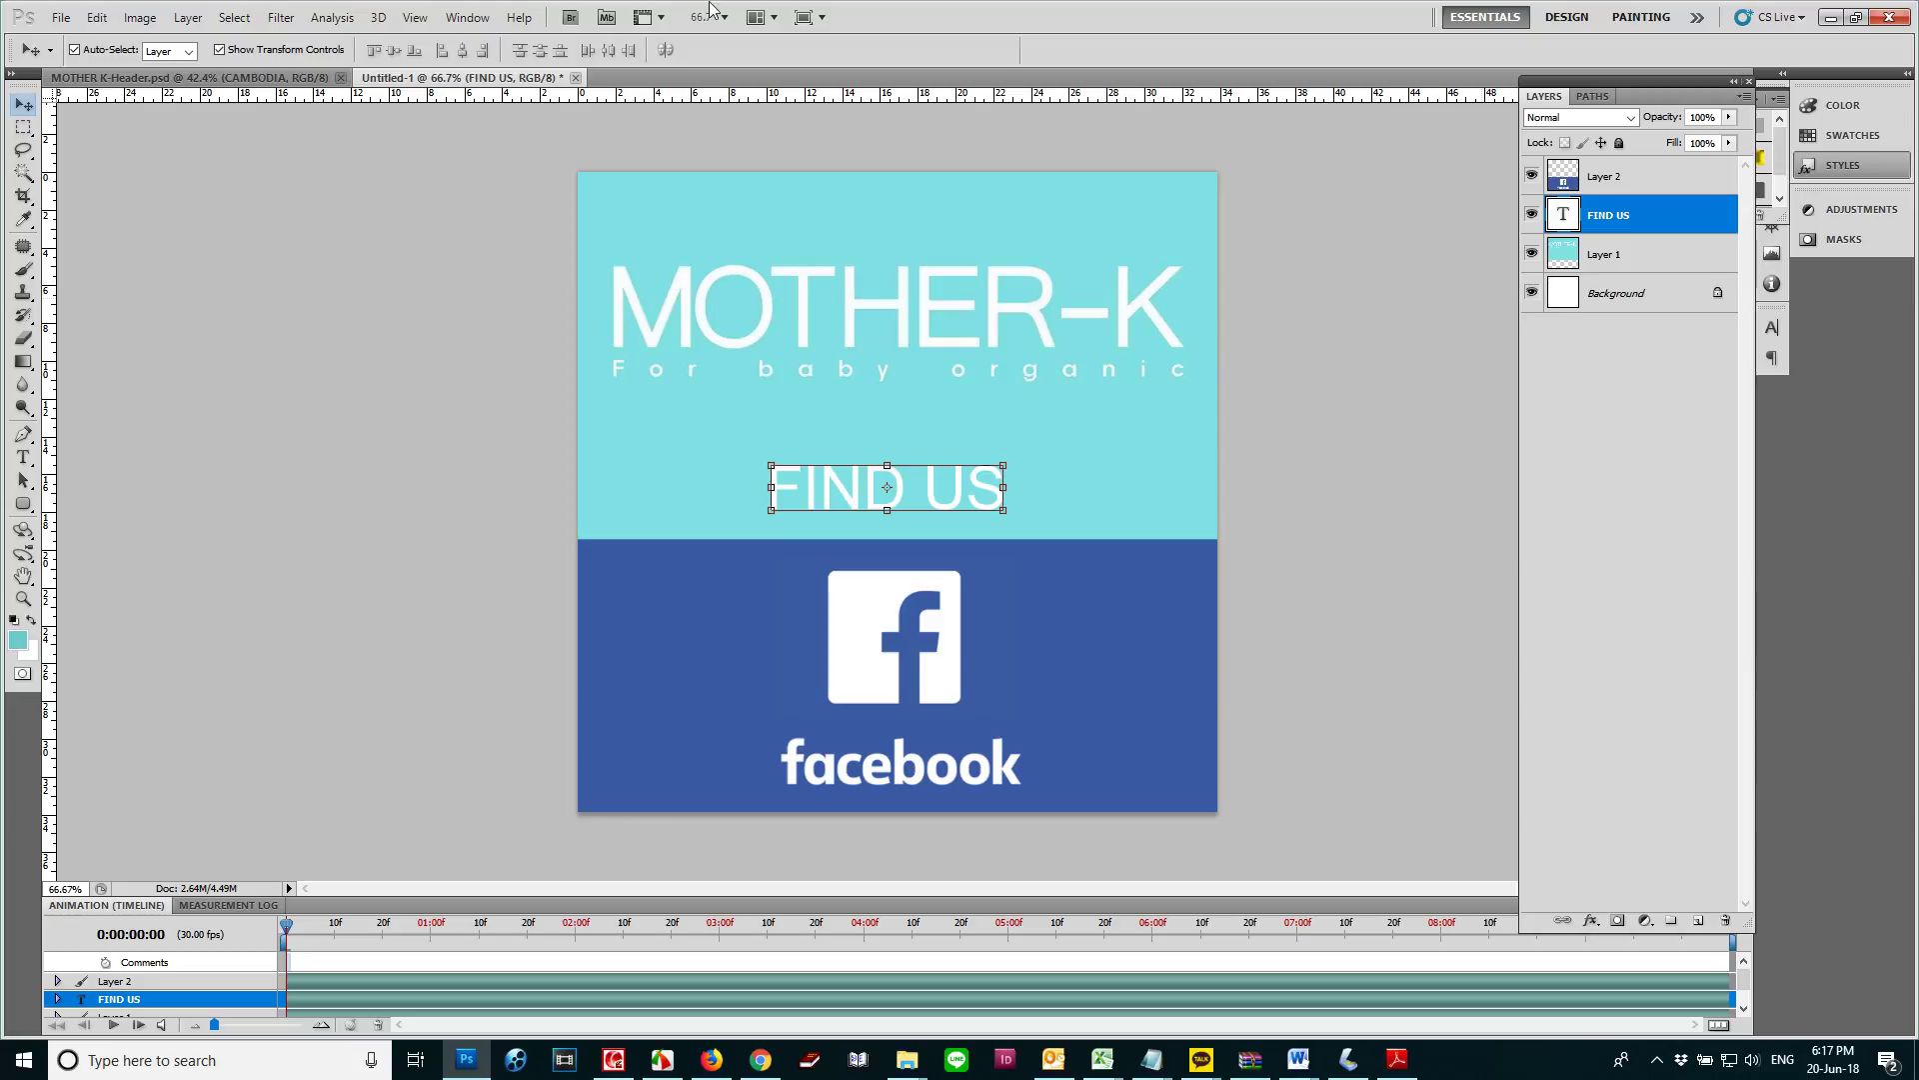
{"action": "left_click", "coordinate": [467, 17]}
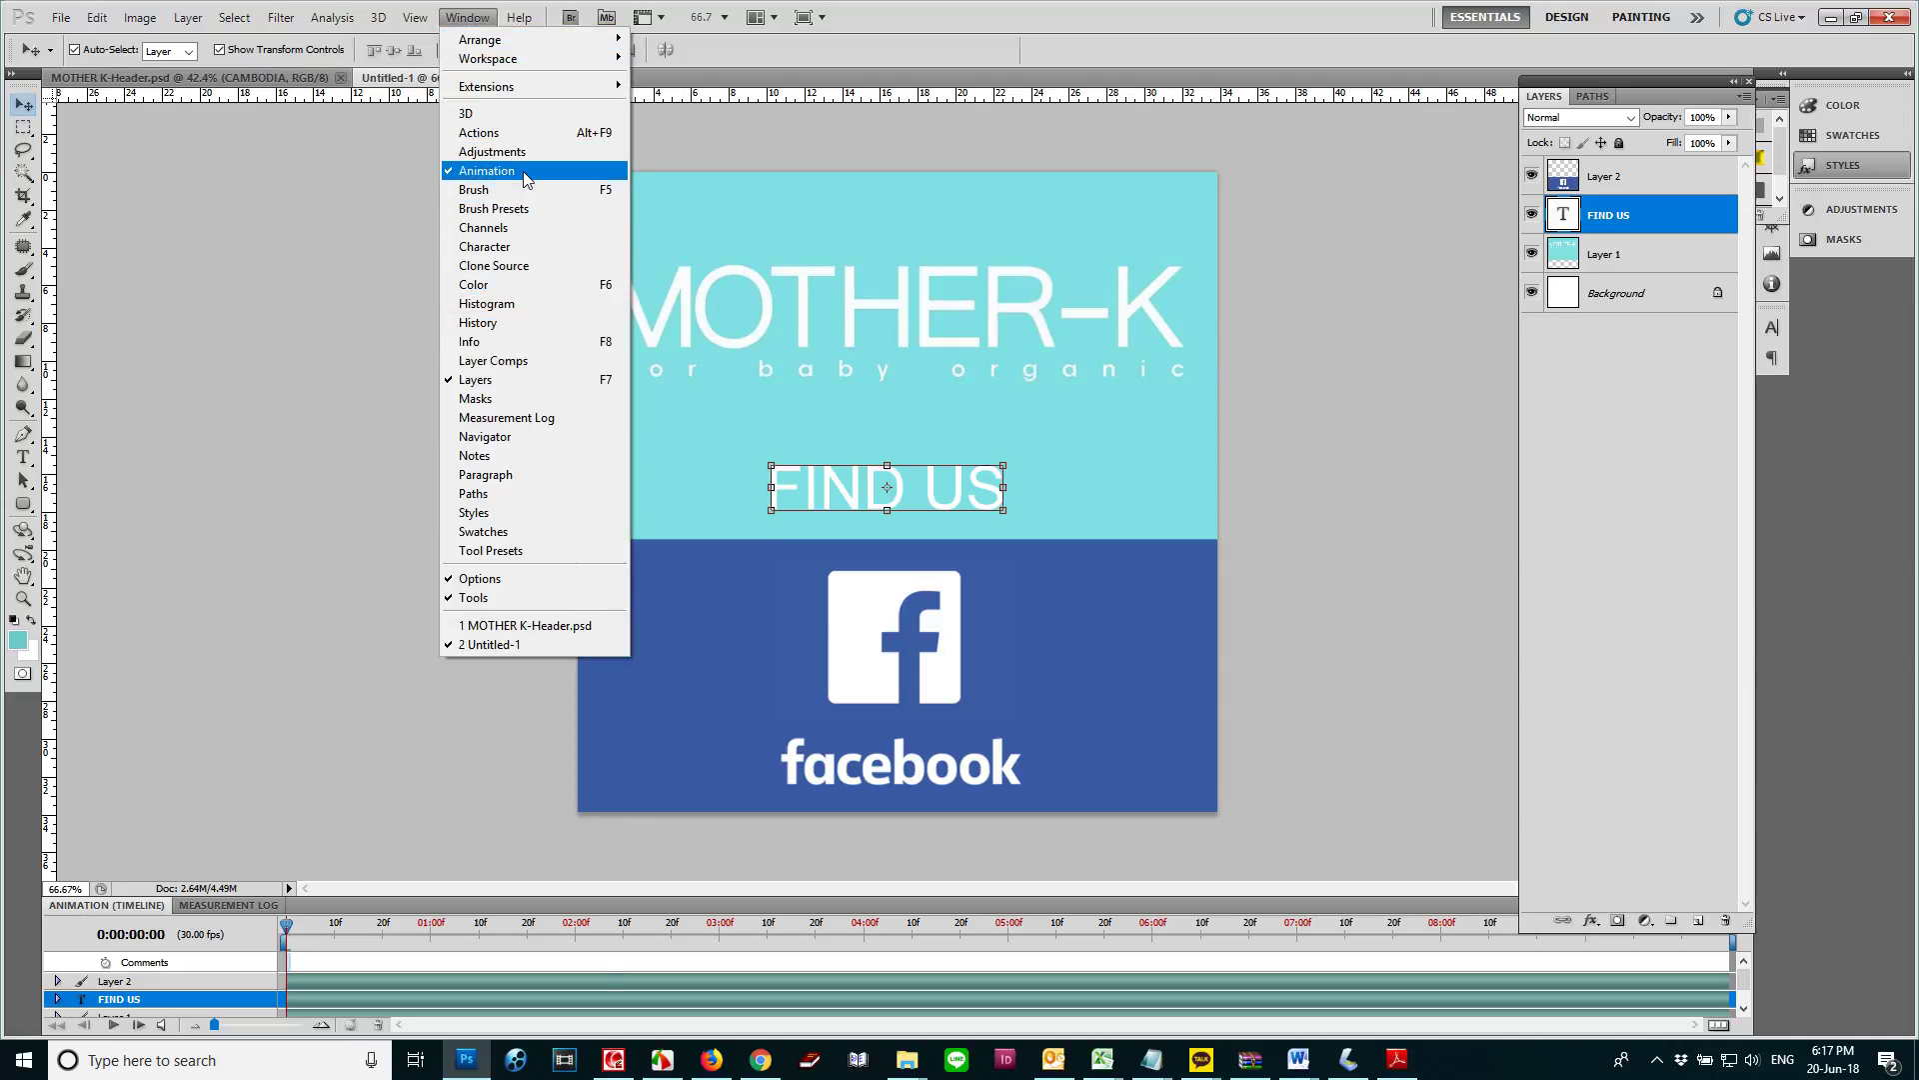
{"action": "left_click", "coordinate": [1717, 1023]}
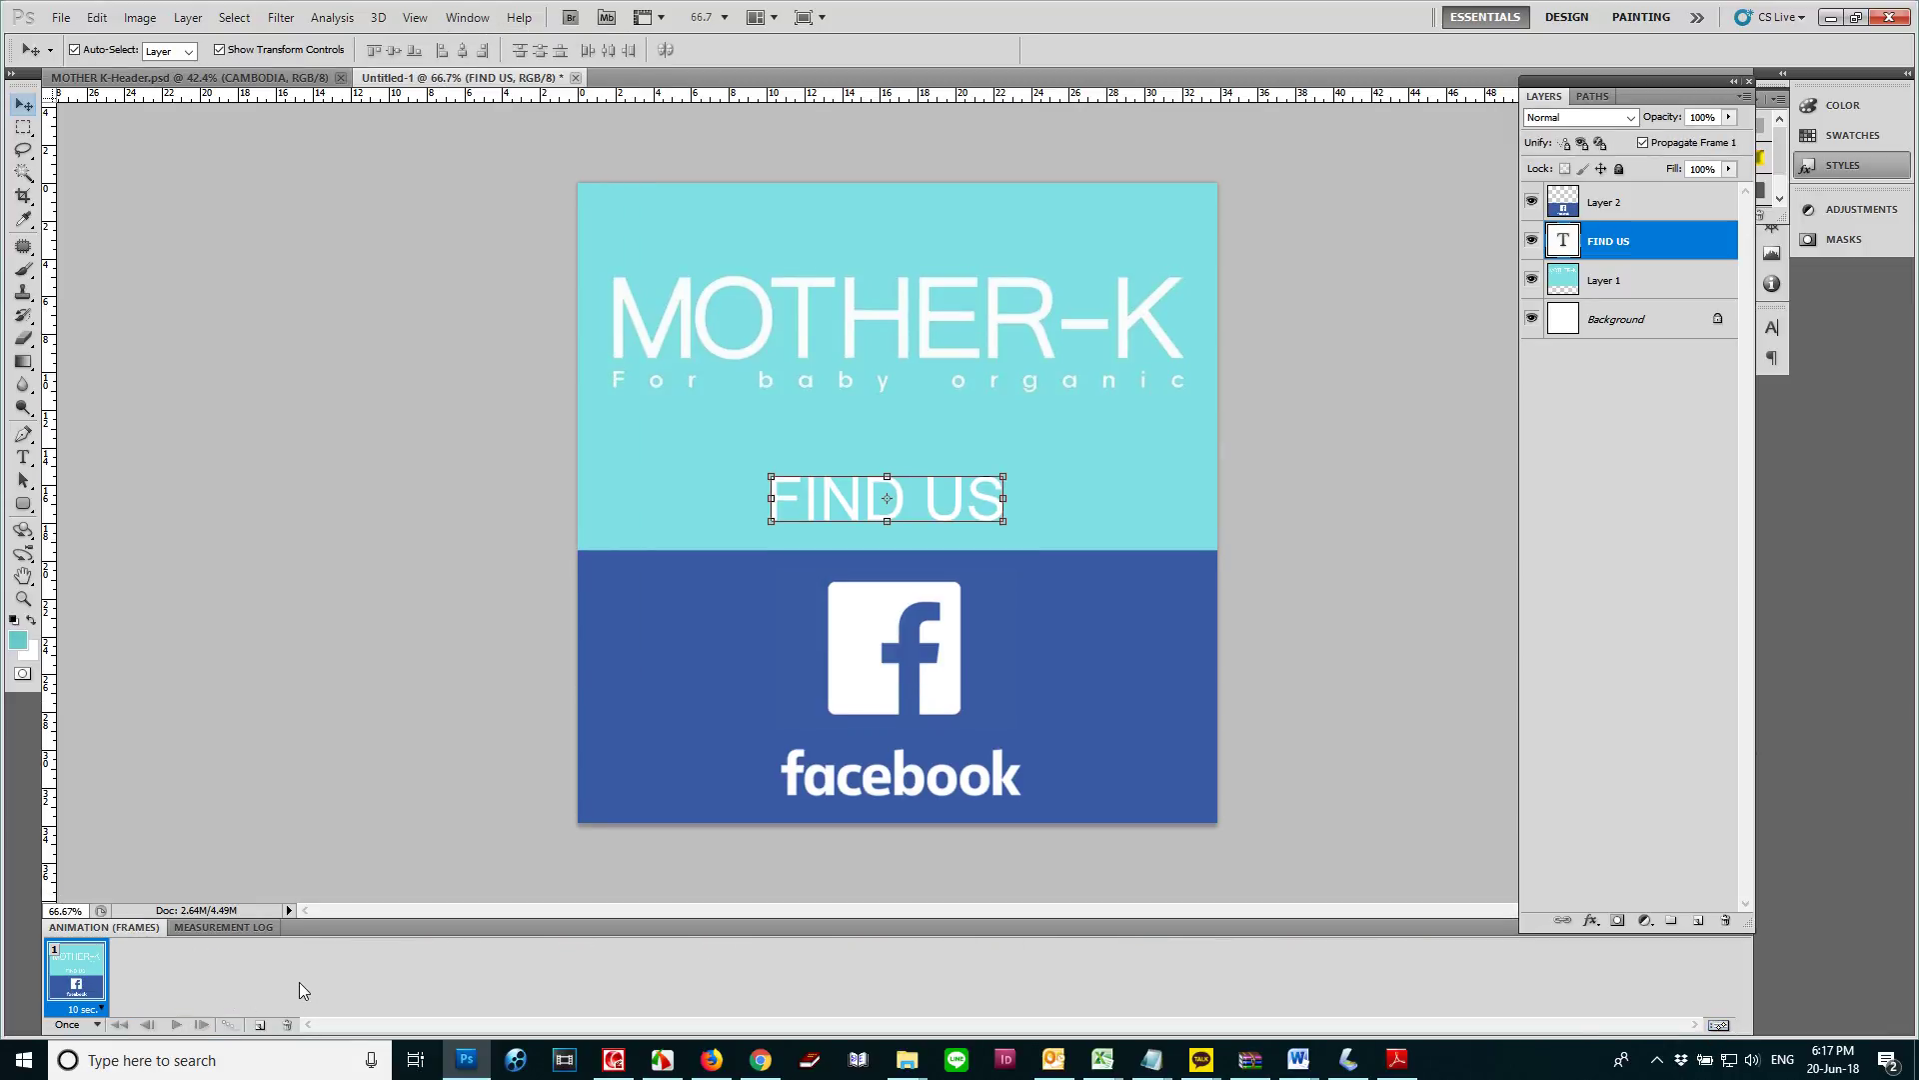
{"action": "left_click", "coordinate": [260, 1025]}
{"action": "left_click", "coordinate": [260, 1024]}
In frame 2, duplicate the "FIND US" layer and give the copy a red Color Overlay
{"action": "left_click", "coordinate": [141, 985]}
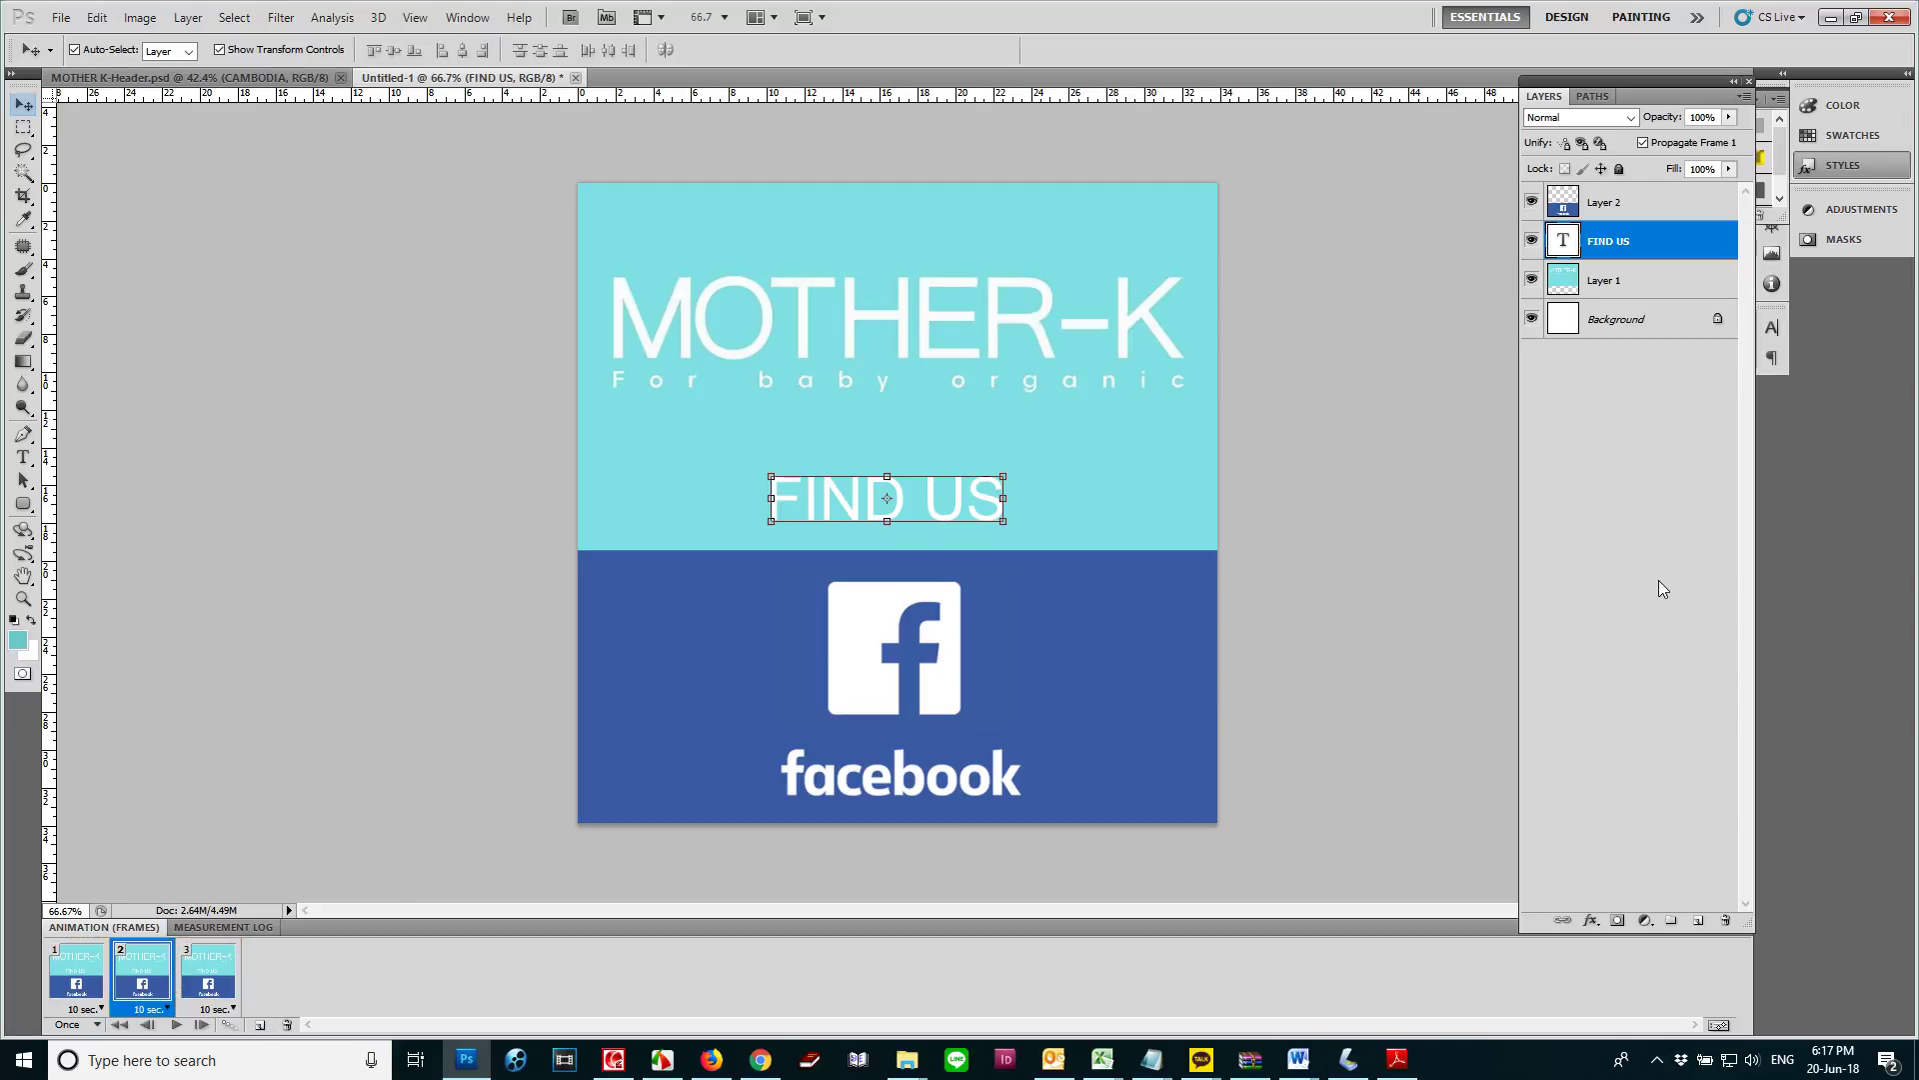
{"action": "key", "text": "ctrl+j"}
{"action": "left_click", "coordinate": [1591, 921]}
{"action": "left_click", "coordinate": [1624, 860]}
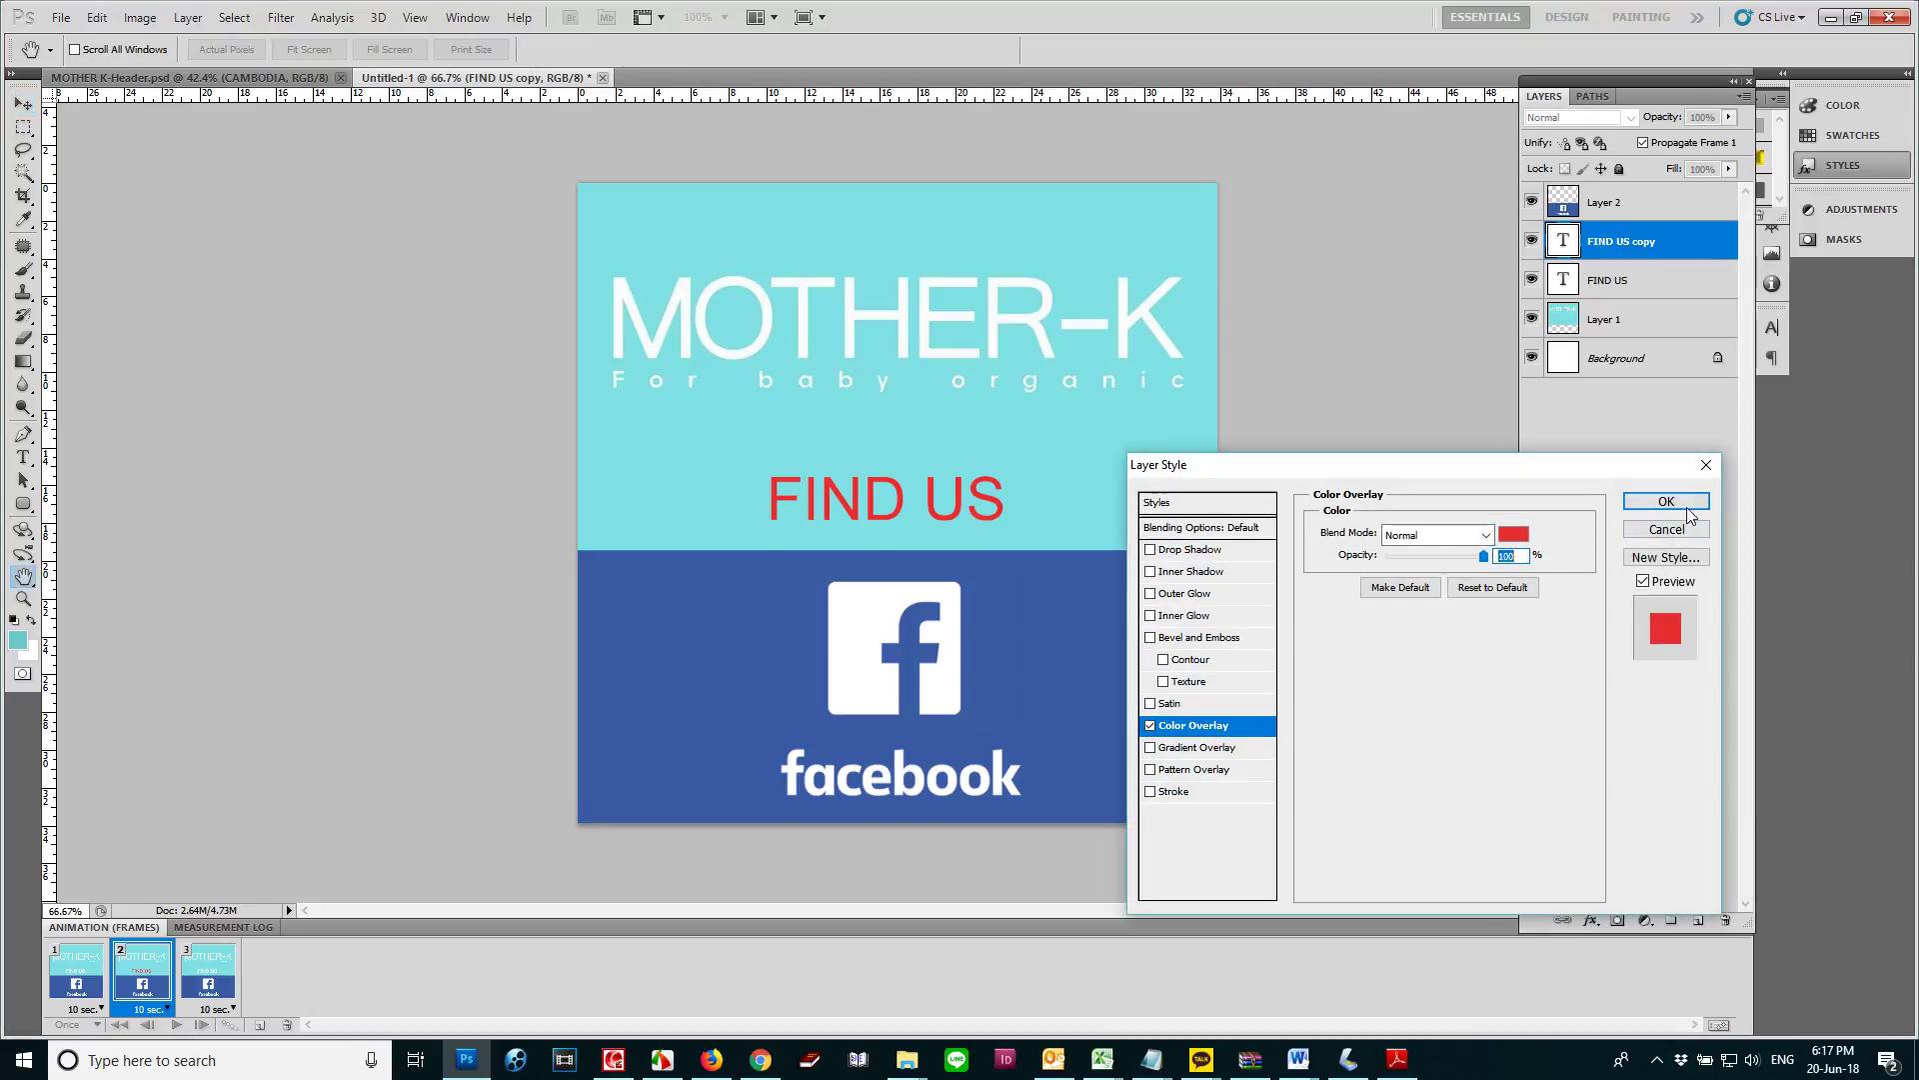
{"action": "key", "text": "Return"}
{"action": "key", "text": "v"}
In frame 3, duplicate the "FIND US" copy and give it a Color Overlay of 395ba3, sampled from the Facebook blue
{"action": "left_click", "coordinate": [208, 989]}
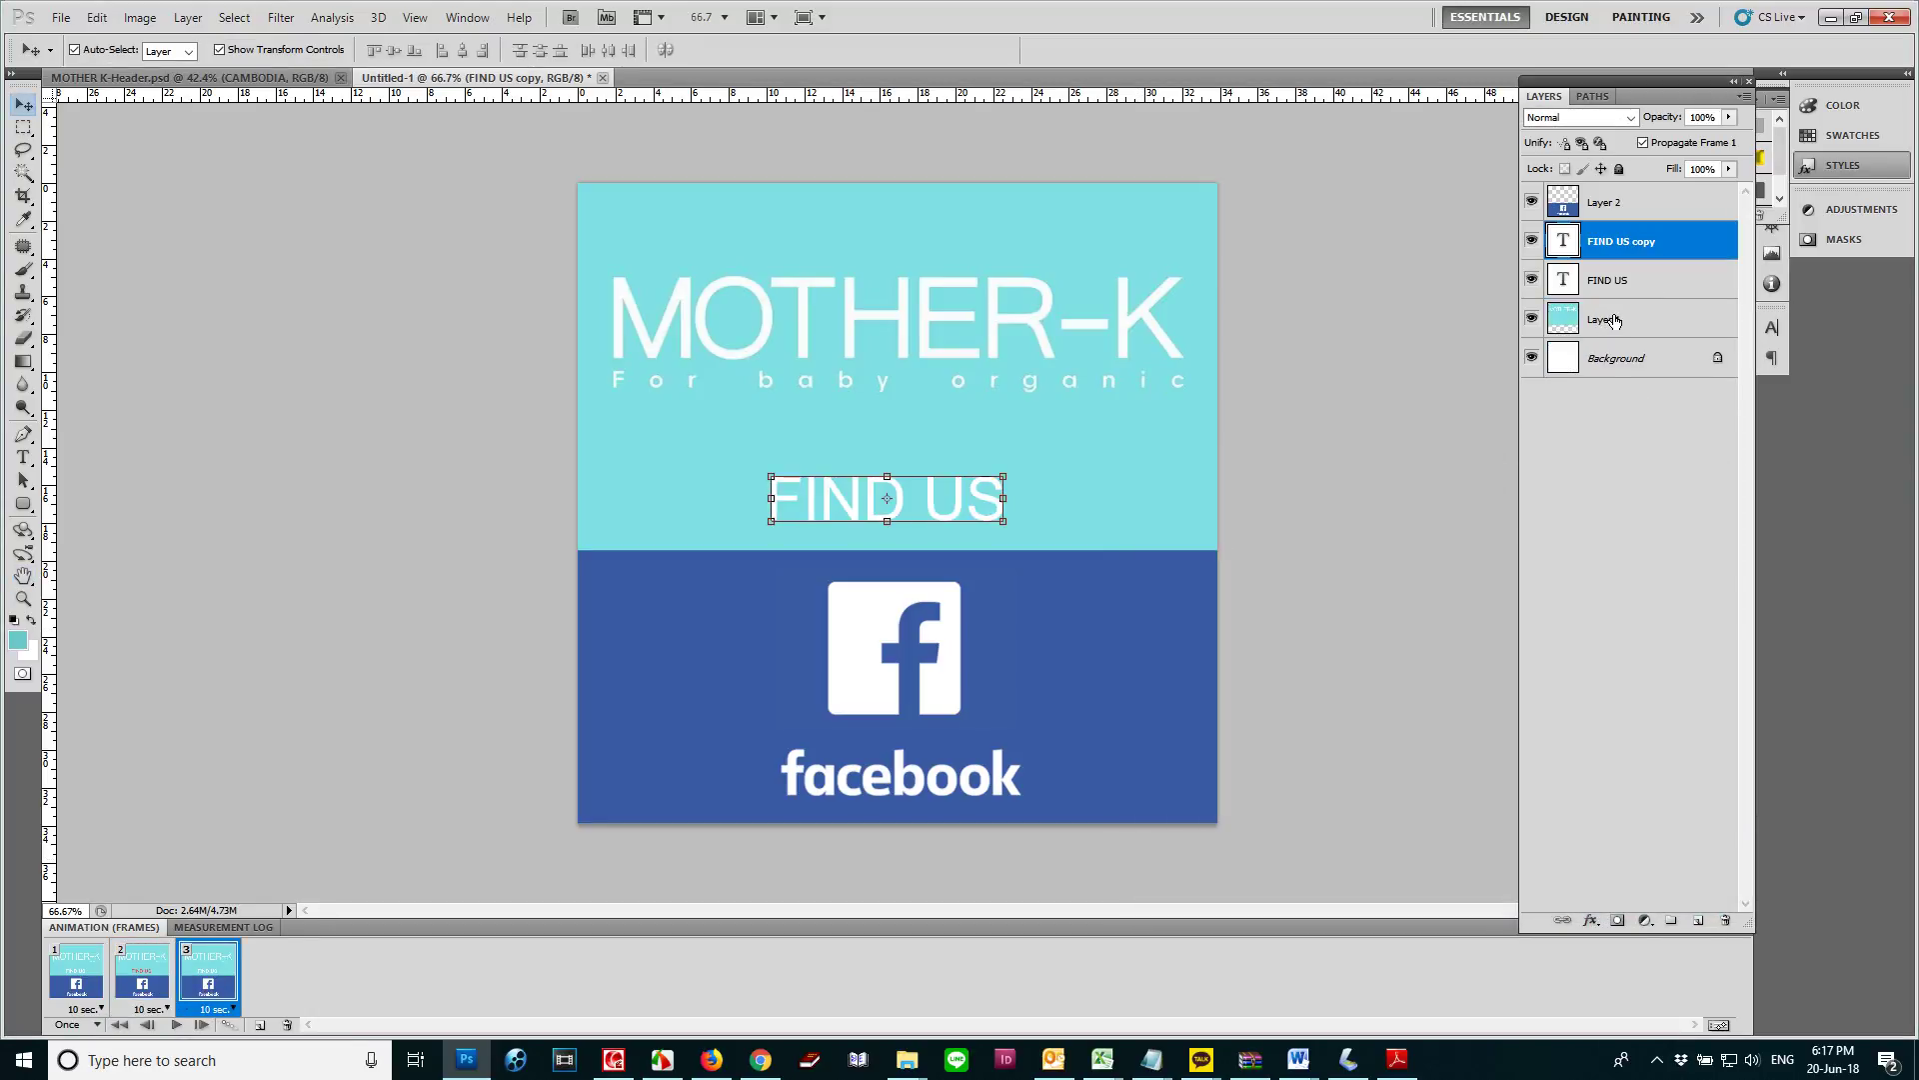
{"action": "key", "text": "ctrl+j"}
{"action": "left_click", "coordinate": [1591, 921]}
{"action": "left_click", "coordinate": [1661, 843]}
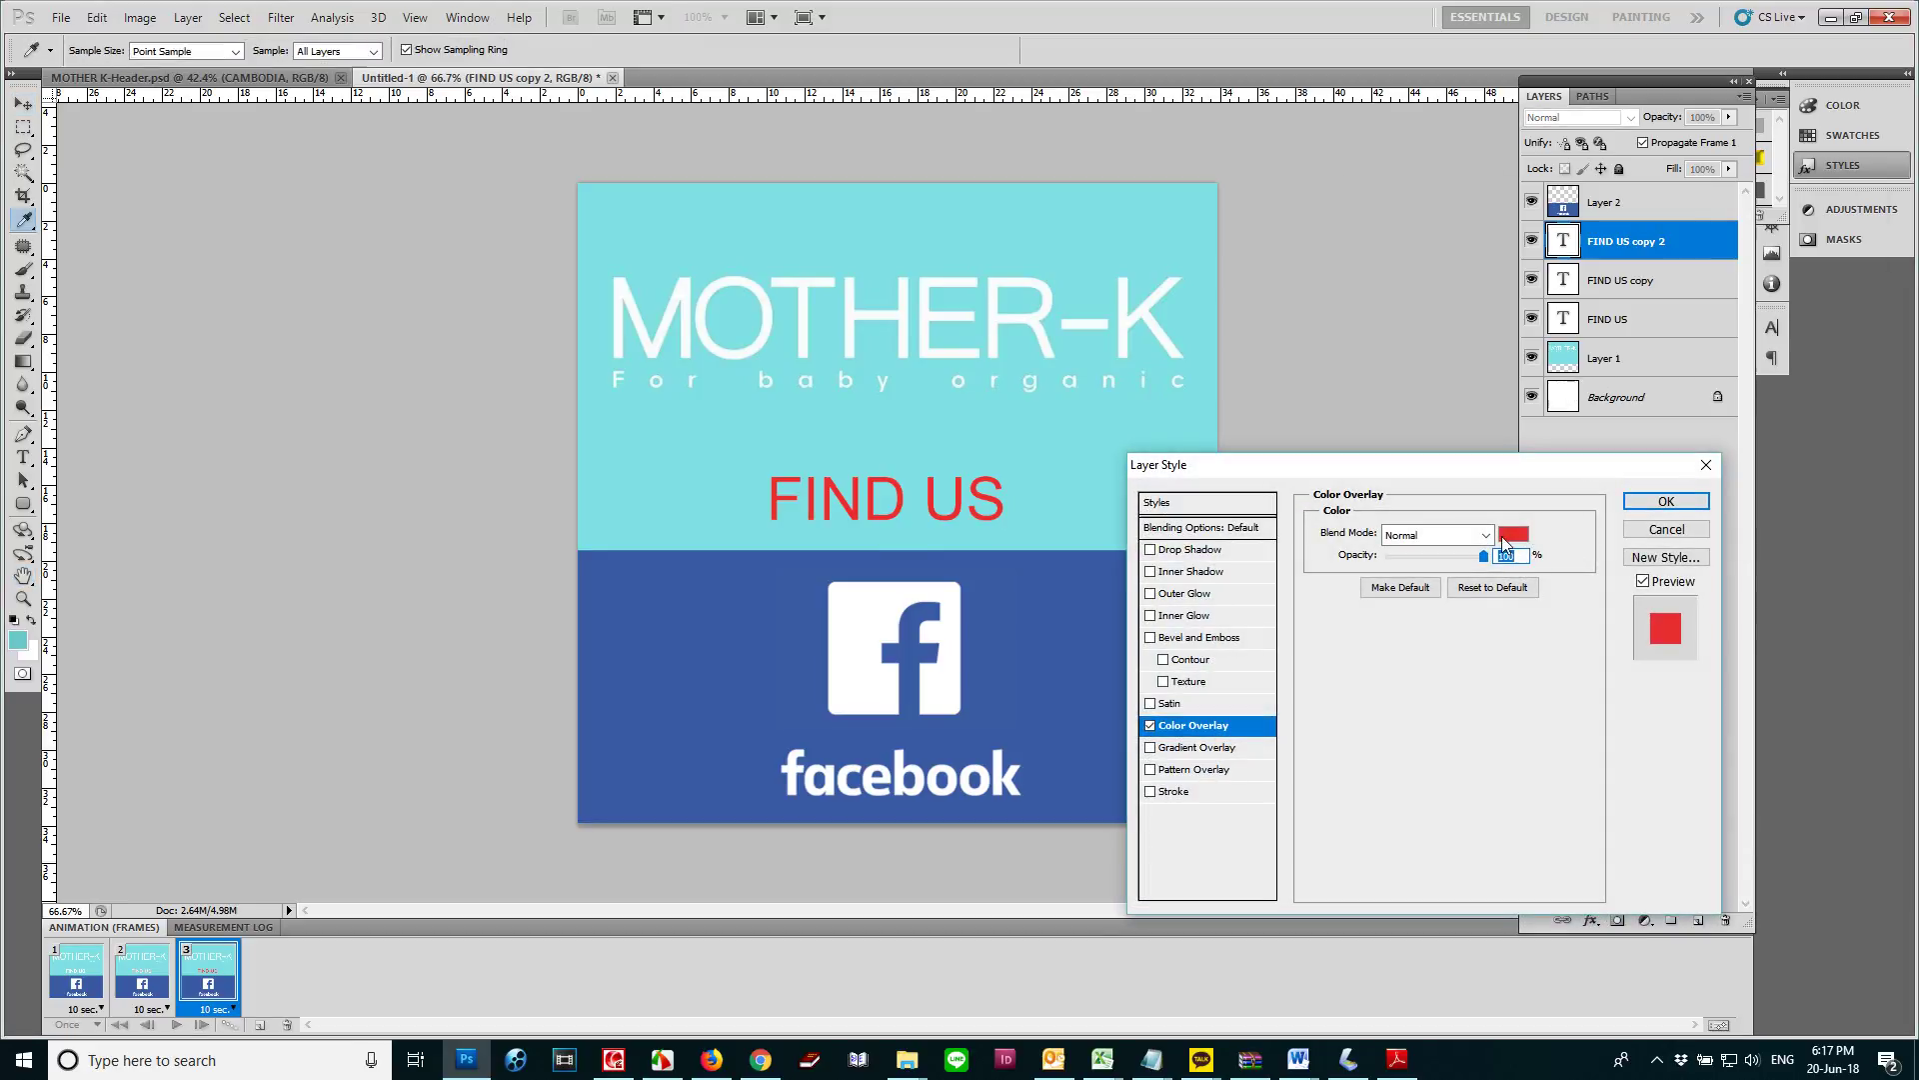
{"action": "left_click", "coordinate": [1515, 535]}
{"action": "left_click", "coordinate": [1100, 617]}
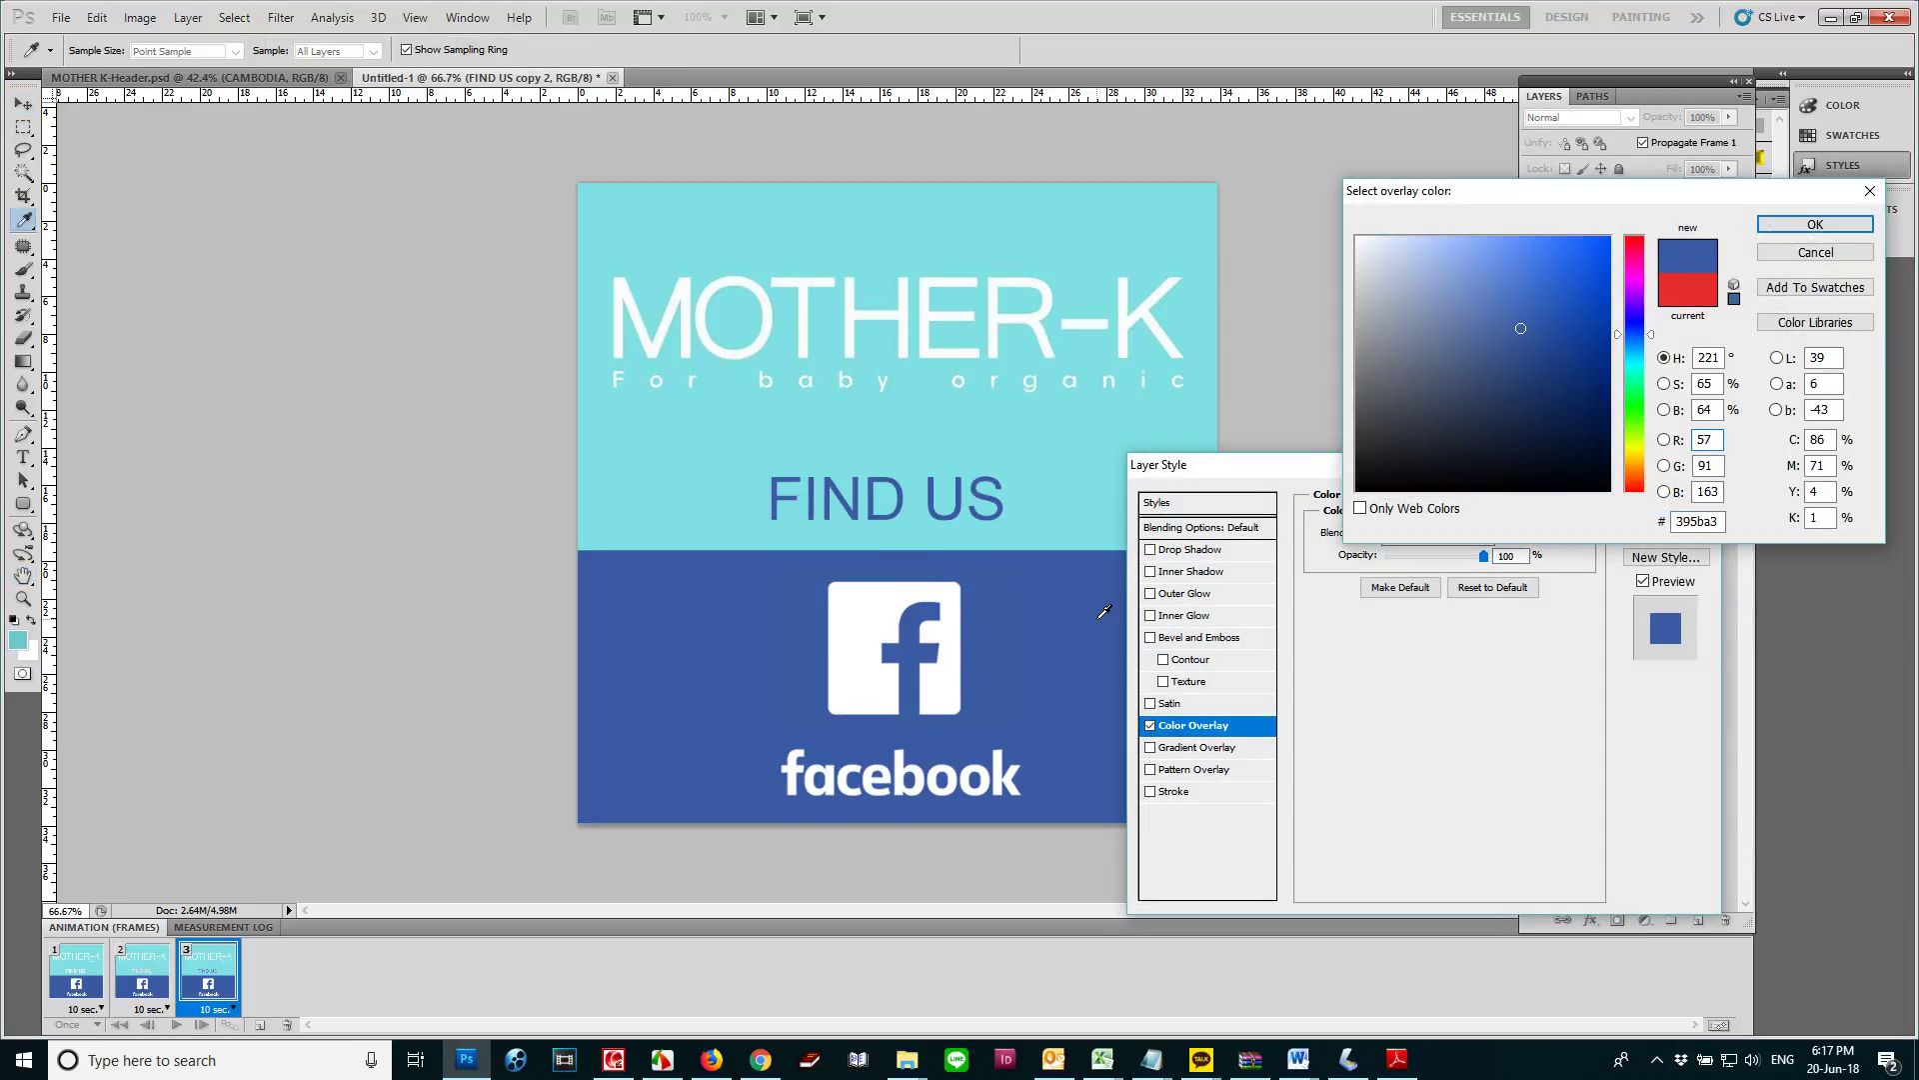
{"action": "left_click", "coordinate": [1635, 395]}
{"action": "left_click_drag", "start_coordinate": [1647, 471], "coordinate": [1641, 490]}
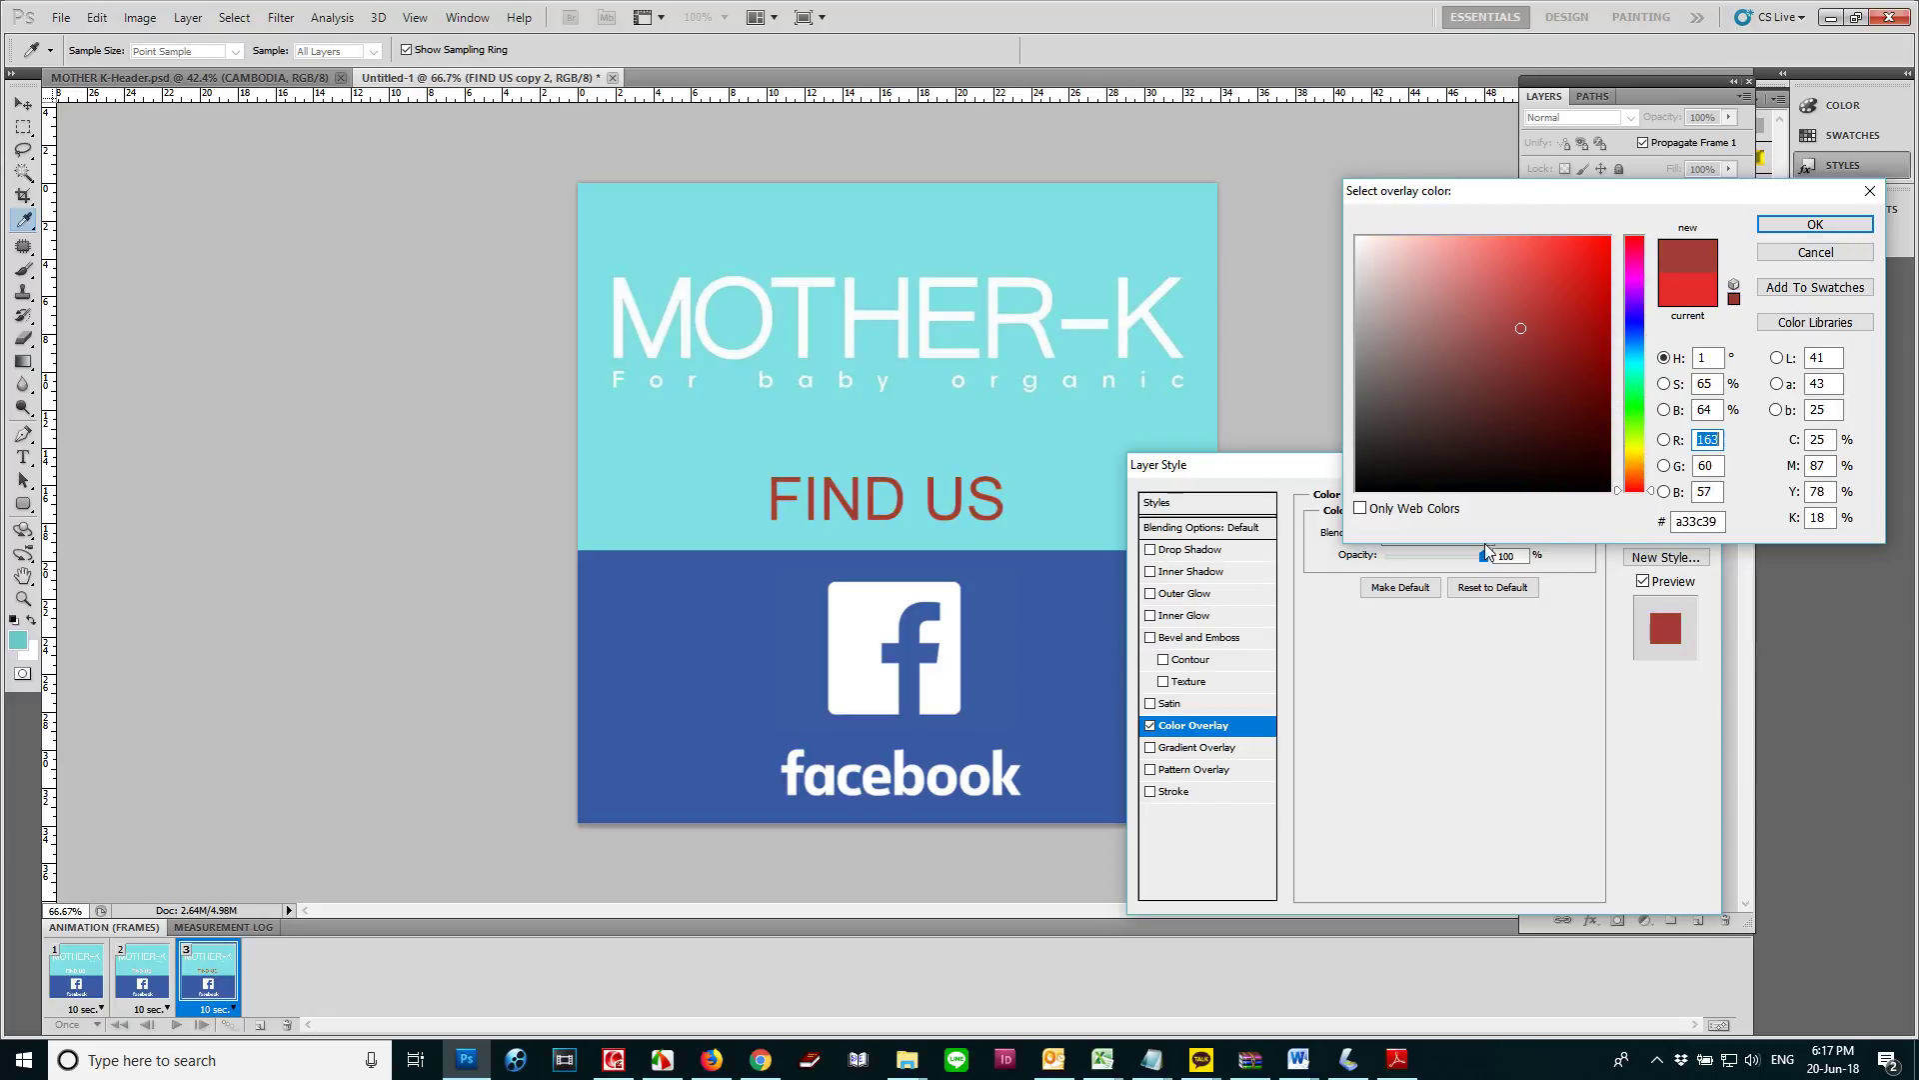
{"action": "left_click", "coordinate": [1075, 622]}
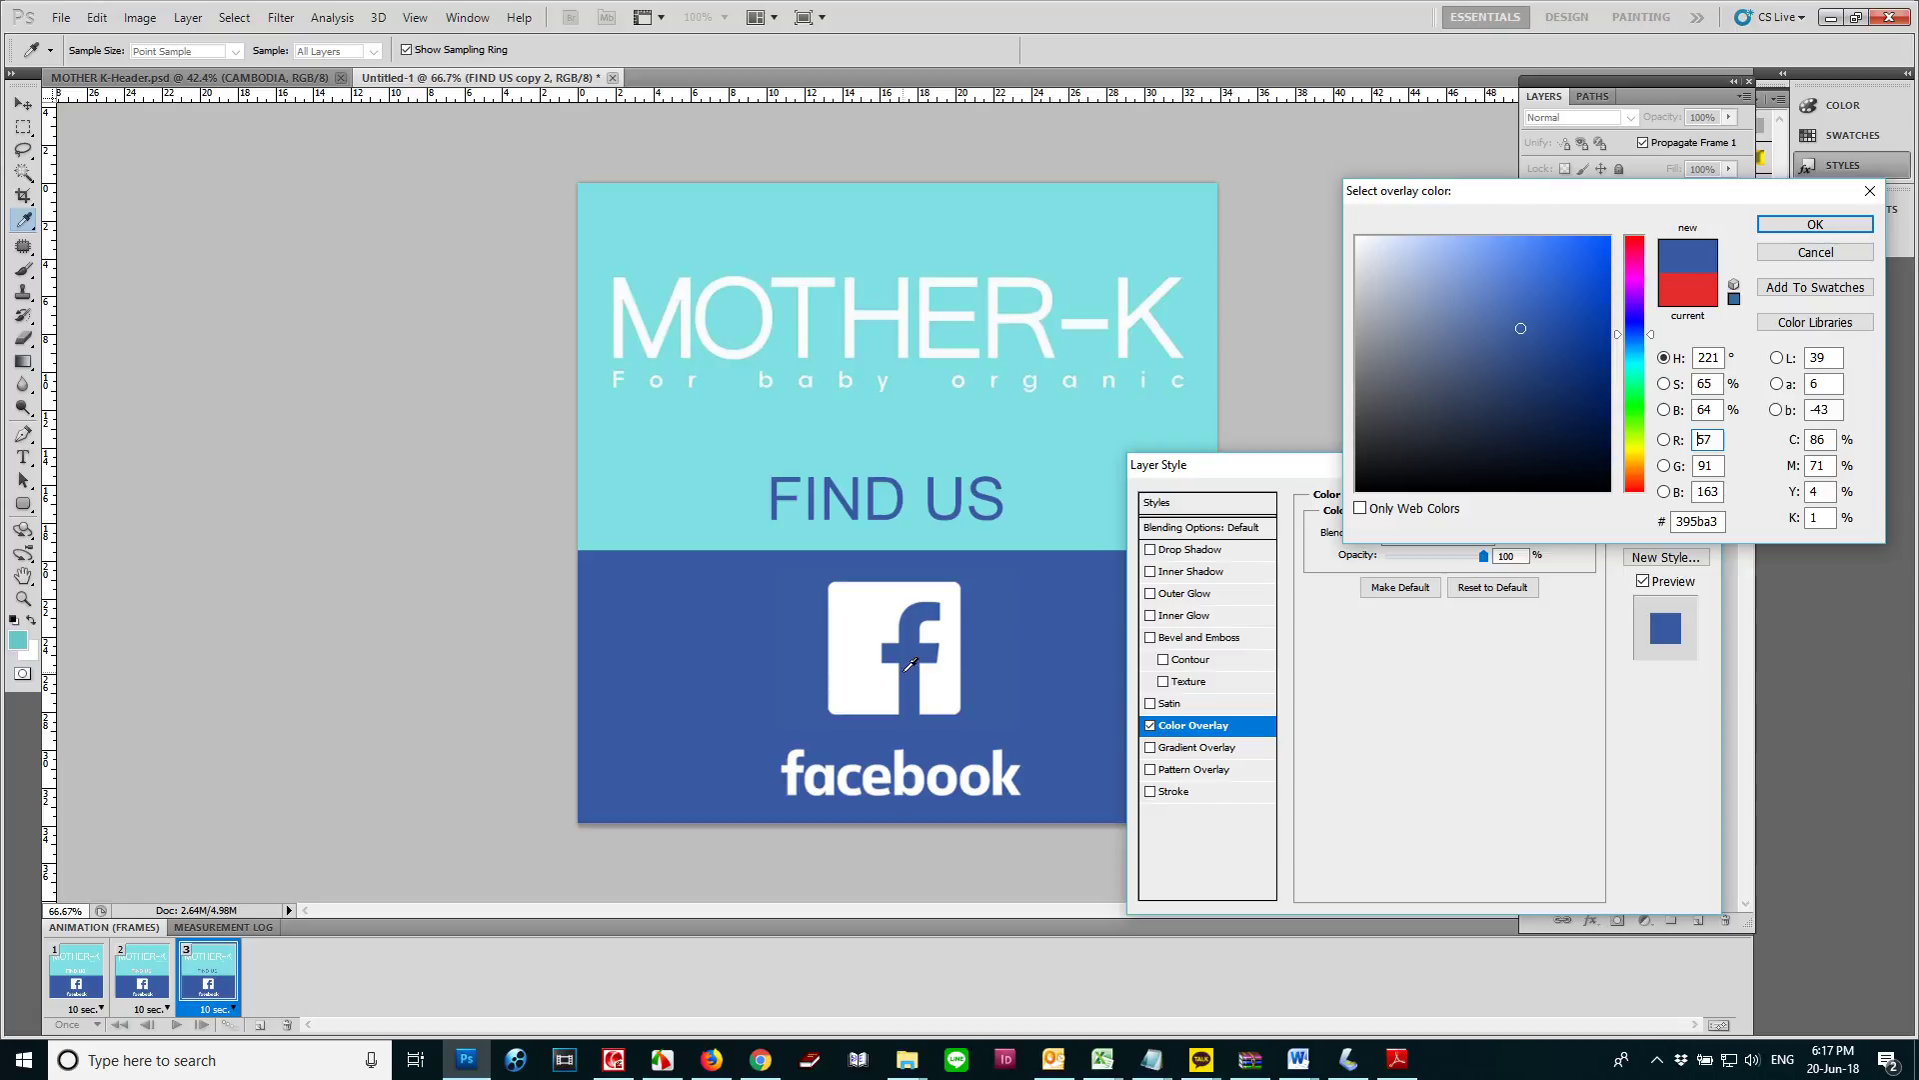
{"action": "key", "text": "Return"}
{"action": "key", "text": "Return"}
{"action": "key", "text": "v"}
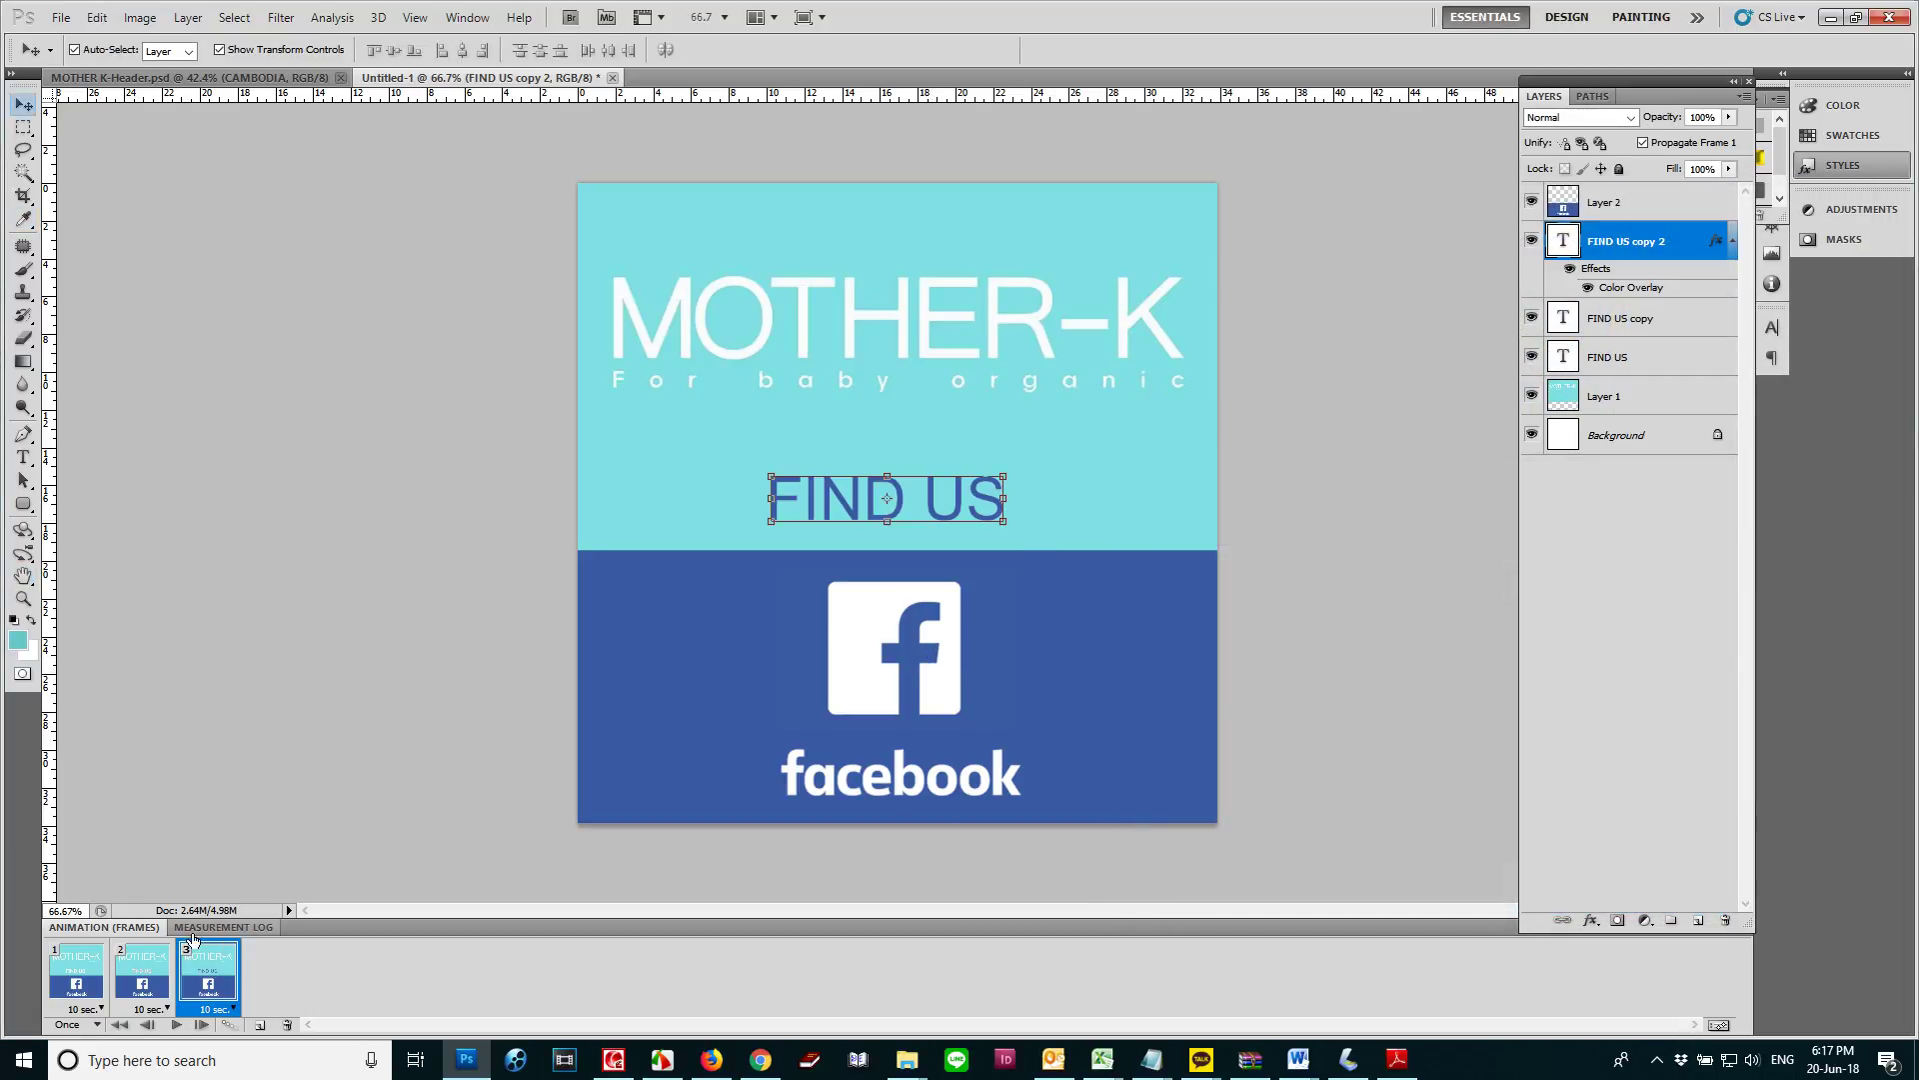
In frame 2, apply a red Color Overlay to the topmost "FIND US" copy, and return to frame 3
{"action": "left_click", "coordinate": [141, 977]}
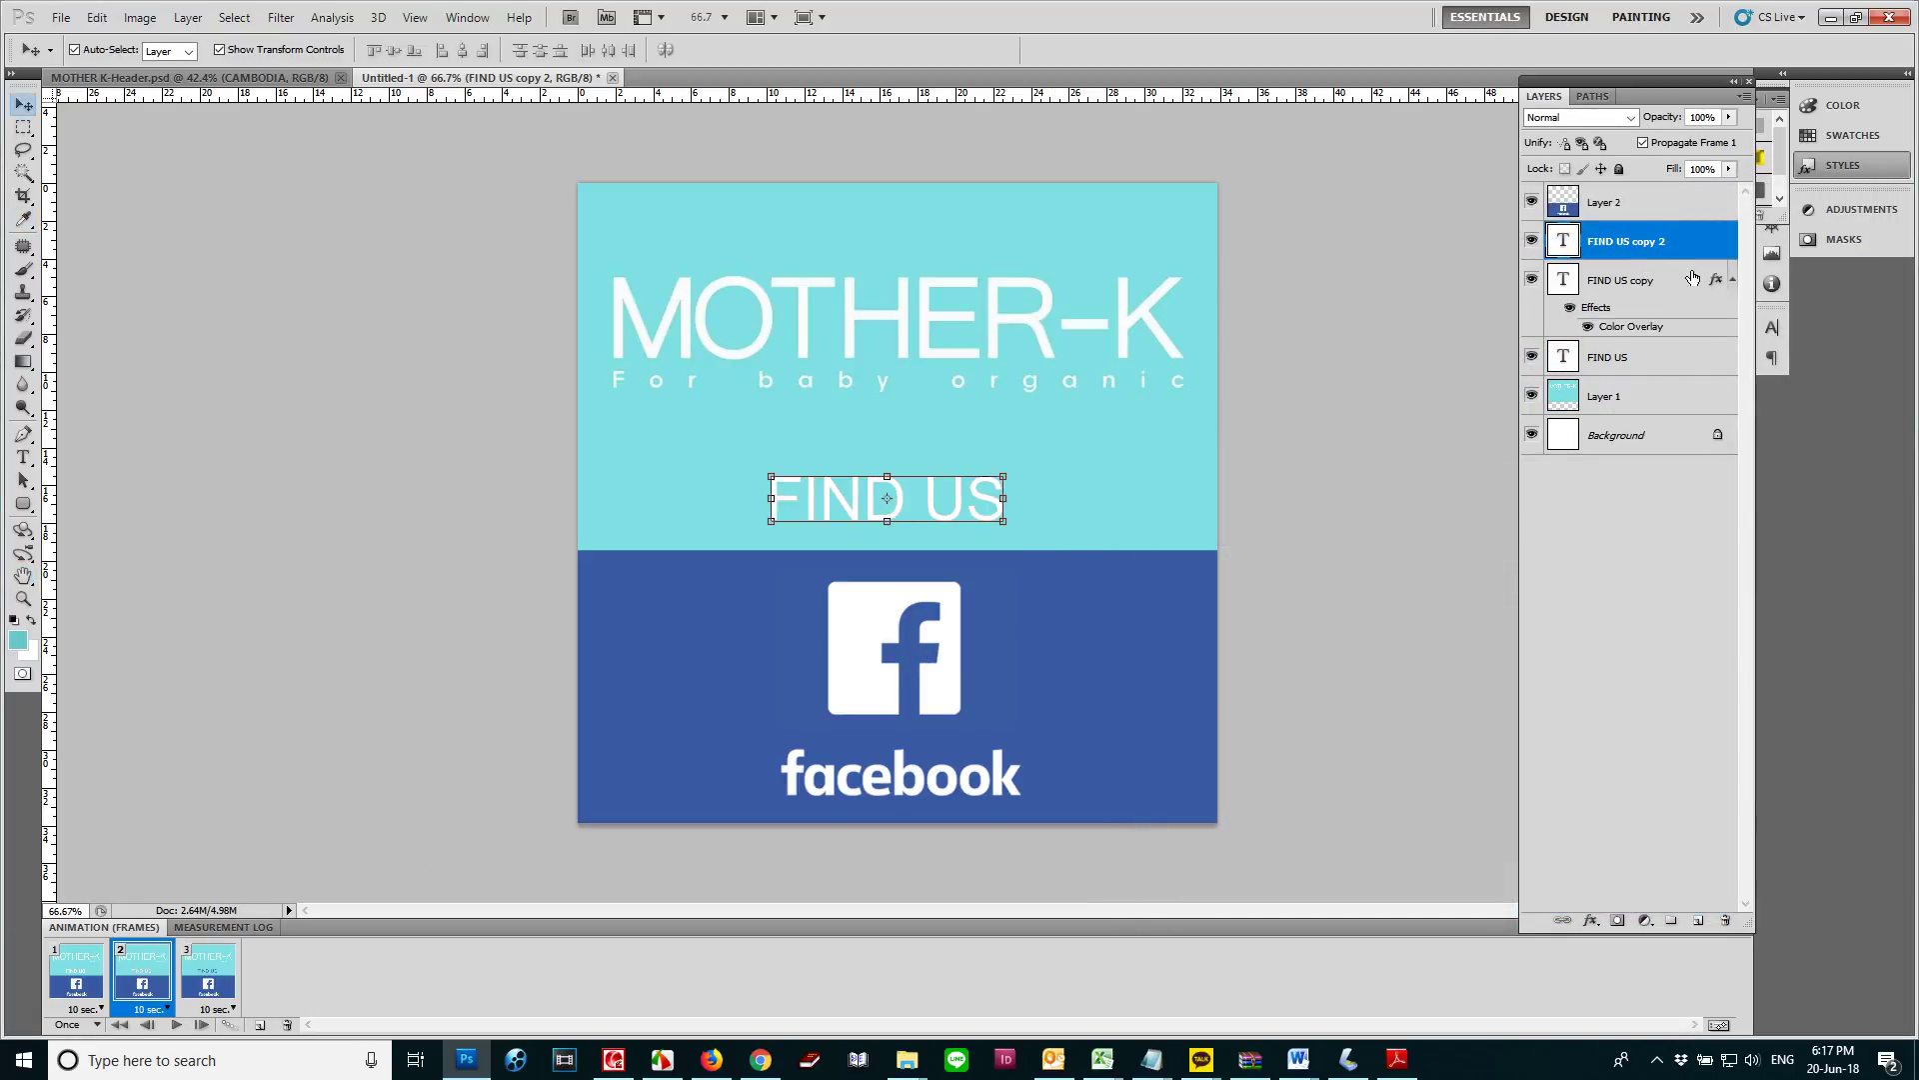
{"action": "left_click", "coordinate": [1587, 922]}
{"action": "left_click", "coordinate": [1647, 845]}
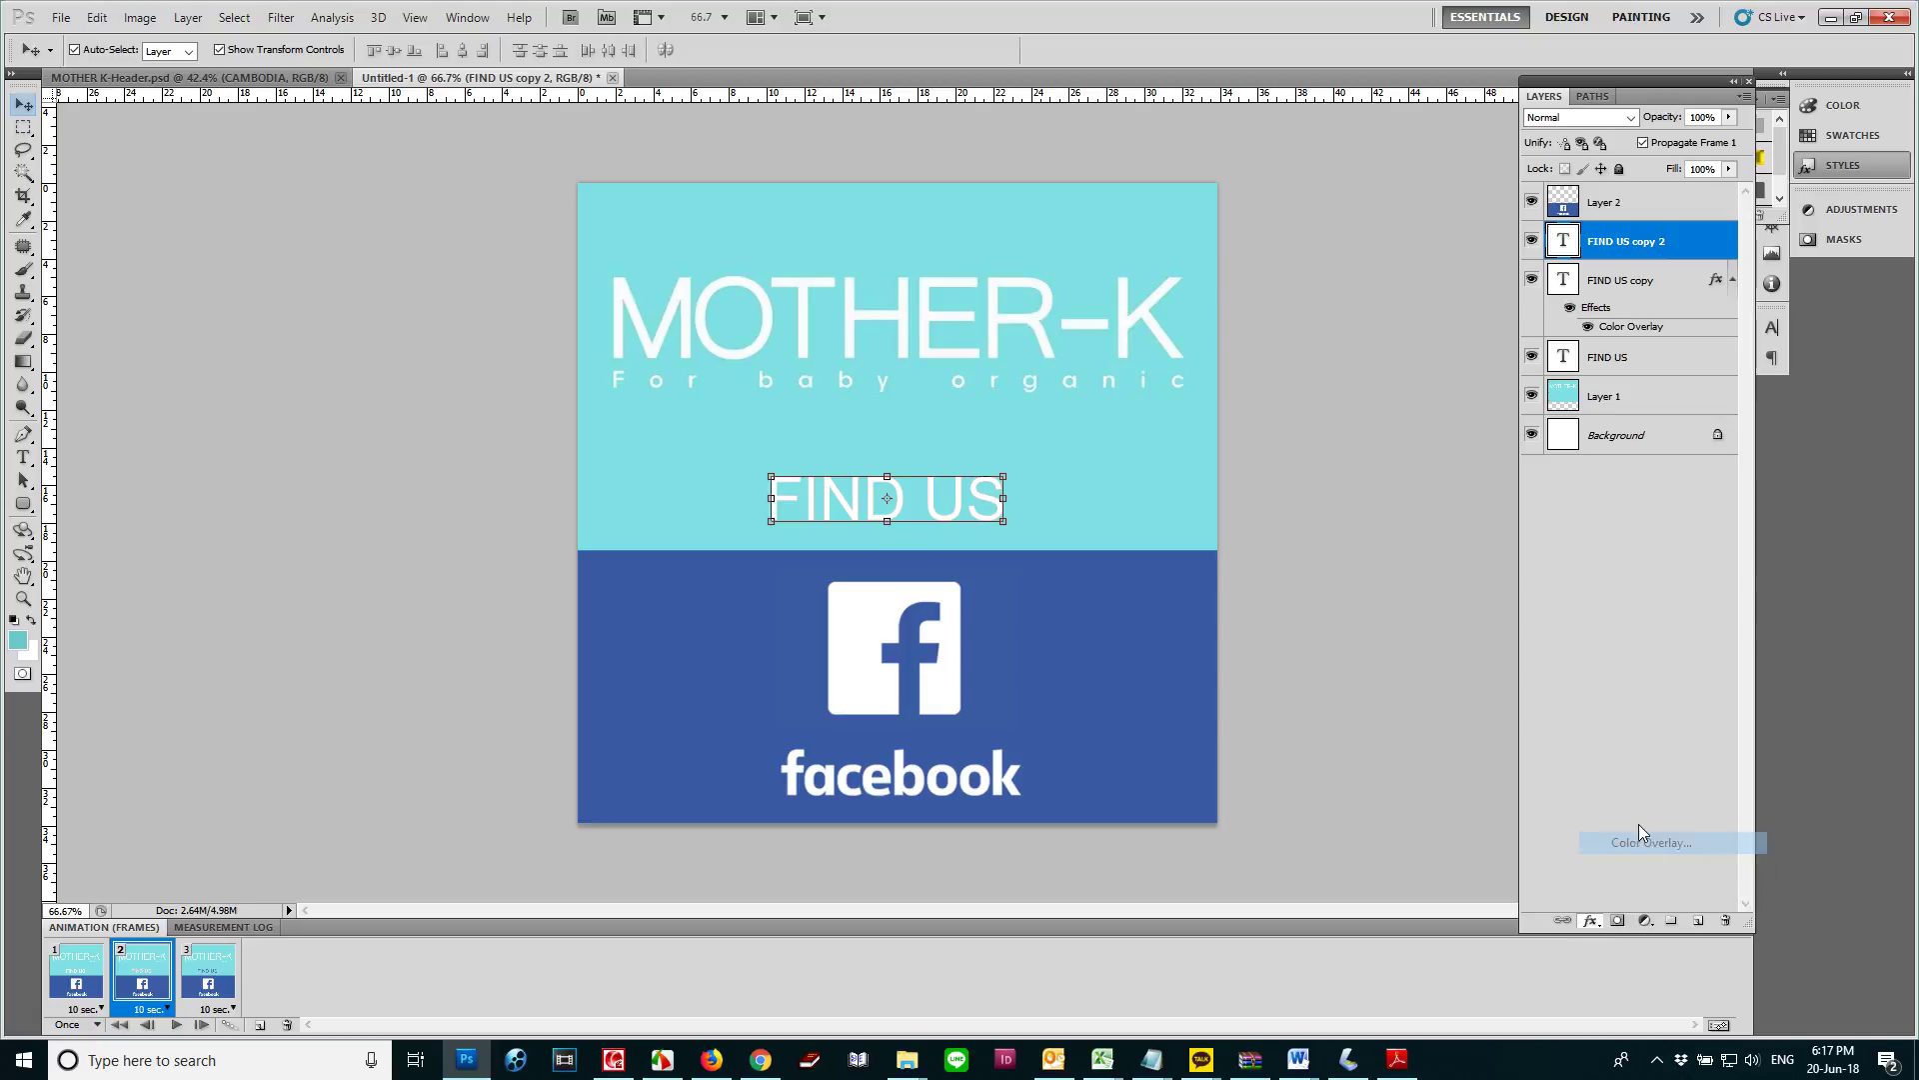
{"action": "left_click", "coordinate": [1661, 501]}
{"action": "left_click", "coordinate": [216, 975]}
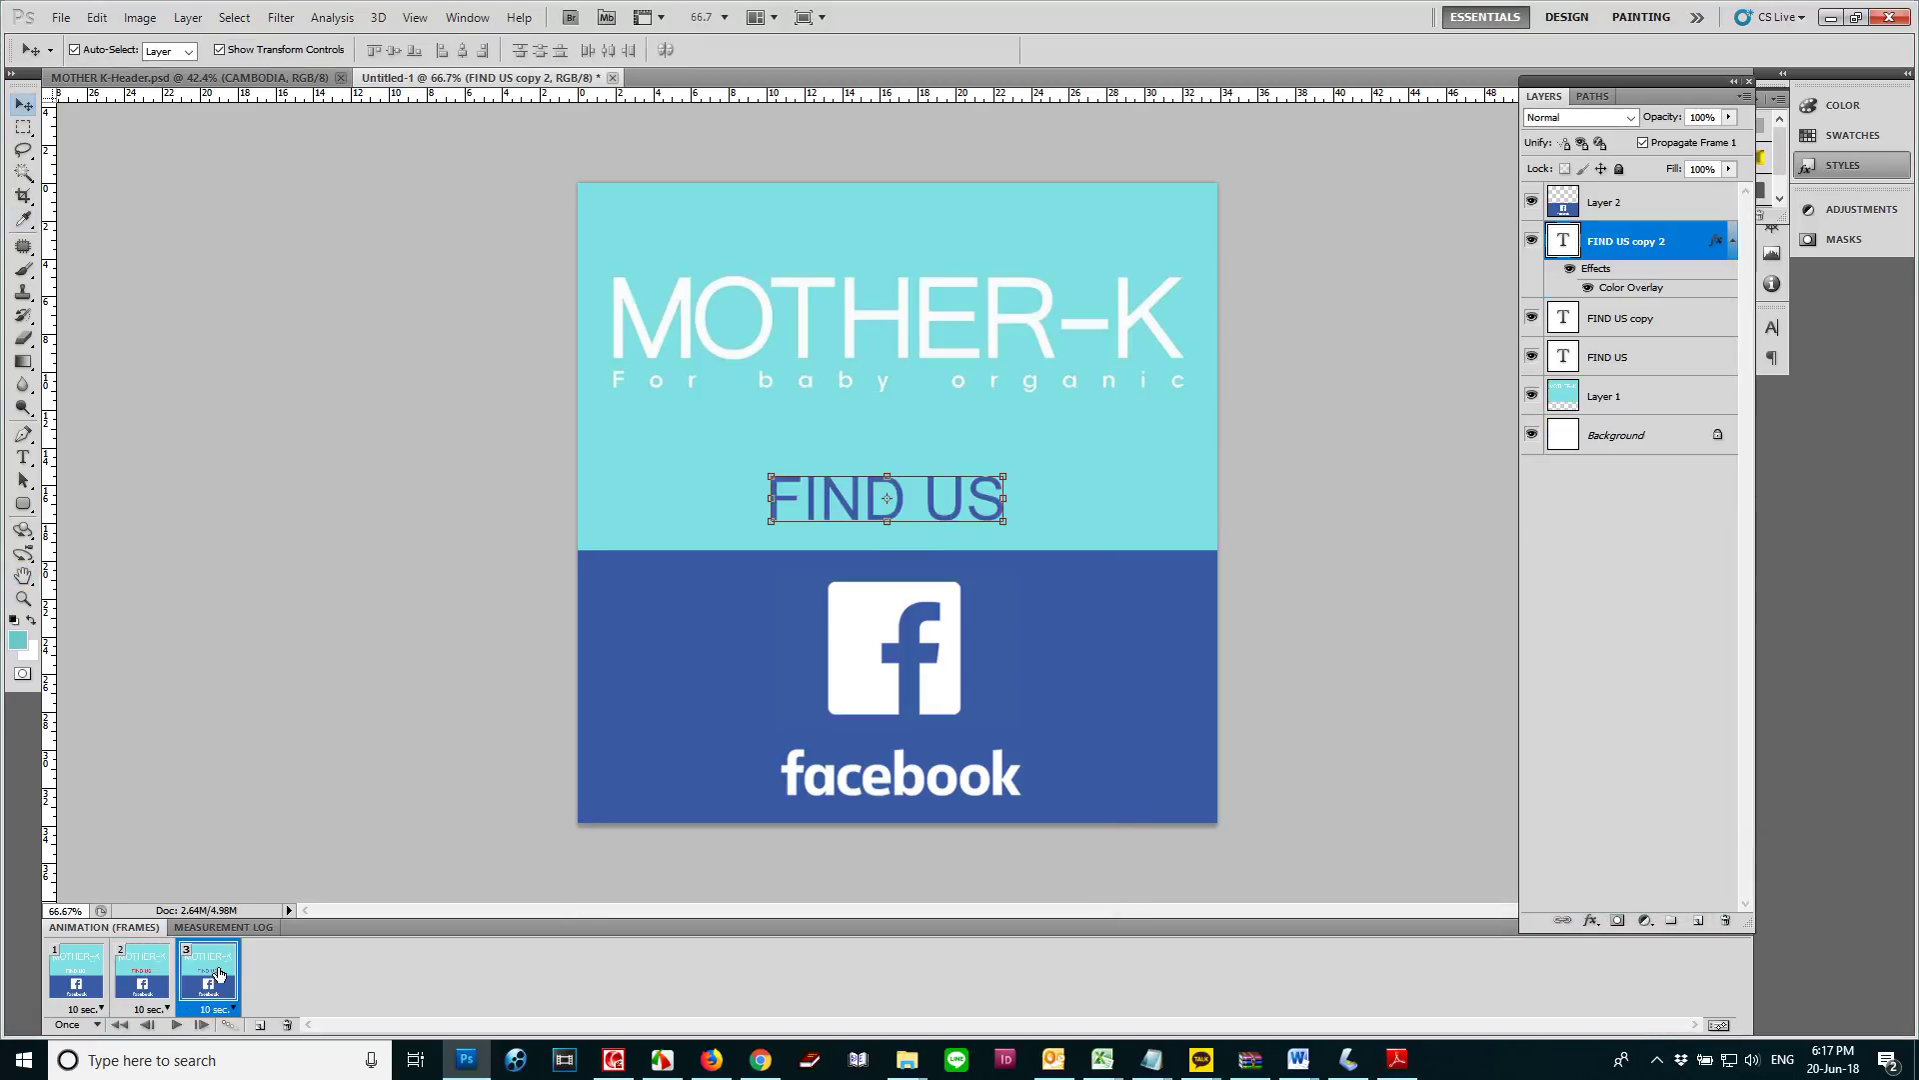
Set the delay of all three frames to 0.2 seconds and make the animation loop forever
{"action": "left_click", "coordinate": [79, 988]}
{"action": "left_click", "coordinate": [204, 985], "text": "shift"}
{"action": "left_click", "coordinate": [151, 1016]}
{"action": "left_click", "coordinate": [182, 829]}
{"action": "left_click", "coordinate": [97, 1026]}
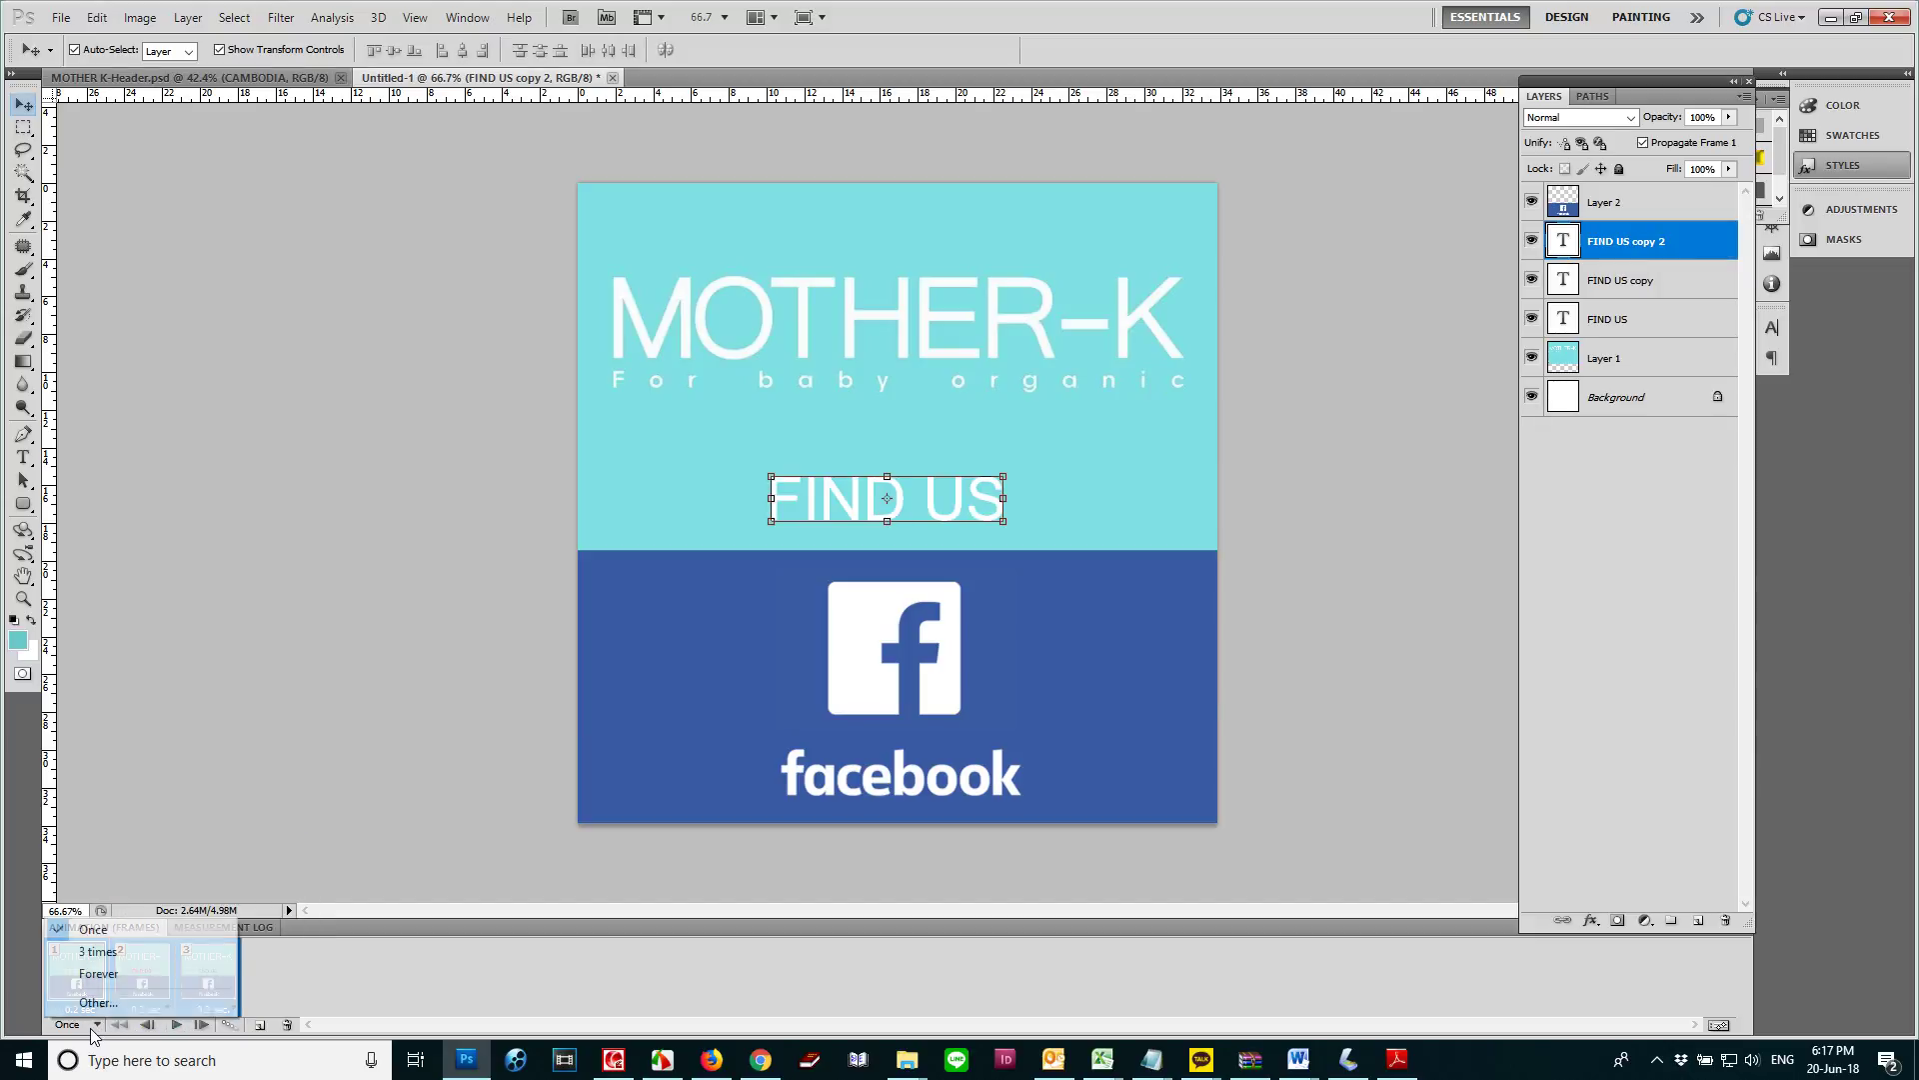
{"action": "left_click", "coordinate": [97, 974]}
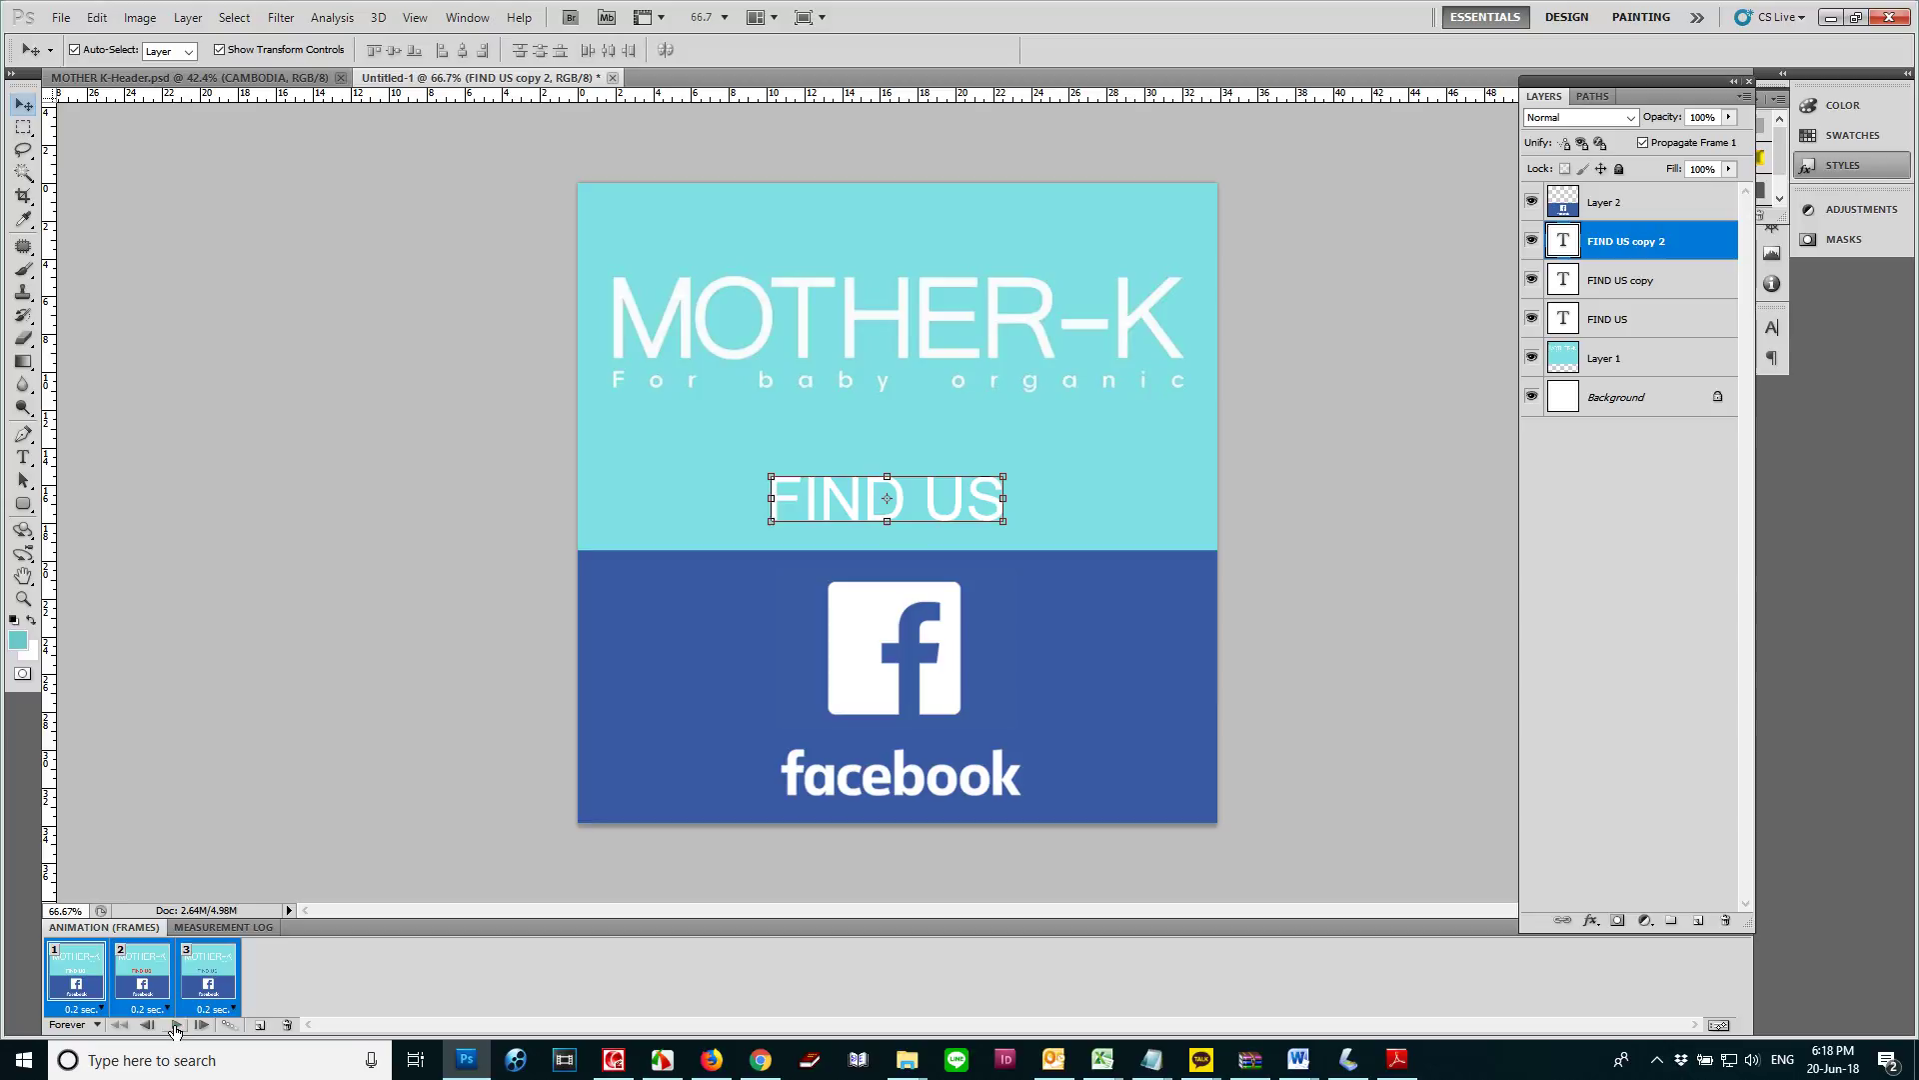
Preview the animation, shorten the delay of all three frames to 0.1 seconds, and play it again
{"action": "left_click", "coordinate": [175, 1025]}
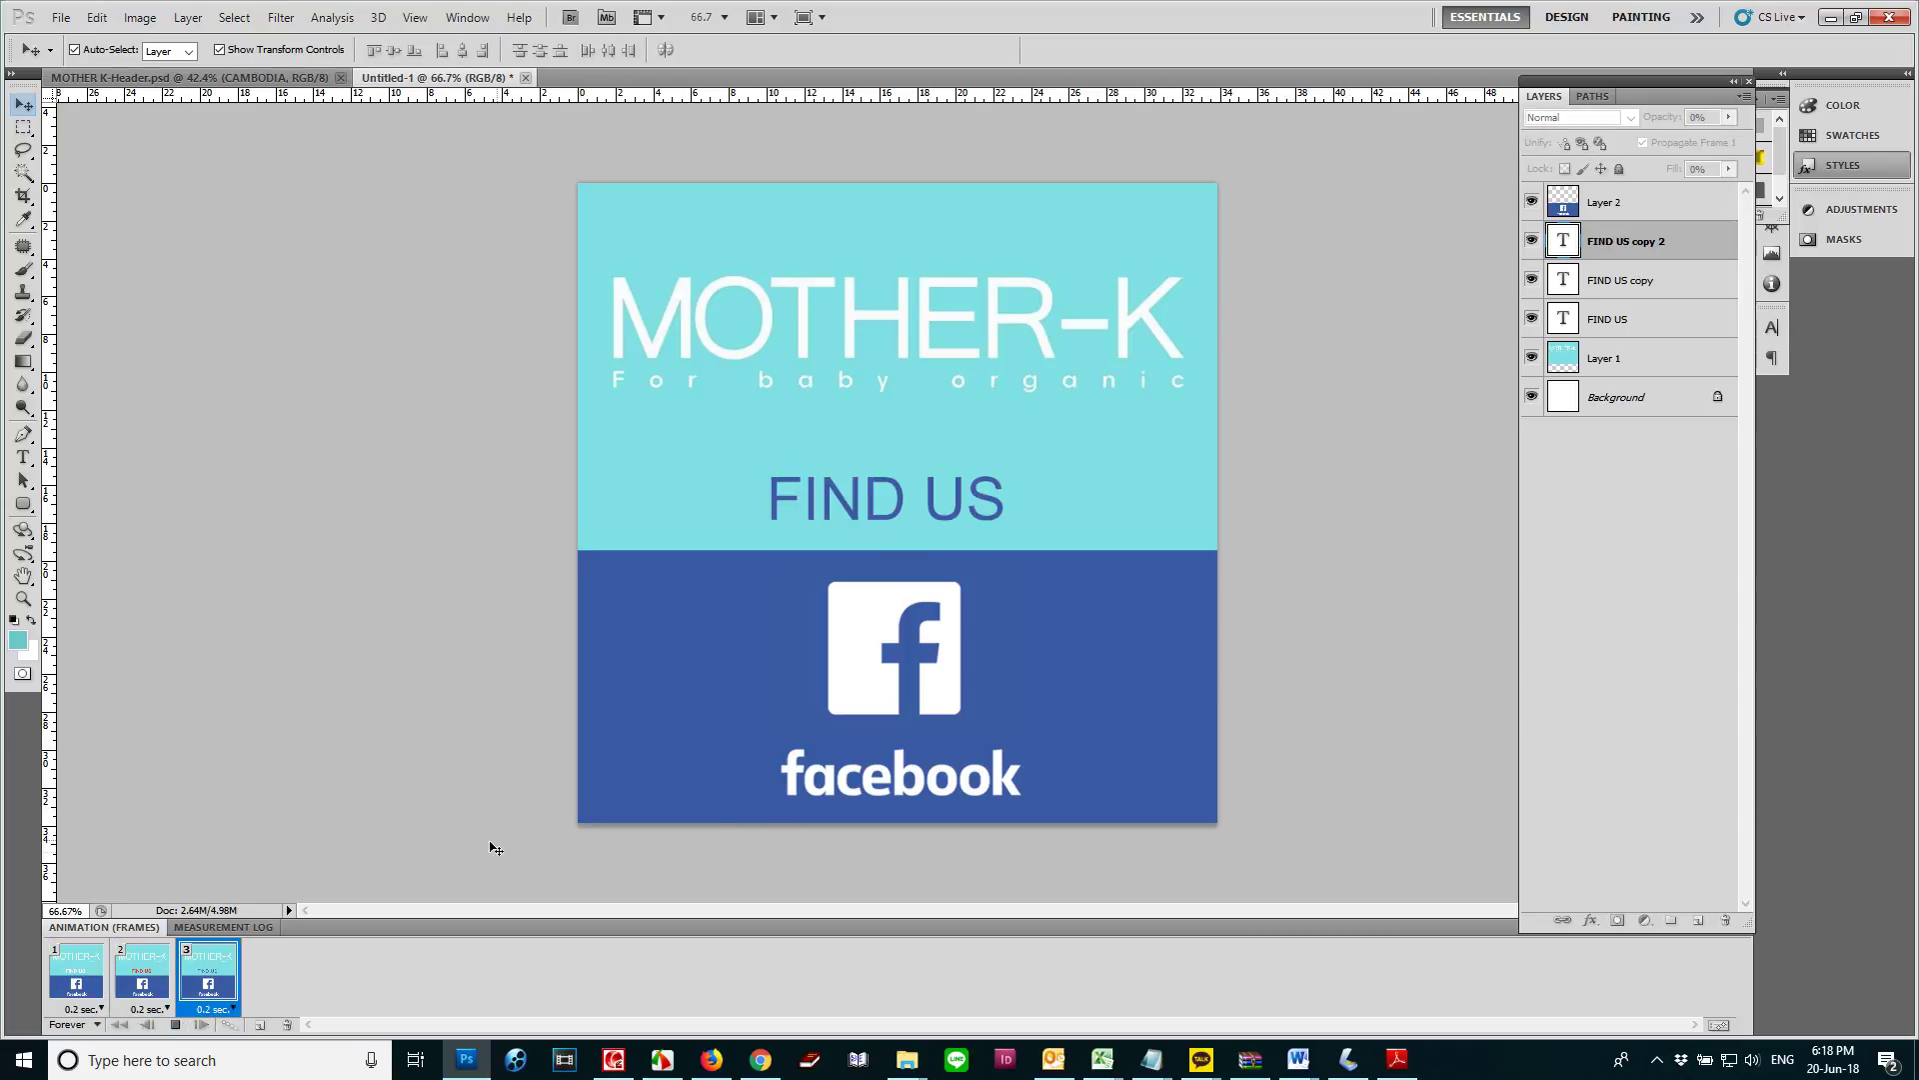
{"action": "left_click", "coordinate": [174, 1026]}
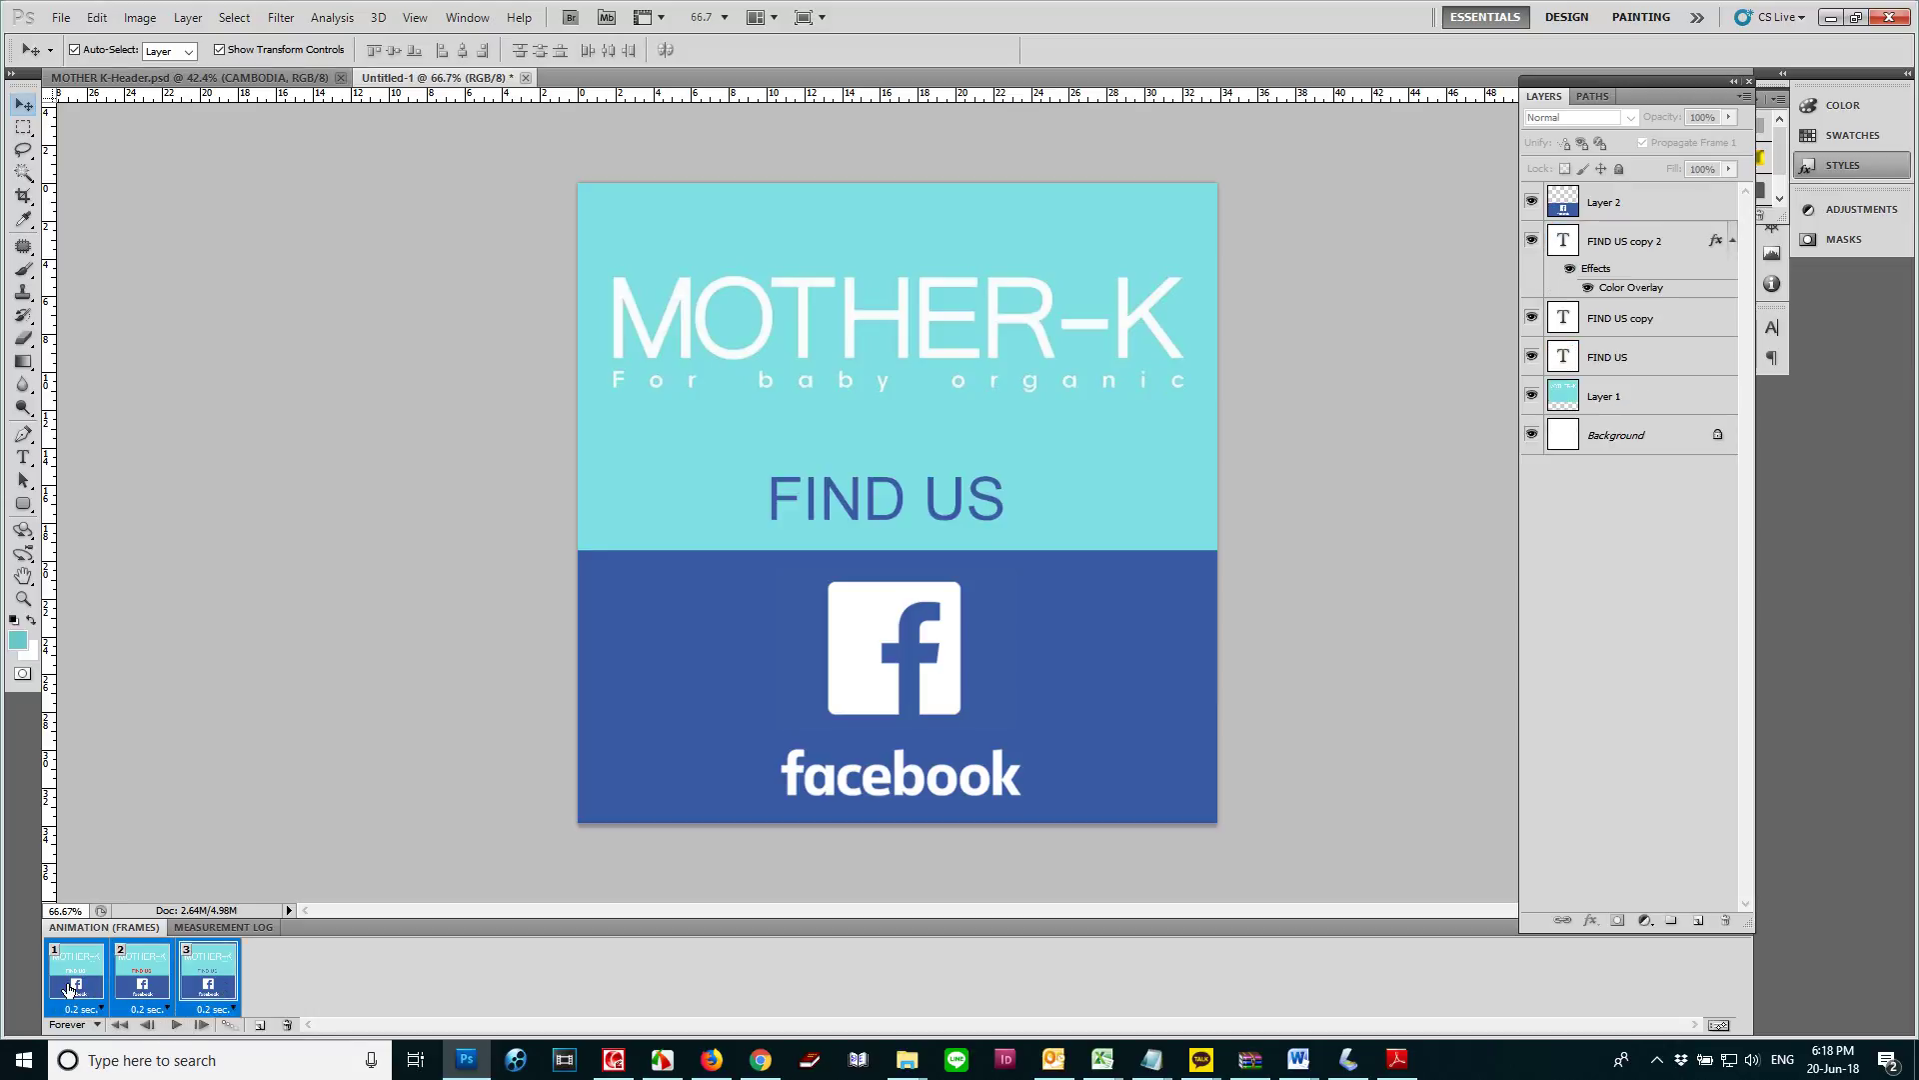
{"action": "left_click", "coordinate": [221, 1006]}
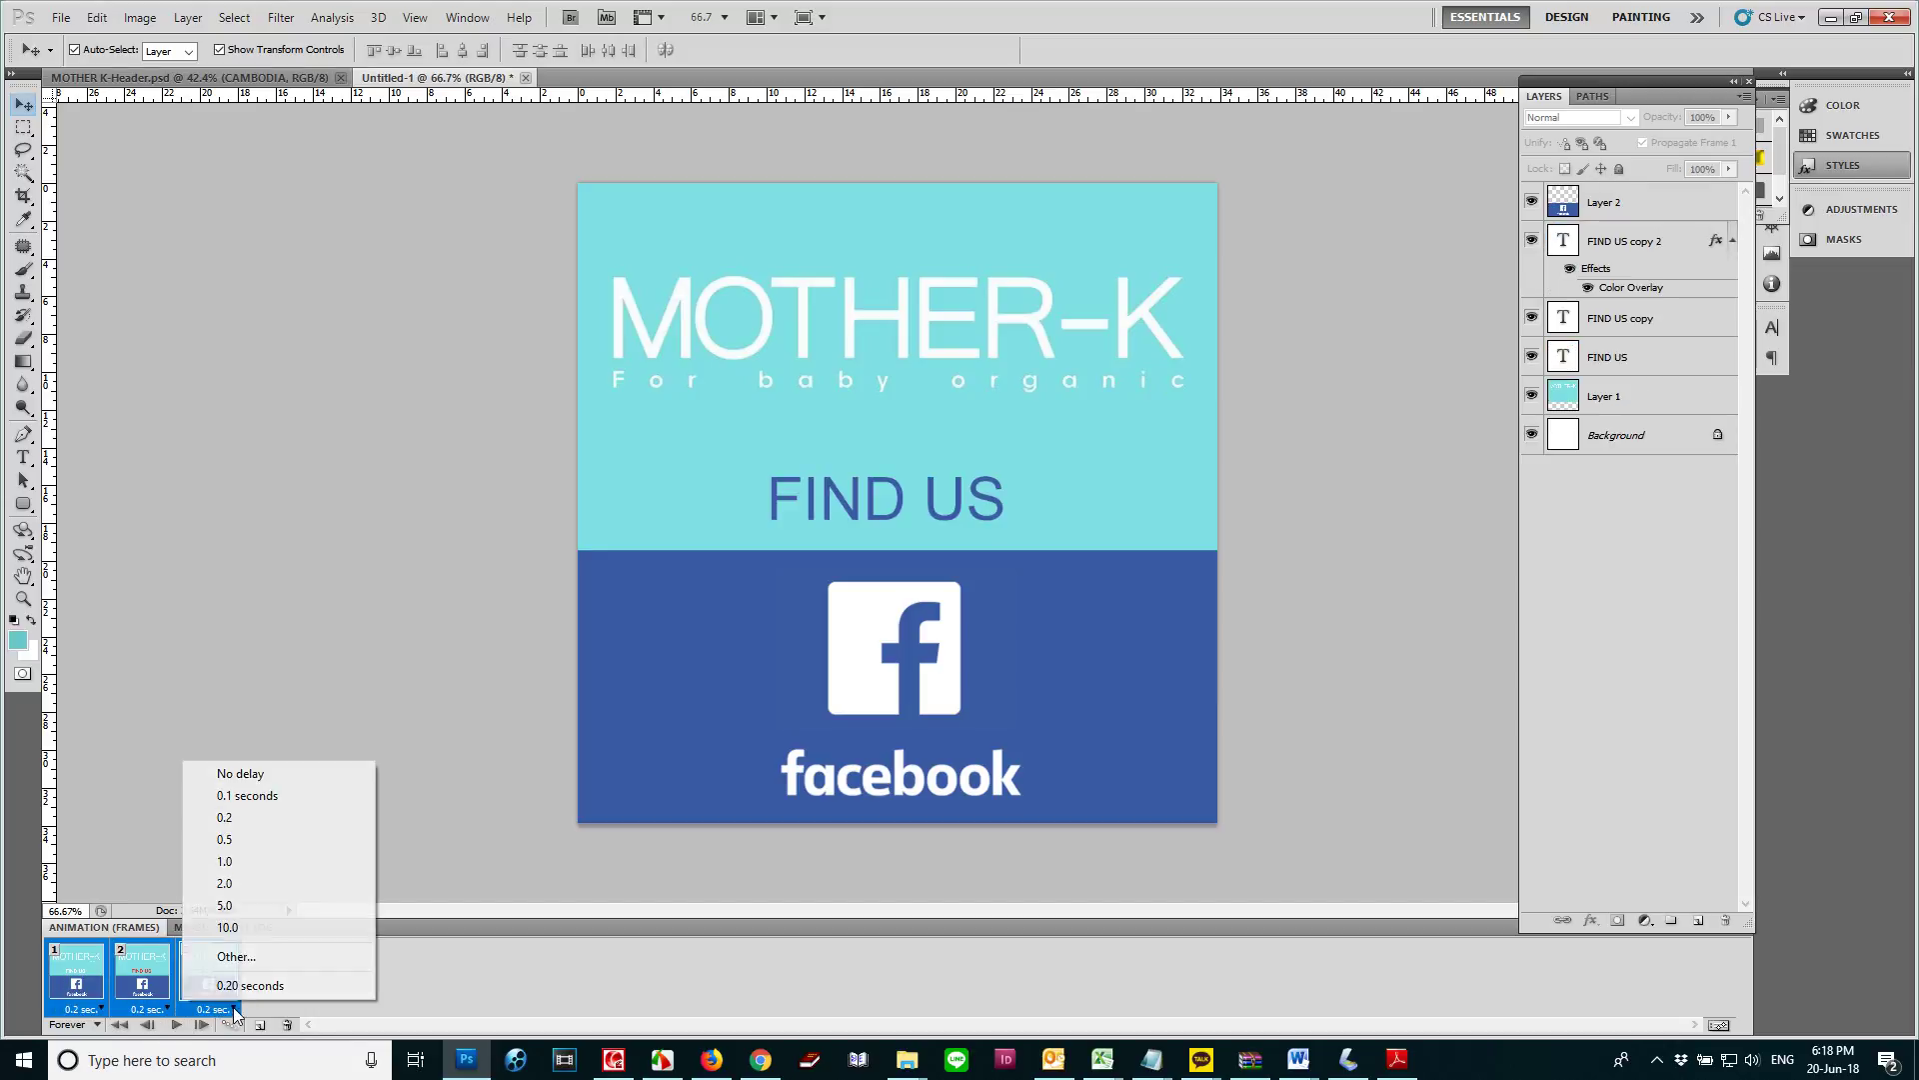
{"action": "left_click", "coordinate": [250, 792]}
{"action": "left_click", "coordinate": [176, 1025]}
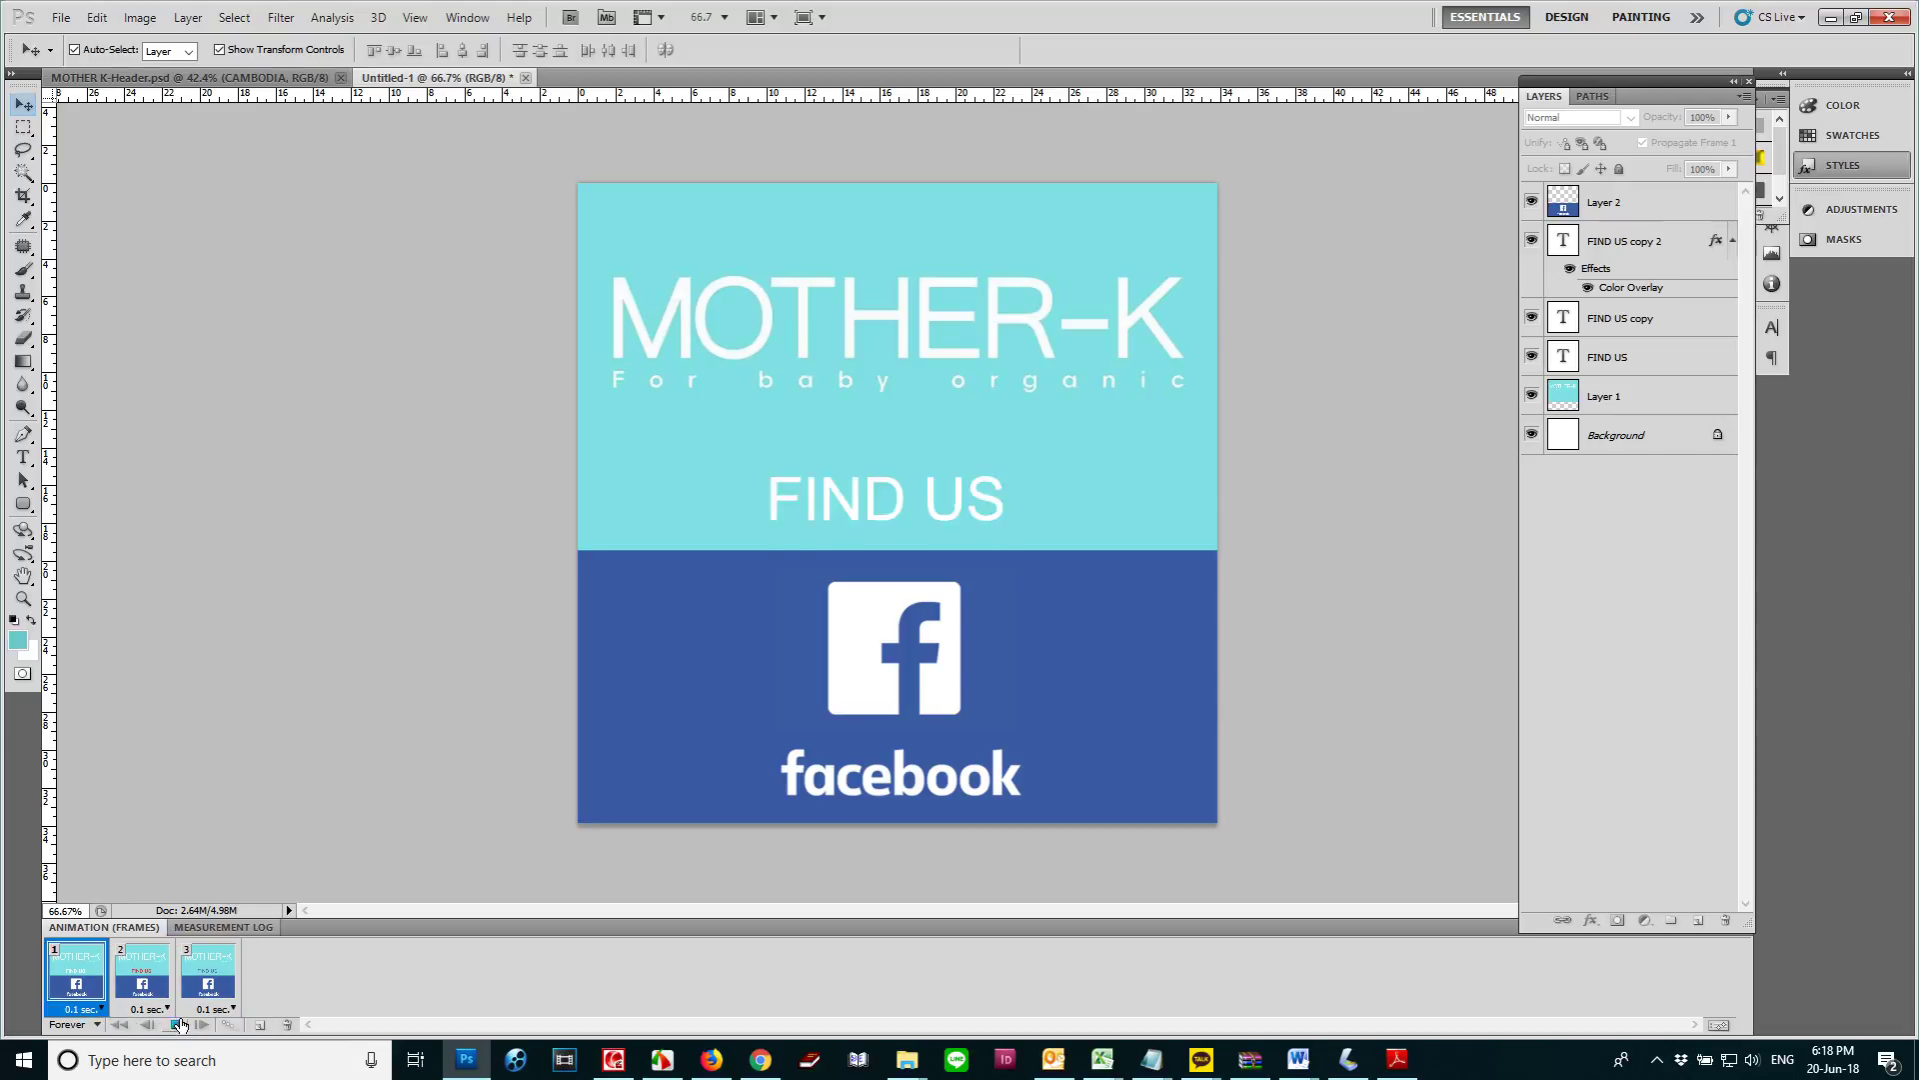
Compare the text colours across the frames and delete the first frame, which has the white "FIND US" text
{"action": "left_click", "coordinate": [195, 987]}
{"action": "left_click", "coordinate": [150, 989]}
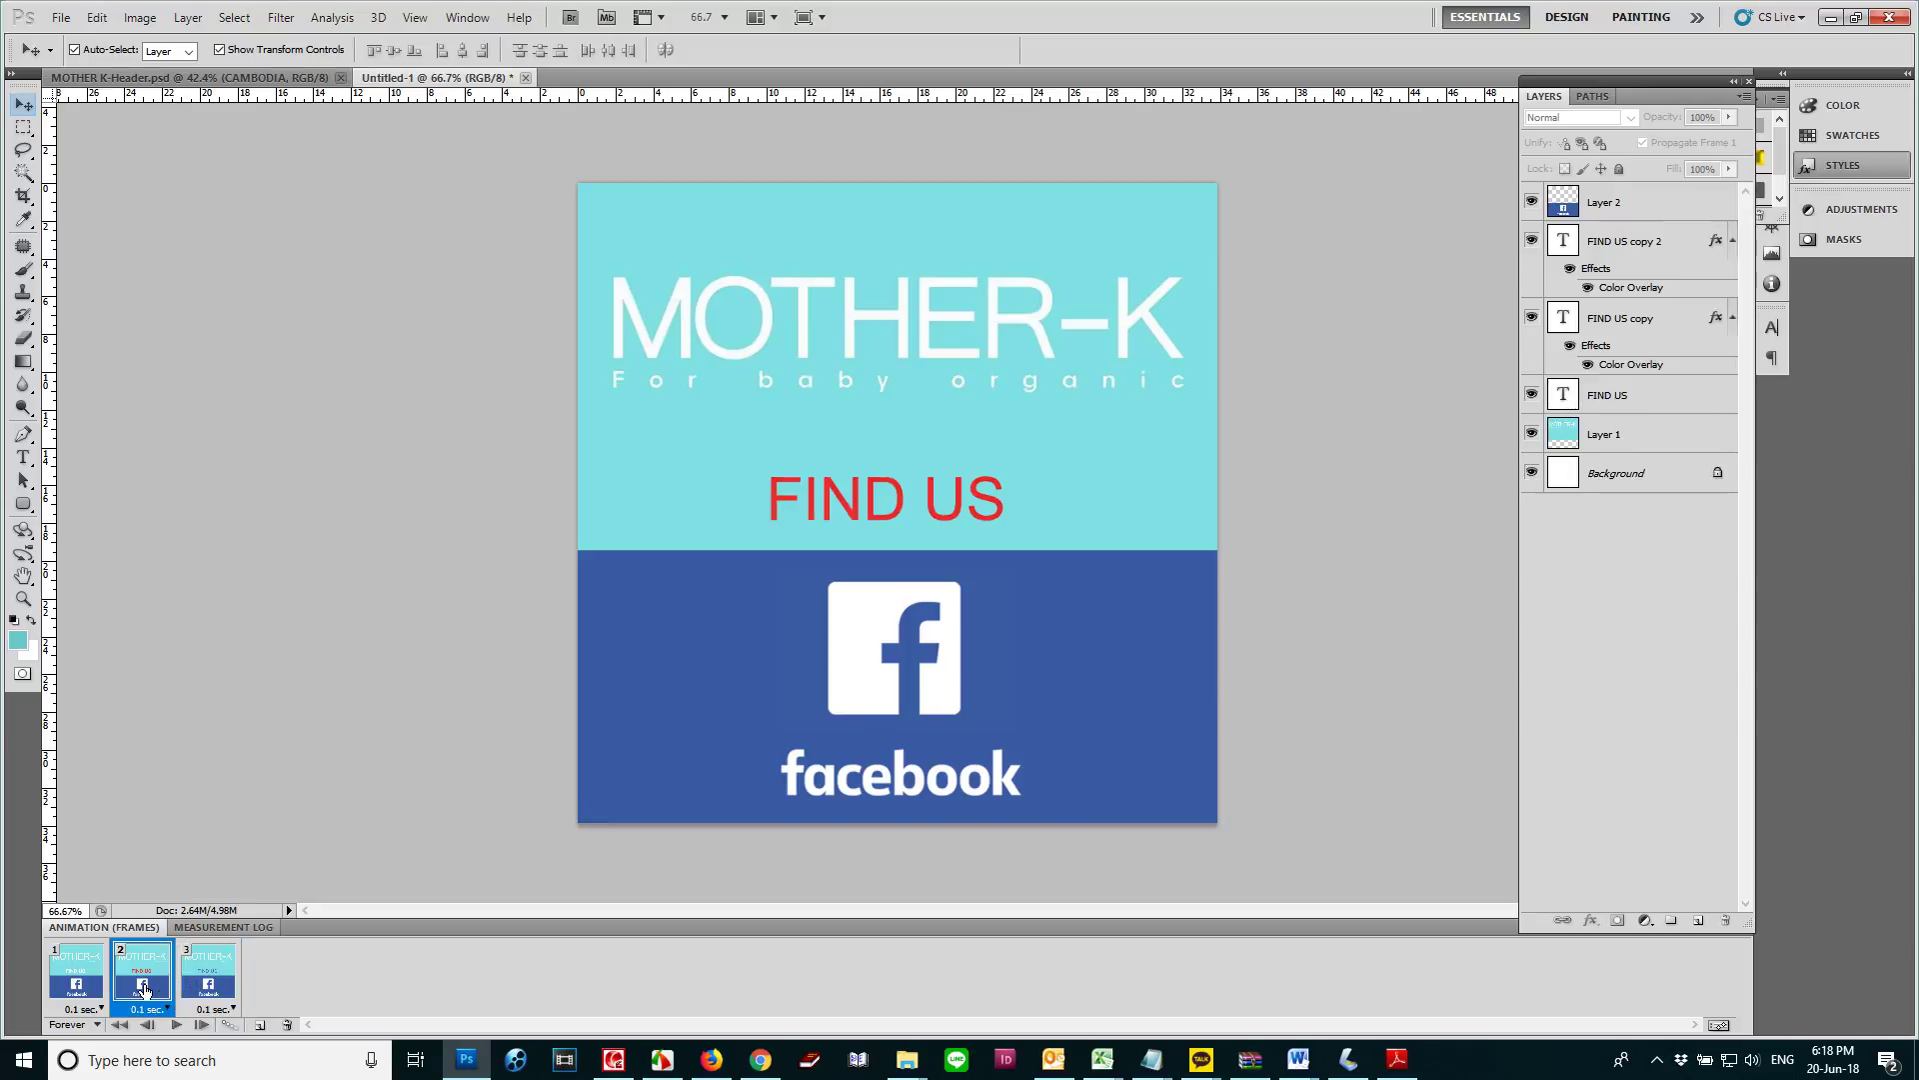
{"action": "left_click", "coordinate": [188, 990]}
{"action": "left_click", "coordinate": [138, 992]}
{"action": "left_click", "coordinate": [96, 991]}
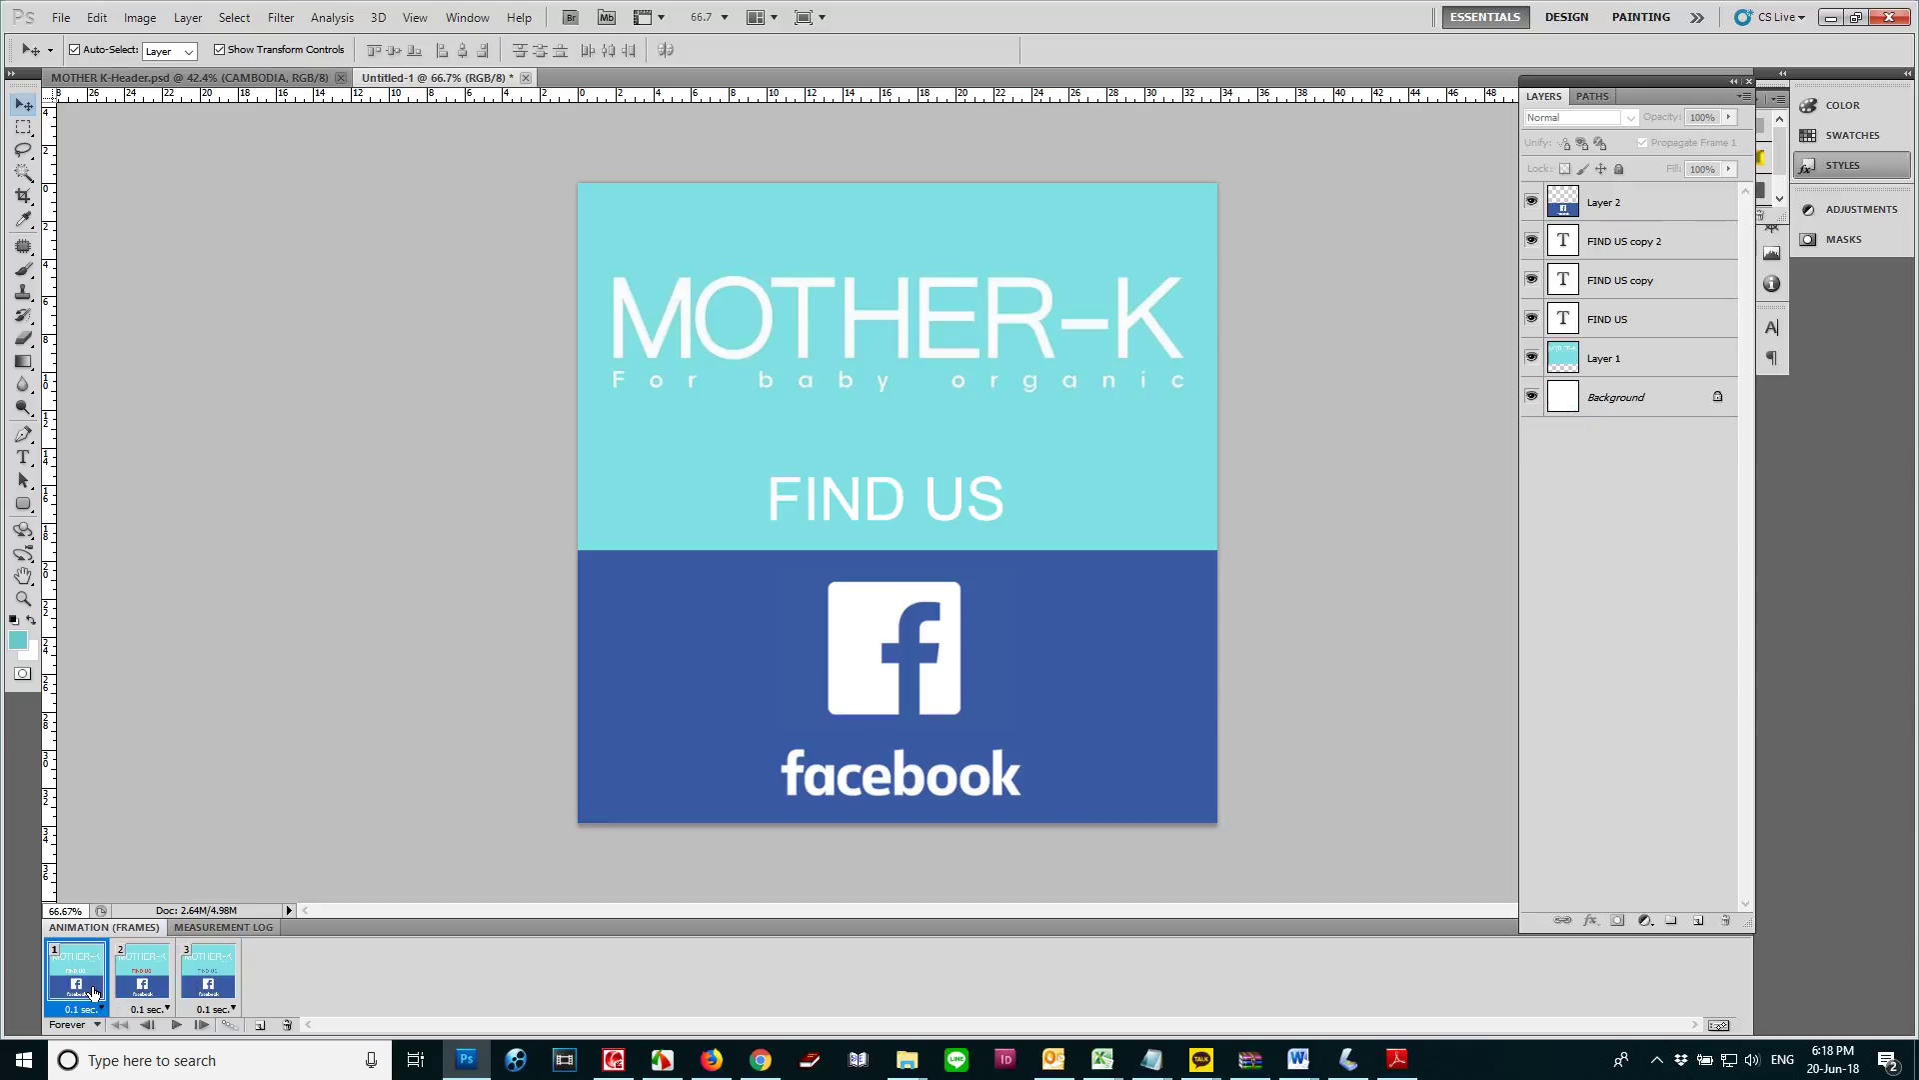
{"action": "left_click", "coordinate": [287, 1026]}
{"action": "left_click", "coordinate": [920, 390]}
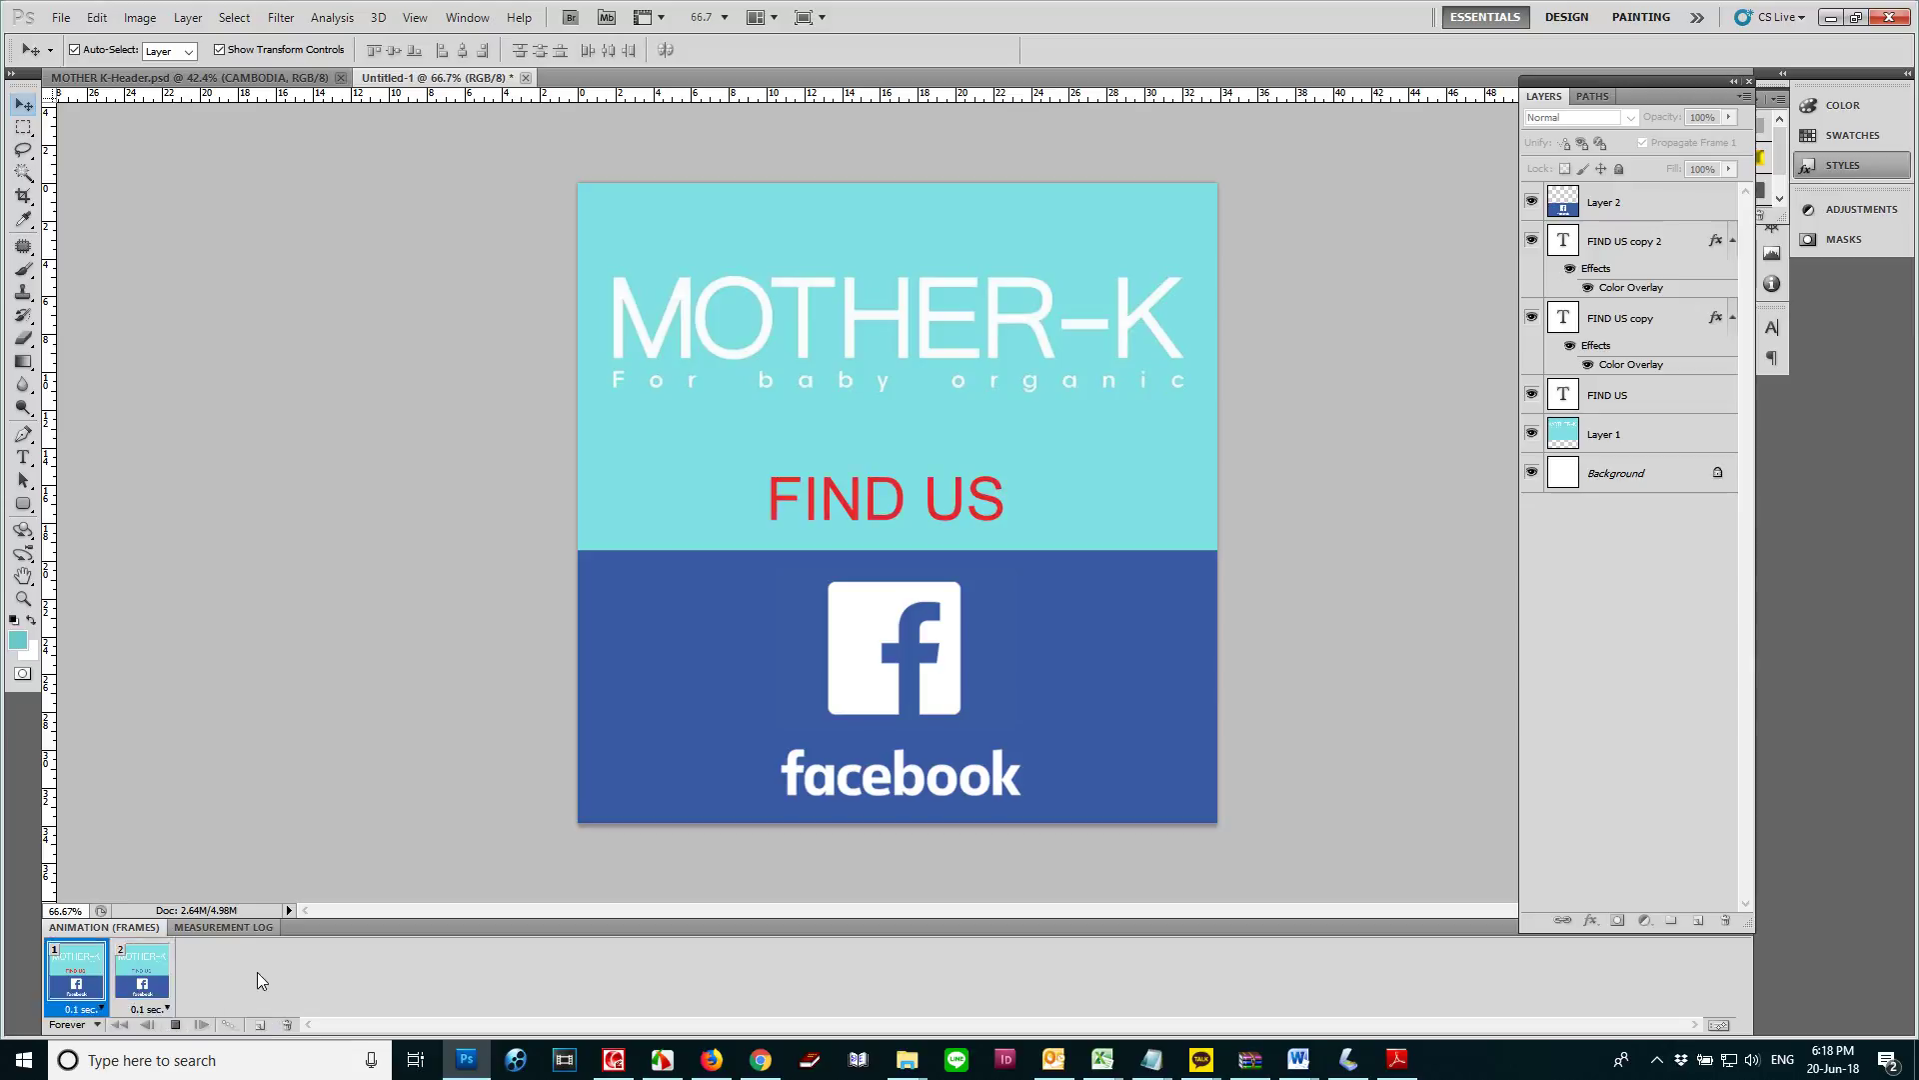
Save the animated graphic as a Photoshop document named Add-Blog in the MOTHER-K folder
{"action": "key", "text": "ctrl+s"}
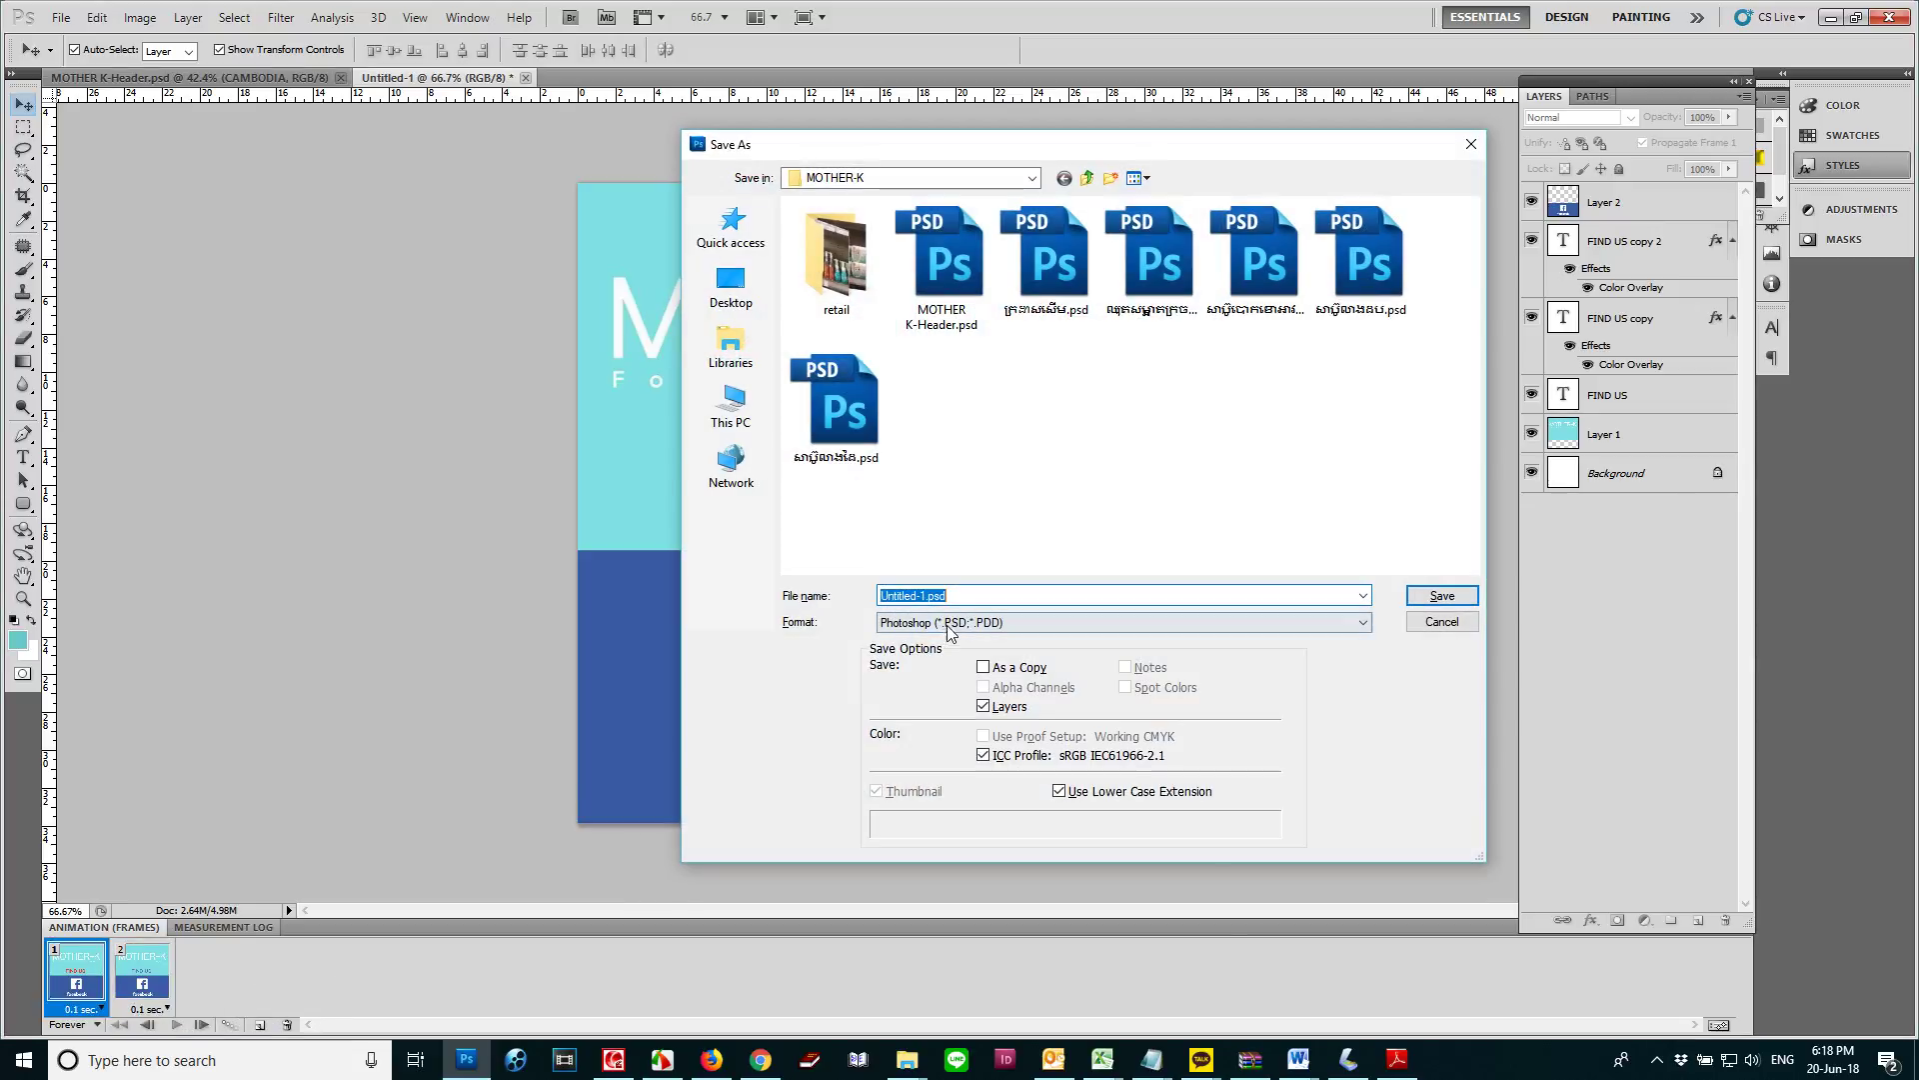
{"action": "type", "text": "Add-Blog"}
{"action": "key", "text": "Return"}
{"action": "key", "text": "Return"}
Export the graphic for web as the JPEG file Add-Blog.jpg in the MOTHER-K folder
{"action": "key", "text": "ctrl+alt+shift+s"}
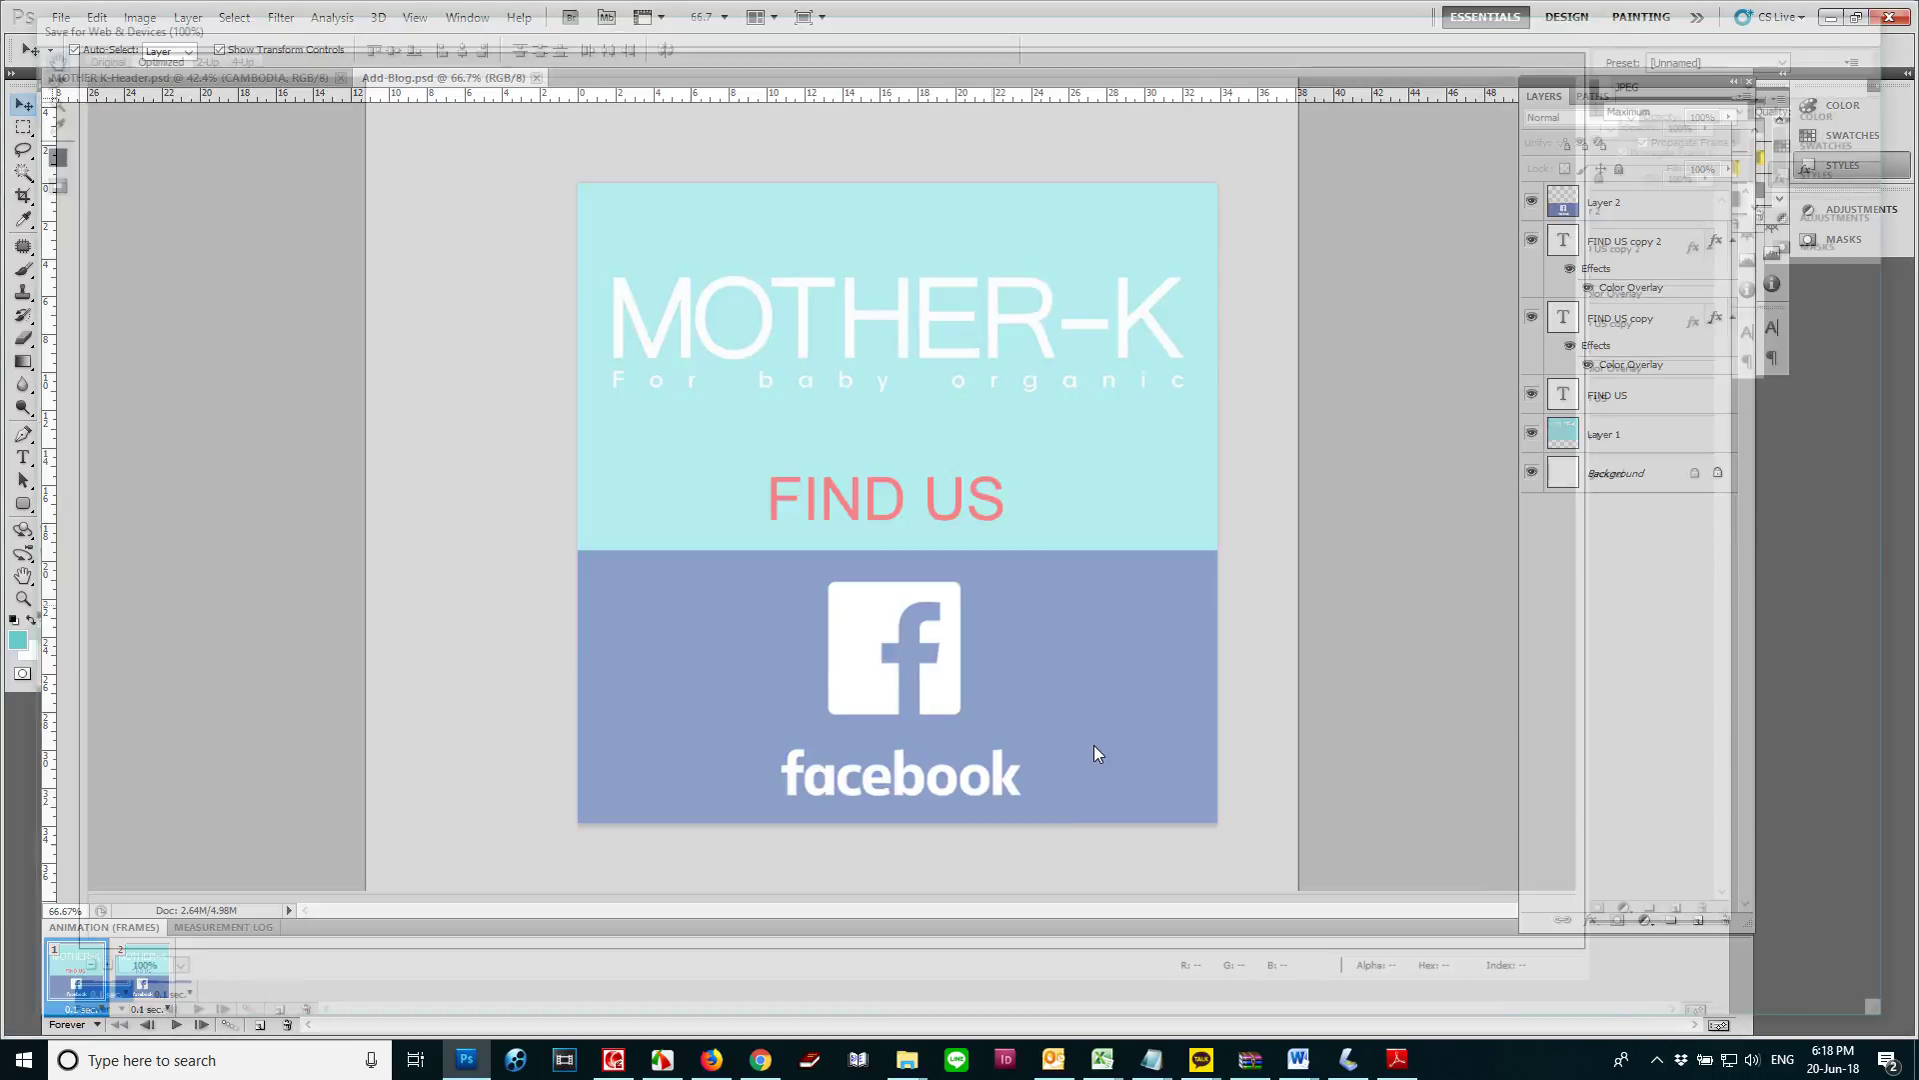
{"action": "left_click", "coordinate": [1540, 1011]}
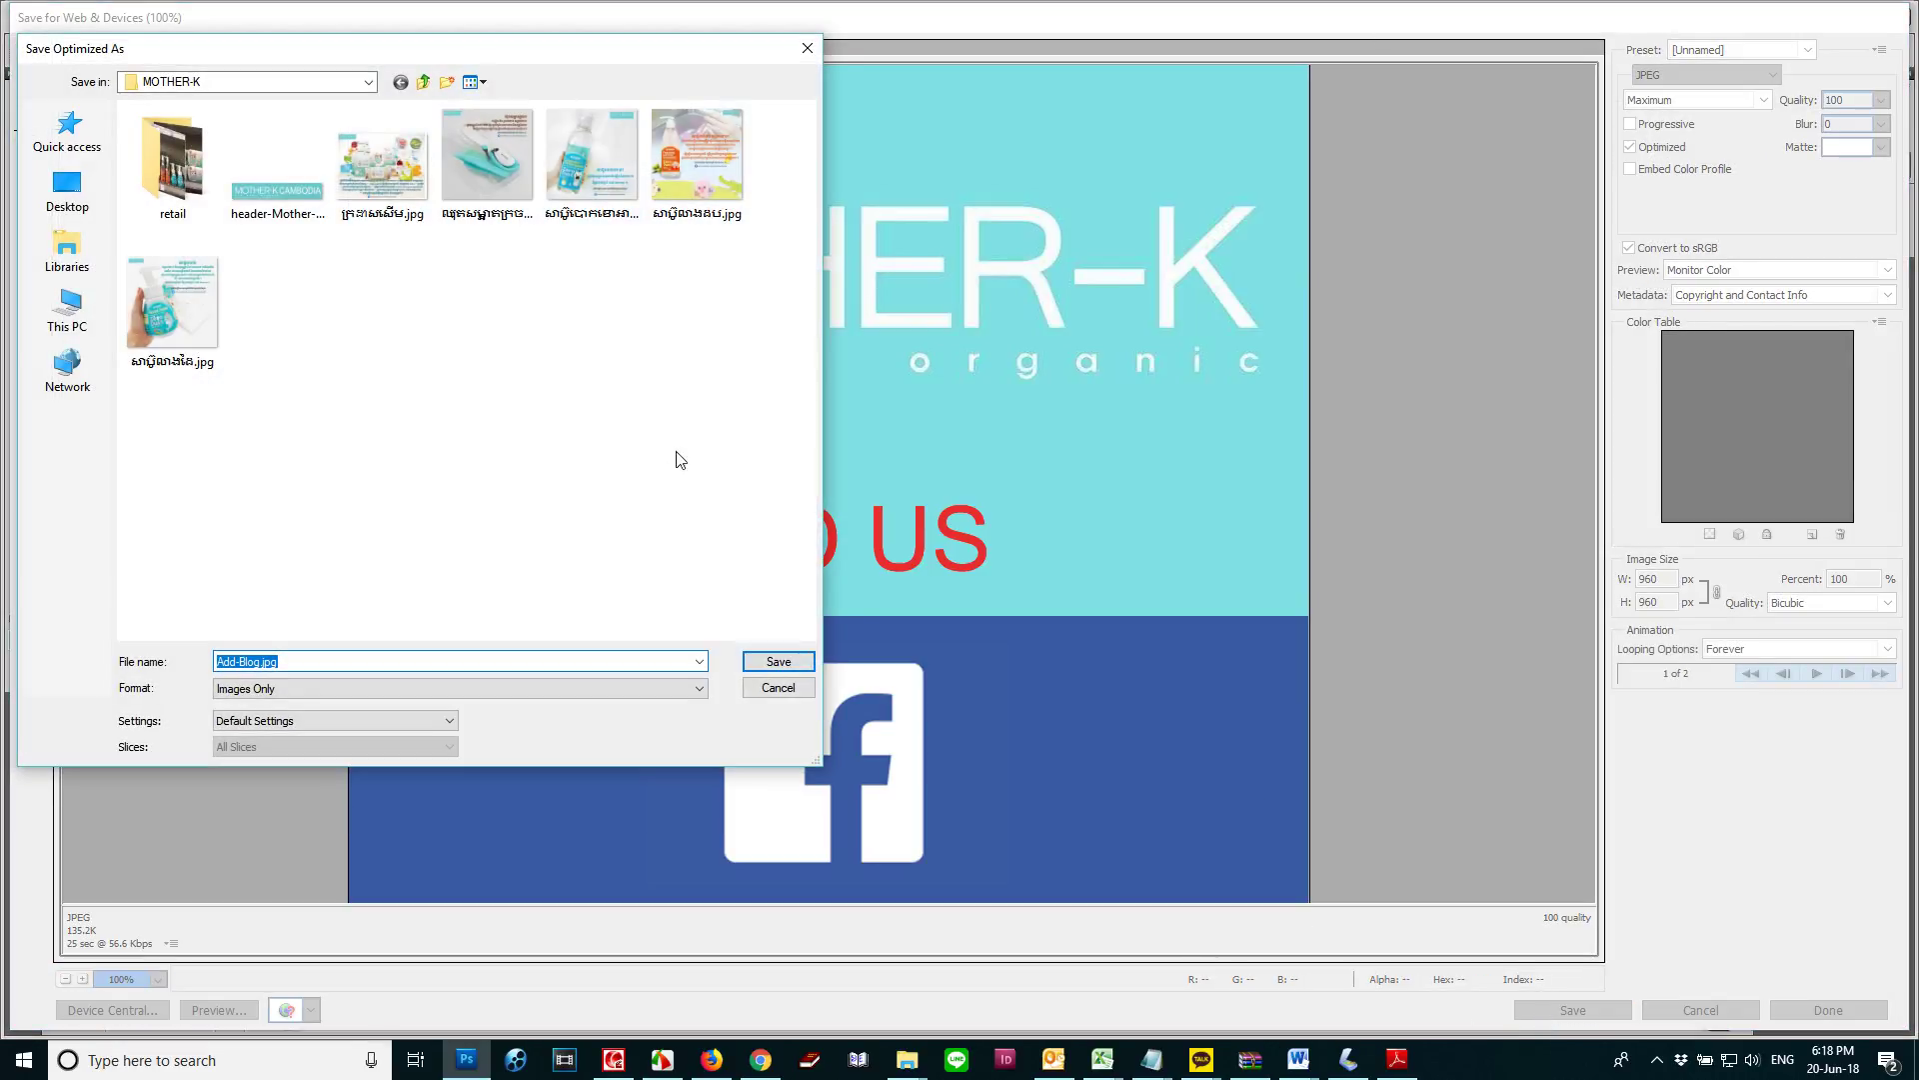
{"action": "left_click", "coordinate": [765, 660]}
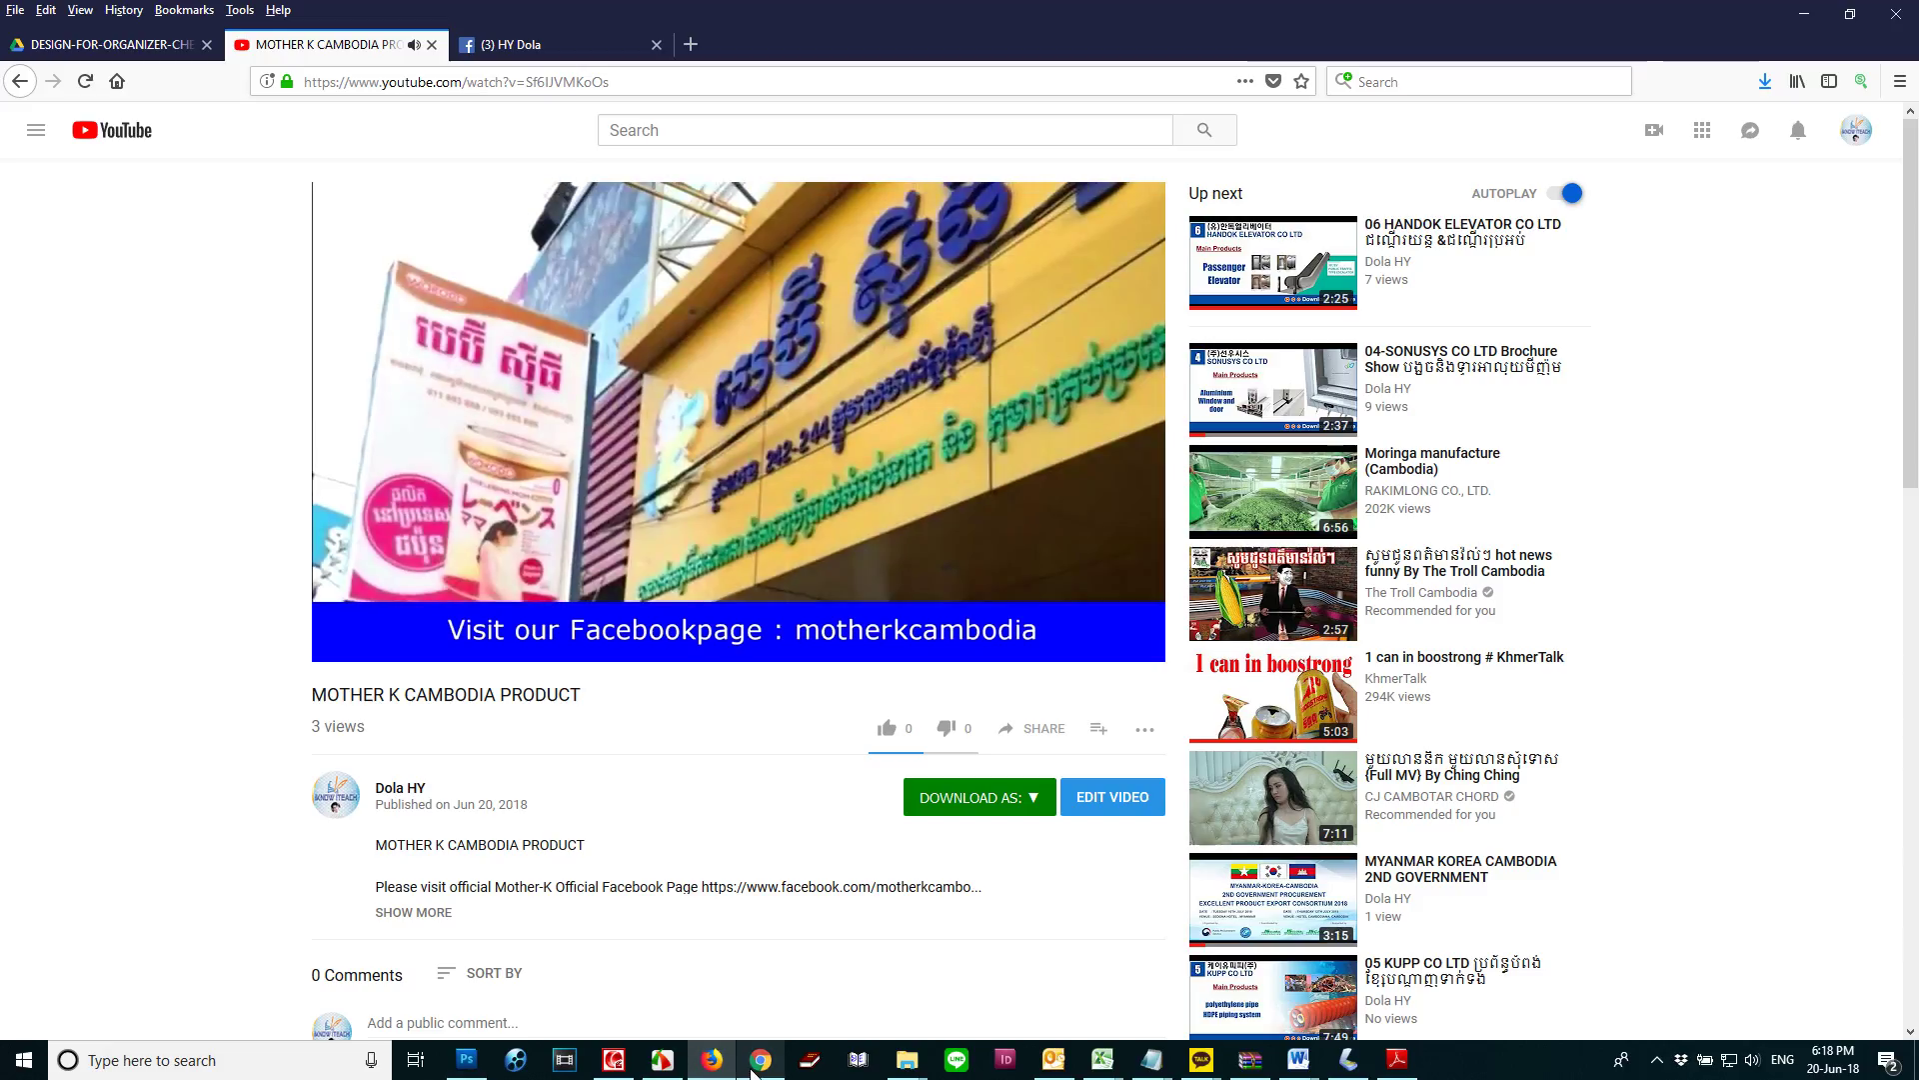
Switch to the Blogger layout page in Chrome and add an Image gadget to the sidebar-left-1 section
{"action": "left_click", "coordinate": [755, 1067]}
{"action": "left_click", "coordinate": [874, 14]}
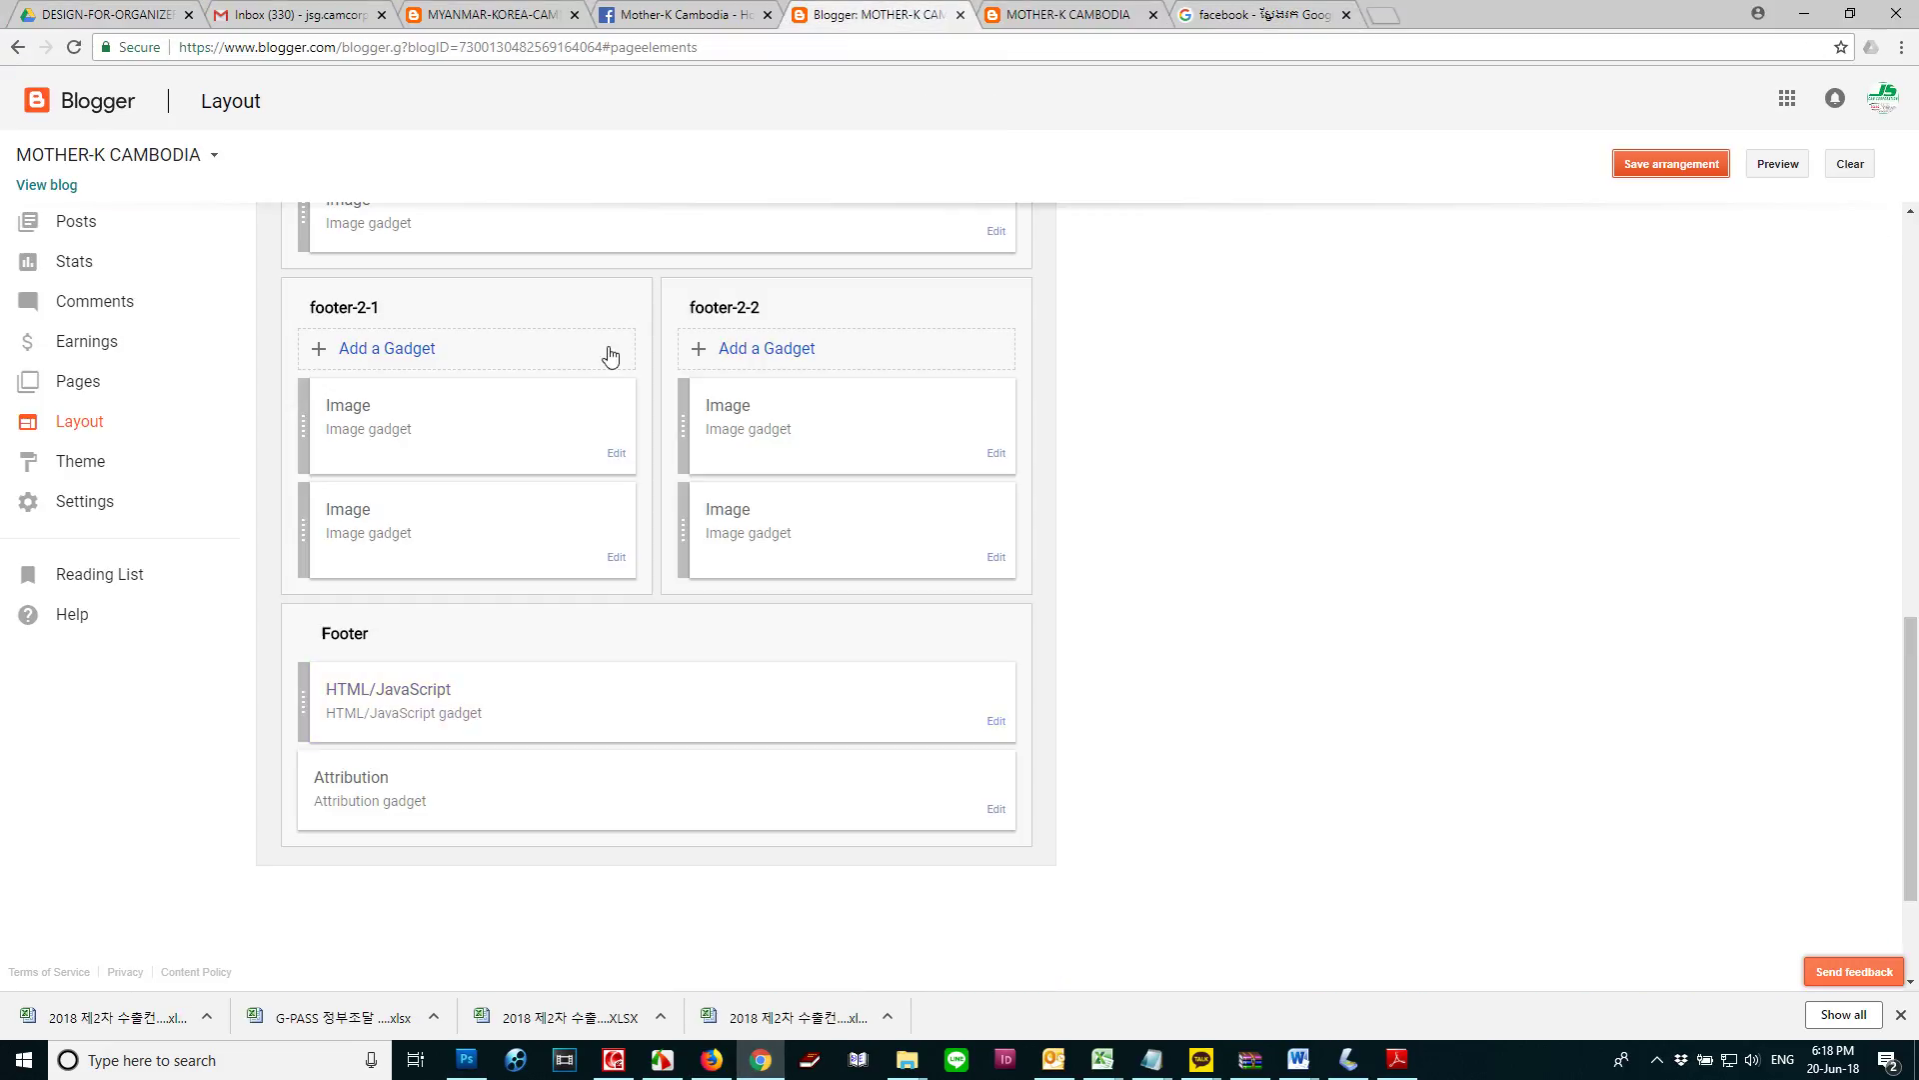
{"action": "scroll", "coordinate": [608, 385], "scroll_direction": "up", "scroll_amount": 7}
{"action": "left_click", "coordinate": [418, 519]}
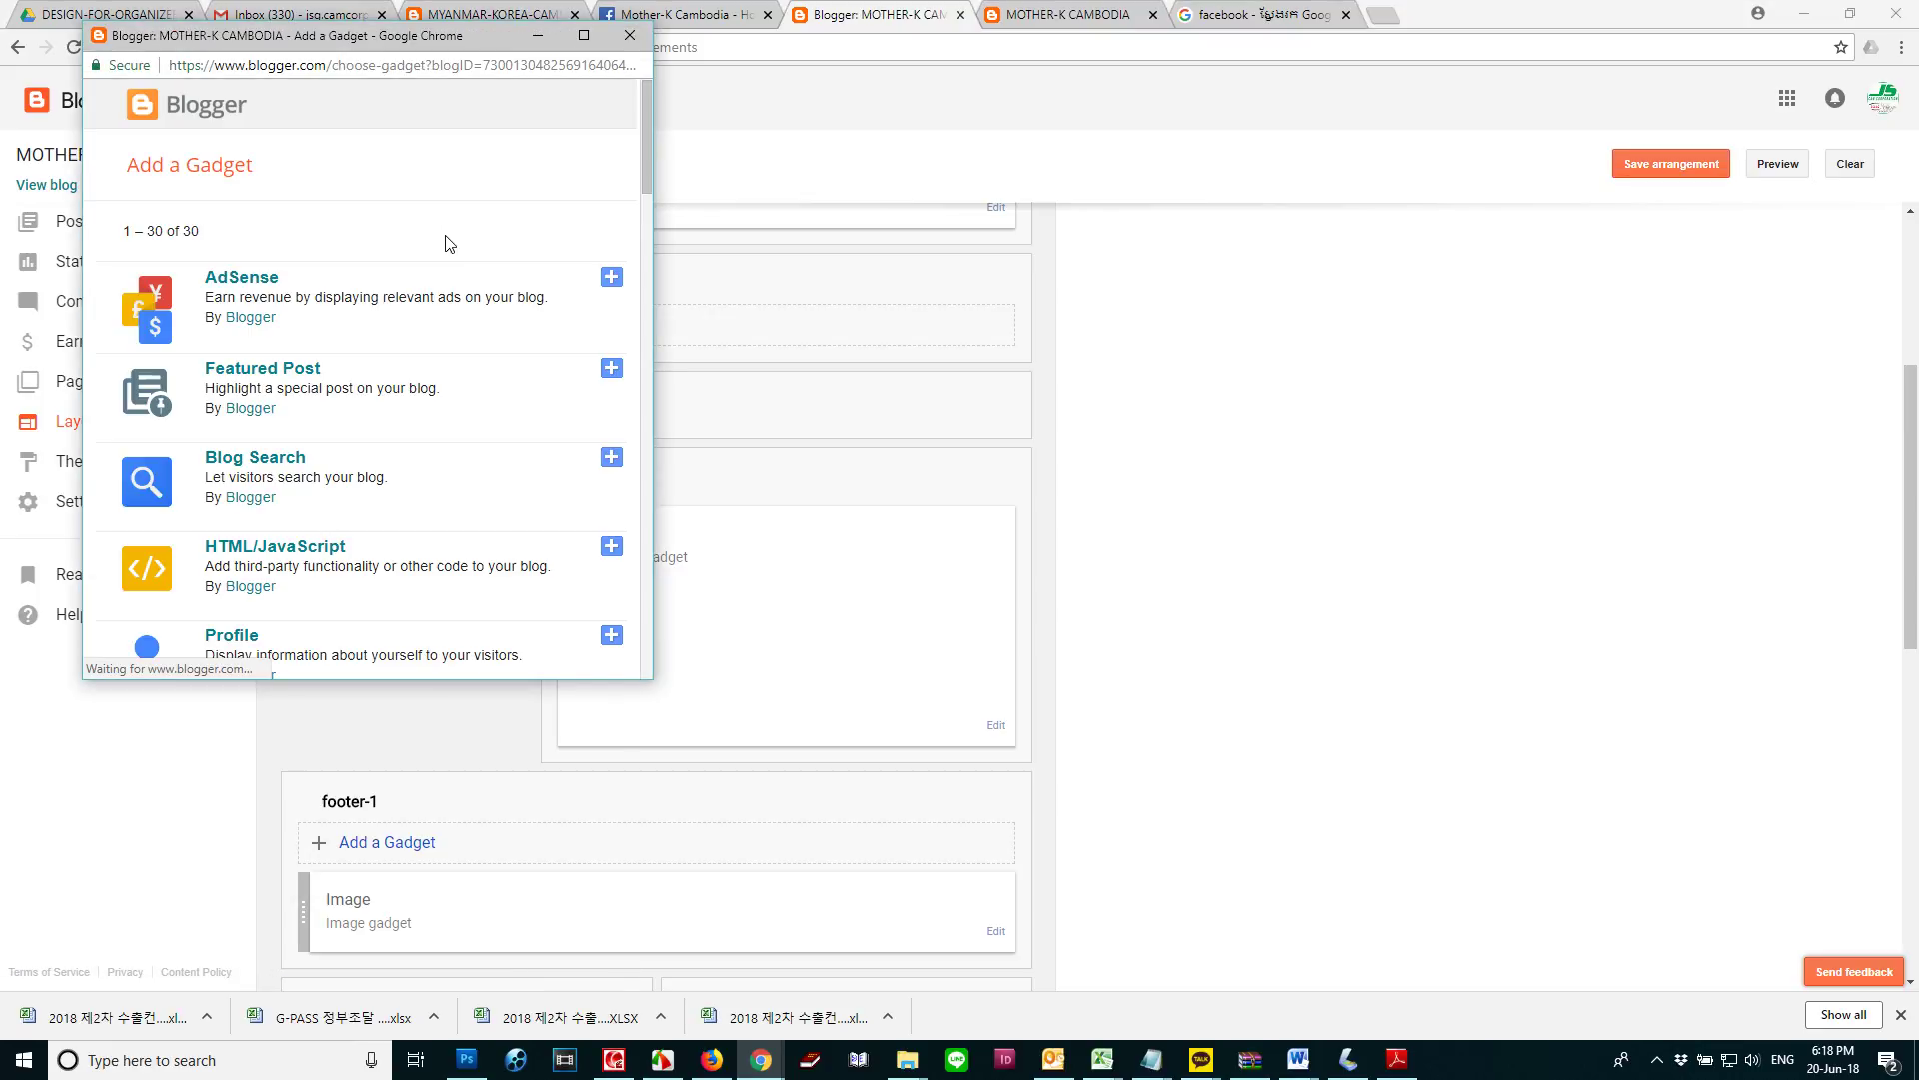
{"action": "scroll", "coordinate": [544, 450], "scroll_direction": "down", "scroll_amount": 1}
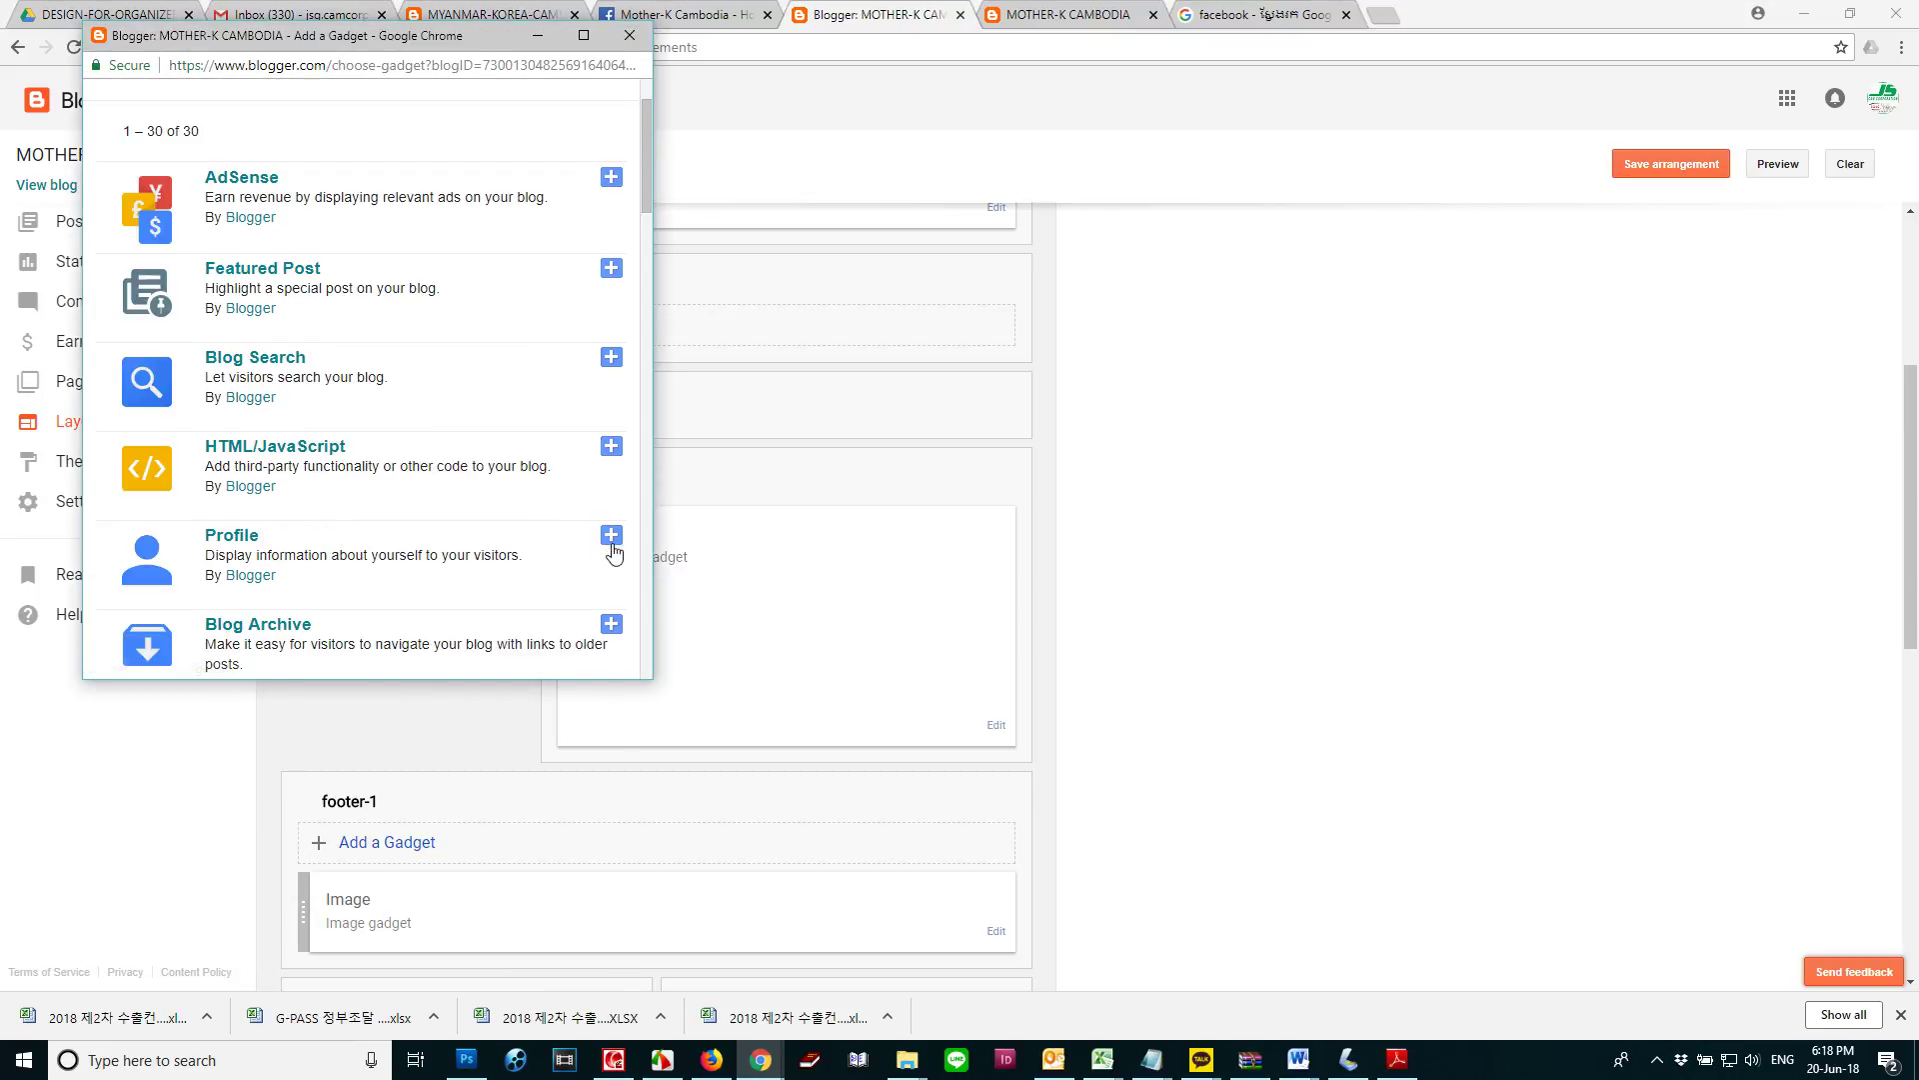
{"action": "scroll", "coordinate": [600, 540], "scroll_direction": "down", "scroll_amount": 4}
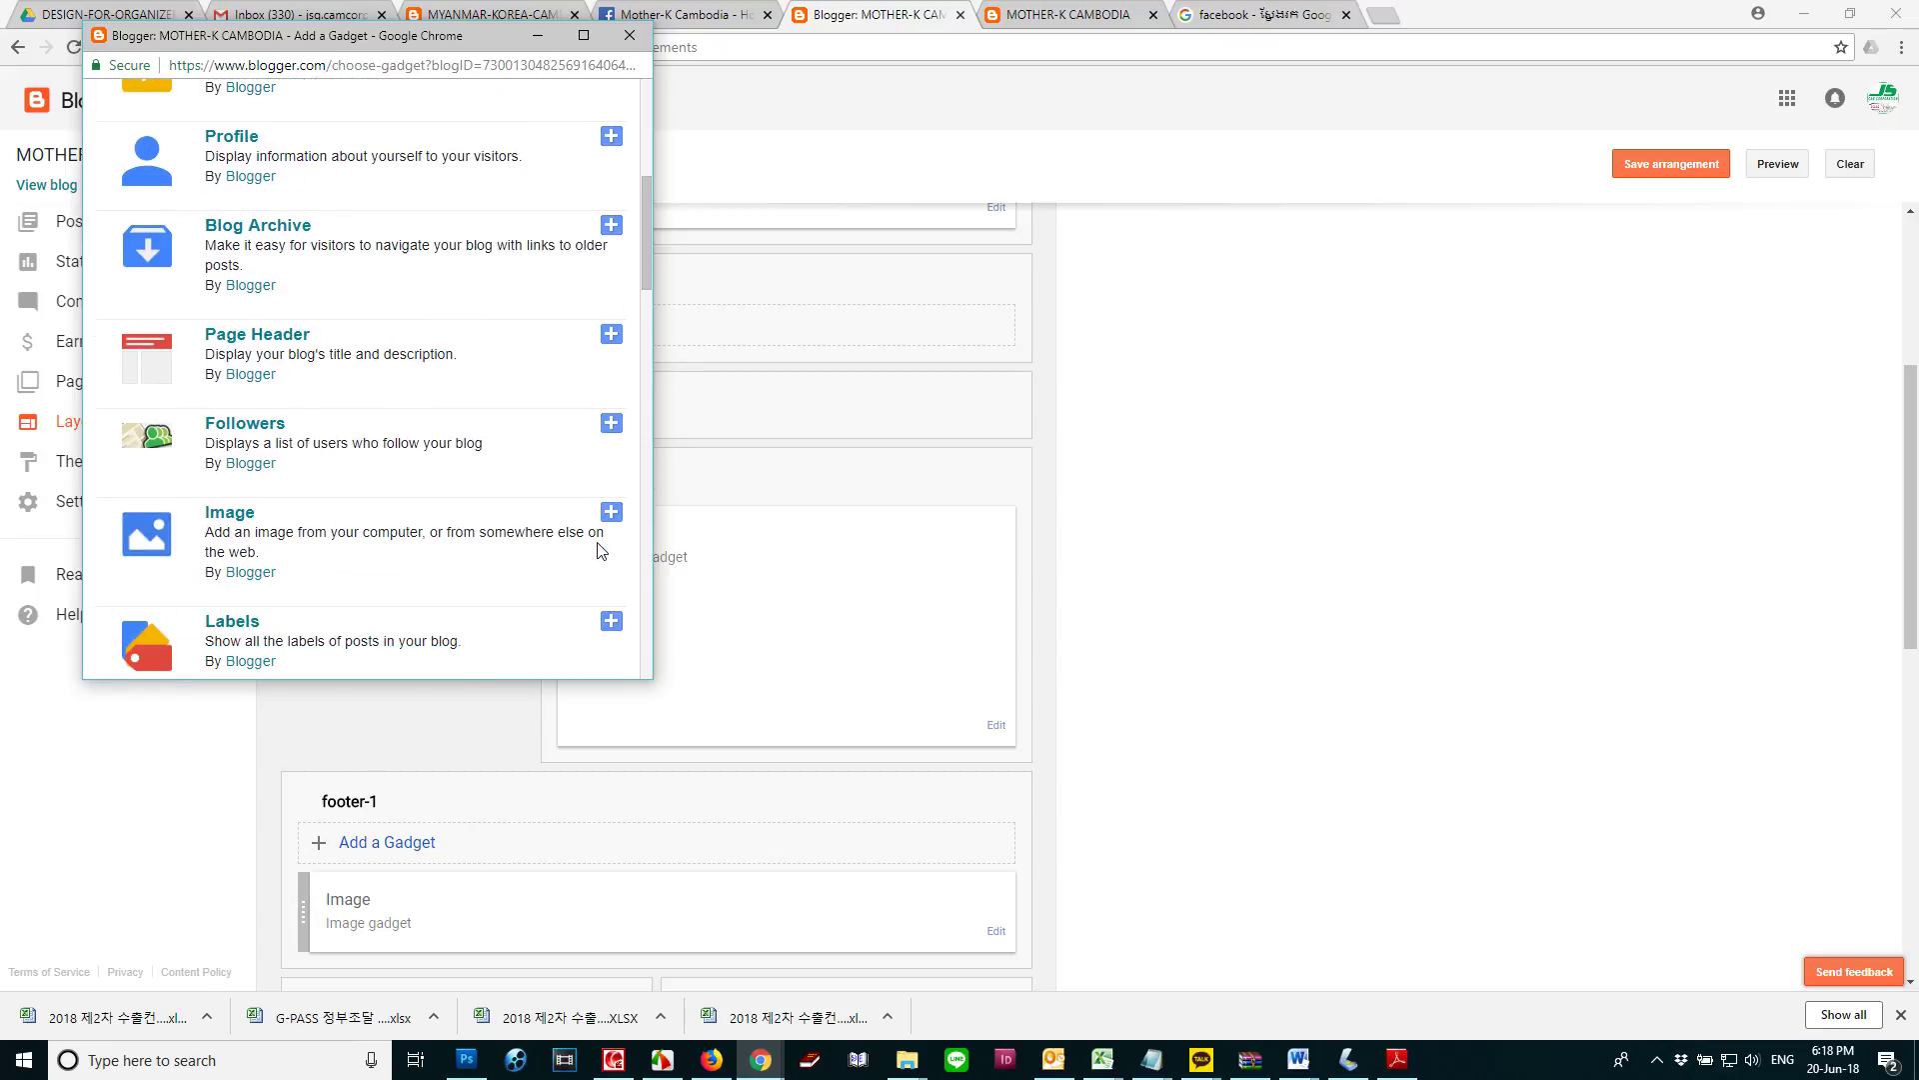
{"action": "left_click", "coordinate": [610, 513]}
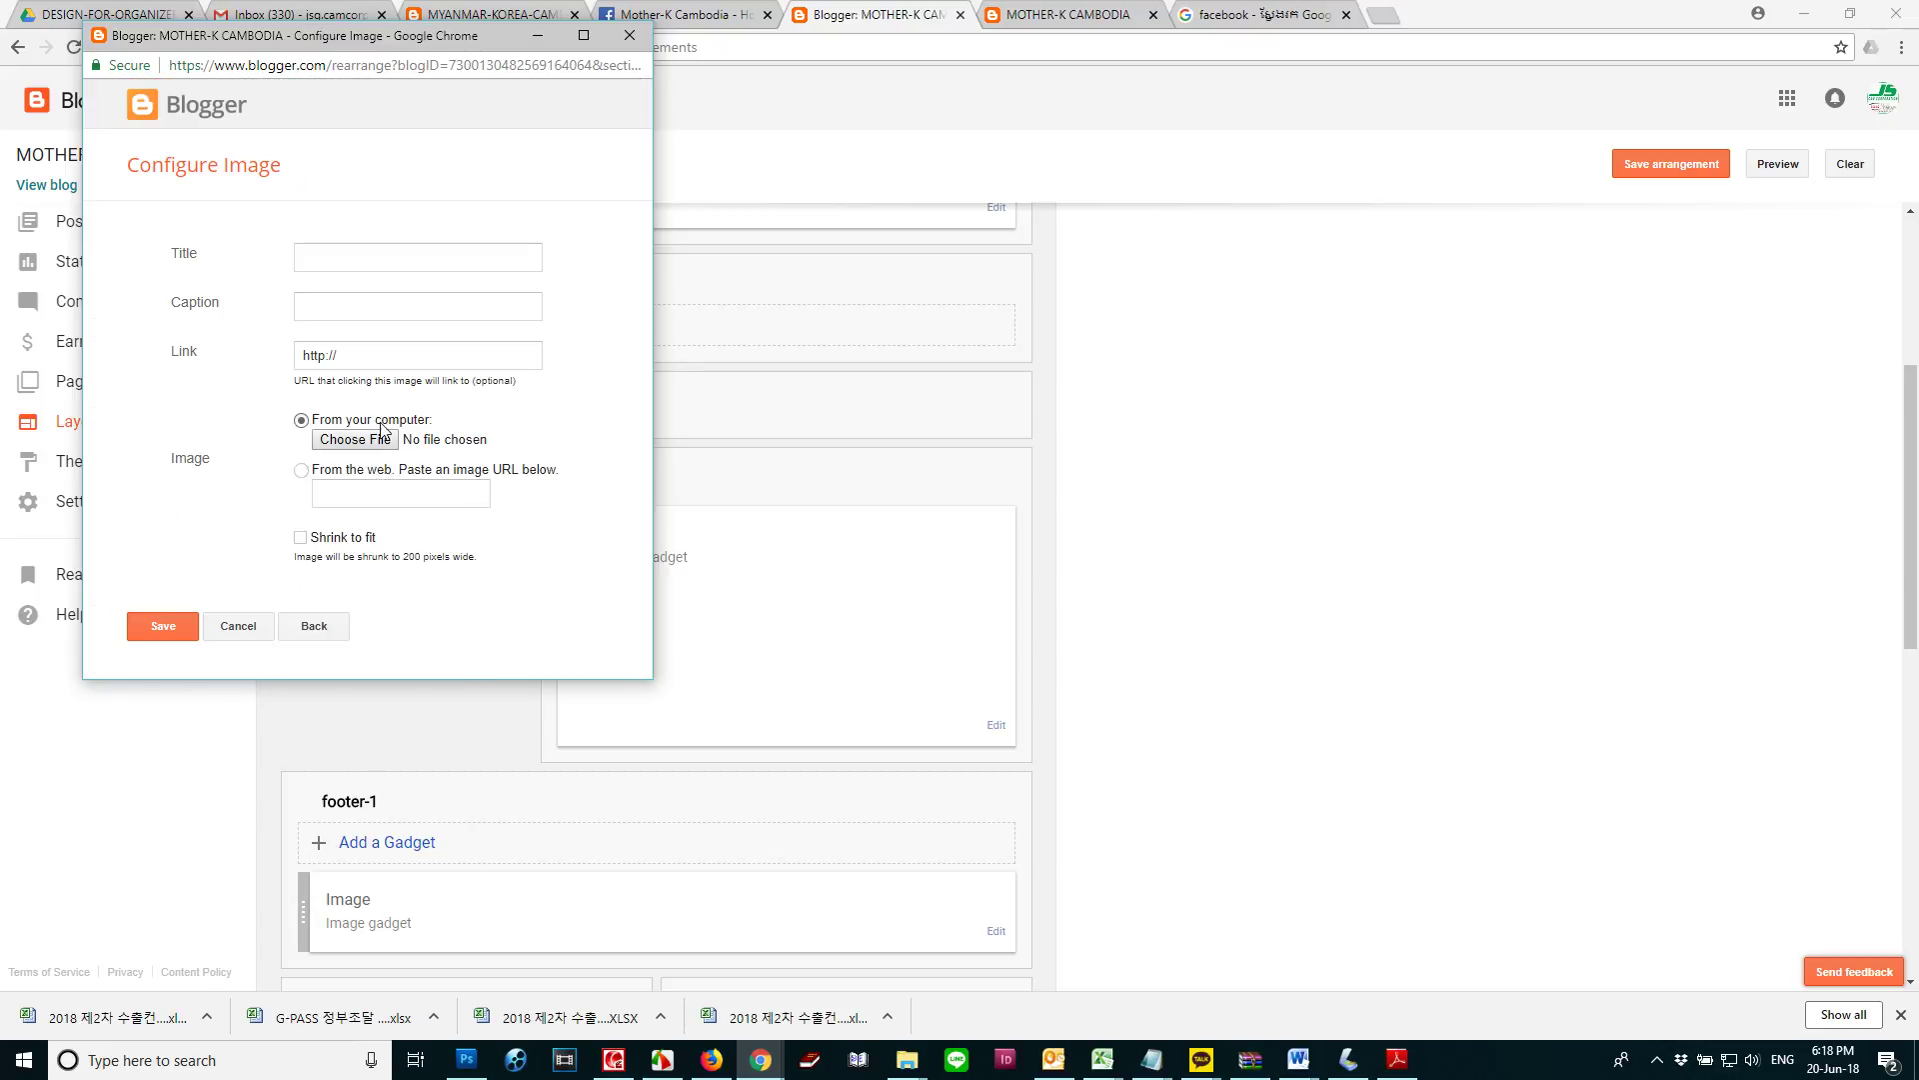
Upload Add-Blog.jpg from the computer as the new gadget's image
{"action": "left_click", "coordinate": [365, 439]}
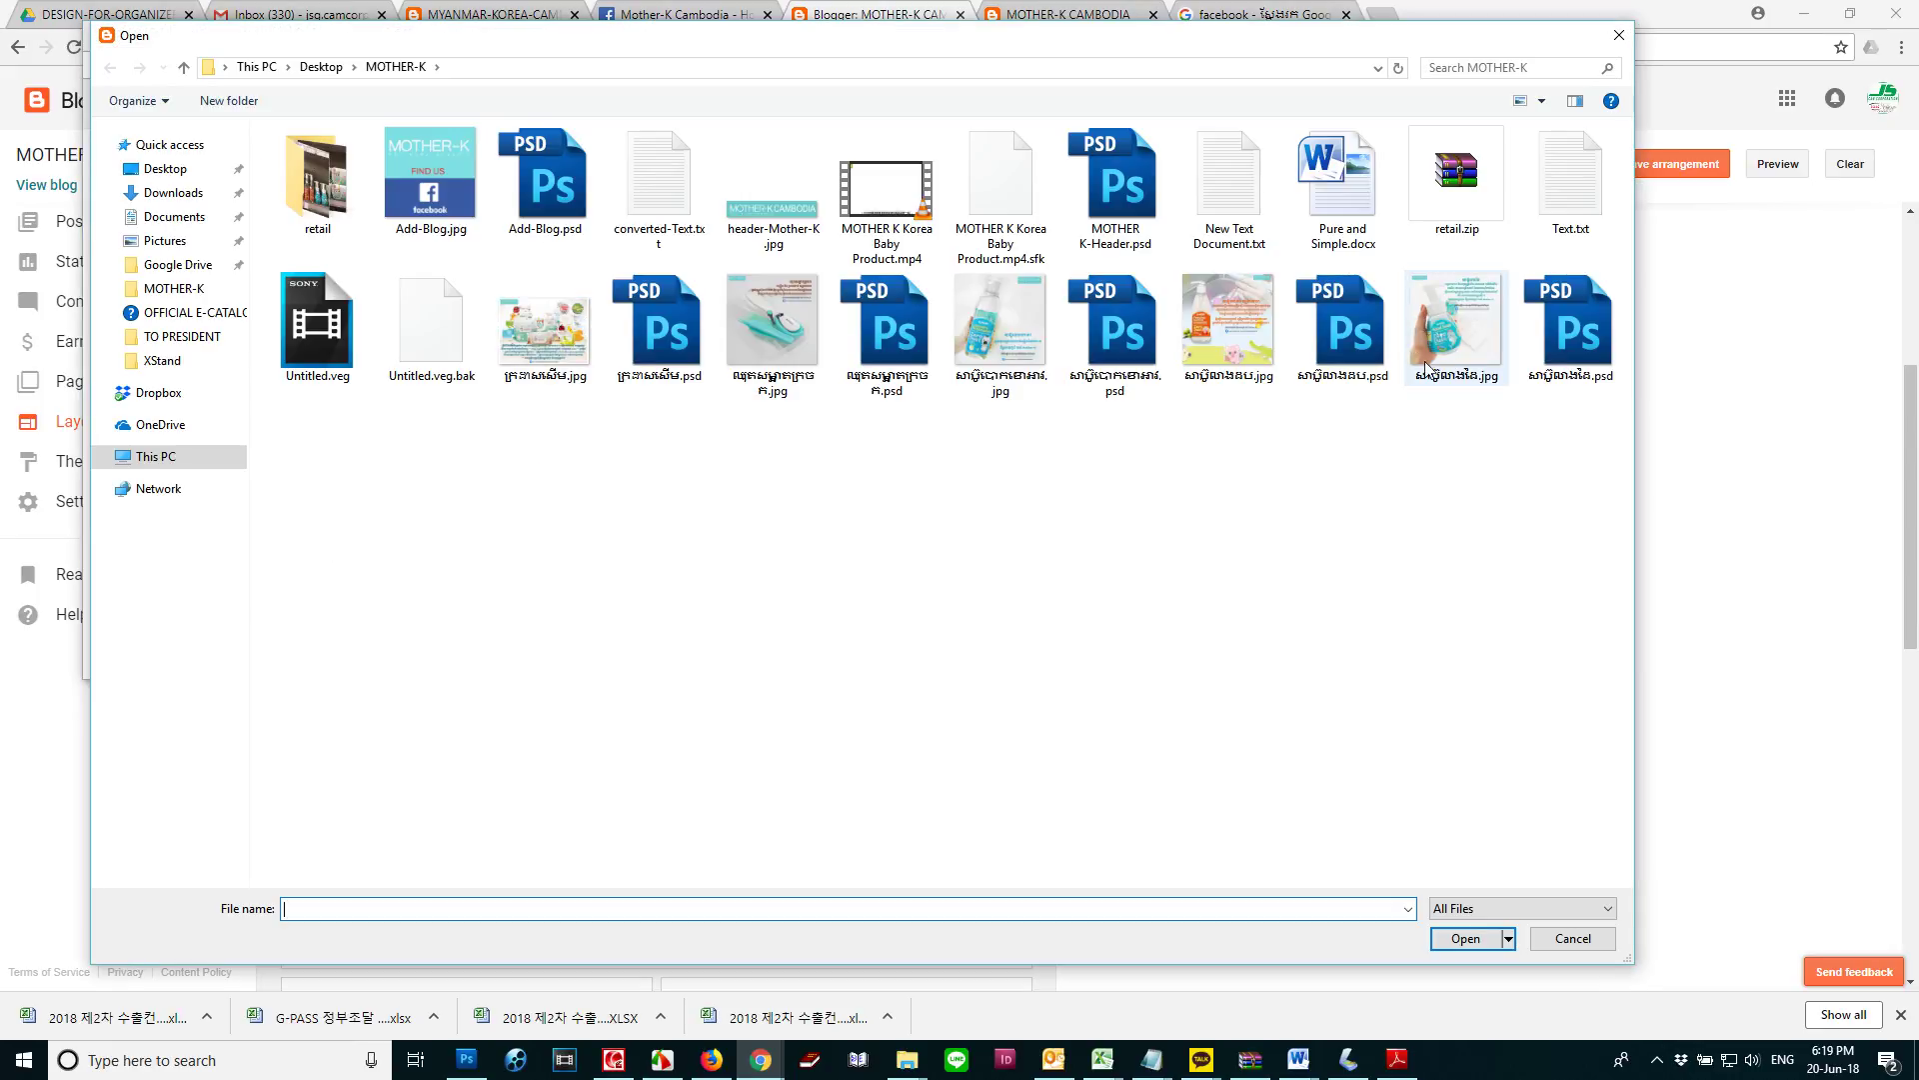
{"action": "left_click", "coordinate": [430, 178]}
{"action": "left_click", "coordinate": [1466, 938]}
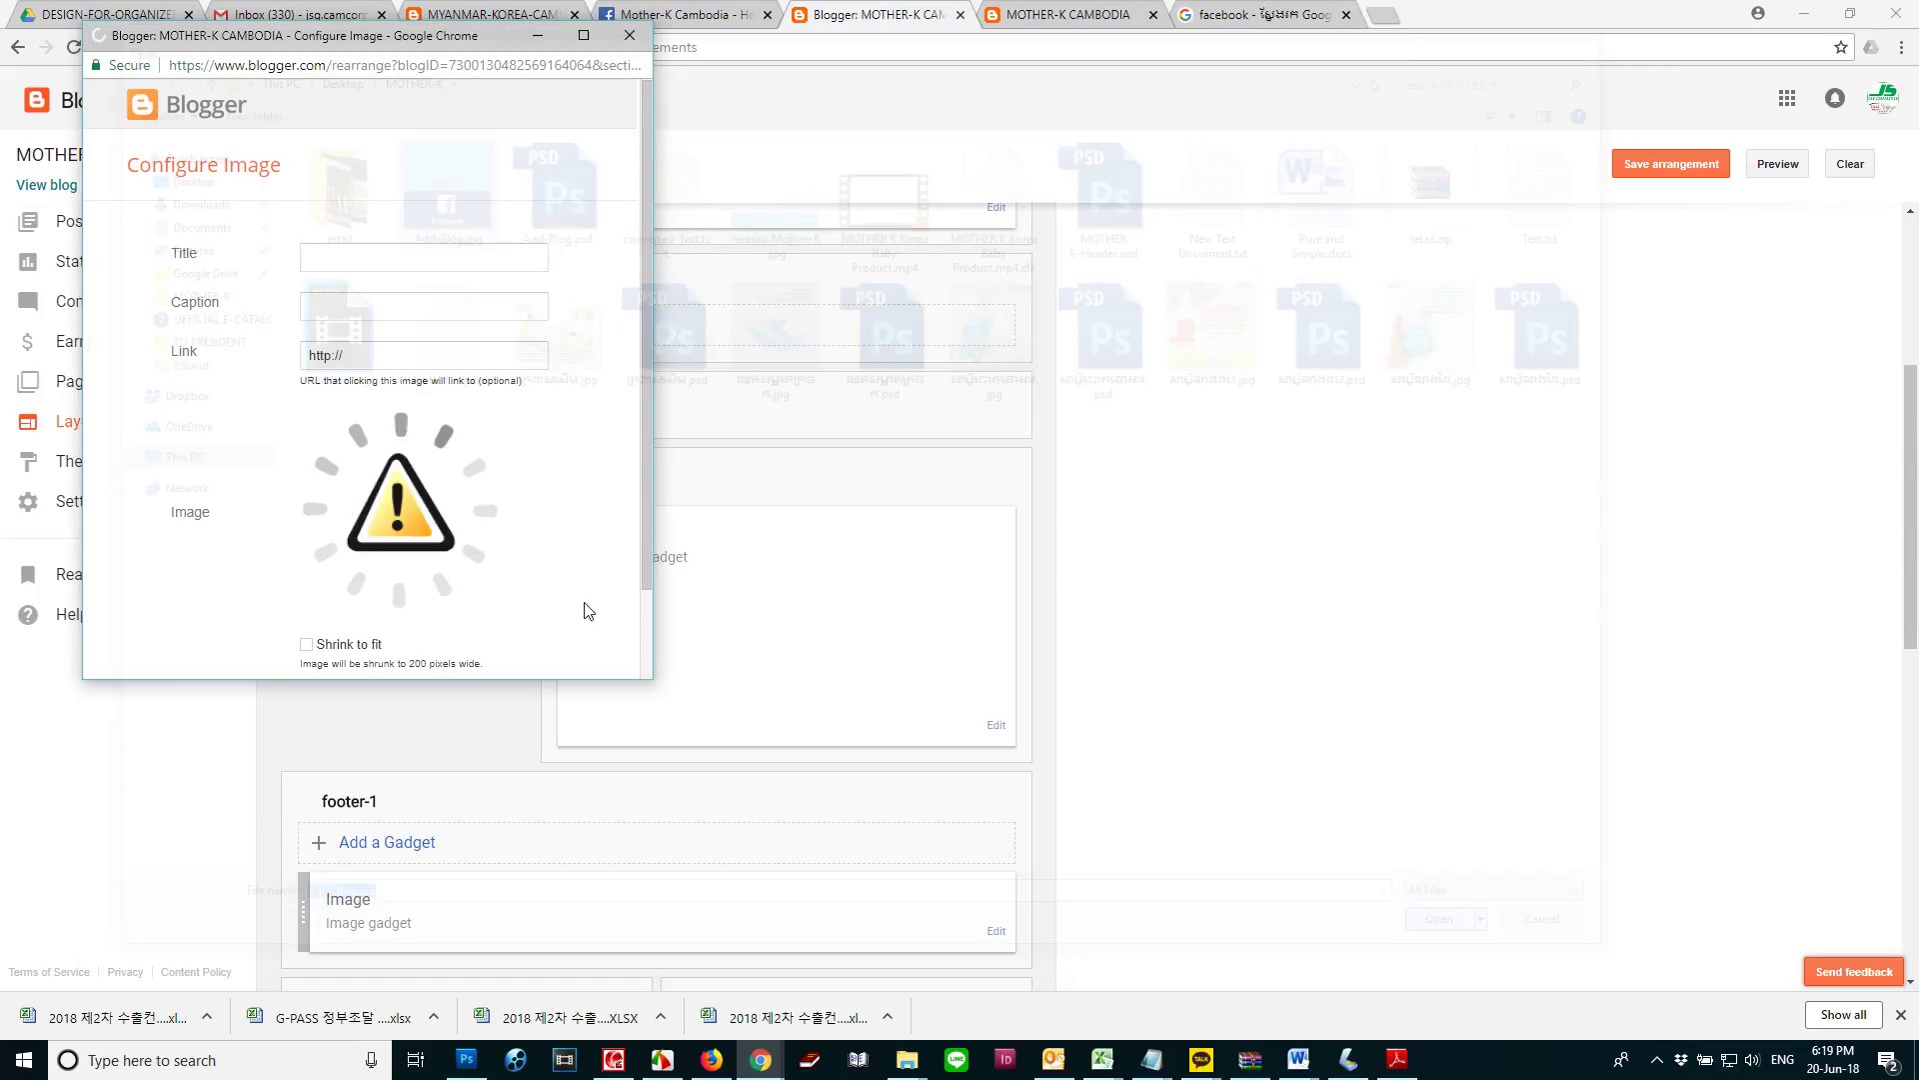
Copy the Mother-K Cambodia Facebook page address and set it as the link of the sidebar image gadget
{"action": "left_click", "coordinate": [706, 12]}
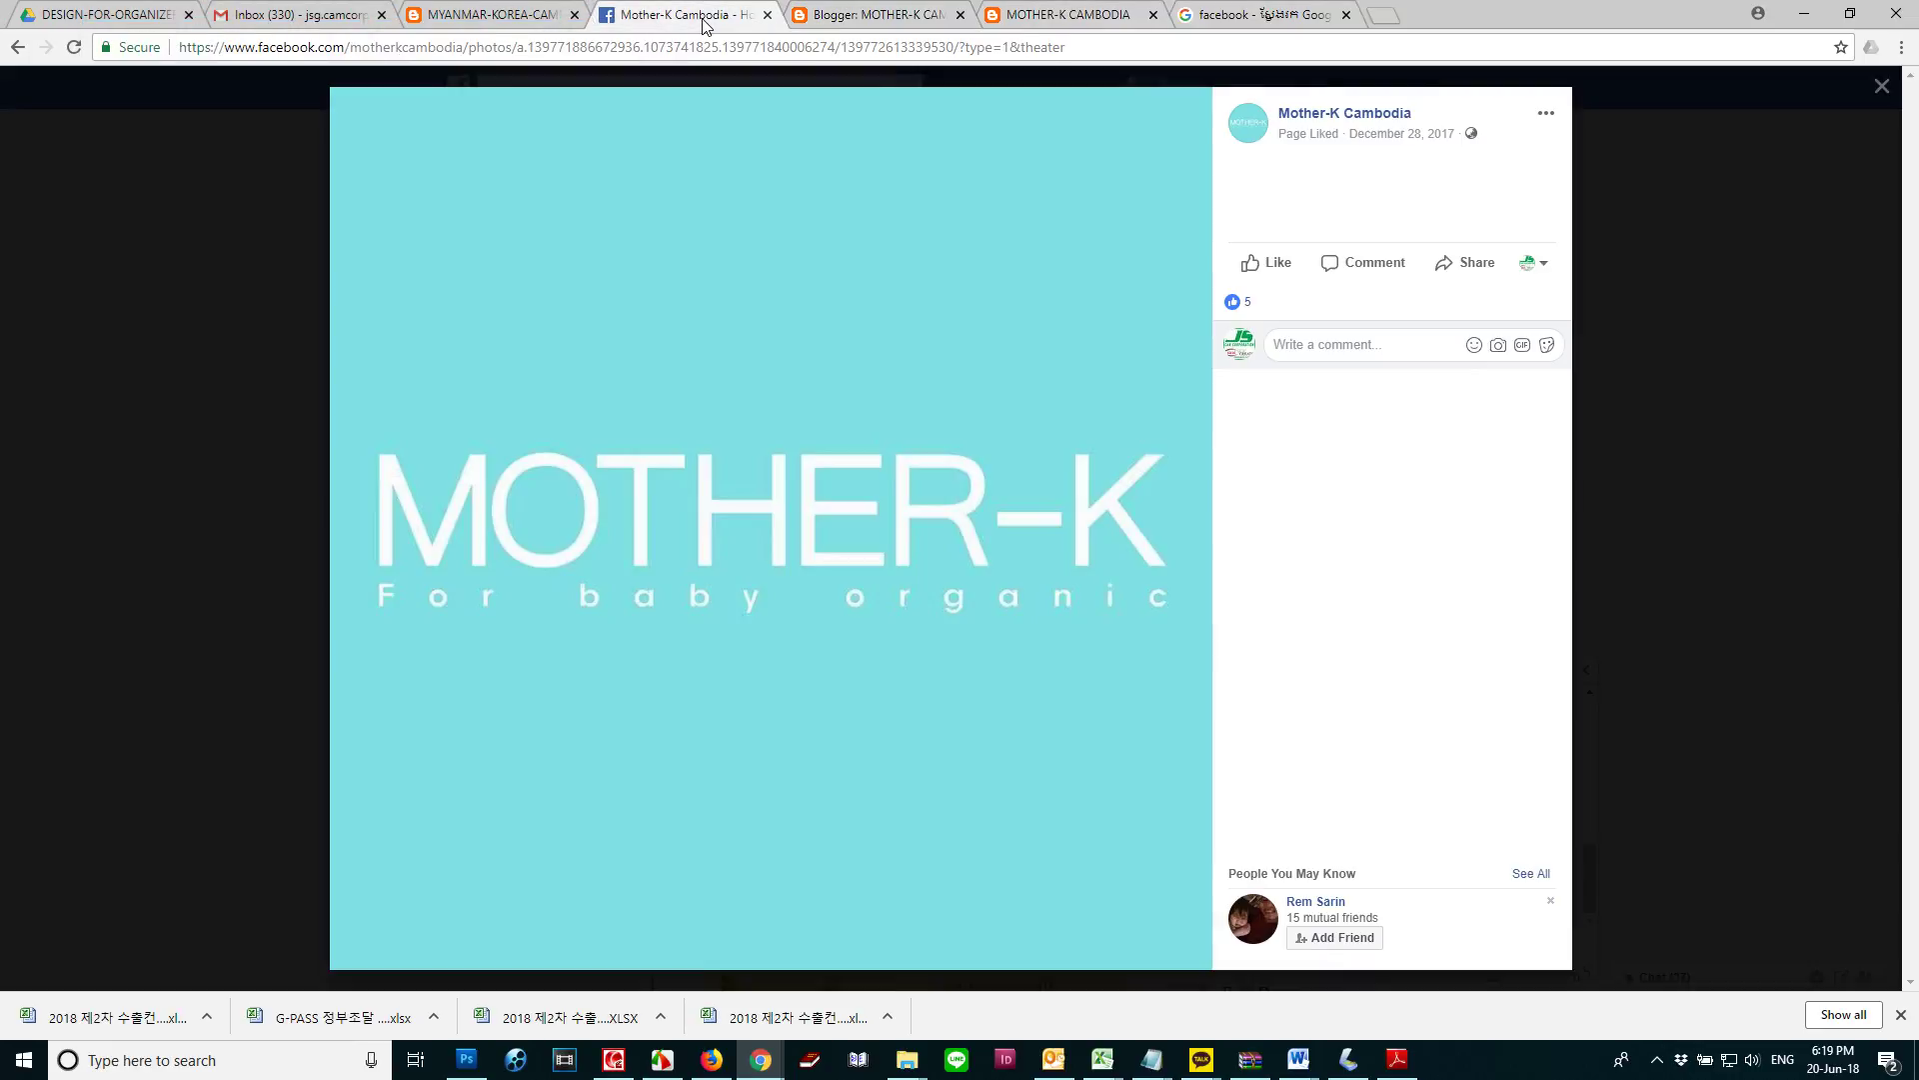
{"action": "left_click", "coordinate": [1881, 86]}
{"action": "left_click", "coordinate": [533, 47]}
{"action": "key", "text": "ctrl+c"}
{"action": "left_click", "coordinate": [875, 12]}
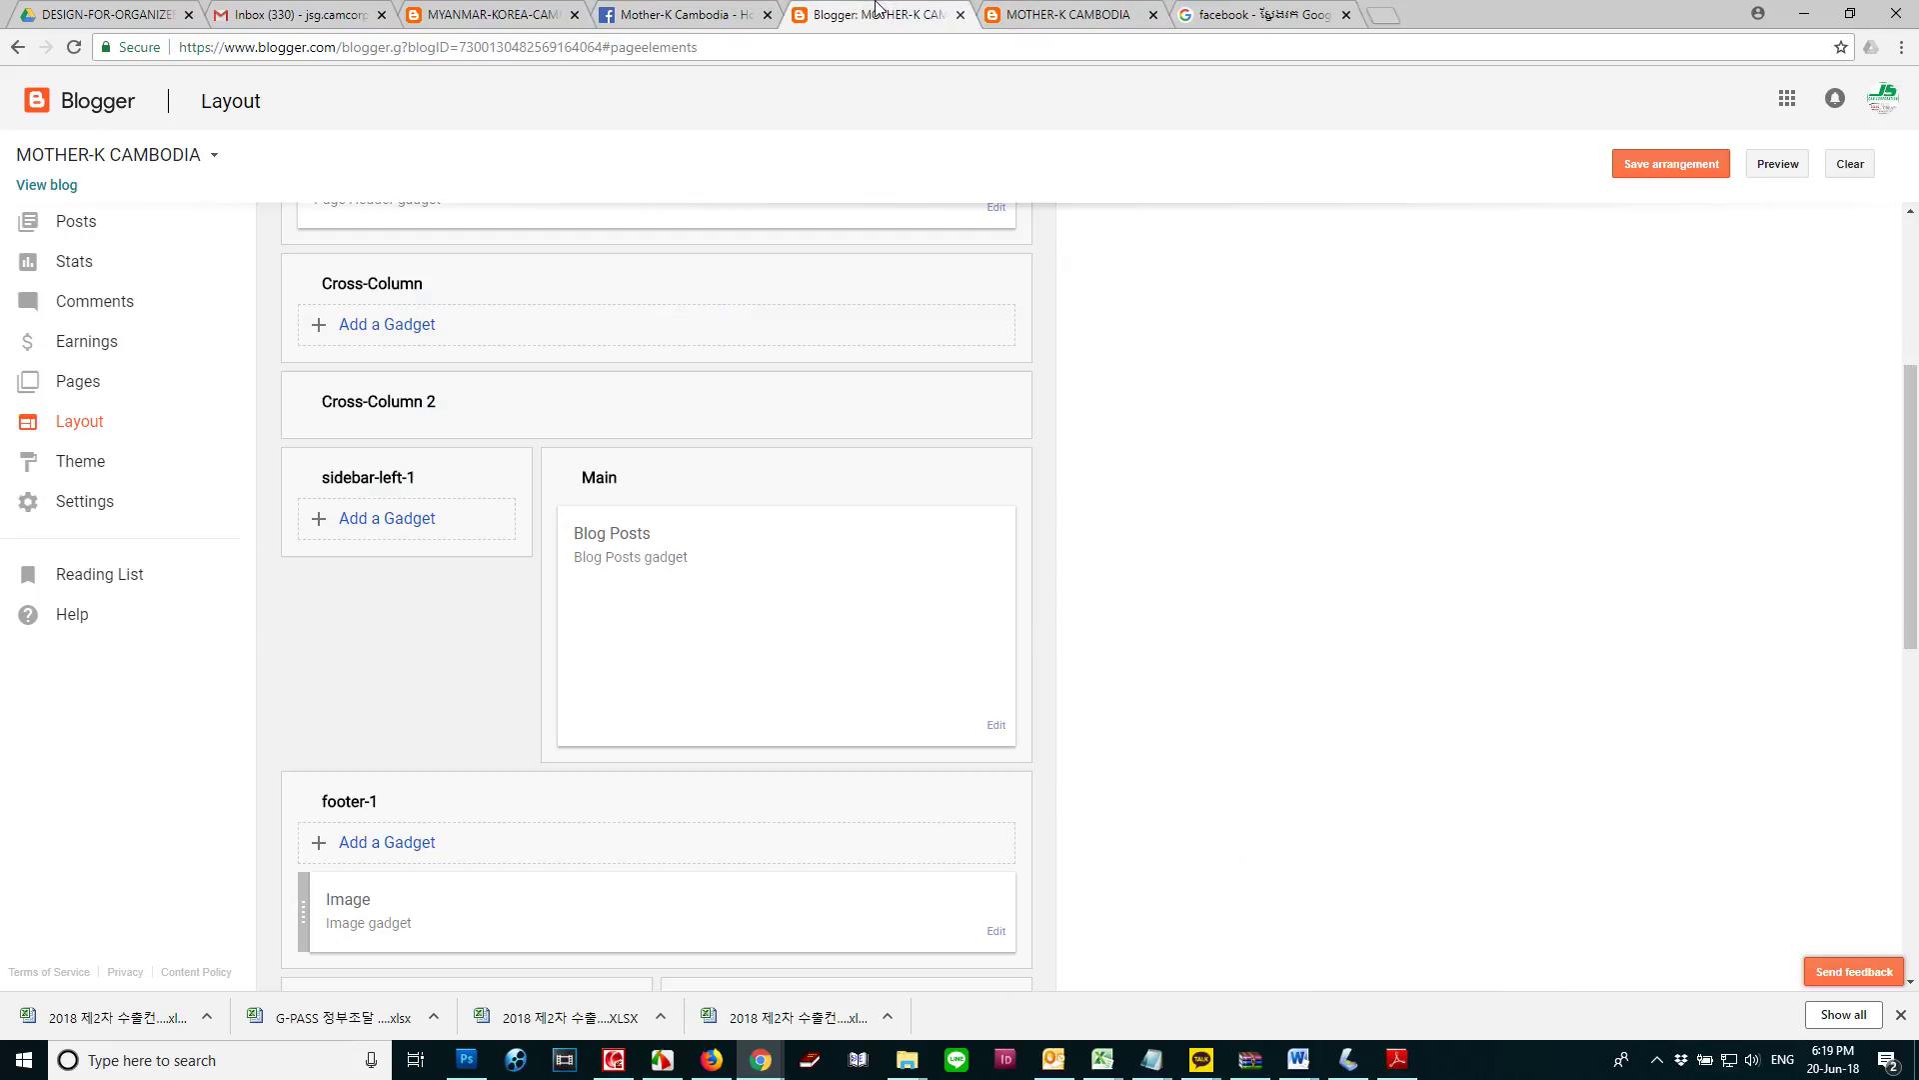
{"action": "mouse_move", "coordinate": [759, 1059]}
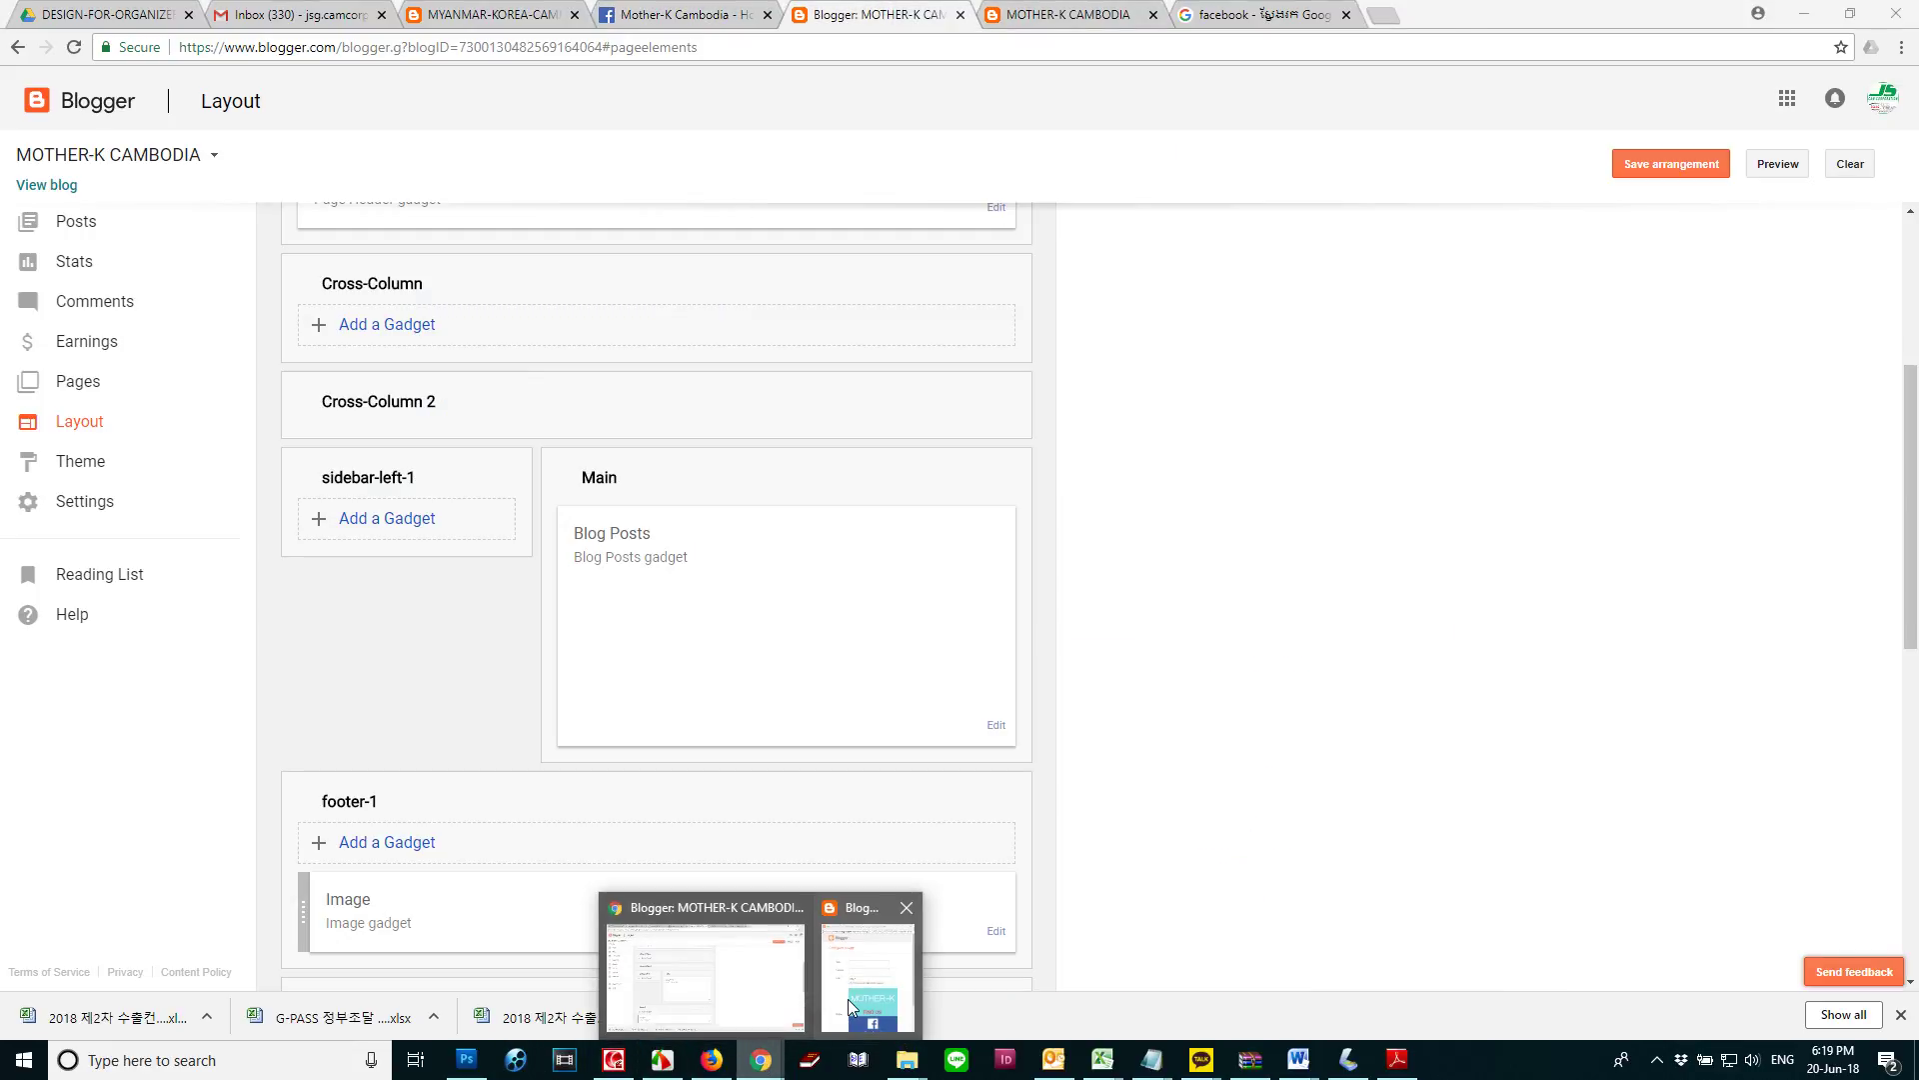
{"action": "left_click", "coordinate": [848, 995]}
{"action": "triple_click", "coordinate": [340, 356]}
{"action": "key", "text": "ctrl+v"}
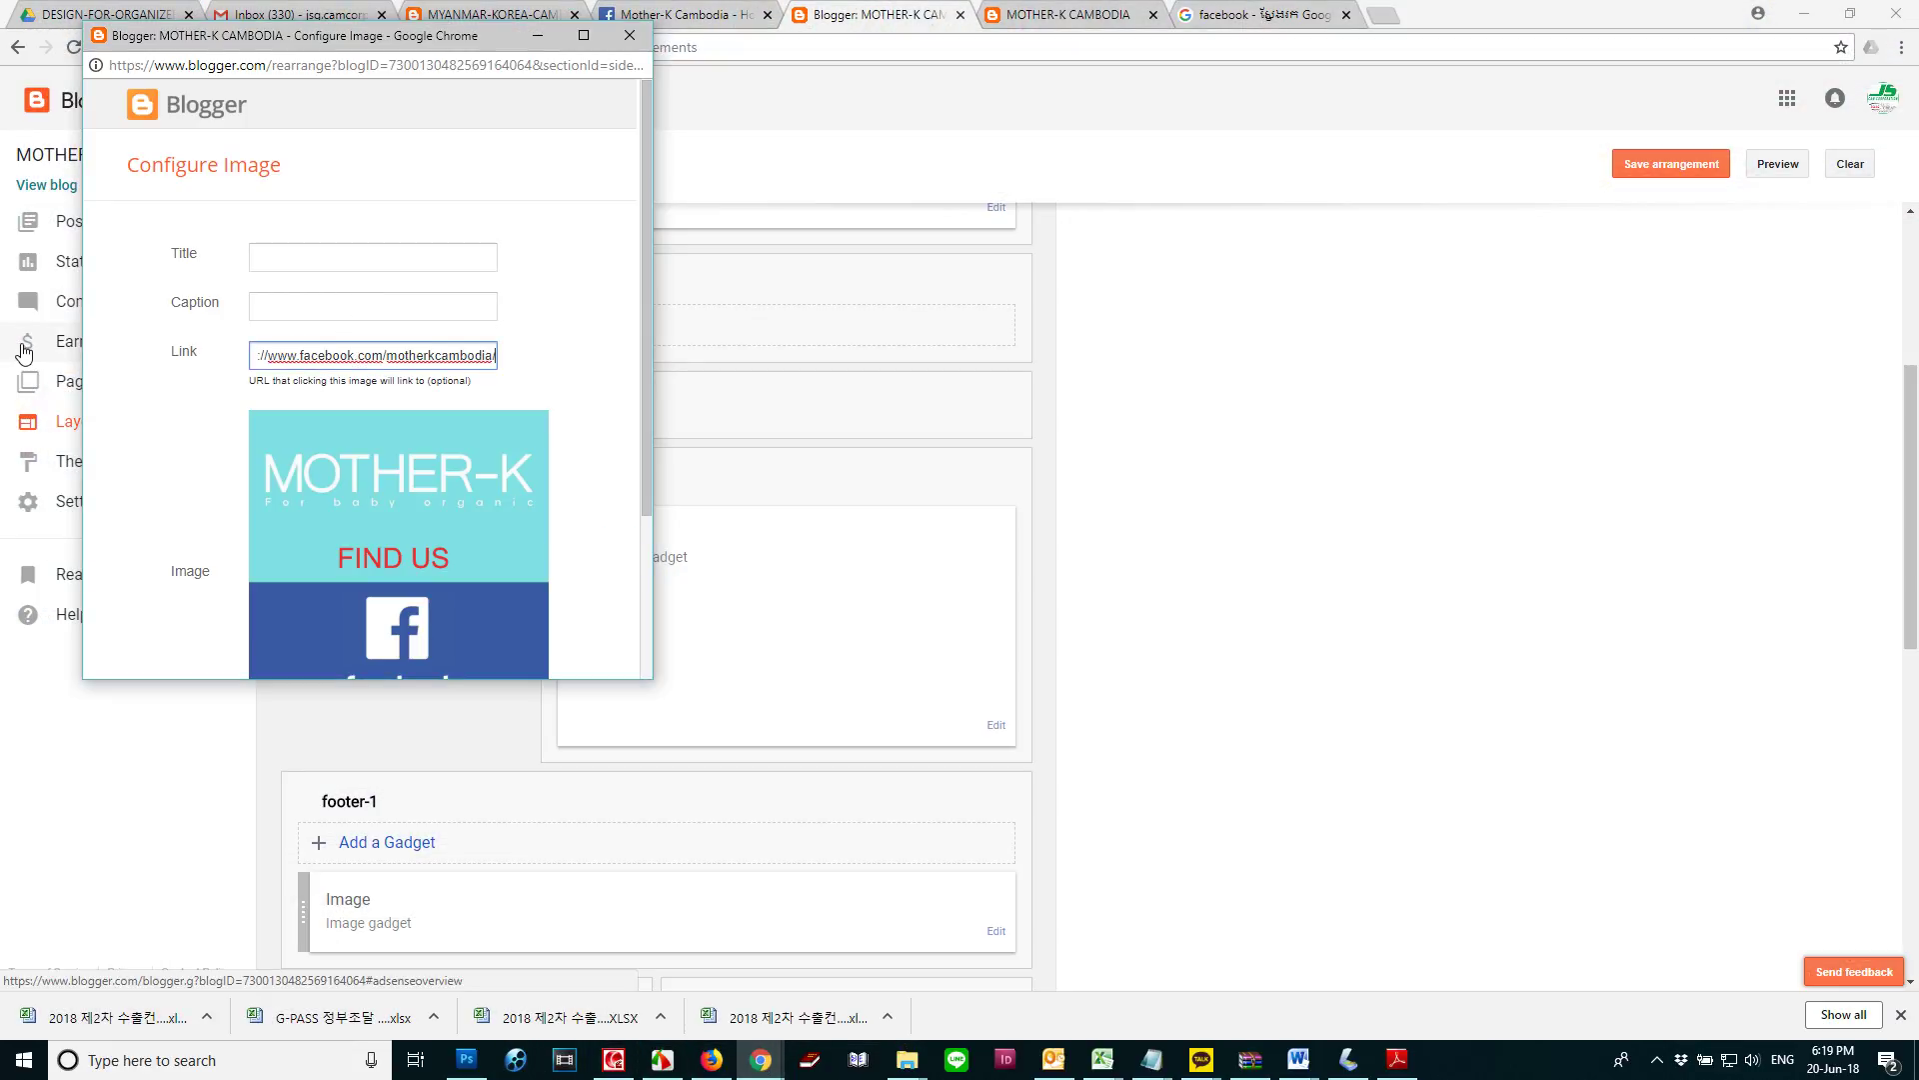
Save the image gadget and the layout arrangement, and reload the live blog to check the sidebar
{"action": "scroll", "coordinate": [540, 310], "scroll_direction": "down", "scroll_amount": 2}
{"action": "left_click", "coordinate": [143, 633]}
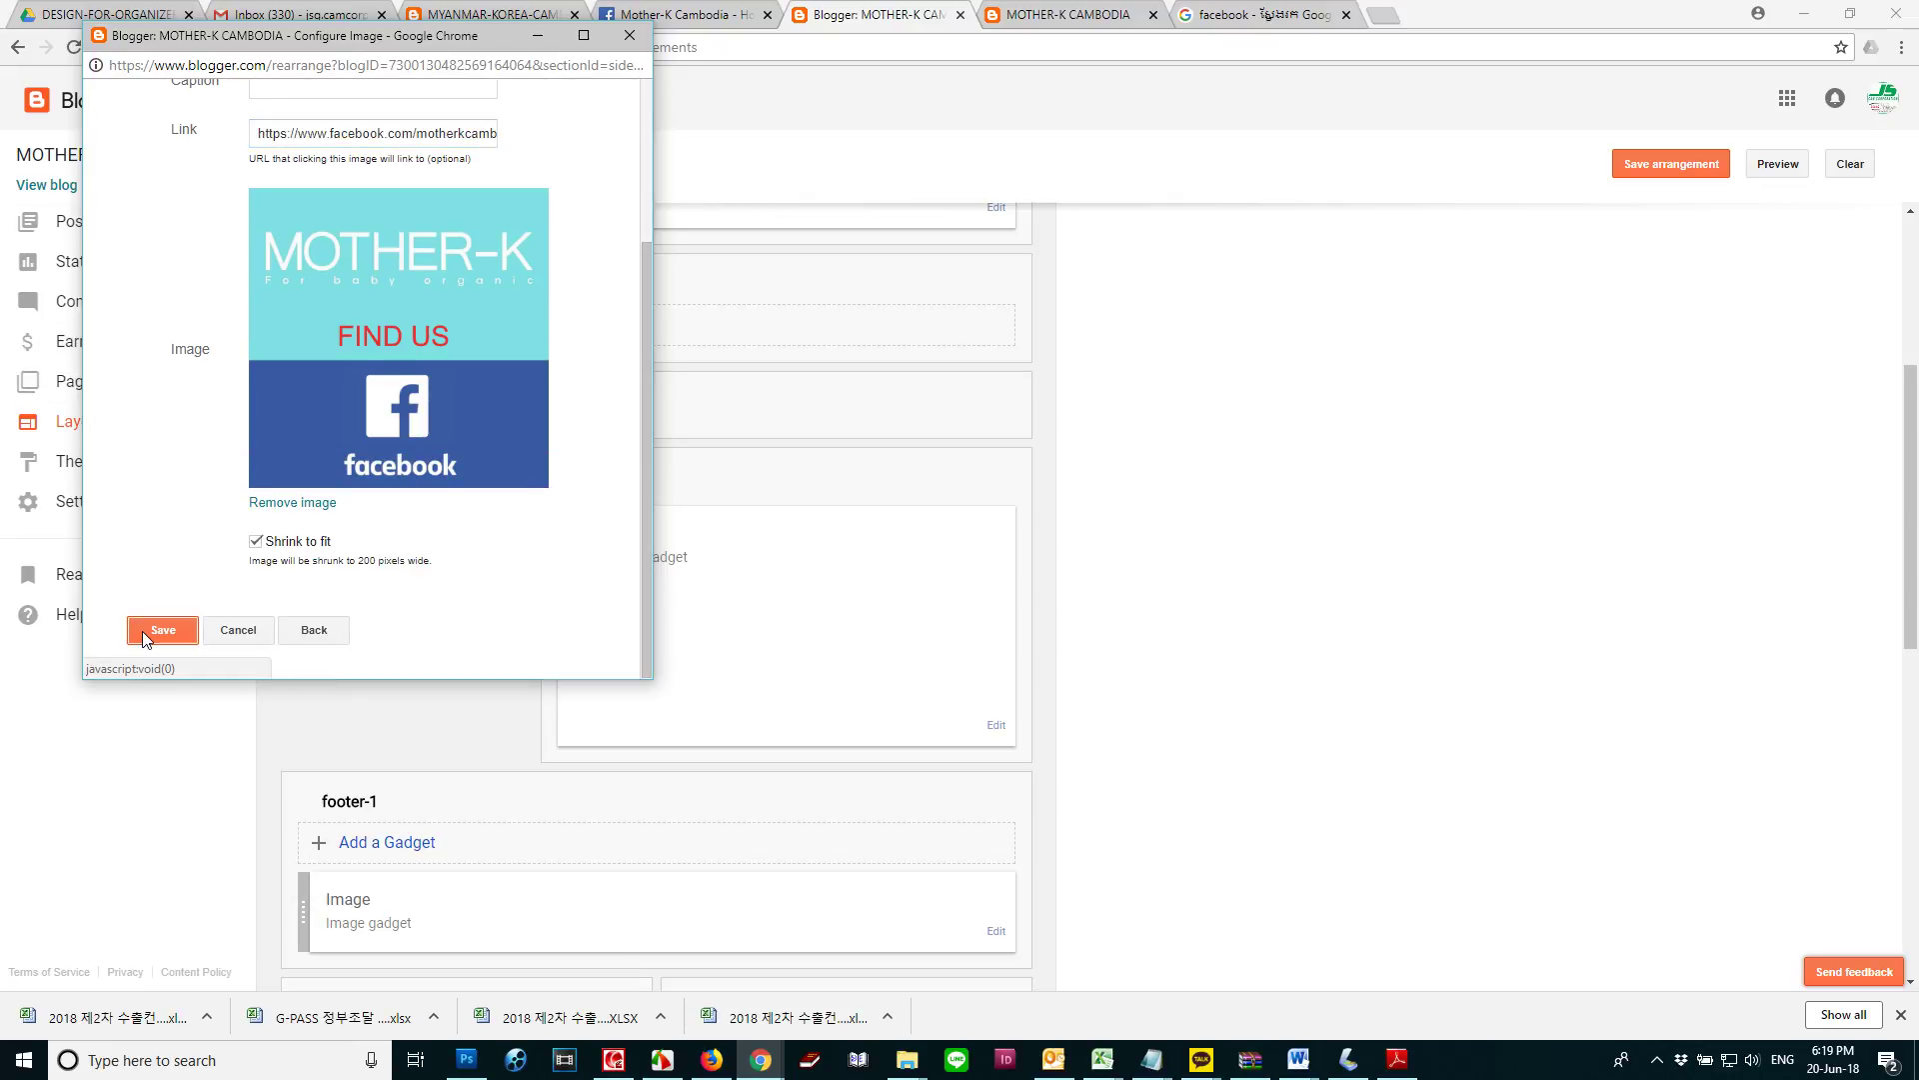
{"action": "left_click", "coordinate": [1673, 166]}
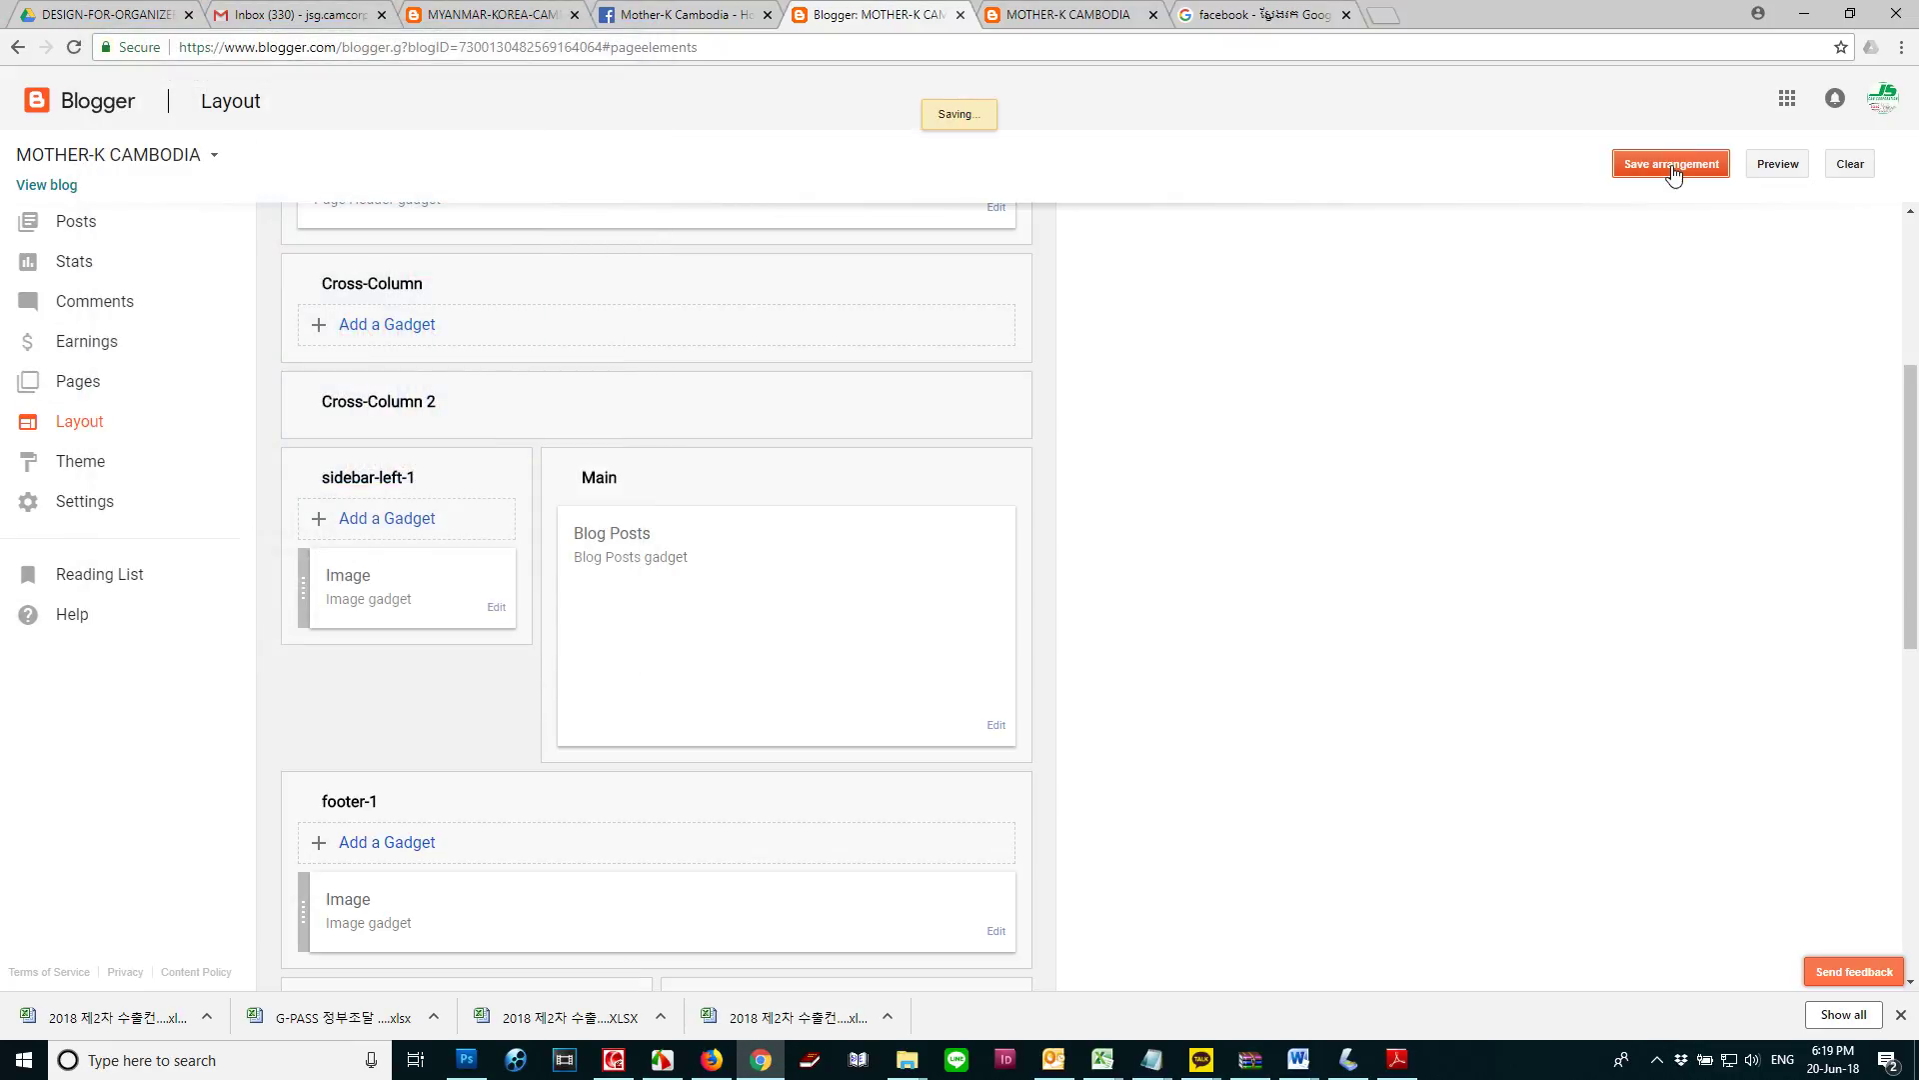
{"action": "left_click", "coordinate": [1090, 10]}
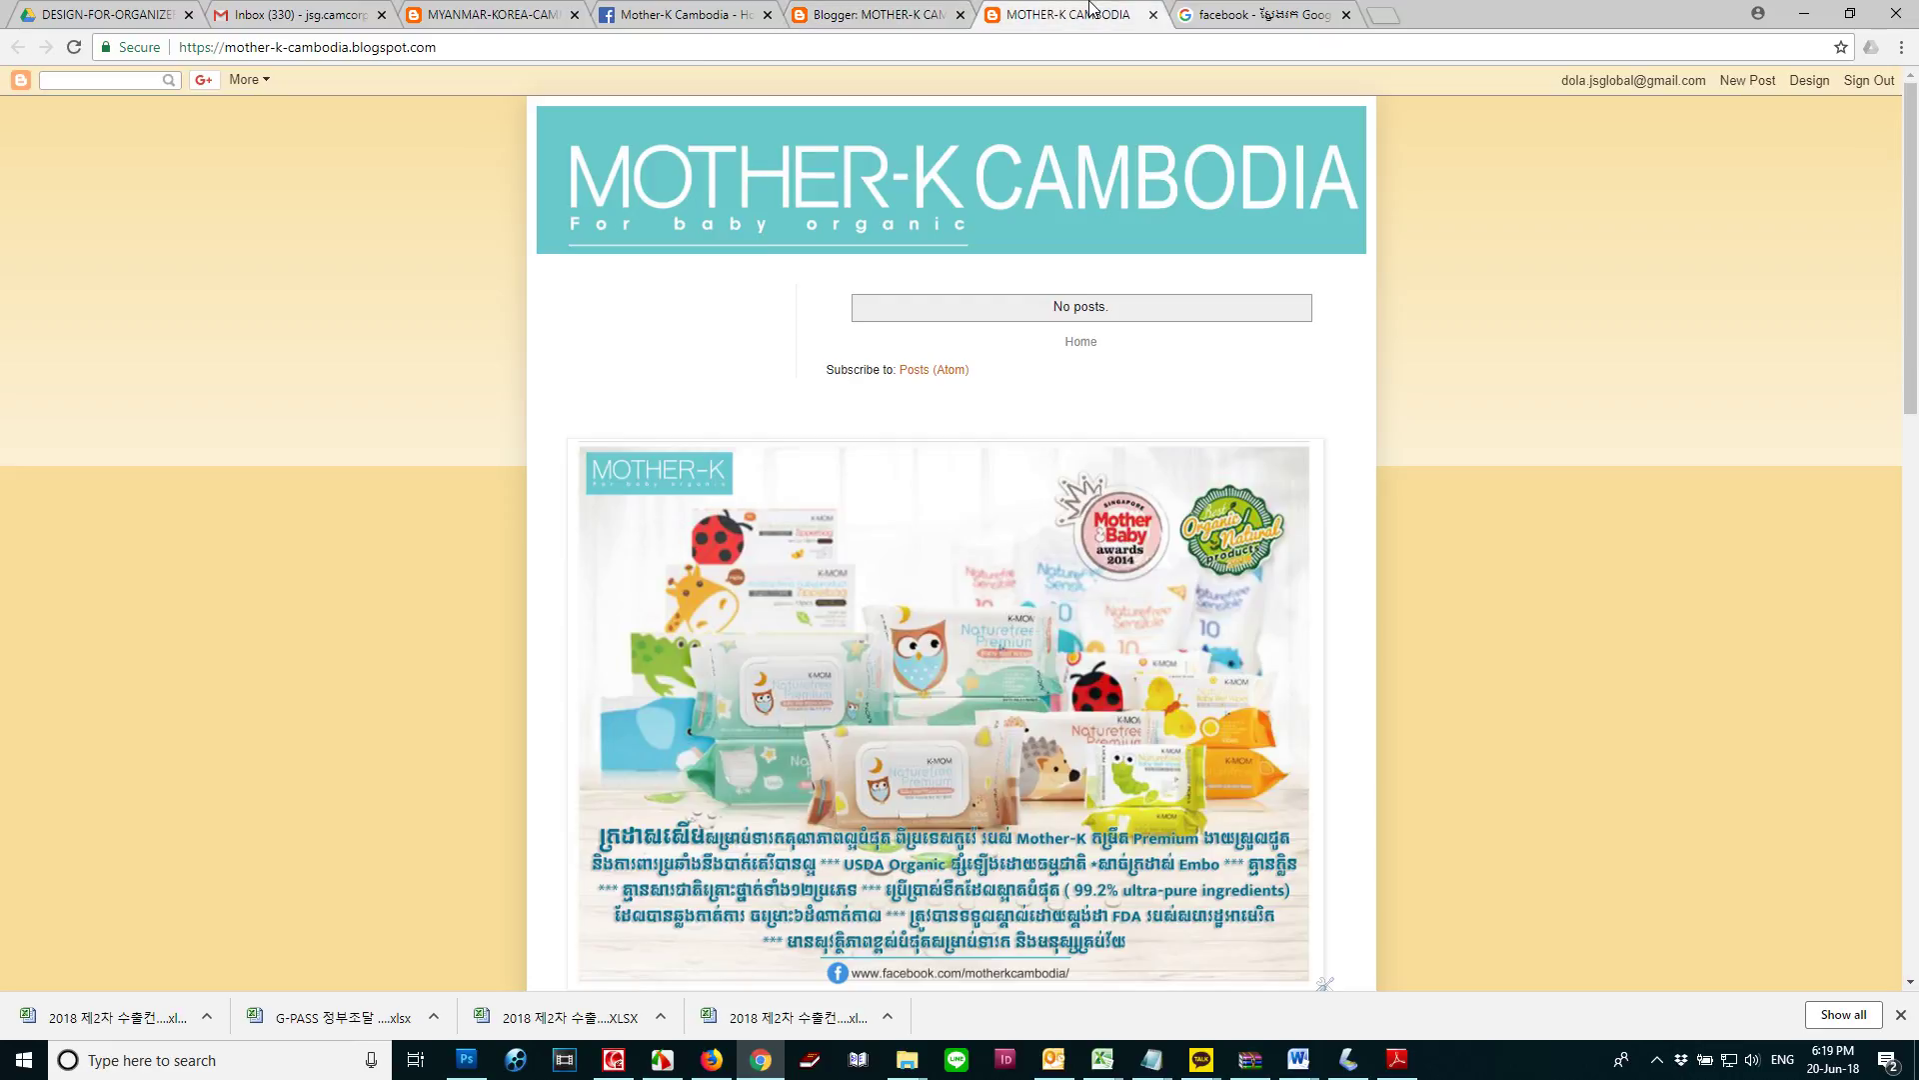
{"action": "key", "text": "F5"}
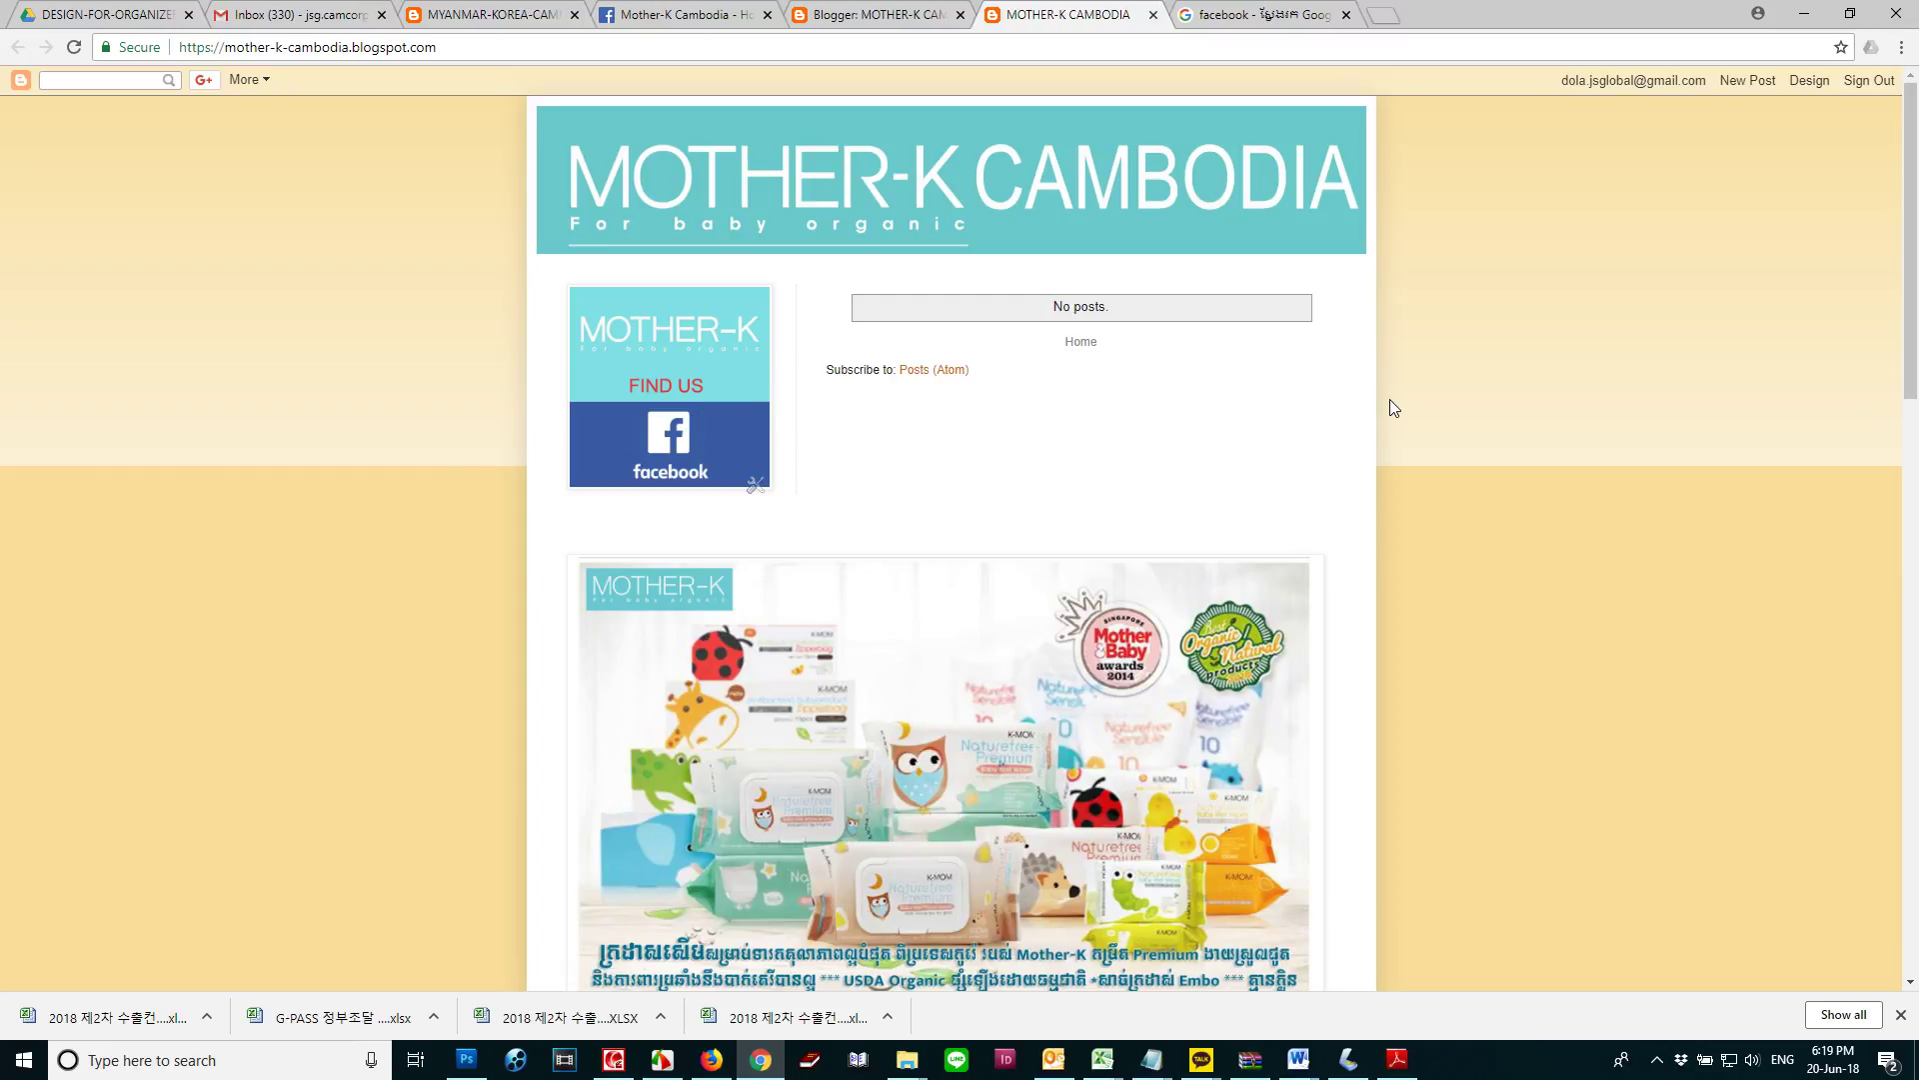
Switch to Photoshop and export the animation for web as the GIF file Add-Blog.gif in the MOTHER-K folder
{"action": "left_click", "coordinate": [467, 1060]}
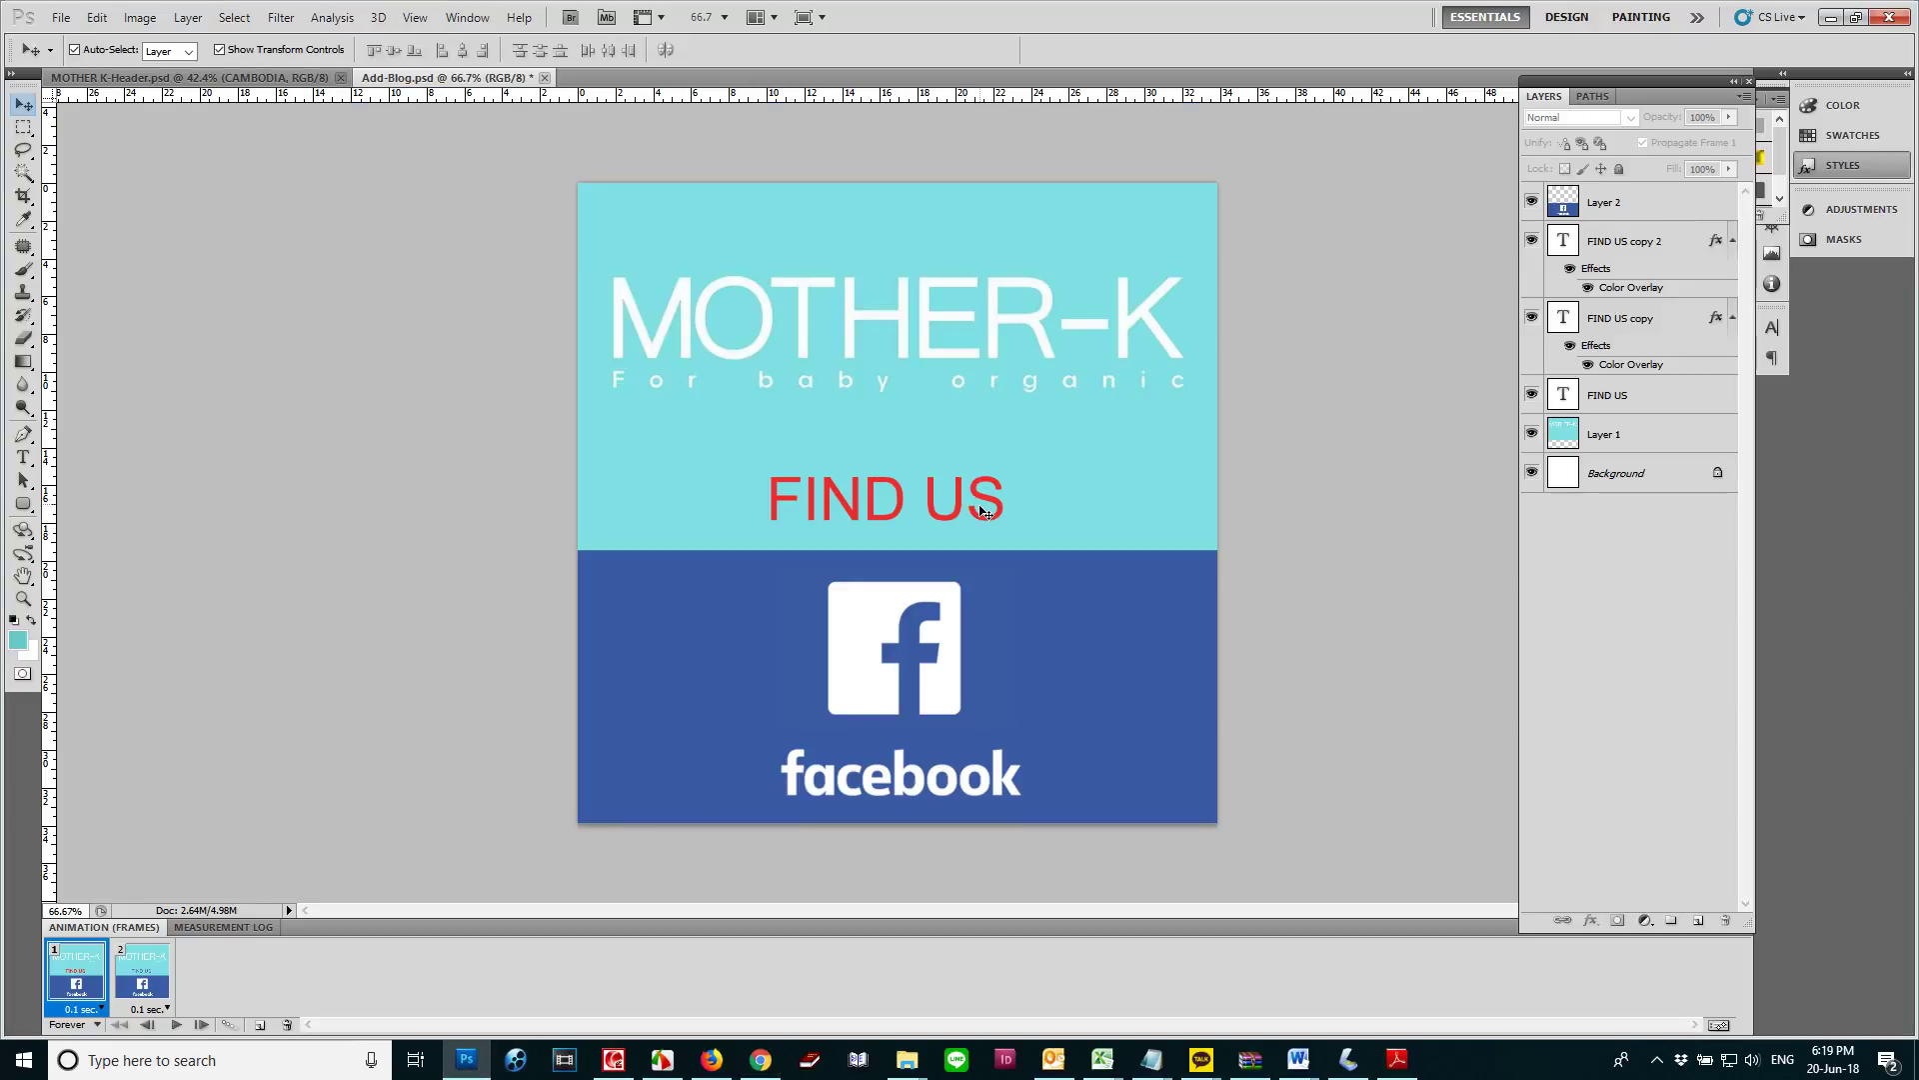
{"action": "key", "text": "ctrl+alt+shift+s"}
{"action": "left_click", "coordinate": [1664, 76]}
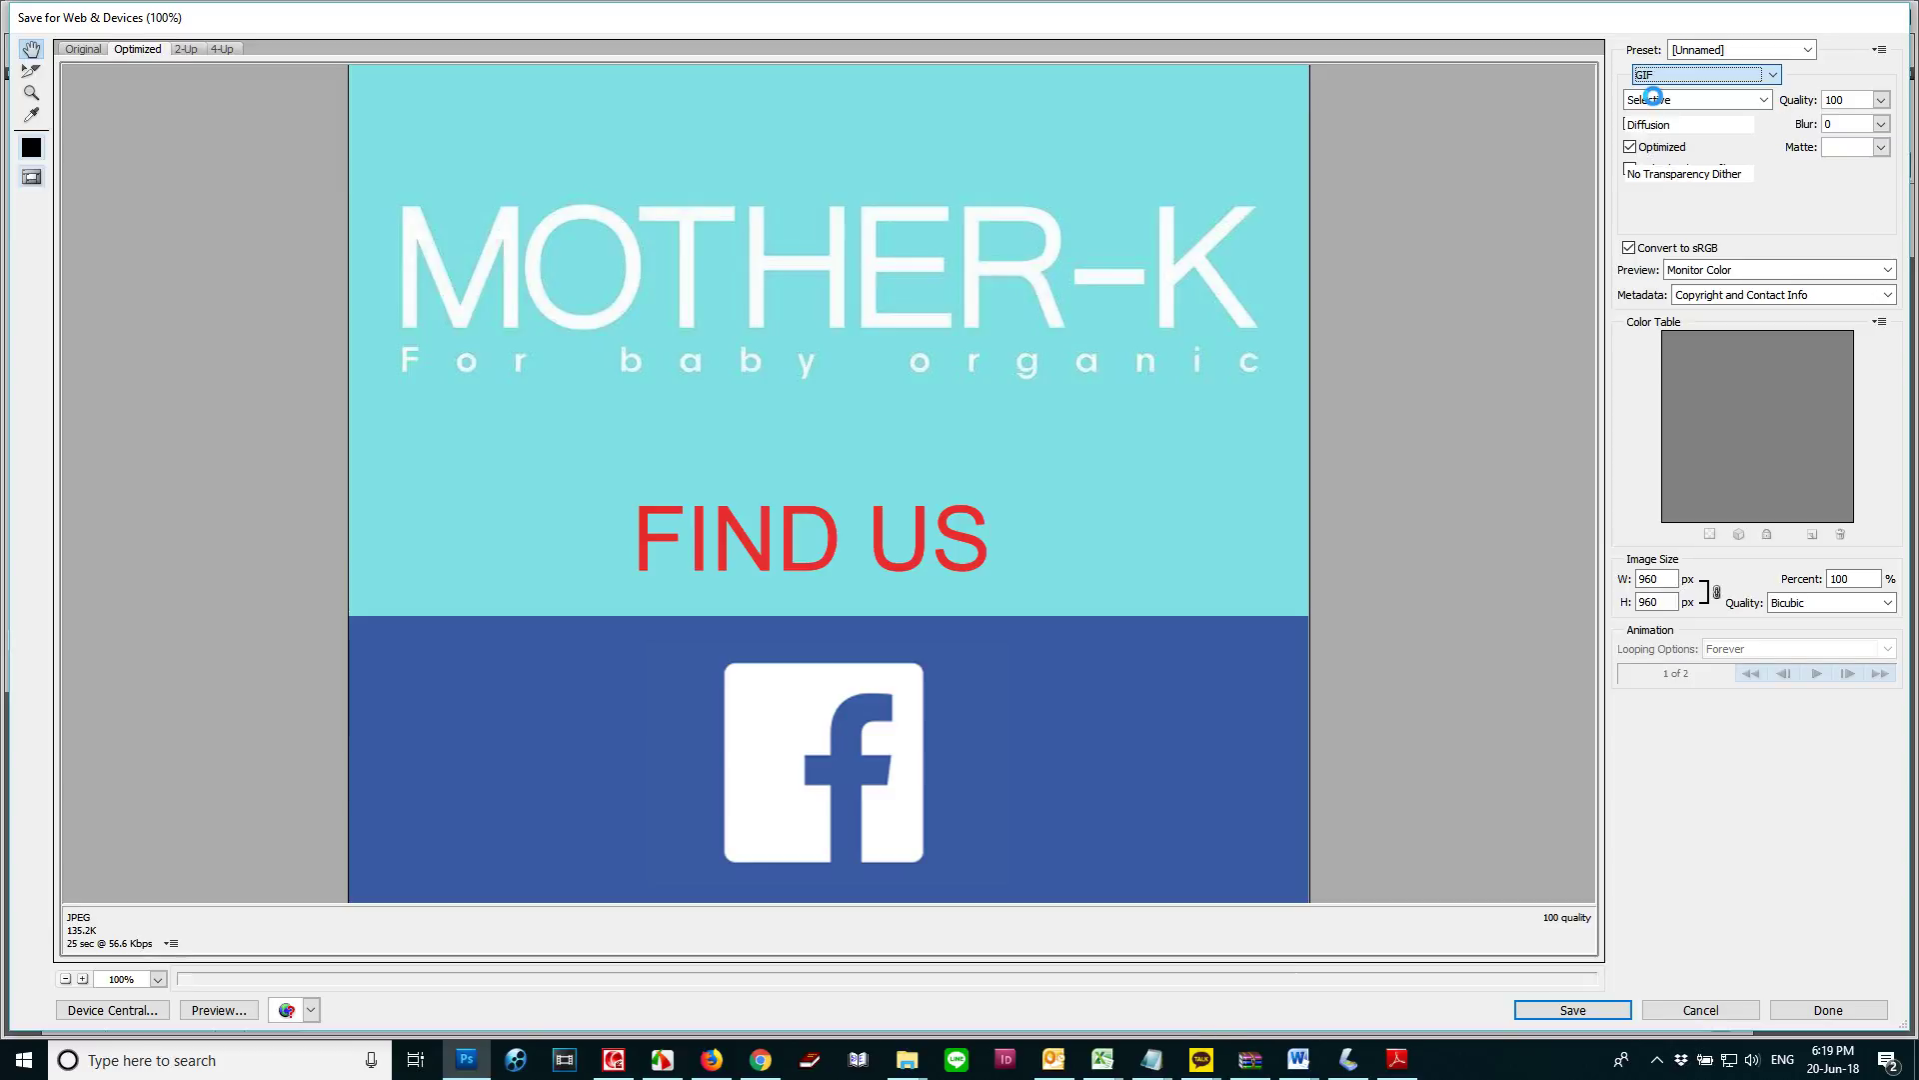
{"action": "left_click", "coordinate": [1654, 93]}
{"action": "left_click", "coordinate": [1819, 678]}
{"action": "left_click", "coordinate": [1581, 1009]}
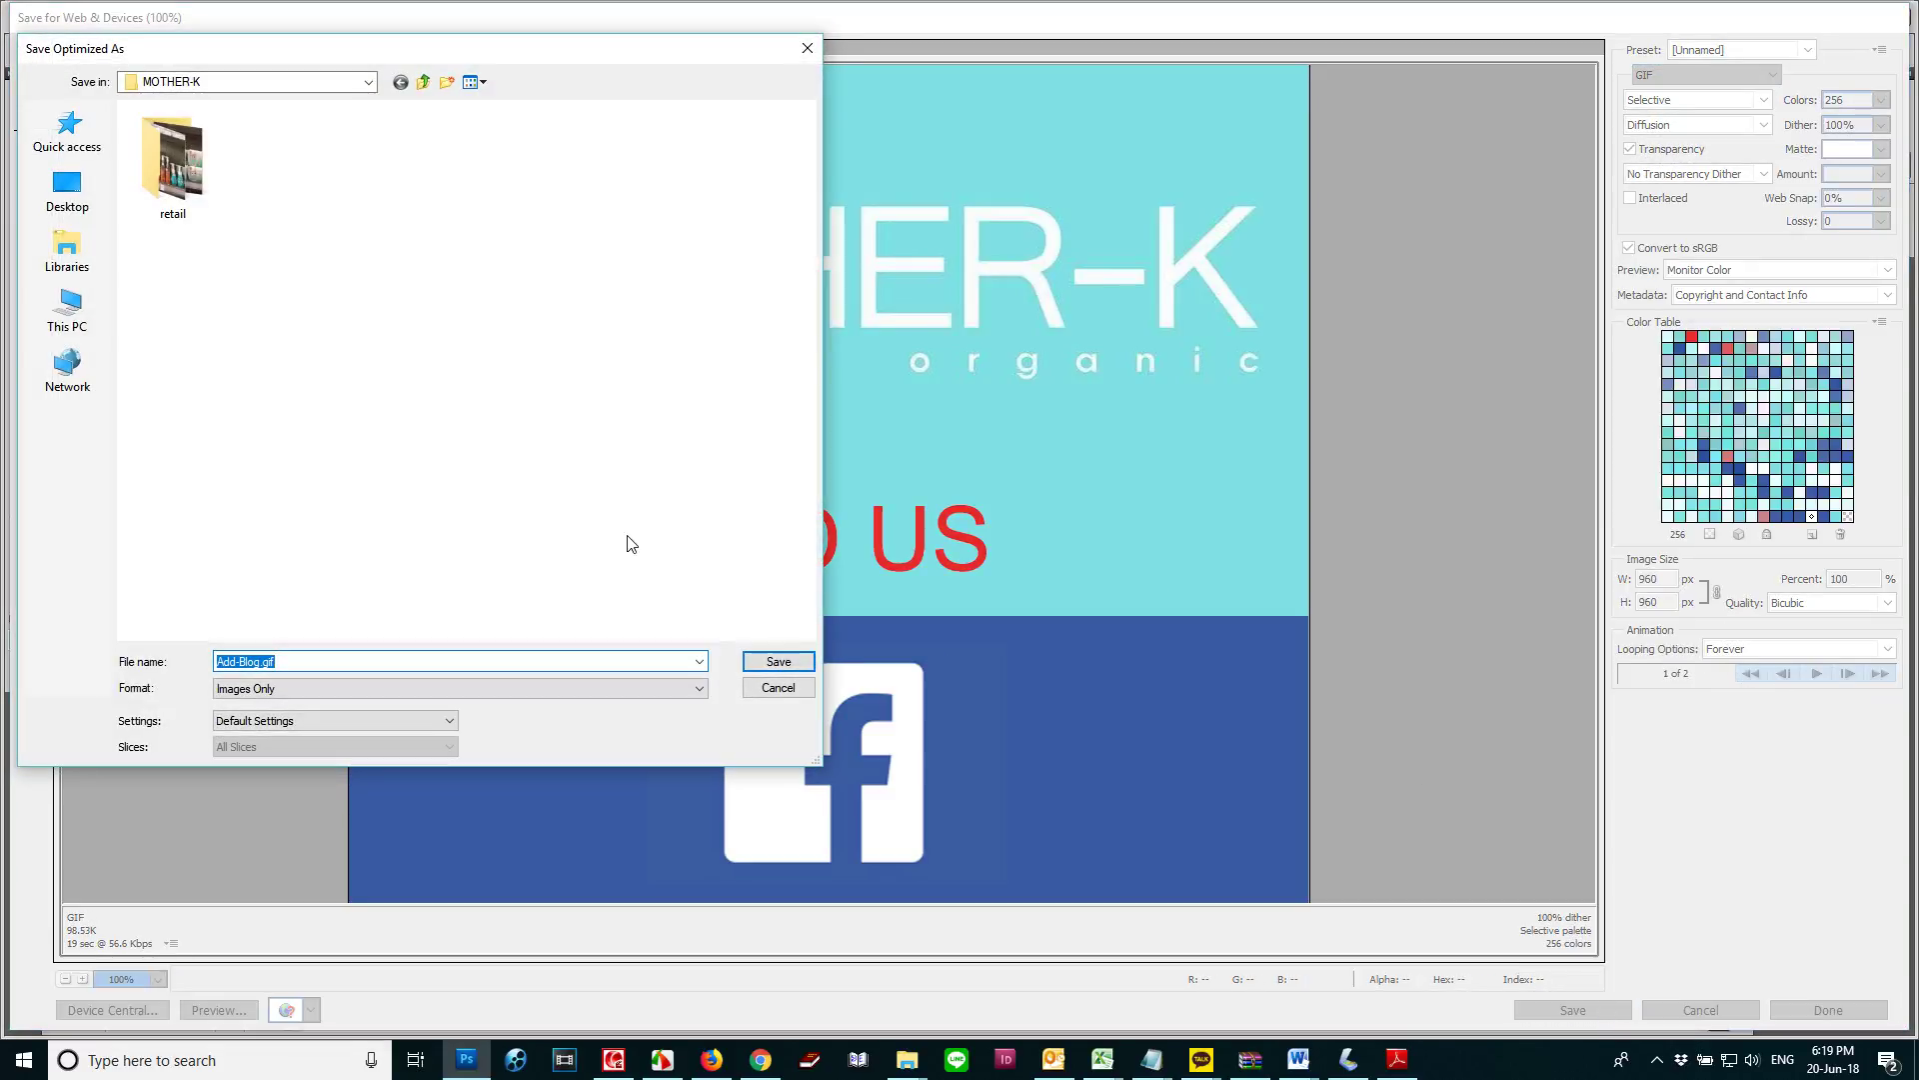
{"action": "left_click", "coordinate": [775, 659]}
Return to the Blogger layout in Chrome and remove the current image from the sidebar-left-1 Image gadget
{"action": "left_click", "coordinate": [712, 1059]}
{"action": "left_click", "coordinate": [761, 1060]}
{"action": "left_click", "coordinate": [902, 12]}
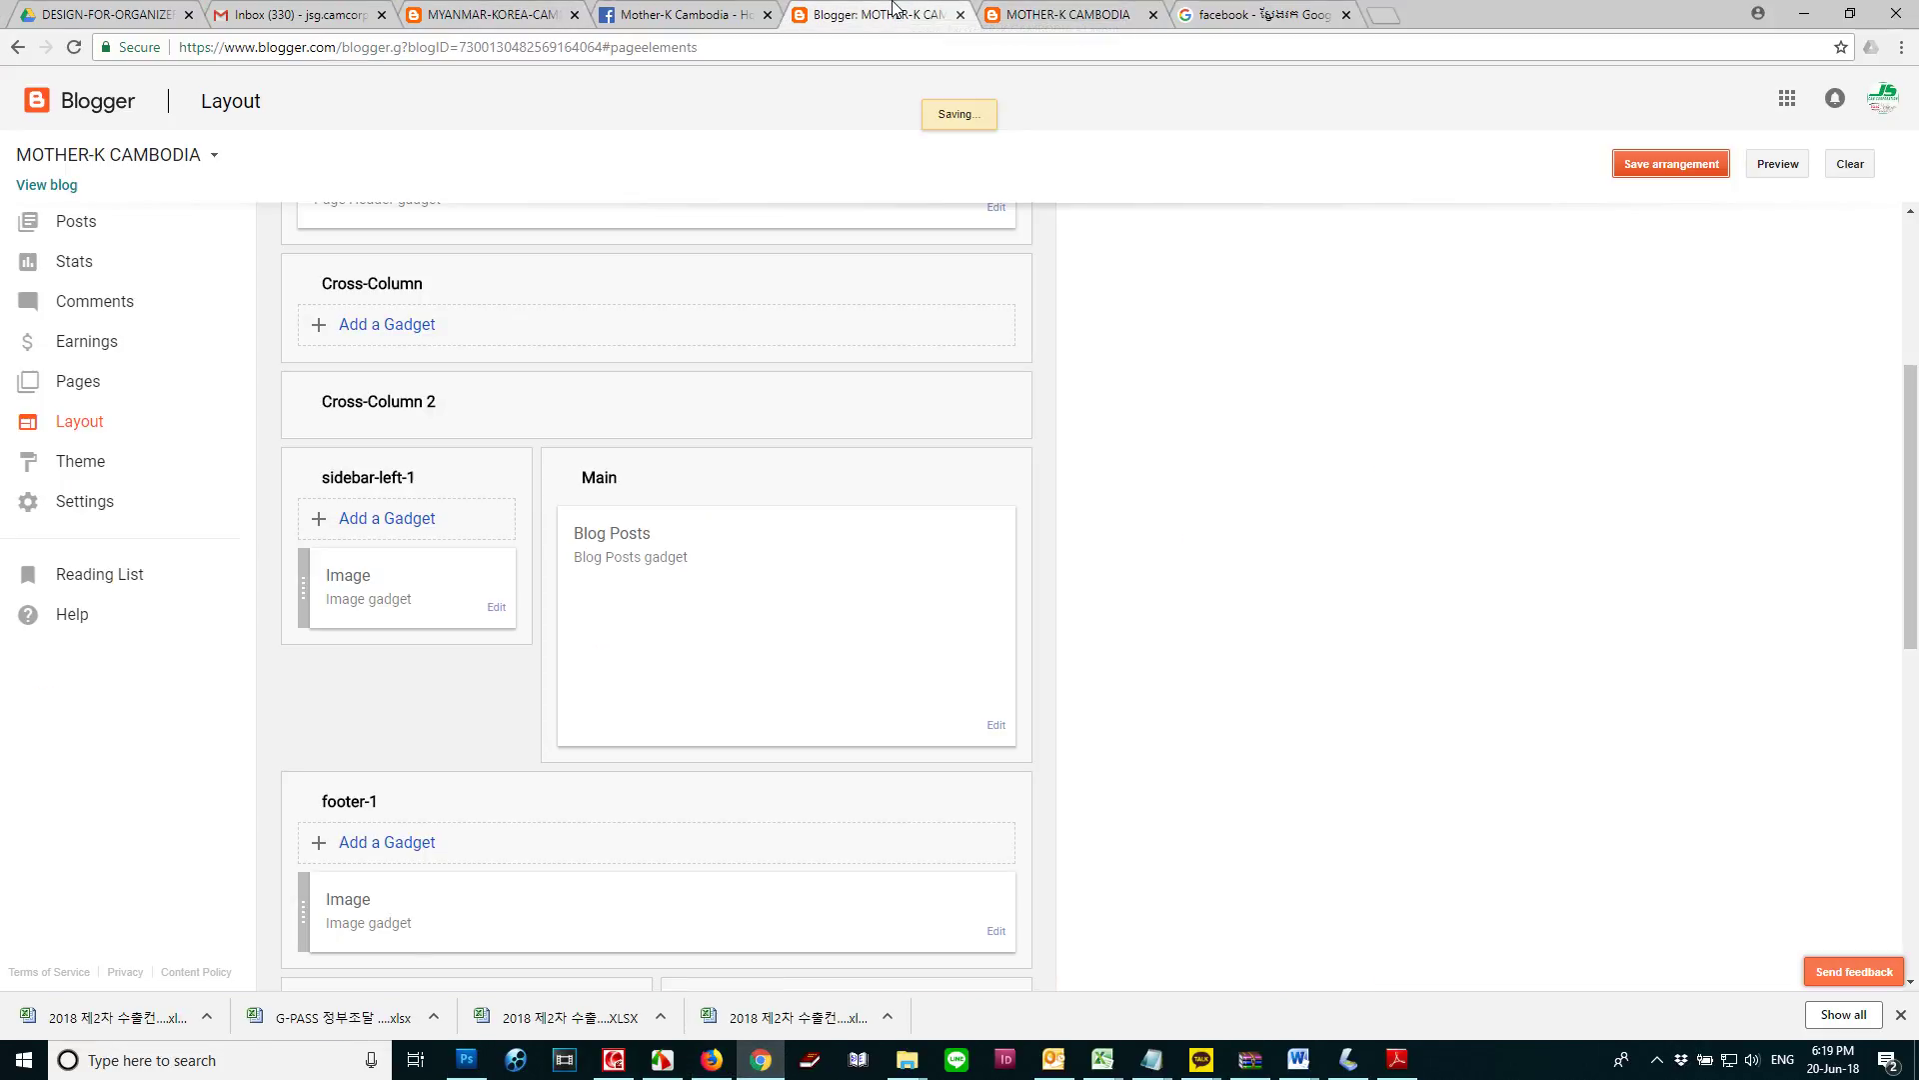
{"action": "left_click", "coordinate": [494, 612]}
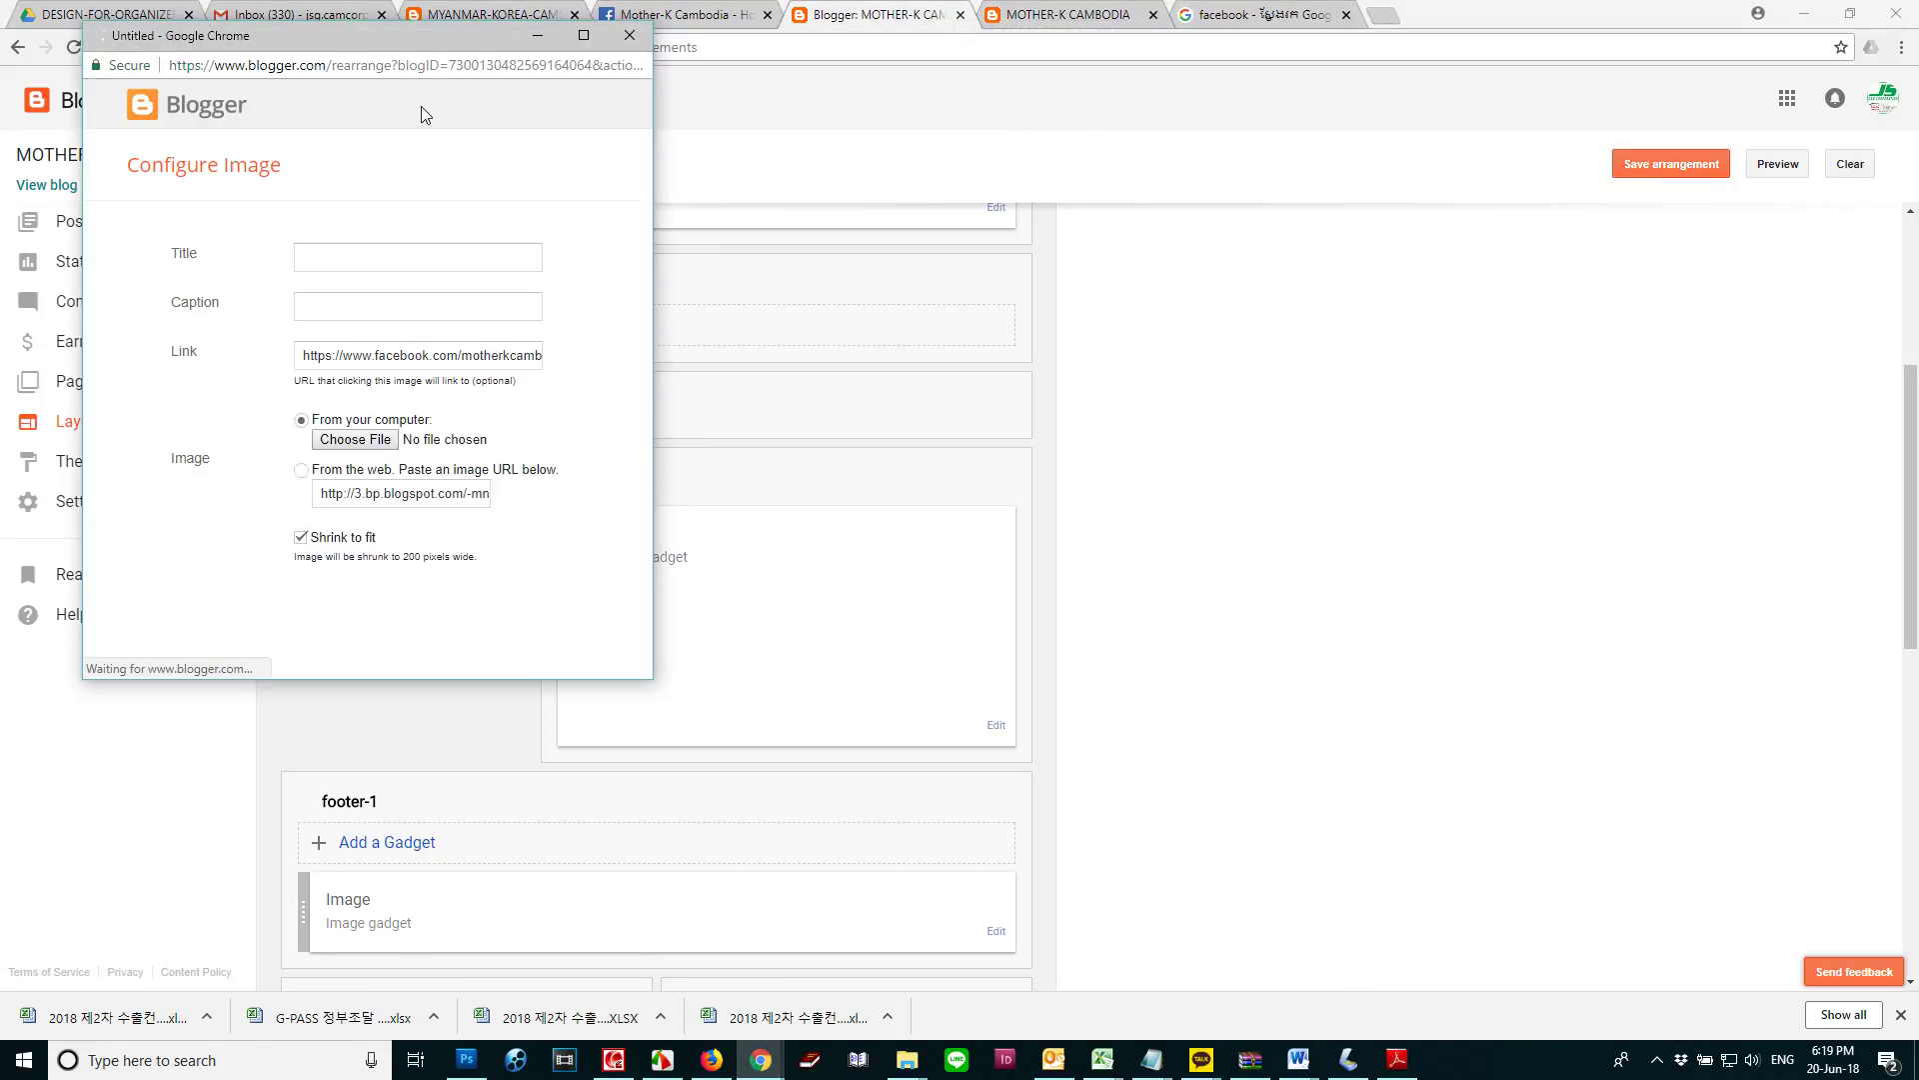
{"action": "scroll", "coordinate": [412, 645], "scroll_direction": "down", "scroll_amount": 3}
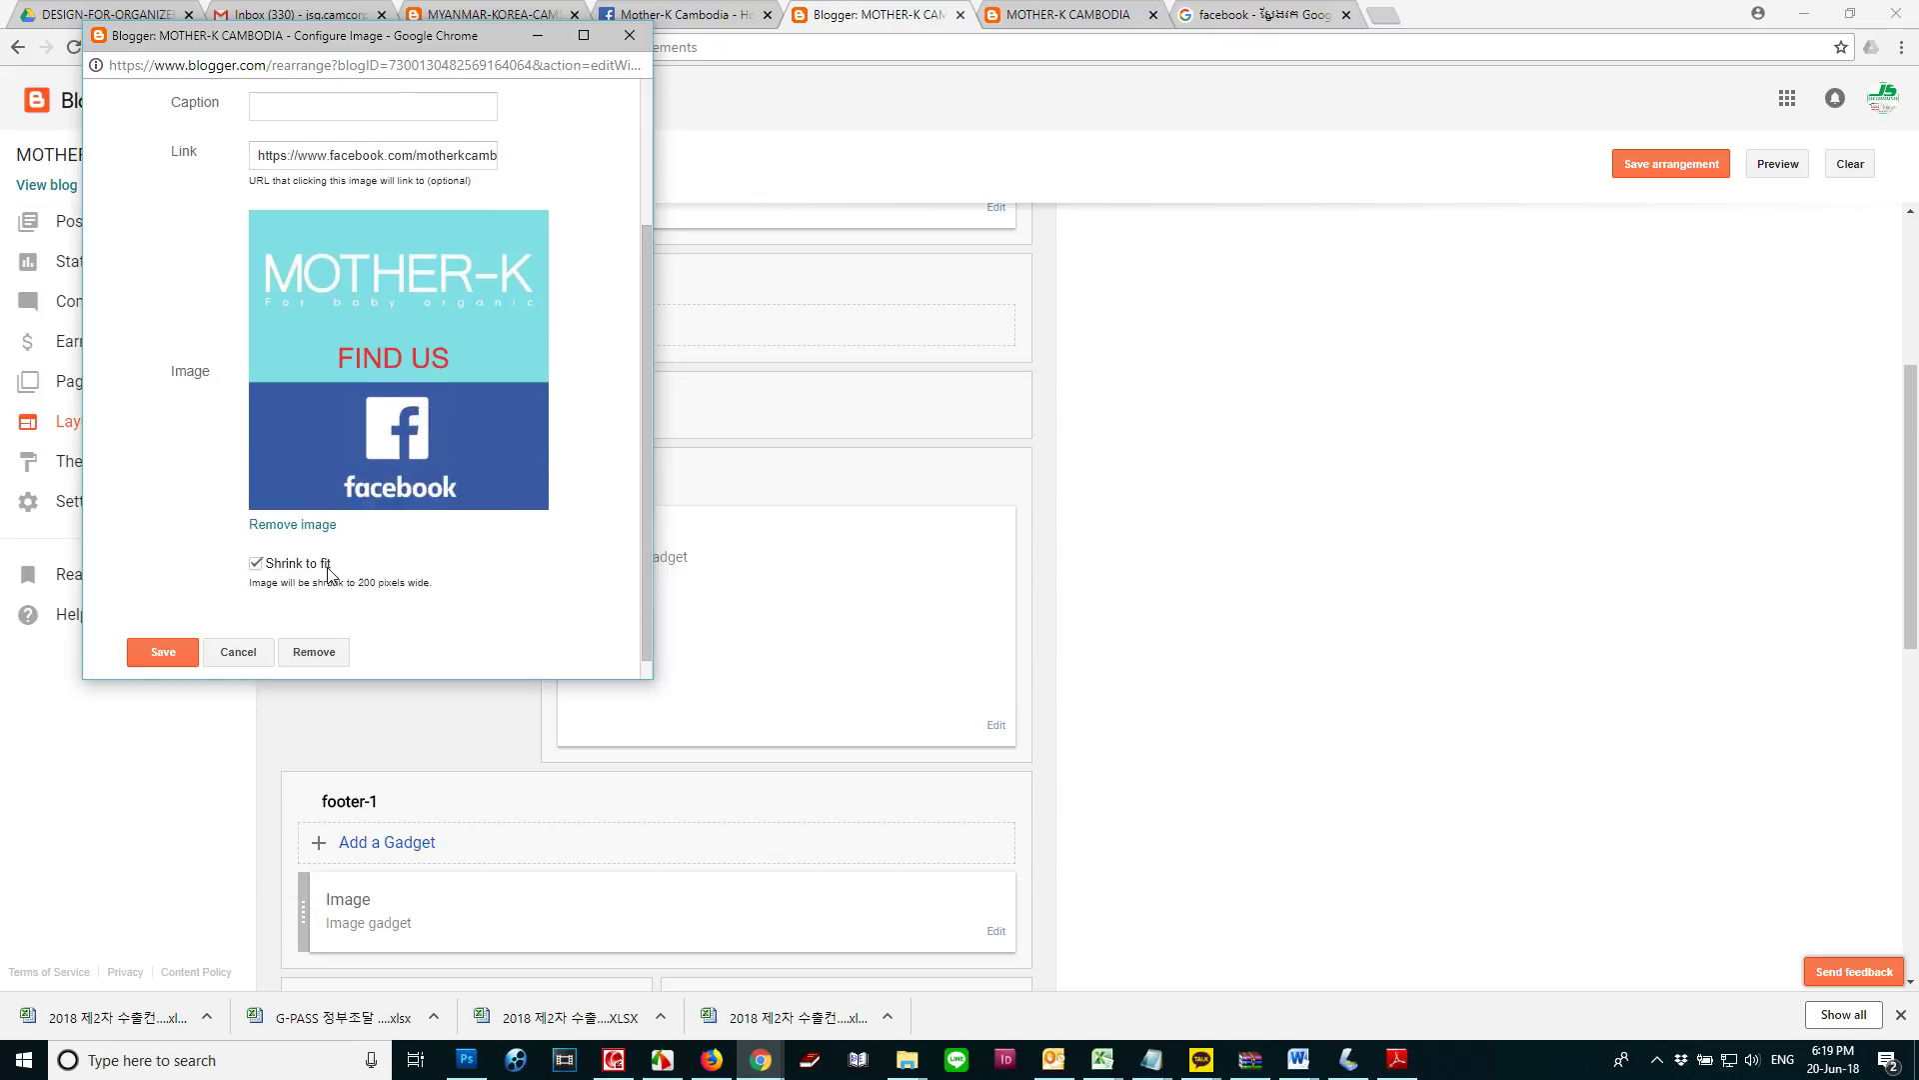
{"action": "left_click", "coordinate": [265, 530]}
Upload the animated Add-Blog.gif as the sidebar gadget's image
{"action": "left_click", "coordinate": [355, 439]}
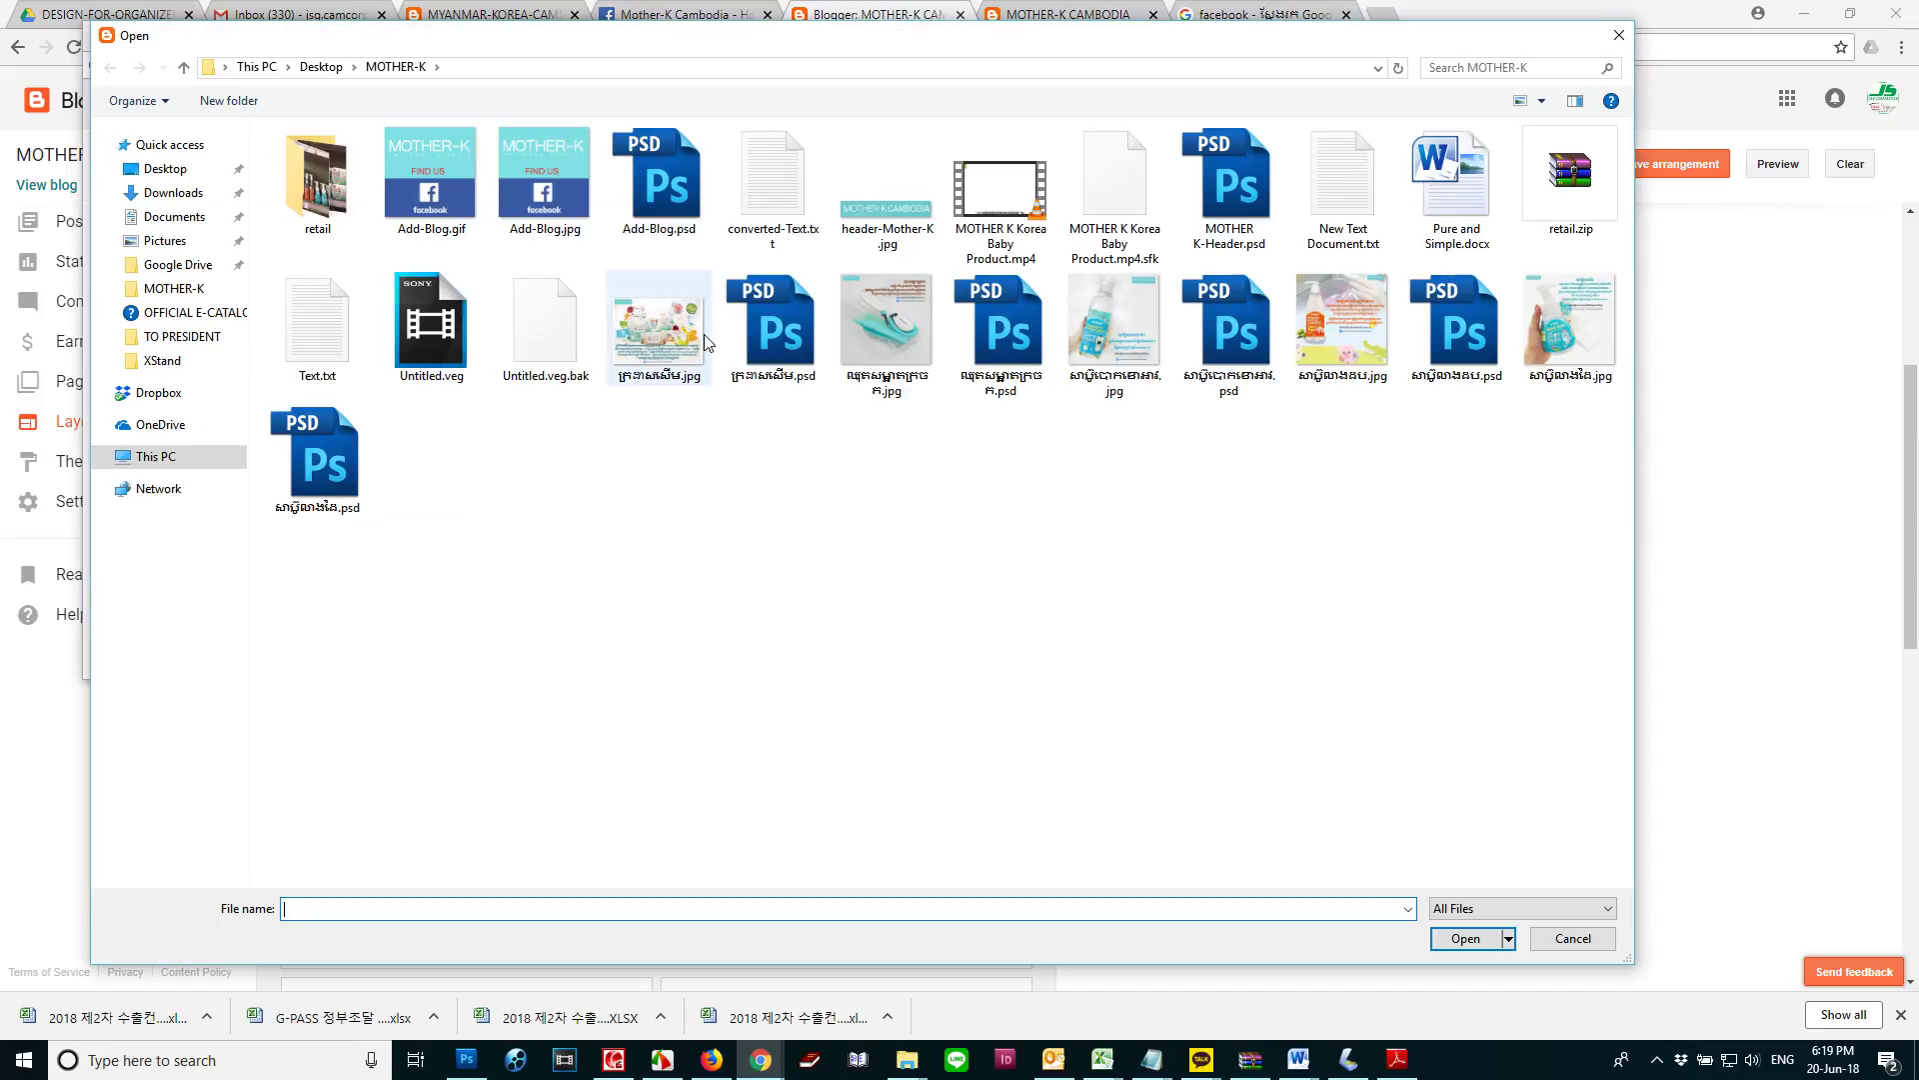
{"action": "left_click", "coordinate": [431, 180]}
{"action": "left_click", "coordinate": [1466, 939]}
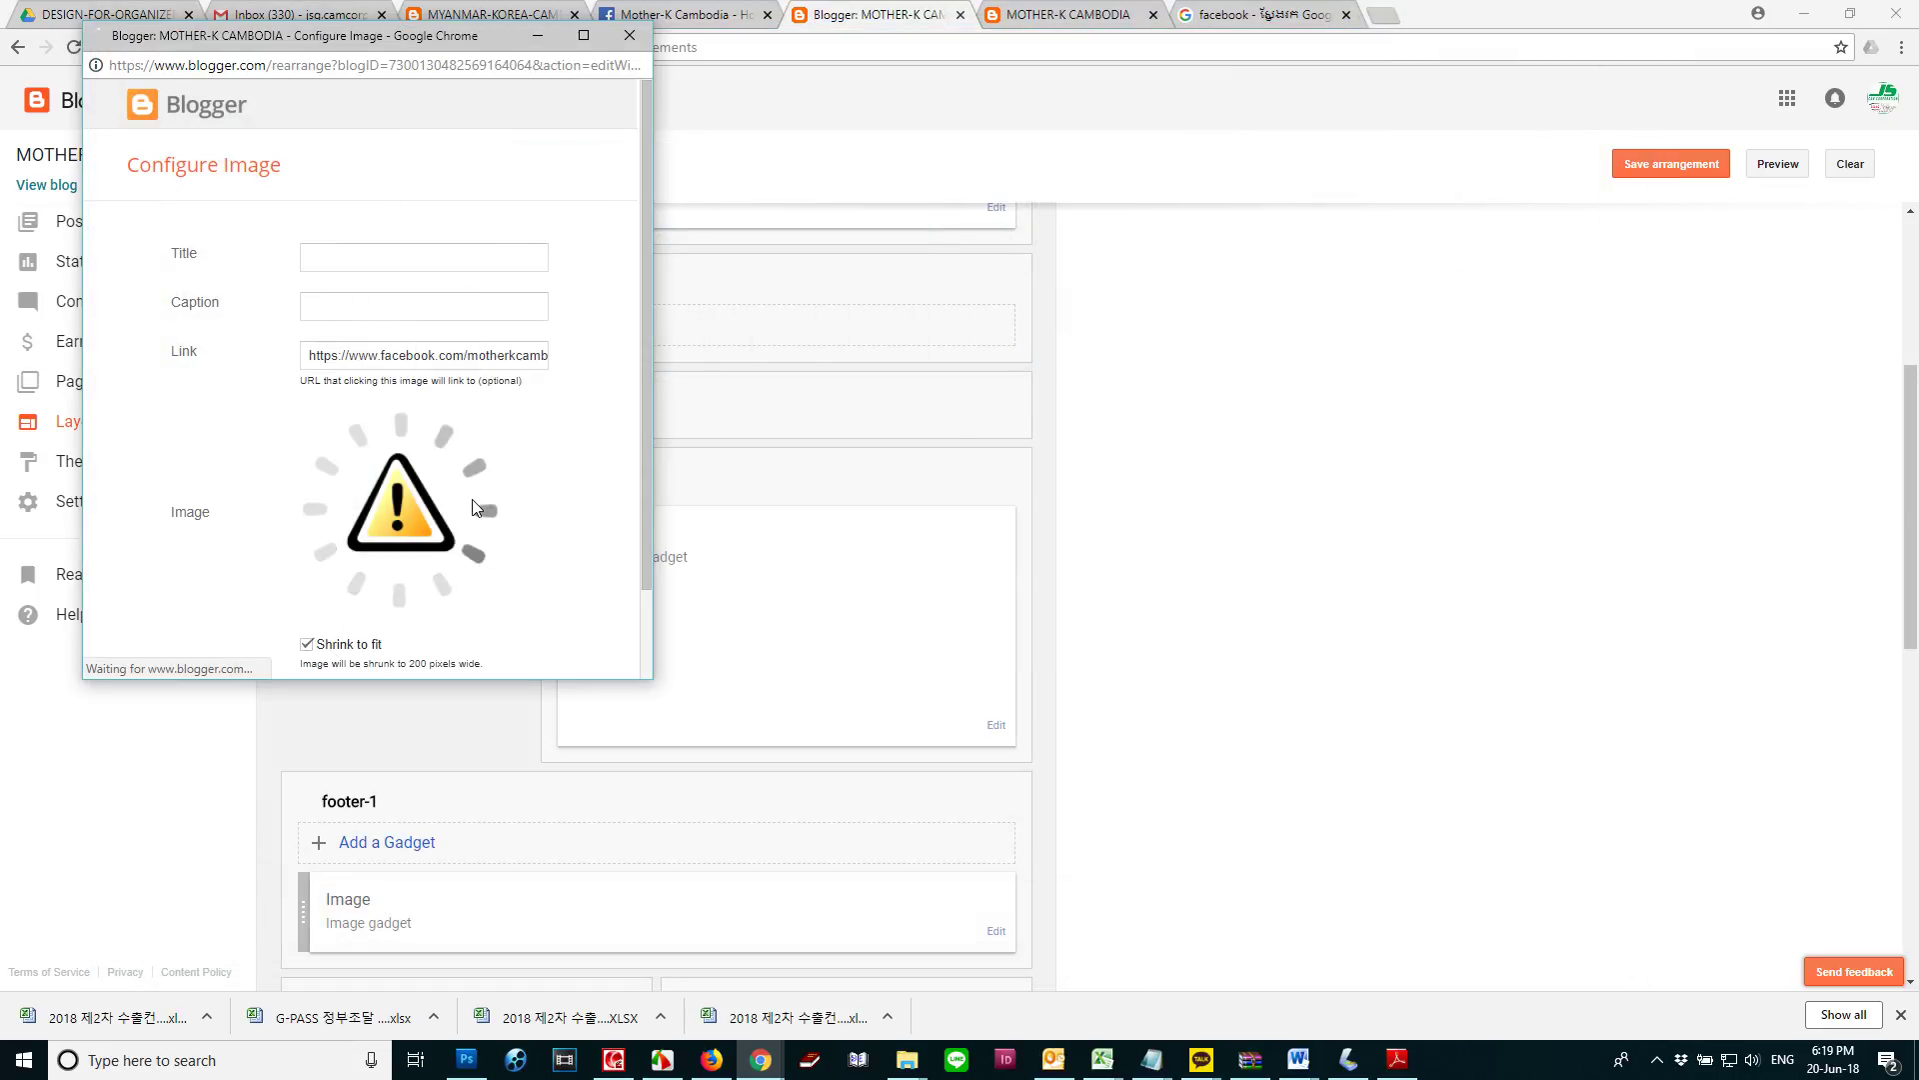
{"action": "scroll", "coordinate": [475, 495], "scroll_direction": "down", "scroll_amount": 2}
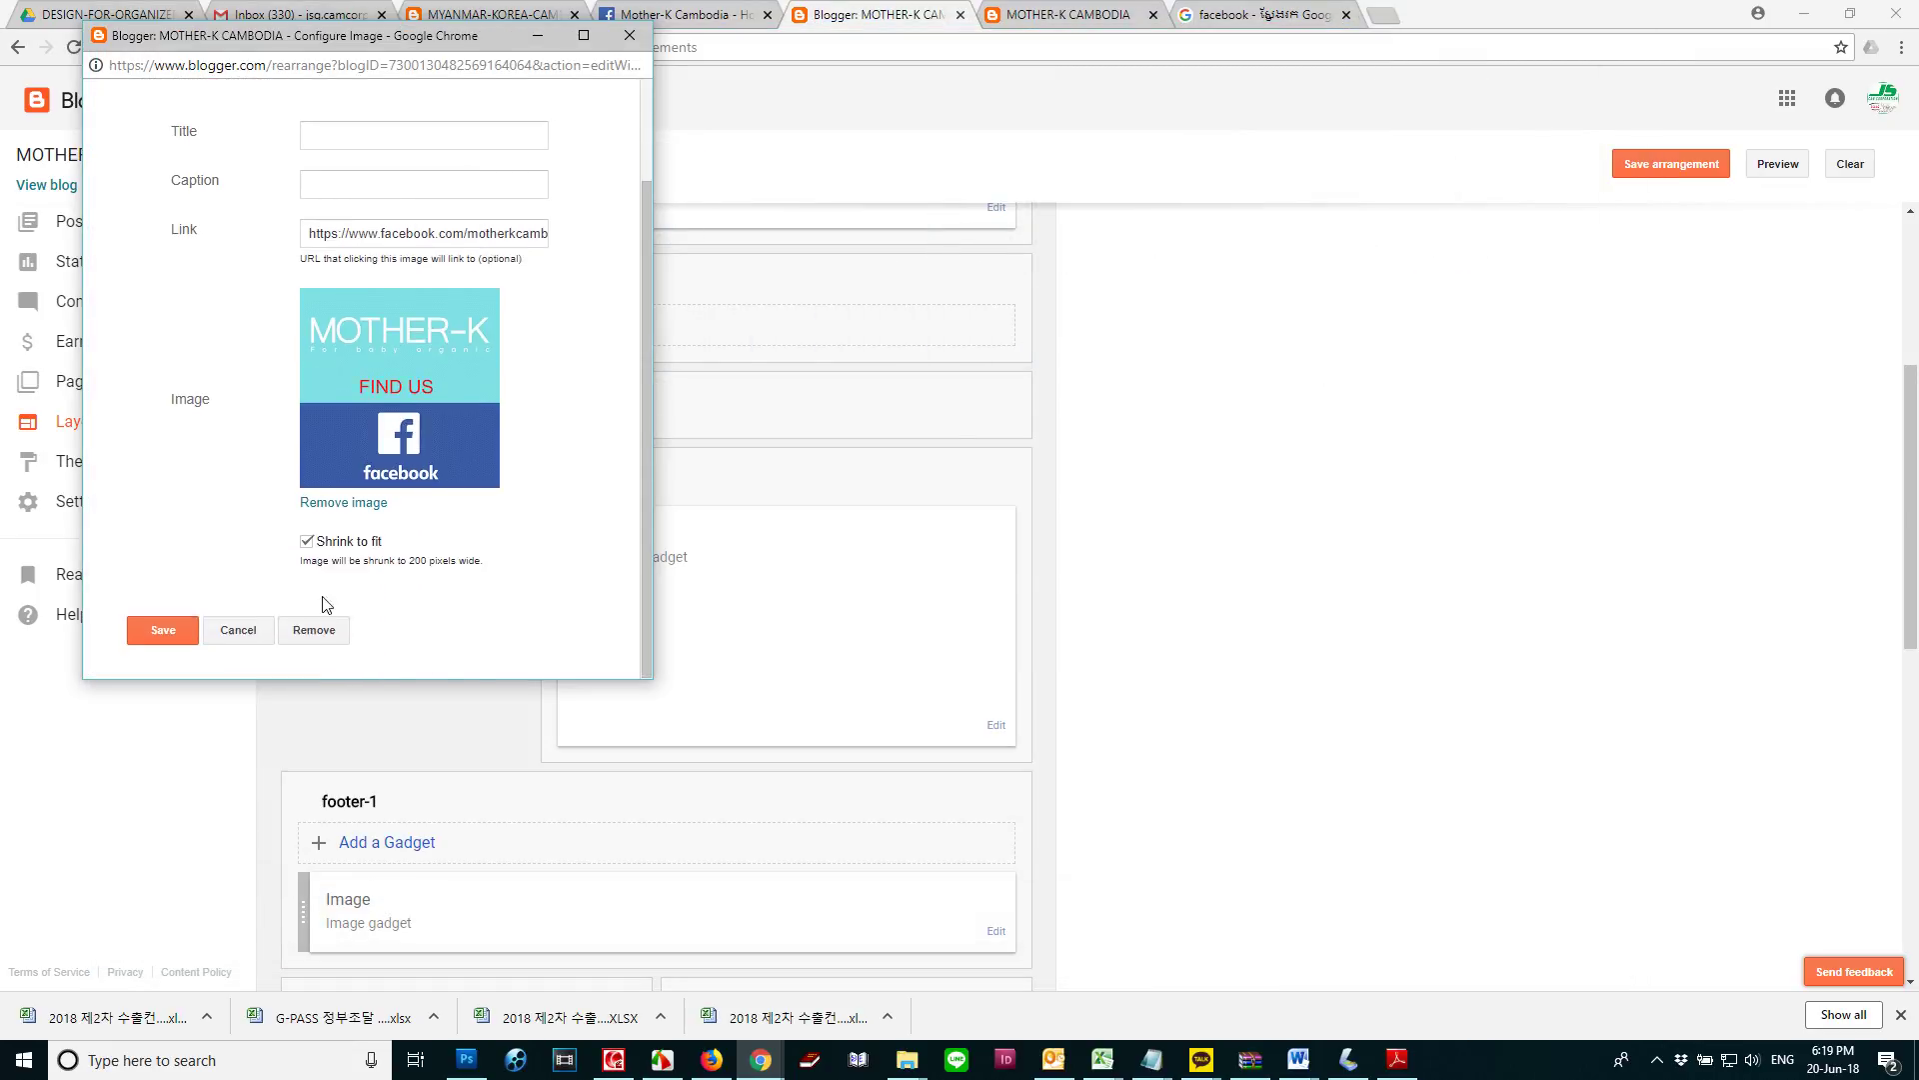
Save the updated gadget and the layout arrangement, and view the live blog
{"action": "left_click", "coordinate": [158, 626]}
{"action": "left_click", "coordinate": [1672, 172]}
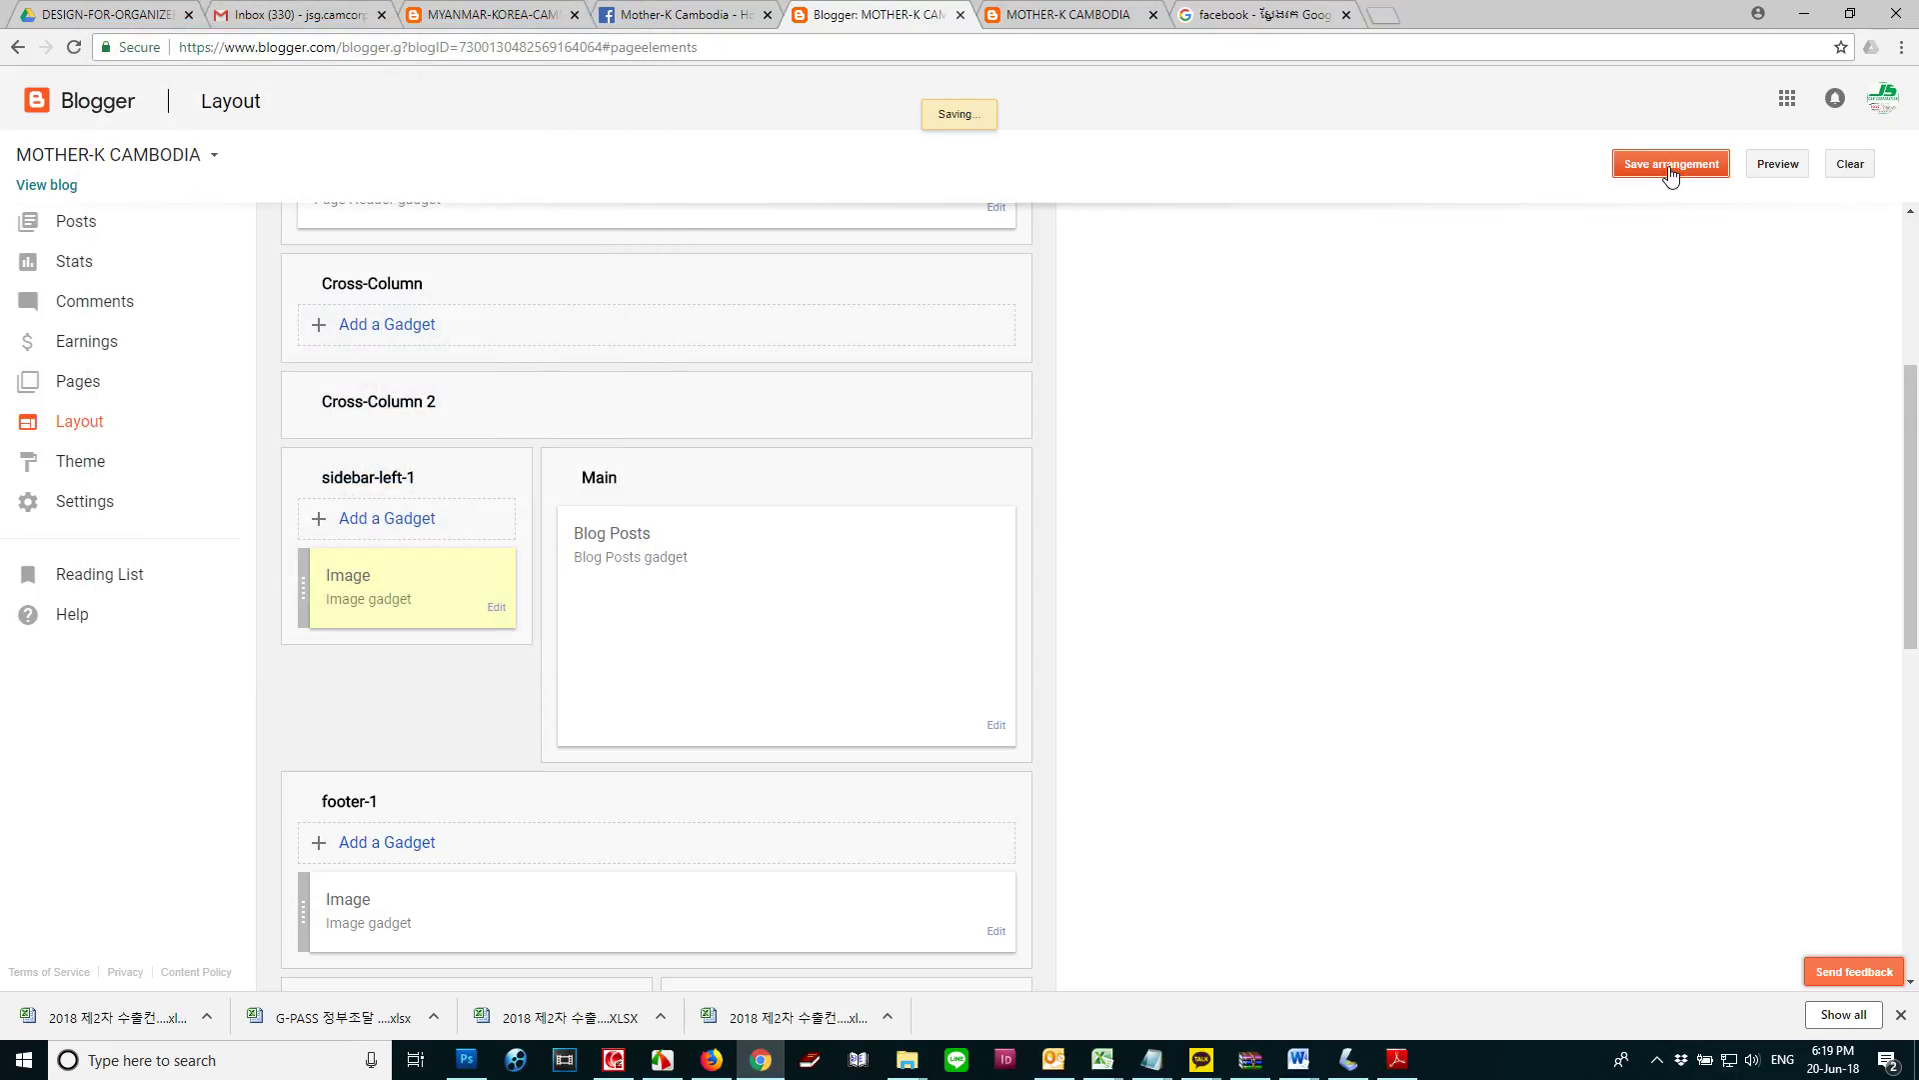
{"action": "left_click", "coordinate": [985, 114]}
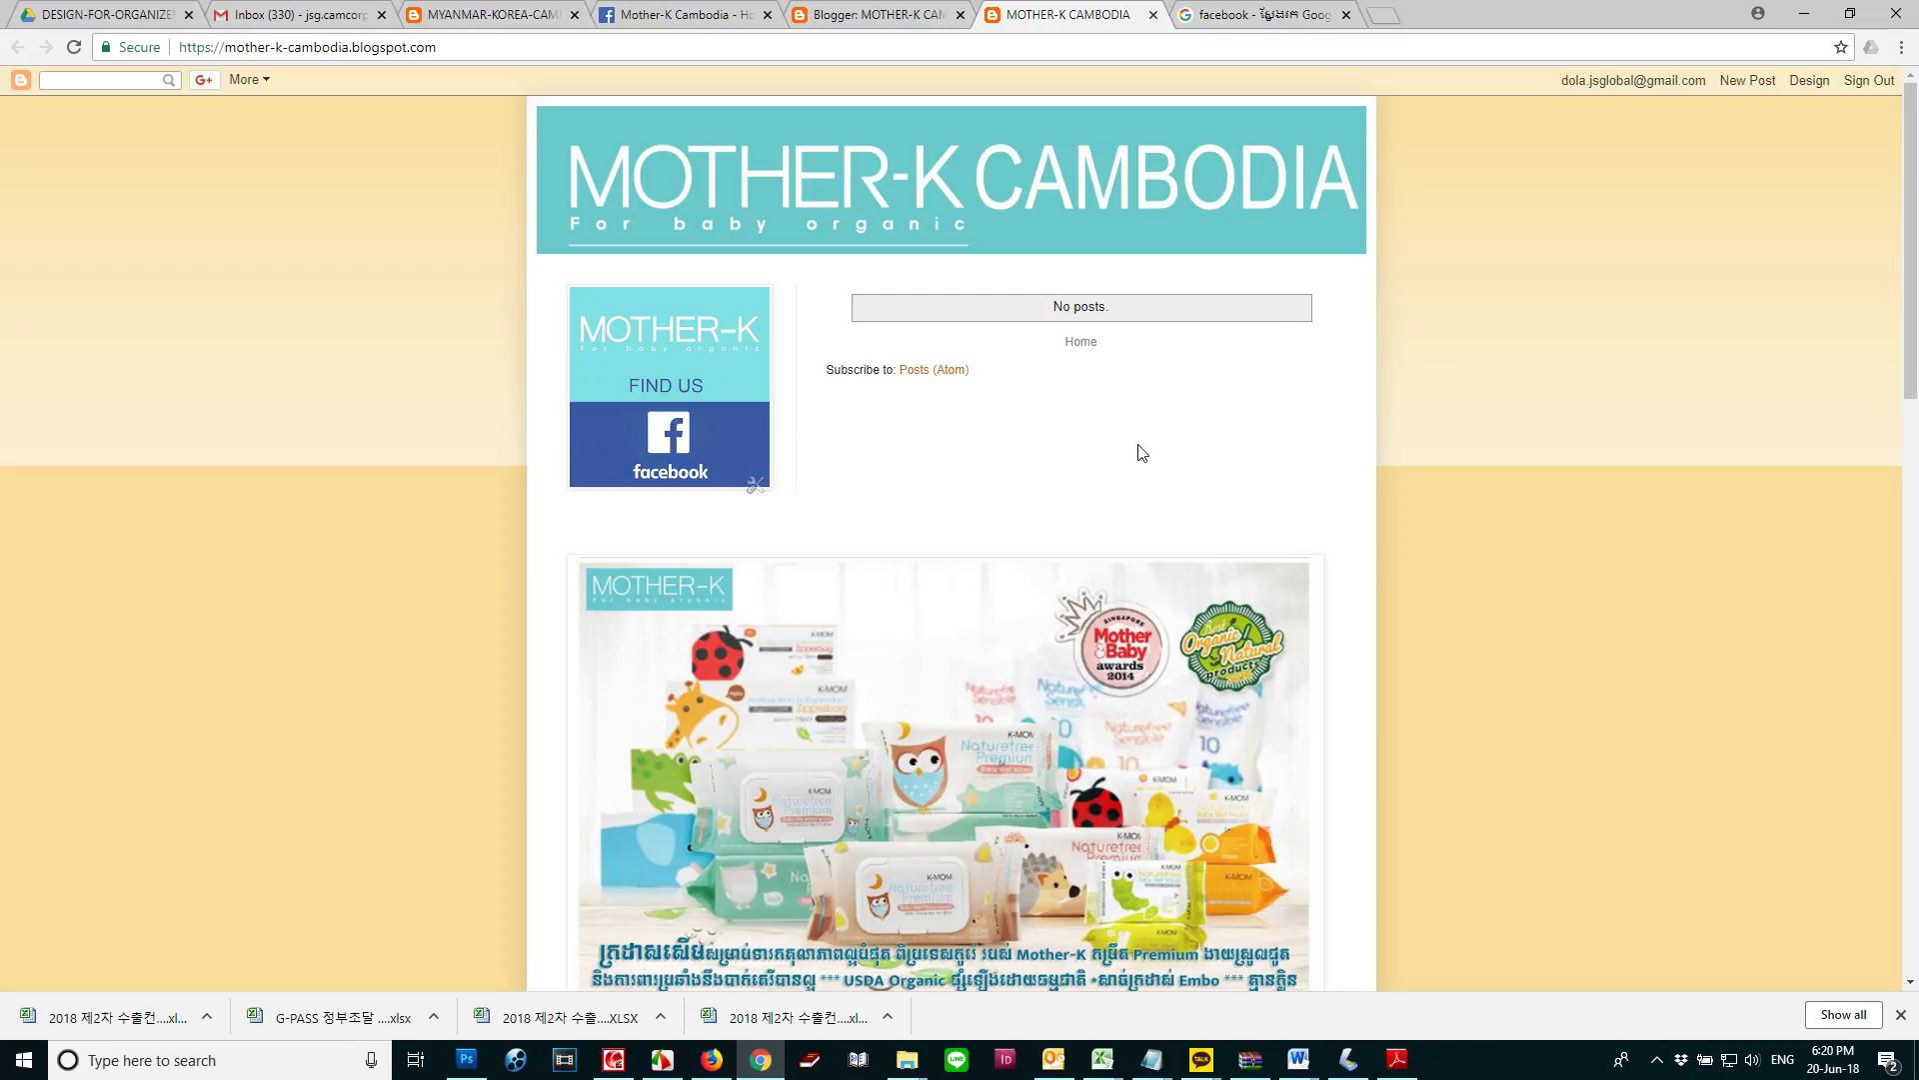
Copy the Impressum, Awards and Products text from the Mother-K Cambodia Facebook About section and return to the Blogger layout page
{"action": "left_click", "coordinate": [651, 10]}
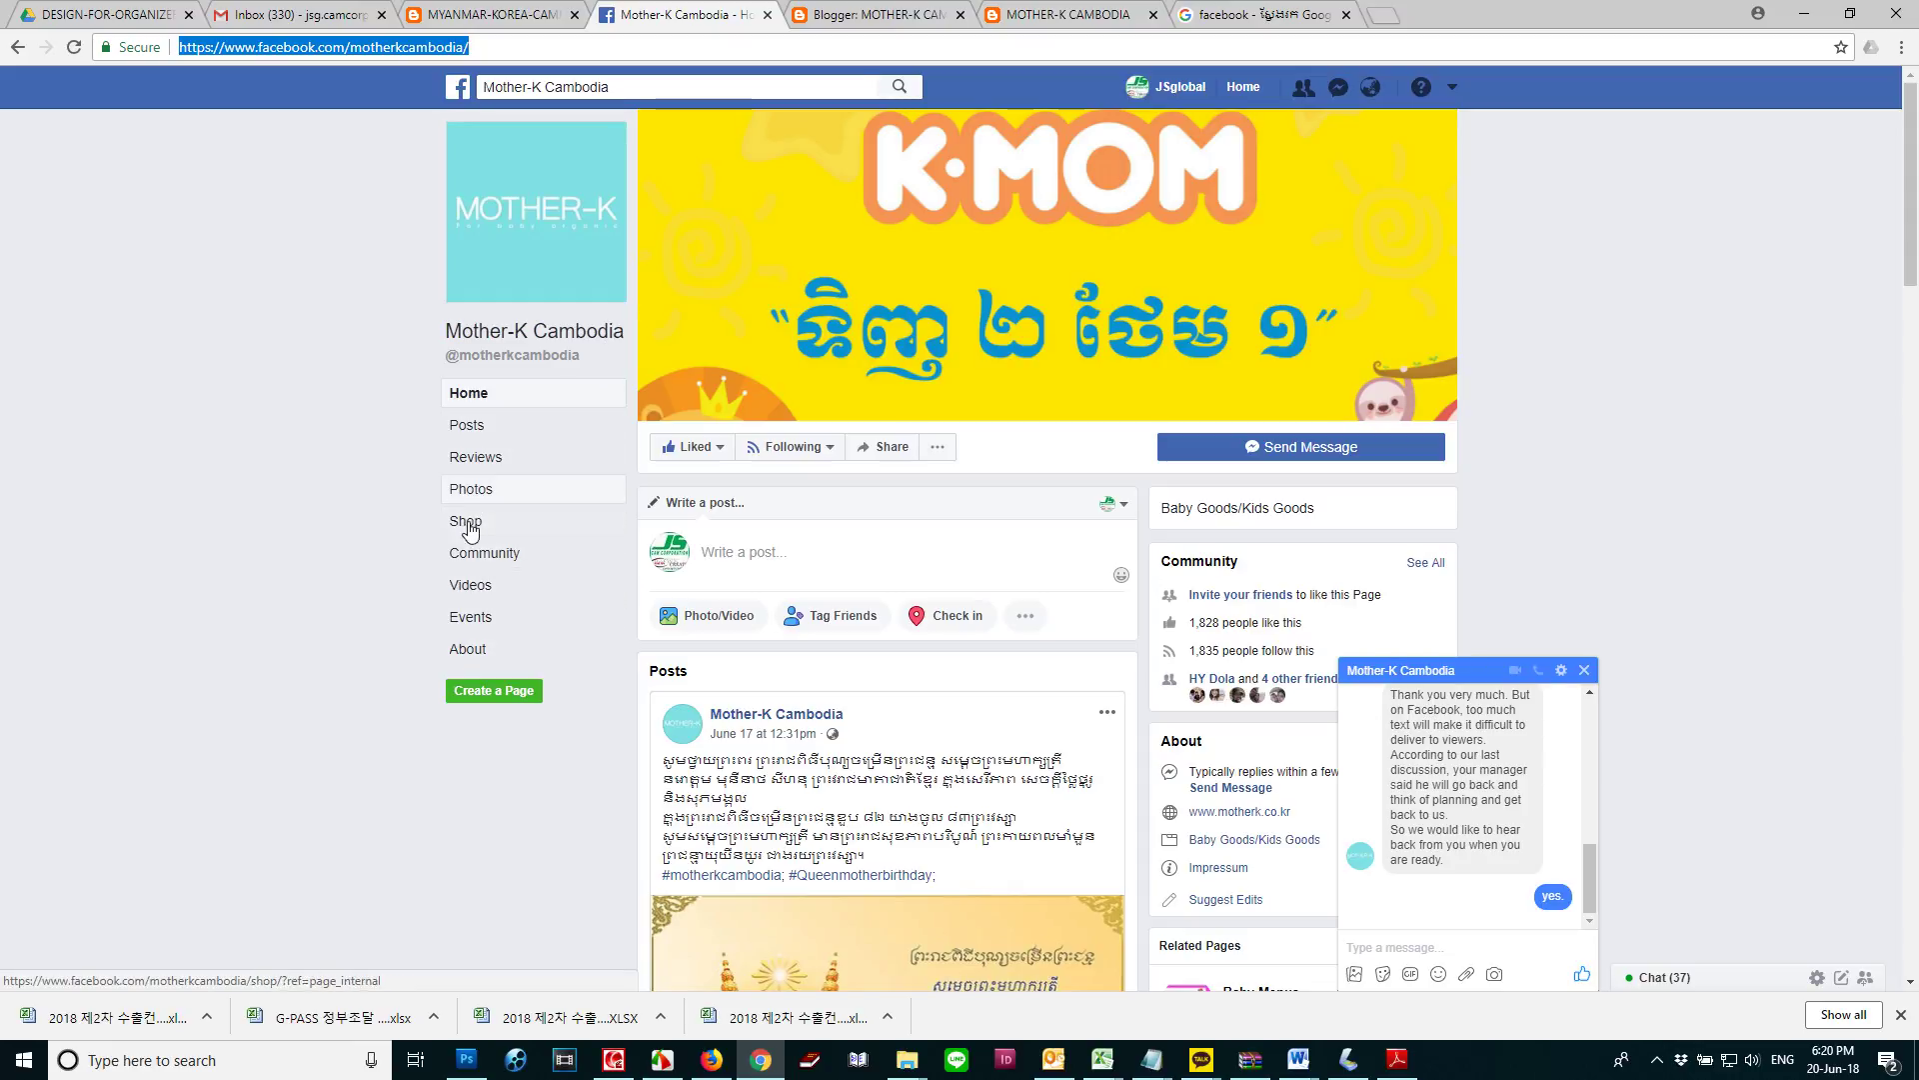
{"action": "left_click", "coordinate": [470, 648]}
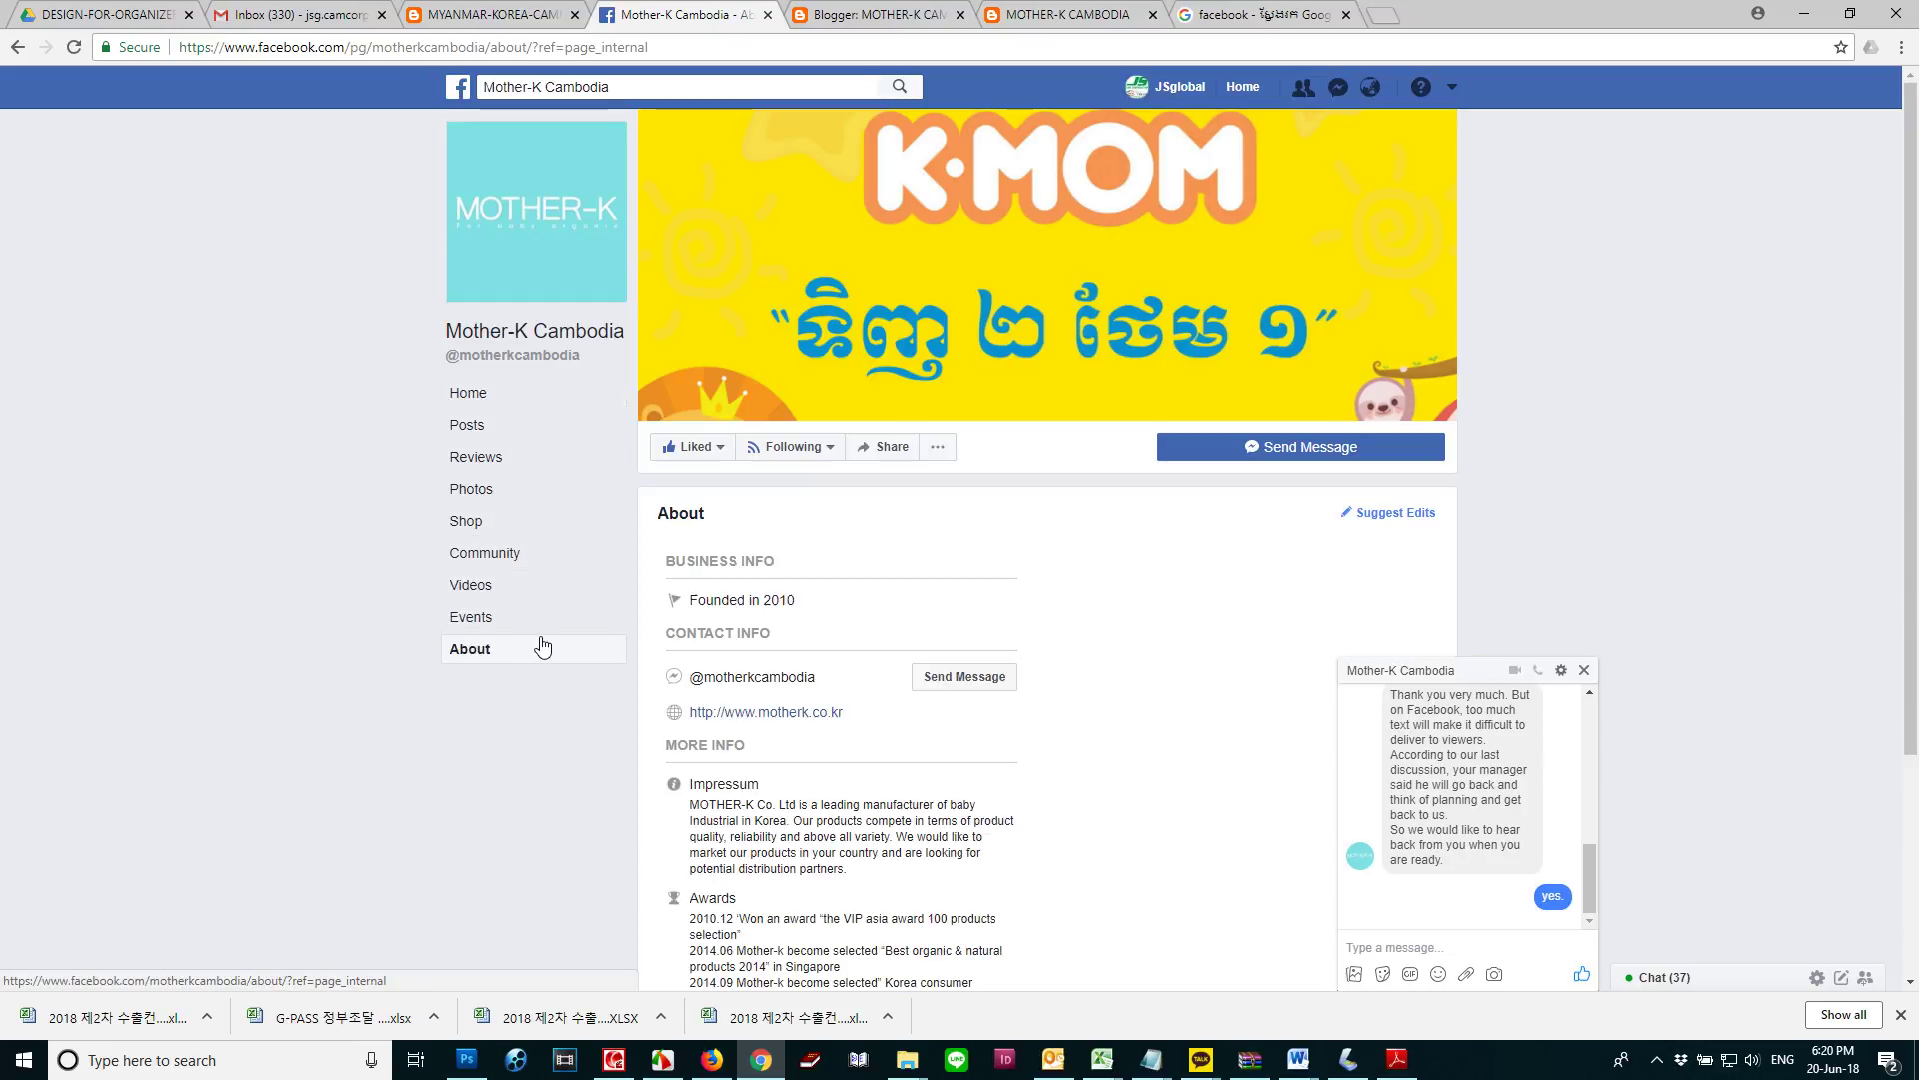
{"action": "scroll", "coordinate": [782, 585], "scroll_direction": "down", "scroll_amount": 3}
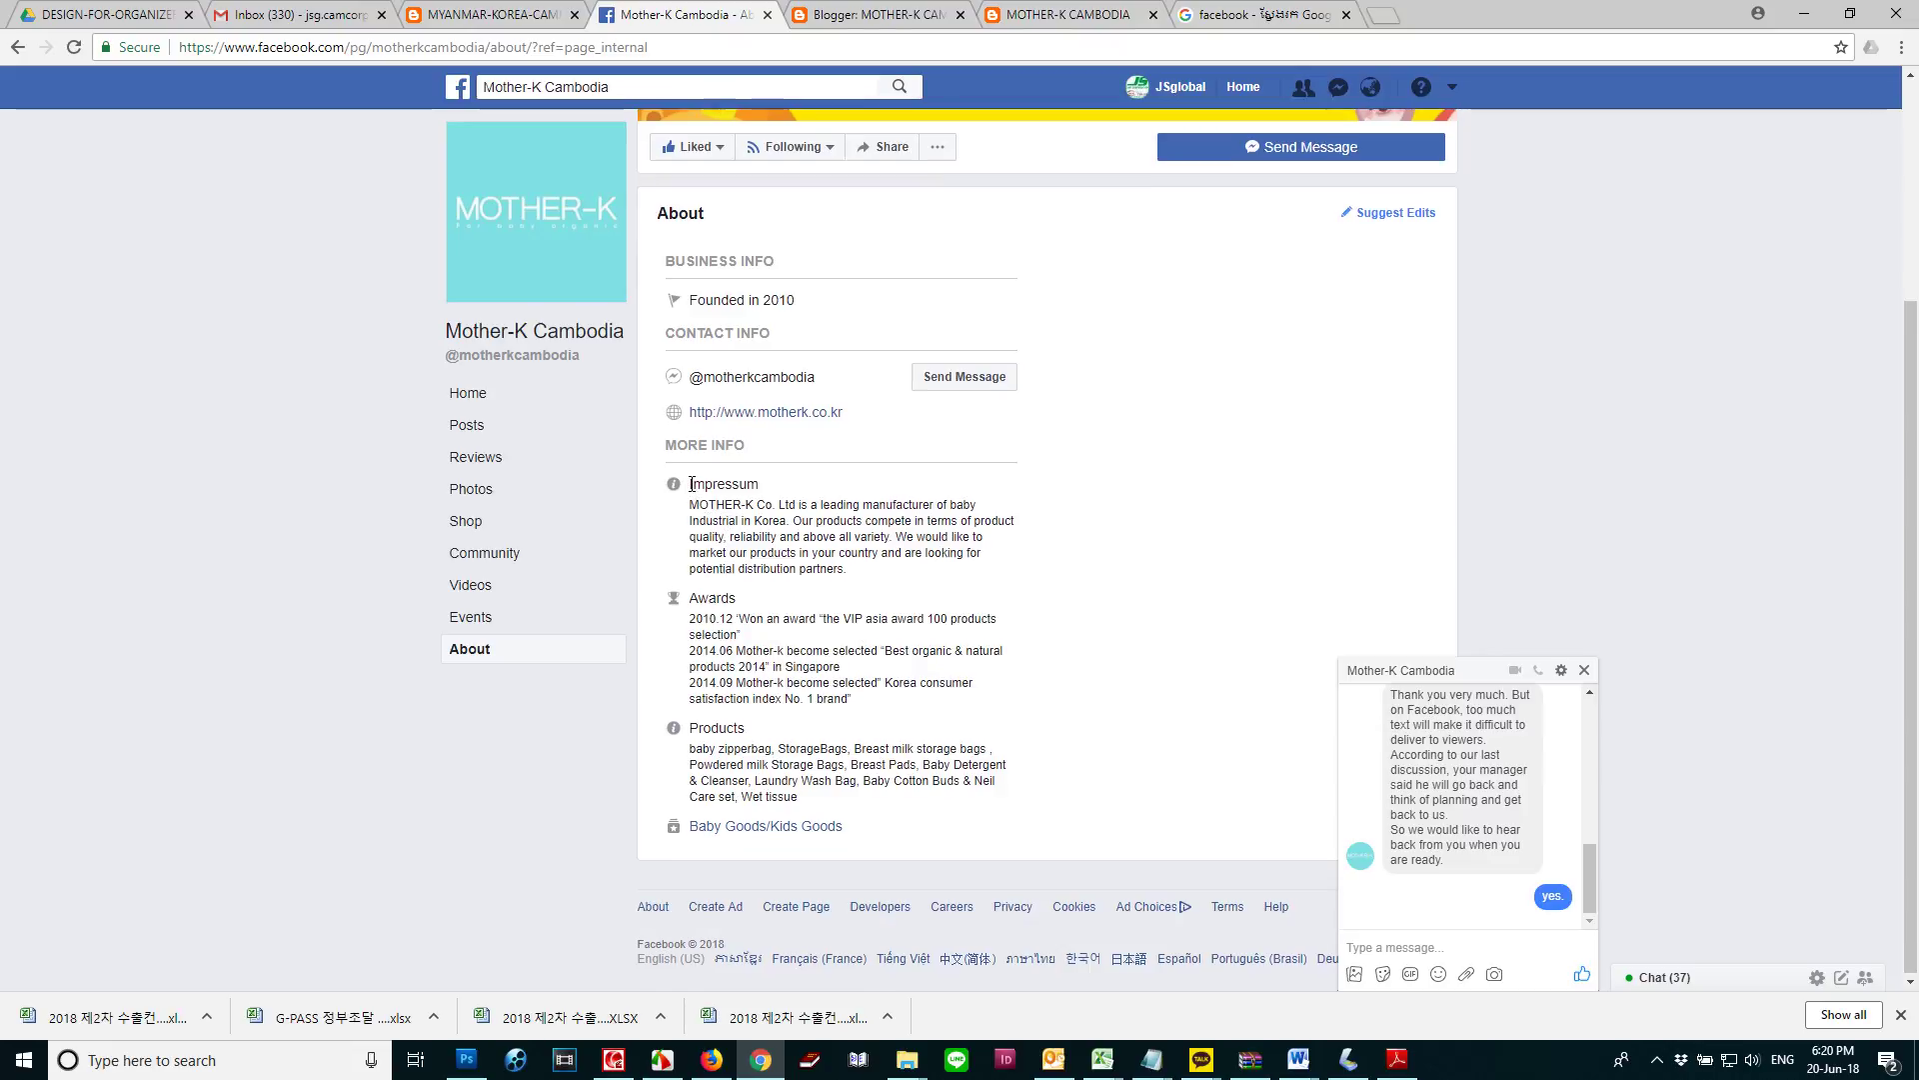
{"action": "left_click_drag", "start_coordinate": [690, 484], "coordinate": [858, 805]}
{"action": "key", "text": "ctrl+c"}
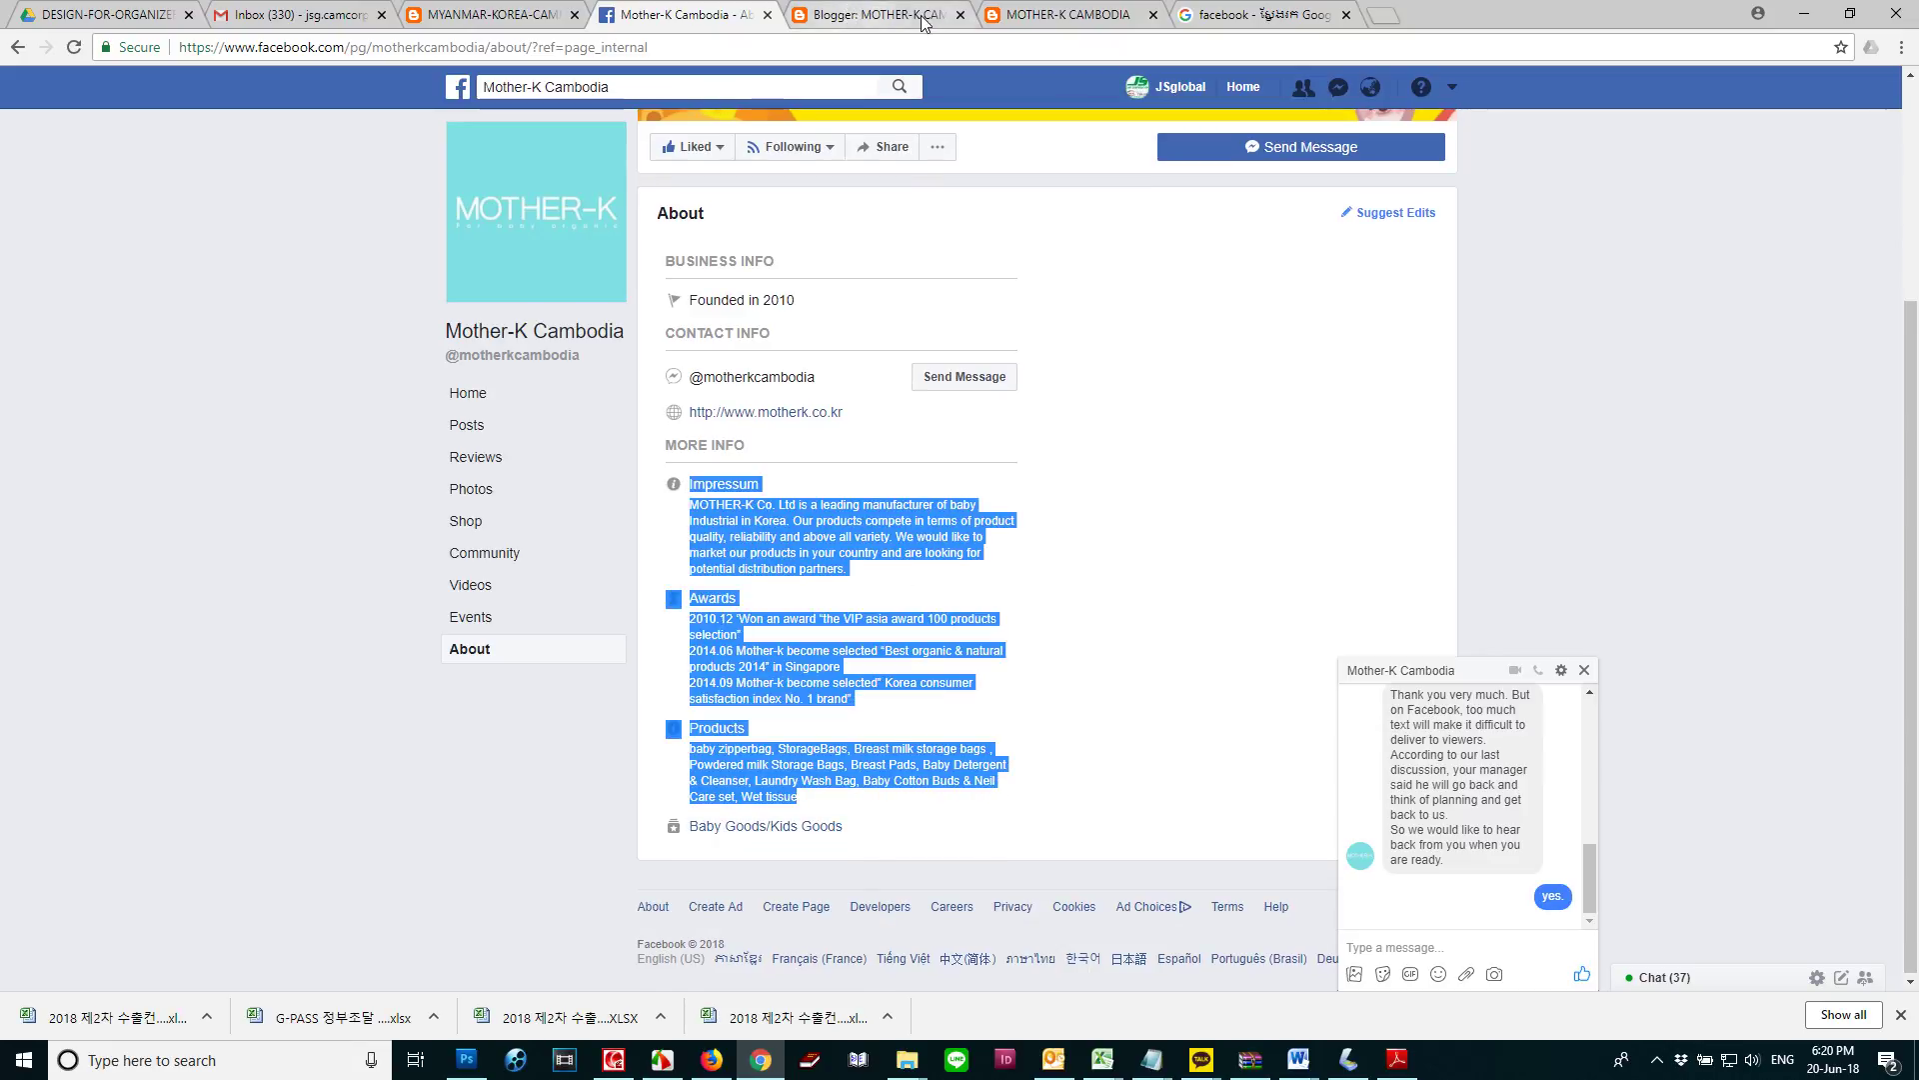
{"action": "left_click", "coordinate": [877, 16]}
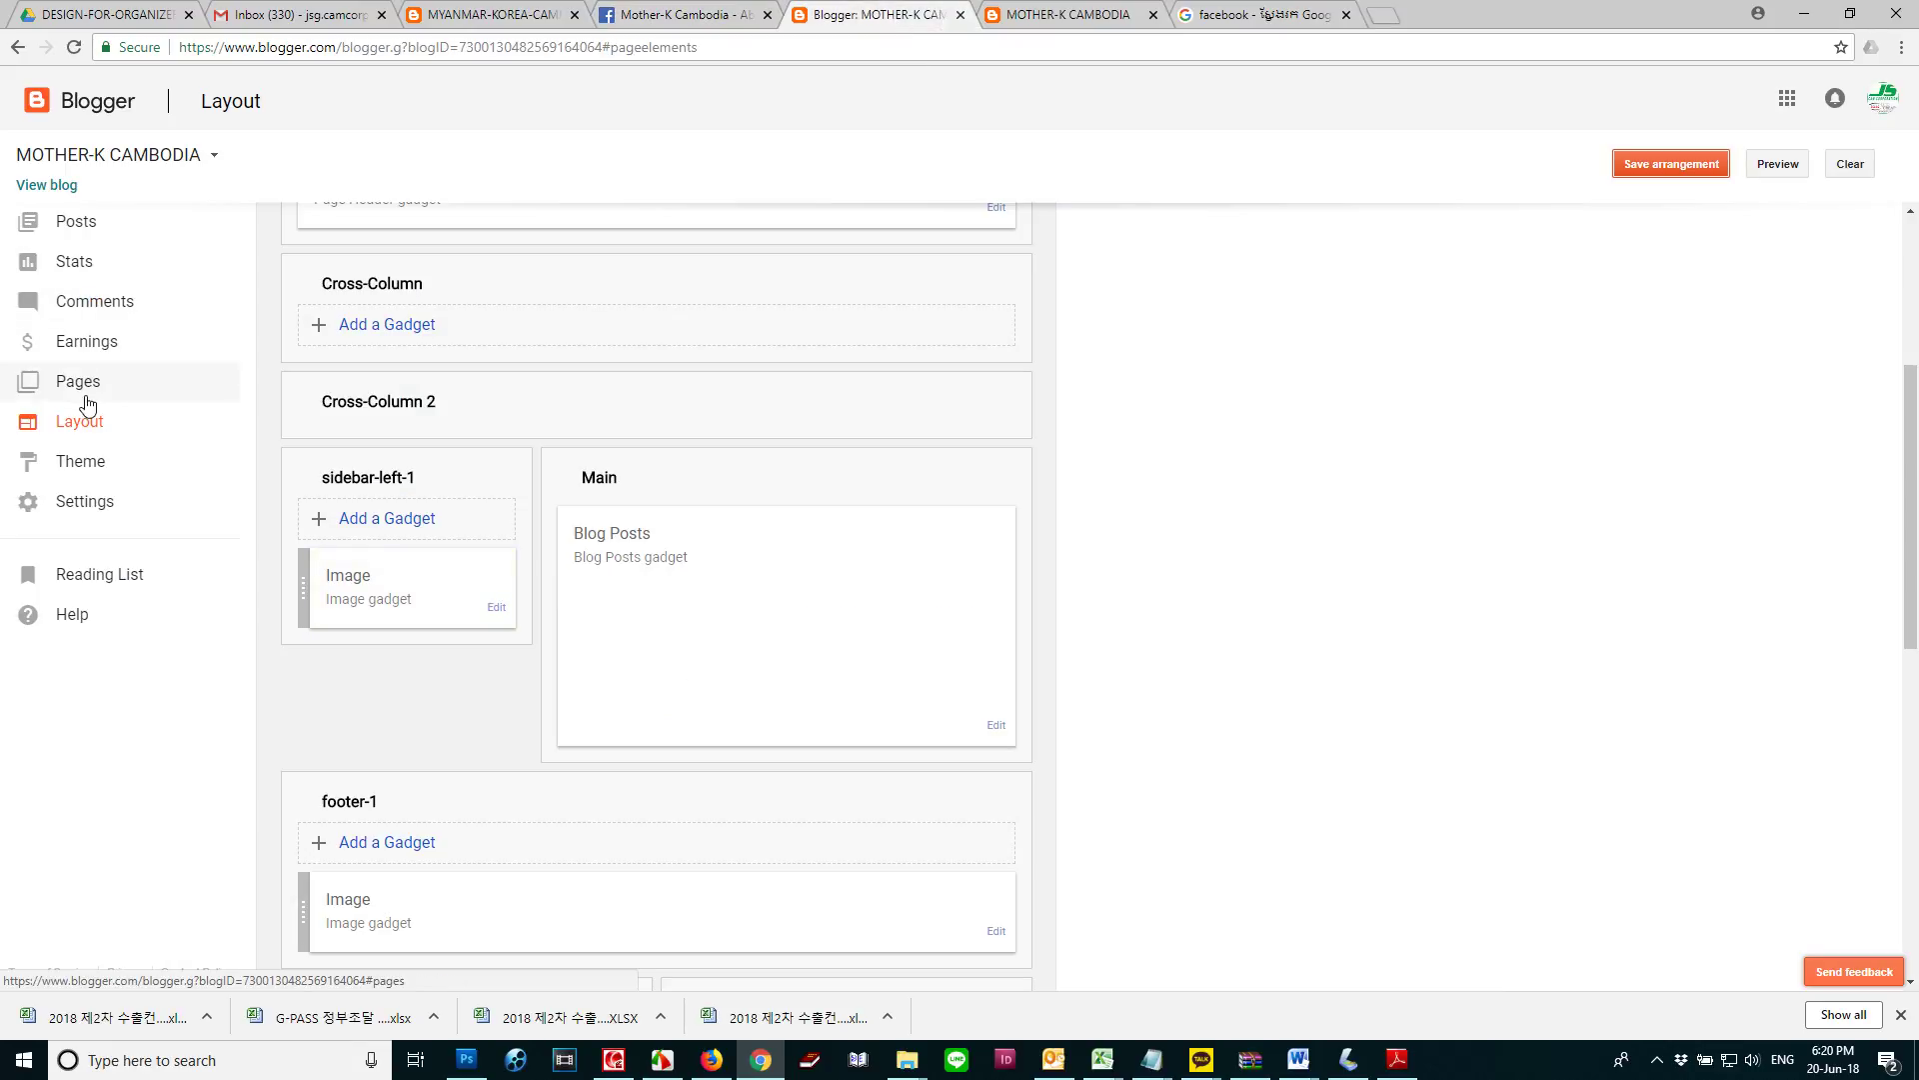
Create and publish a new post titled "About Mother-K" containing the copied Impressum, Awards and Products text
{"action": "left_click", "coordinate": [103, 240]}
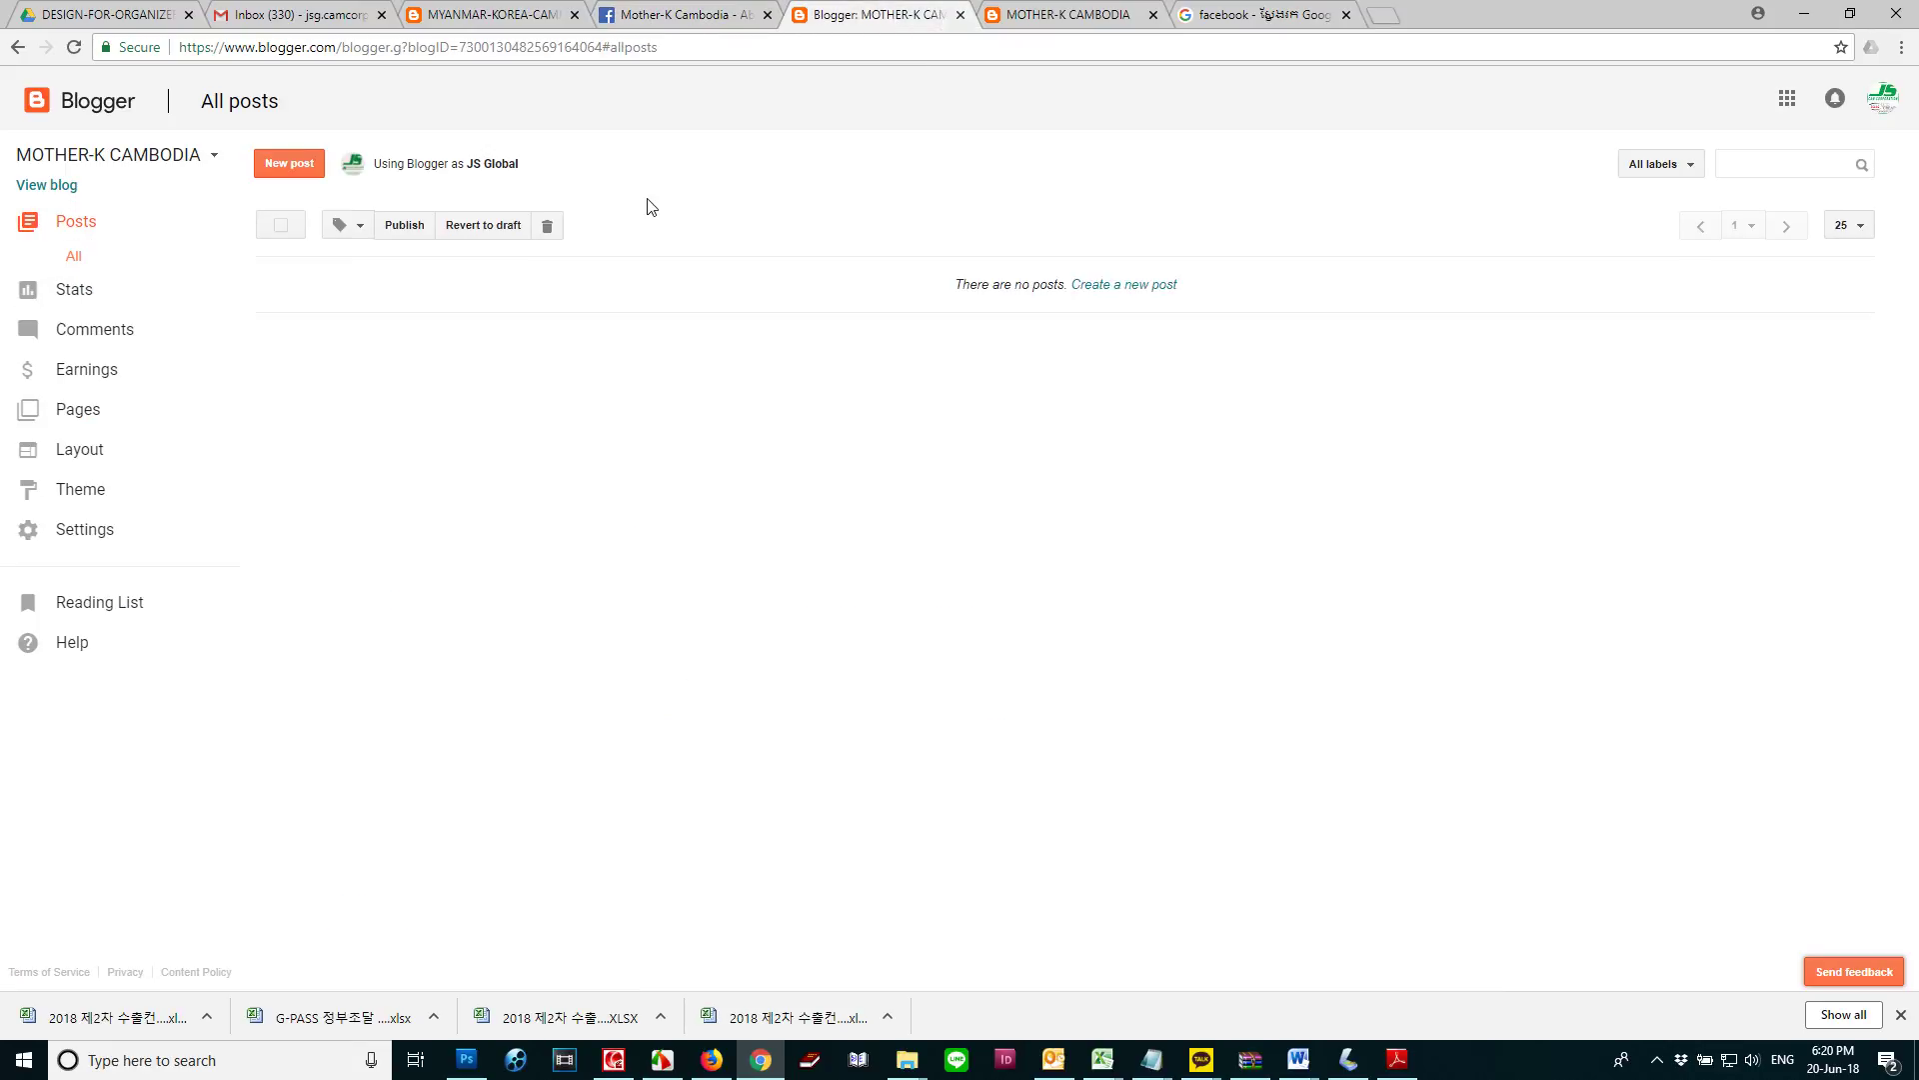
{"action": "left_click", "coordinate": [290, 168]}
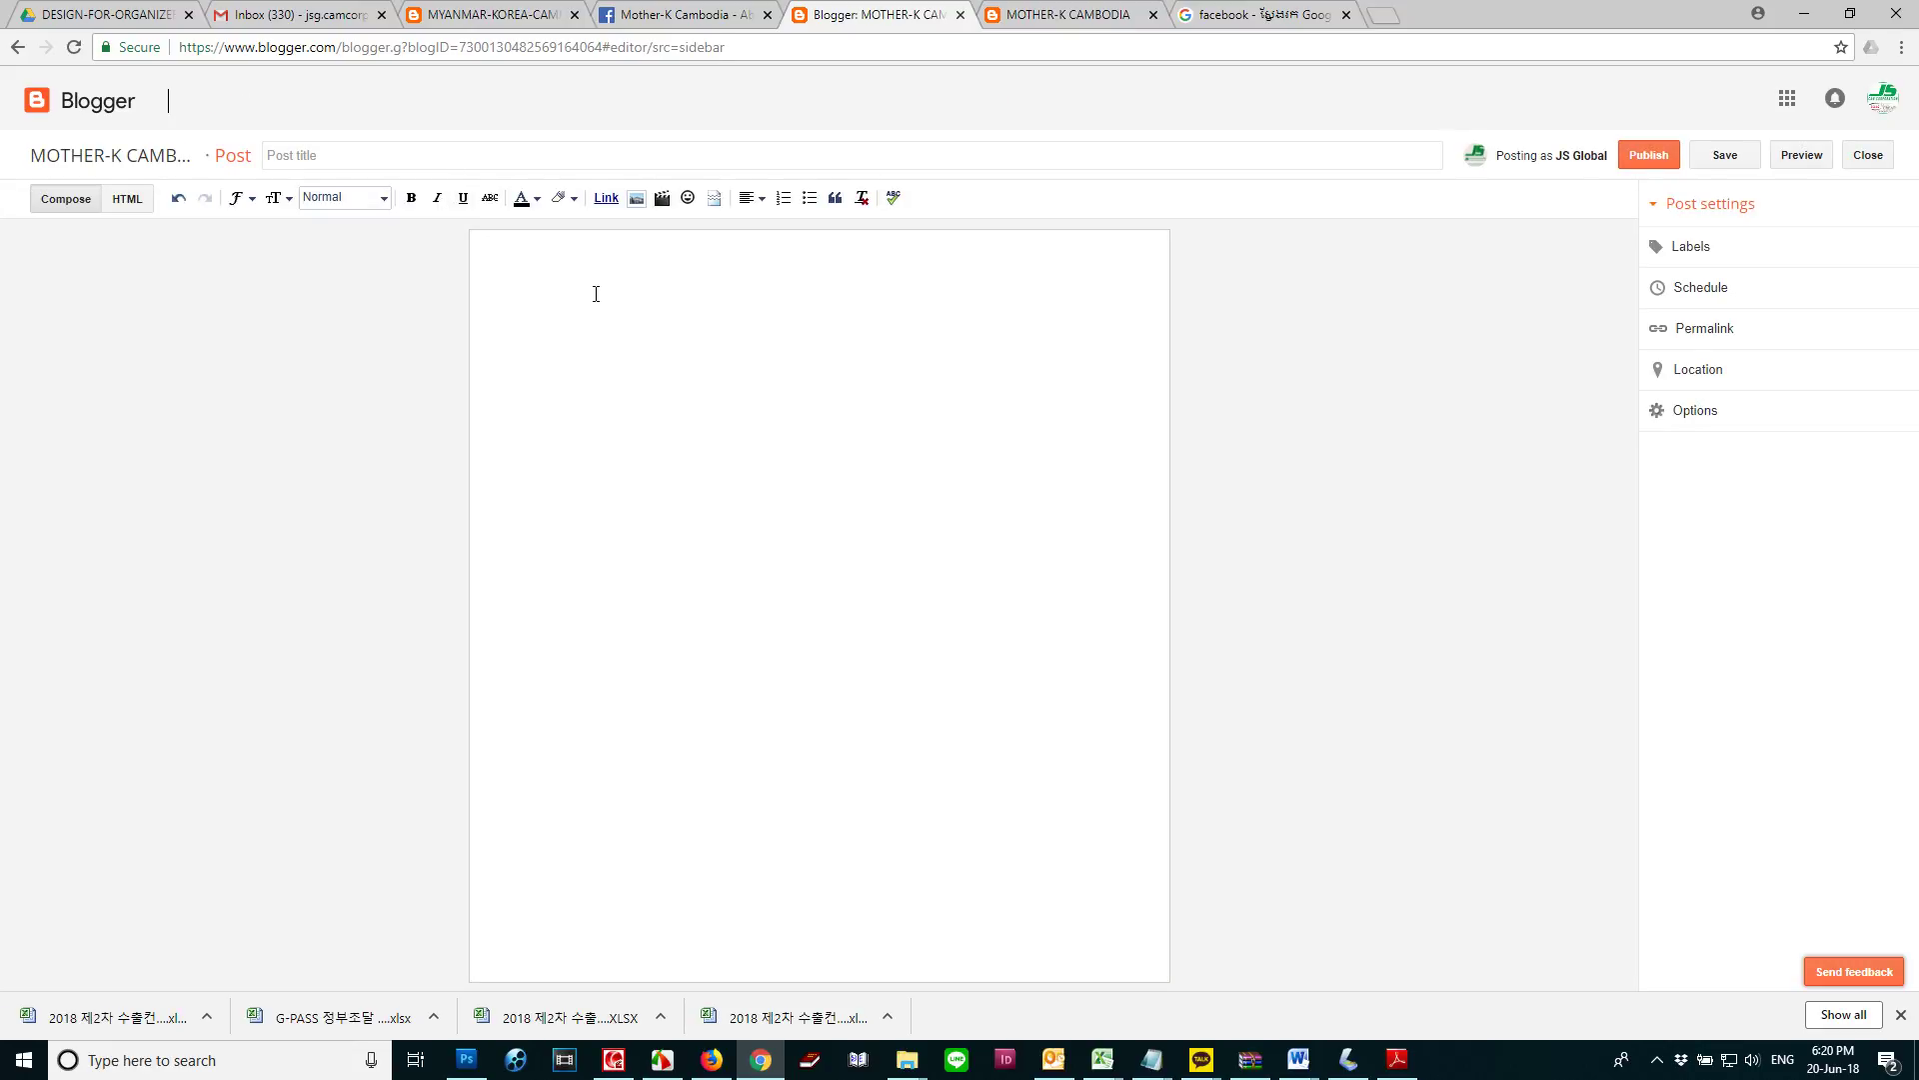
{"action": "key", "text": "ctrl+v"}
{"action": "left_click", "coordinate": [381, 163]}
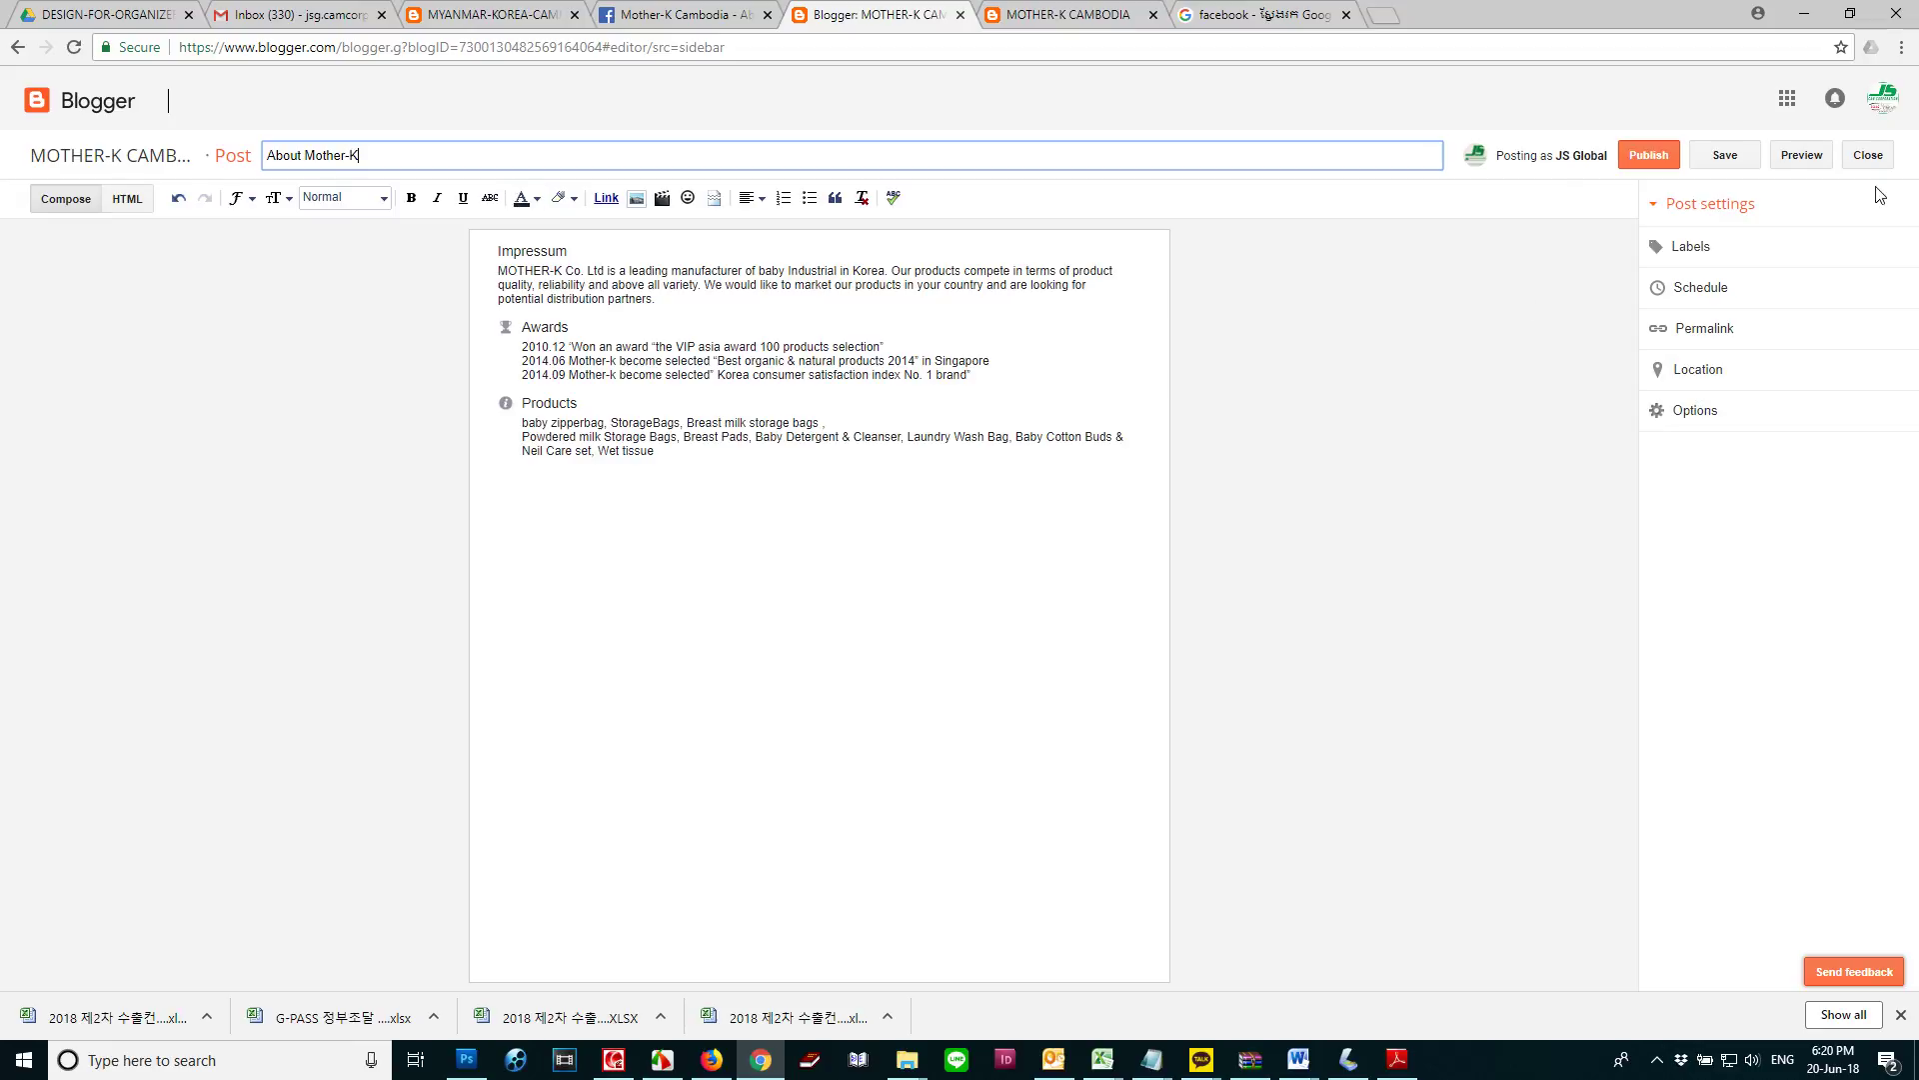
{"action": "left_click", "coordinate": [807, 488]}
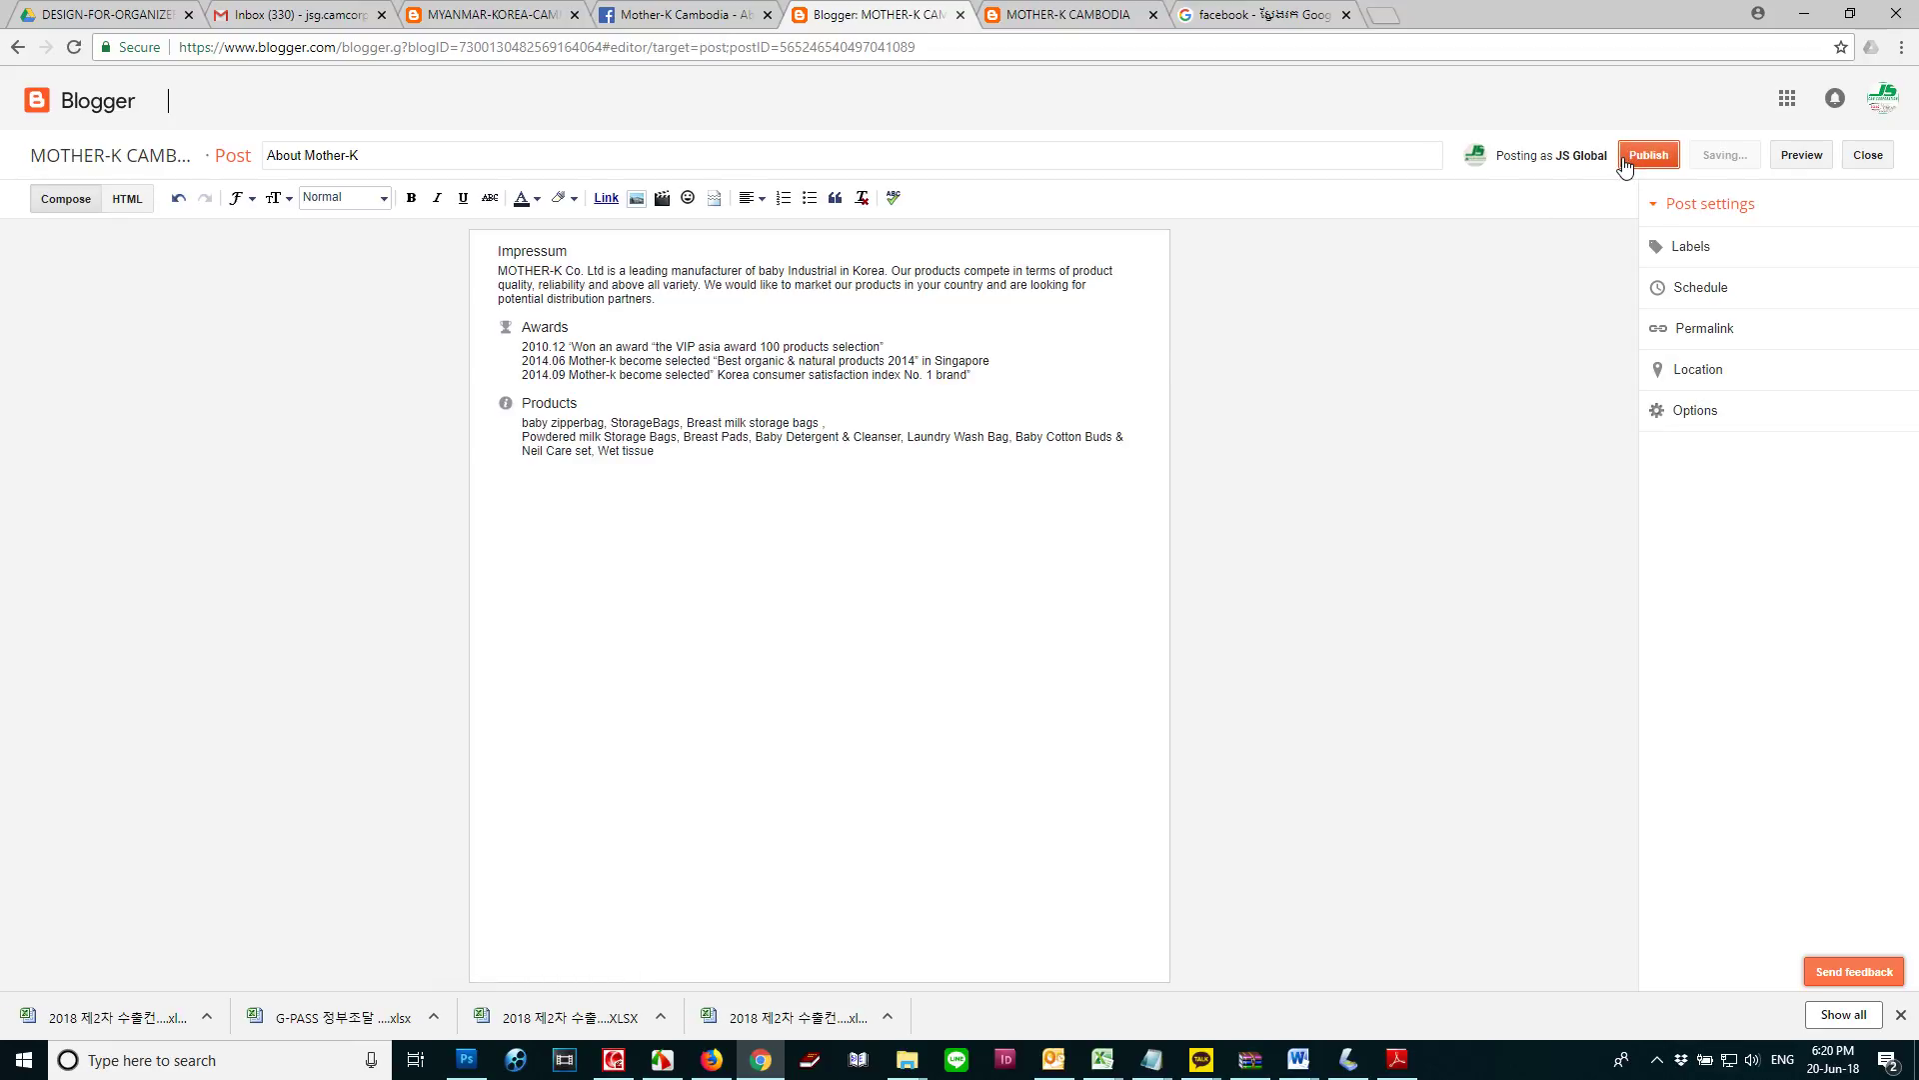
View the live Mother-K Cambodia blog and check how the About Mother-K post looks on the page
{"action": "left_click", "coordinate": [1077, 16]}
{"action": "left_click", "coordinate": [937, 193]}
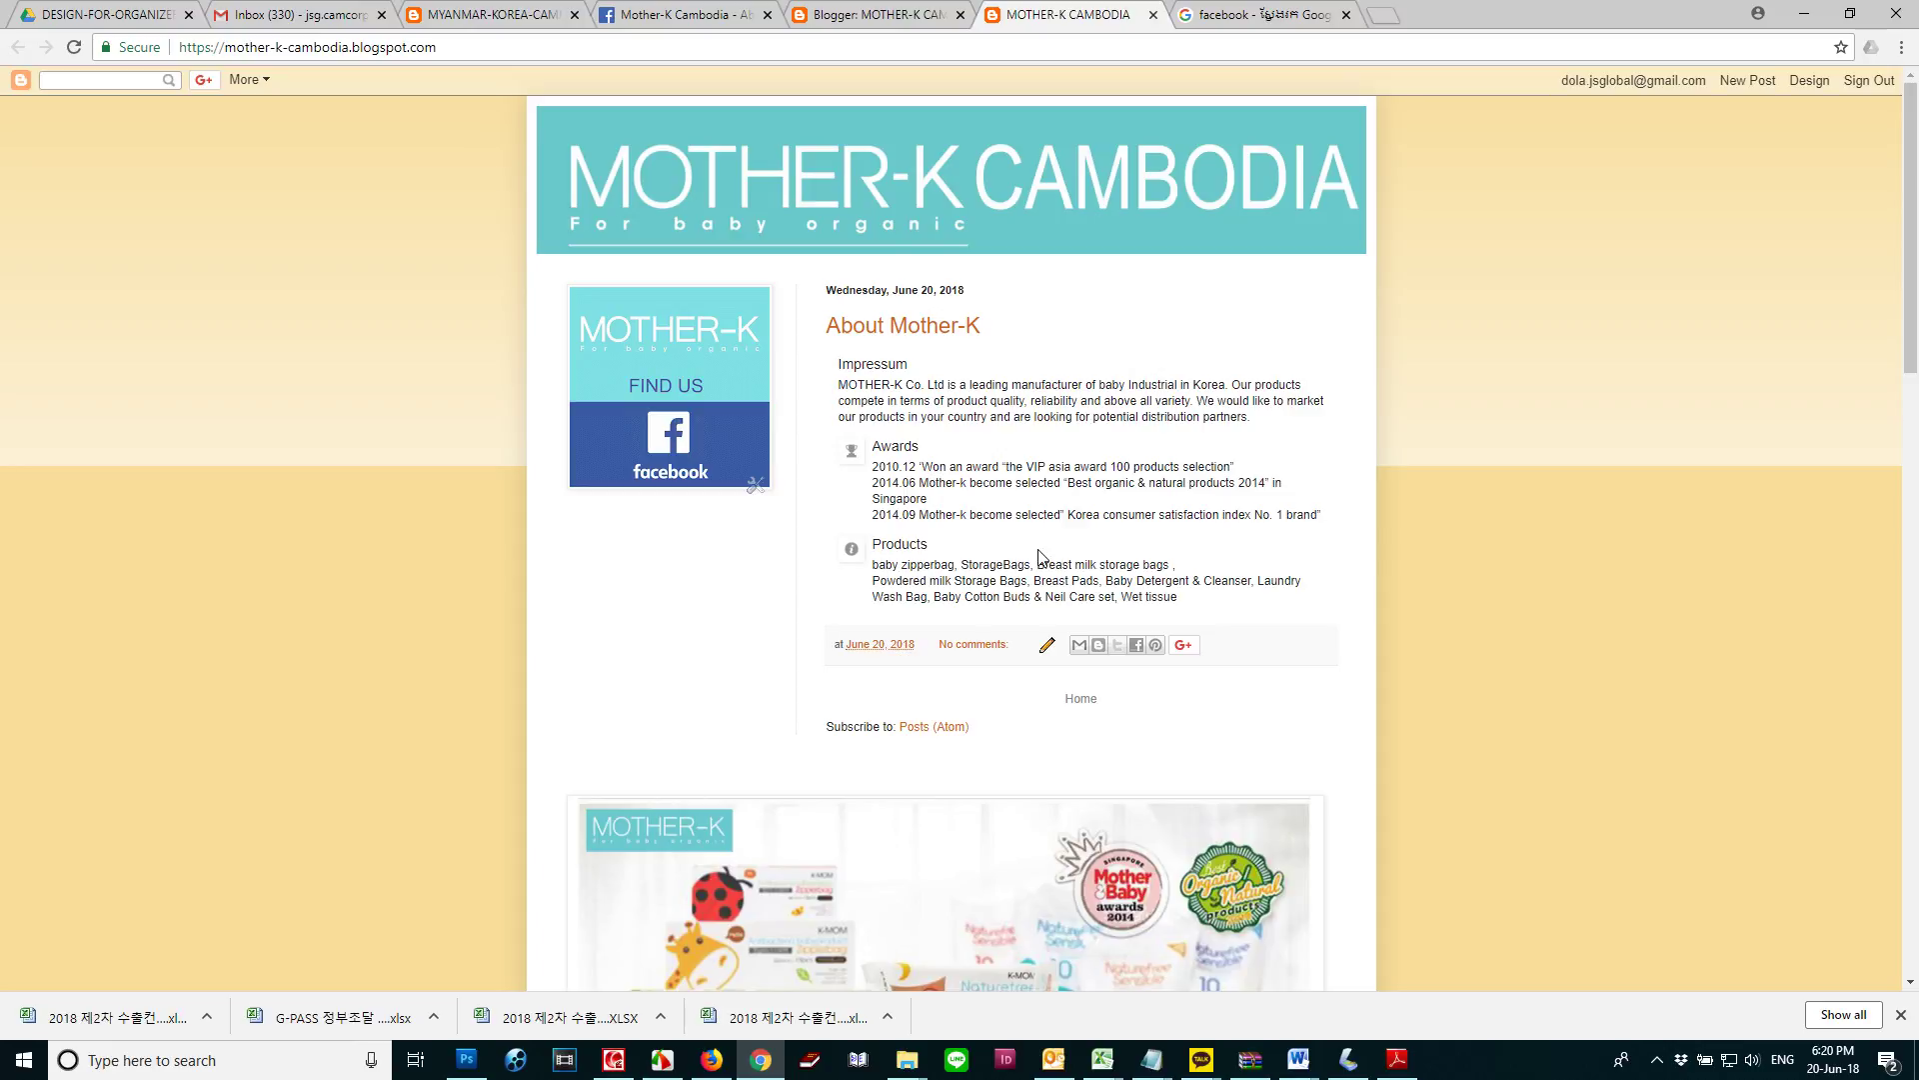
{"action": "scroll", "coordinate": [1028, 548], "scroll_direction": "down", "scroll_amount": 5}
{"action": "scroll", "coordinate": [1026, 544], "scroll_direction": "up", "scroll_amount": 4}
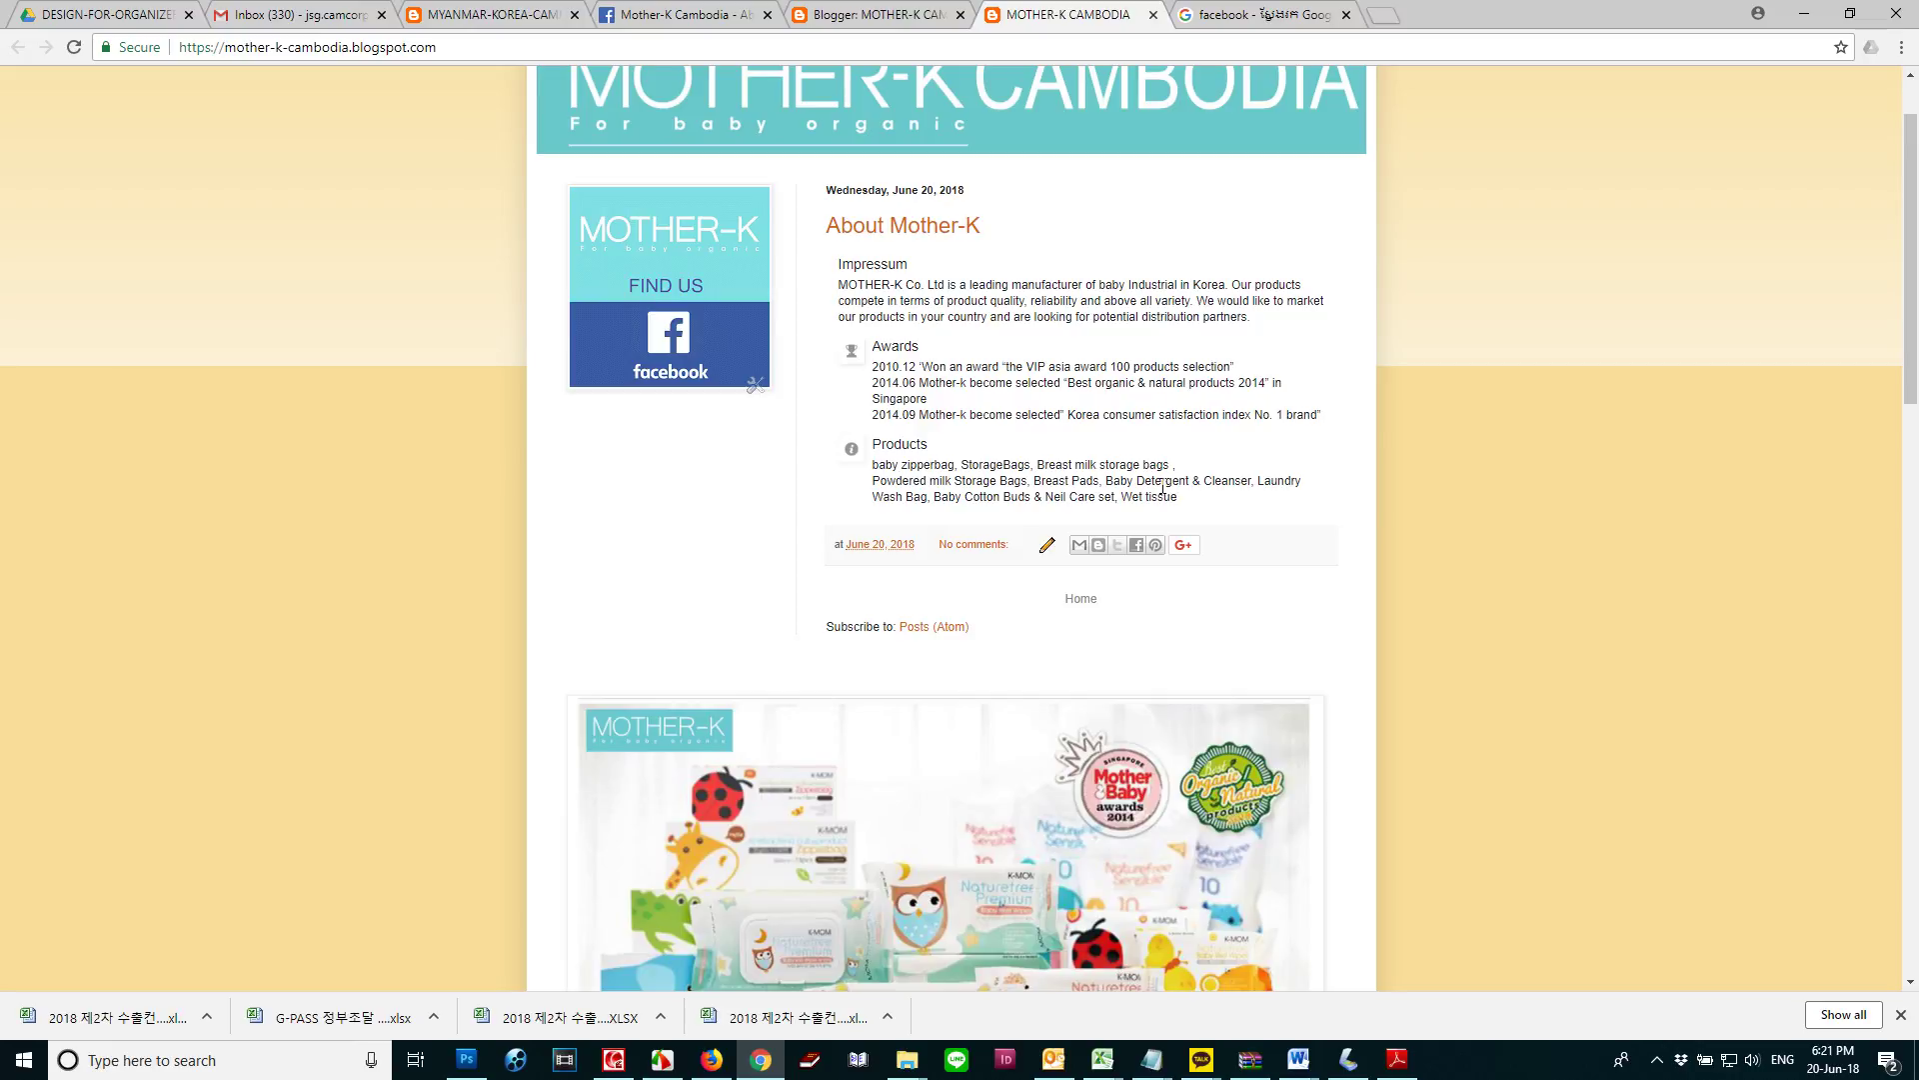
Open the About Mother-K post for editing and insert its title as a separate line above the Impressum heading
{"action": "left_click", "coordinate": [898, 17]}
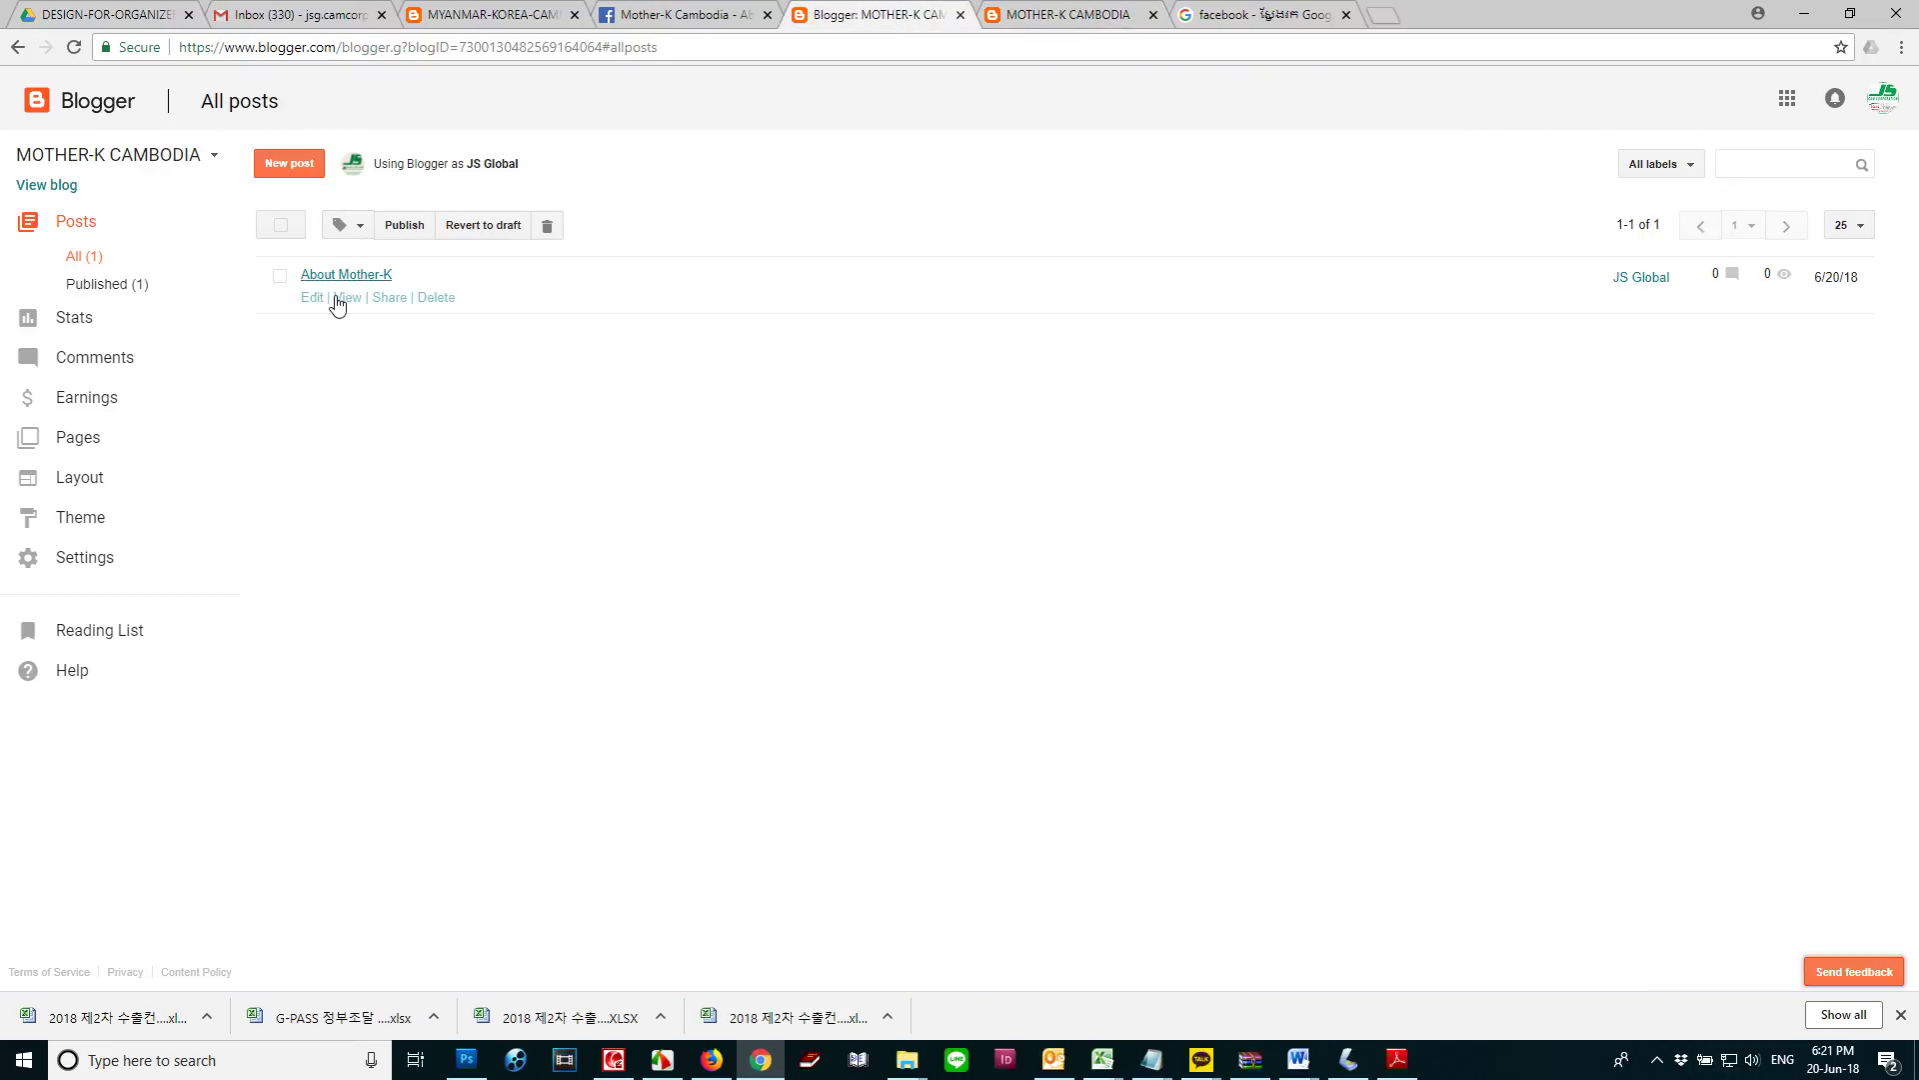
{"action": "left_click", "coordinate": [311, 298]}
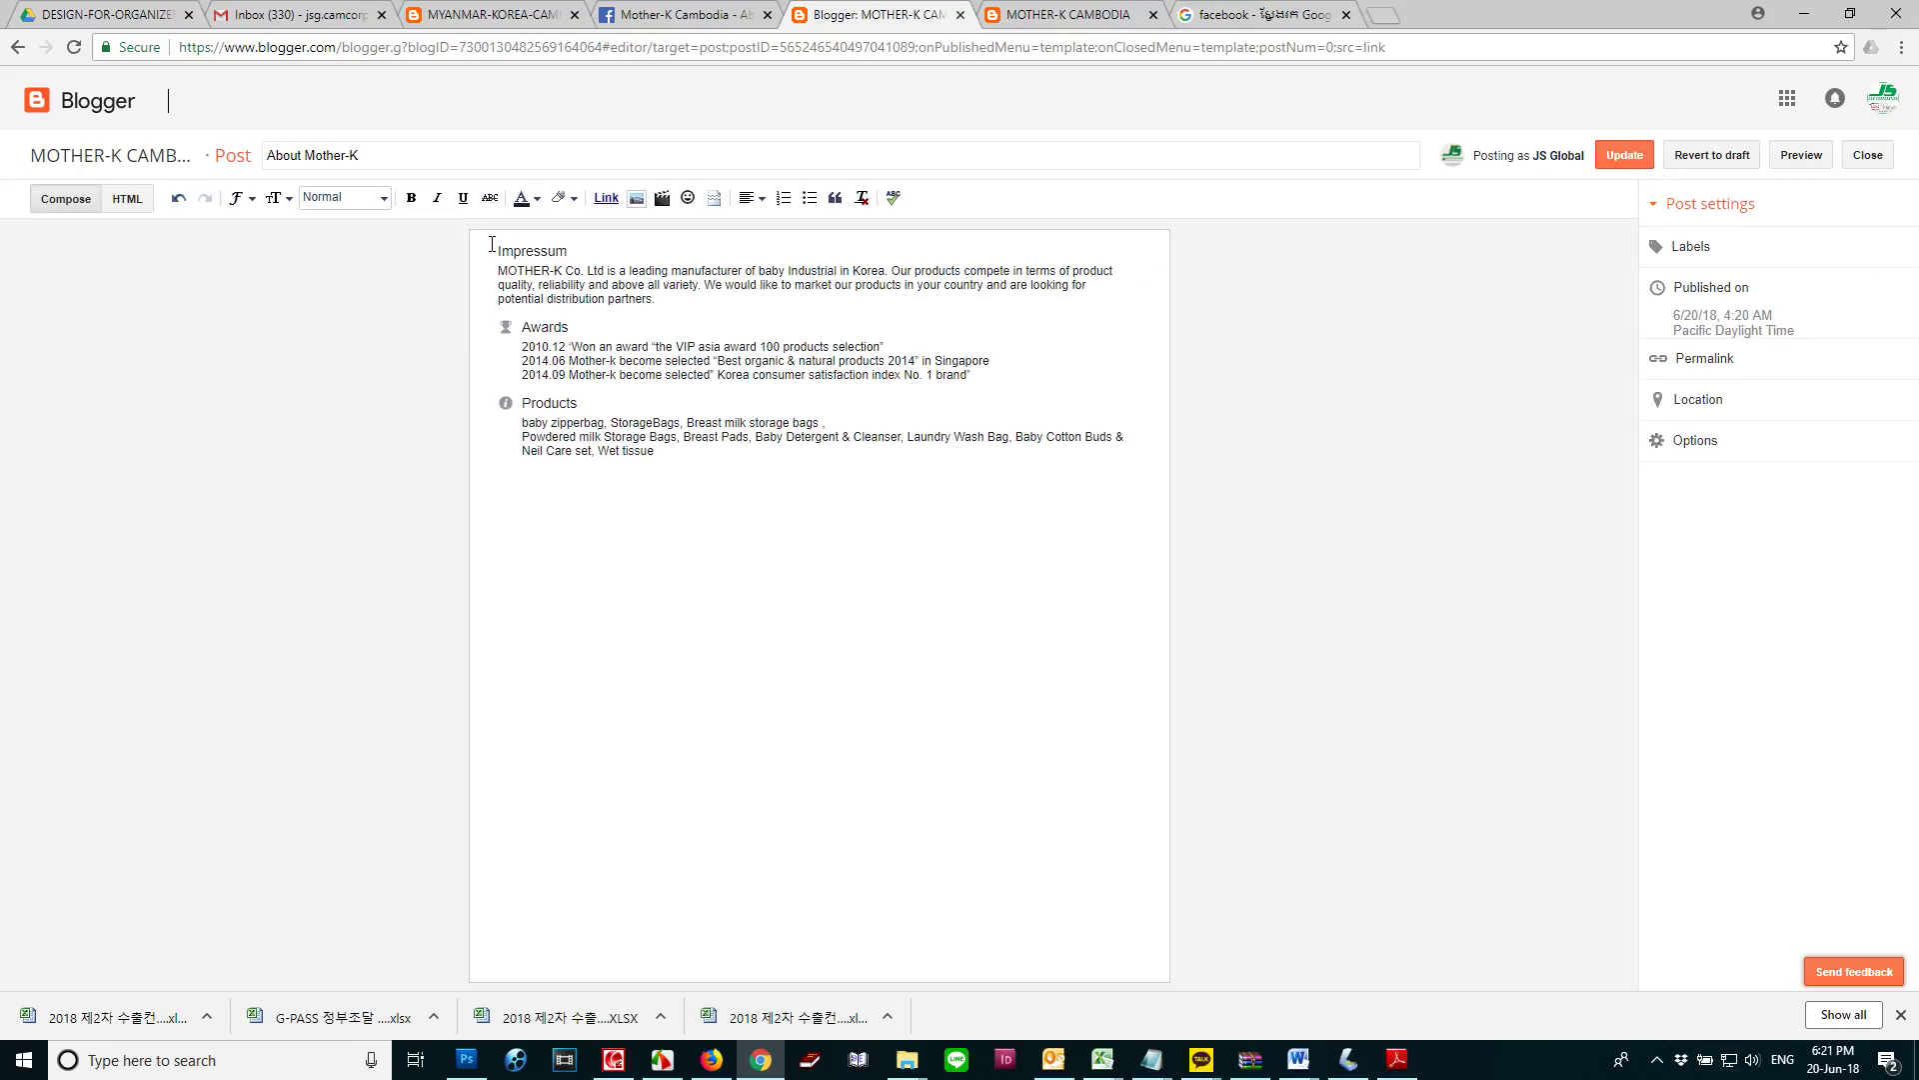
{"action": "triple_click", "coordinate": [414, 159]}
{"action": "key", "text": "ctrl+c"}
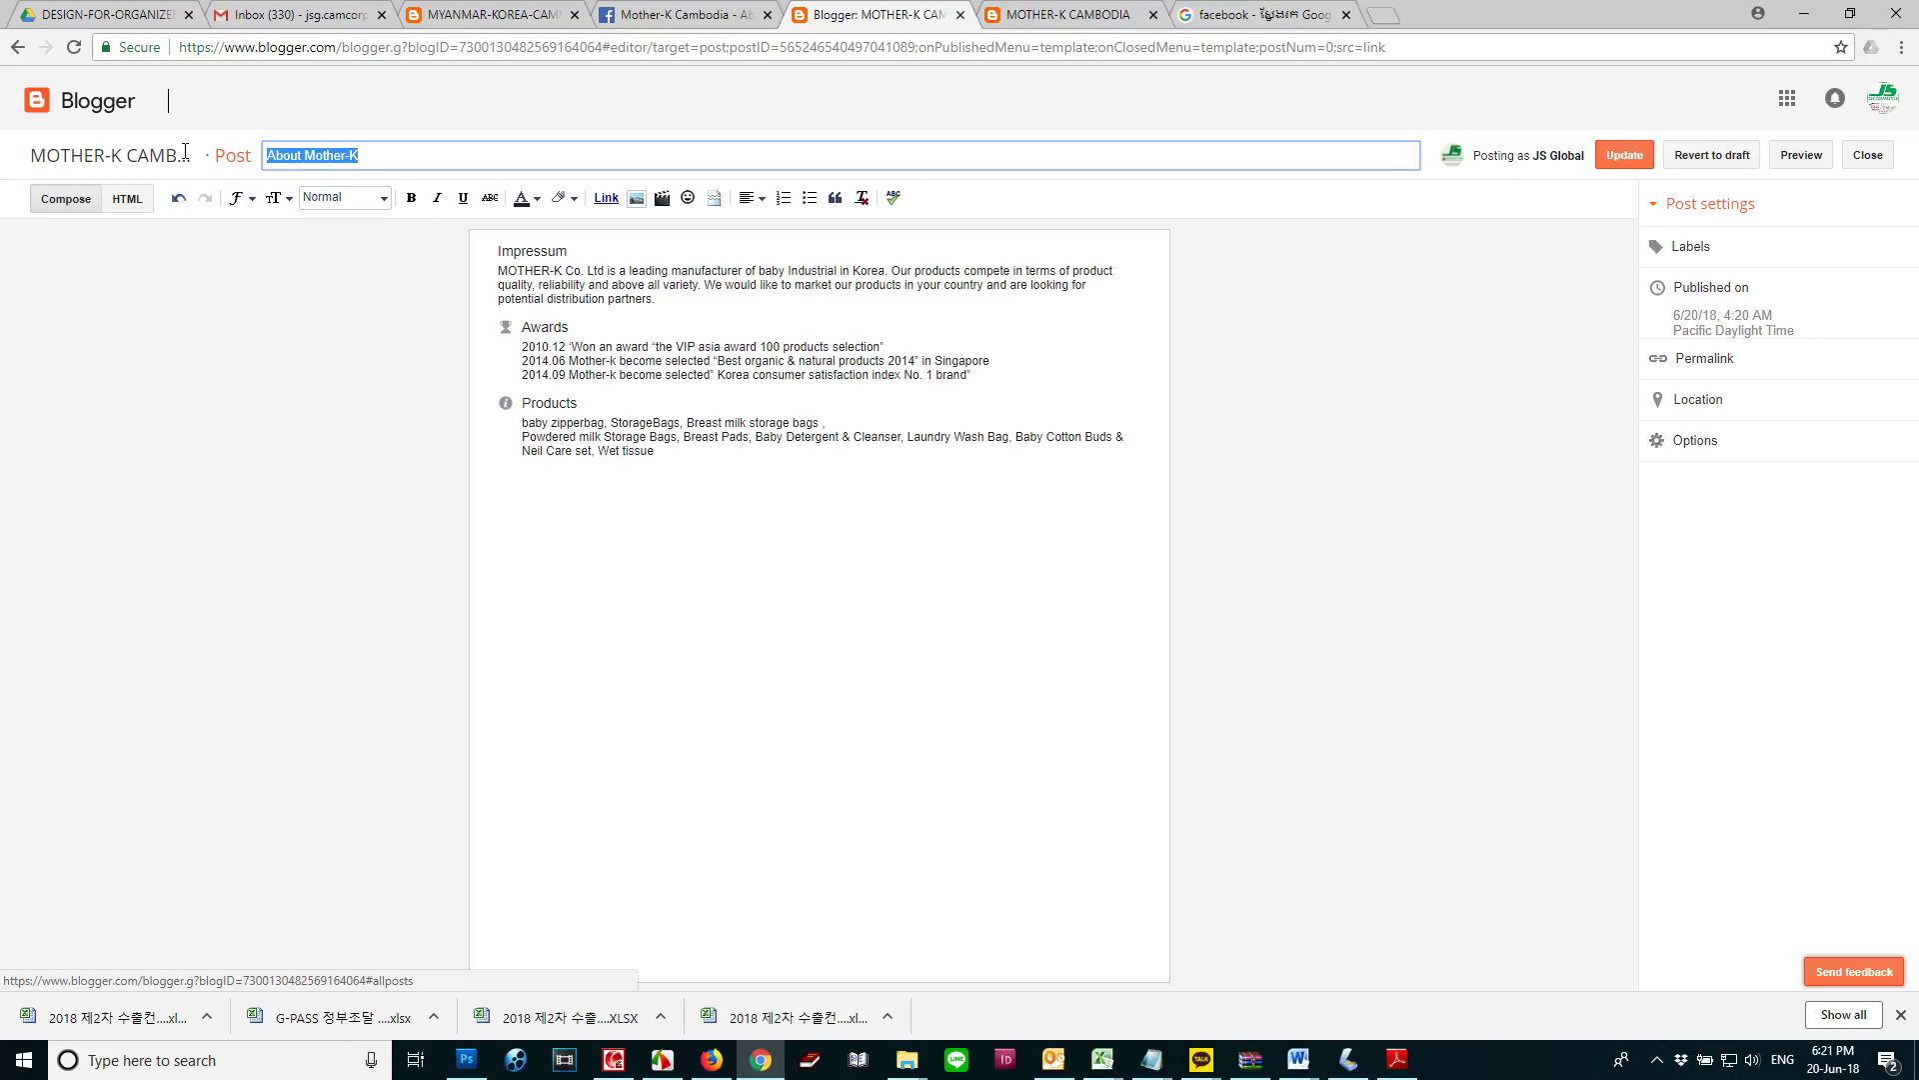
{"action": "left_click", "coordinate": [580, 263]}
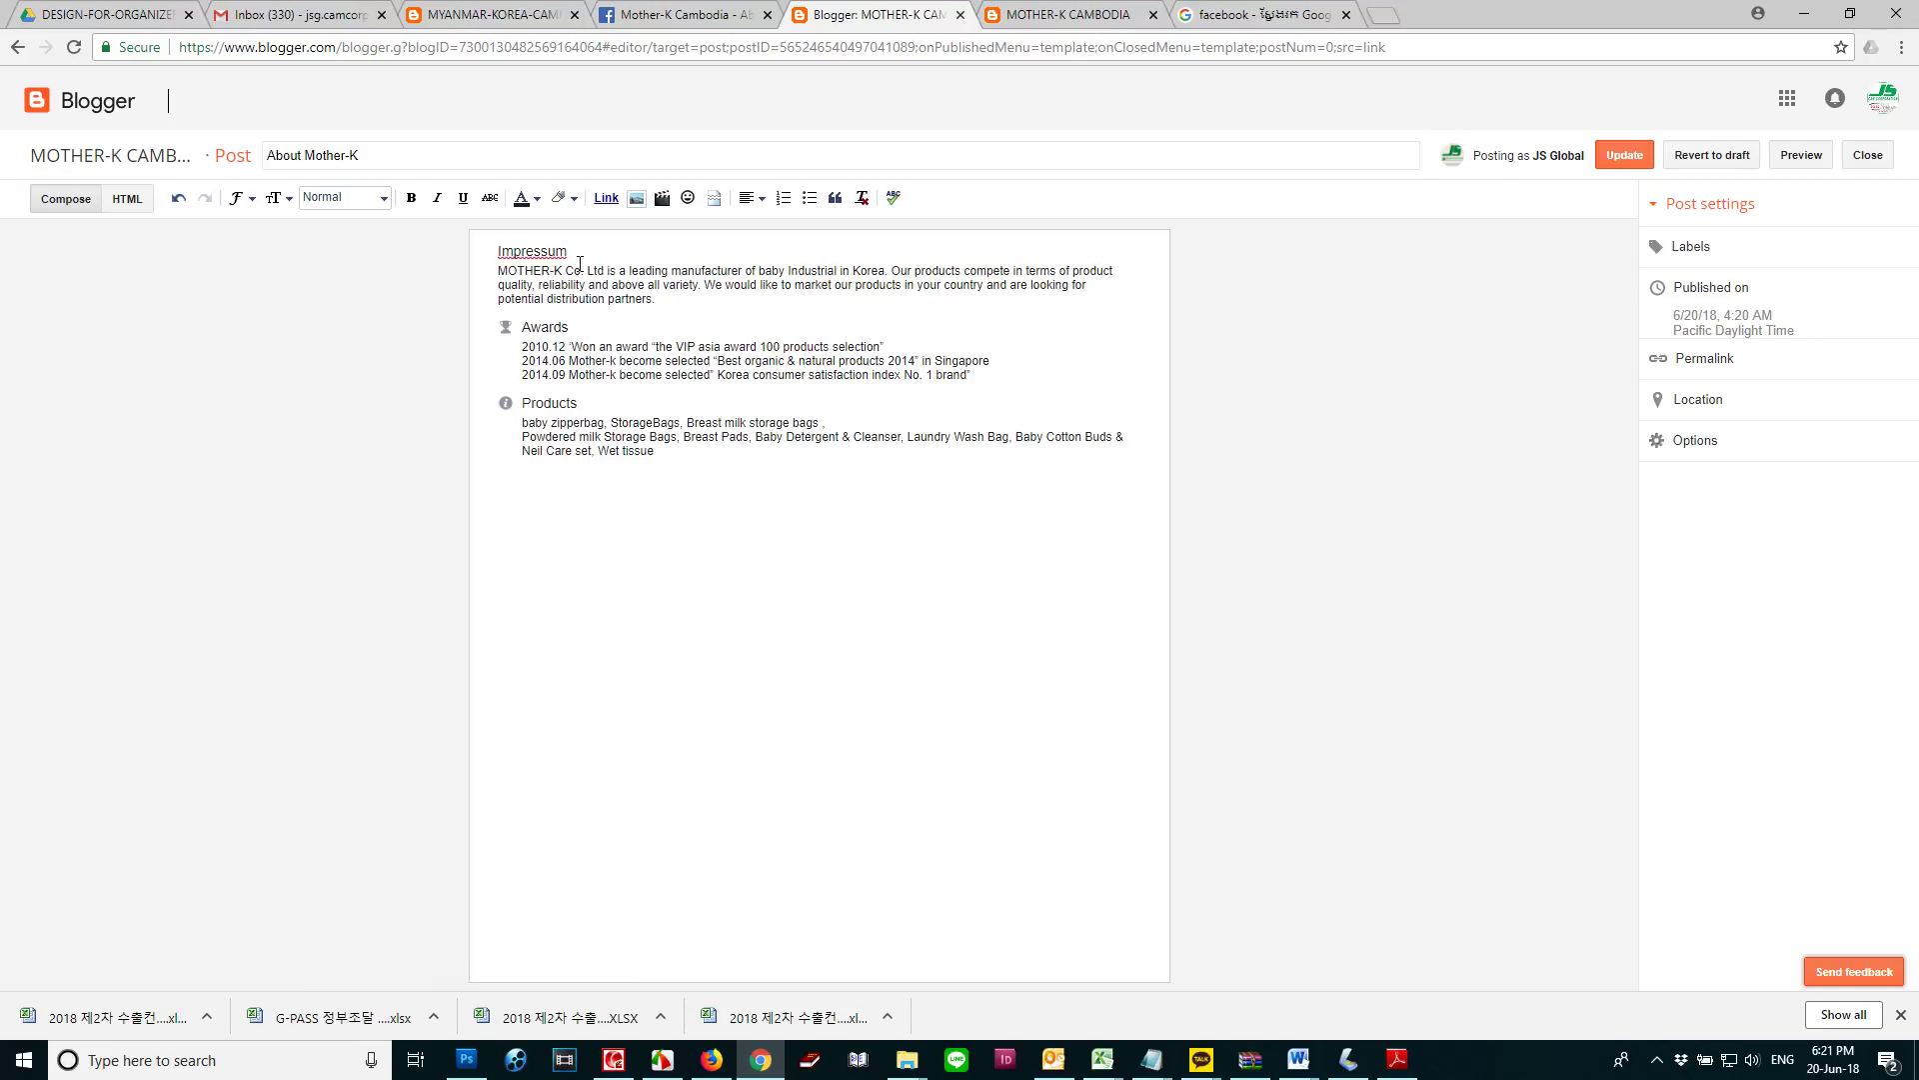
{"action": "key", "text": "ctrl+v"}
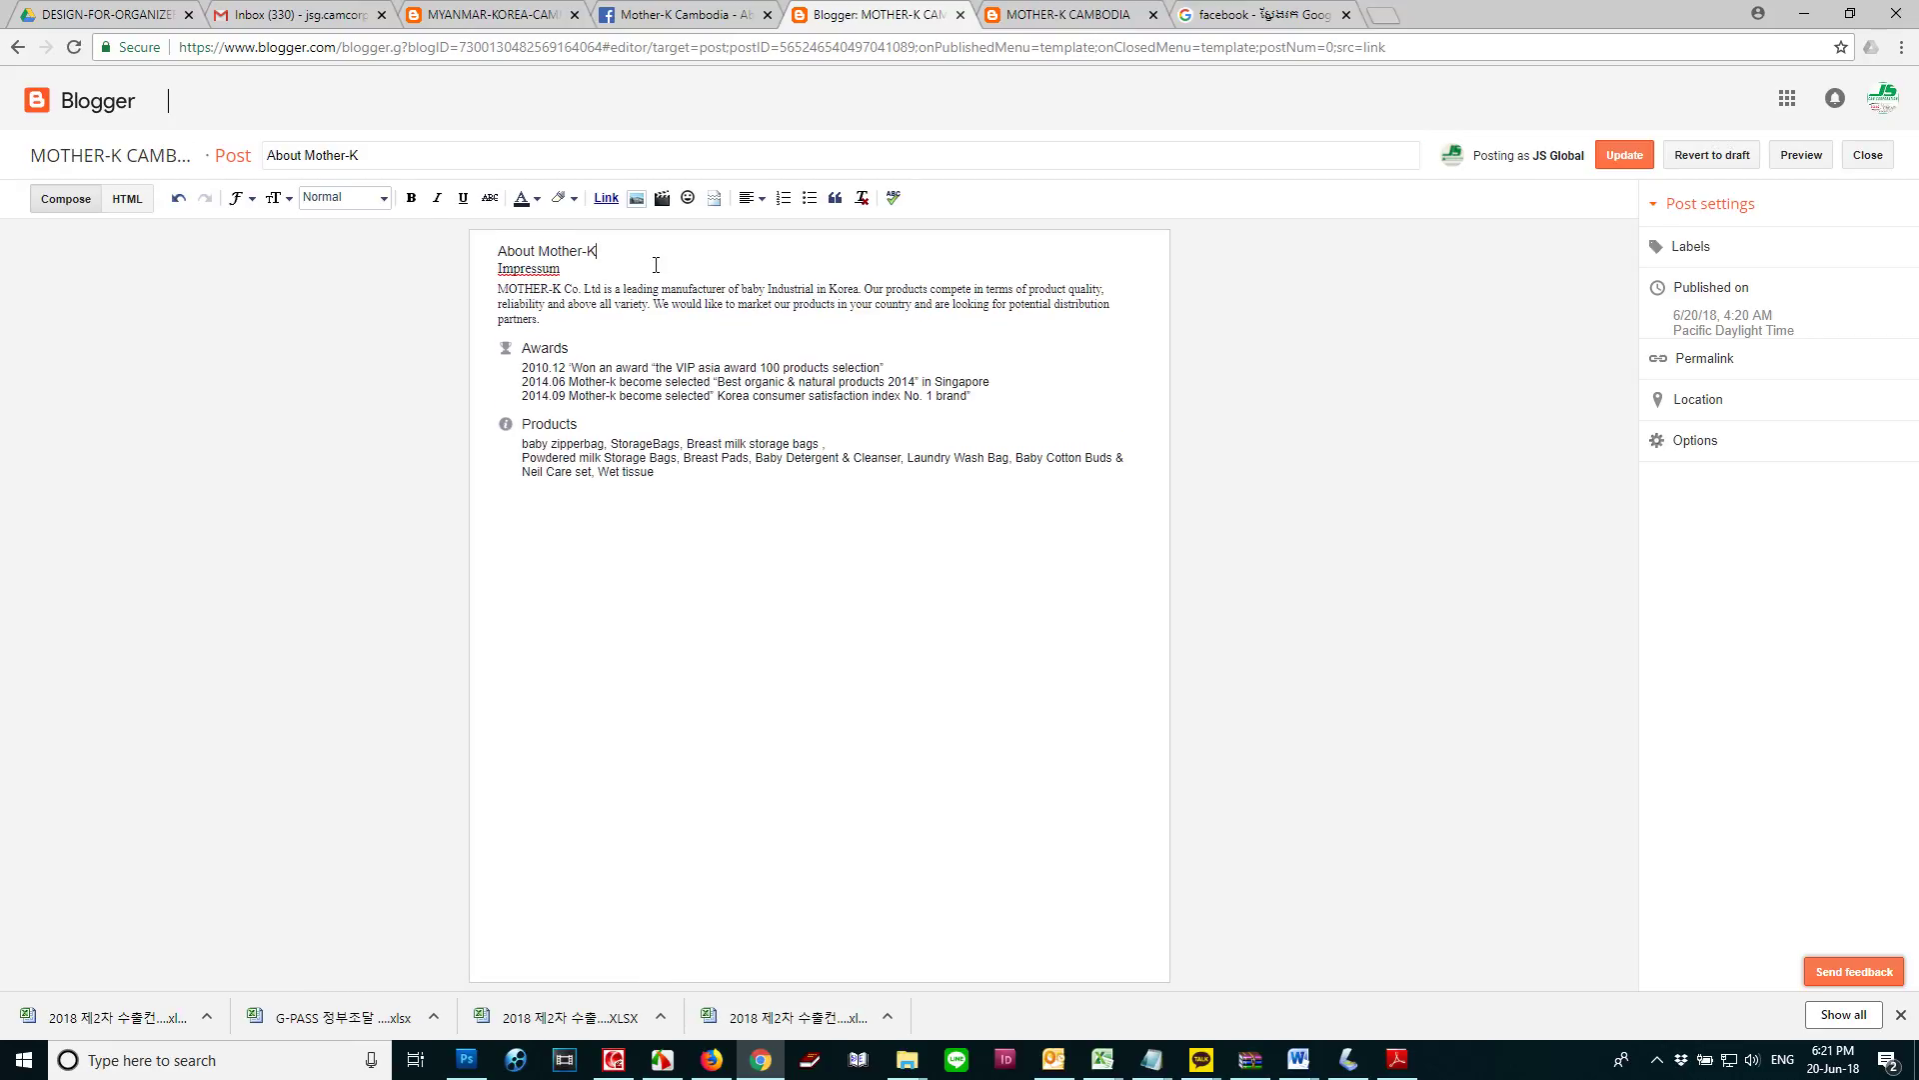
{"action": "key", "text": "Return"}
Retitle the post "Where you can find Mother-K product" and delete all of its body text
{"action": "left_click_drag", "start_coordinate": [392, 162], "coordinate": [226, 157]}
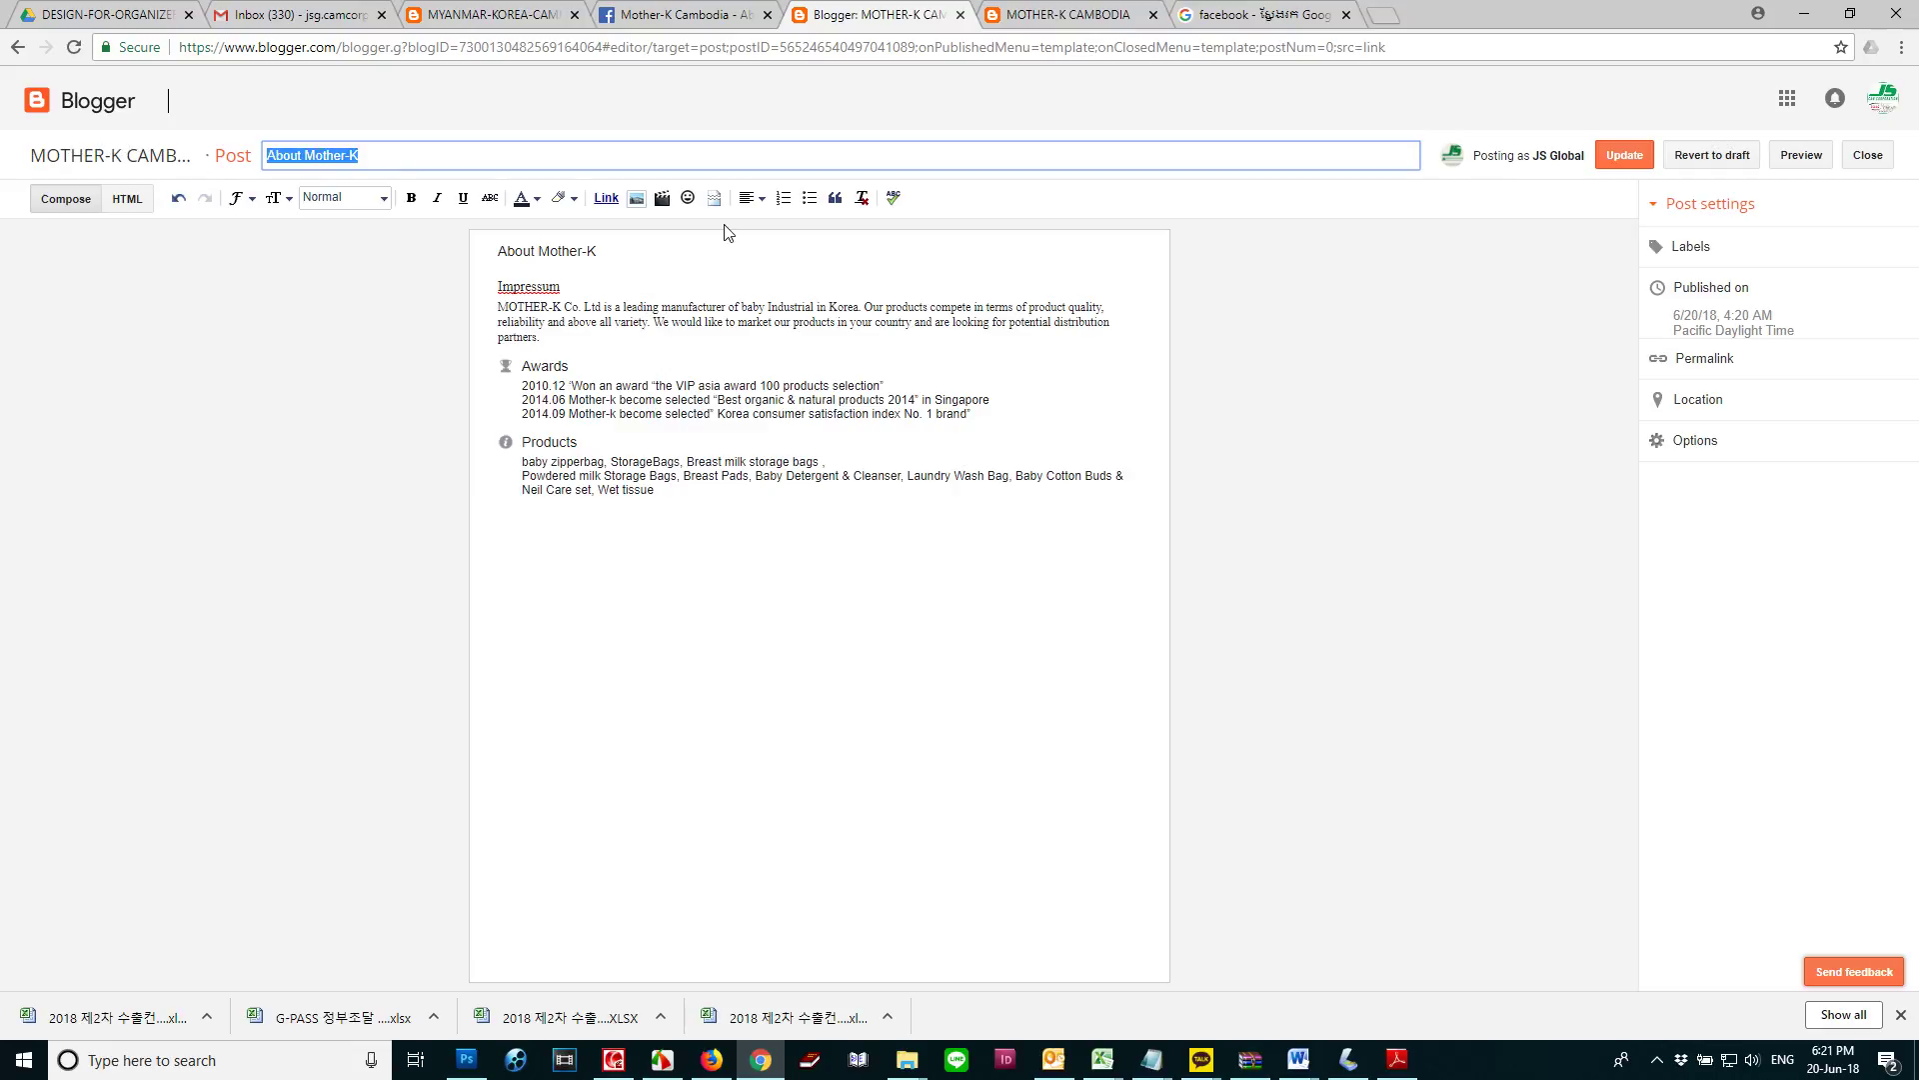
{"action": "type", "text": "Where you can find"}
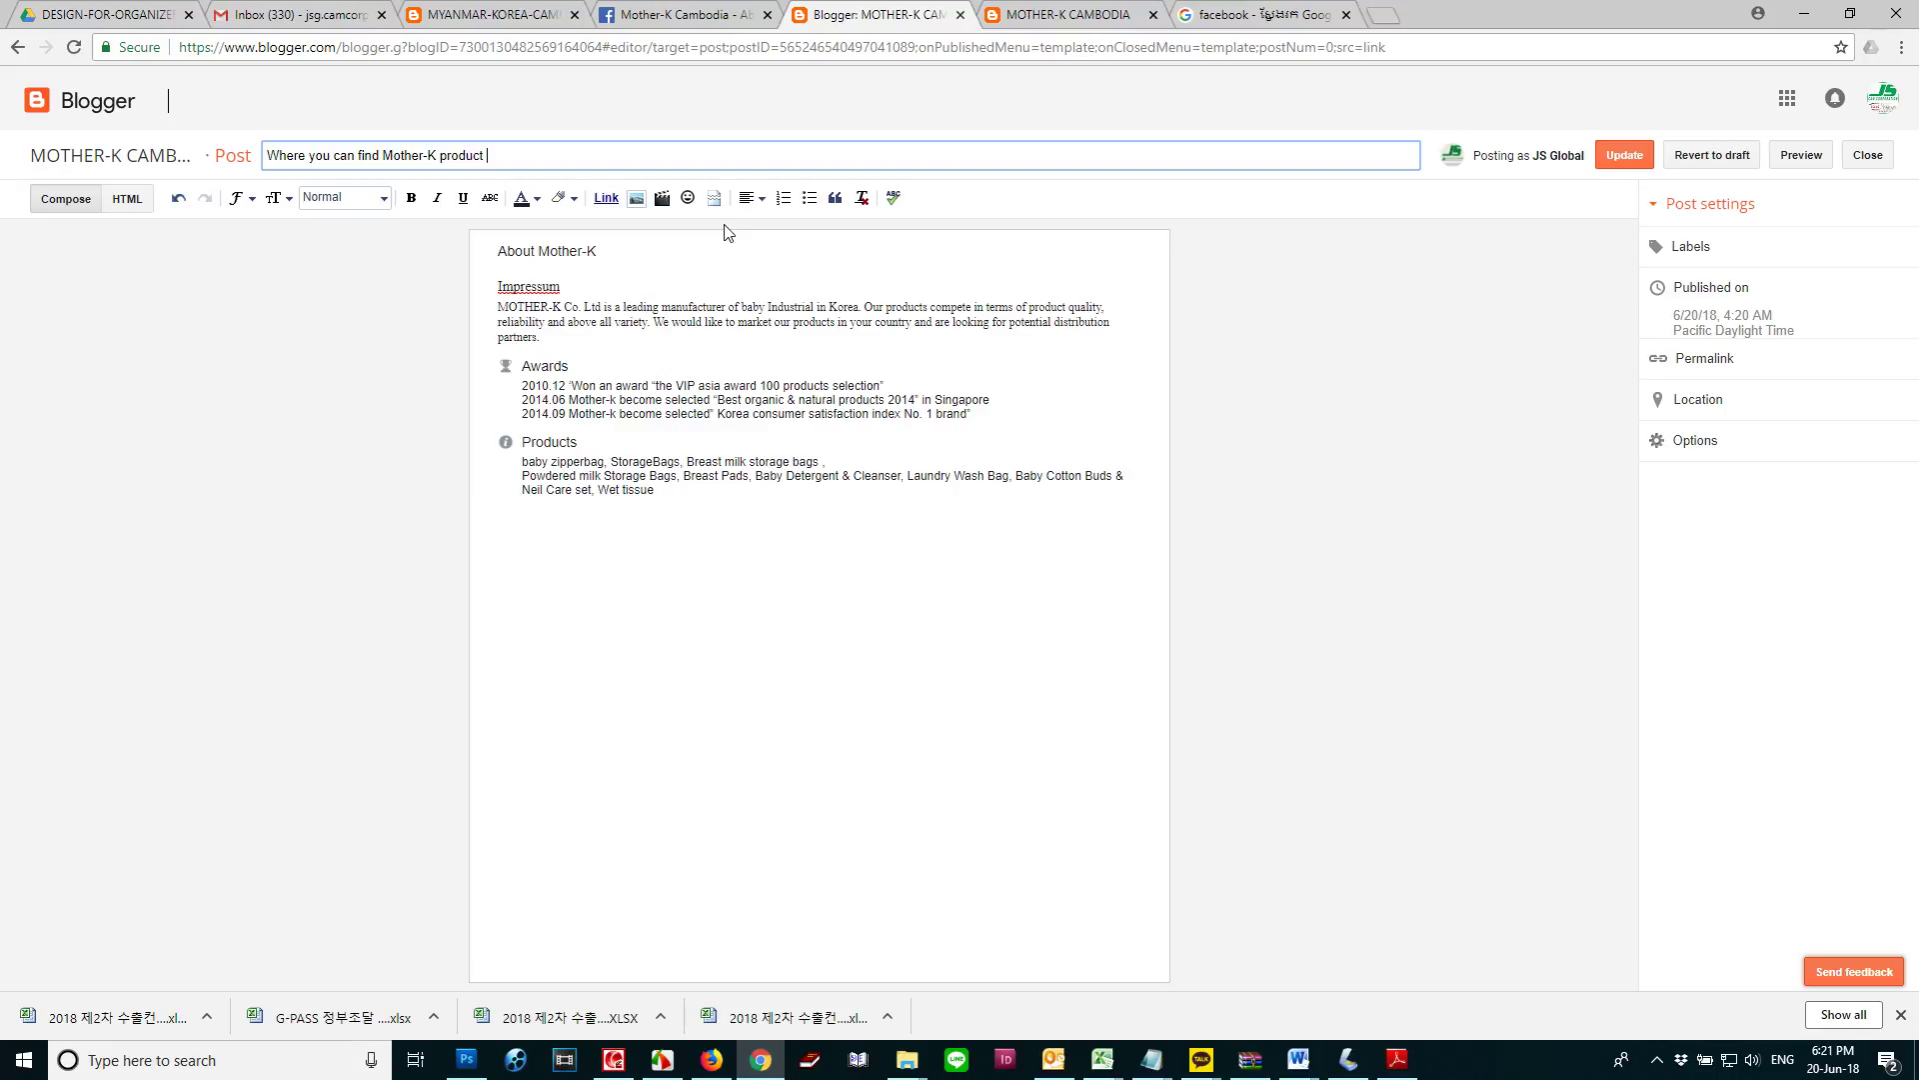
{"action": "left_click", "coordinate": [637, 267]}
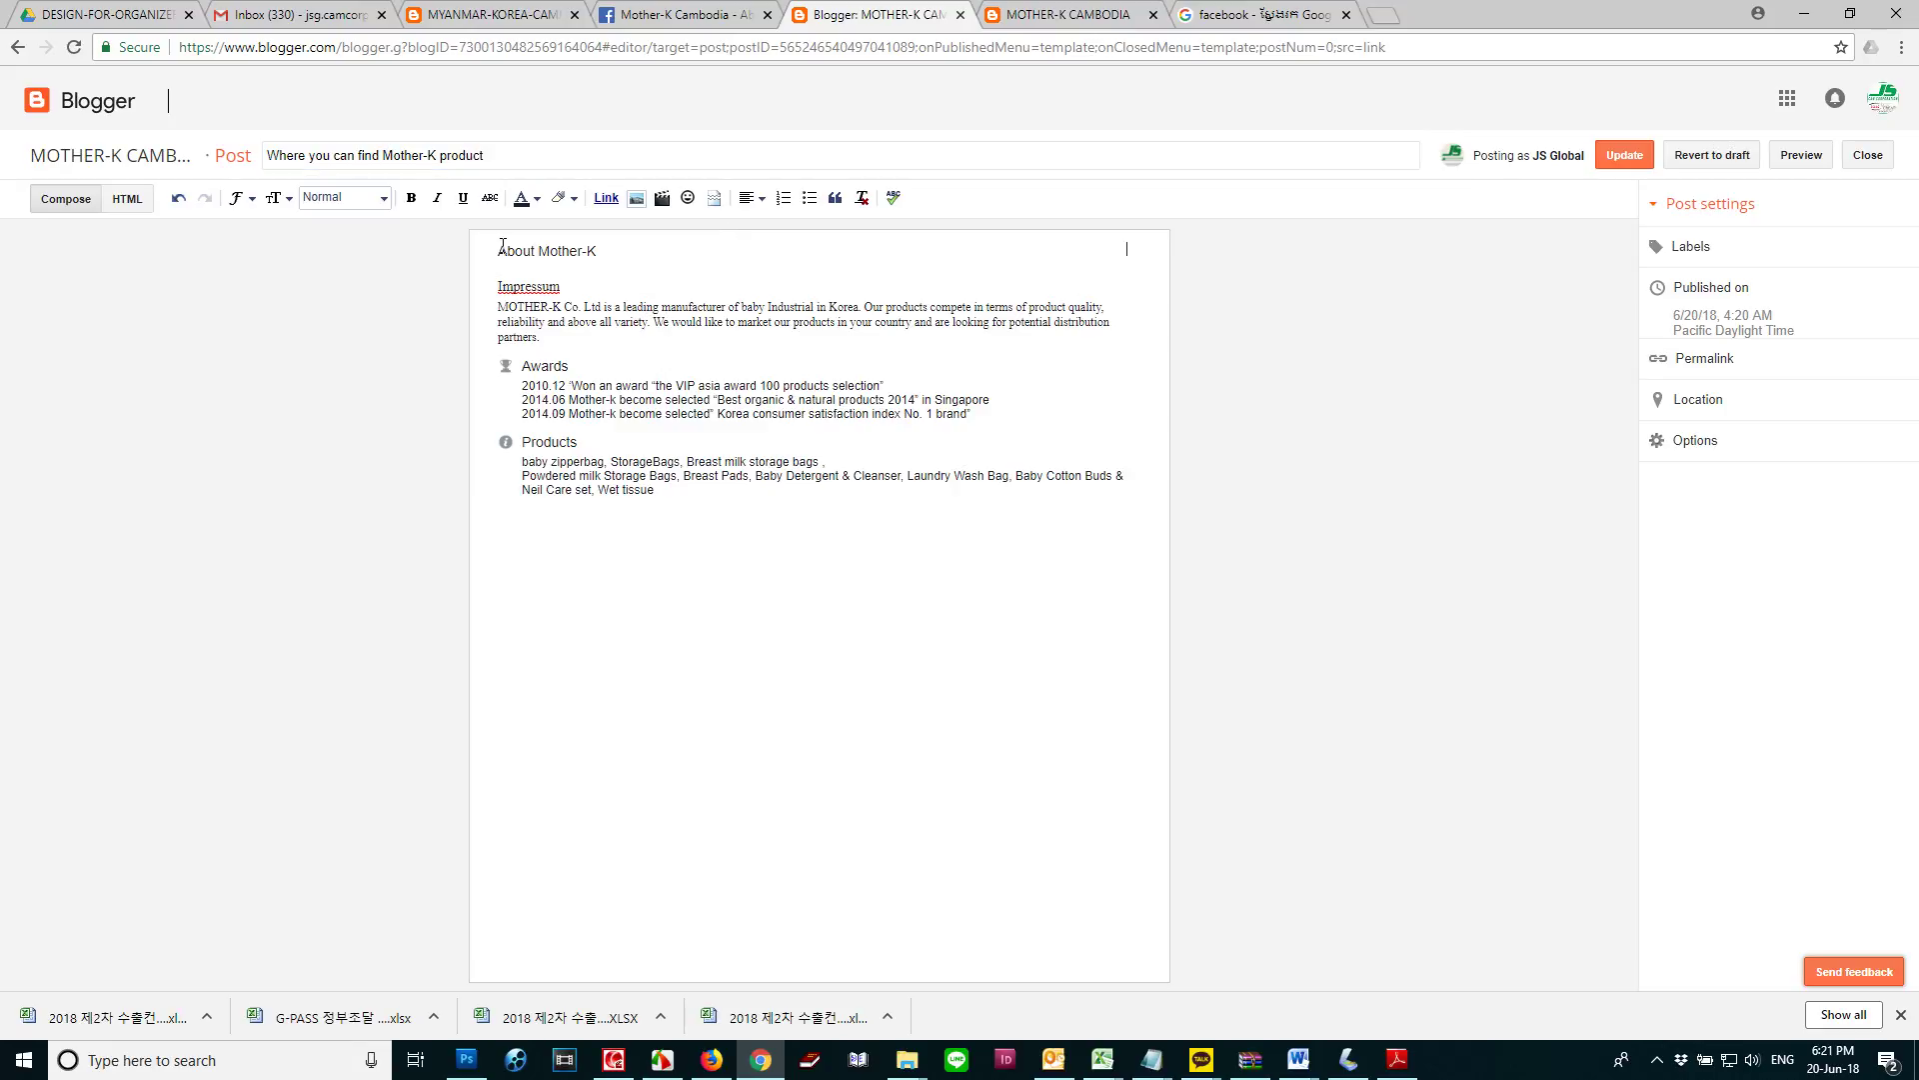
{"action": "key", "text": "ctrl+a"}
{"action": "key", "text": "Delete"}
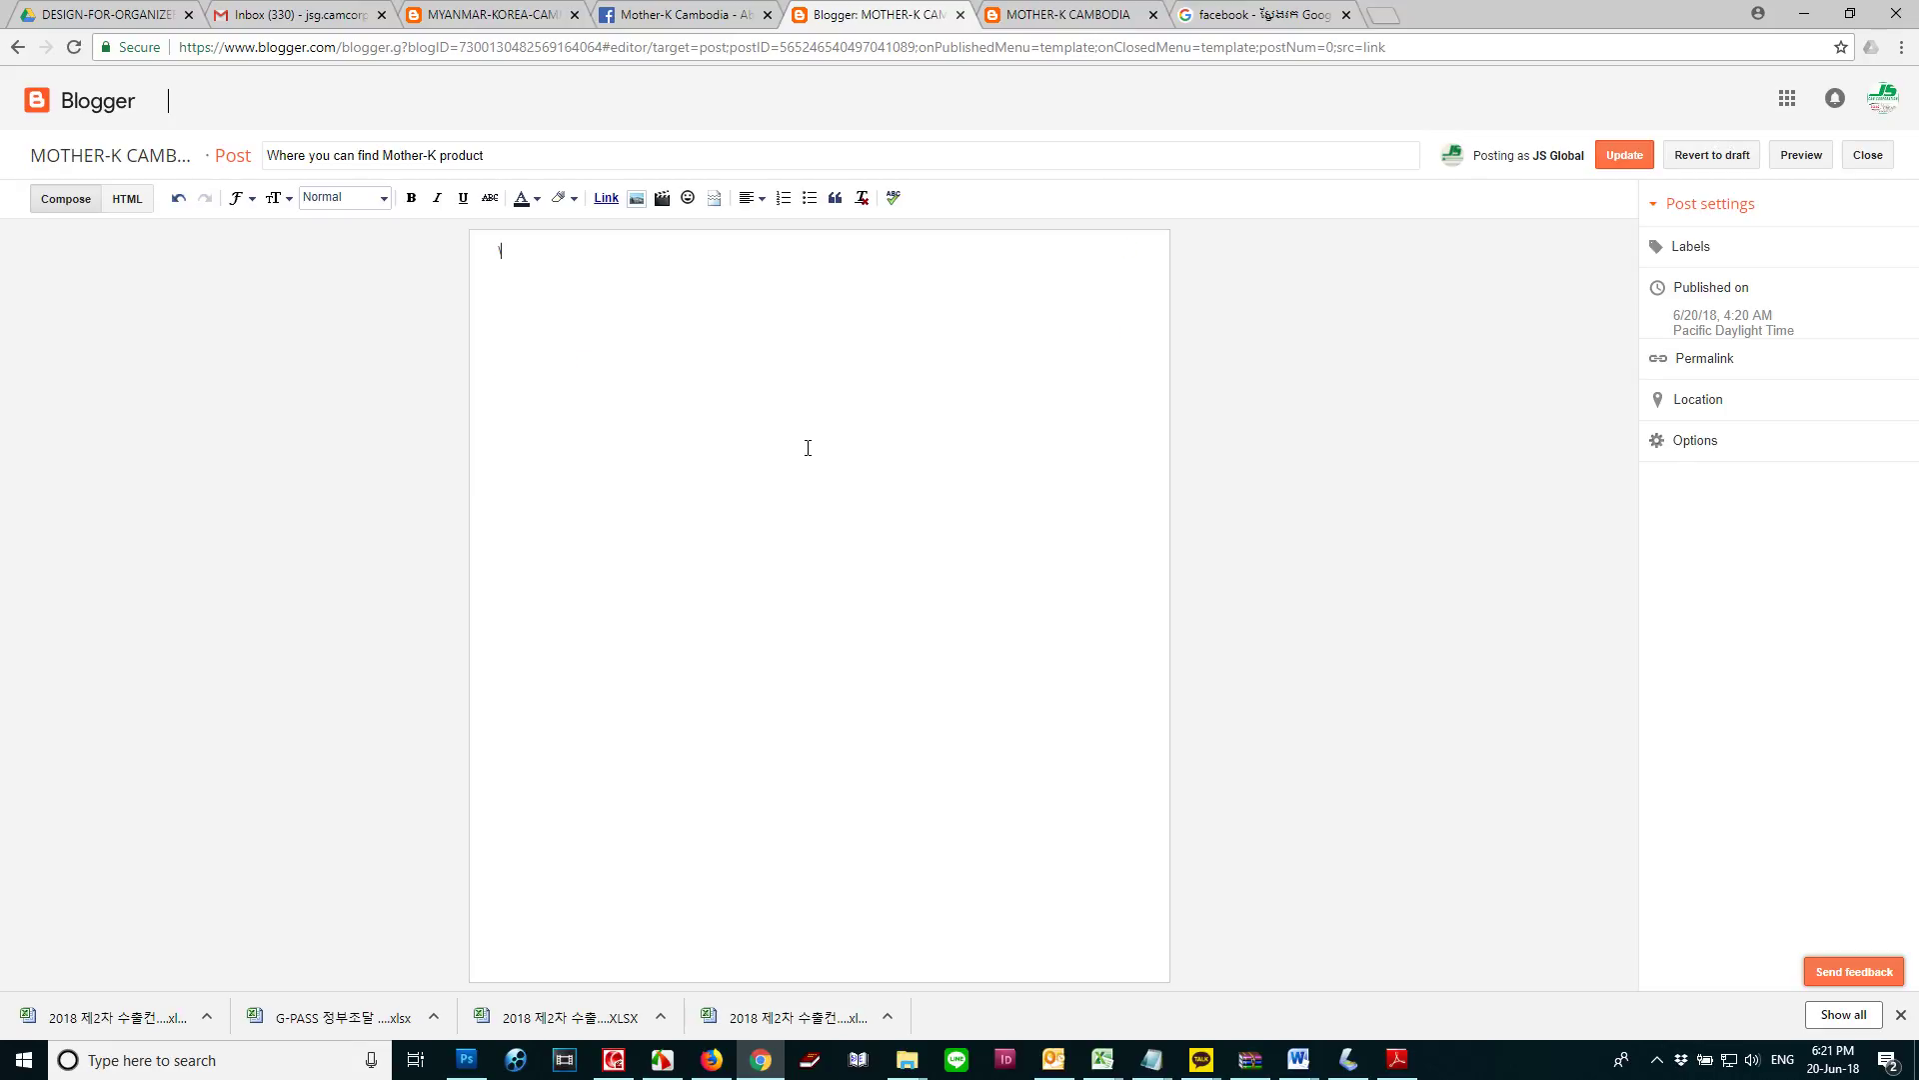
Choose BabyShop (1) to (17) and product display (1) to (12) from the MOTHER-K retail folder for upload to the post
{"action": "left_click", "coordinate": [636, 198]}
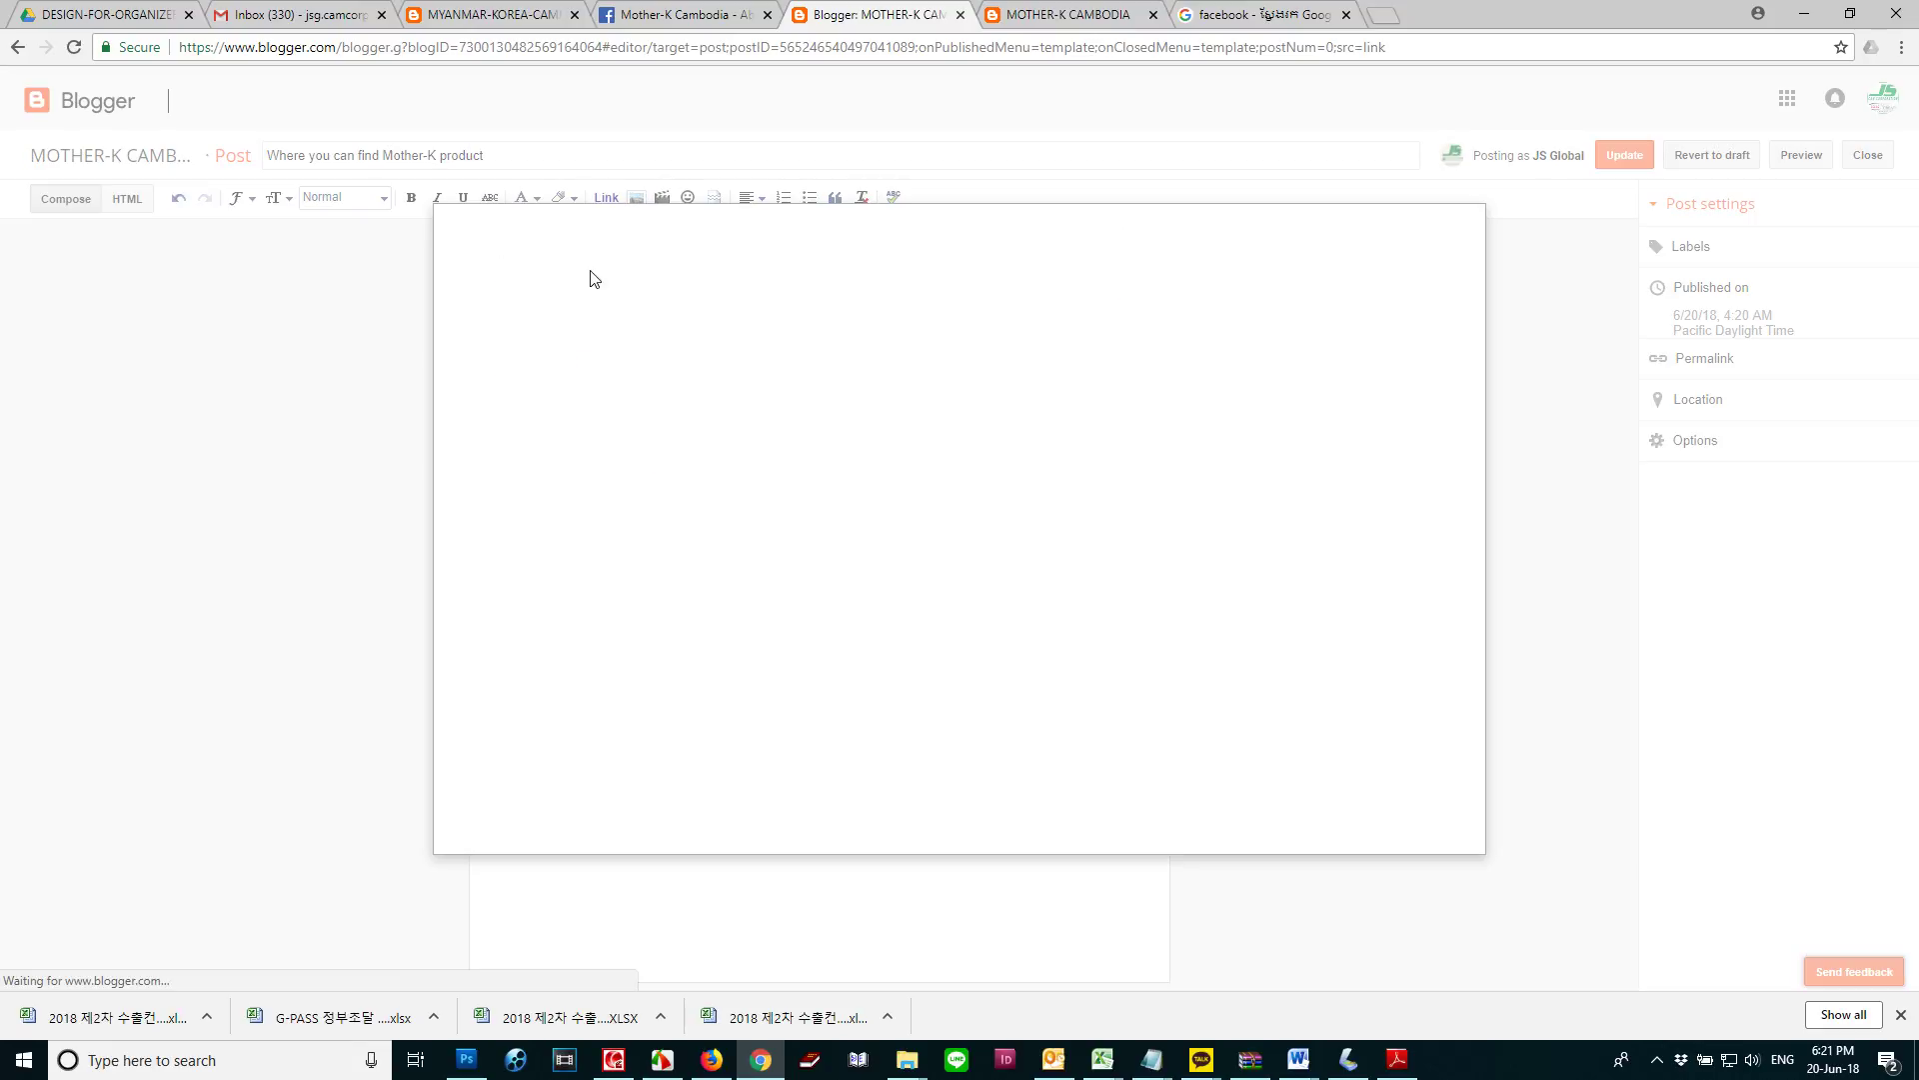
{"action": "left_click", "coordinate": [497, 339]}
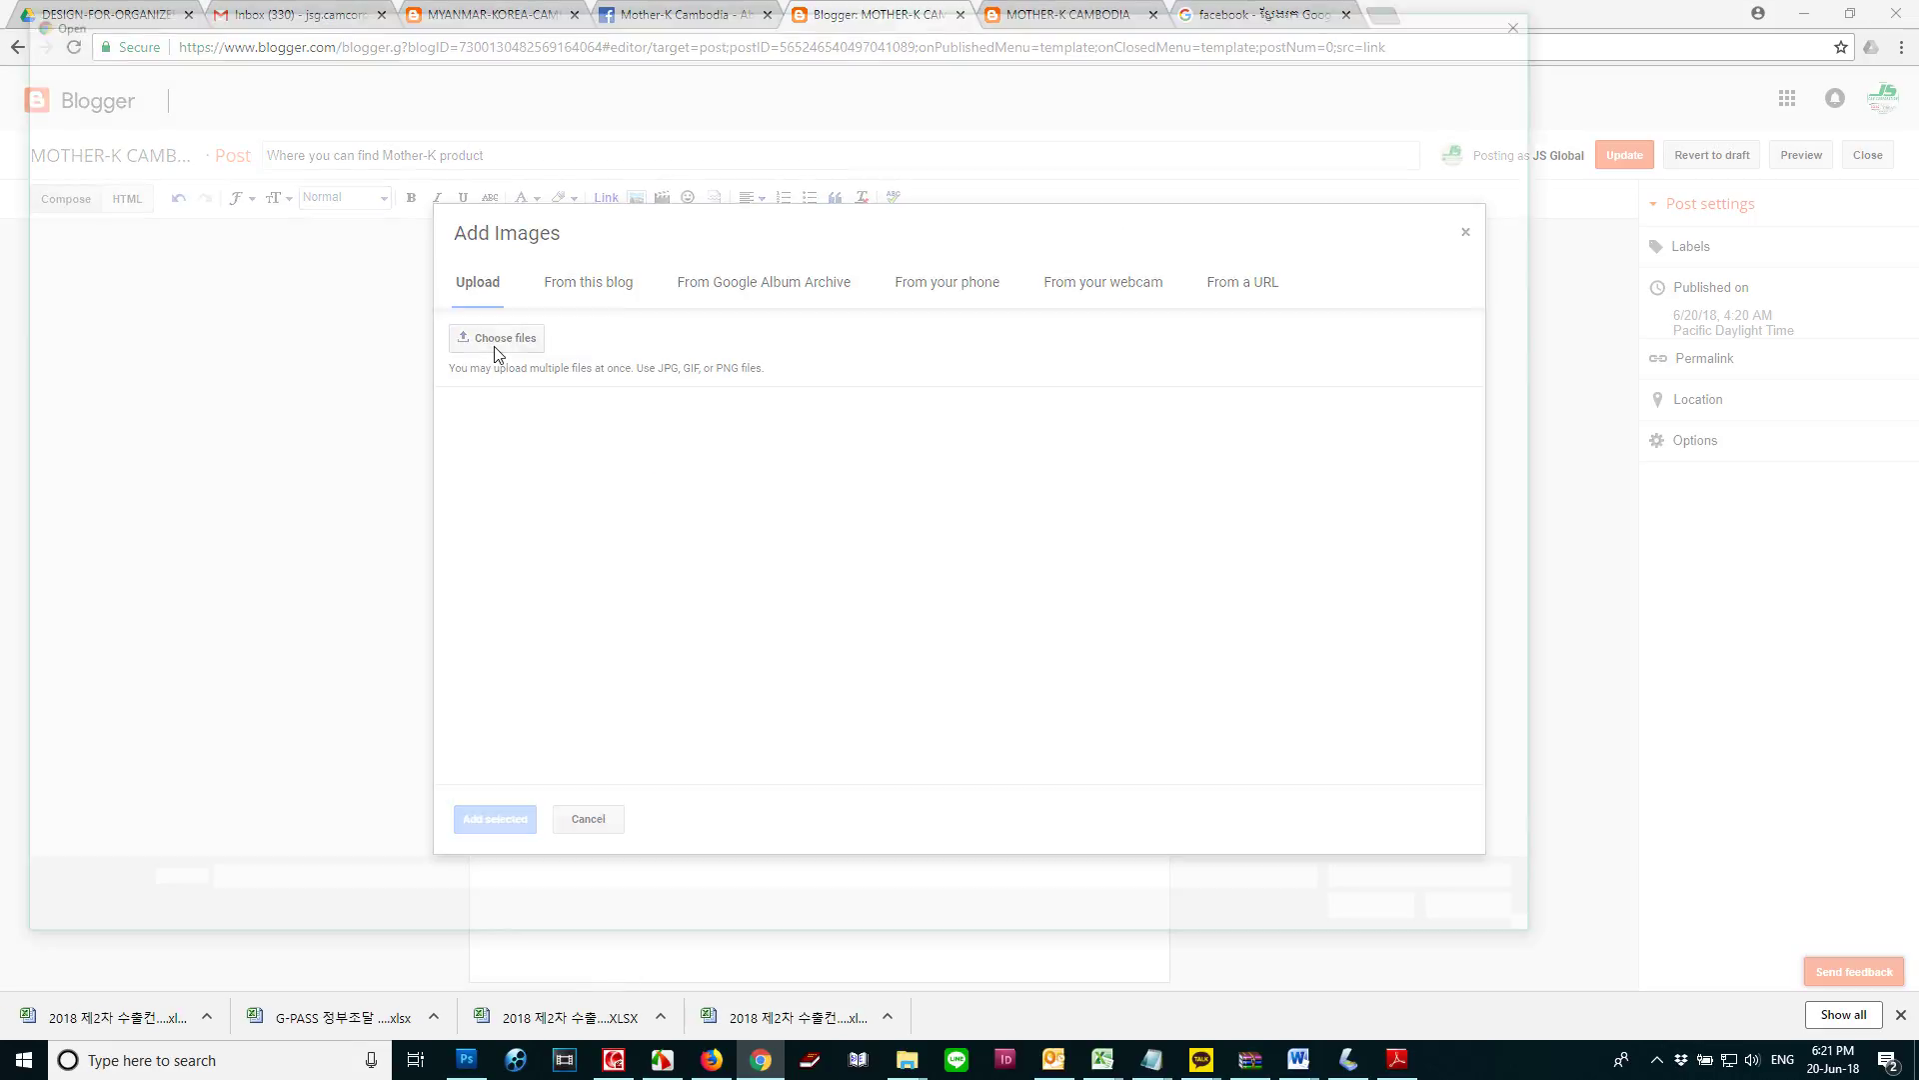
{"action": "double_click", "coordinate": [224, 170]}
{"action": "left_click", "coordinate": [362, 184]}
{"action": "left_click", "coordinate": [435, 182]}
{"action": "left_click", "coordinate": [907, 340], "text": "shift"}
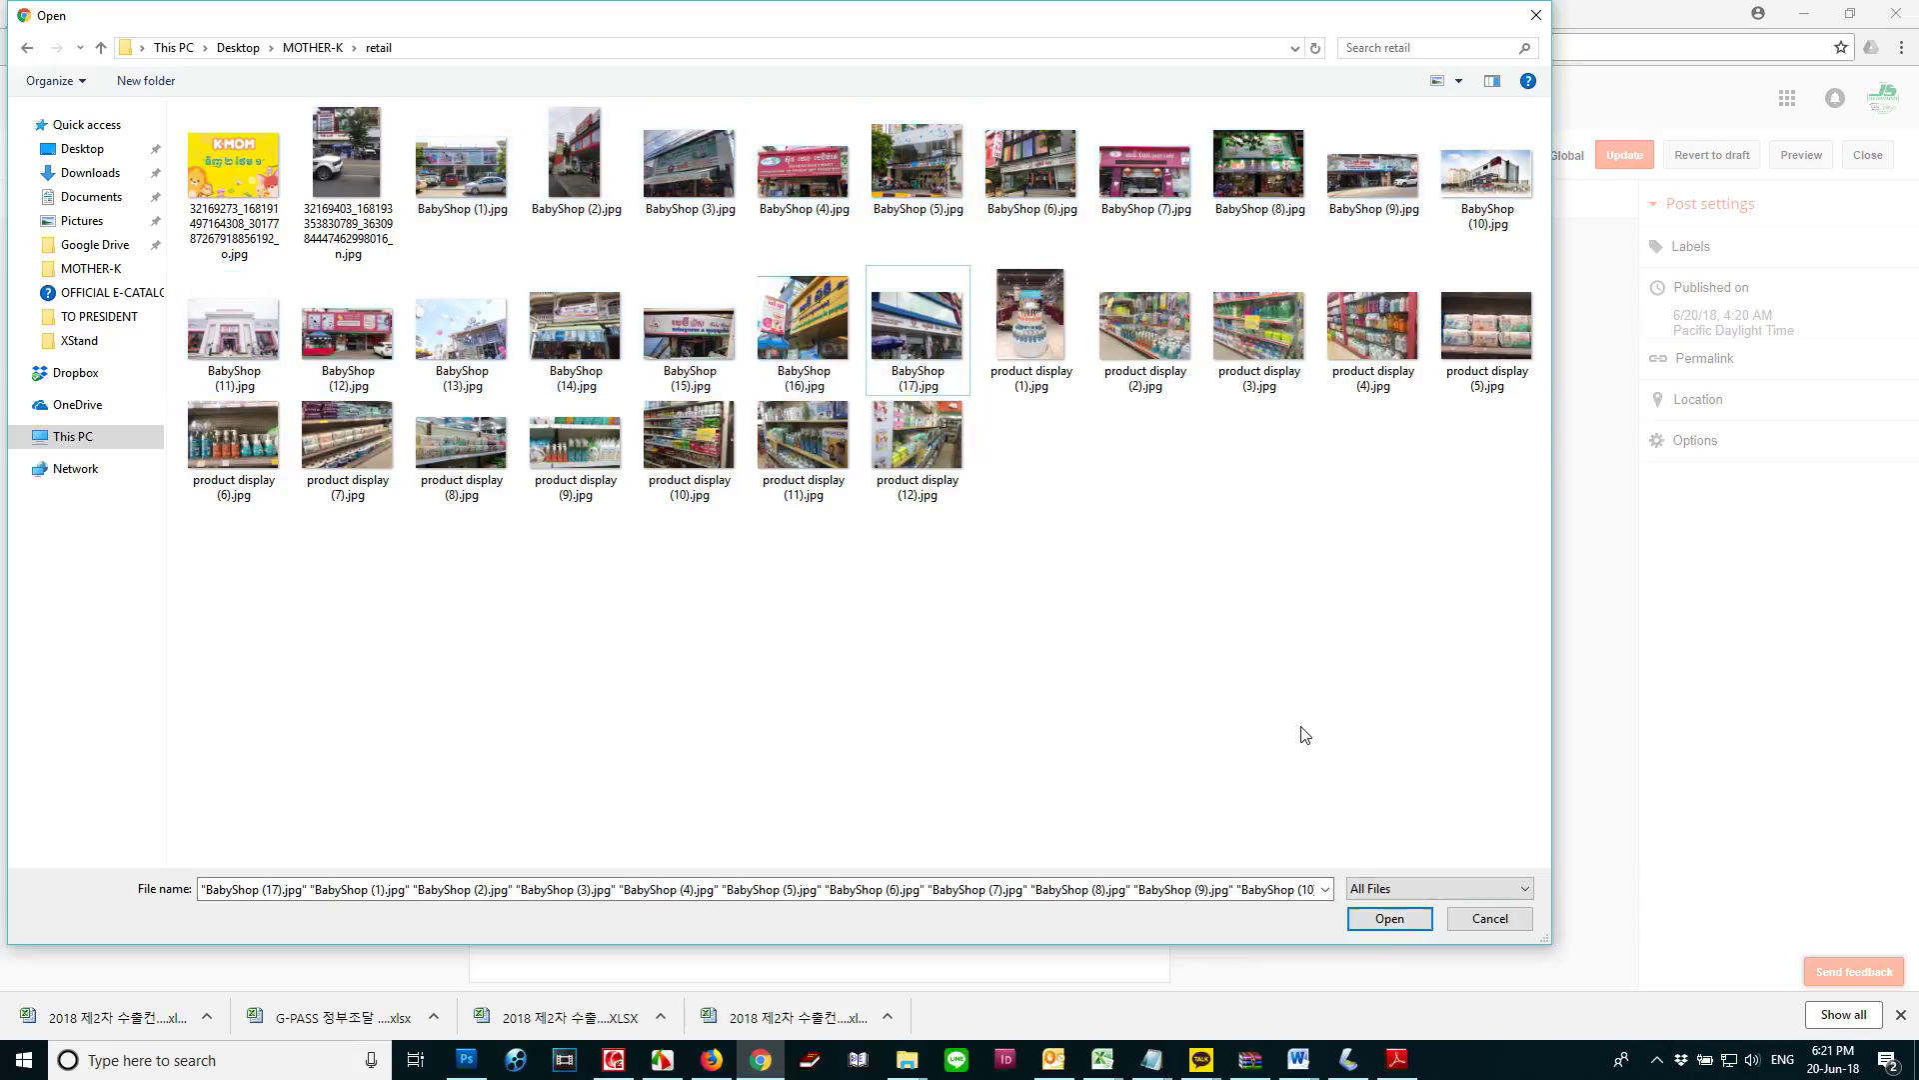
{"action": "left_click", "coordinate": [455, 175]}
{"action": "left_click", "coordinate": [916, 439], "text": "shift"}
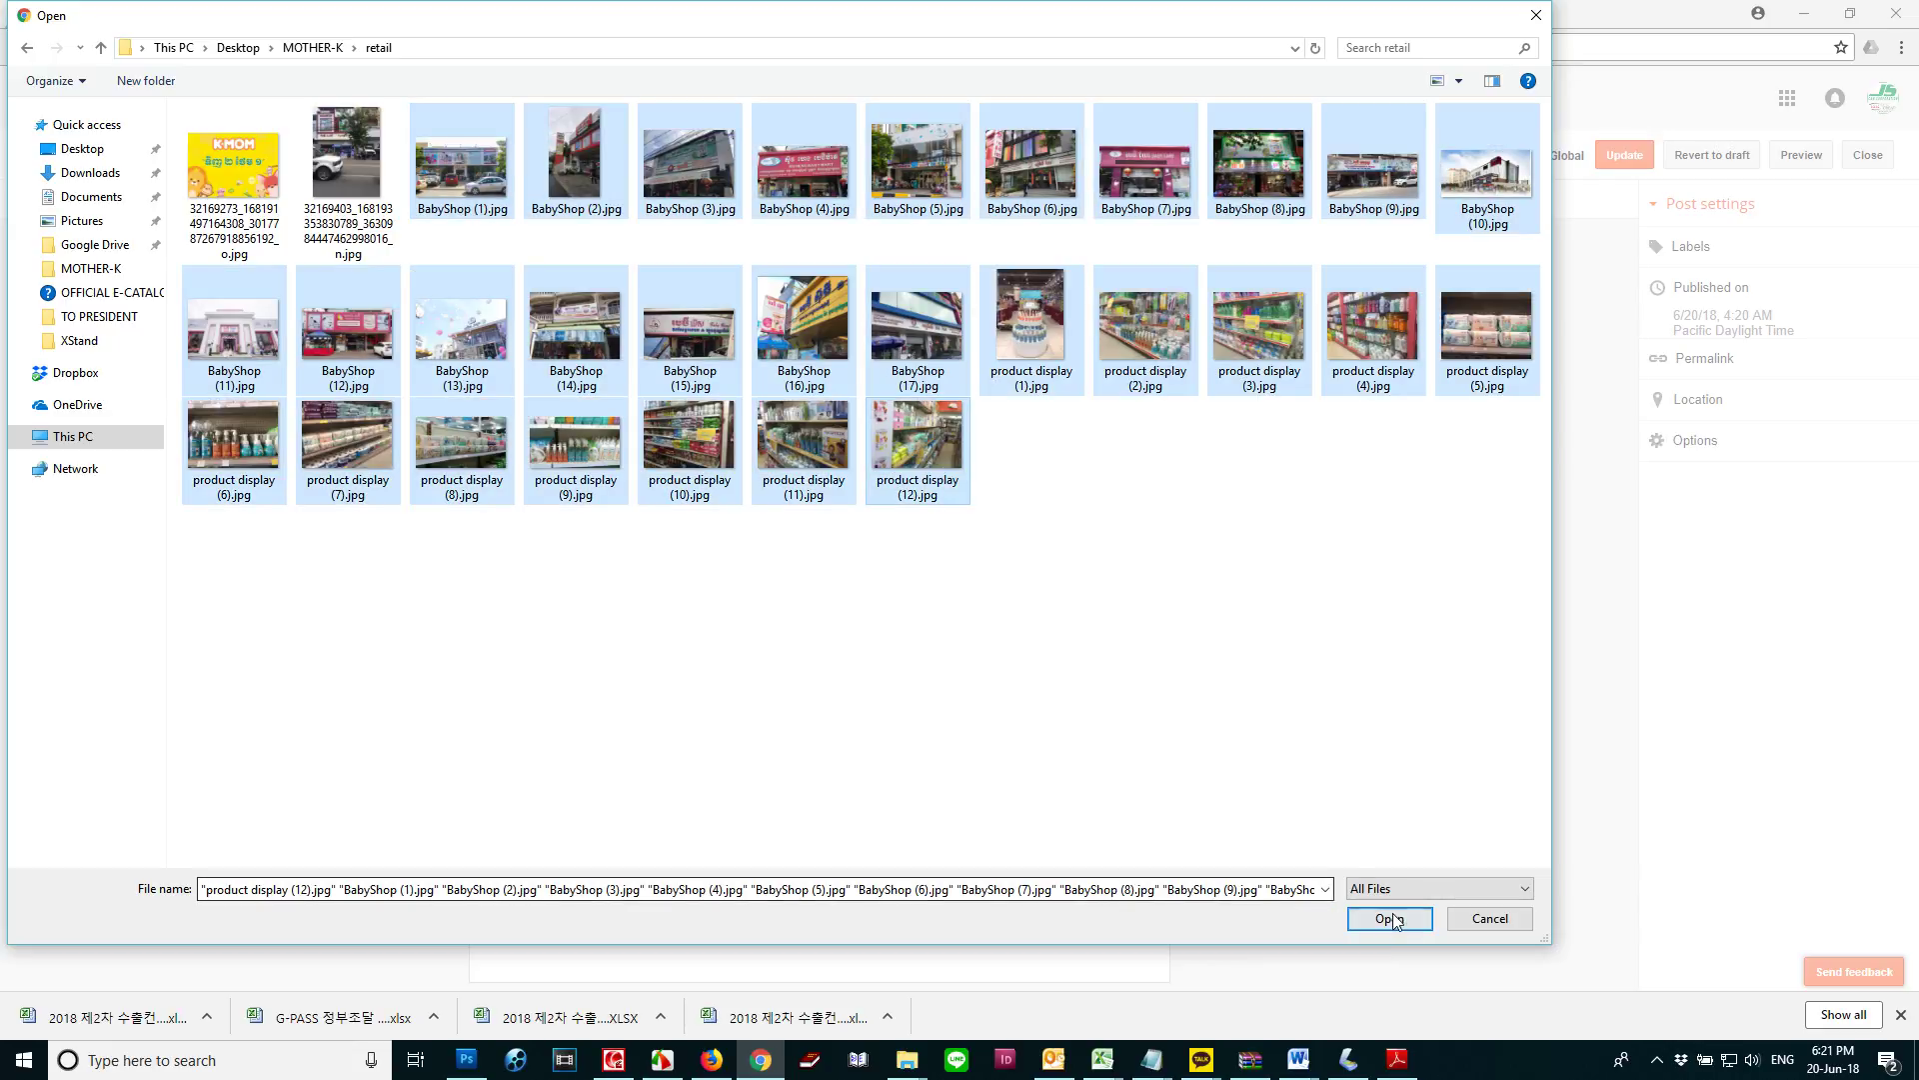